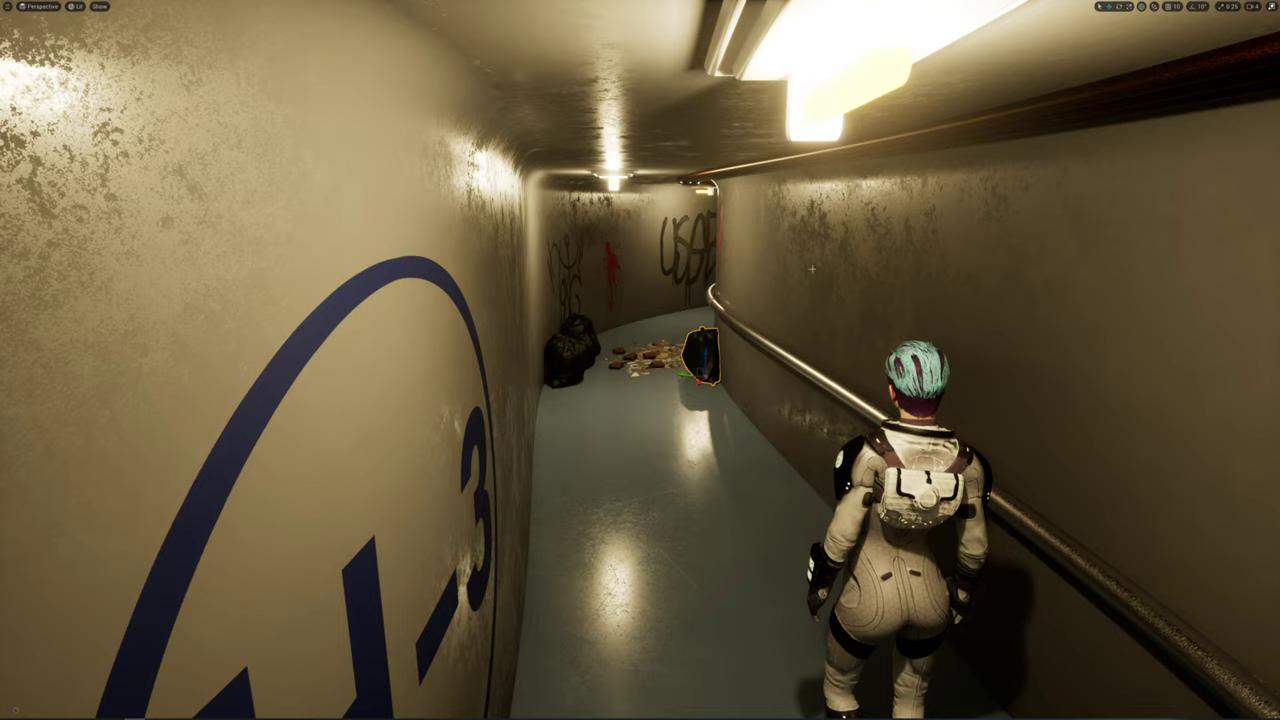
Step: Play-test the finished tunnel by running the character through the corridor to the trash pile and back
{"action": "key", "text": "alt+p"}
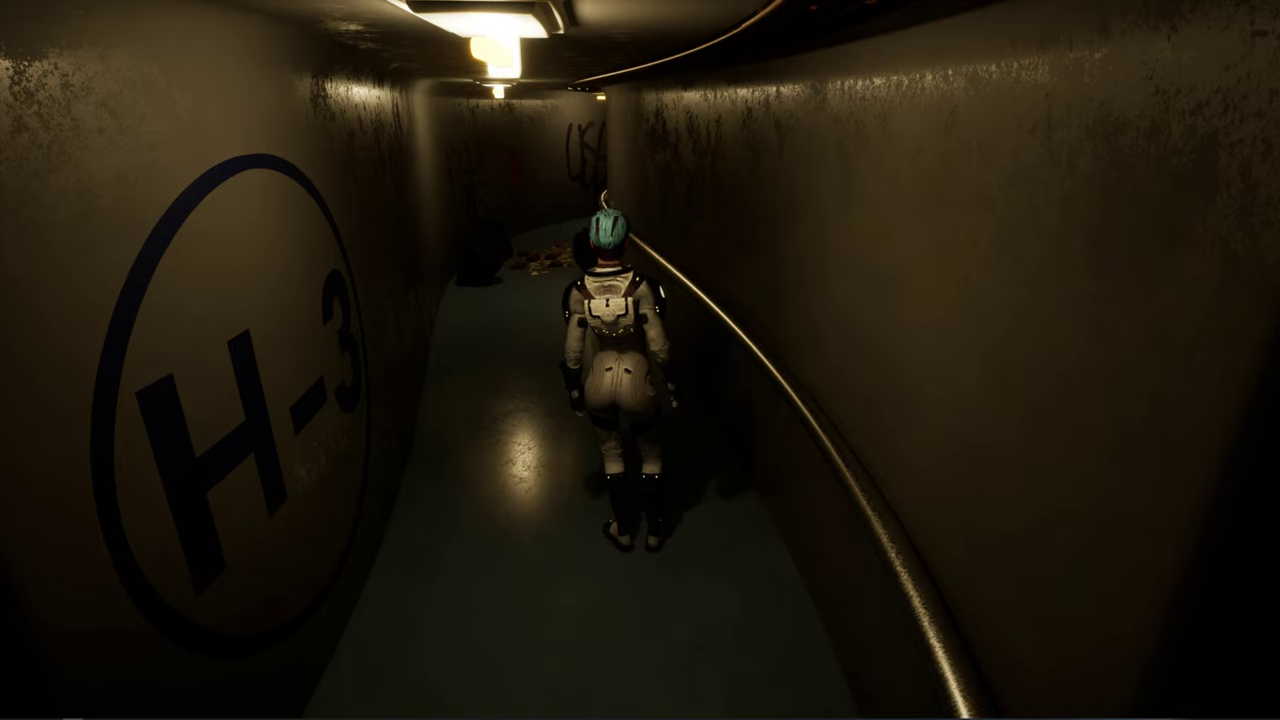
{"action": "key", "text": "w"}
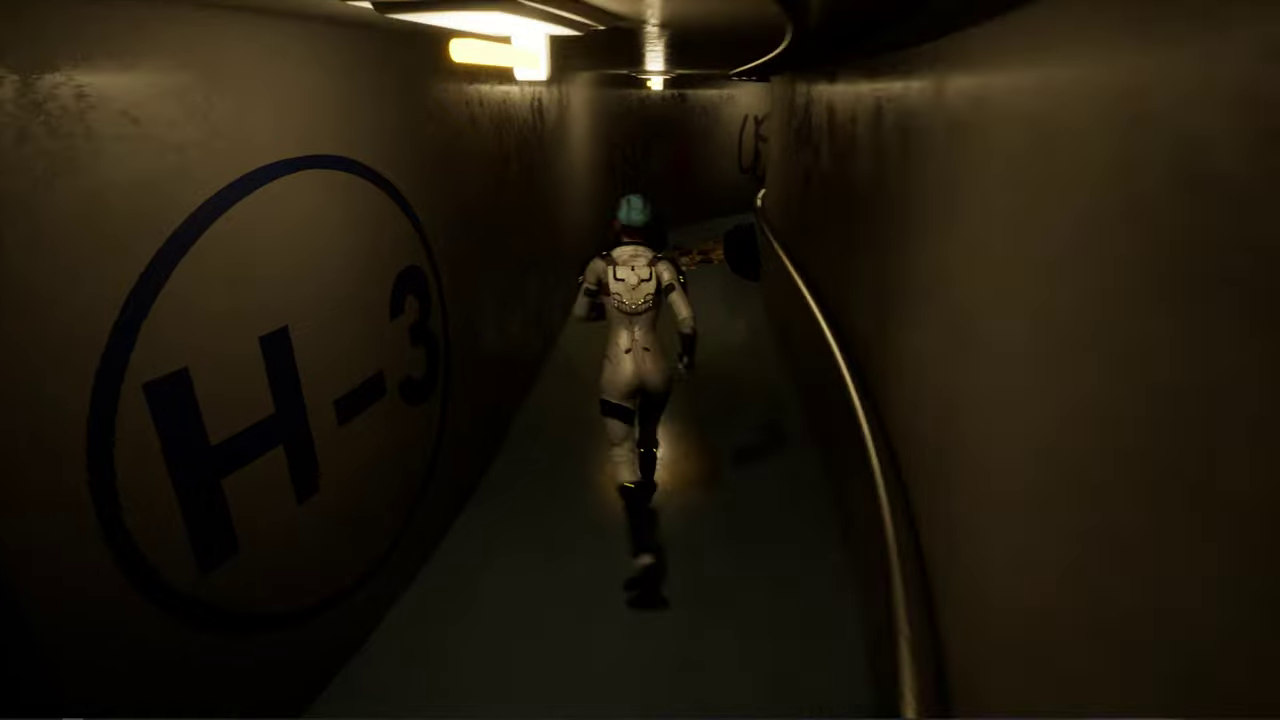
{"action": "key", "text": "w"}
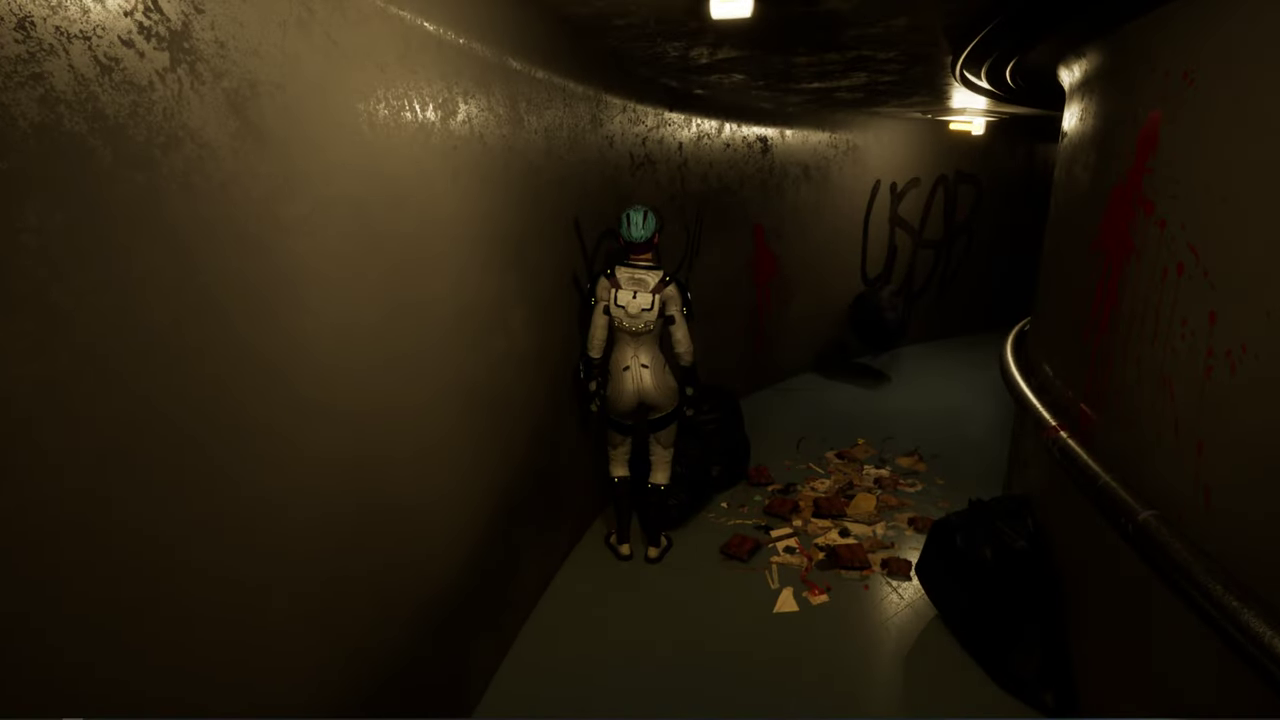
{"action": "key", "text": "s"}
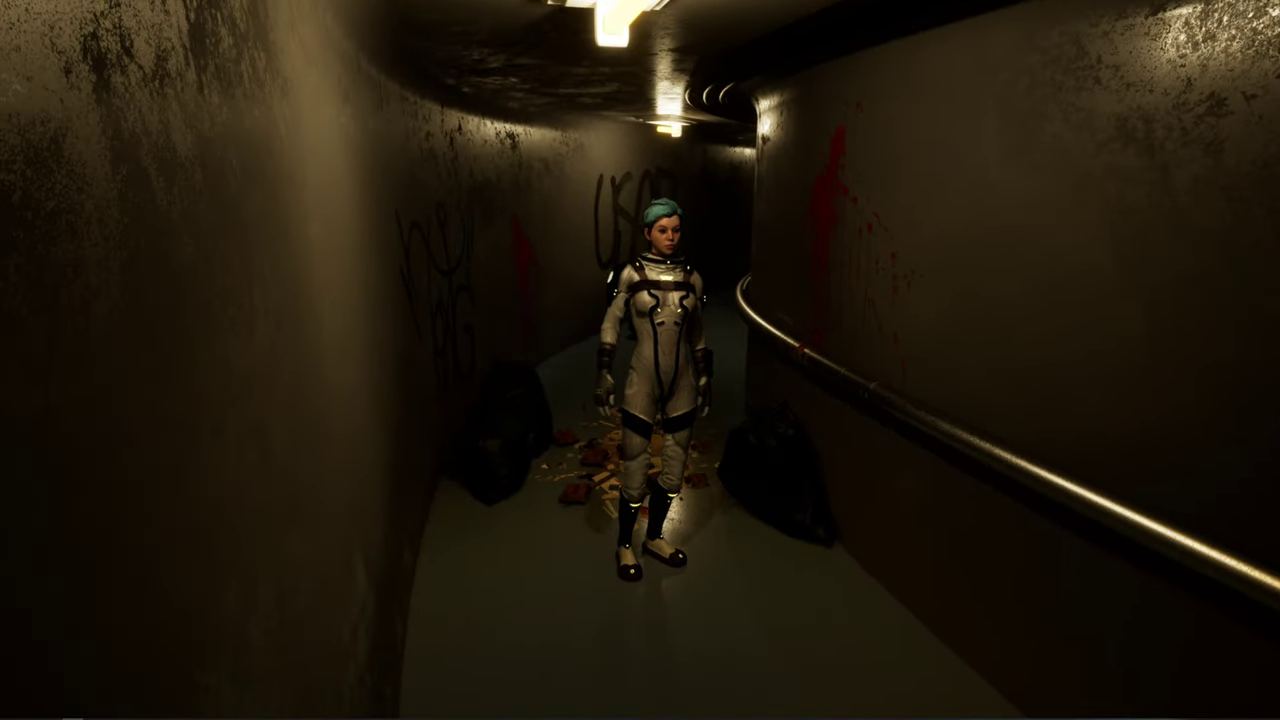
{"action": "key", "text": "s"}
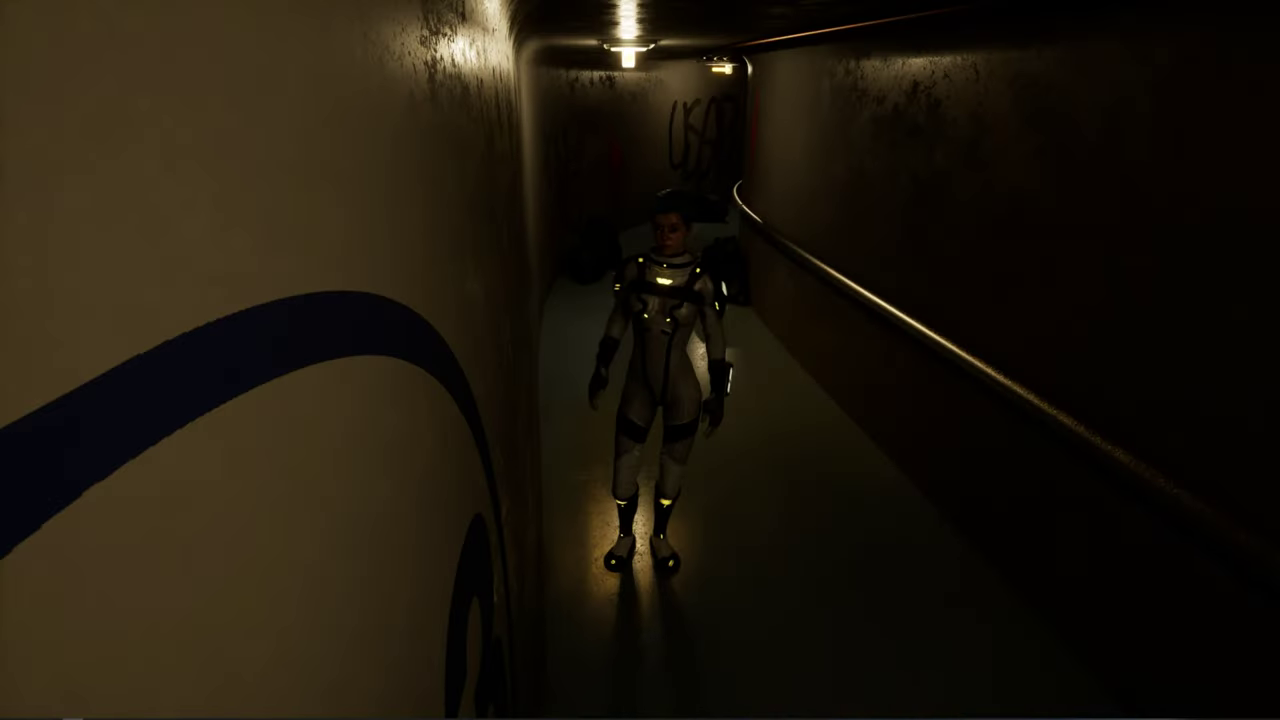
{"action": "key", "text": "d"}
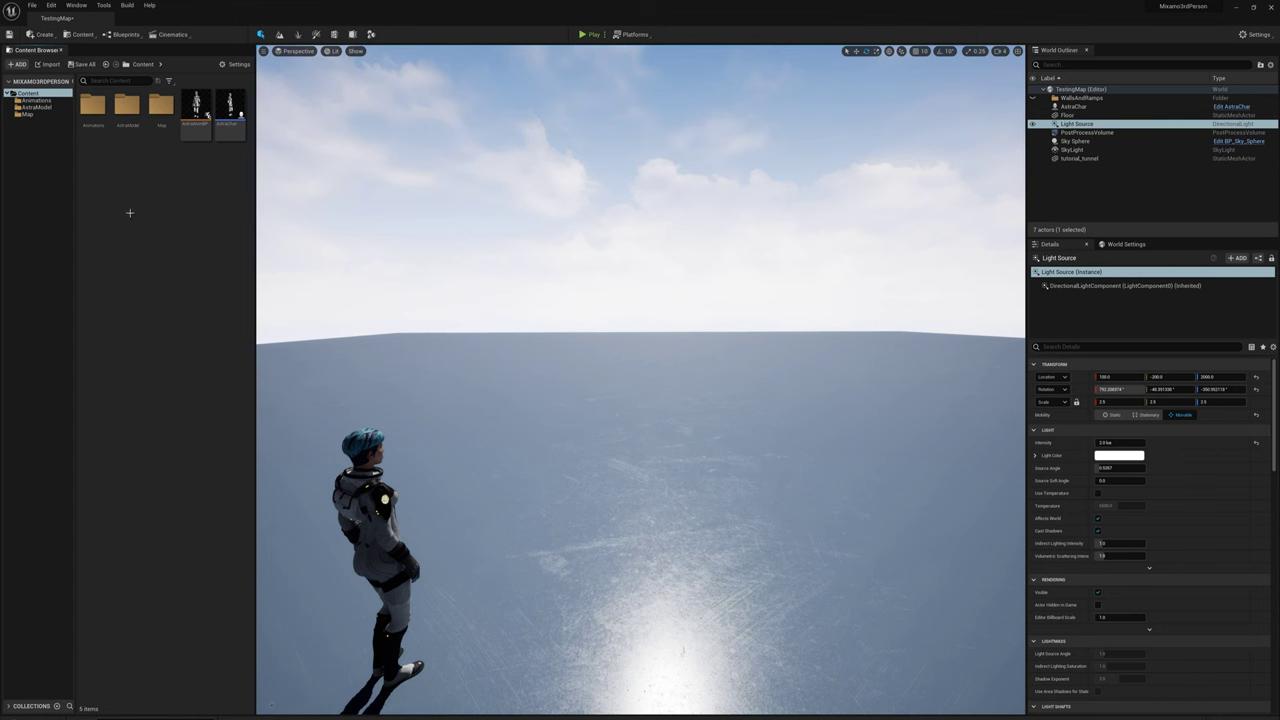
Step: Create a new folder named Tunnel in the project's Content folder
{"action": "right_click", "coordinate": [117, 204]}
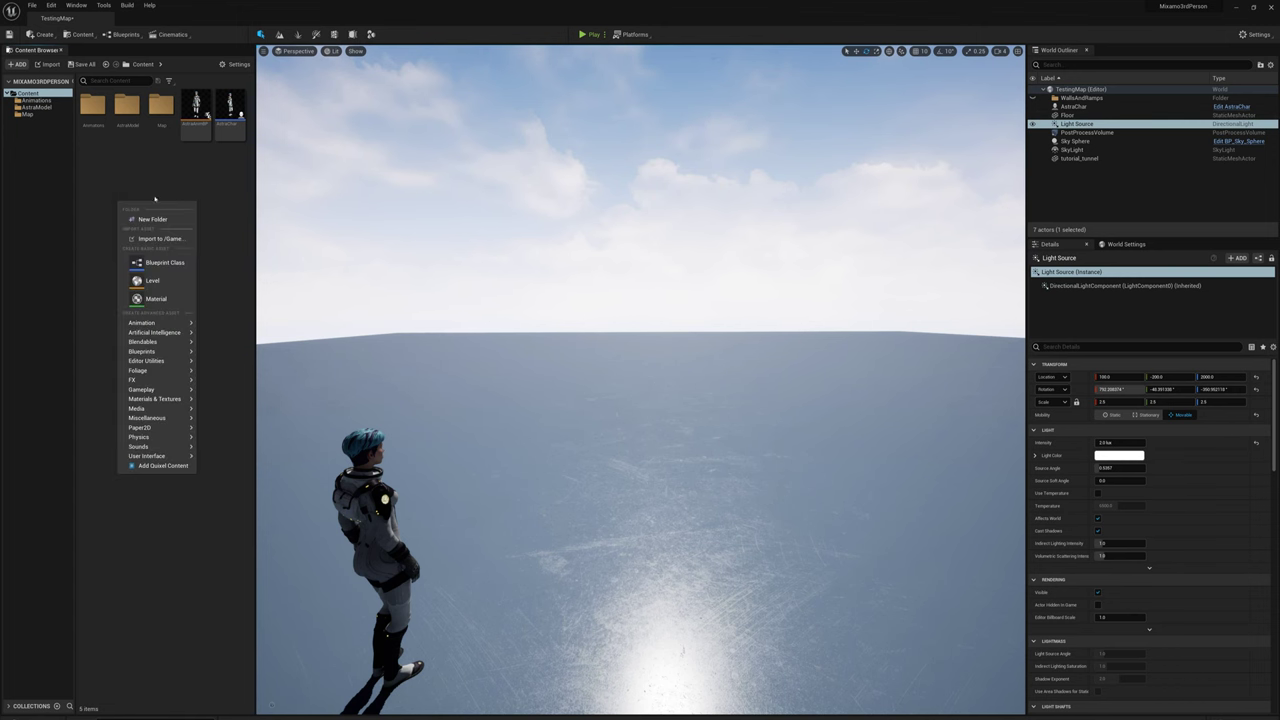
{"action": "left_click", "coordinate": [216, 229]}
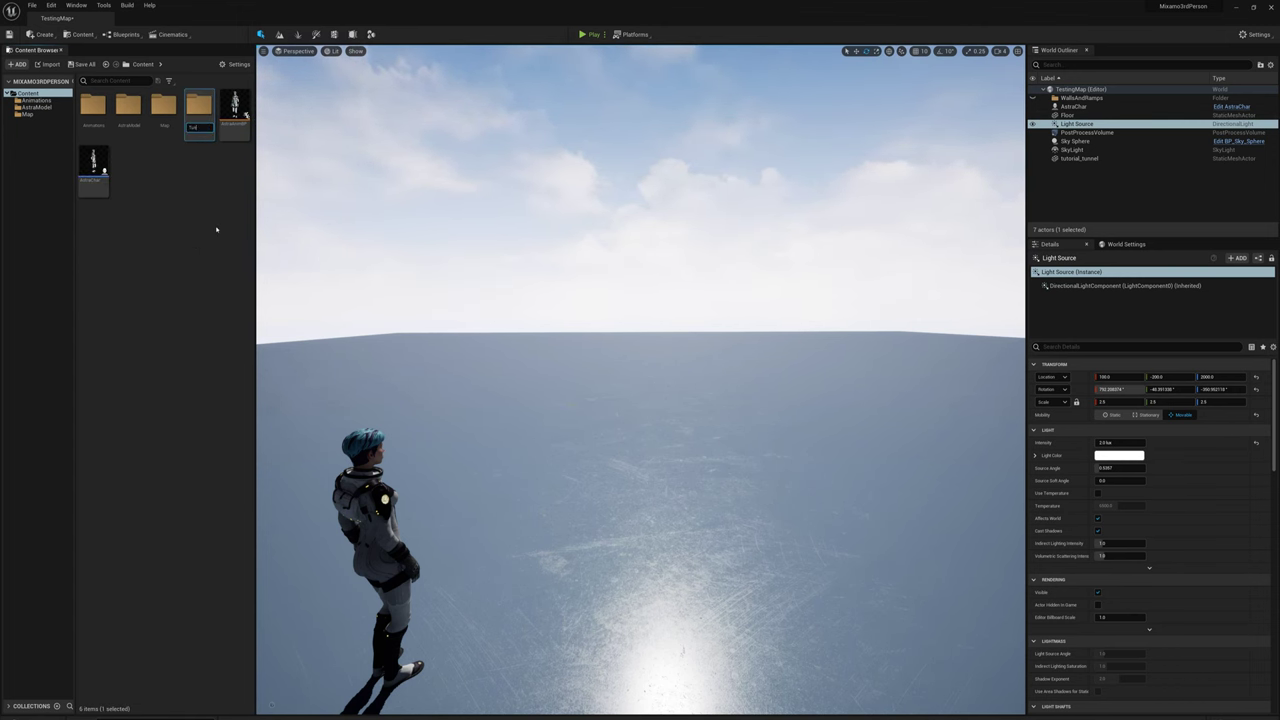
{"action": "key", "text": "Return"}
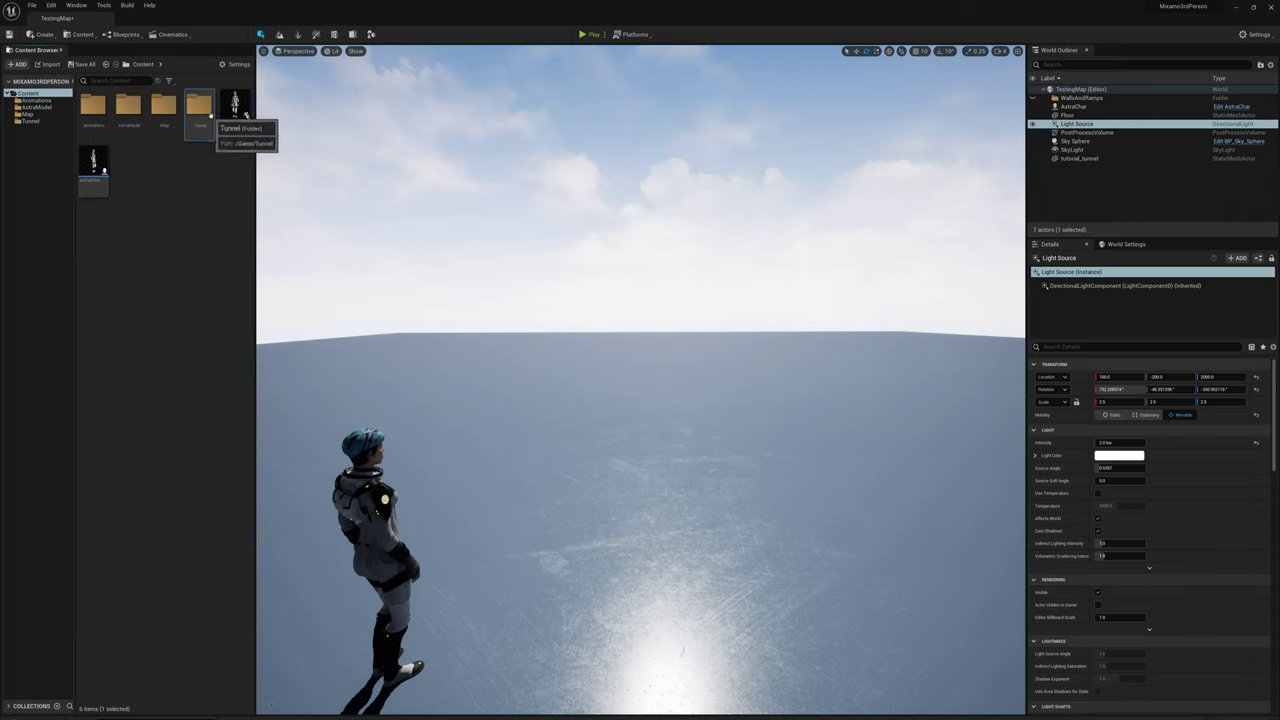
Step: Import the CurvedTunnelPiece FBX into the Tunnel folder as a static mesh, creating new materials
{"action": "double_click", "coordinate": [205, 113]}
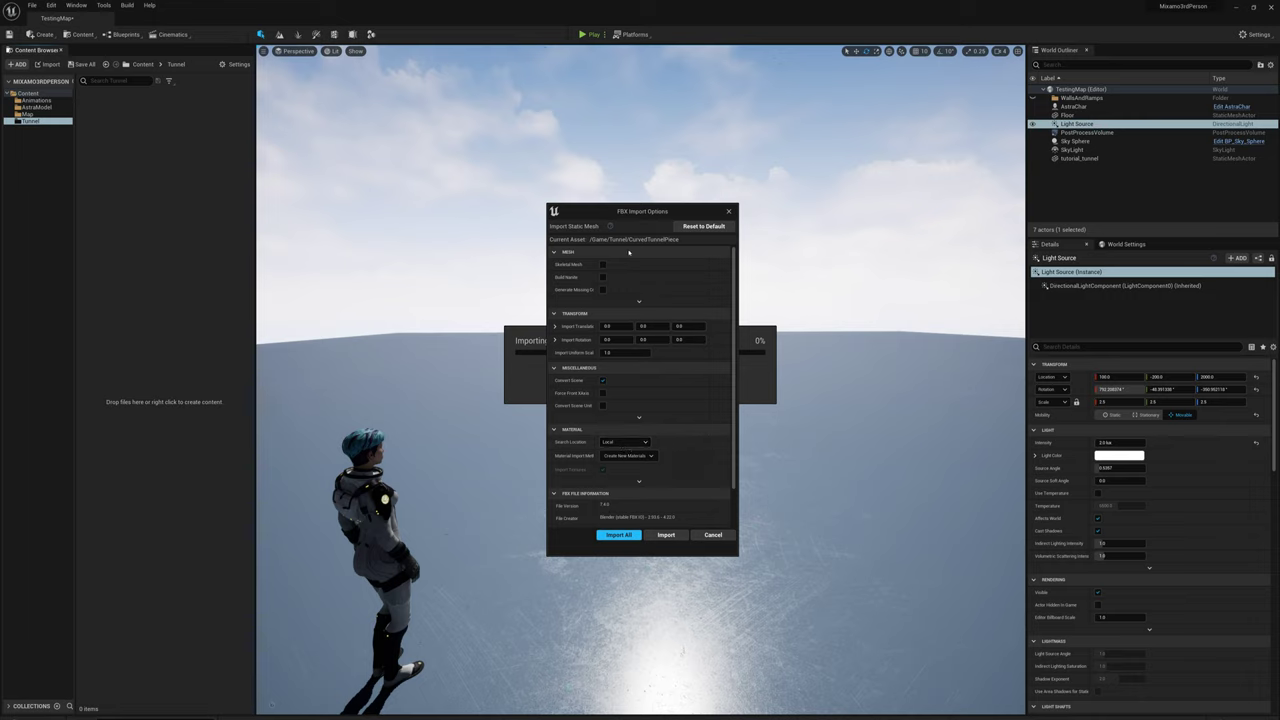
{"action": "left_click", "coordinate": [666, 535]}
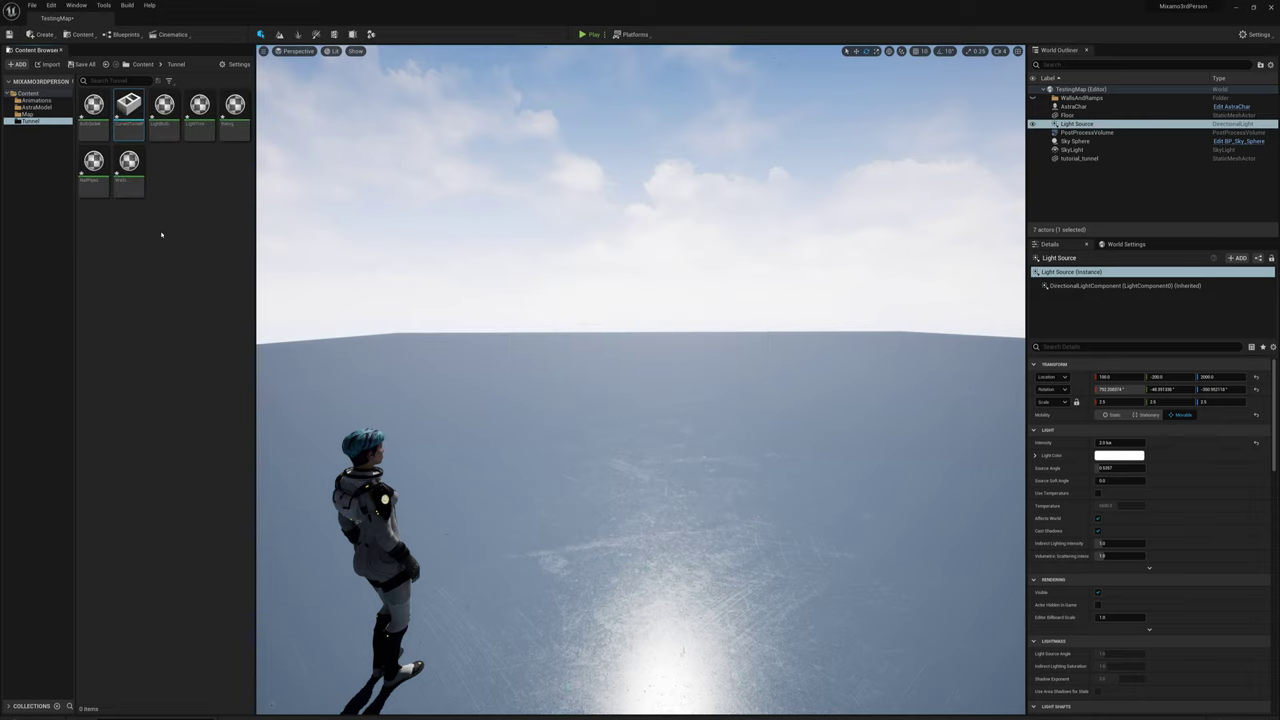
{"action": "mouse_move", "coordinate": [127, 128]}
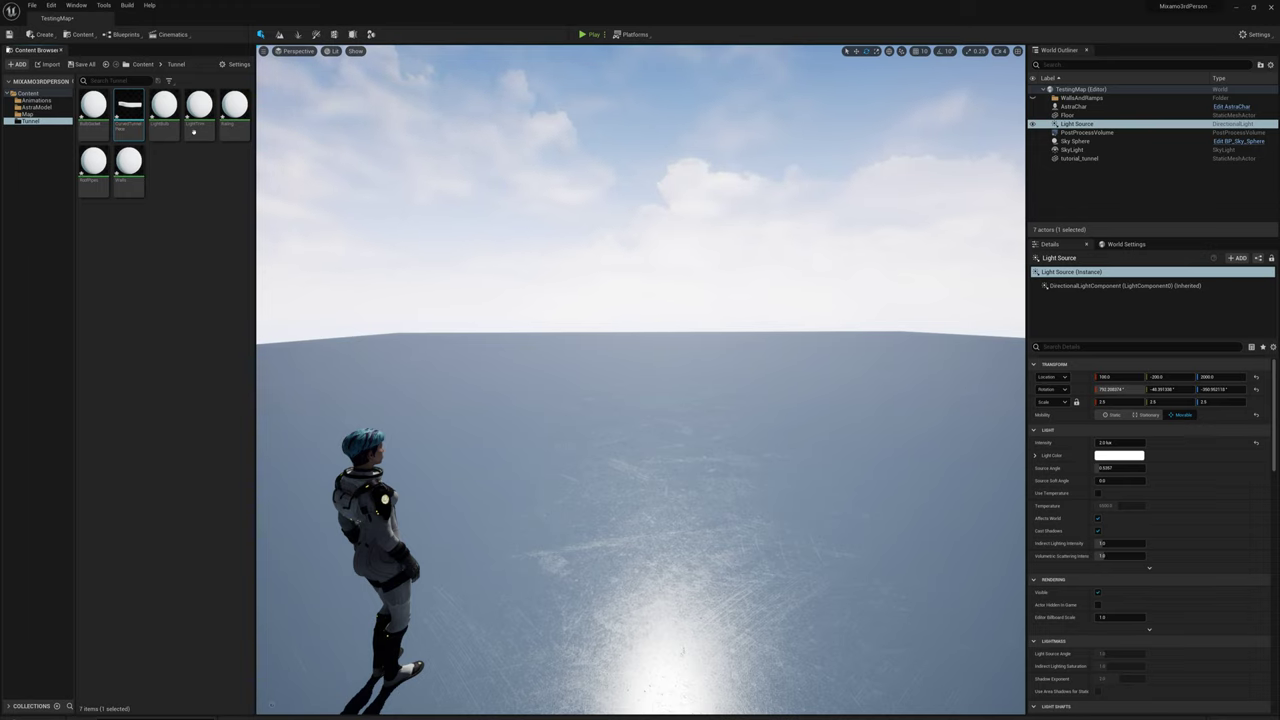
Step: Create an Actor Blueprint class named Tunnel_Actor in the Tunnel folder
{"action": "right_click", "coordinate": [166, 176]}
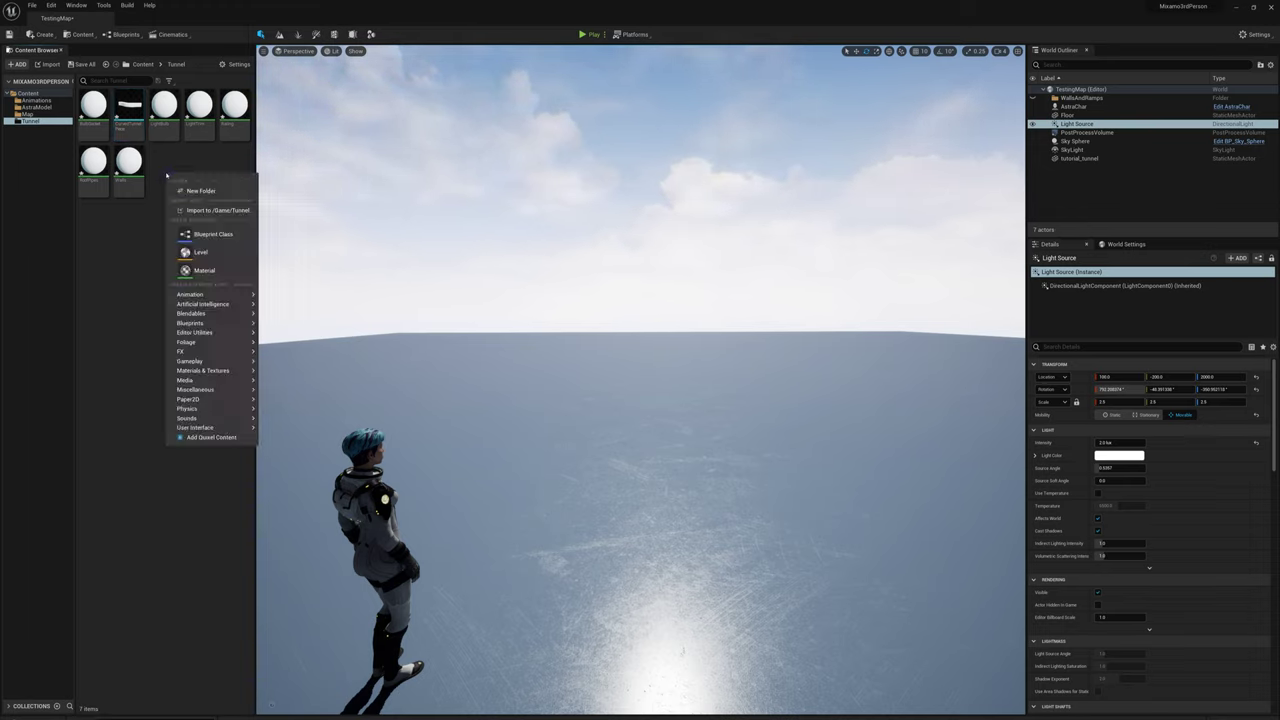
{"action": "left_click", "coordinate": [240, 232]}
{"action": "left_click", "coordinate": [544, 298]}
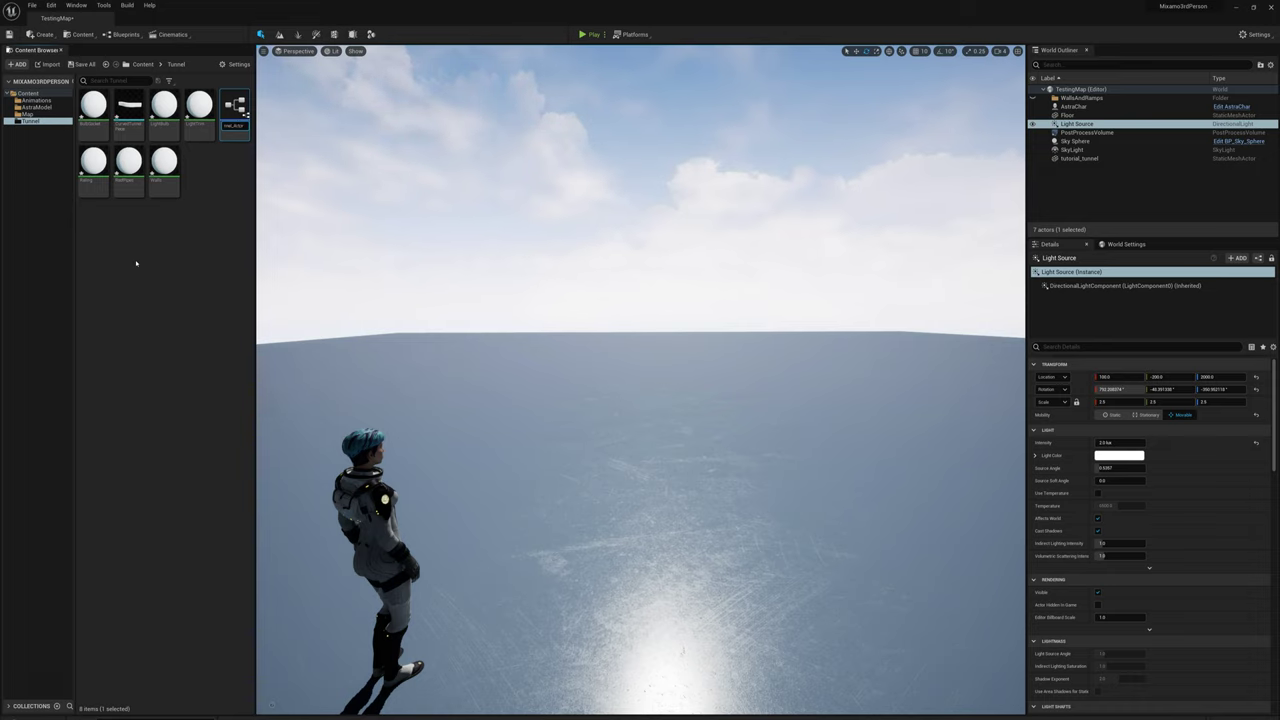
{"action": "key", "text": "Return"}
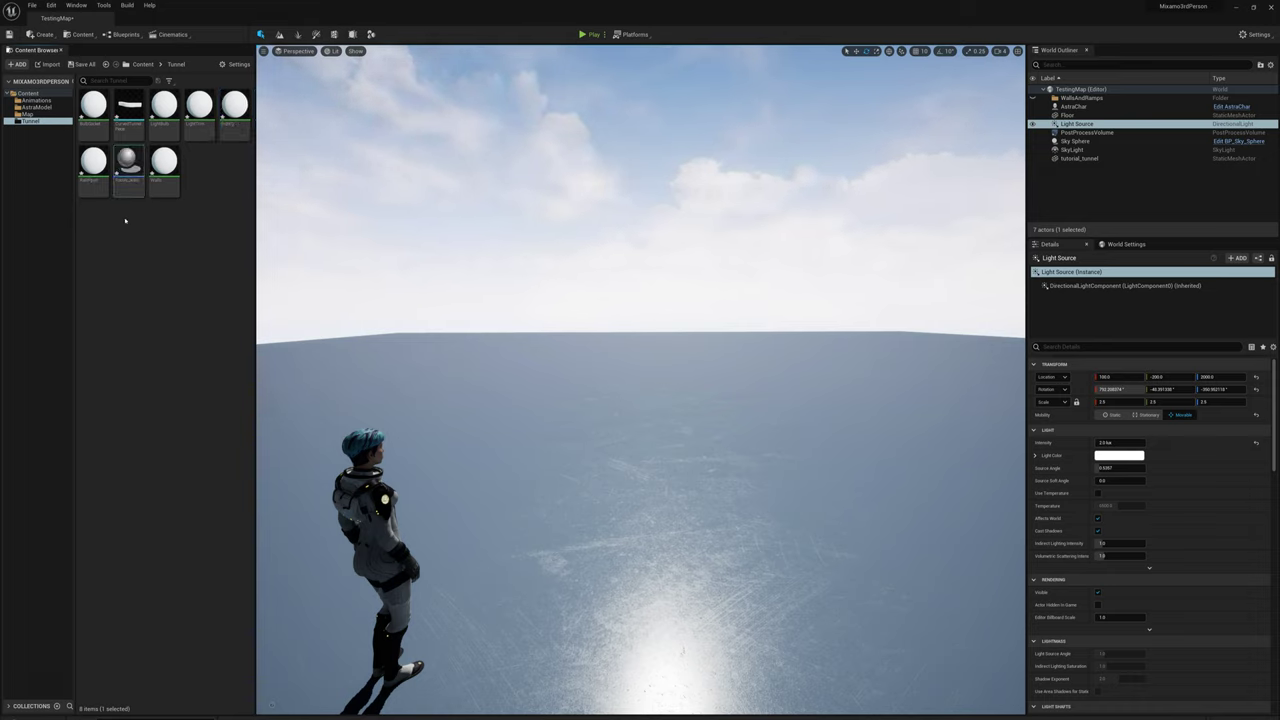
Step: Open the Tunnel_Actor blueprint and add a Static Mesh component named TunnelMesh
{"action": "double_click", "coordinate": [124, 168]}
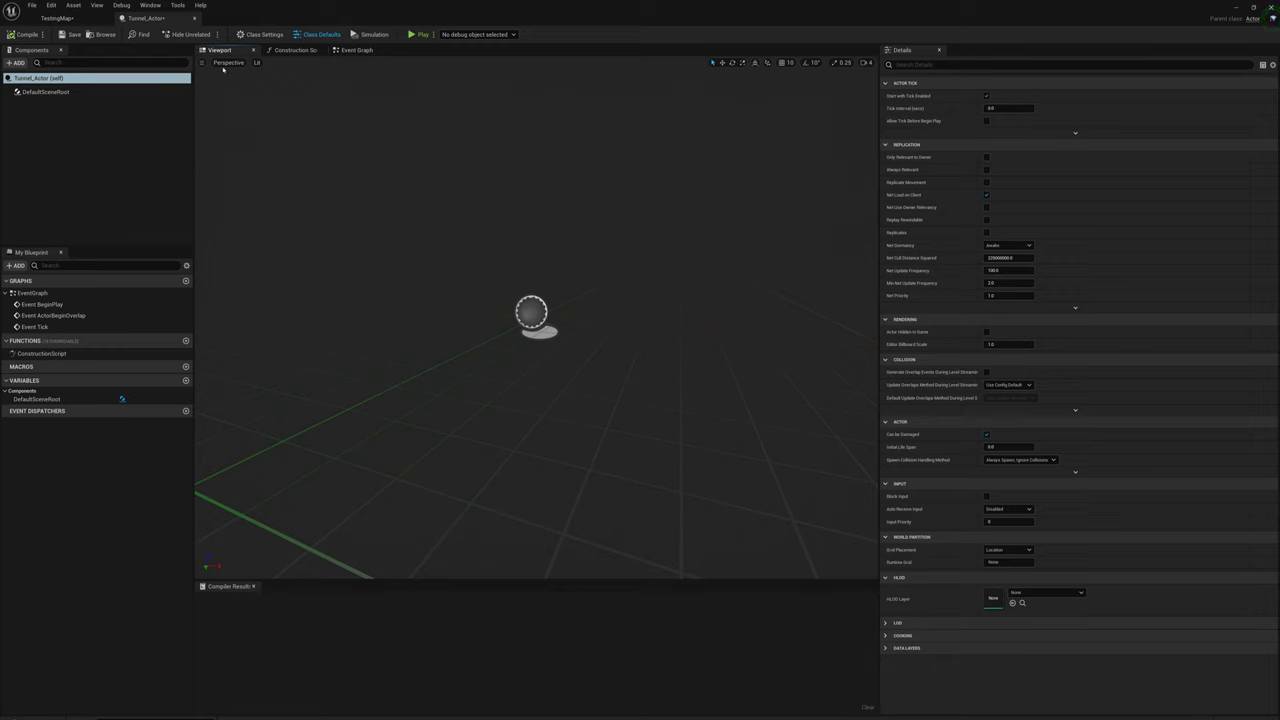
{"action": "left_click", "coordinate": [17, 62]}
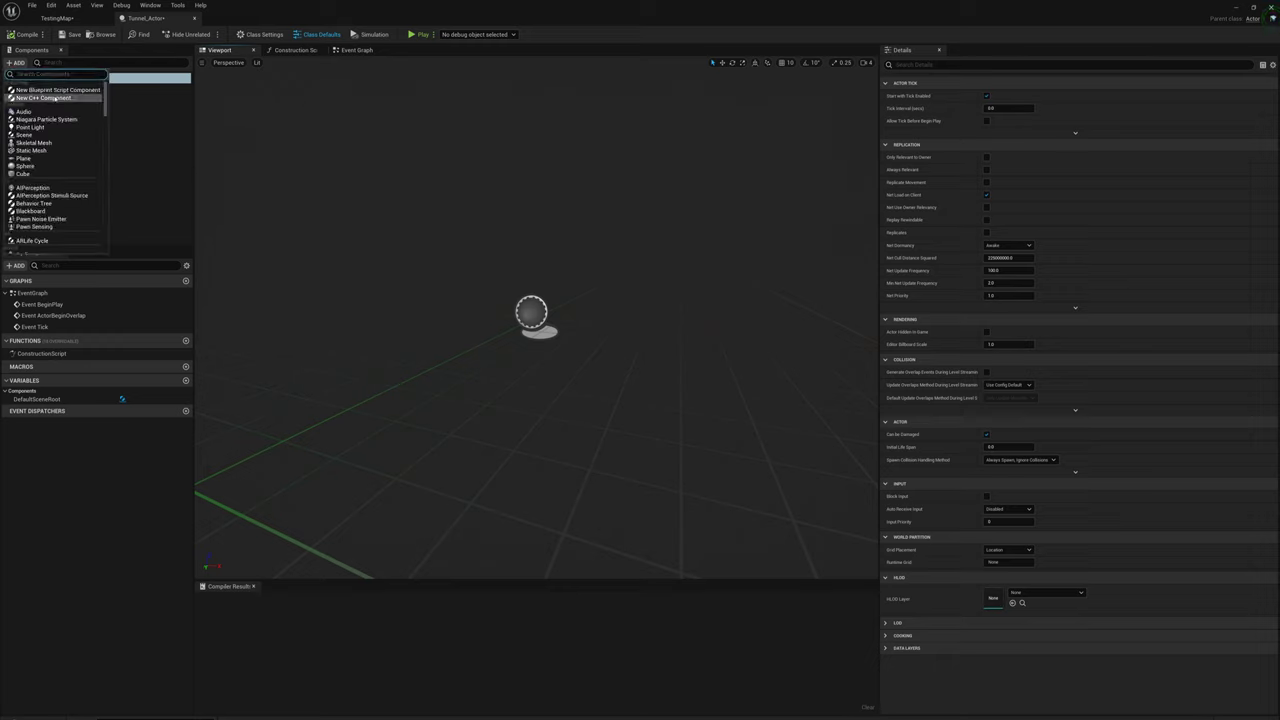
{"action": "type", "text": "static m"}
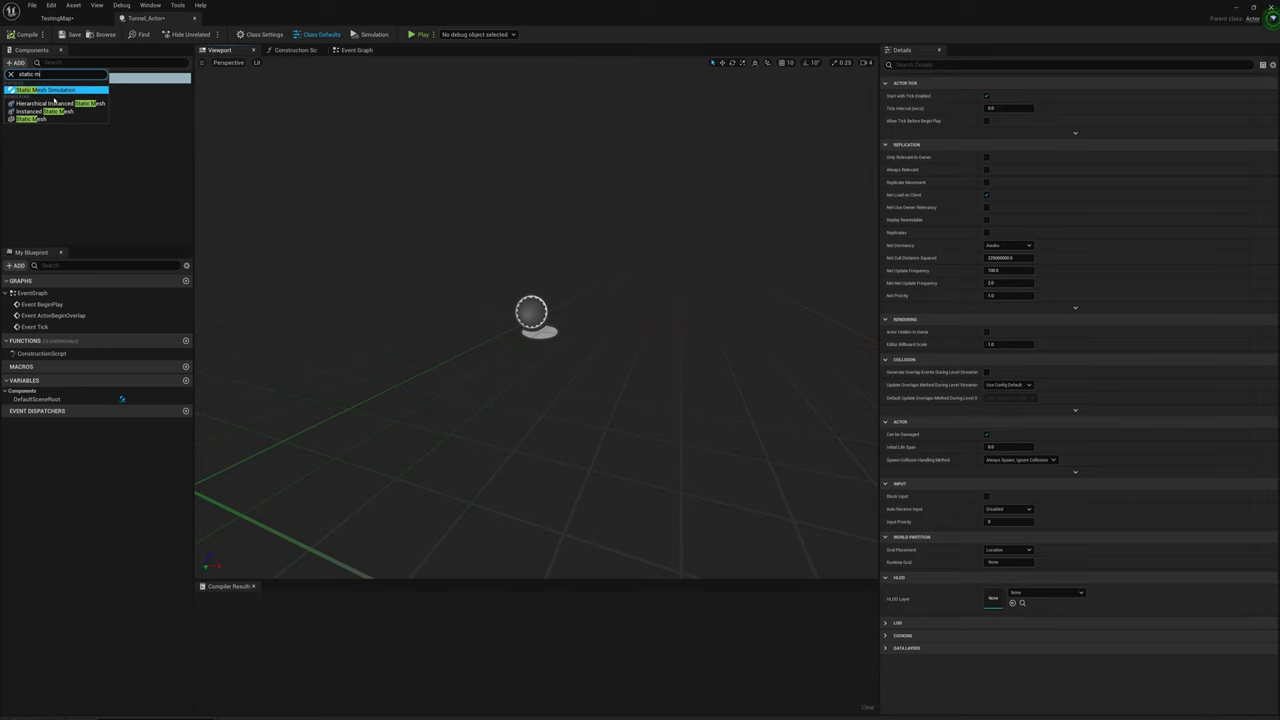
{"action": "left_click", "coordinate": [35, 119]}
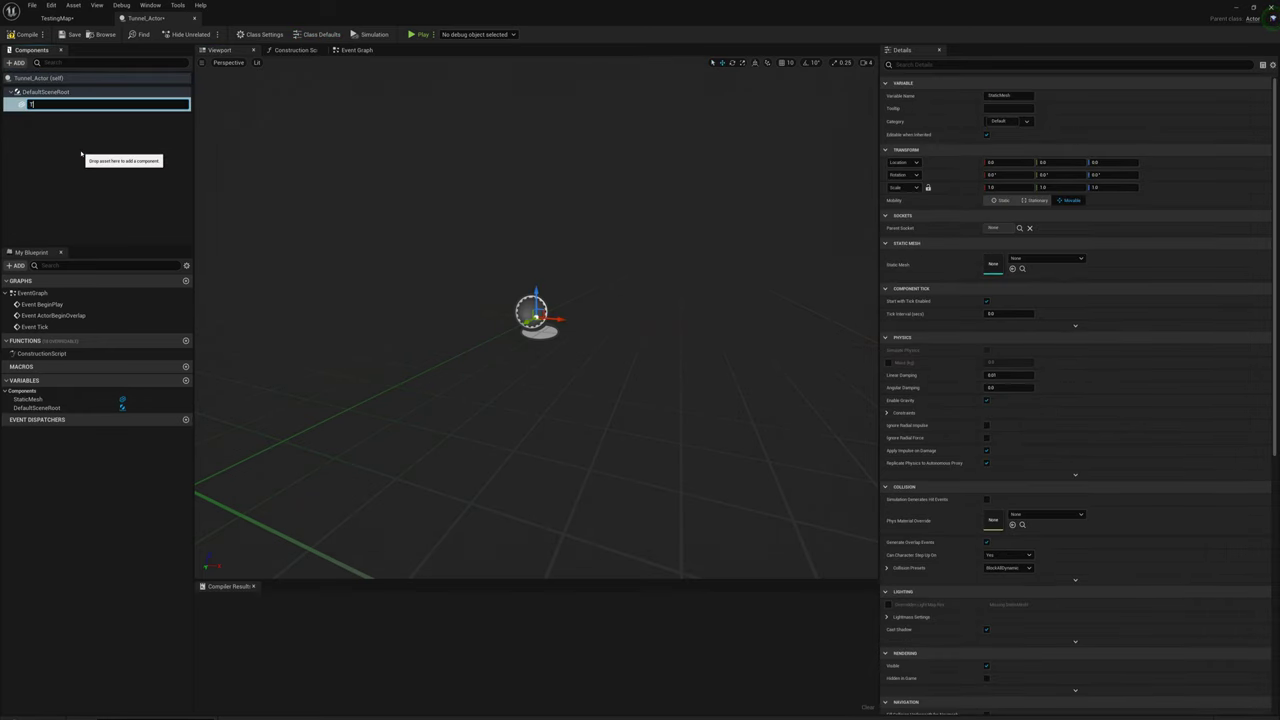
{"action": "key", "text": "Return"}
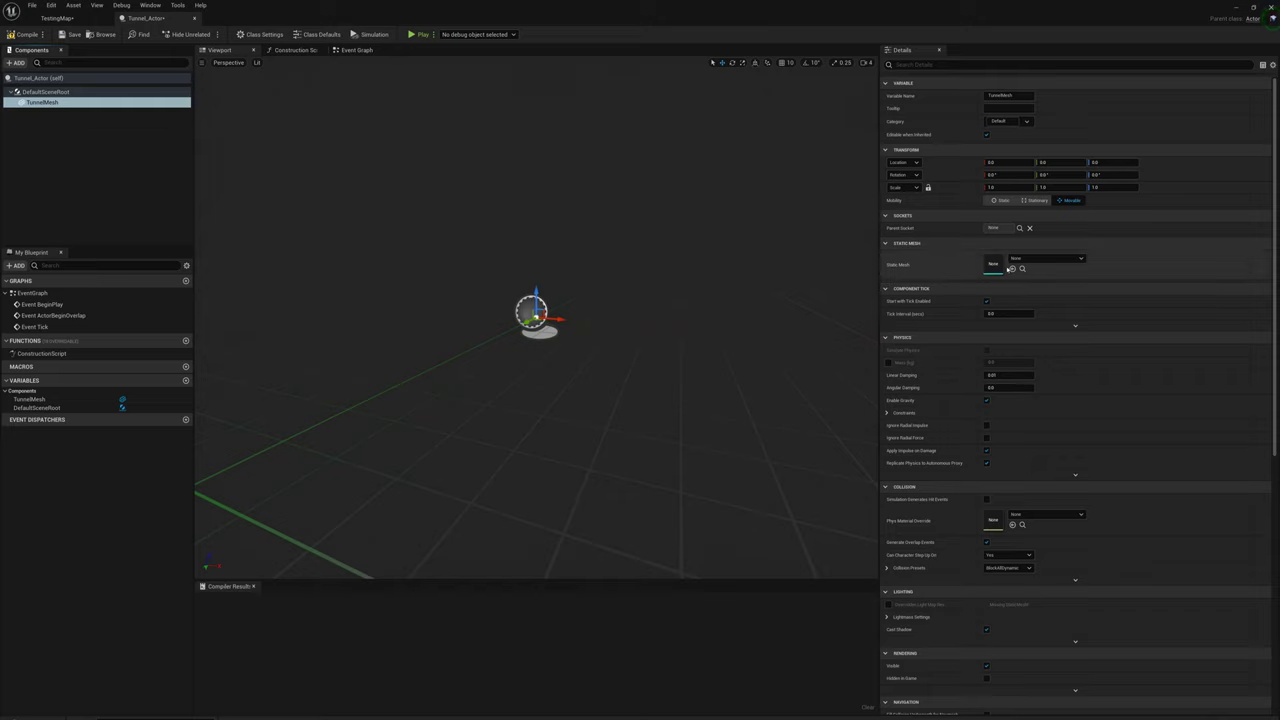
Step: Assign the CurvedTunnelPiece mesh to the TunnelMesh component and compile the blueprint
{"action": "left_click", "coordinate": [1040, 258]}
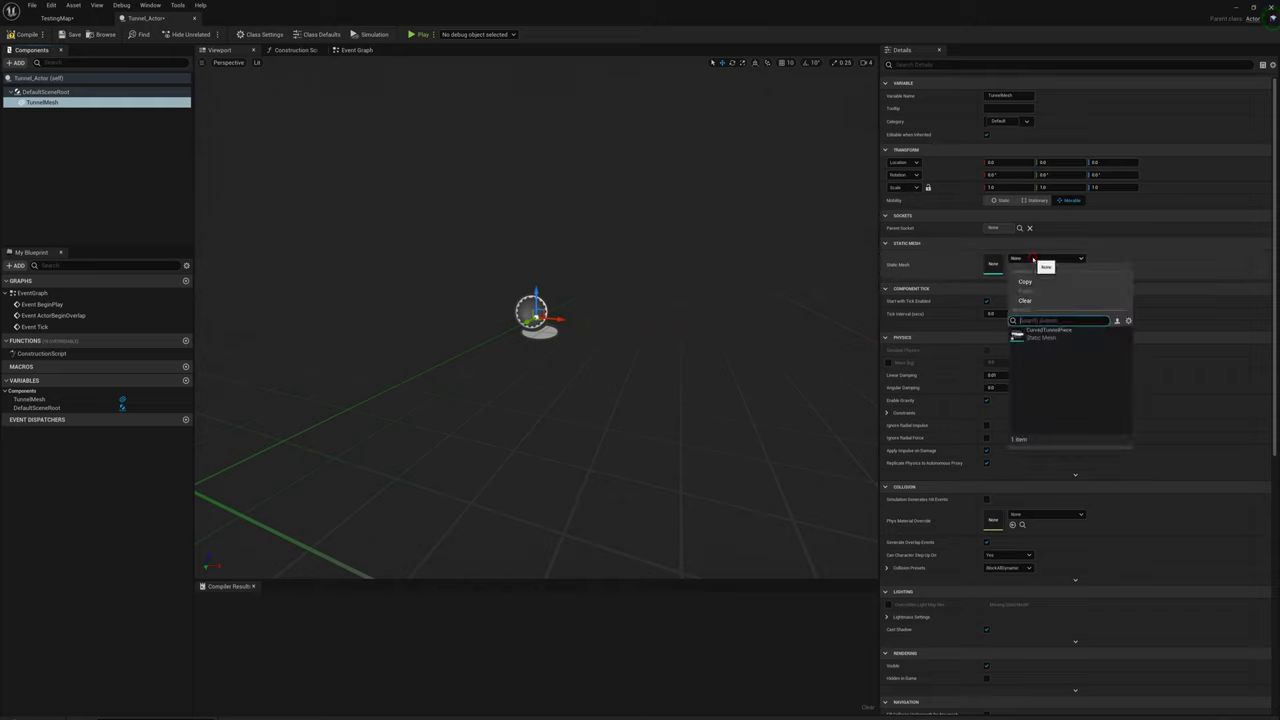
{"action": "left_click", "coordinate": [1045, 331]}
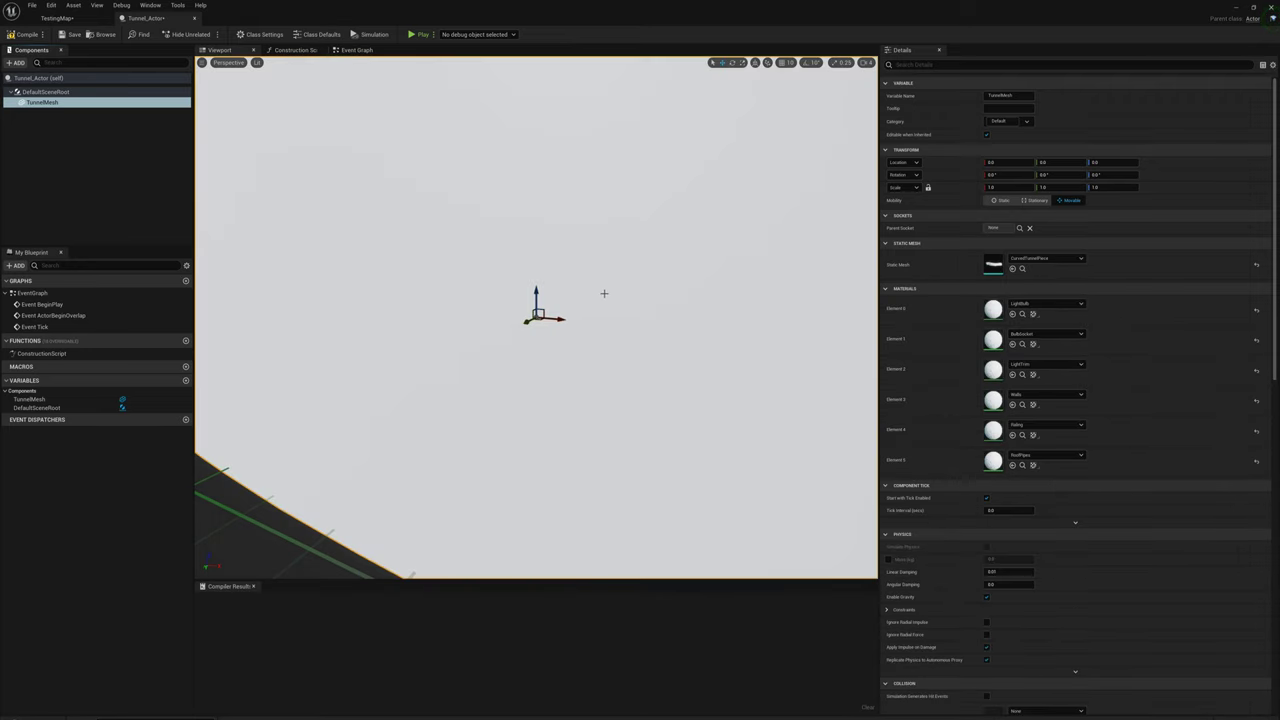
{"action": "scroll", "coordinate": [600, 265], "scroll_direction": "down", "scroll_amount": 10}
{"action": "scroll", "coordinate": [643, 226], "scroll_direction": "up", "scroll_amount": 3}
{"action": "right_click_drag", "start_coordinate": [643, 226], "coordinate": [510, 195]}
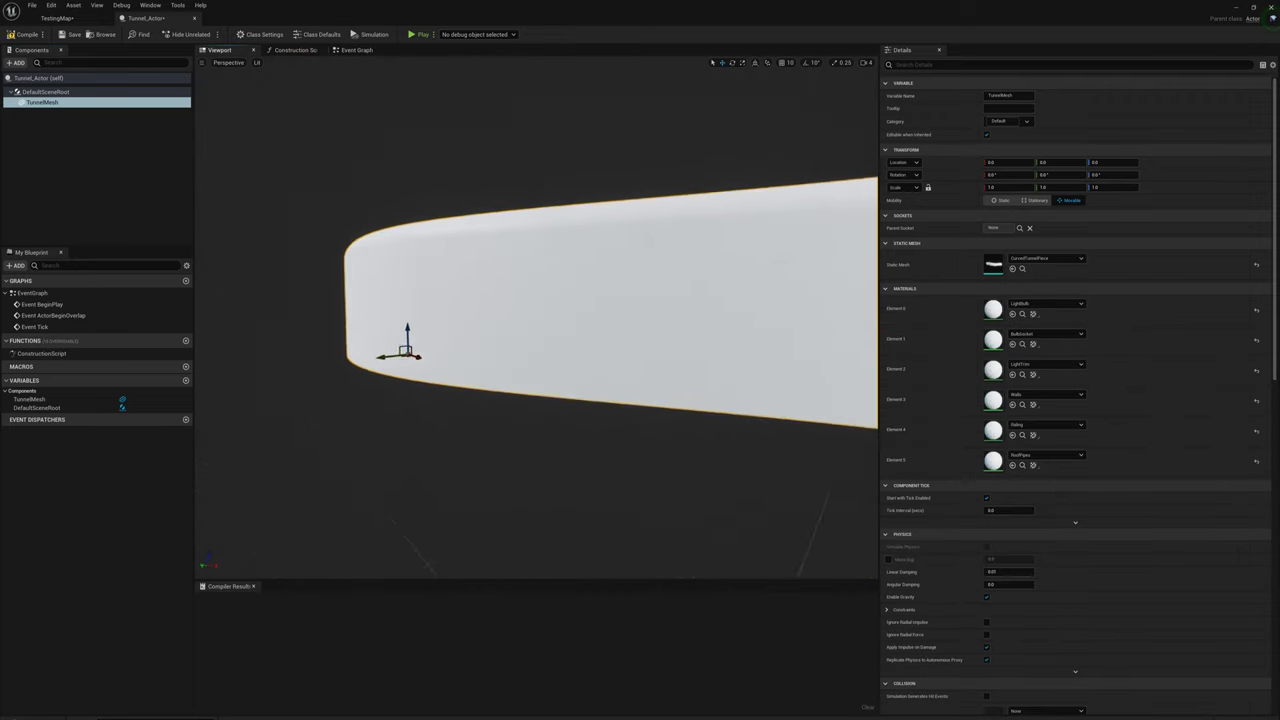
{"action": "key", "text": "s"}
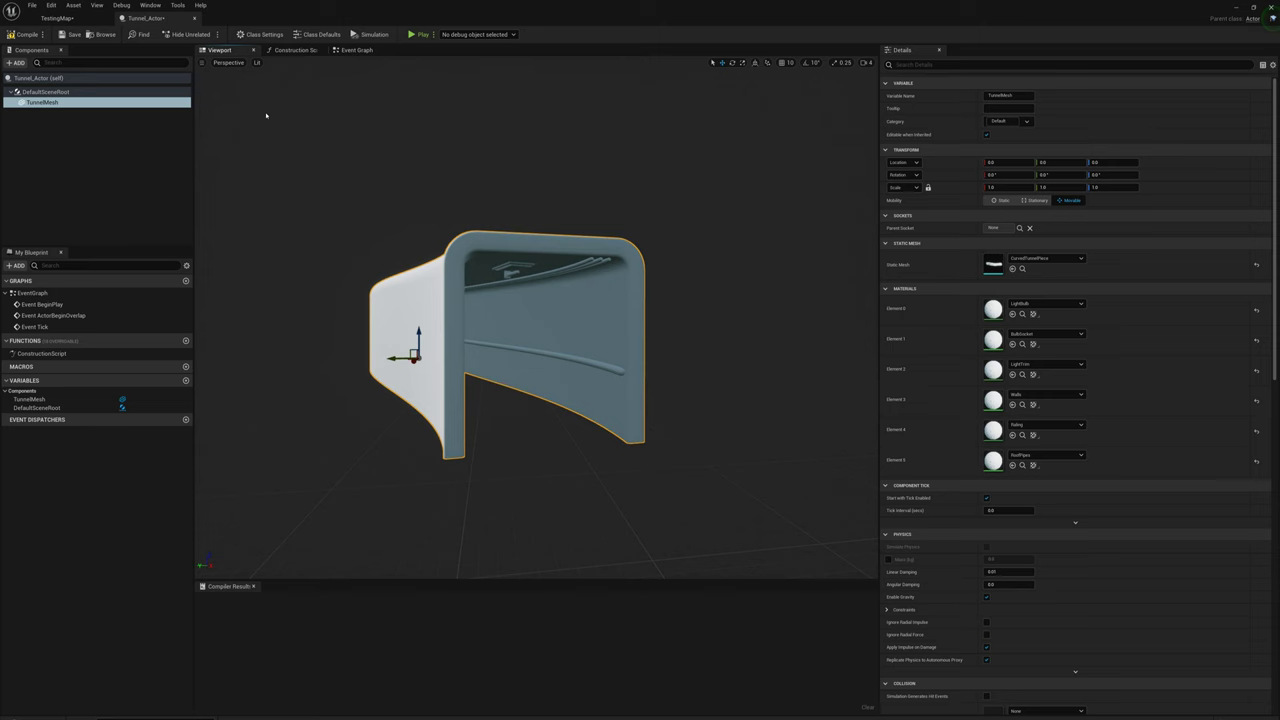
{"action": "left_click", "coordinate": [22, 34]}
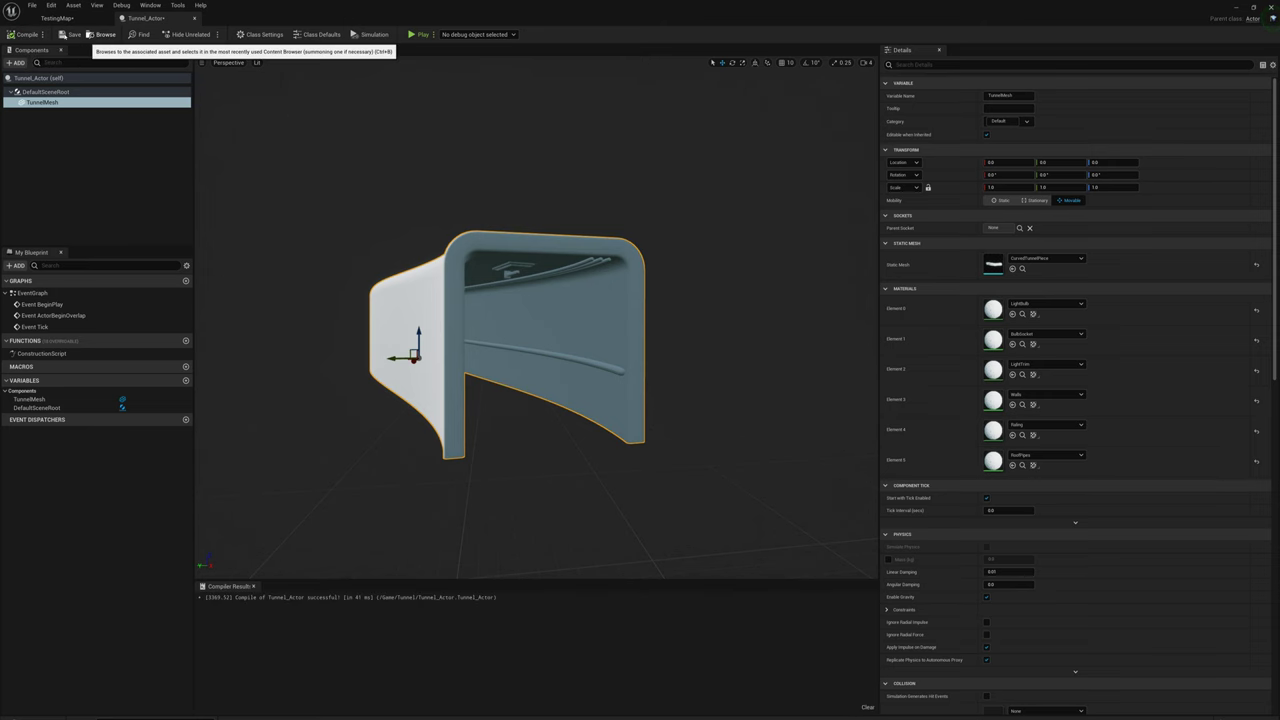
Step: Place a Tunnel_Actor on the floor of TestingMap and move AstraChar into the tunnel opening to compare their sizes
{"action": "left_click", "coordinate": [57, 18]}
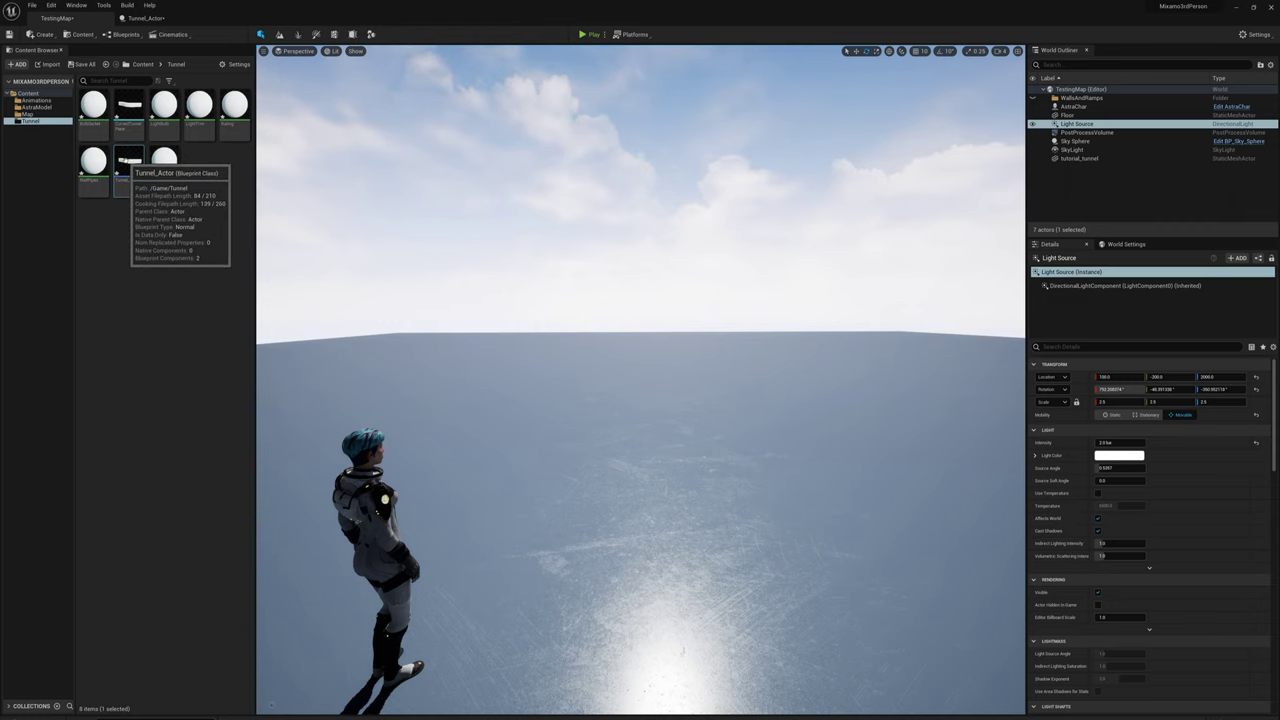
{"action": "left_click_drag", "start_coordinate": [128, 168], "coordinate": [518, 388]}
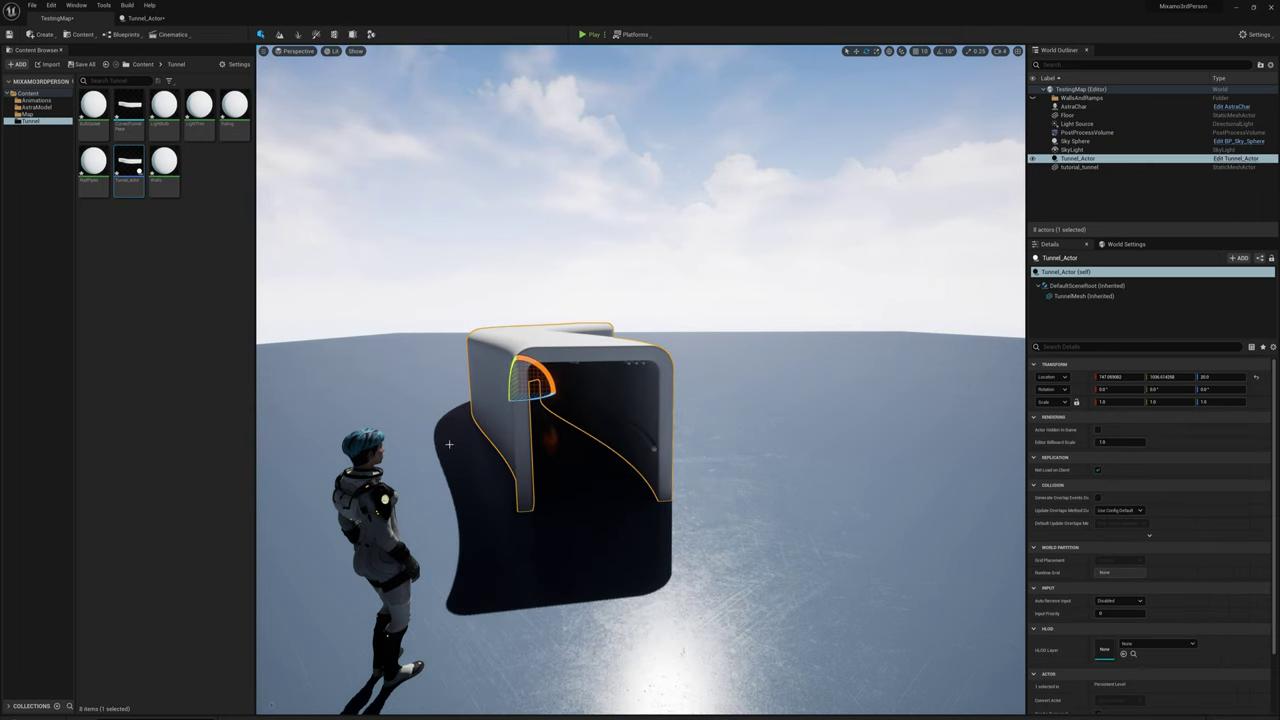
{"action": "left_click", "coordinate": [378, 507]}
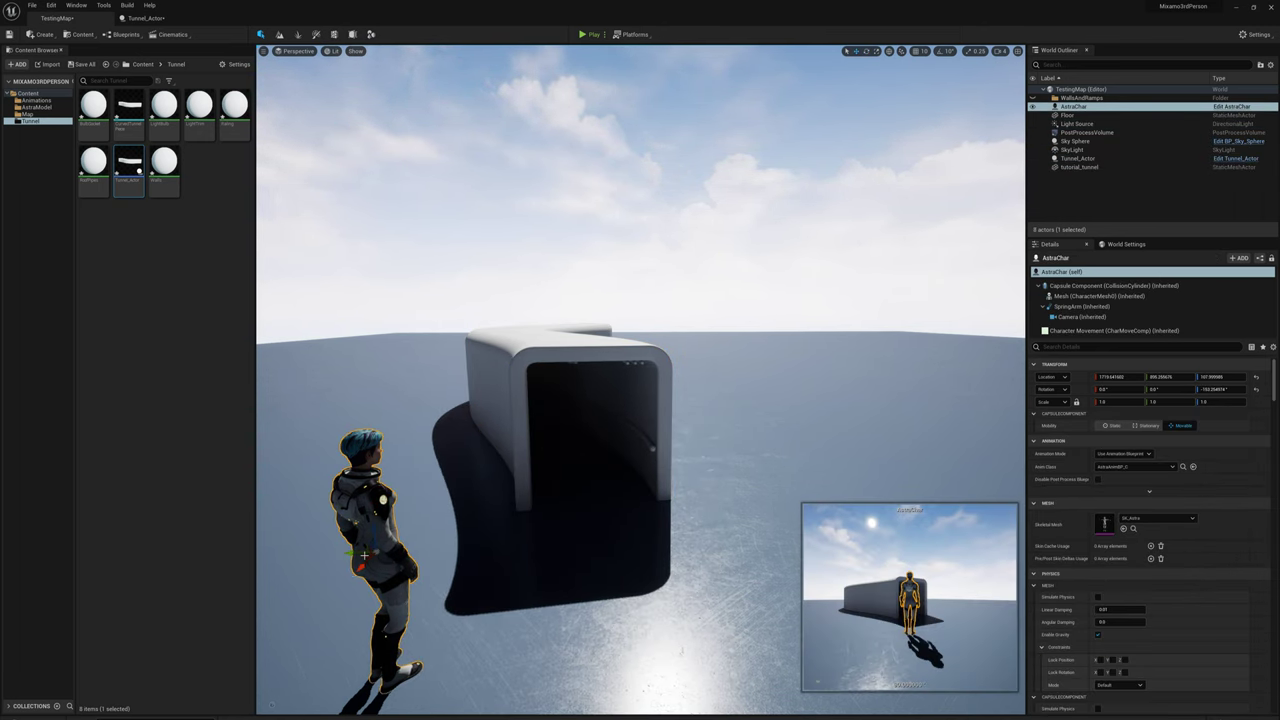
{"action": "left_click_drag", "start_coordinate": [363, 553], "coordinate": [565, 444]}
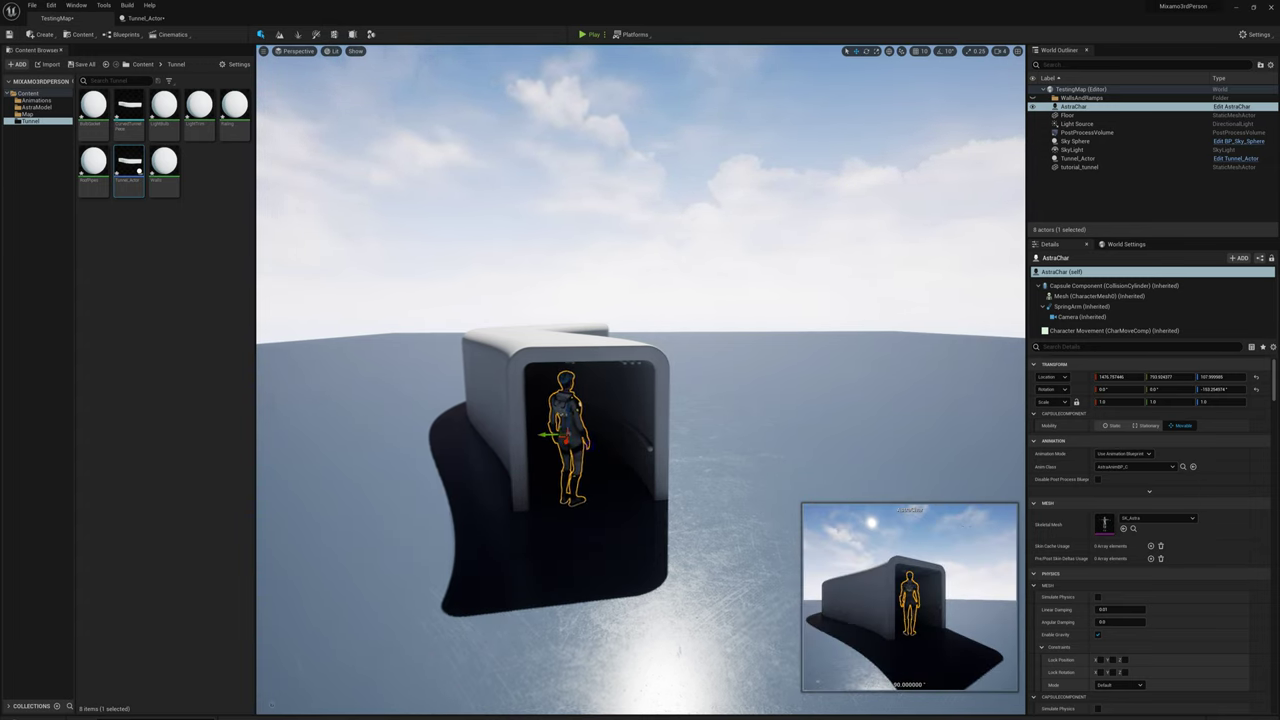
{"action": "key", "text": "w"}
{"action": "right_click_drag", "start_coordinate": [565, 444], "coordinate": [556, 370]}
{"action": "key", "text": "s"}
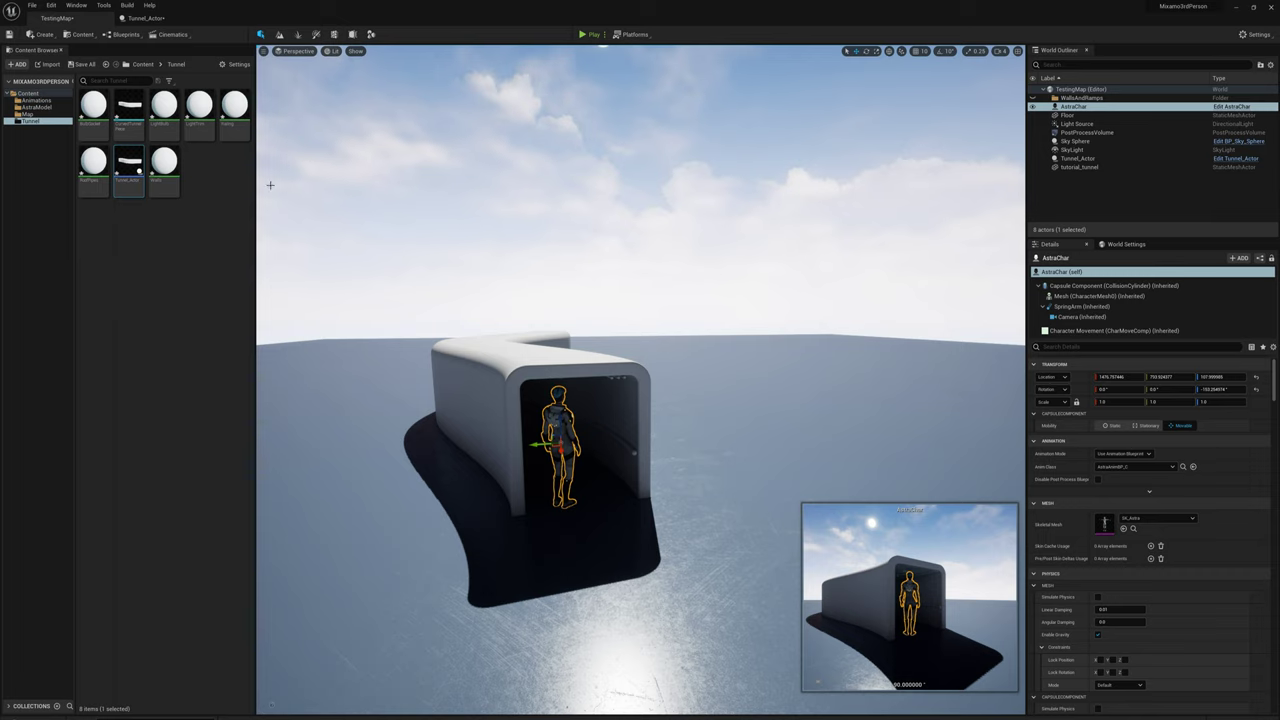
Step: Set the scale of TunnelMesh in the Tunnel_Actor blueprint to 1.5 on X, Y and Z
{"action": "left_click", "coordinate": [158, 20]}
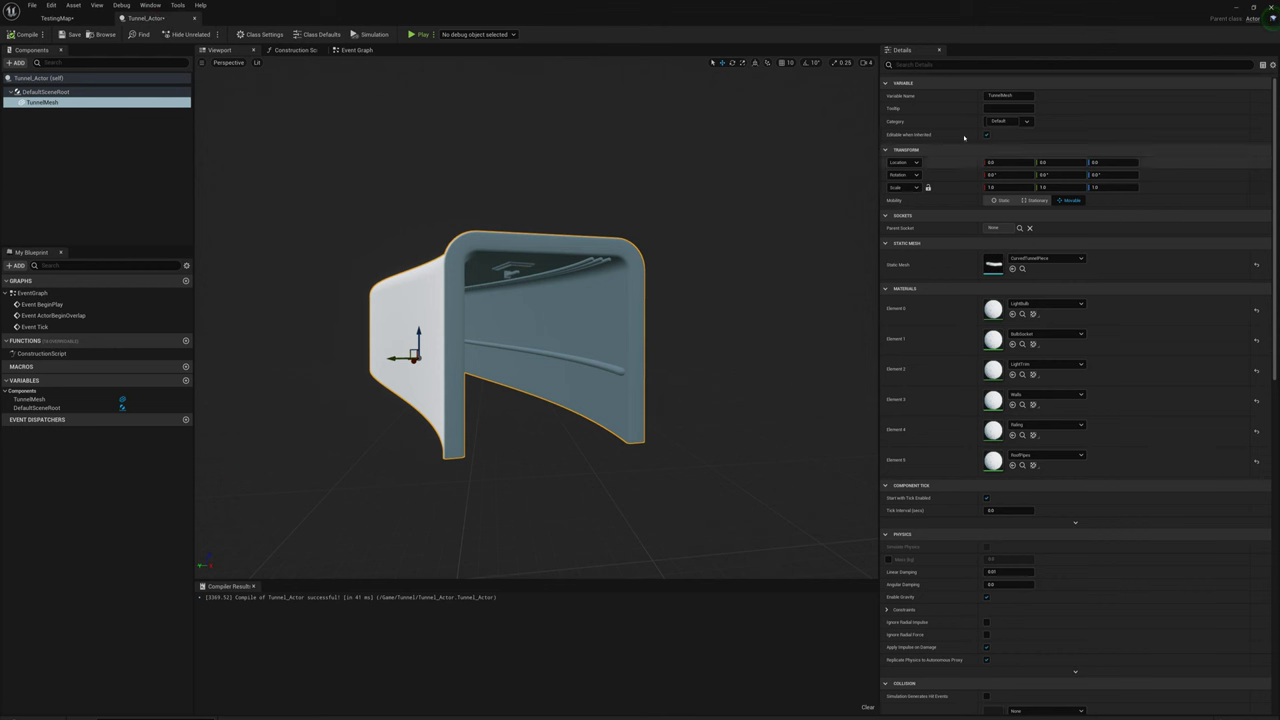
{"action": "left_click", "coordinate": [1020, 187]}
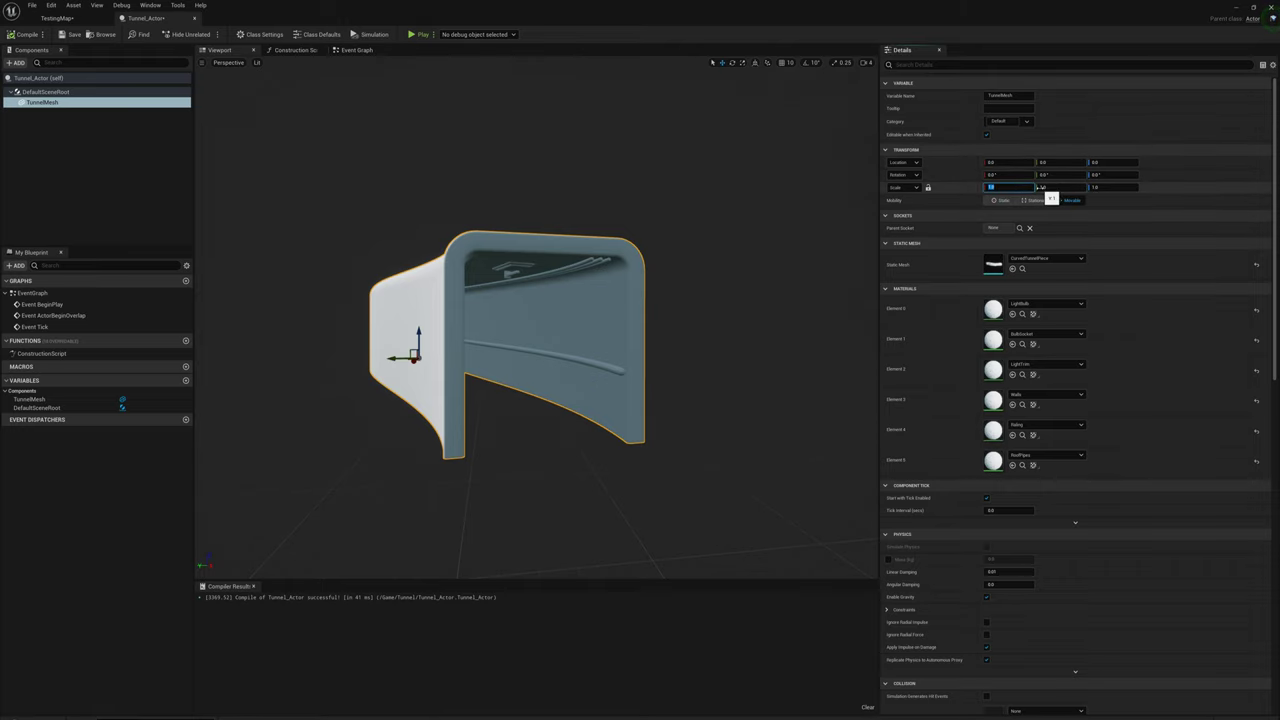
{"action": "key", "text": "Tab"}
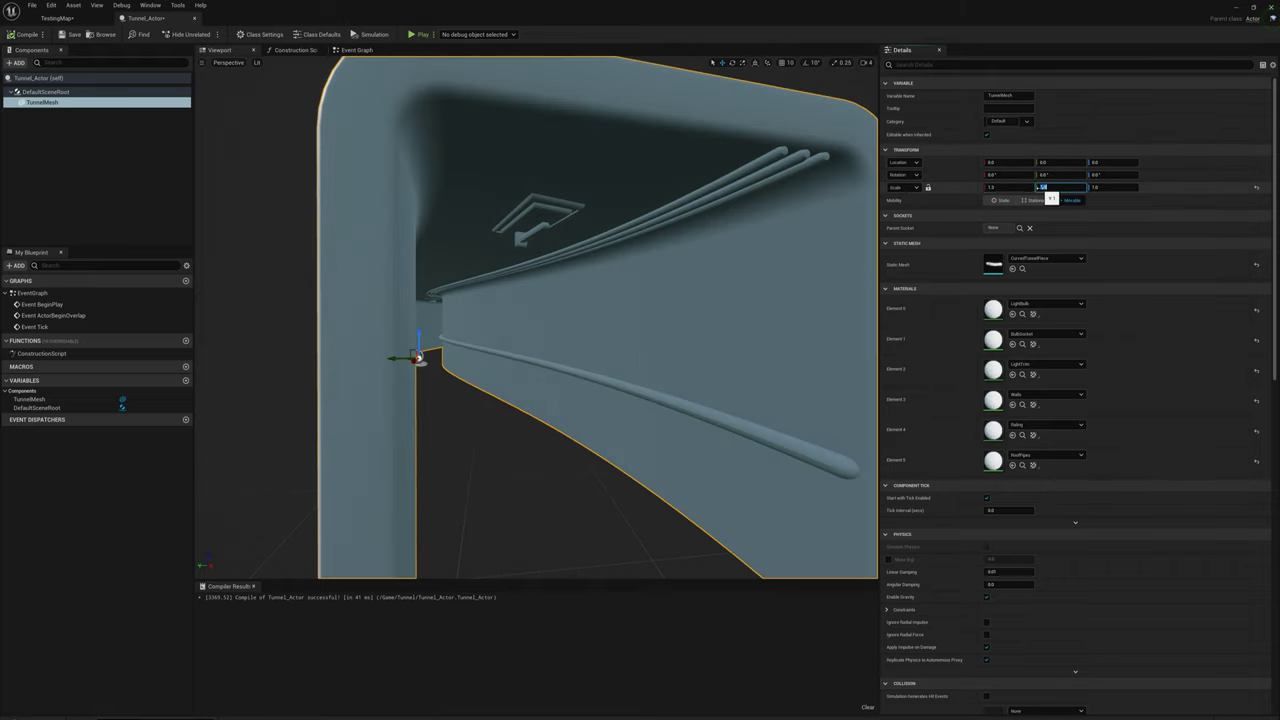
{"action": "key", "text": "Tab"}
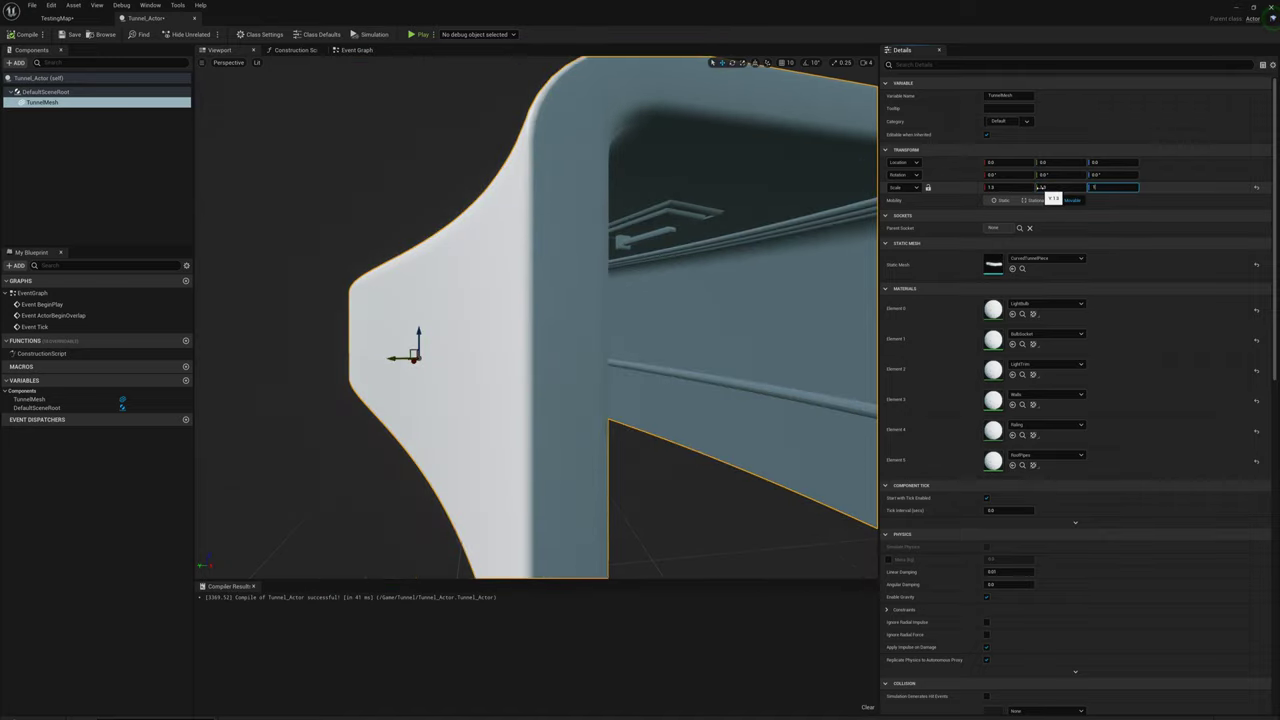
{"action": "key", "text": "Return"}
{"action": "right_click_drag", "start_coordinate": [686, 209], "coordinate": [560, 224]}
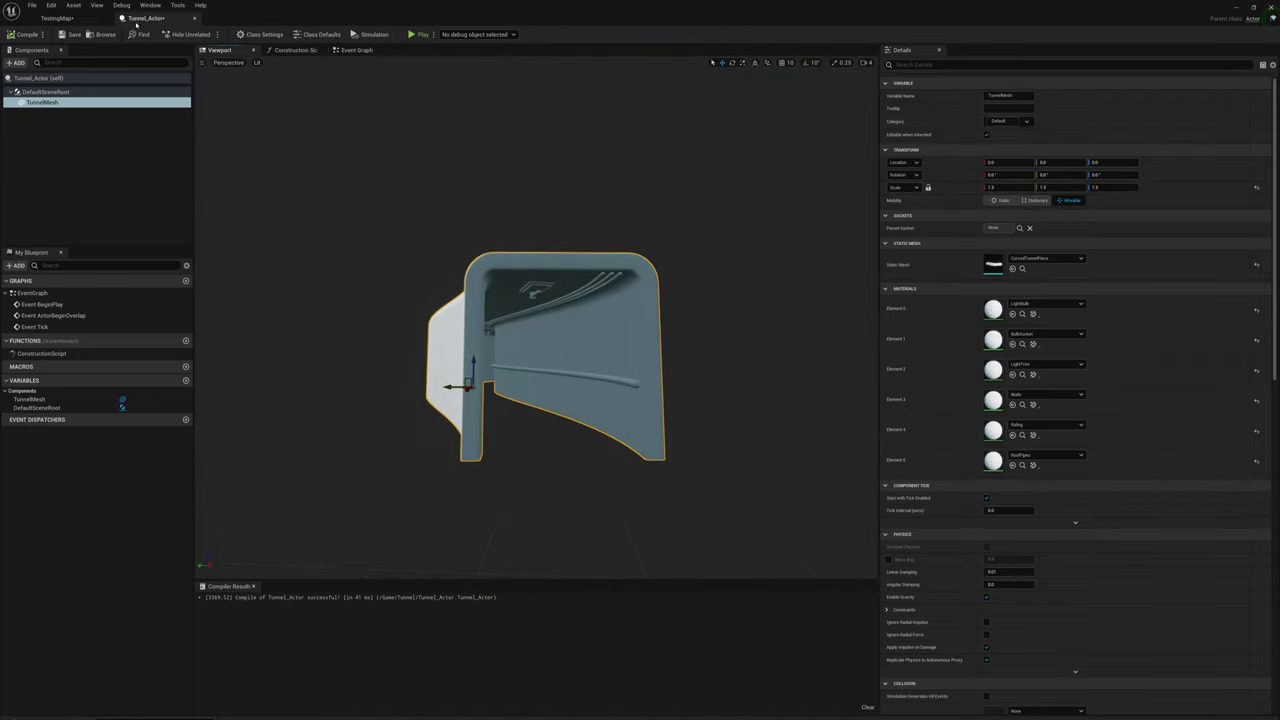
Step: Return to TestingMap and move AstraChar inside the enlarged tunnel's opening to compare their sizes
{"action": "left_click", "coordinate": [80, 19]}
{"action": "key", "text": "f"}
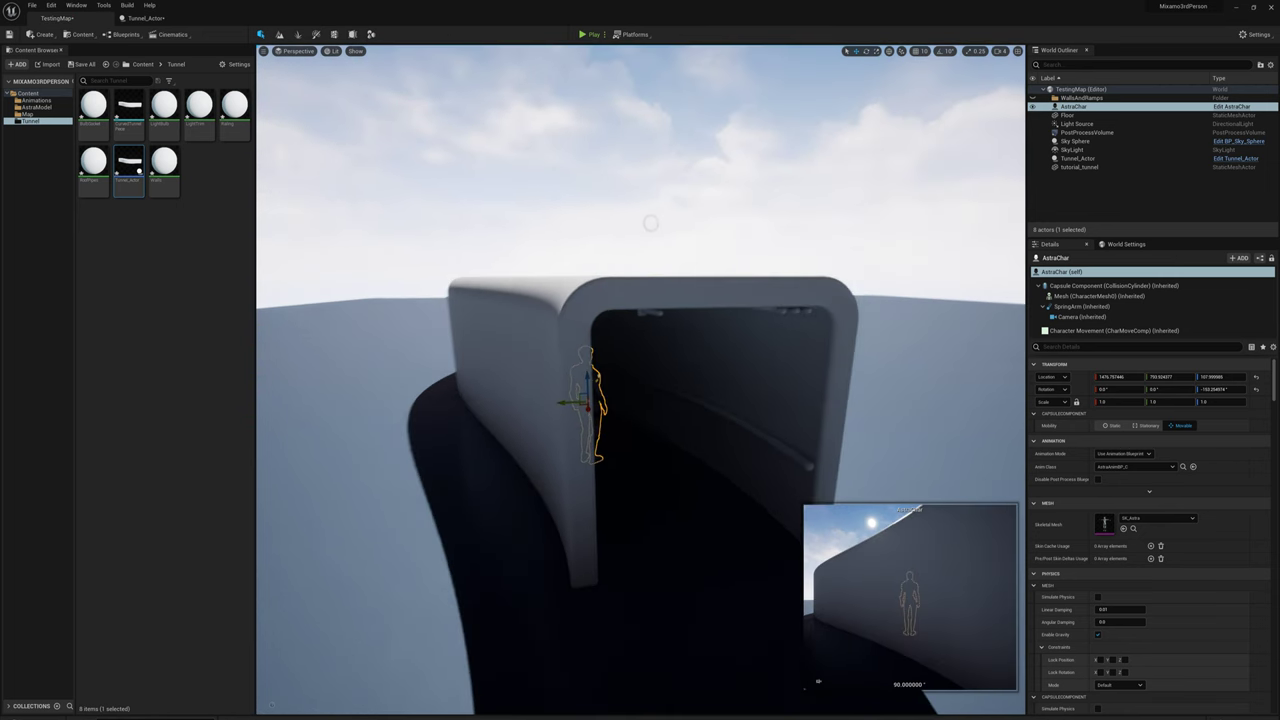
{"action": "mouse_move", "coordinate": [645, 232]}
{"action": "right_mouse_down"}
{"action": "mouse_move", "coordinate": [666, 216]}
{"action": "mouse_move", "coordinate": [645, 232]}
{"action": "right_mouse_up"}
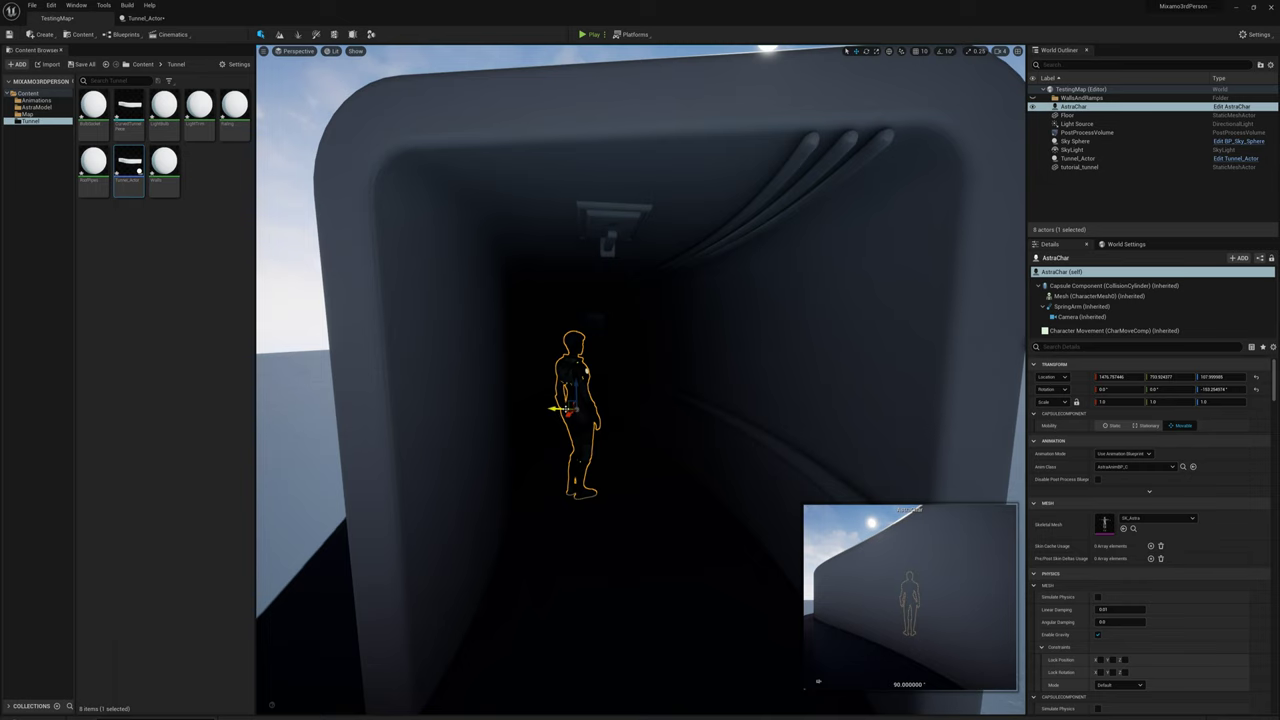
{"action": "left_click_drag", "start_coordinate": [565, 410], "coordinate": [773, 391]}
{"action": "scroll", "coordinate": [773, 391], "scroll_direction": "down", "scroll_amount": 4}
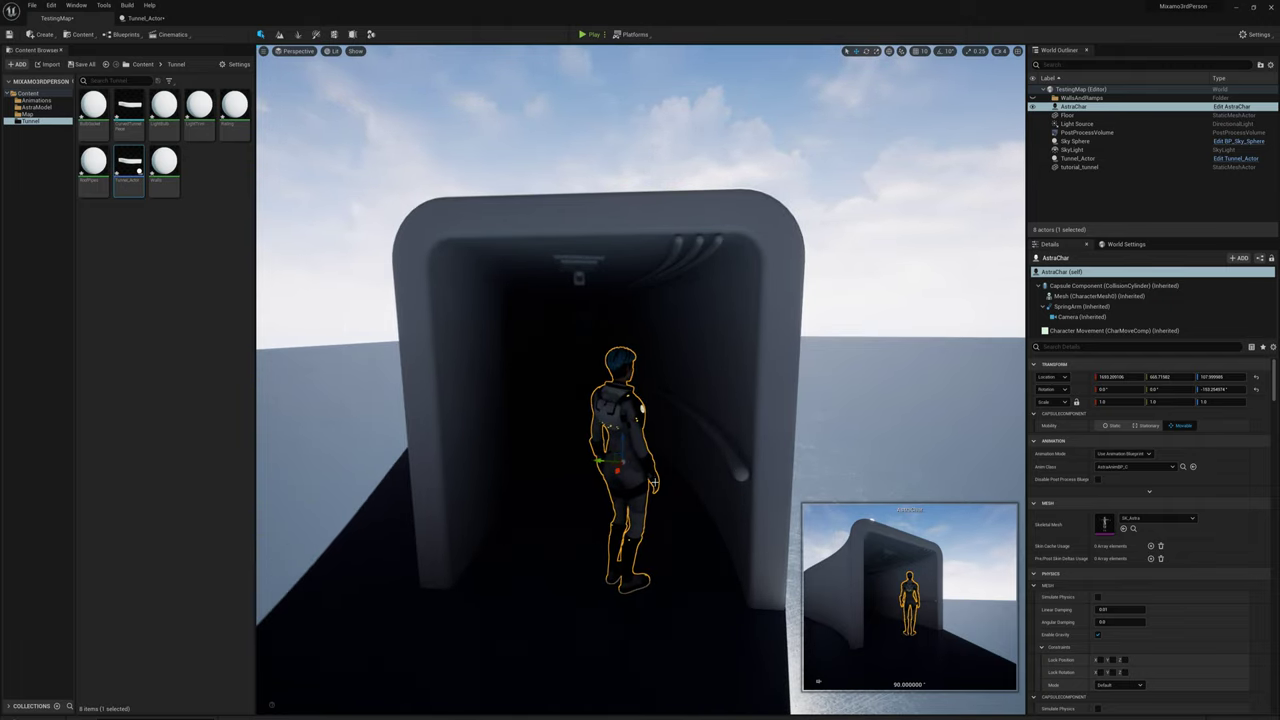
{"action": "mouse_move", "coordinate": [654, 484]}
{"action": "right_mouse_down"}
{"action": "mouse_move", "coordinate": [668, 482]}
{"action": "mouse_move", "coordinate": [660, 472]}
{"action": "mouse_move", "coordinate": [662, 492]}
{"action": "right_mouse_up"}
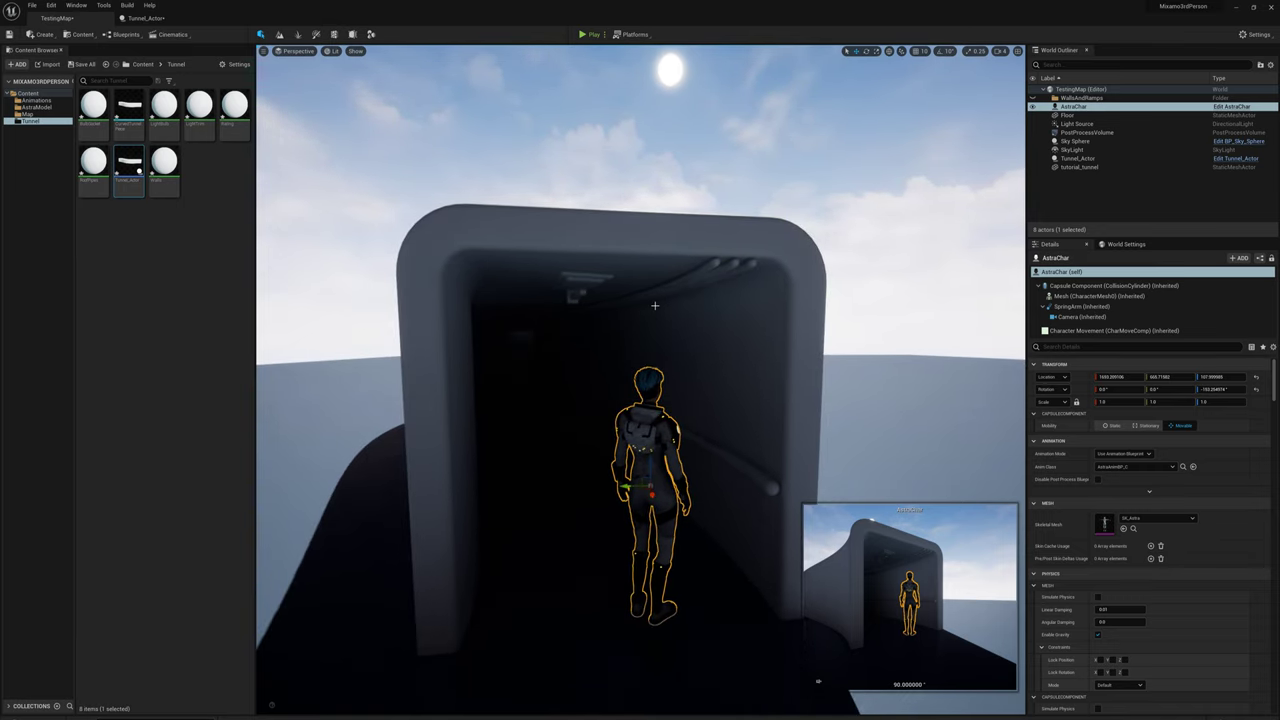
{"action": "mouse_move", "coordinate": [690, 304]}
{"action": "right_mouse_down"}
{"action": "mouse_move", "coordinate": [712, 318]}
{"action": "mouse_move", "coordinate": [701, 305]}
{"action": "right_mouse_up"}
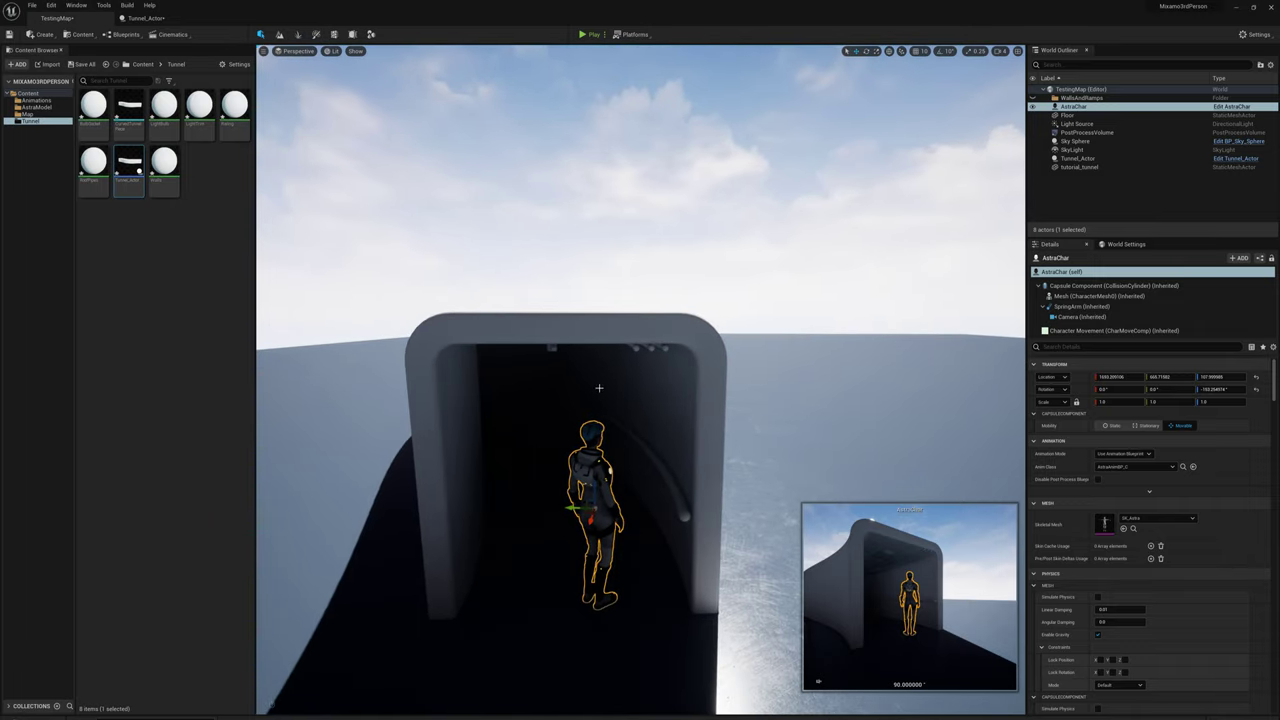
{"action": "right_click_drag", "start_coordinate": [541, 354], "coordinate": [617, 324]}
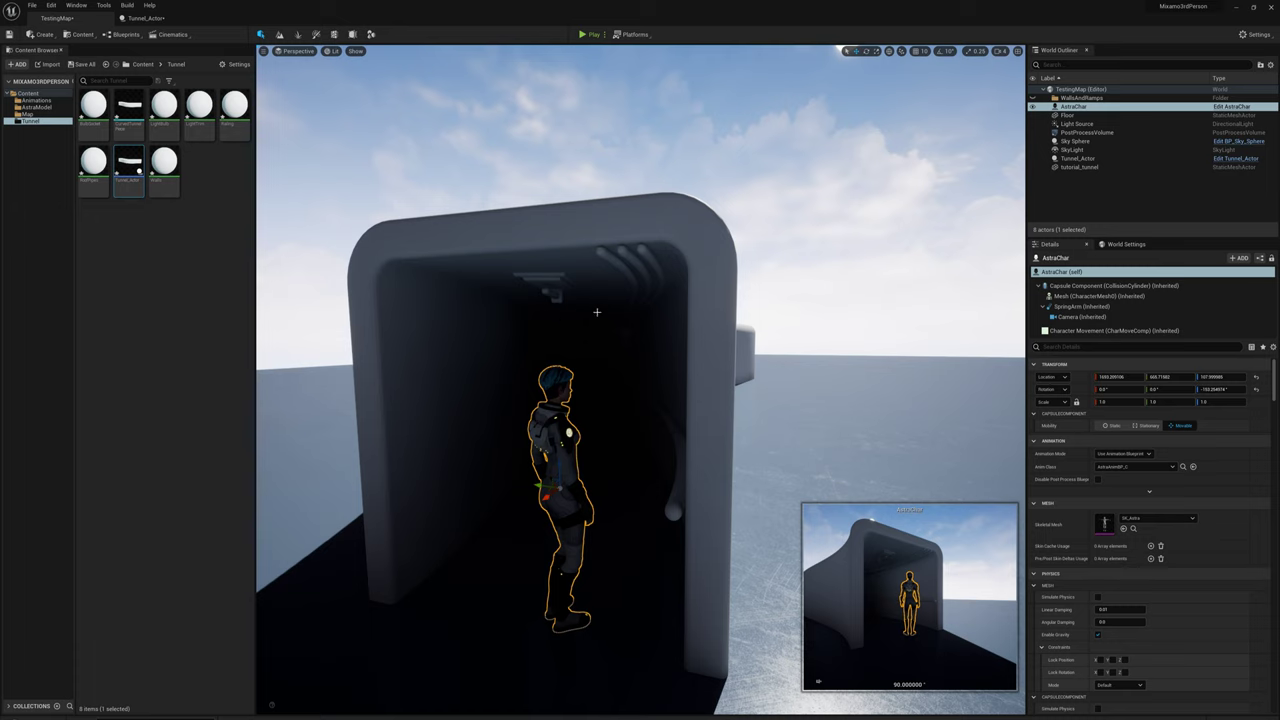
Step: Rotate the Light Source actor to bring the sun below the horizon and set its intensity to 0 lux
{"action": "right_click_drag", "start_coordinate": [696, 349], "coordinate": [698, 318]}
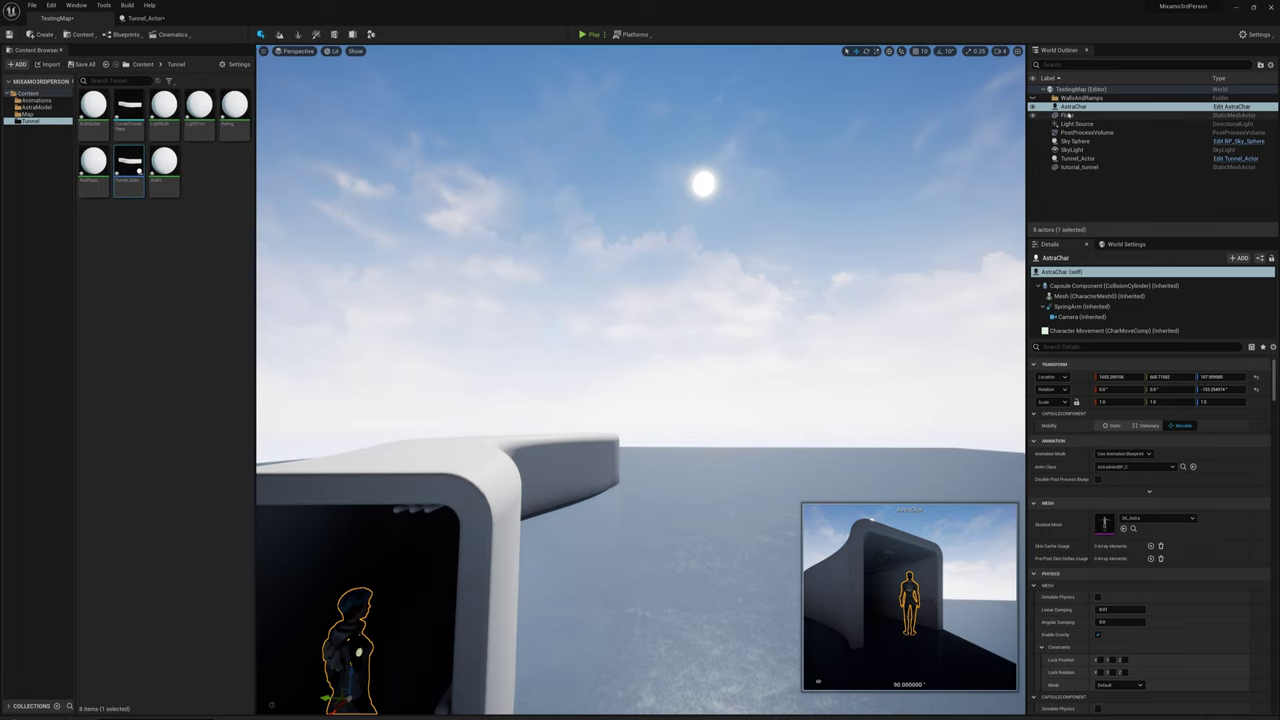
{"action": "left_click", "coordinate": [1076, 123]}
{"action": "right_click_drag", "start_coordinate": [778, 229], "coordinate": [789, 200]}
{"action": "key", "text": "e"}
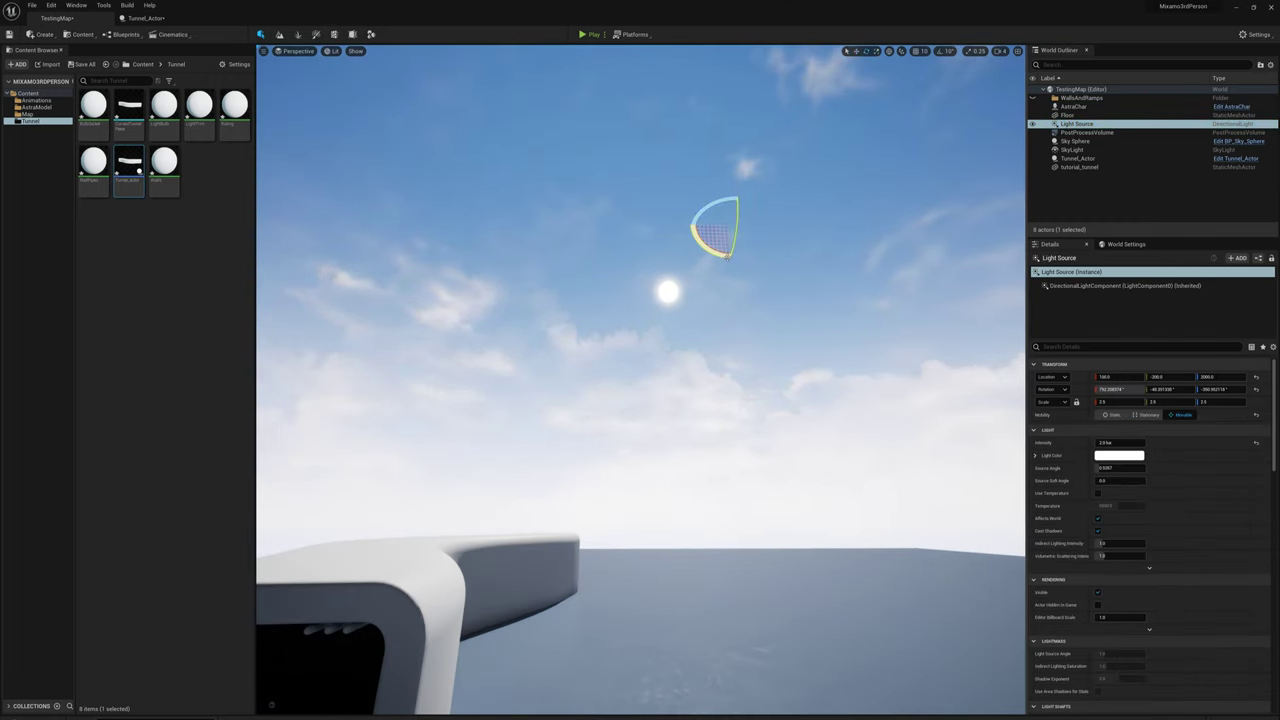
{"action": "left_click_drag", "start_coordinate": [733, 238], "coordinate": [730, 189]}
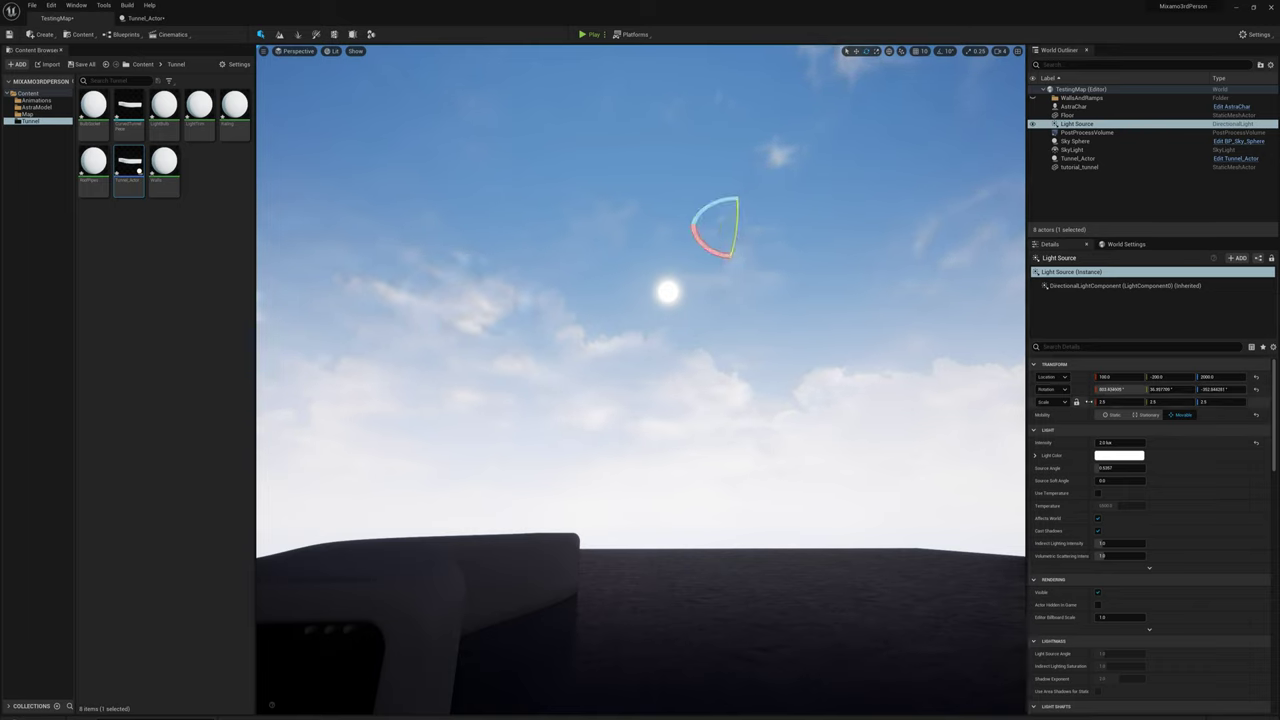
{"action": "left_click", "coordinate": [1118, 443]}
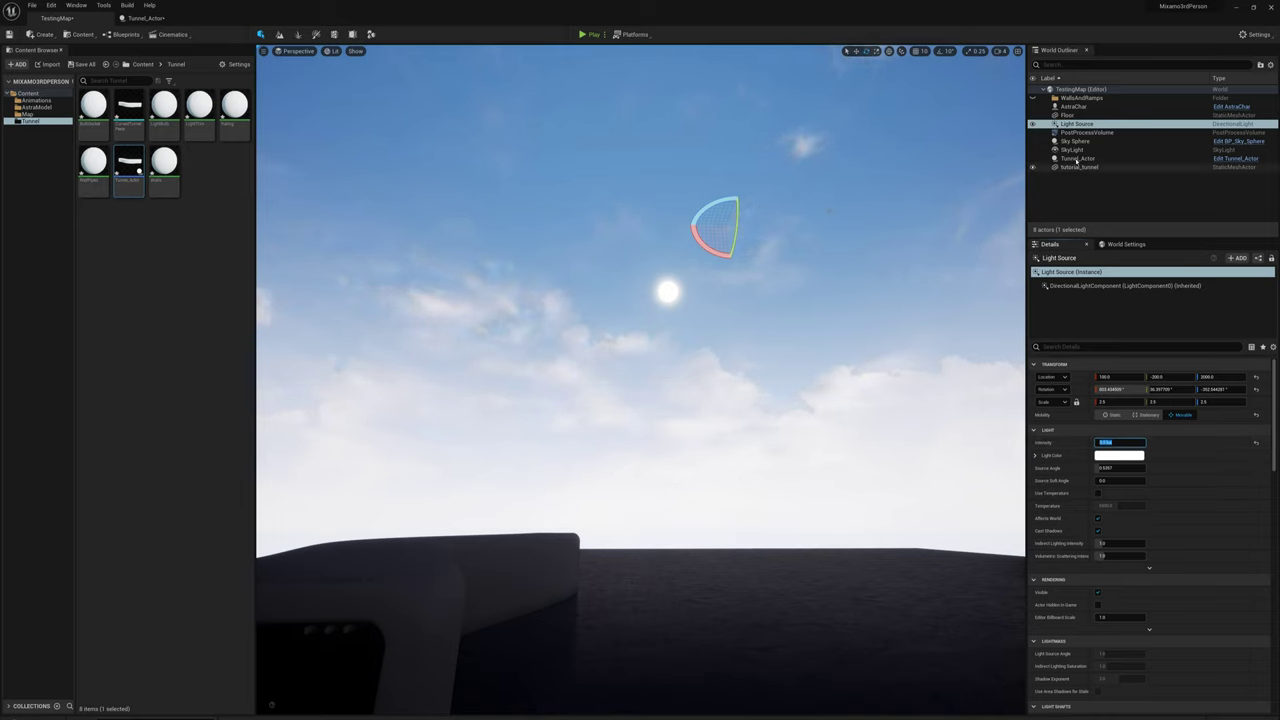
Step: Refresh the Sky Sphere's material to match the rotated Light Source and check the tunnel under the updated sky
{"action": "left_click", "coordinate": [1072, 142]}
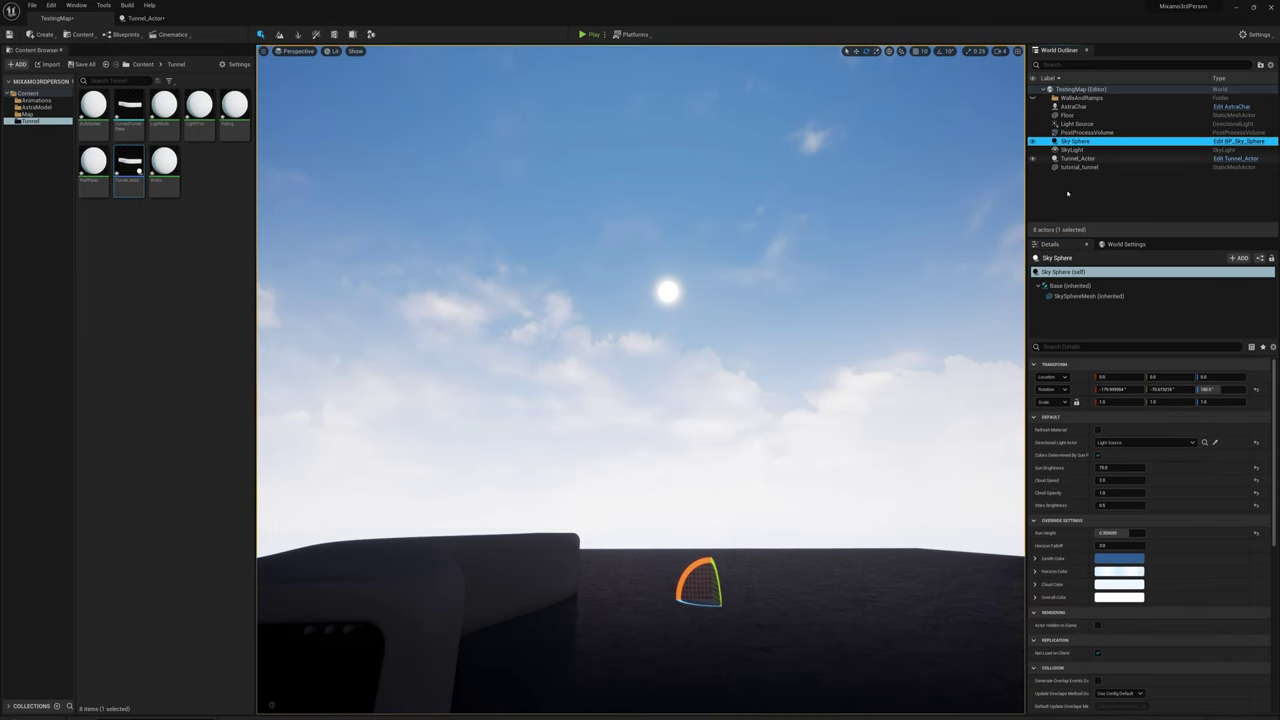
{"action": "left_click", "coordinate": [1097, 430]}
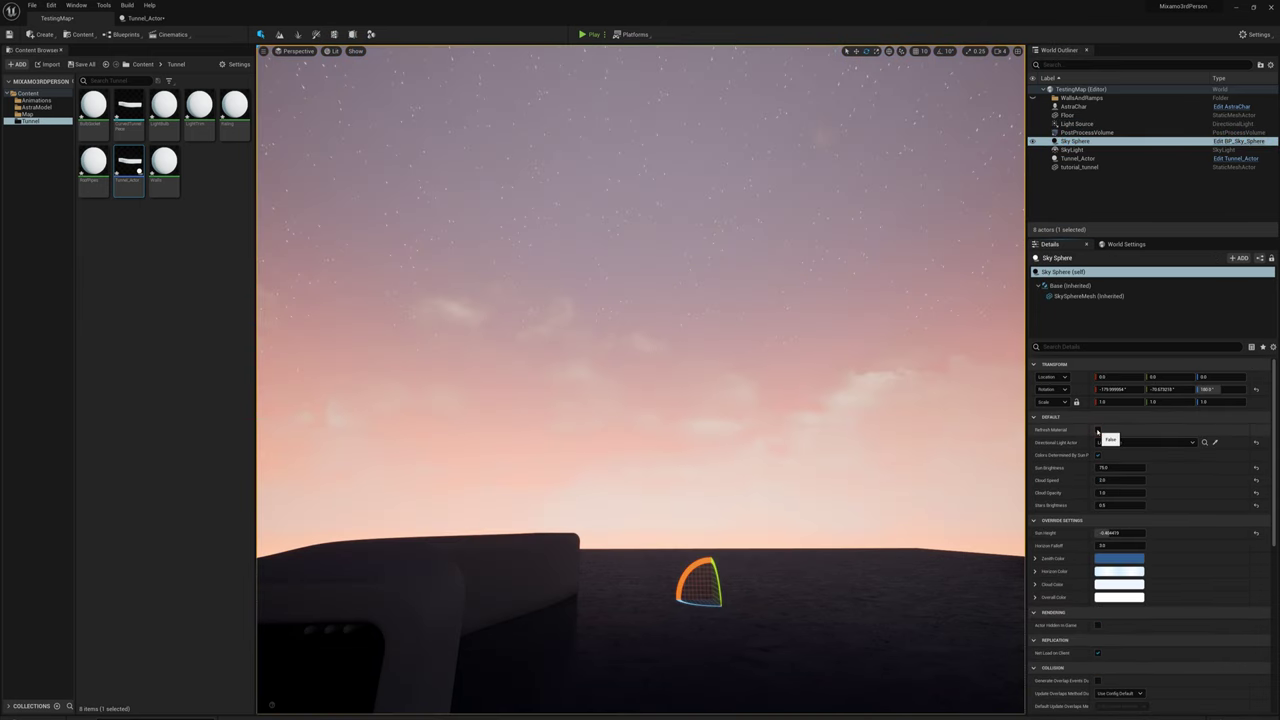
{"action": "right_click_drag", "start_coordinate": [871, 420], "coordinate": [797, 503]}
{"action": "right_click_drag", "start_coordinate": [705, 715], "coordinate": [705, 715]}
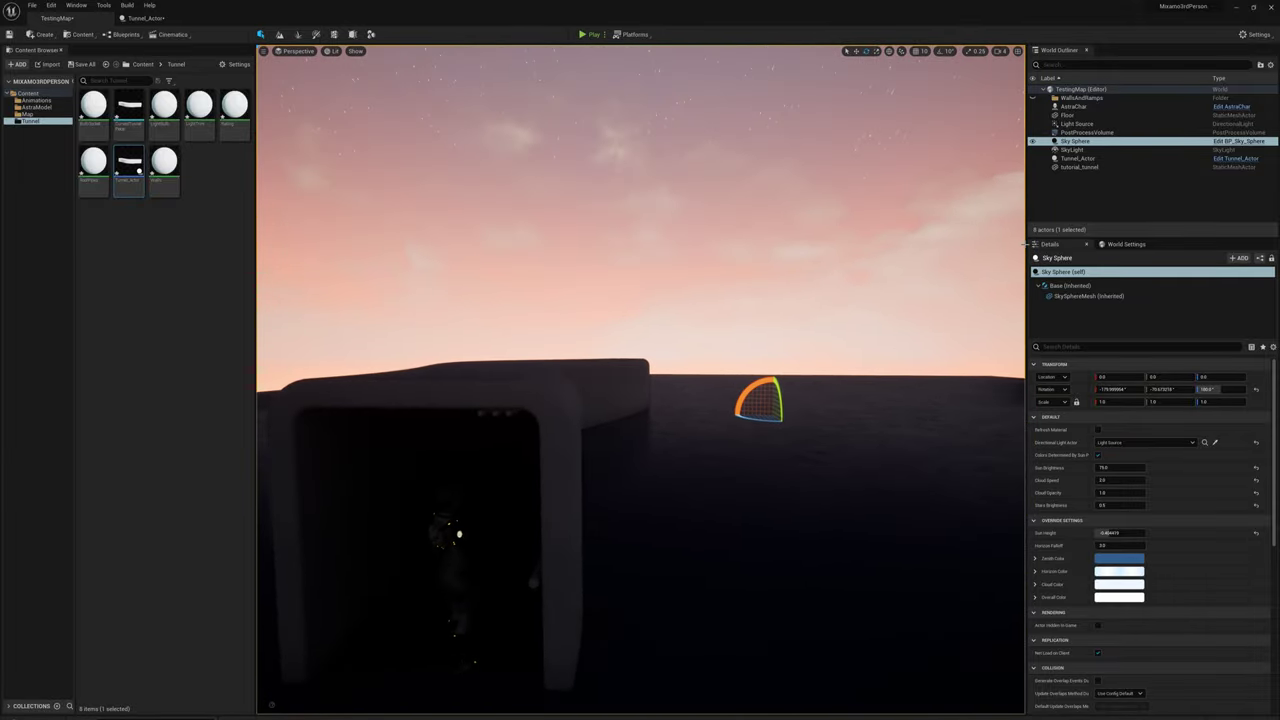
Step: Rotate the Light Source slightly further and refresh the Sky Sphere material again for a night sky over the tunnel
{"action": "double_click", "coordinate": [1077, 123]}
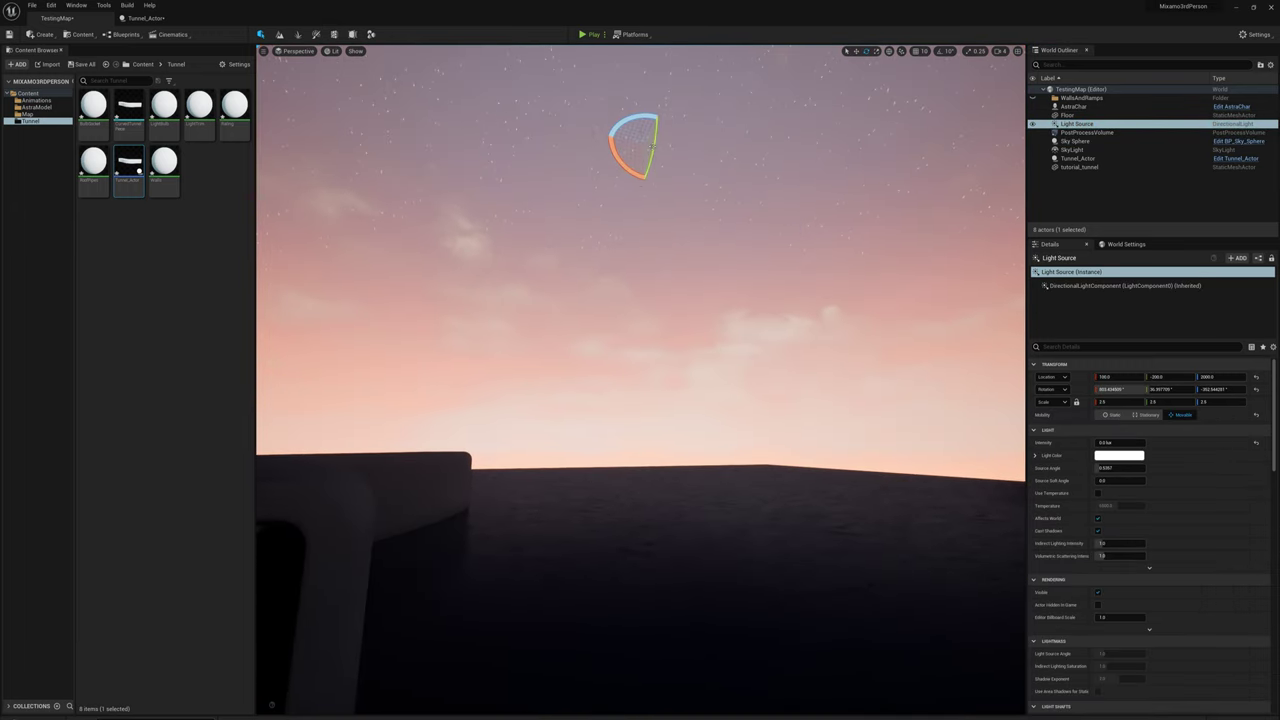
{"action": "mouse_move", "coordinate": [651, 148]}
{"action": "left_mouse_down"}
{"action": "mouse_move", "coordinate": [657, 106]}
{"action": "mouse_move", "coordinate": [662, 146]}
{"action": "left_mouse_up"}
{"action": "left_click", "coordinate": [1074, 141]}
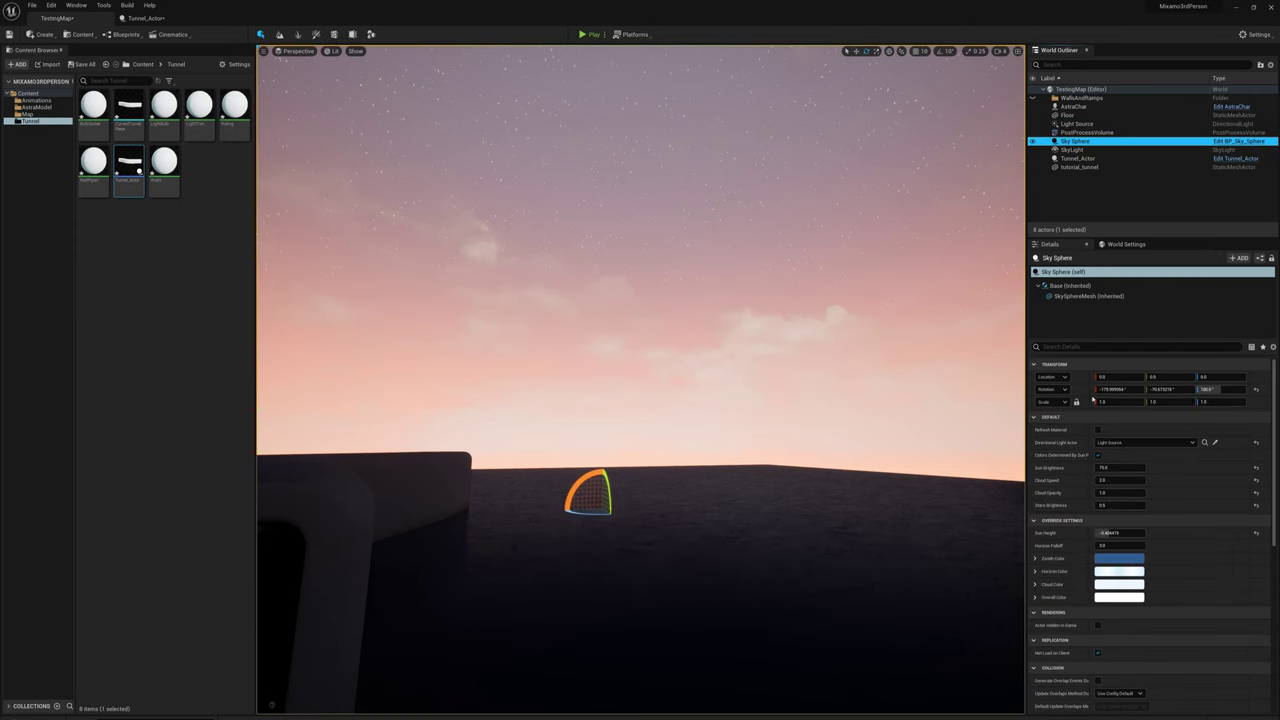
{"action": "left_click", "coordinate": [1098, 430]}
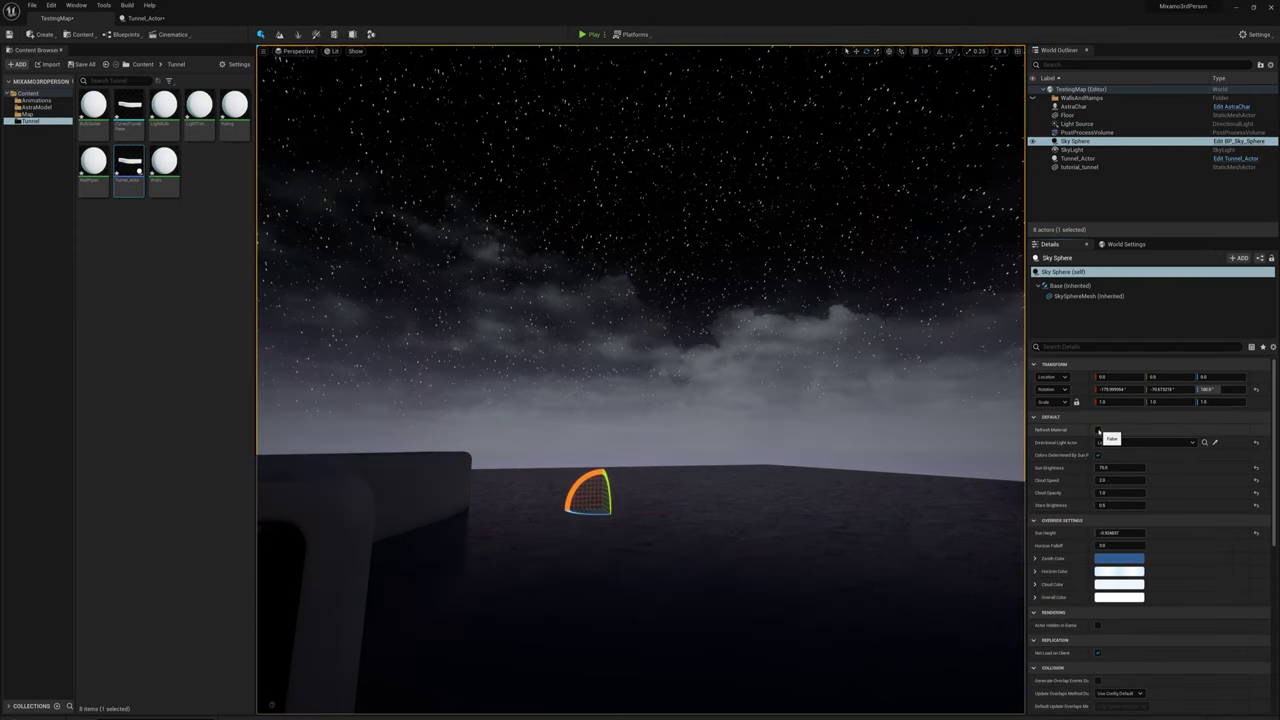
{"action": "right_click_drag", "start_coordinate": [875, 413], "coordinate": [865, 482]}
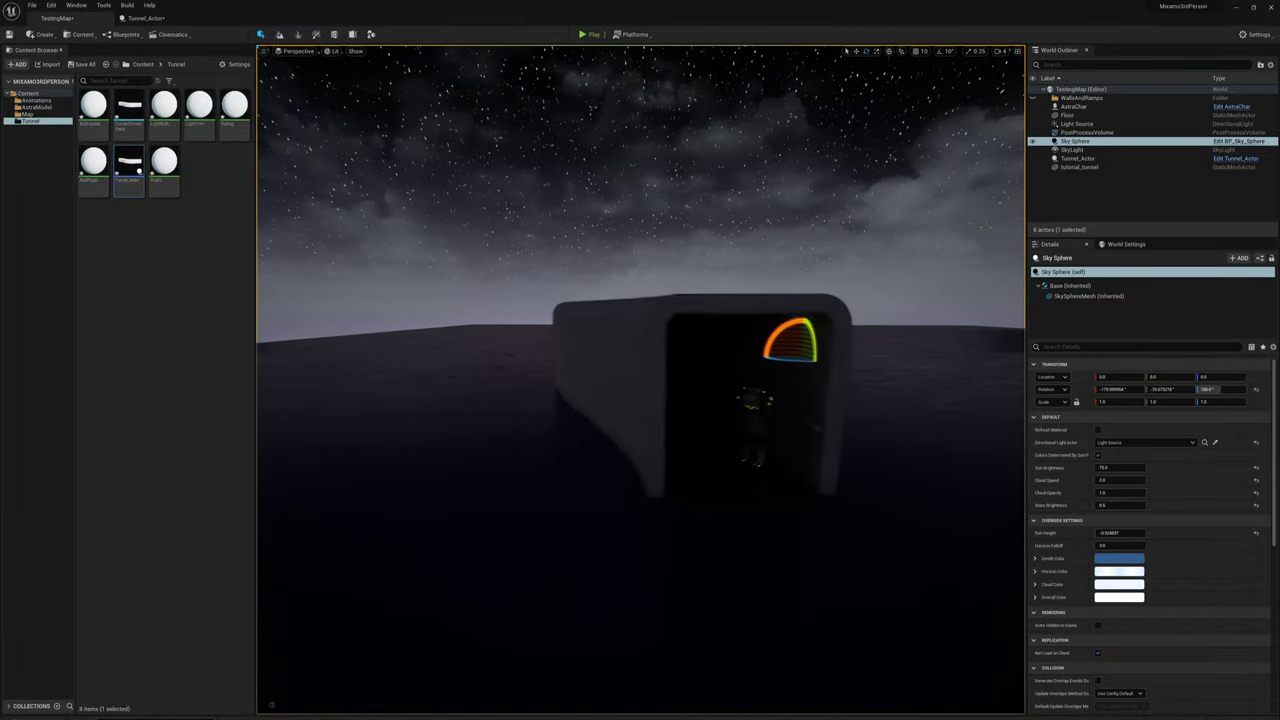
{"action": "key", "text": "d"}
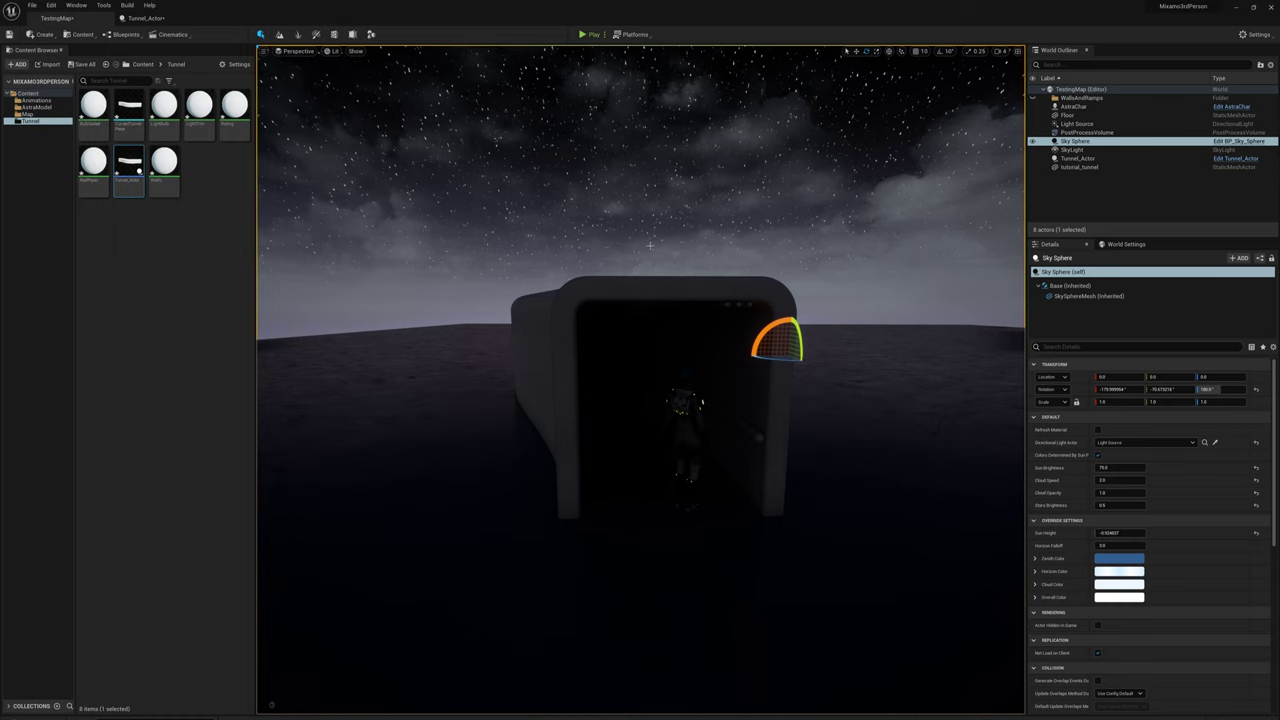
{"action": "key", "text": "w"}
{"action": "right_click_drag", "start_coordinate": [673, 284], "coordinate": [627, 321]}
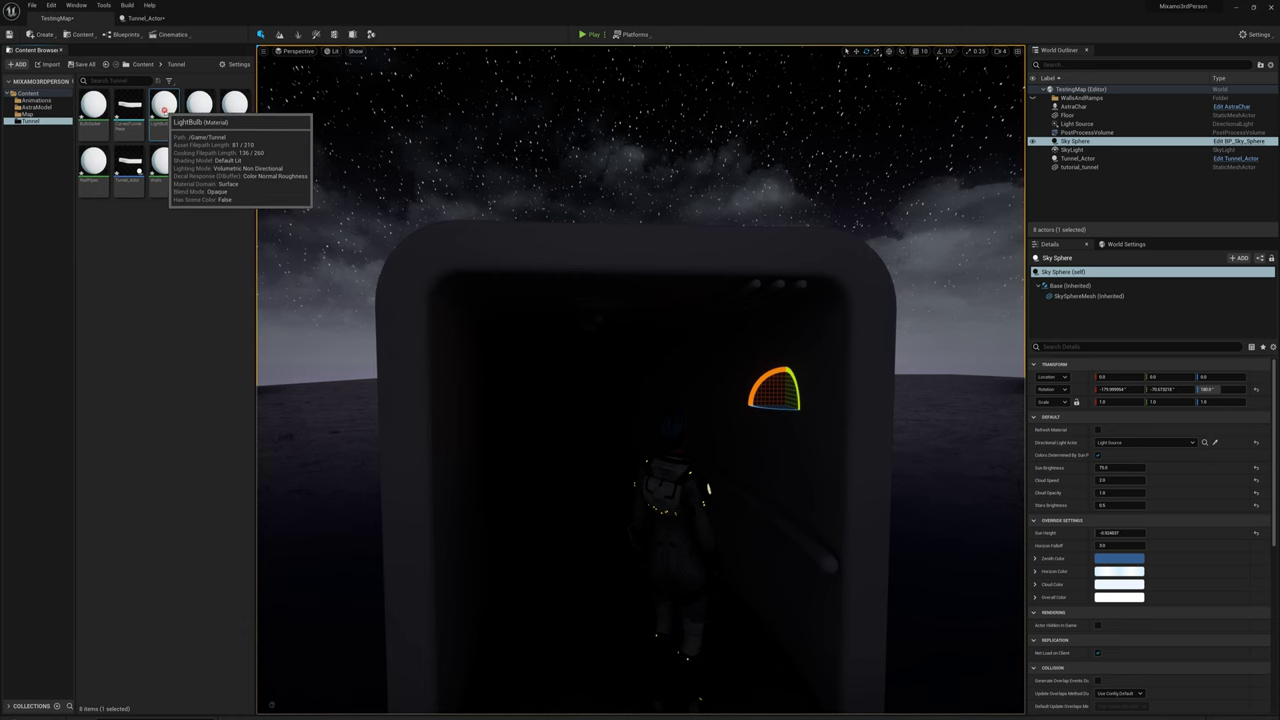
Step: Open the LightBulb material and reroute the Param color from Base Color to Emissive Color, spacing out the nodes
{"action": "double_click", "coordinate": [164, 106]}
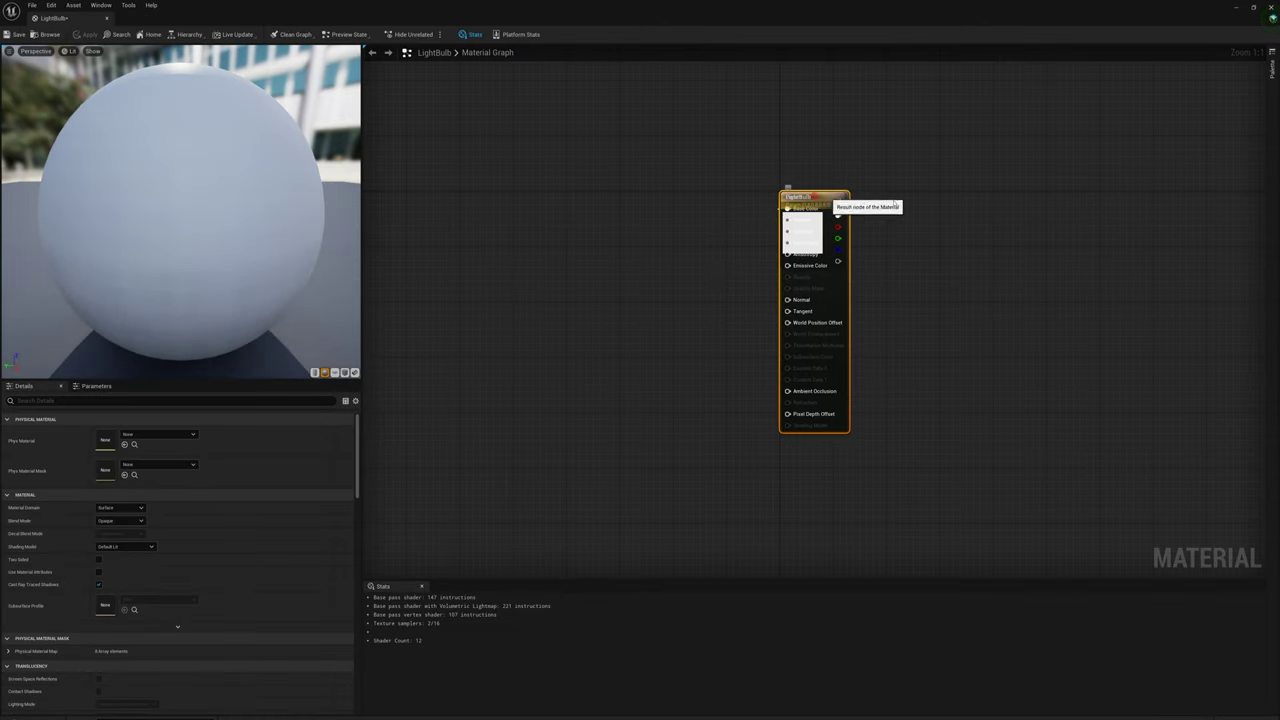
{"action": "left_click_drag", "start_coordinate": [815, 197], "coordinate": [968, 211]}
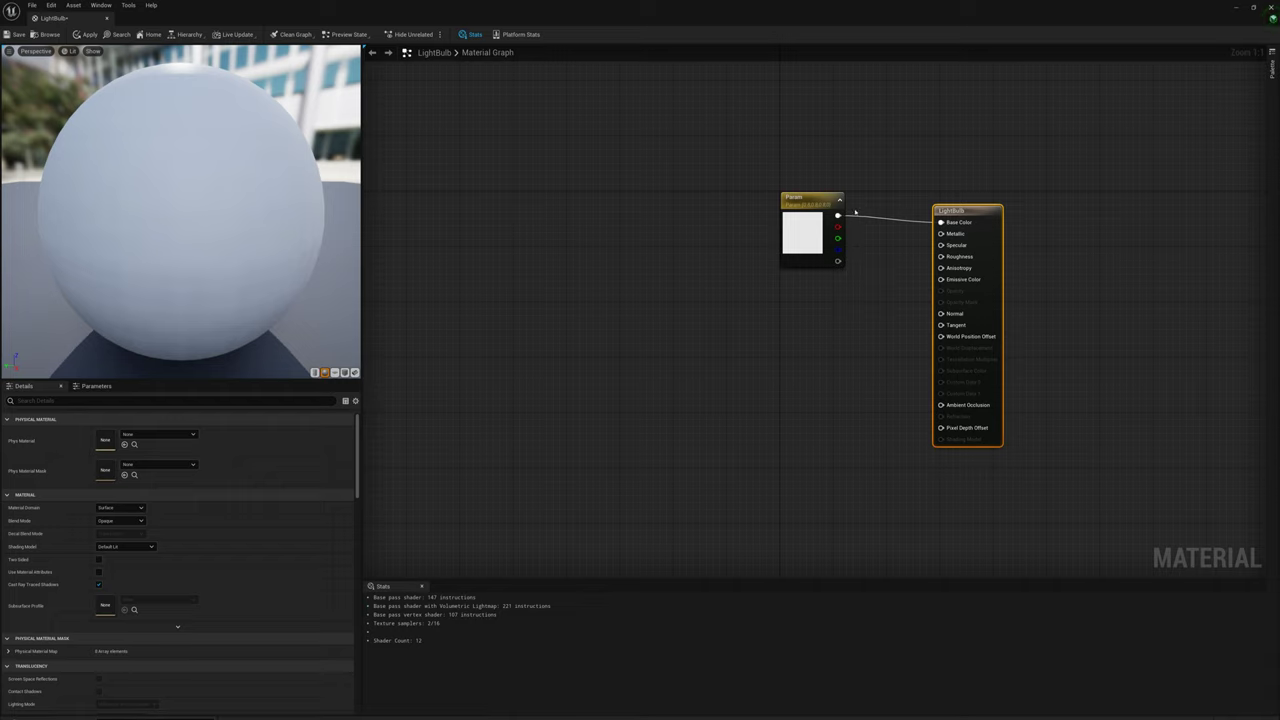
{"action": "left_click_drag", "start_coordinate": [838, 215], "coordinate": [948, 281]}
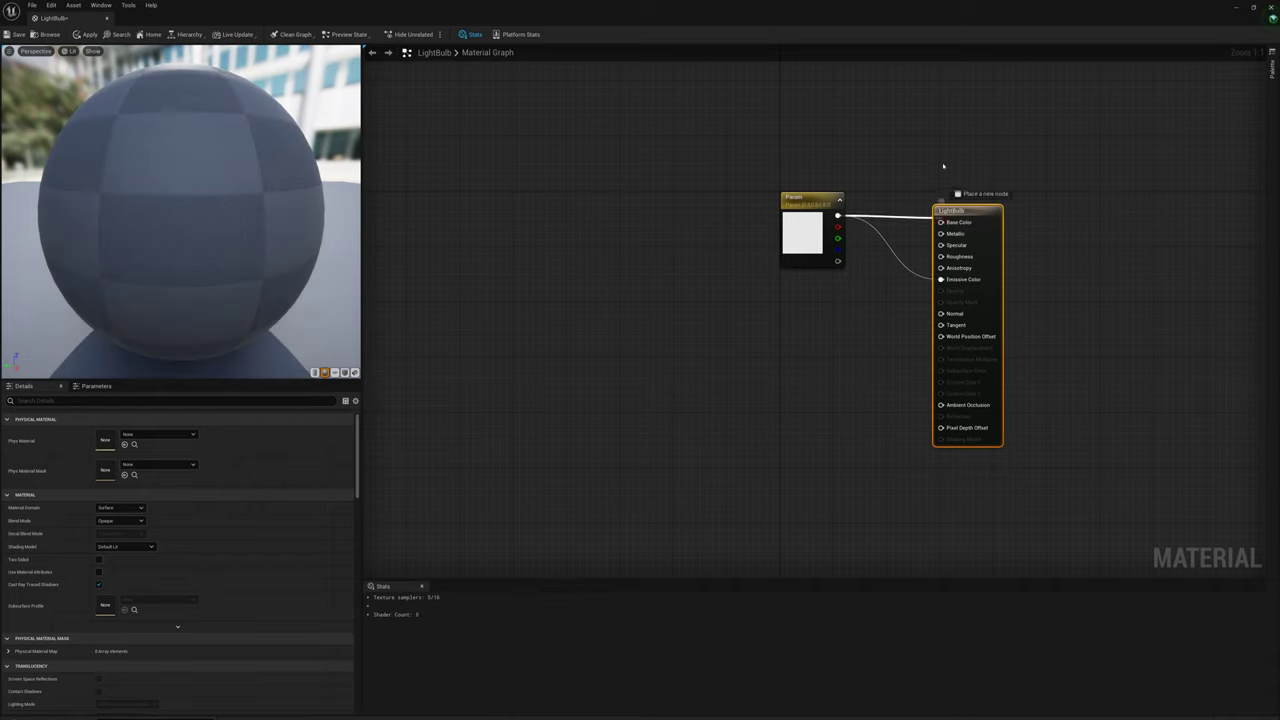
{"action": "left_click_drag", "start_coordinate": [943, 166], "coordinate": [944, 163]}
{"action": "left_click", "coordinate": [896, 135]}
{"action": "left_click_drag", "start_coordinate": [806, 198], "coordinate": [739, 205]}
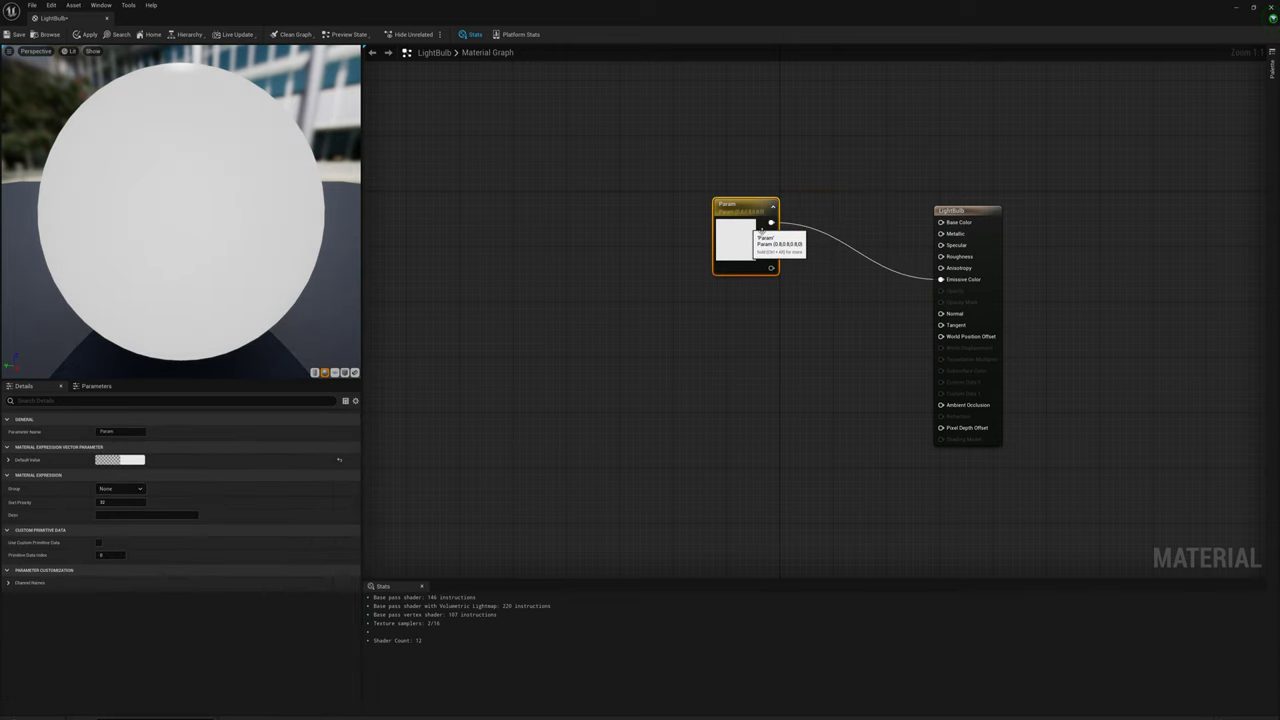
Step: Set the LightBulb material's Param color to a saturated orange, about hex sRGB E7A910
{"action": "double_click", "coordinate": [733, 236]}
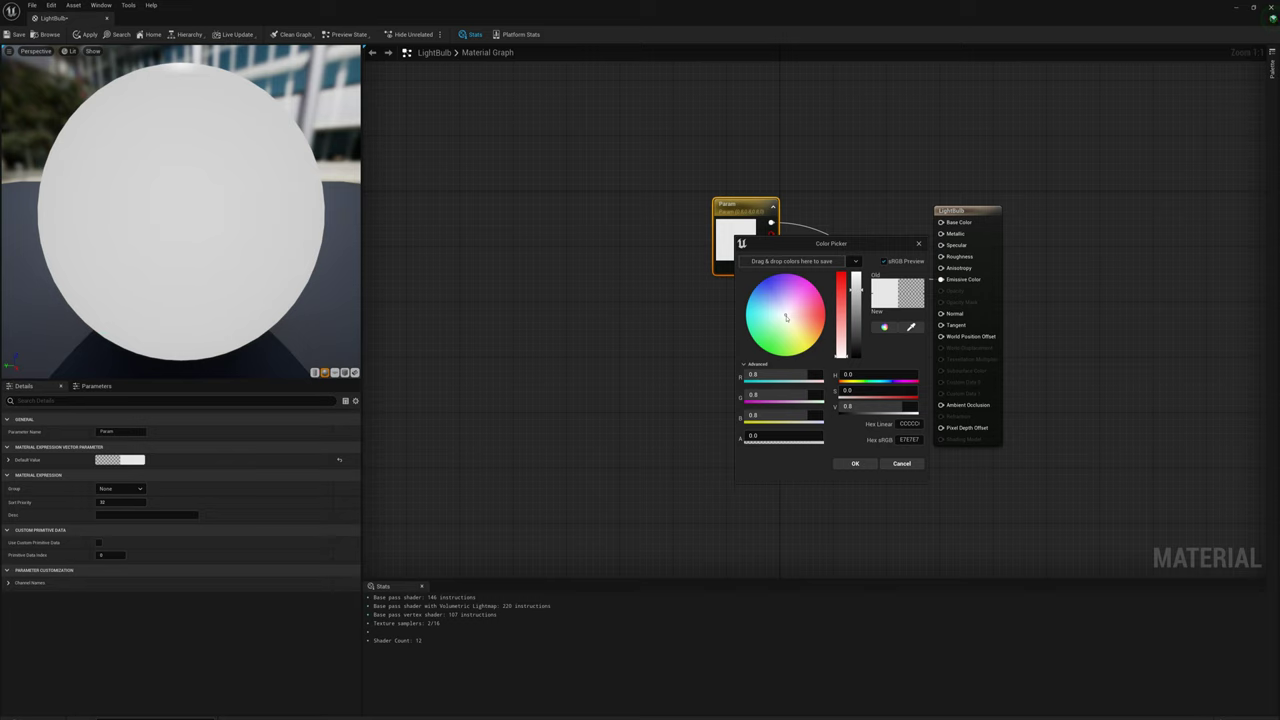
{"action": "left_click_drag", "start_coordinate": [786, 317], "coordinate": [820, 339]}
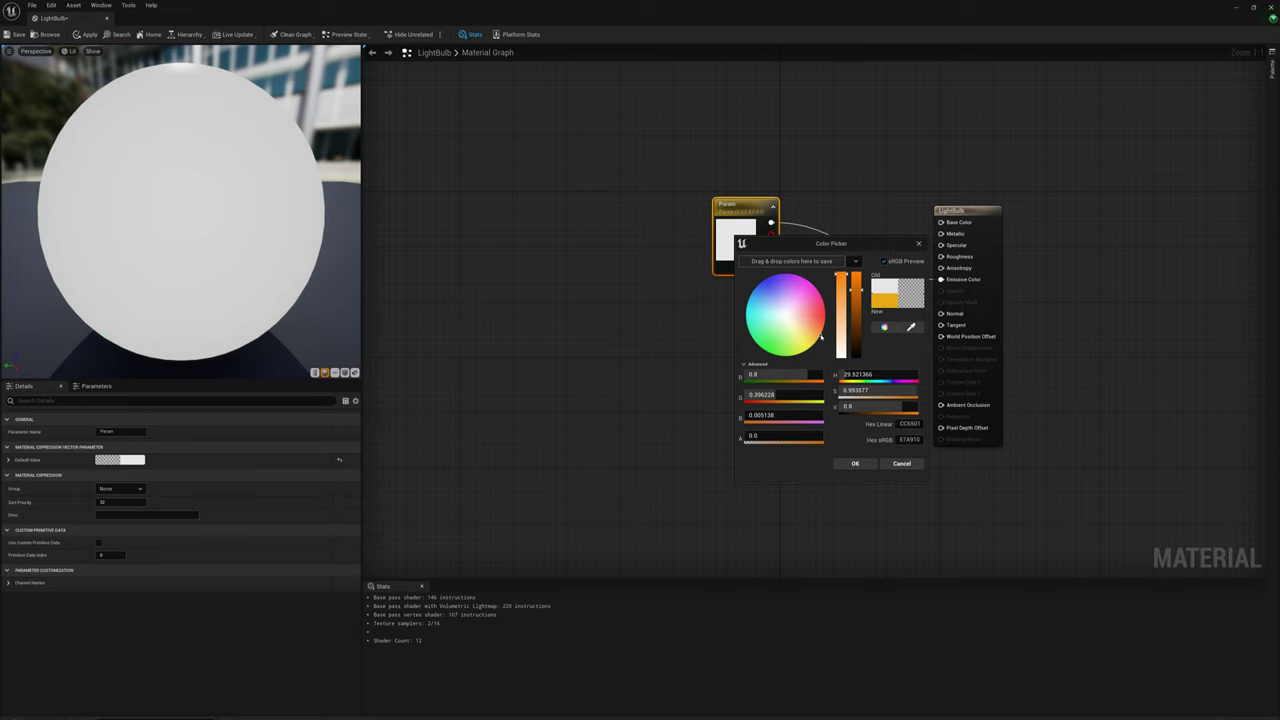
{"action": "left_click", "coordinate": [852, 463]}
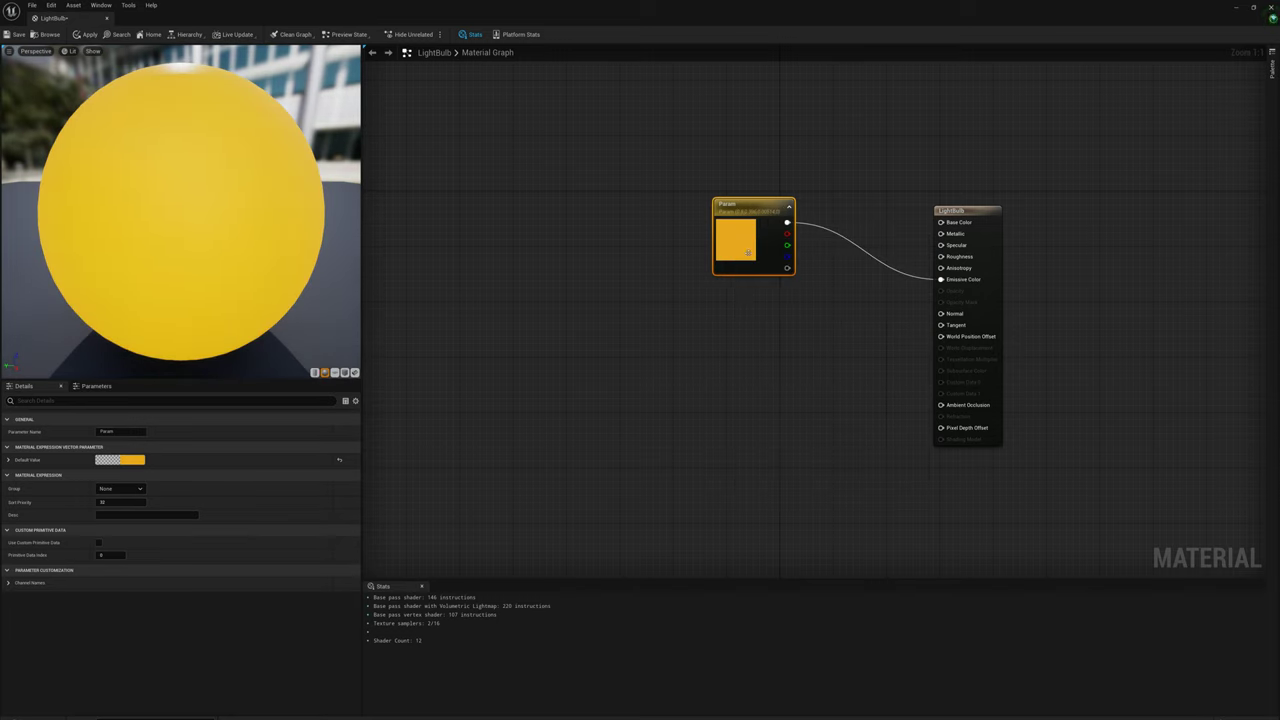
Step: Insert a Multiply node between the Param color and the Emissive Color input of LightBulb
{"action": "mouse_move", "coordinate": [748, 252]}
{"action": "left_mouse_down"}
{"action": "mouse_move", "coordinate": [648, 280]}
{"action": "mouse_move", "coordinate": [750, 262]}
{"action": "left_mouse_up"}
{"action": "type", "text": "mul"}
{"action": "key", "text": "Return"}
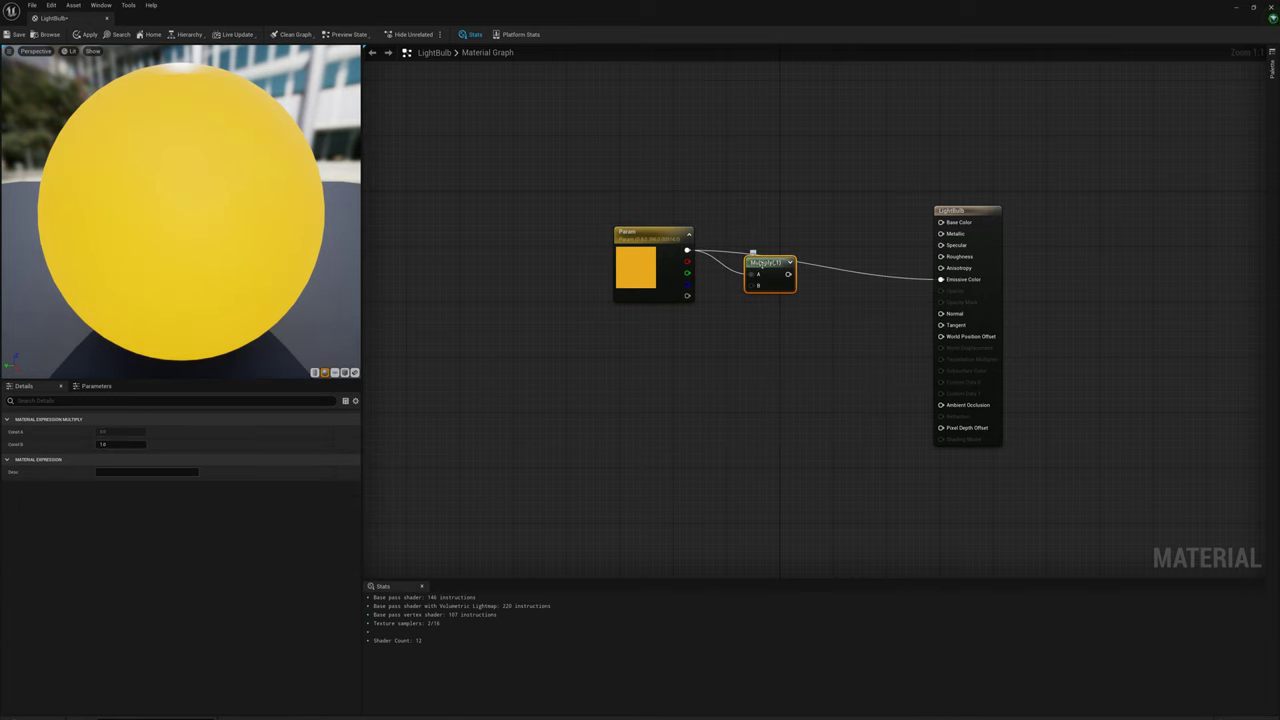
{"action": "left_click_drag", "start_coordinate": [789, 274], "coordinate": [858, 259]}
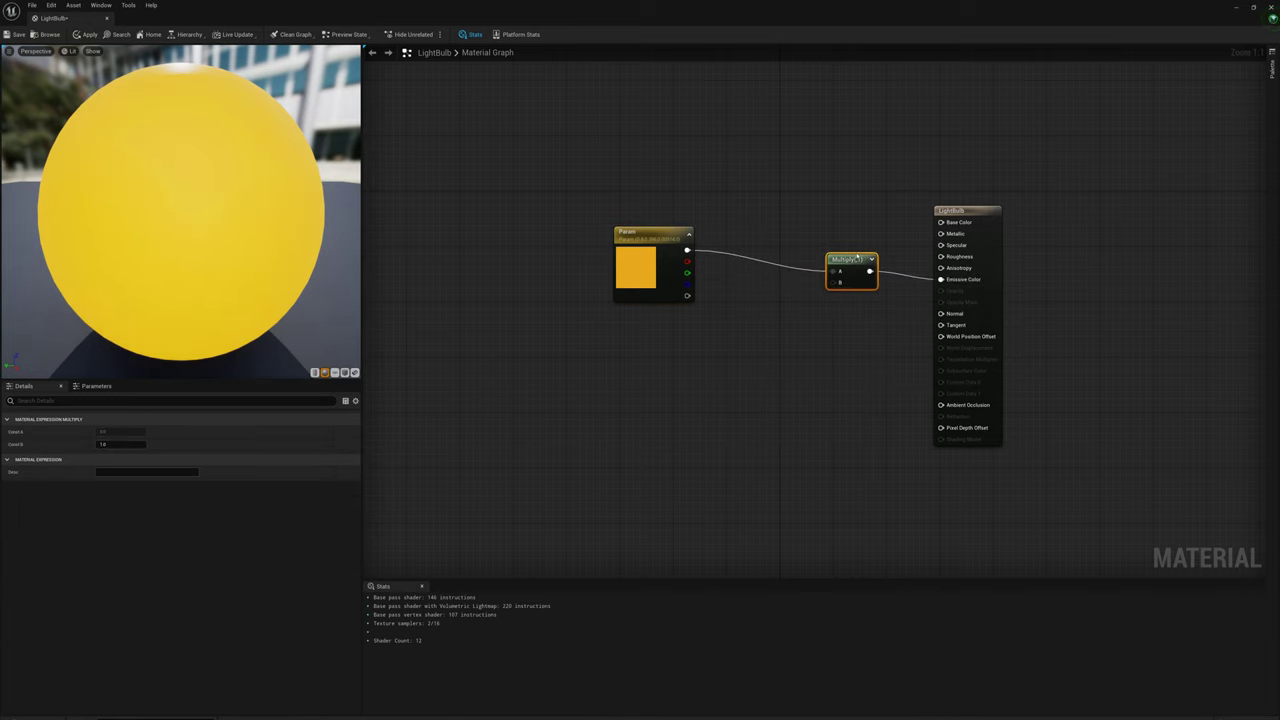
Step: Set the Multiply node's Const B to 10 and apply the LightBulb material changes
{"action": "left_click", "coordinate": [115, 444]}
{"action": "type", "text": "10"}
{"action": "key", "text": "Return"}
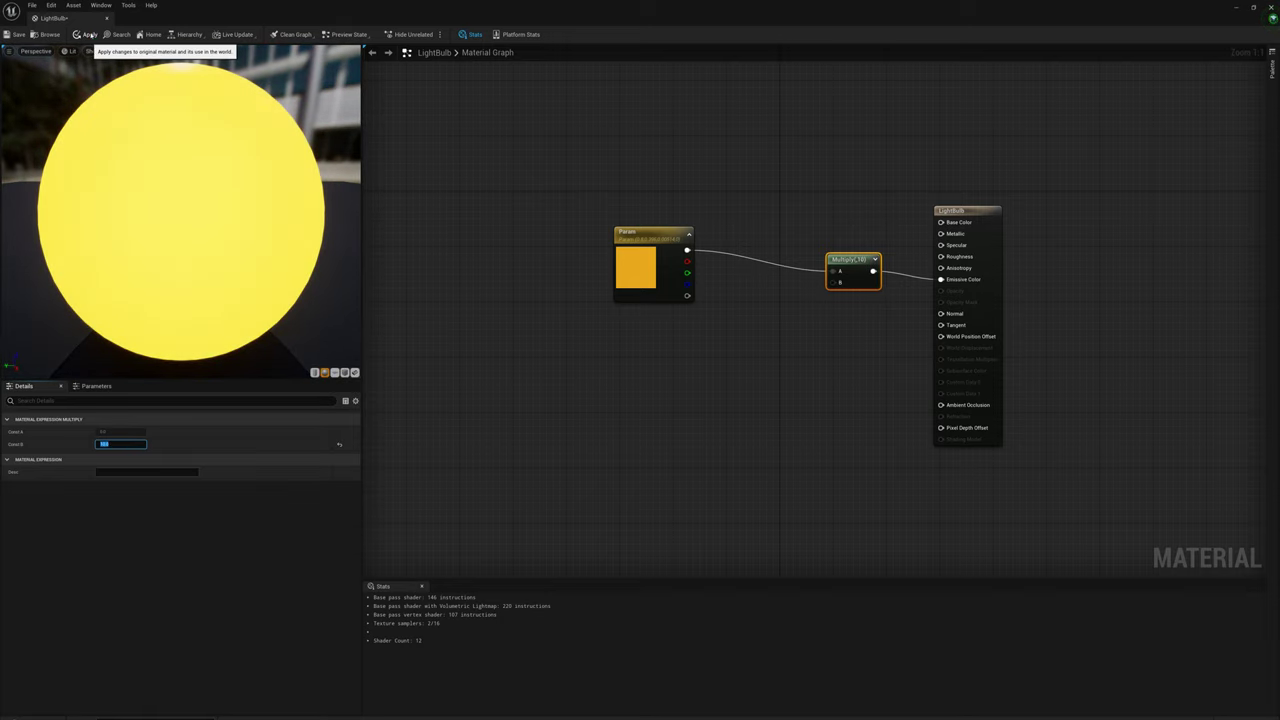
{"action": "left_click", "coordinate": [88, 35]}
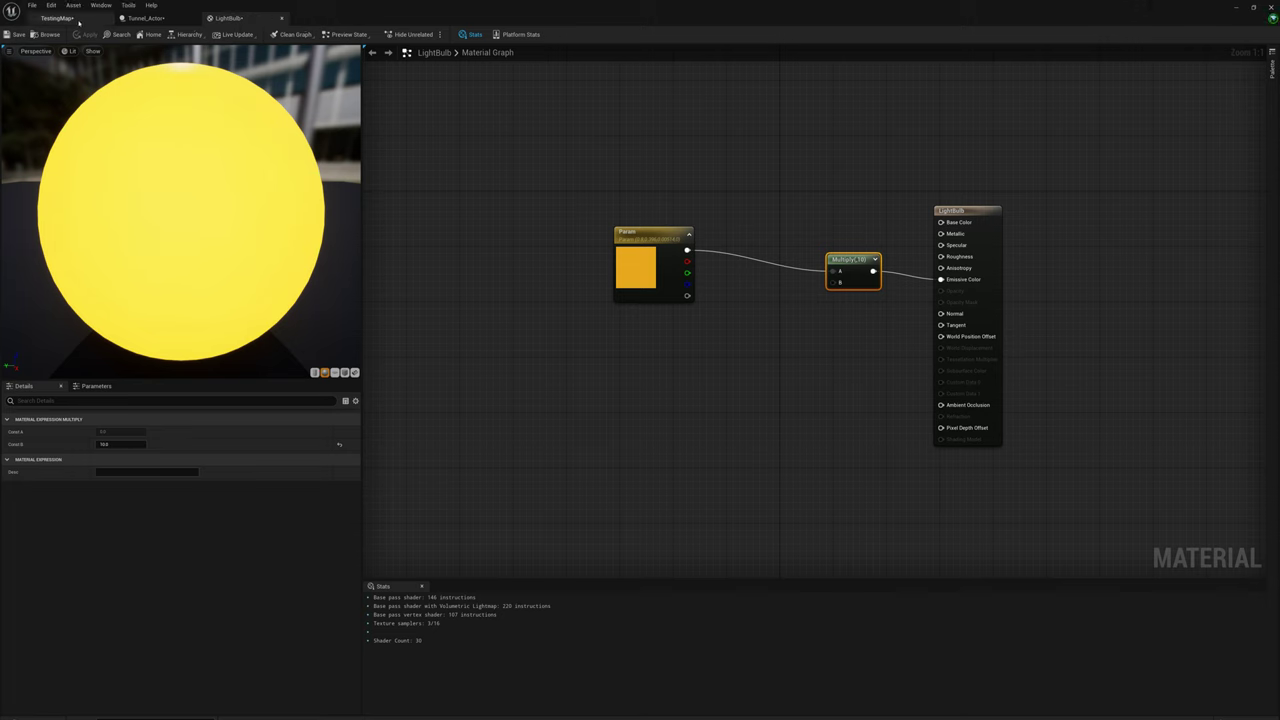
Step: Return to TestingMap and examine how the emissive light bulbs illuminate the tunnel interior
{"action": "left_click", "coordinate": [79, 19]}
{"action": "right_click_drag", "start_coordinate": [551, 262], "coordinate": [502, 269]}
{"action": "key", "text": "w"}
{"action": "key", "text": "s"}
{"action": "mouse_move", "coordinate": [665, 299]}
{"action": "right_mouse_down"}
{"action": "mouse_move", "coordinate": [686, 284]}
{"action": "mouse_move", "coordinate": [665, 299]}
{"action": "right_mouse_up"}
{"action": "key", "text": "a"}
{"action": "key", "text": "d"}
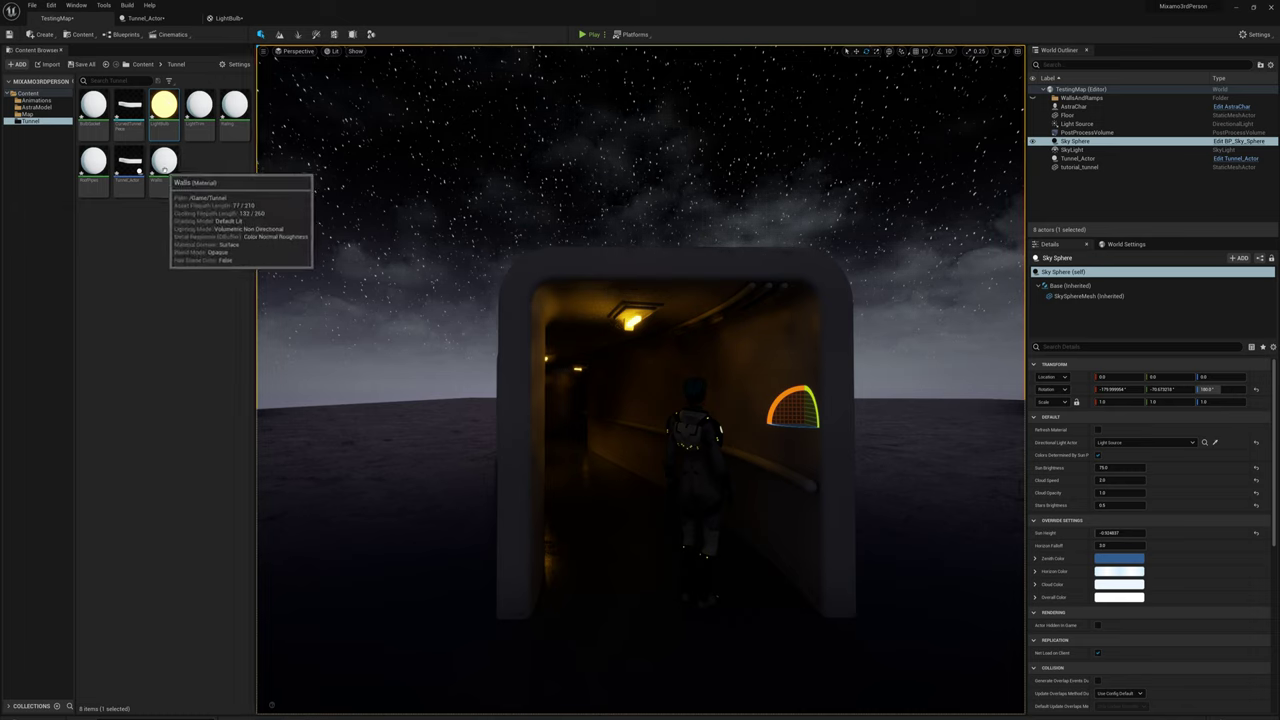
Step: Darken the Walls material's Param color to a neutral gray with a value of about 0.13 and save the material
{"action": "double_click", "coordinate": [161, 166]}
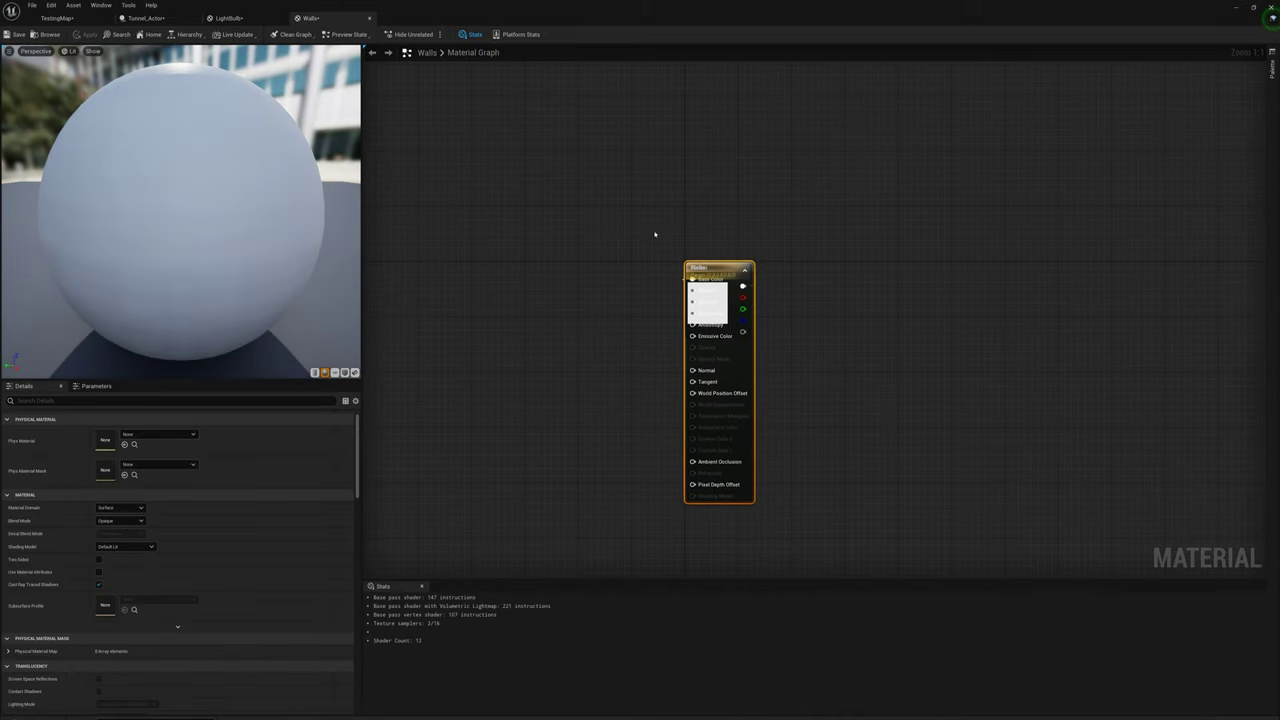
{"action": "left_click_drag", "start_coordinate": [716, 267], "coordinate": [829, 274]}
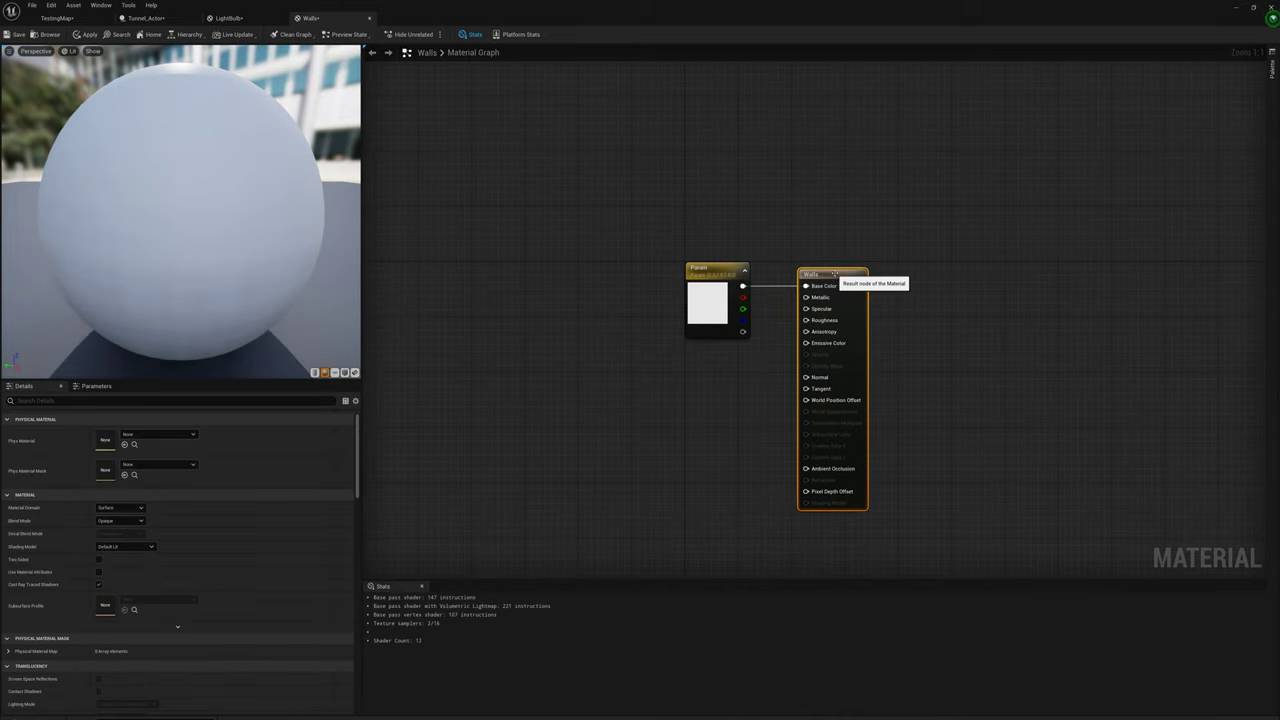
{"action": "double_click", "coordinate": [707, 302]}
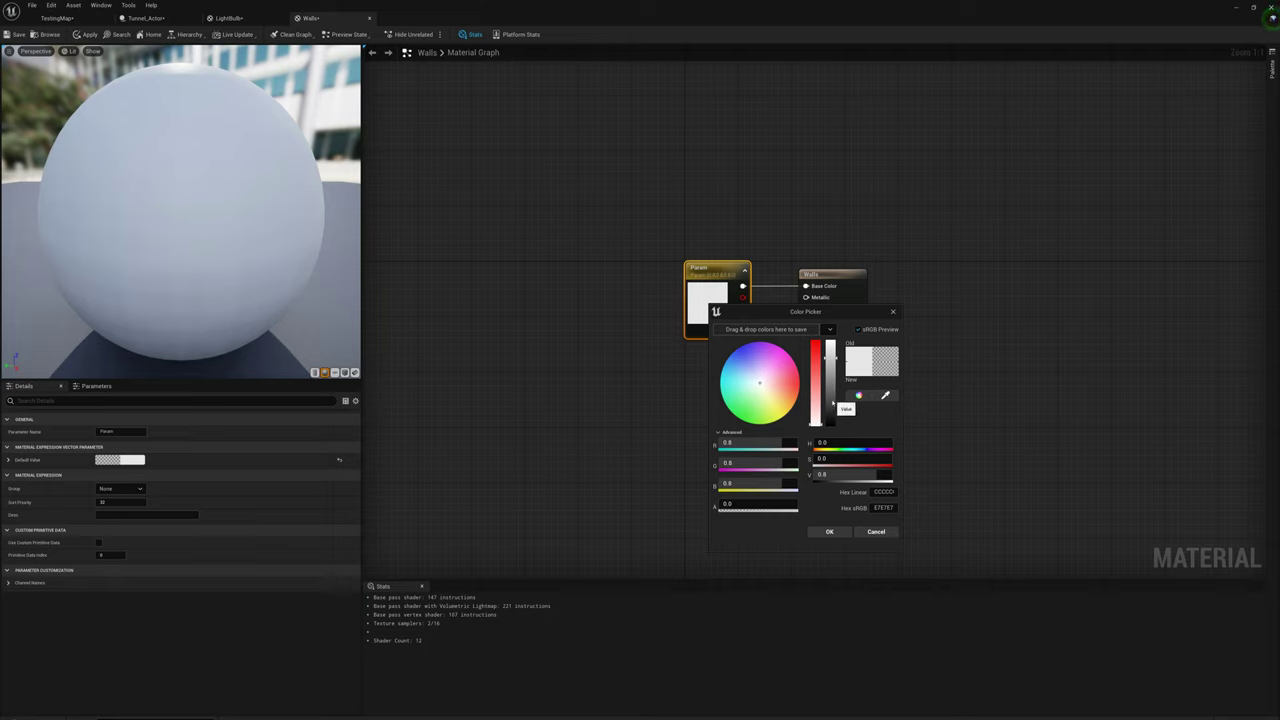
{"action": "left_click_drag", "start_coordinate": [832, 403], "coordinate": [836, 414]}
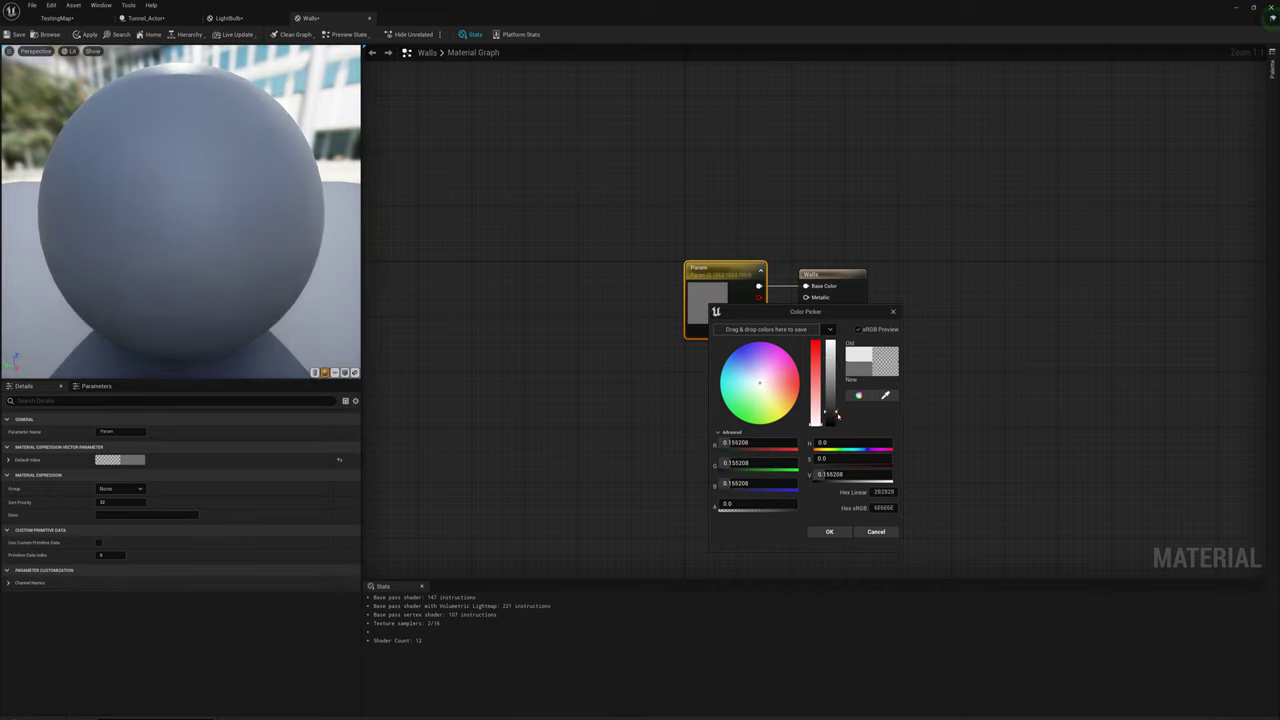
{"action": "left_click_drag", "start_coordinate": [837, 411], "coordinate": [835, 413]}
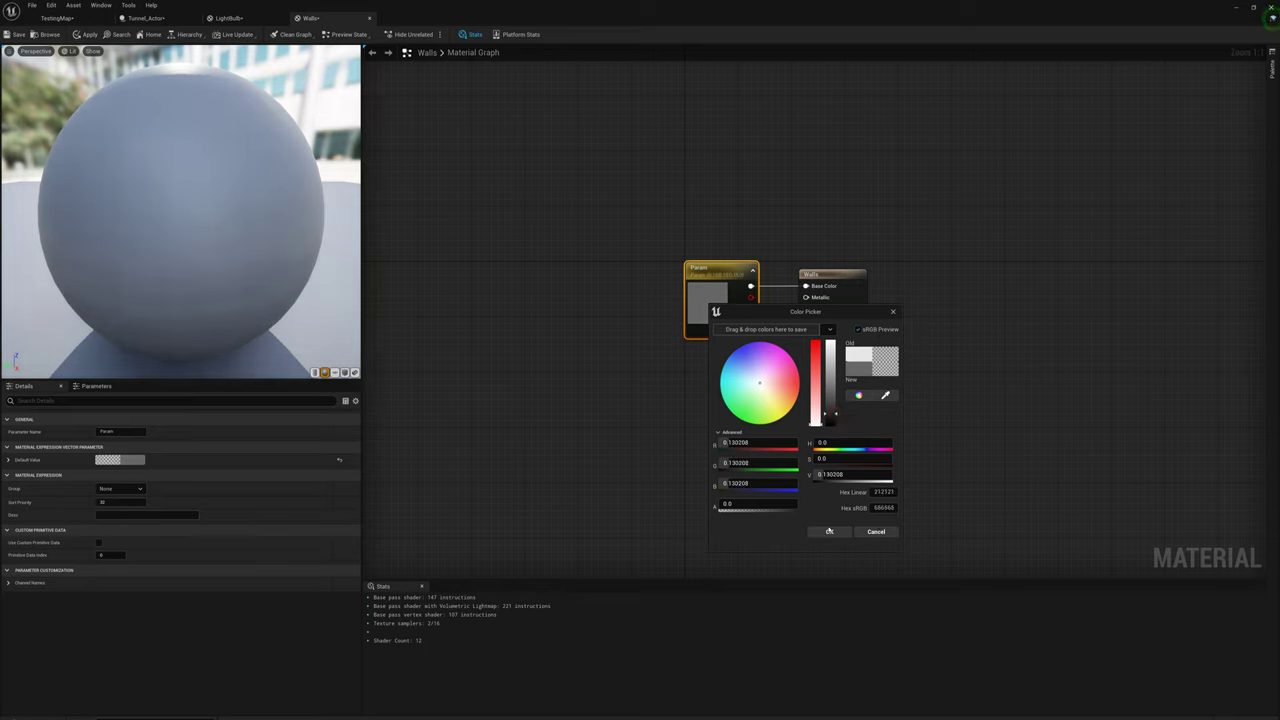
{"action": "left_click", "coordinate": [828, 531]}
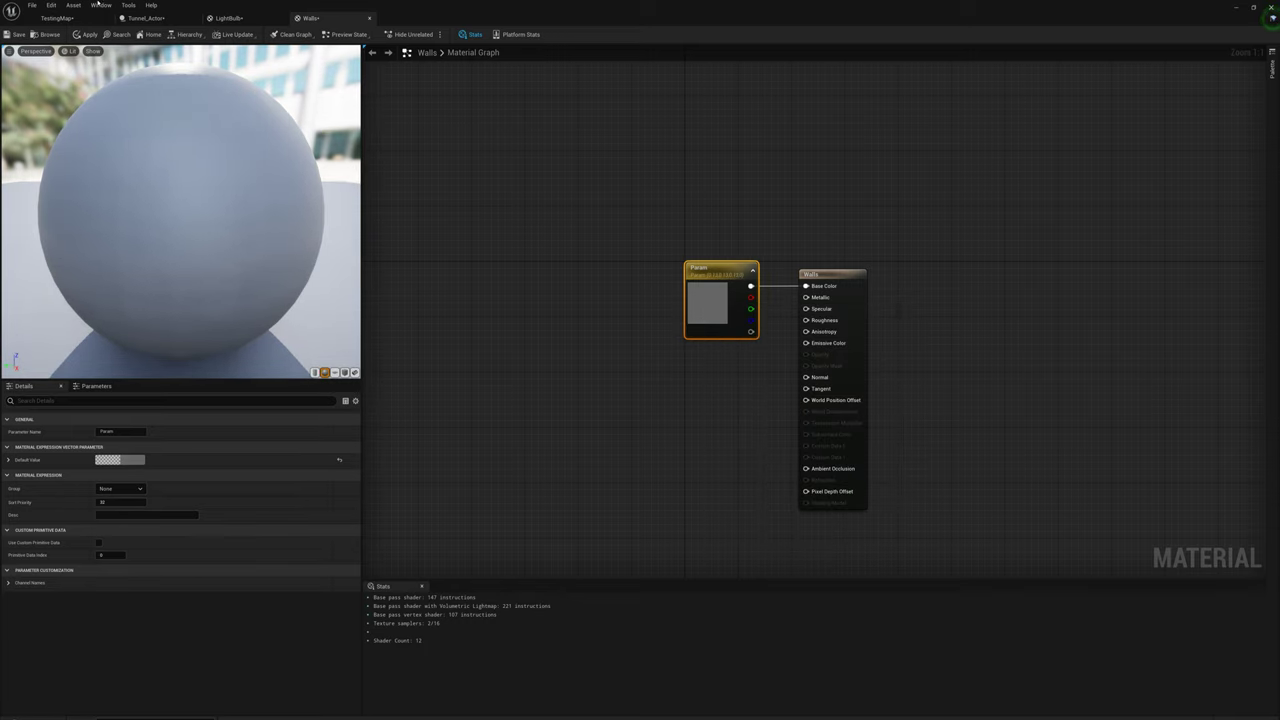
{"action": "left_click", "coordinate": [19, 34]}
Step: Return to TestingMap and examine how the darker walls look inside the tunnel around the character
{"action": "left_click", "coordinate": [57, 18]}
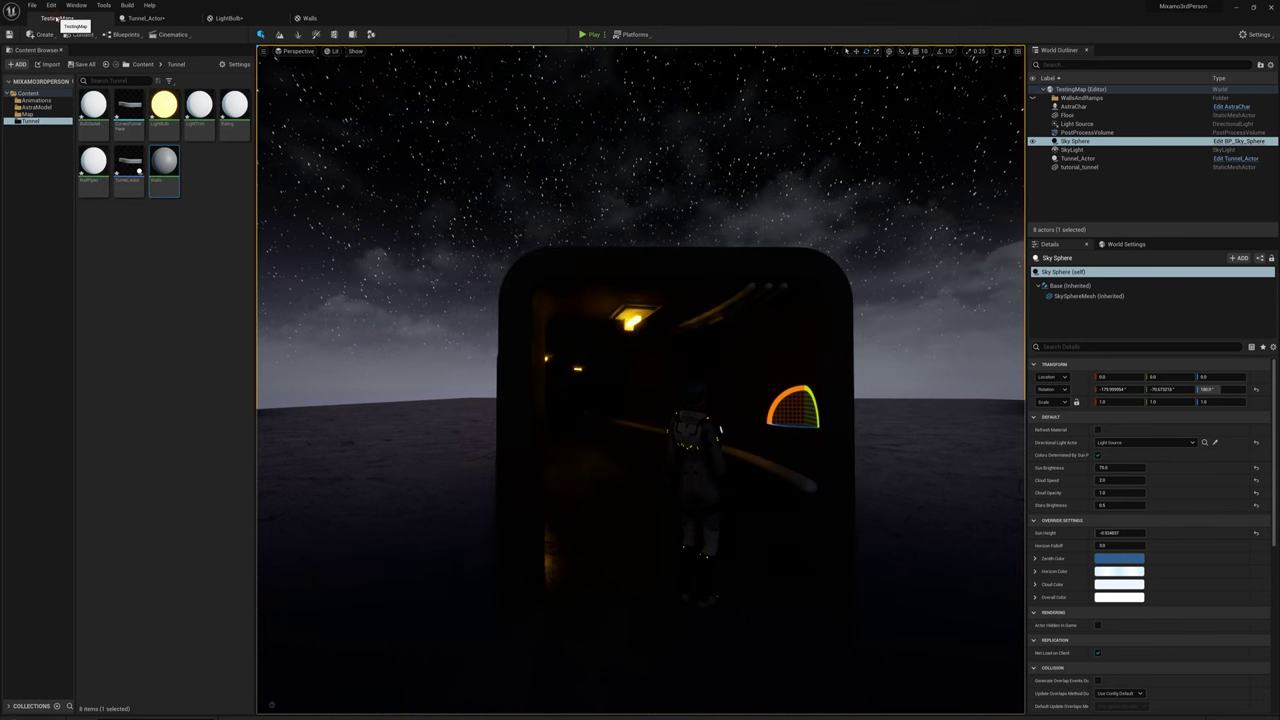
{"action": "key", "text": "w"}
{"action": "mouse_move", "coordinate": [627, 179]}
{"action": "right_mouse_down"}
{"action": "mouse_move", "coordinate": [625, 168]}
{"action": "mouse_move", "coordinate": [595, 180]}
{"action": "mouse_move", "coordinate": [610, 178]}
{"action": "right_mouse_up"}
{"action": "key", "text": "s"}
{"action": "mouse_move", "coordinate": [671, 258]}
{"action": "right_mouse_down"}
{"action": "mouse_move", "coordinate": [690, 250]}
{"action": "mouse_move", "coordinate": [647, 255]}
{"action": "right_mouse_up"}
{"action": "key", "text": "w"}
{"action": "key", "text": "s"}
{"action": "key", "text": "d"}
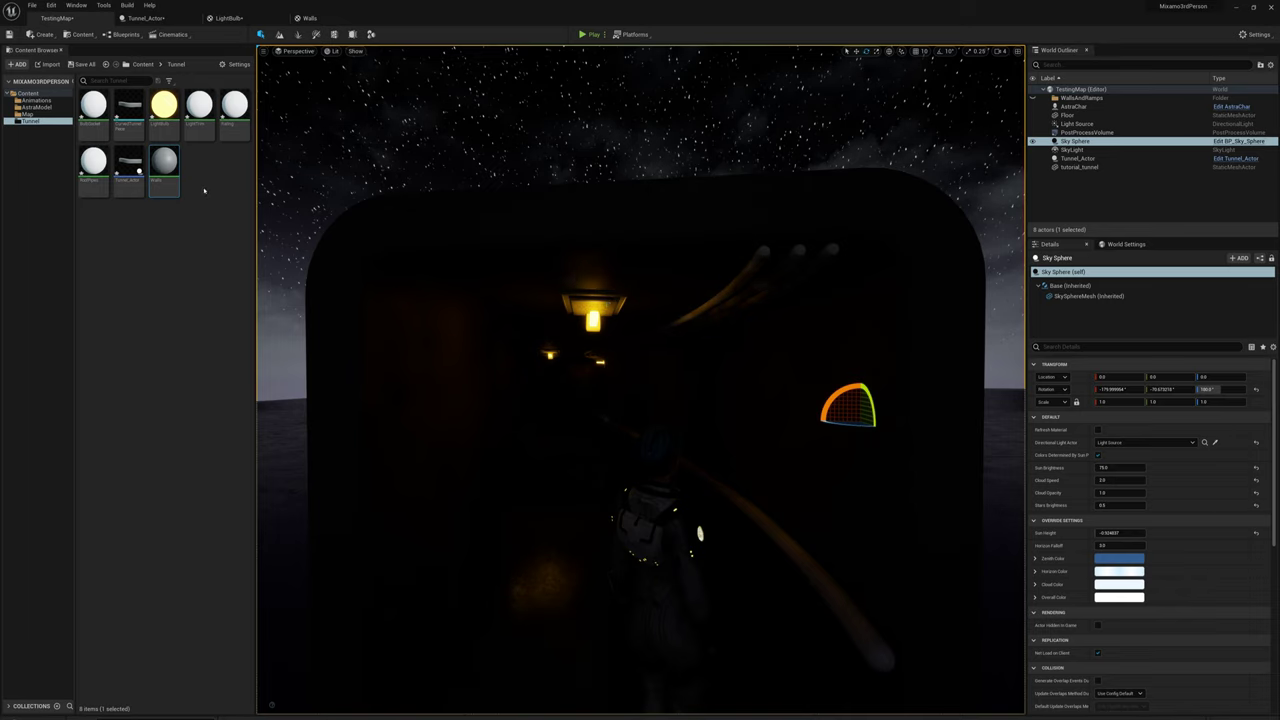
Step: Add a Point Light component under TunnelMesh in the Tunnel_Actor blueprint
{"action": "left_click", "coordinate": [147, 18]}
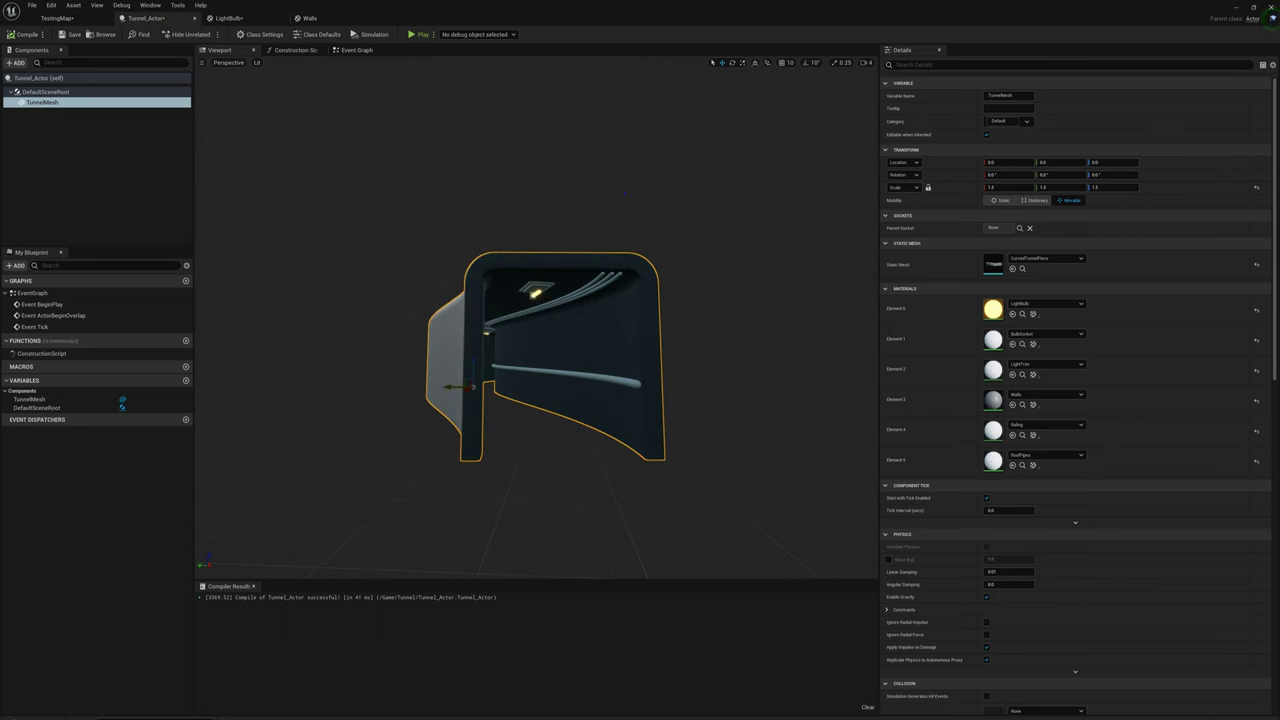
{"action": "key", "text": "w"}
{"action": "right_click_drag", "start_coordinate": [536, 318], "coordinate": [600, 366]}
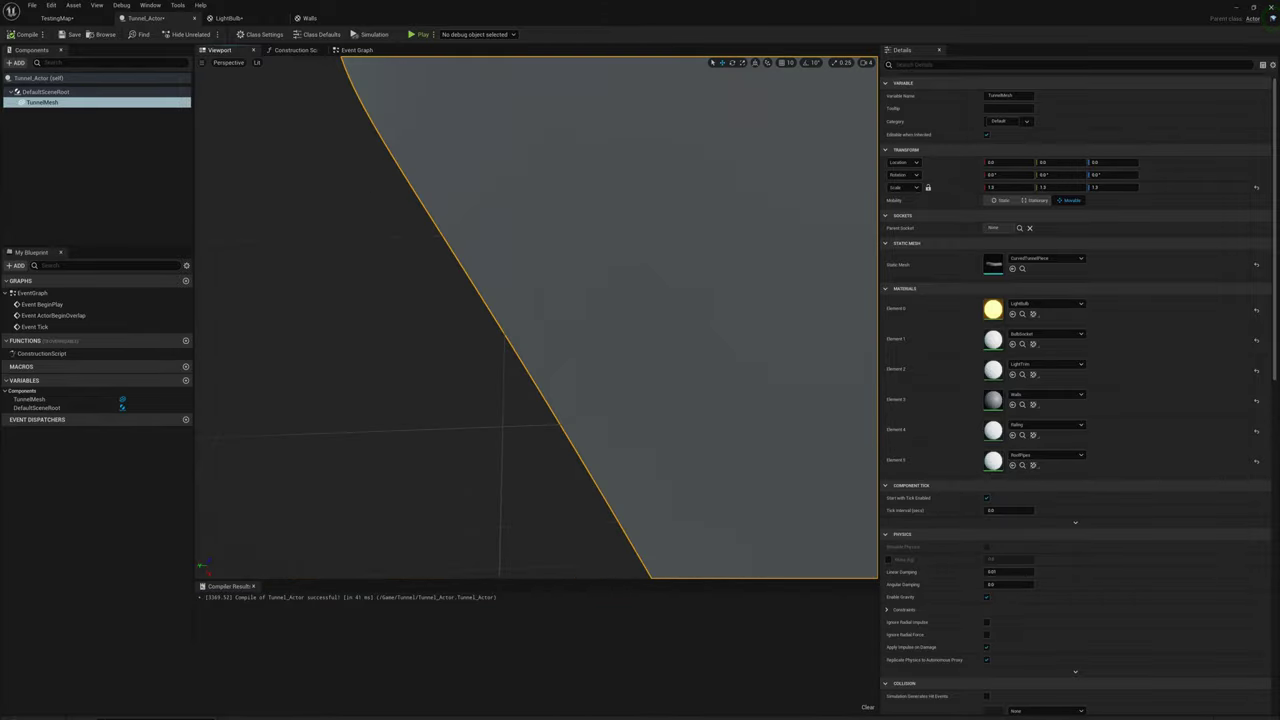
{"action": "right_click_drag", "start_coordinate": [430, 363], "coordinate": [430, 363]}
{"action": "left_click", "coordinate": [17, 62]}
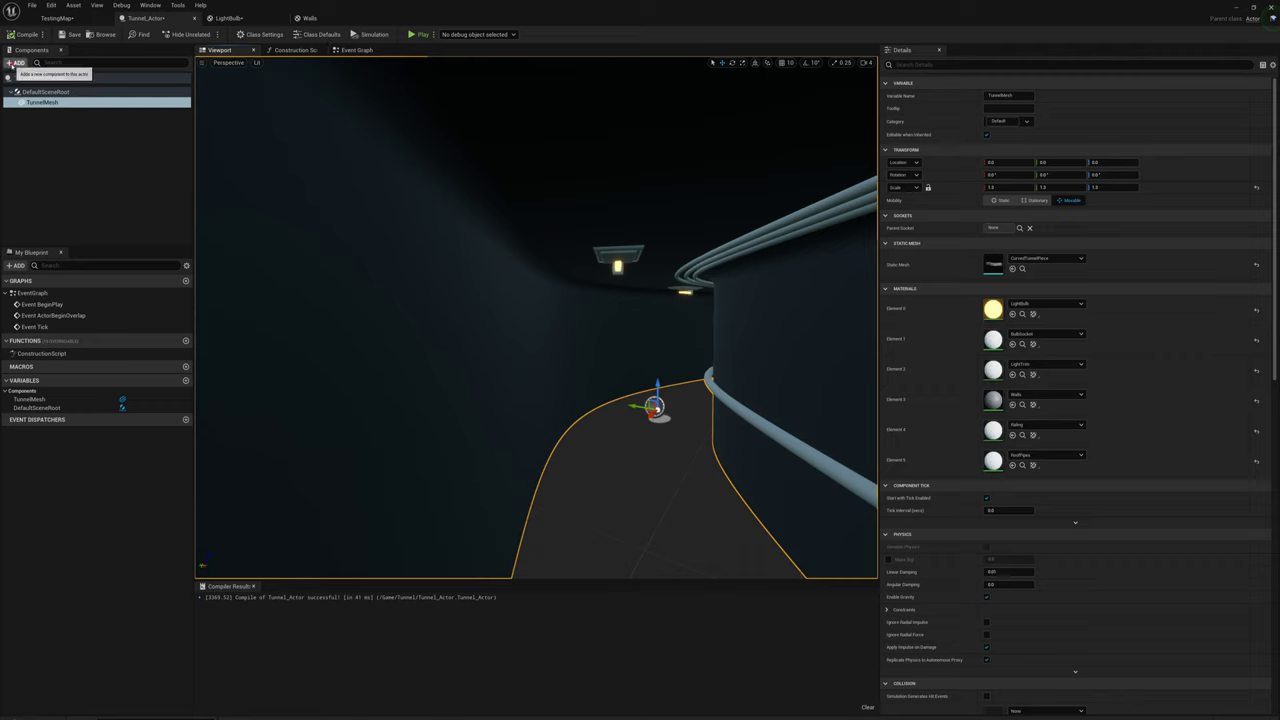
{"action": "type", "text": "pooint"}
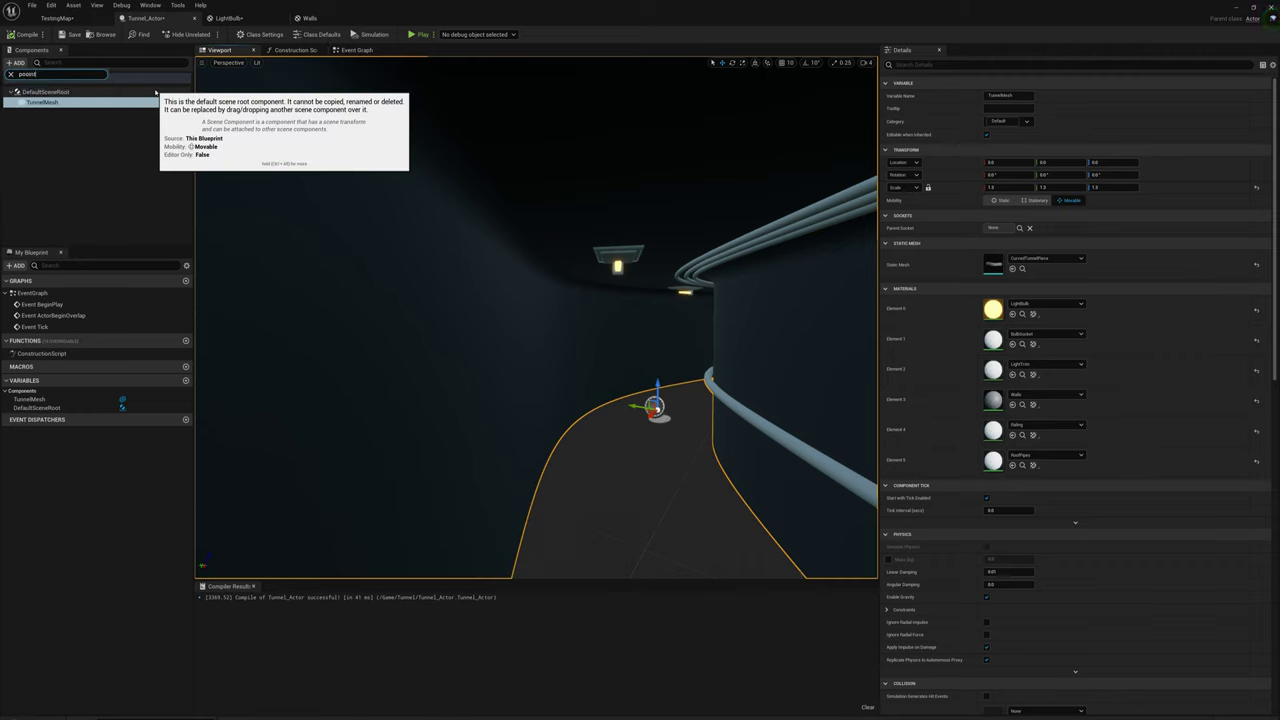
{"action": "key", "text": "BackSpace"}
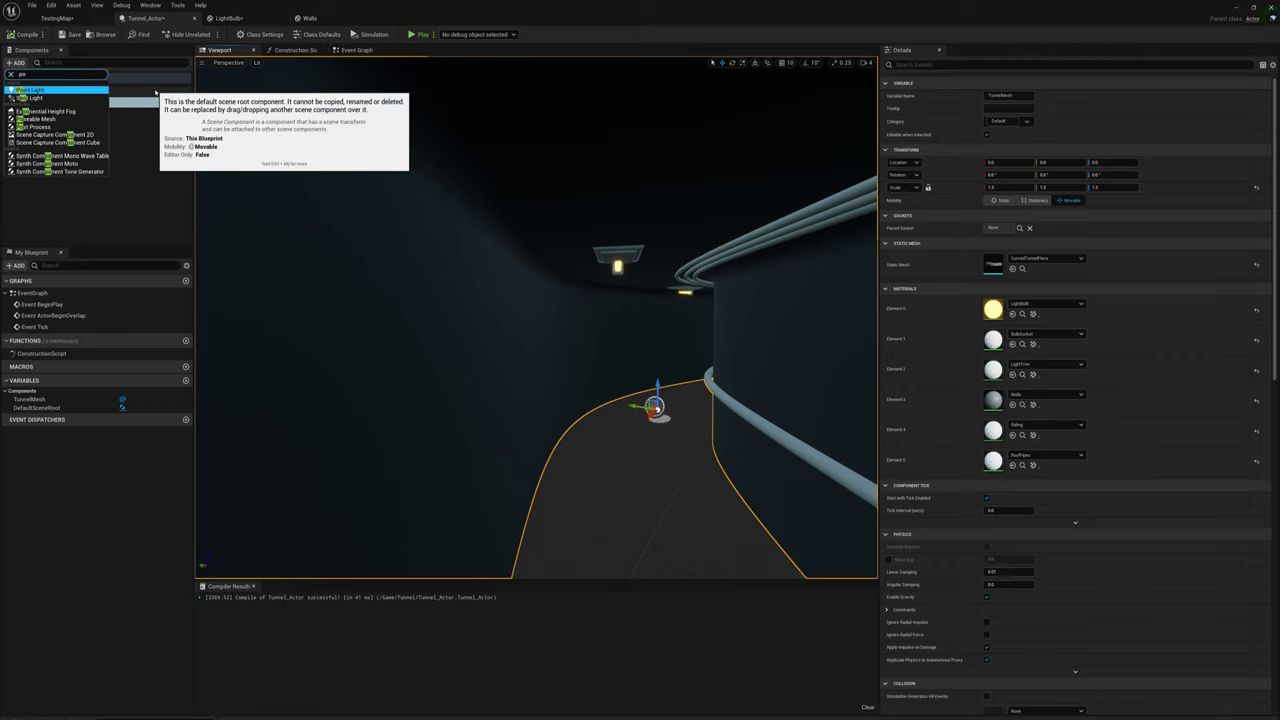
{"action": "left_click", "coordinate": [30, 90]}
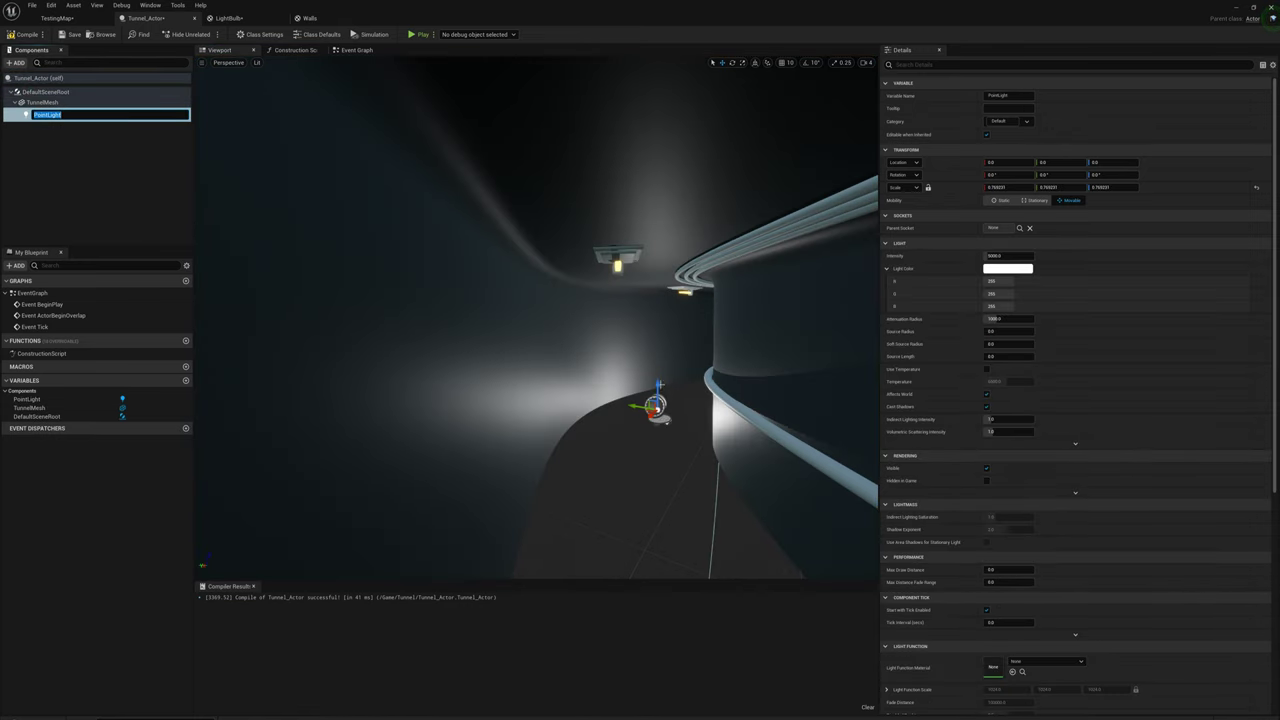
Step: Move the point light up from the tunnel floor and along the corridor to just below a ceiling fixture's bulb
{"action": "left_click_drag", "start_coordinate": [664, 418], "coordinate": [667, 300]}
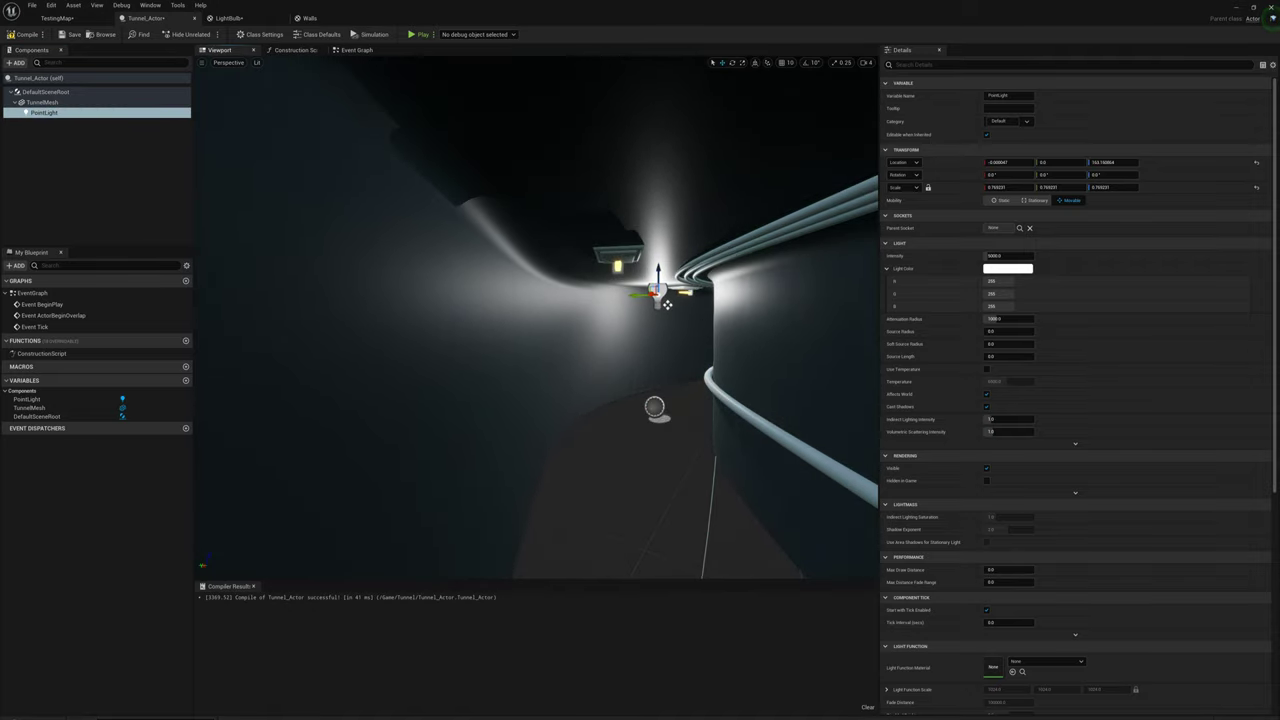
{"action": "key", "text": "w"}
{"action": "right_click_drag", "start_coordinate": [667, 301], "coordinate": [855, 248]}
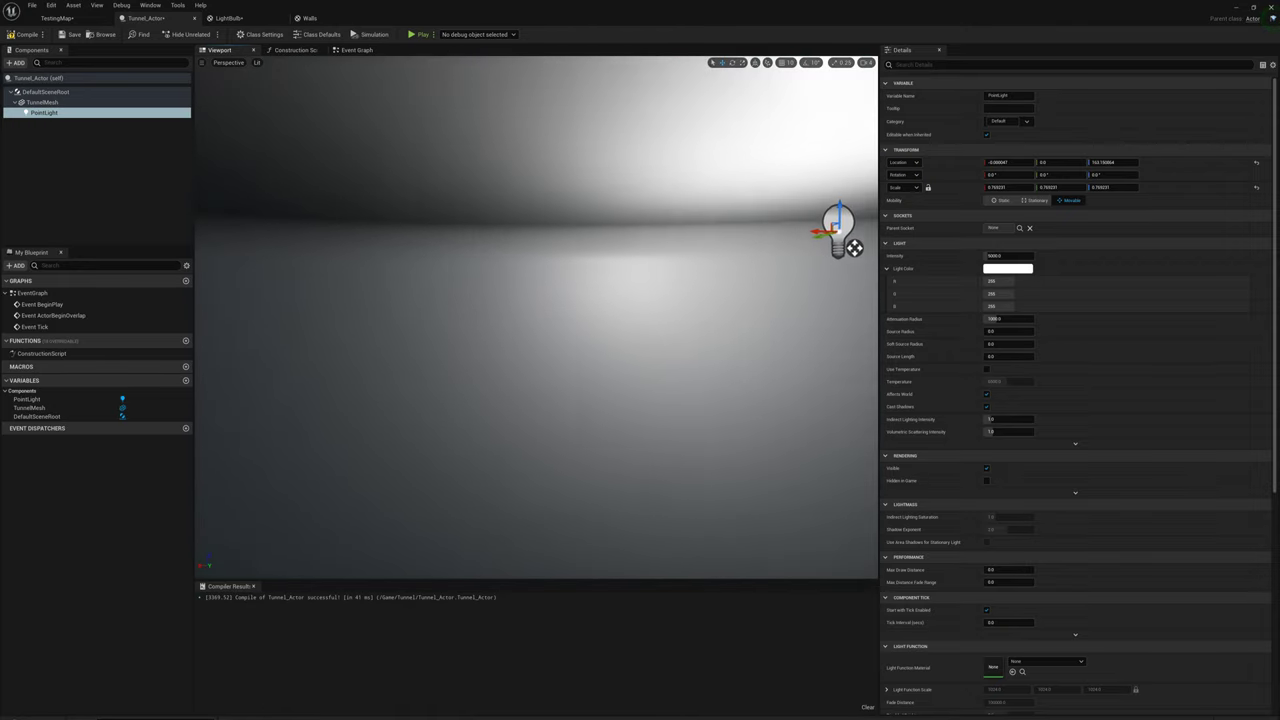
{"action": "right_click_drag", "start_coordinate": [640, 317], "coordinate": [709, 329]}
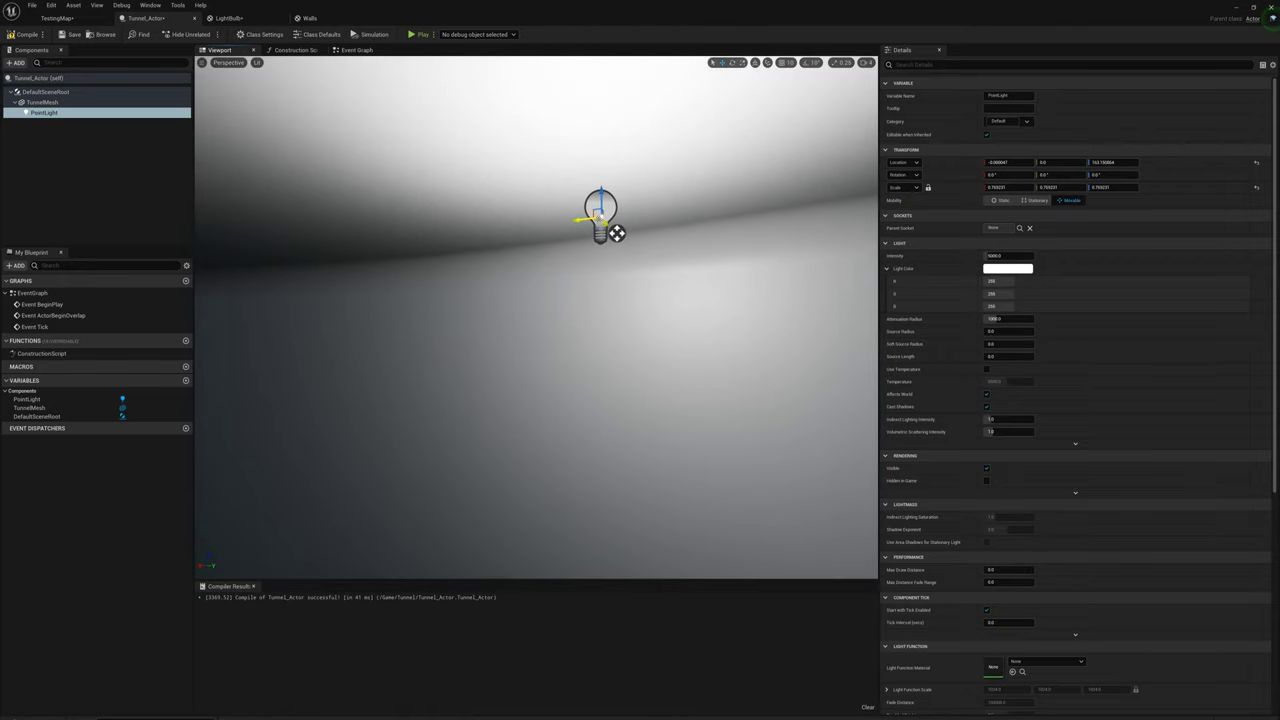
{"action": "left_click_drag", "start_coordinate": [617, 233], "coordinate": [266, 263]}
{"action": "right_click_drag", "start_coordinate": [266, 263], "coordinate": [583, 332]}
{"action": "mouse_move", "coordinate": [592, 124]}
{"action": "right_mouse_down"}
{"action": "mouse_move", "coordinate": [560, 136]}
{"action": "mouse_move", "coordinate": [591, 150]}
{"action": "mouse_move", "coordinate": [592, 124]}
{"action": "right_mouse_up"}
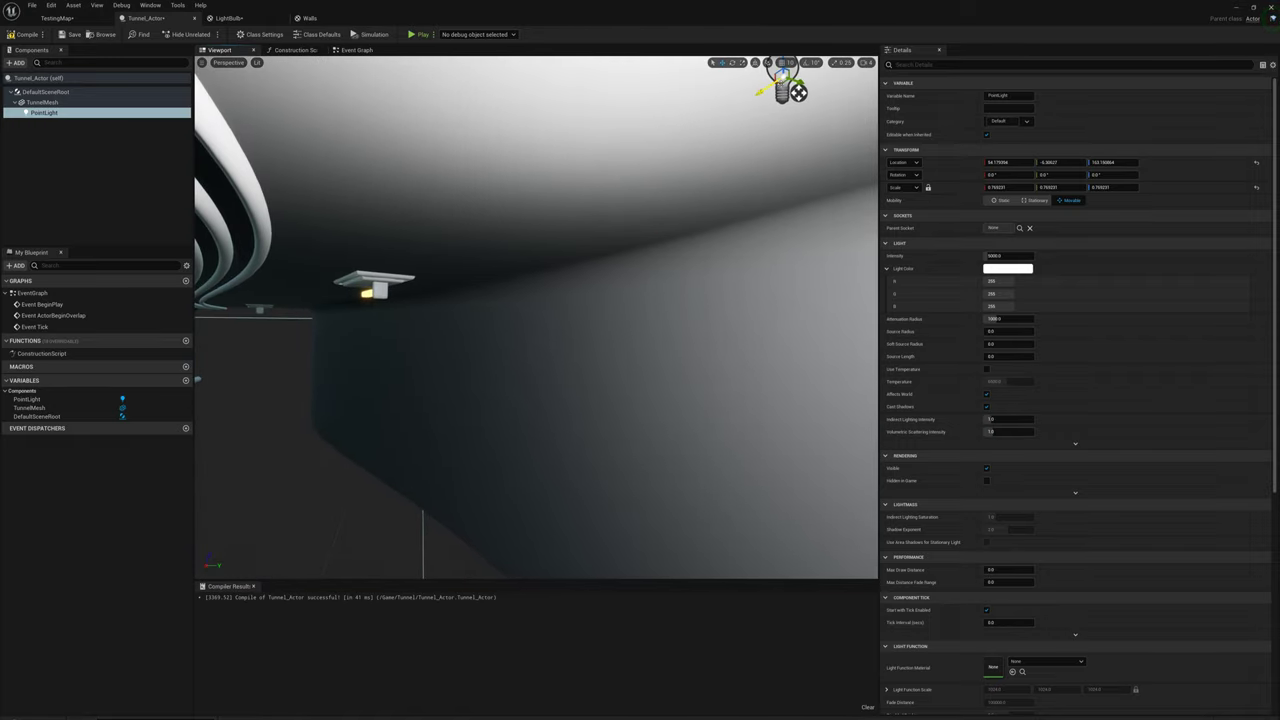
{"action": "left_click_drag", "start_coordinate": [799, 93], "coordinate": [387, 322]}
{"action": "right_click_drag", "start_coordinate": [388, 322], "coordinate": [530, 308]}
{"action": "scroll", "coordinate": [411, 281], "scroll_direction": "down", "scroll_amount": 5}
{"action": "left_click_drag", "start_coordinate": [474, 277], "coordinate": [466, 266]}
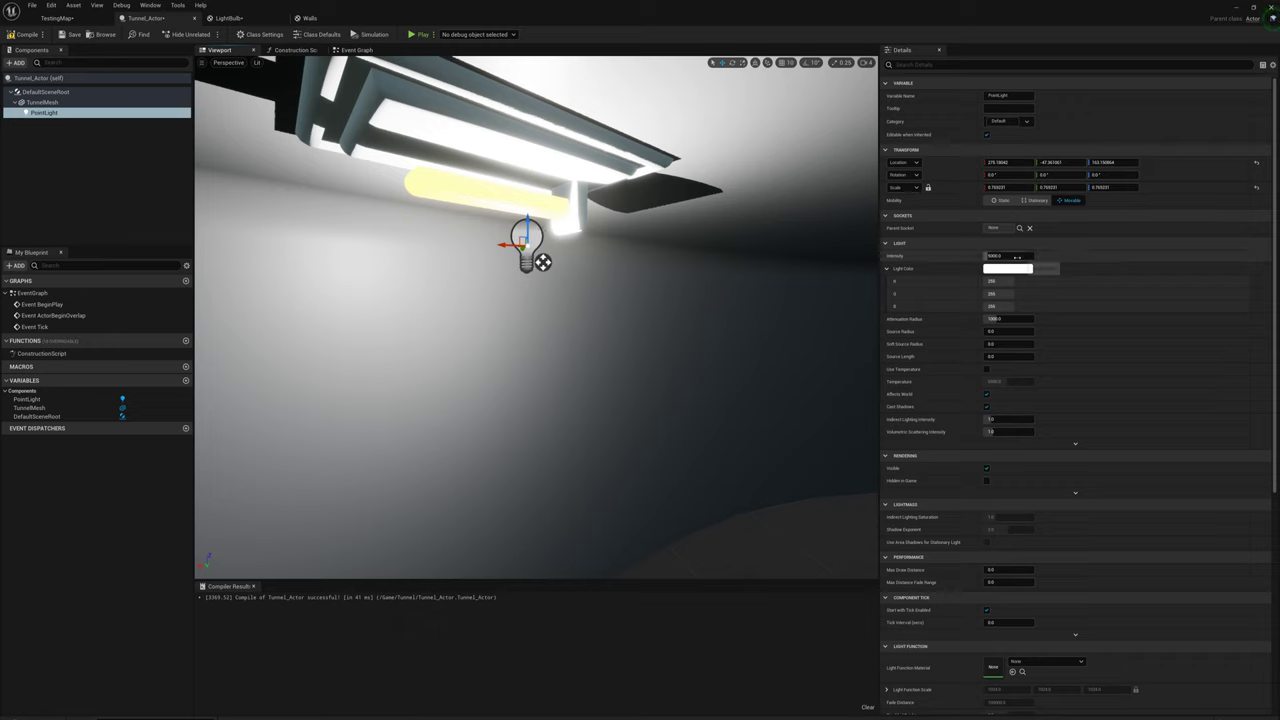
Step: Set the point light's intensity to 2000 and its color to a warm yellow, about hex linear FFC260
{"action": "left_click", "coordinate": [1012, 257]}
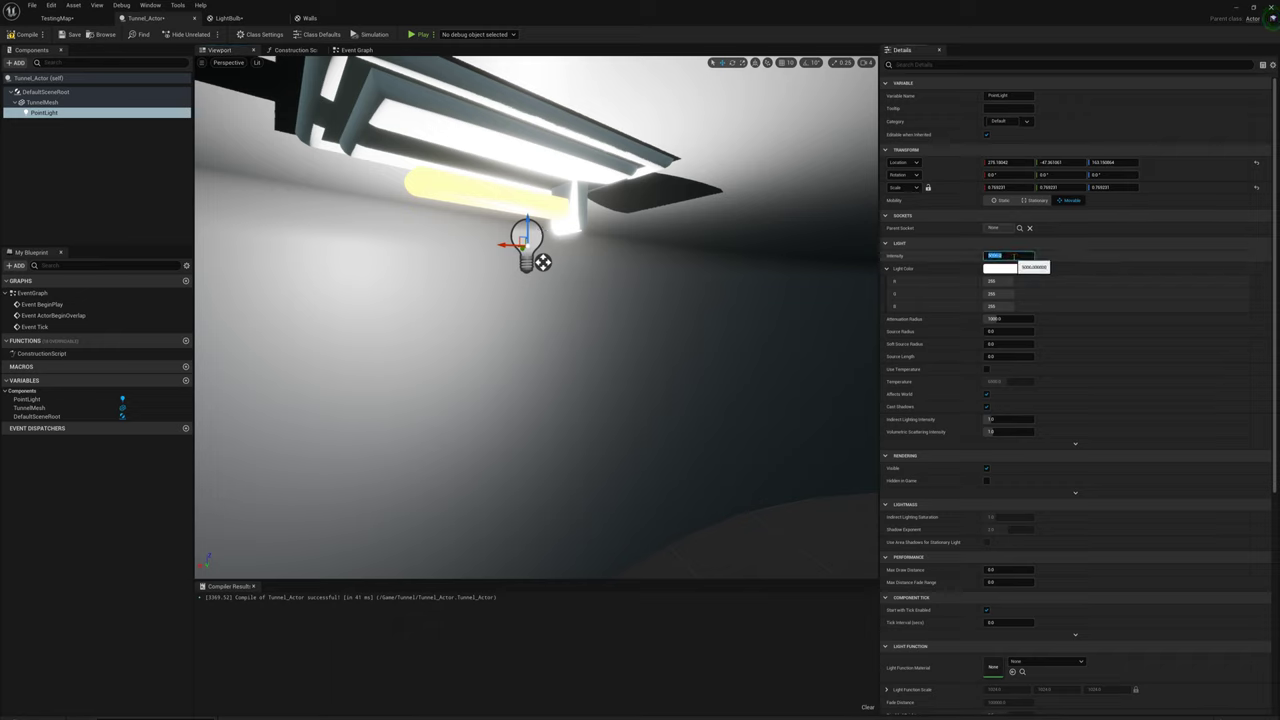
{"action": "key", "text": "Return"}
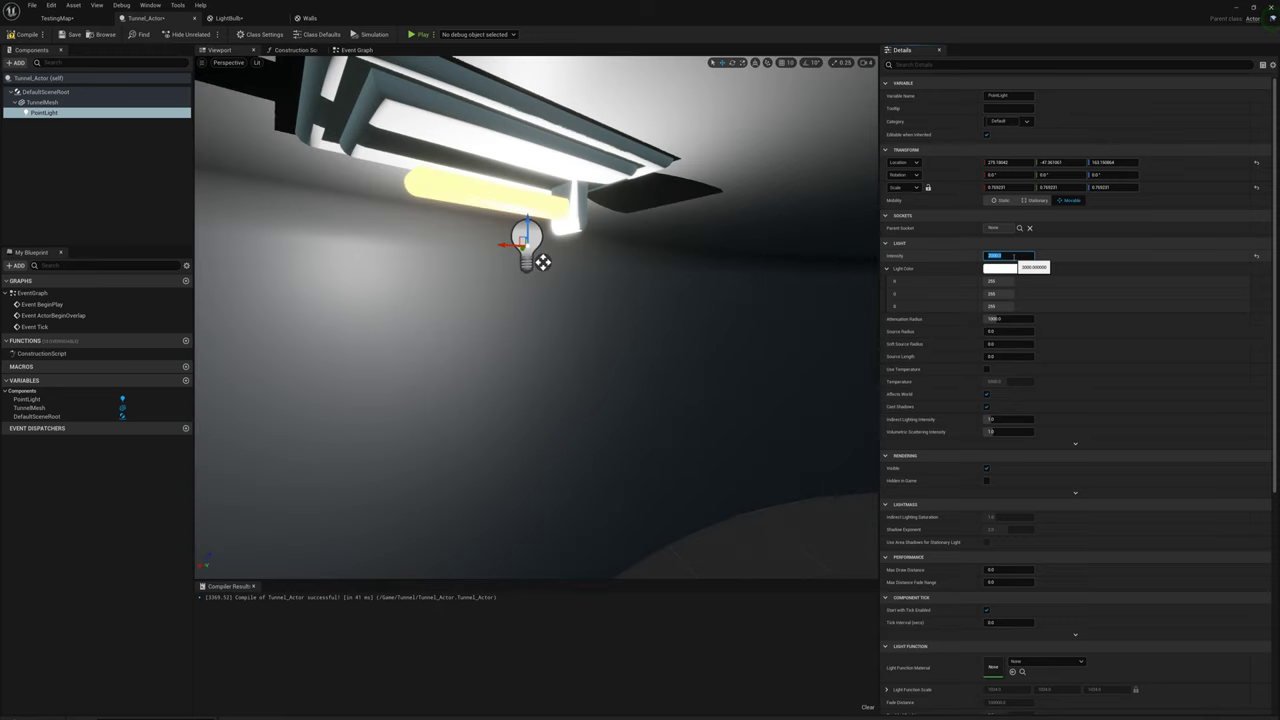
{"action": "left_click", "coordinate": [1005, 268]}
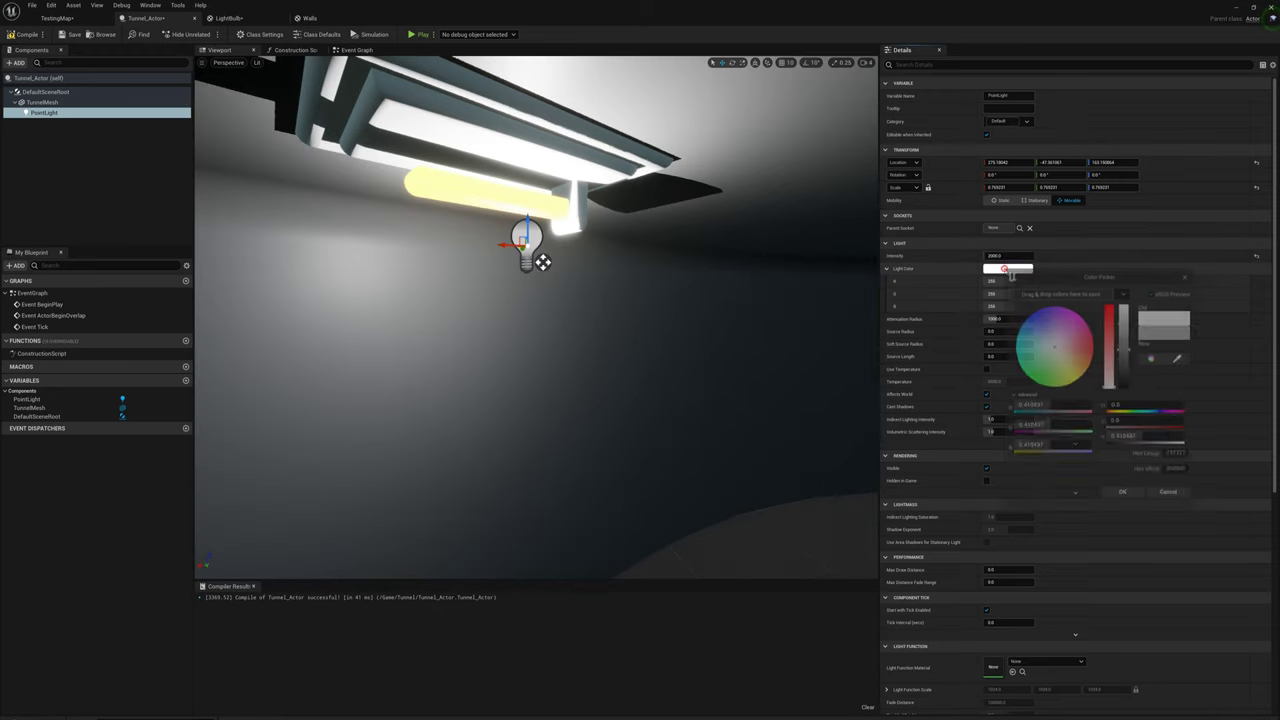
{"action": "left_click_drag", "start_coordinate": [1071, 362], "coordinate": [1078, 367]}
{"action": "left_click_drag", "start_coordinate": [1078, 365], "coordinate": [1075, 366]}
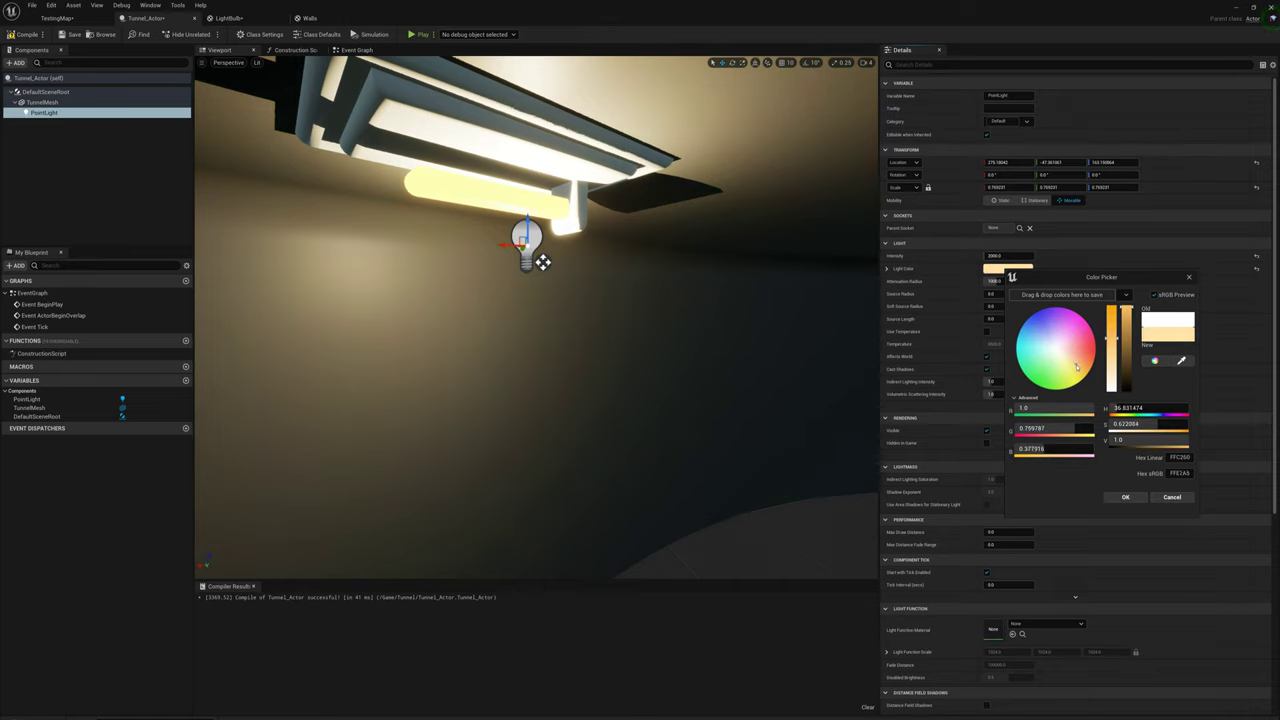
{"action": "left_click", "coordinate": [1128, 497]}
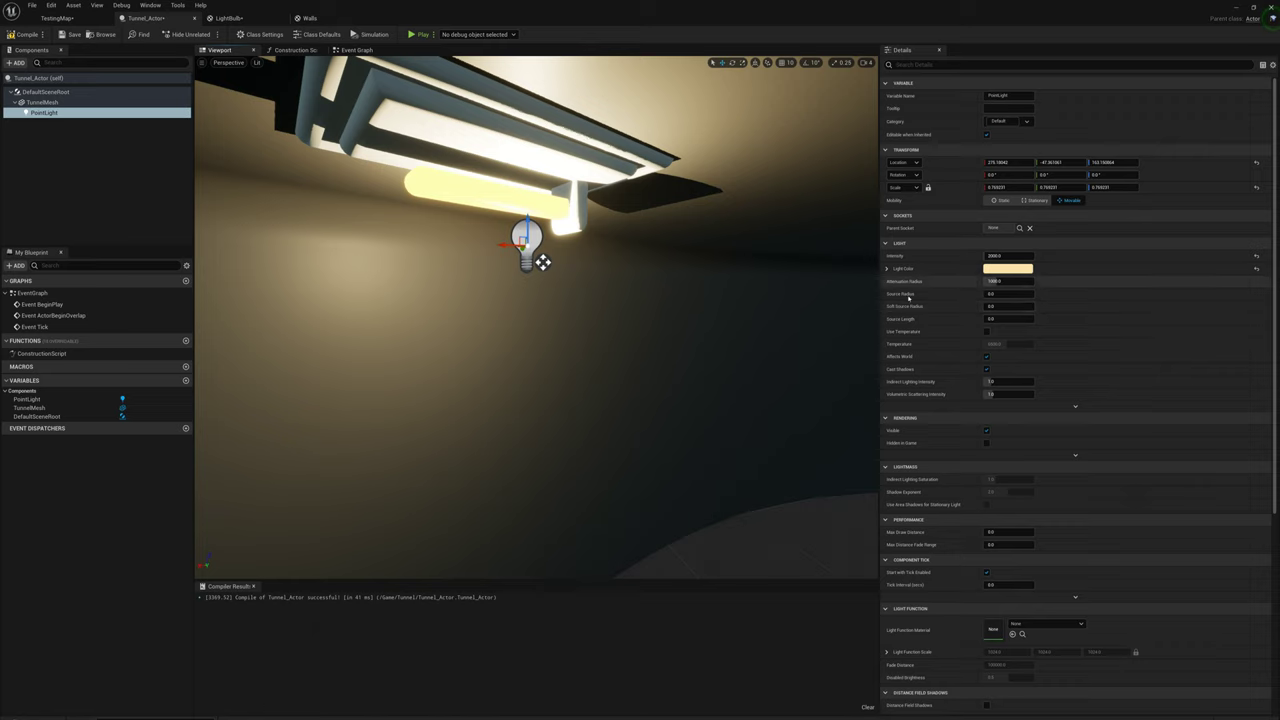
Step: Set the point light's Source Radius to 5 and Source Length to 25
{"action": "left_click", "coordinate": [1000, 293]}
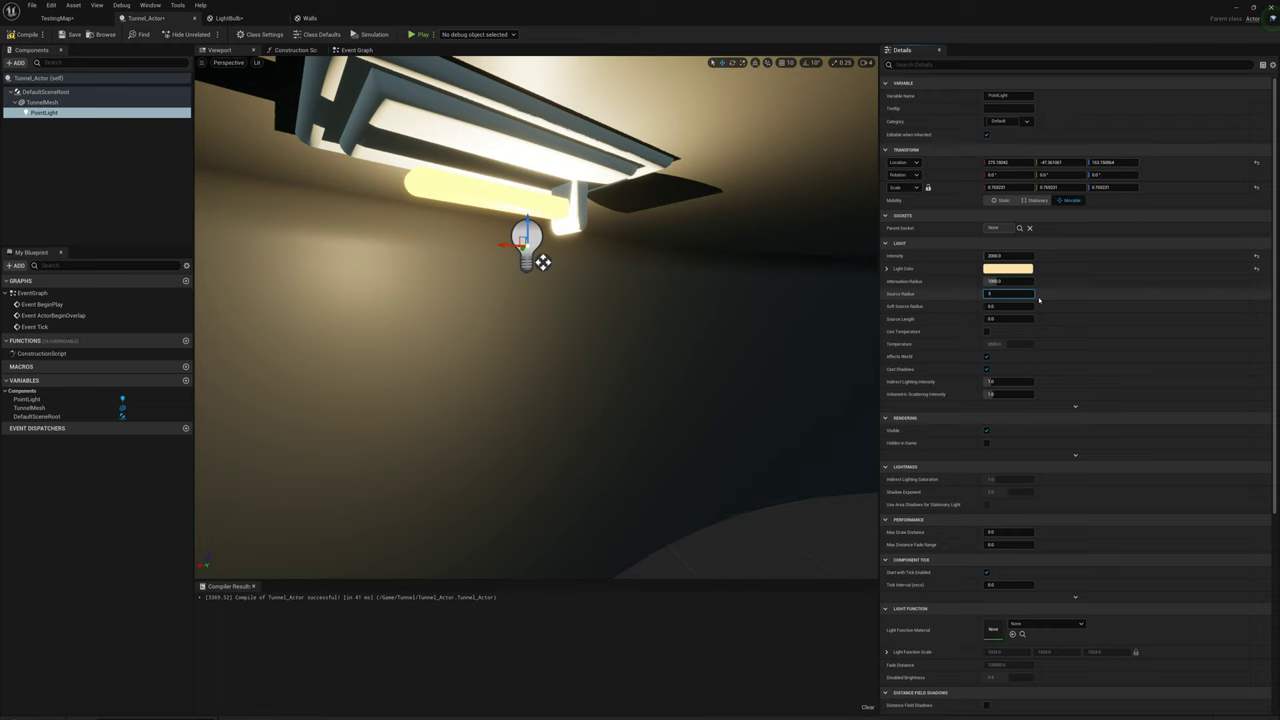
{"action": "type", "text": "5"}
{"action": "key", "text": "Return"}
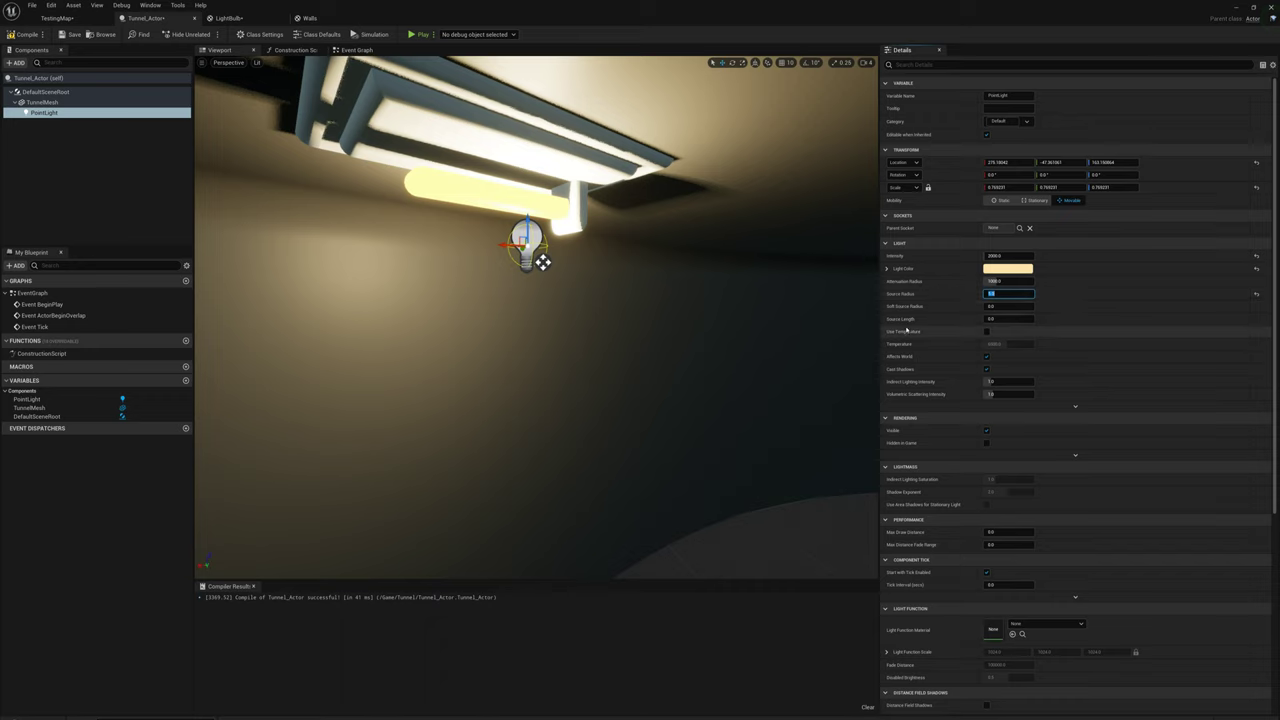
{"action": "left_click", "coordinate": [1030, 320]}
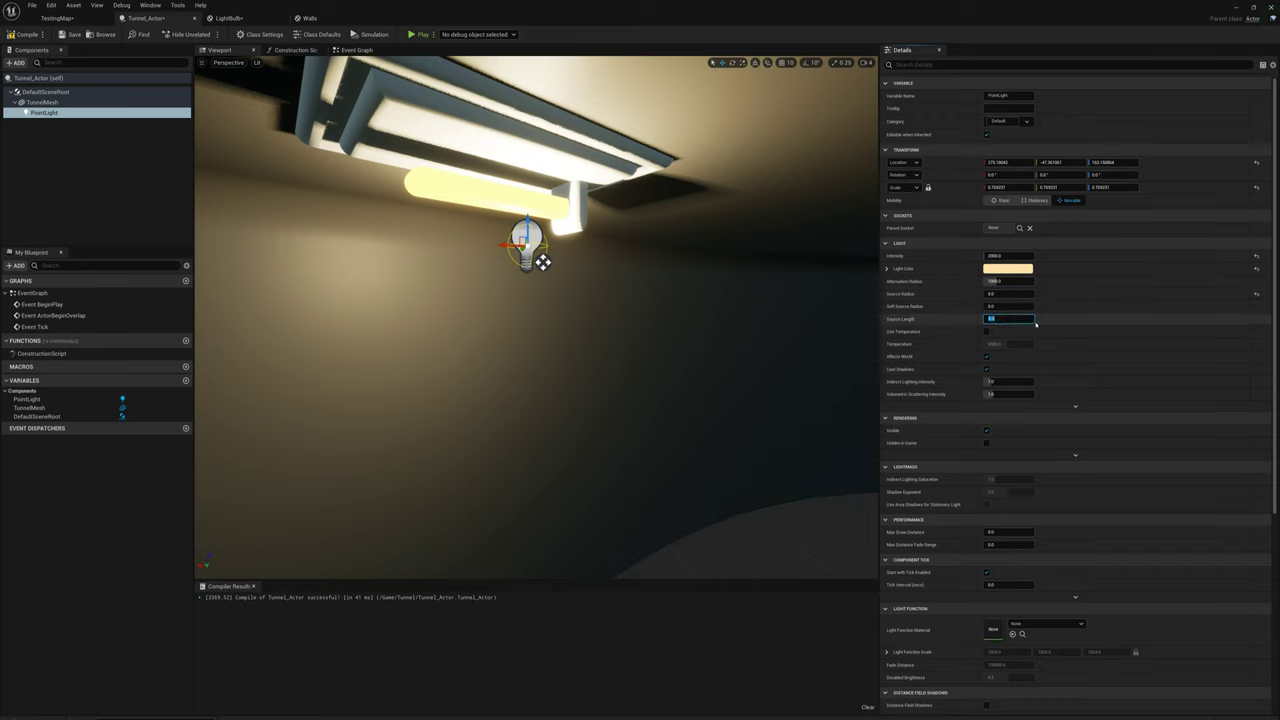
{"action": "key", "text": "Return"}
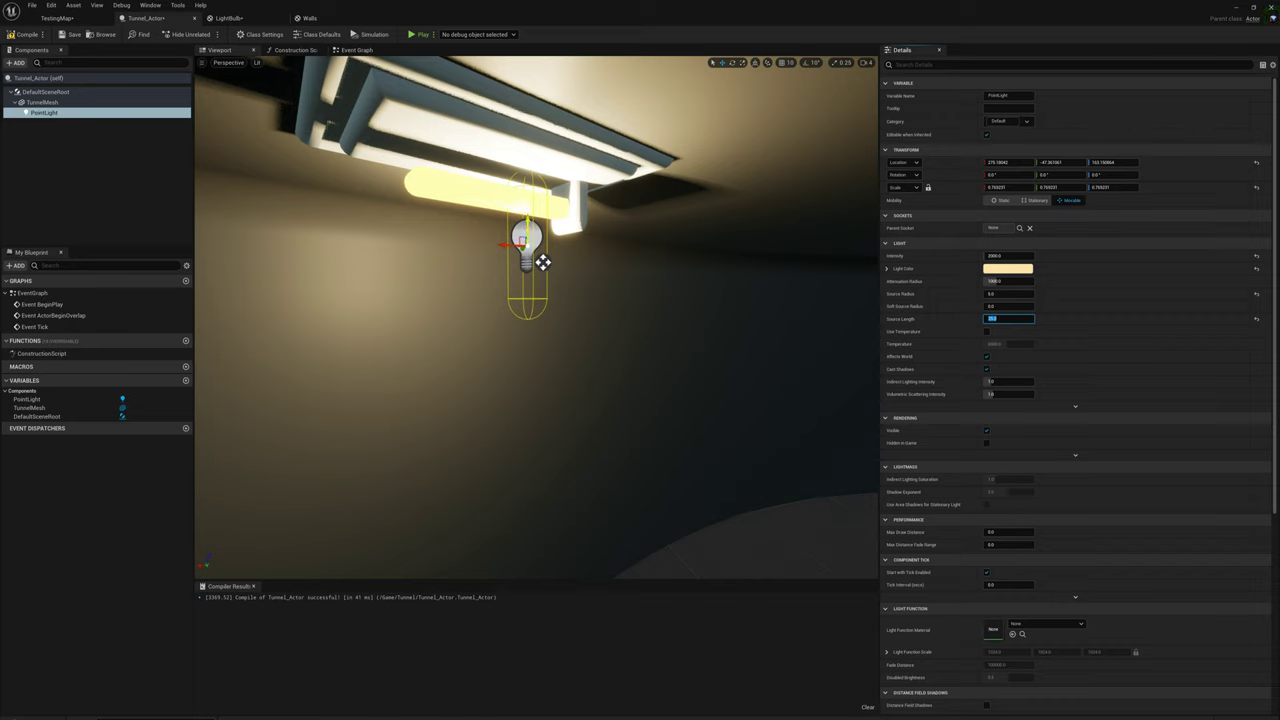
Step: Rotate the point light so its capsule-shaped source lies horizontally, parallel to the bulb tube
{"action": "left_click_drag", "start_coordinate": [541, 262], "coordinate": [541, 260]}
{"action": "key", "text": "e"}
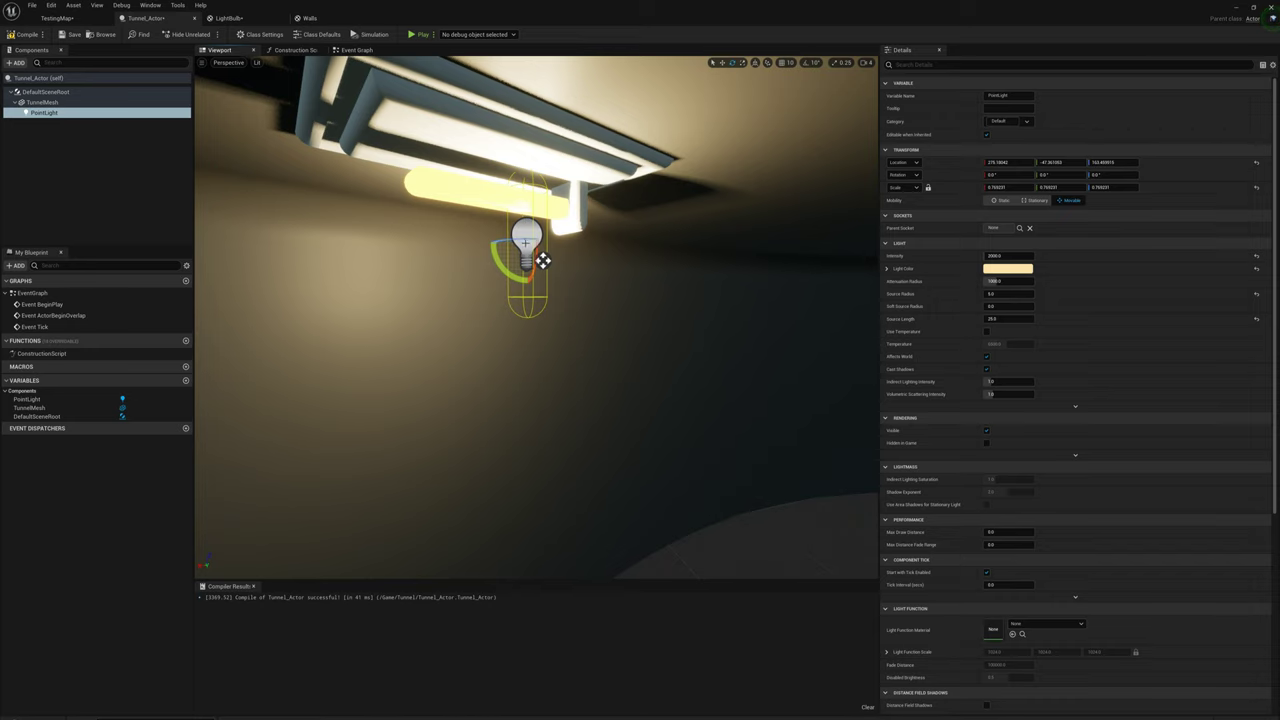
{"action": "left_click_drag", "start_coordinate": [541, 260], "coordinate": [527, 264]}
{"action": "right_click_drag", "start_coordinate": [516, 236], "coordinate": [516, 236]}
{"action": "left_click_drag", "start_coordinate": [638, 258], "coordinate": [638, 258]}
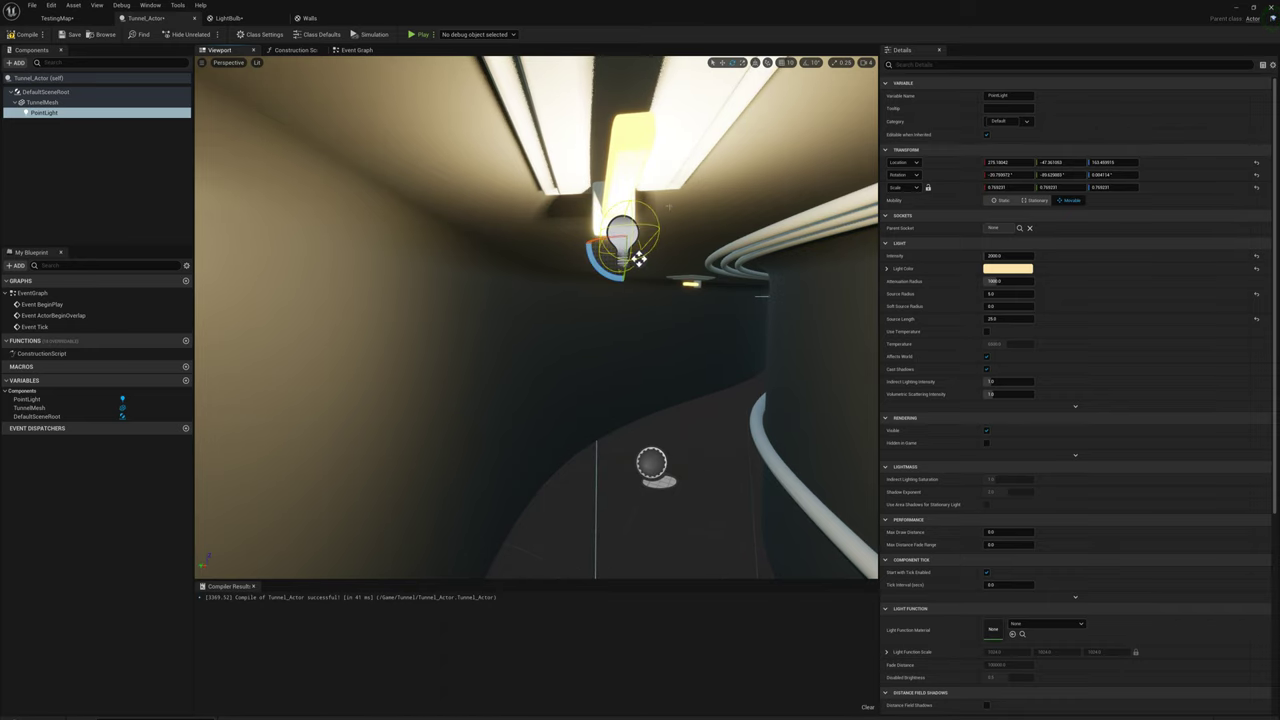
Step: Raise the point light into the bulb tube and center its source along the tube's length
{"action": "right_click_drag", "start_coordinate": [638, 258], "coordinate": [678, 348]}
{"action": "left_click_drag", "start_coordinate": [678, 348], "coordinate": [676, 305]}
{"action": "right_click_drag", "start_coordinate": [677, 306], "coordinate": [517, 334]}
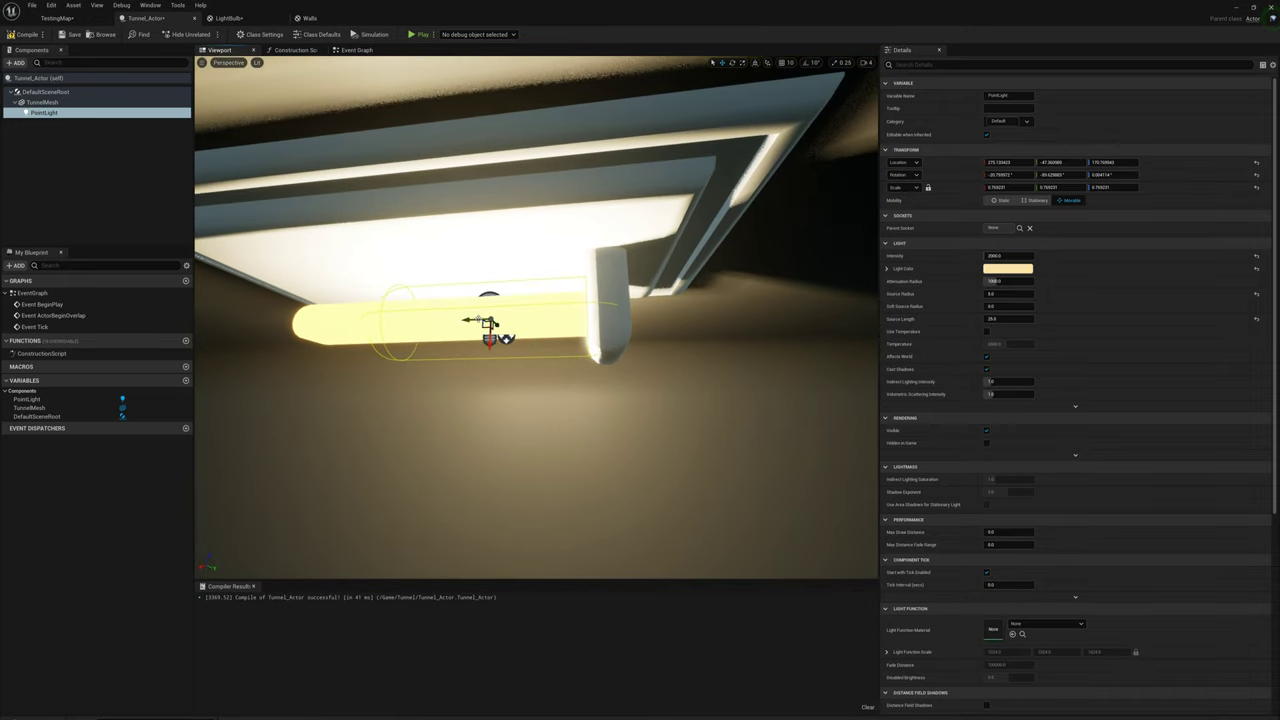
{"action": "left_click_drag", "start_coordinate": [478, 320], "coordinate": [422, 322]}
{"action": "right_click_drag", "start_coordinate": [512, 327], "coordinate": [504, 322]}
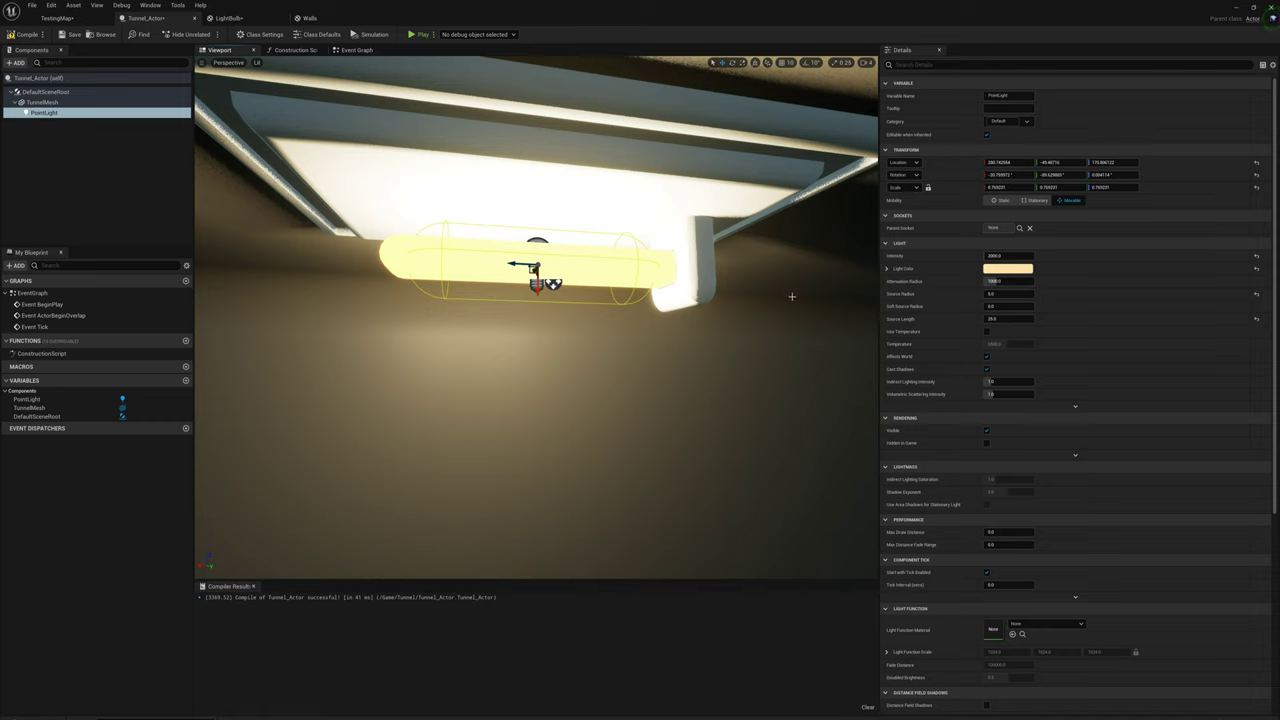
Step: Fit the light source to the bulb by setting Source Radius to 4 and Source Length to 30
{"action": "left_click", "coordinate": [1004, 294]}
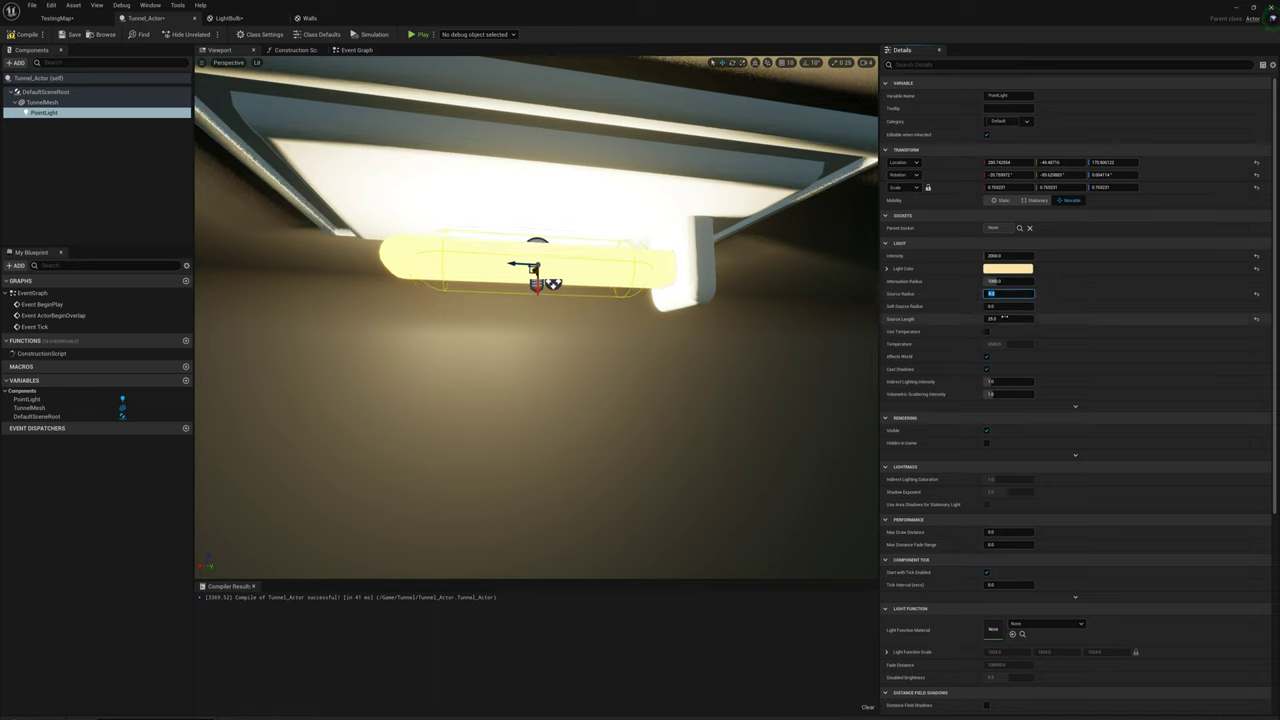
{"action": "left_click", "coordinate": [1004, 318]}
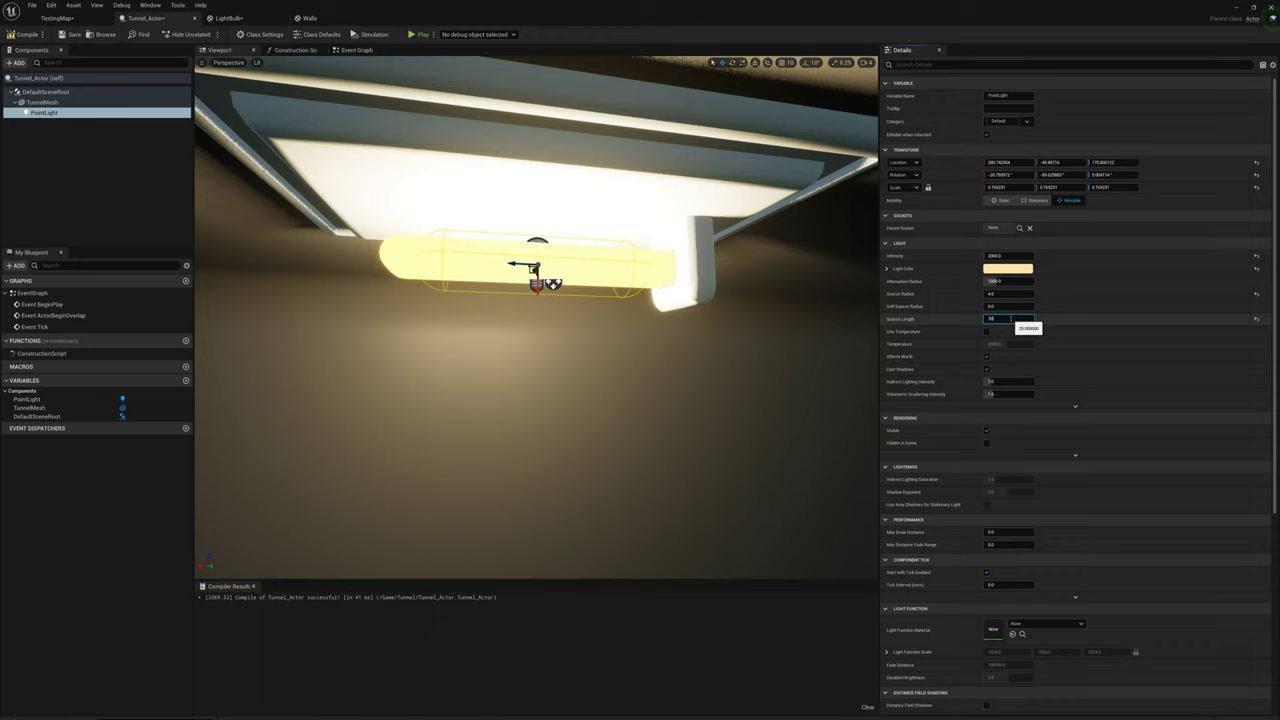
{"action": "key", "text": "Return"}
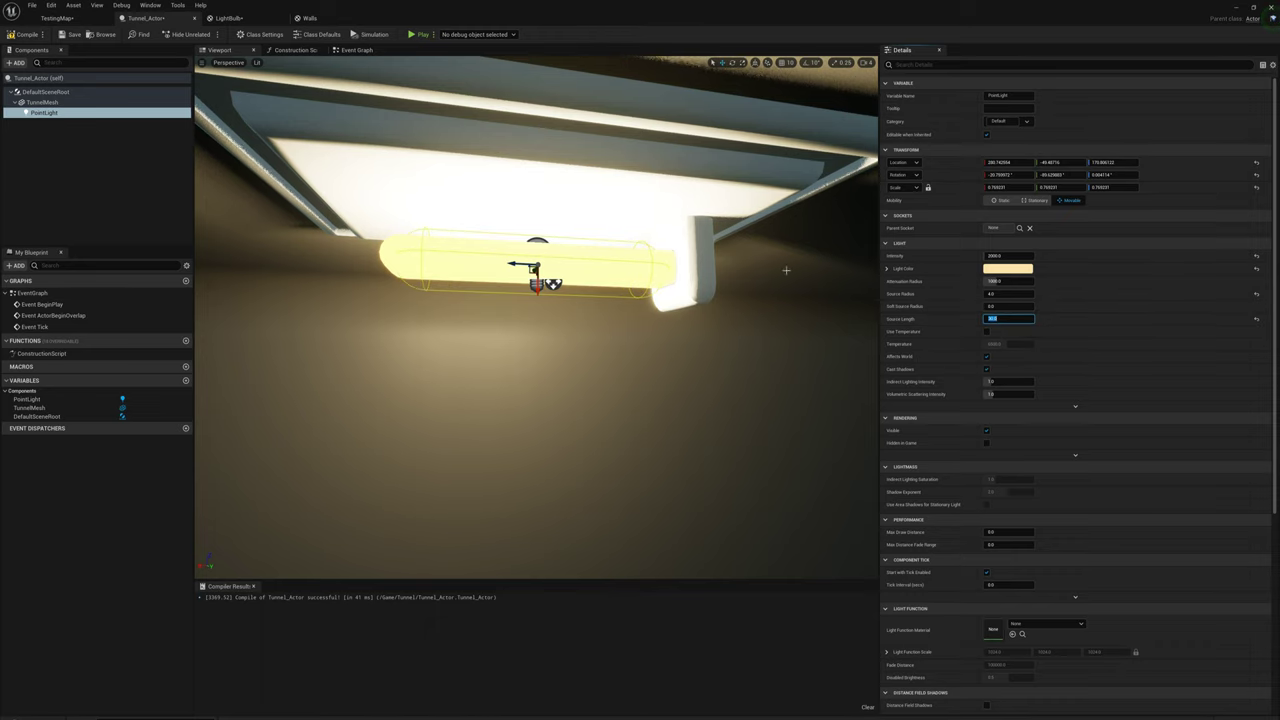
Step: Nudge the point light sideways so its source lines up with the ceiling fixture's bulb tube
{"action": "right_click_drag", "start_coordinate": [731, 322], "coordinate": [850, 340]}
{"action": "right_click_drag", "start_coordinate": [740, 300], "coordinate": [683, 336]}
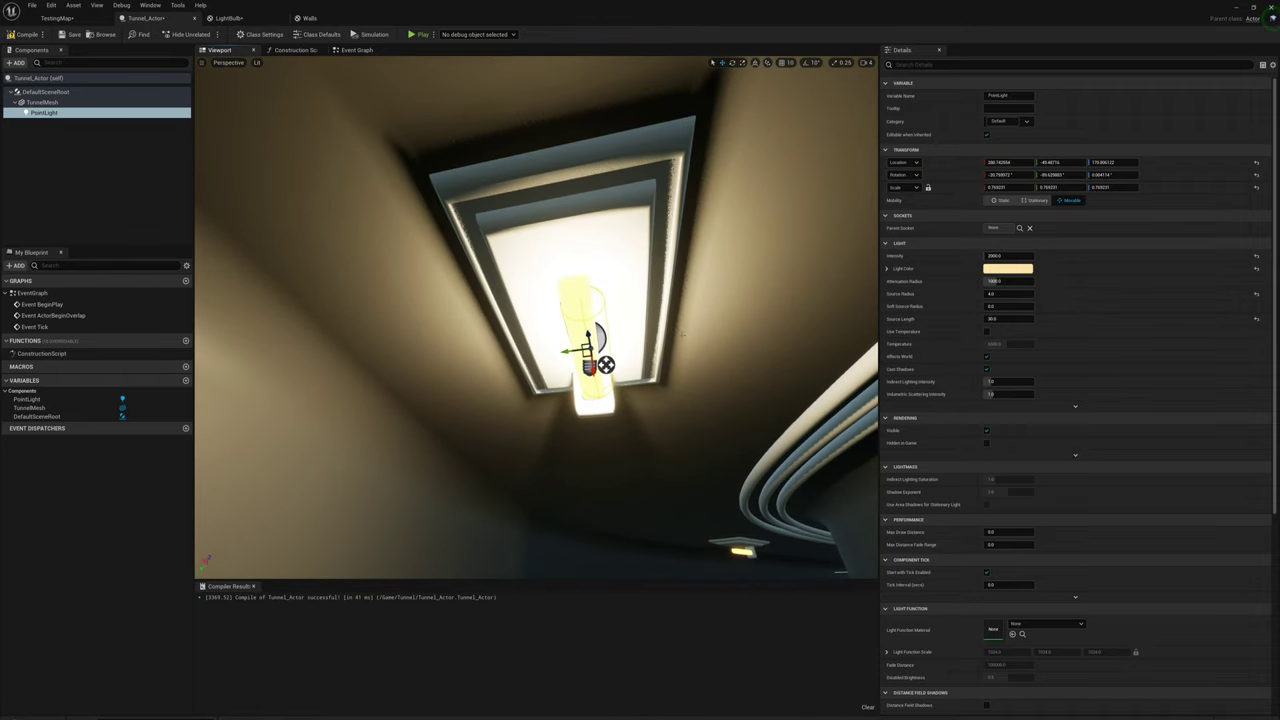
{"action": "left_click_drag", "start_coordinate": [568, 350], "coordinate": [565, 354]}
{"action": "left_click_drag", "start_coordinate": [693, 425], "coordinate": [694, 425]}
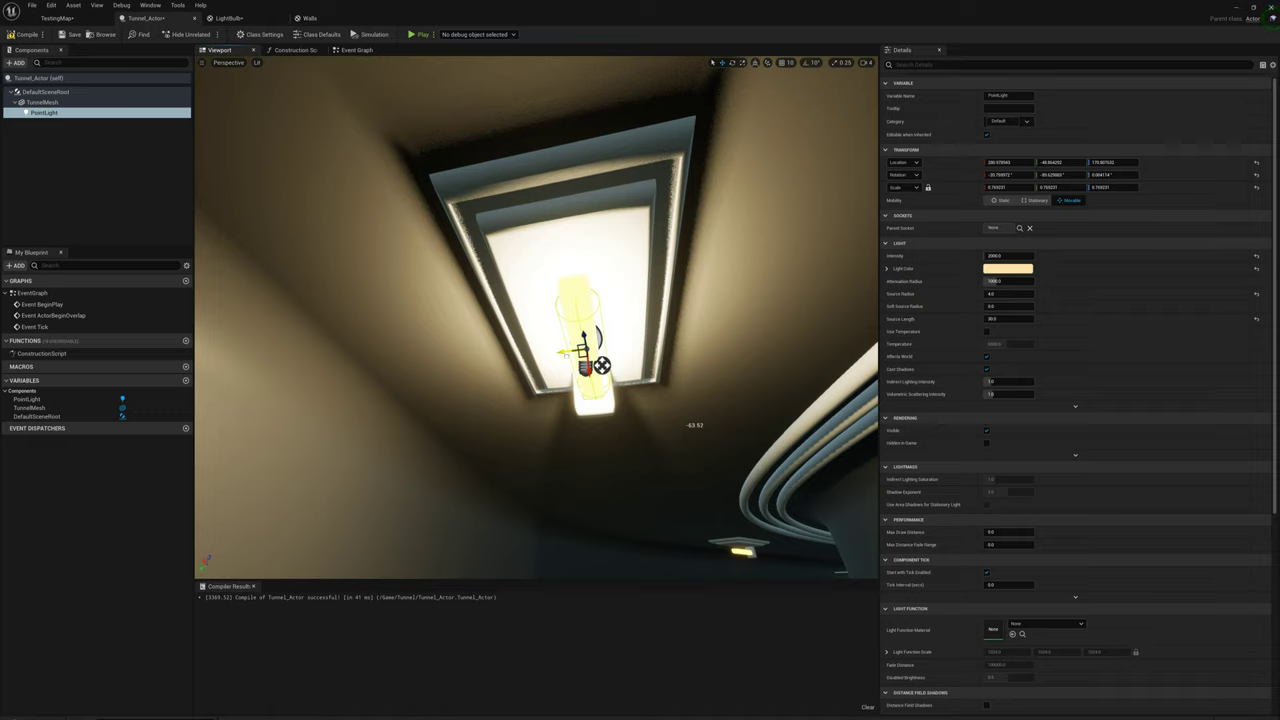
{"action": "mouse_move", "coordinate": [678, 311]}
{"action": "right_mouse_down"}
{"action": "mouse_move", "coordinate": [570, 365]}
{"action": "mouse_move", "coordinate": [600, 350]}
{"action": "mouse_move", "coordinate": [520, 320]}
{"action": "mouse_move", "coordinate": [696, 306]}
{"action": "right_mouse_up"}
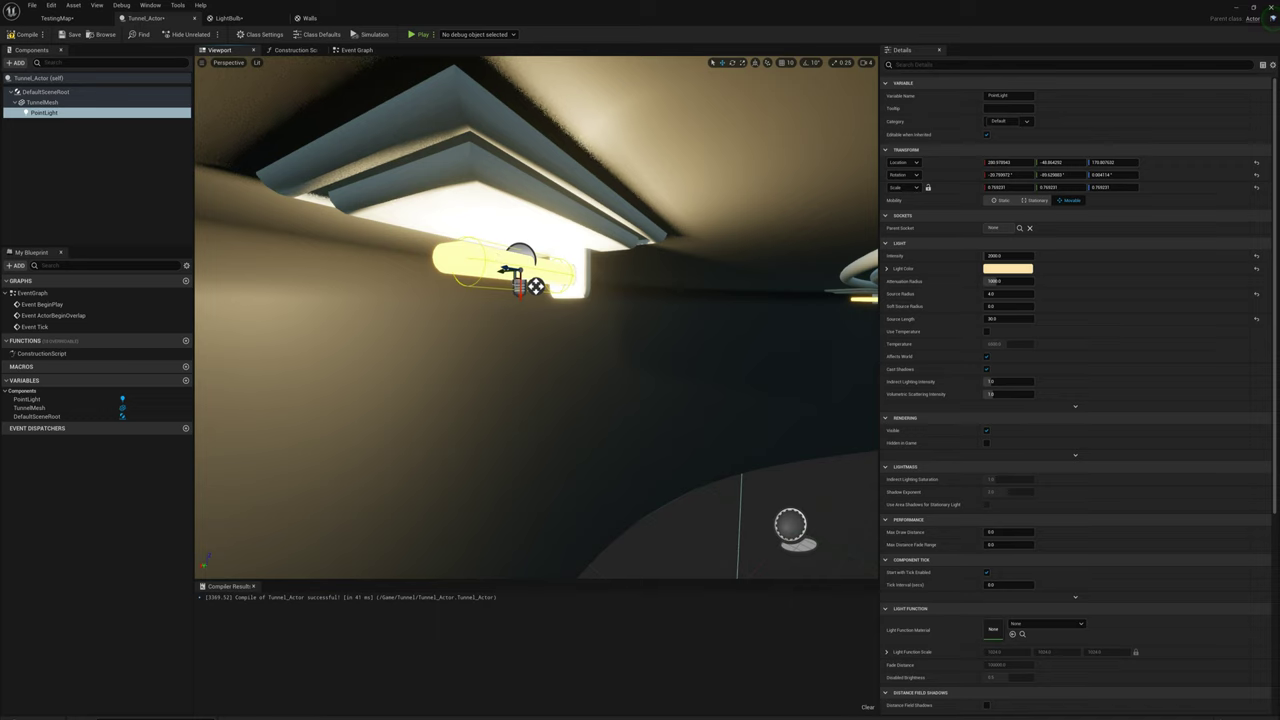
{"action": "right_click_drag", "start_coordinate": [592, 319], "coordinate": [480, 346]}
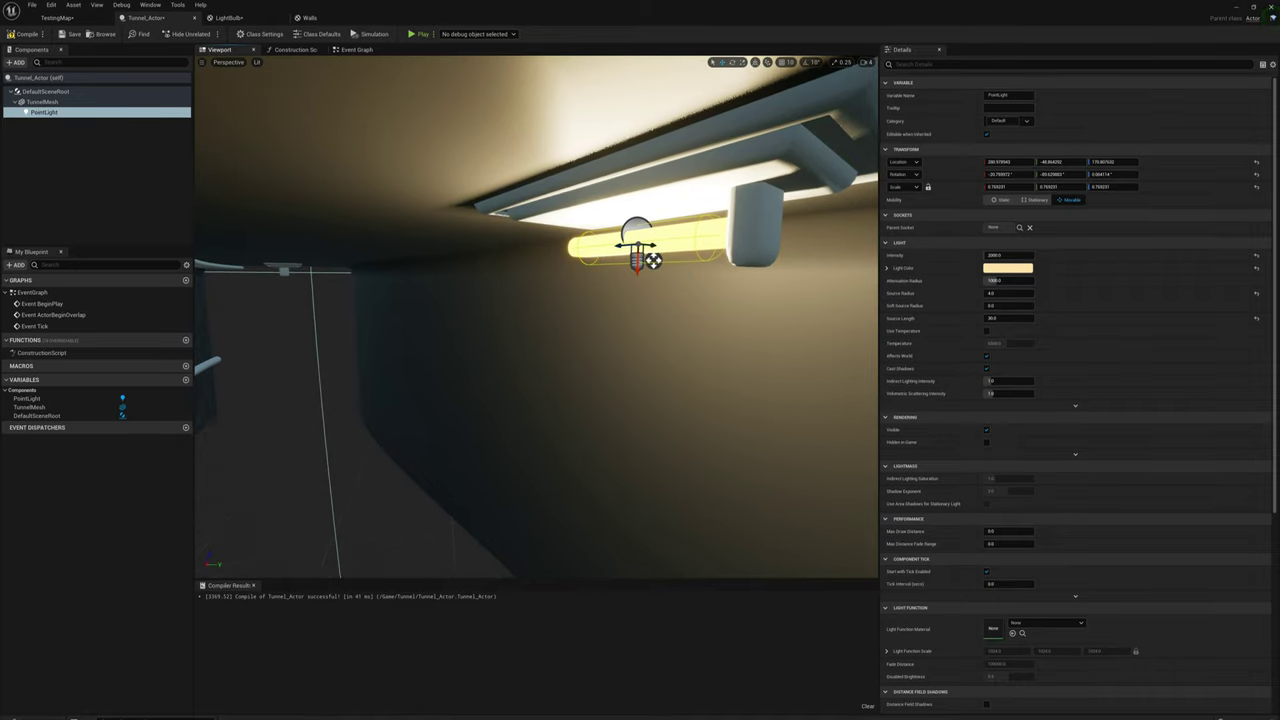
Step: Duplicate the fitted point light and move the copy into the bulb tube of another ceiling fixture
{"action": "key", "text": "ctrl+d"}
{"action": "right_click_drag", "start_coordinate": [592, 319], "coordinate": [540, 322]}
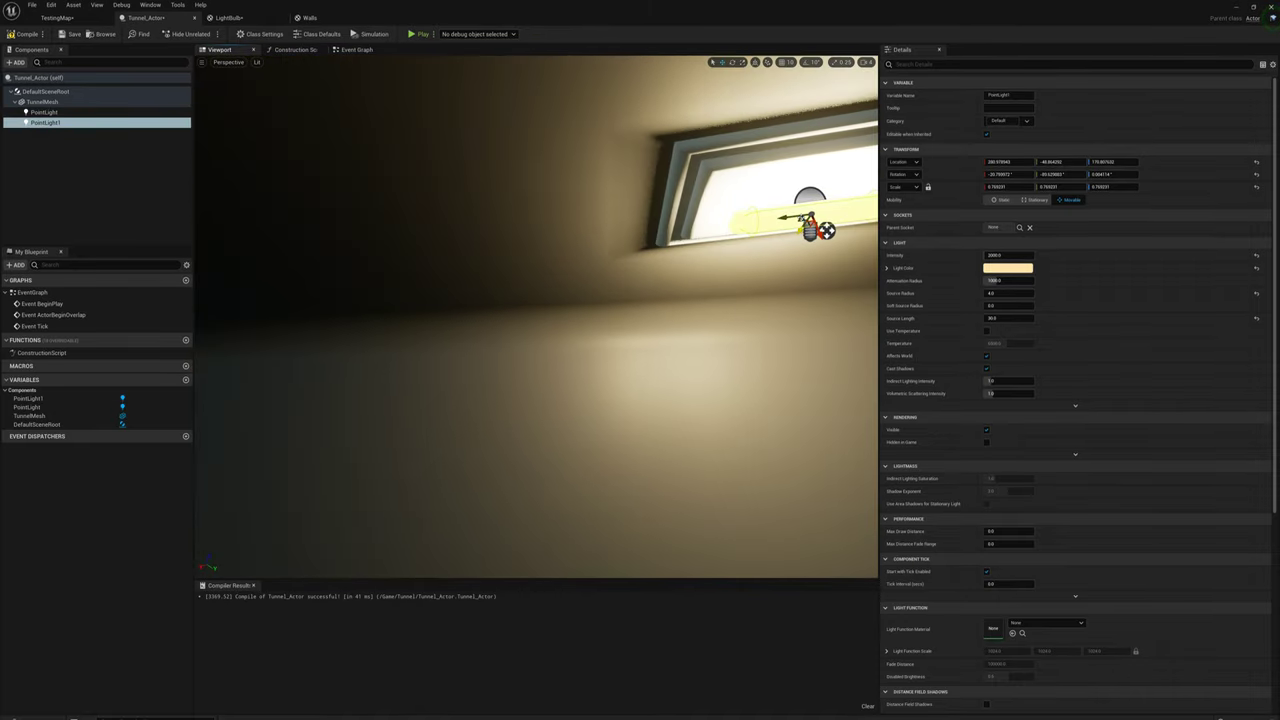
{"action": "left_click_drag", "start_coordinate": [788, 214], "coordinate": [560, 262]}
{"action": "right_click_drag", "start_coordinate": [540, 330], "coordinate": [440, 345]}
{"action": "left_click_drag", "start_coordinate": [585, 298], "coordinate": [367, 192]}
{"action": "right_click_drag", "start_coordinate": [400, 240], "coordinate": [280, 240]}
{"action": "left_click_drag", "start_coordinate": [434, 190], "coordinate": [540, 196]}
{"action": "right_click_drag", "start_coordinate": [540, 230], "coordinate": [765, 250]}
Step: Duplicate the original point light, move the copy to the next unlit fixture farther down the tunnel, and rotate it toward the bulb's direction
{"action": "left_click", "coordinate": [533, 289]}
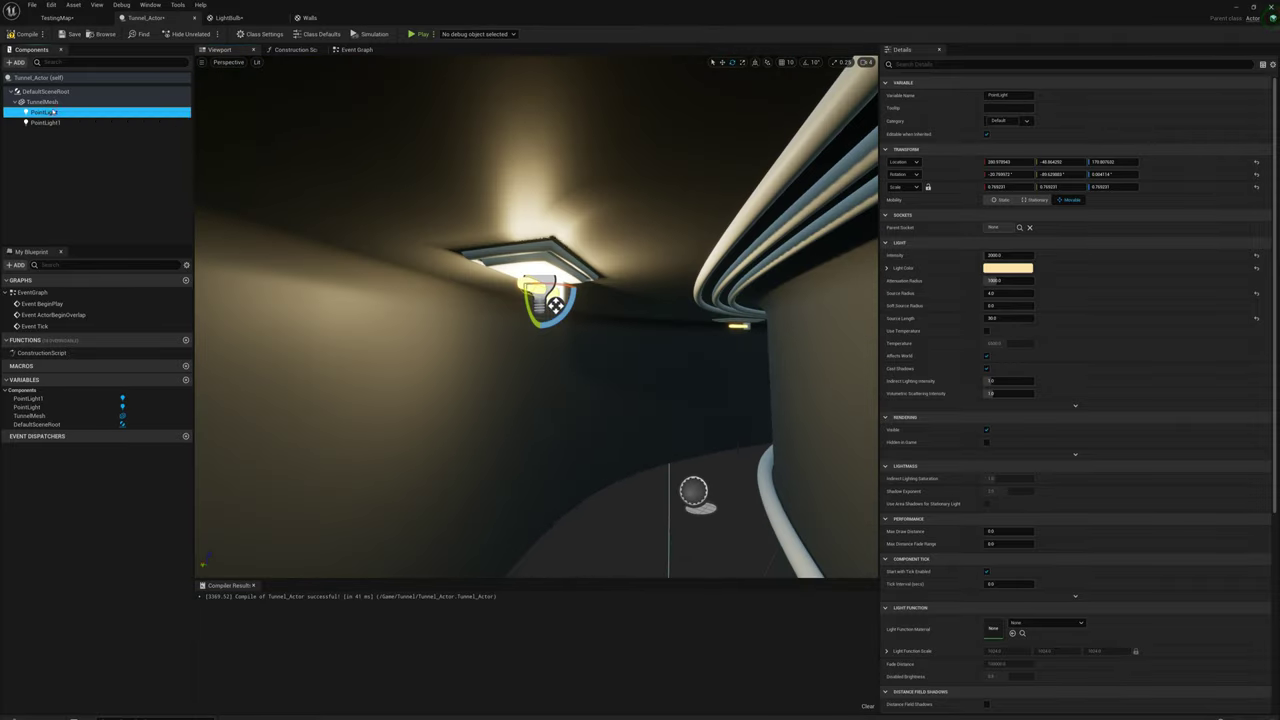
{"action": "right_click_drag", "start_coordinate": [533, 289], "coordinate": [531, 179]}
{"action": "key", "text": "ctrl+d"}
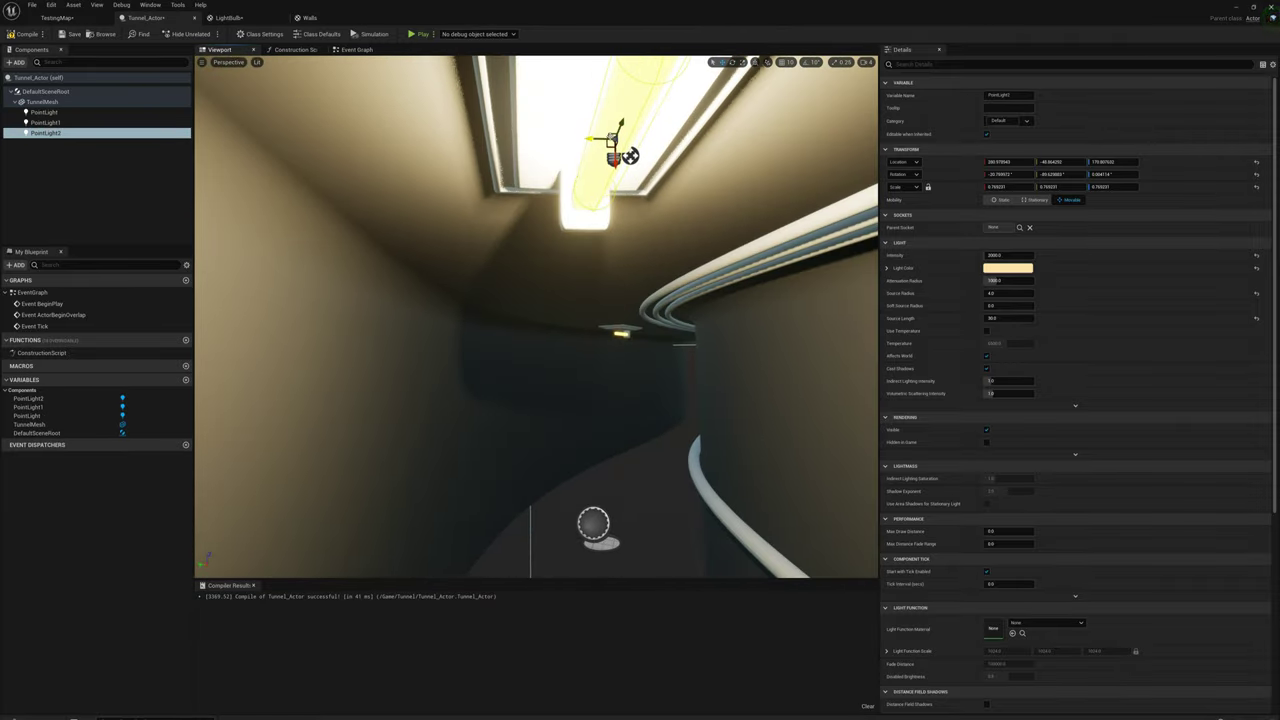
{"action": "left_click_drag", "start_coordinate": [613, 136], "coordinate": [621, 318]}
{"action": "right_click_drag", "start_coordinate": [621, 318], "coordinate": [605, 290]}
{"action": "key", "text": "e"}
{"action": "left_click_drag", "start_coordinate": [603, 288], "coordinate": [578, 275]}
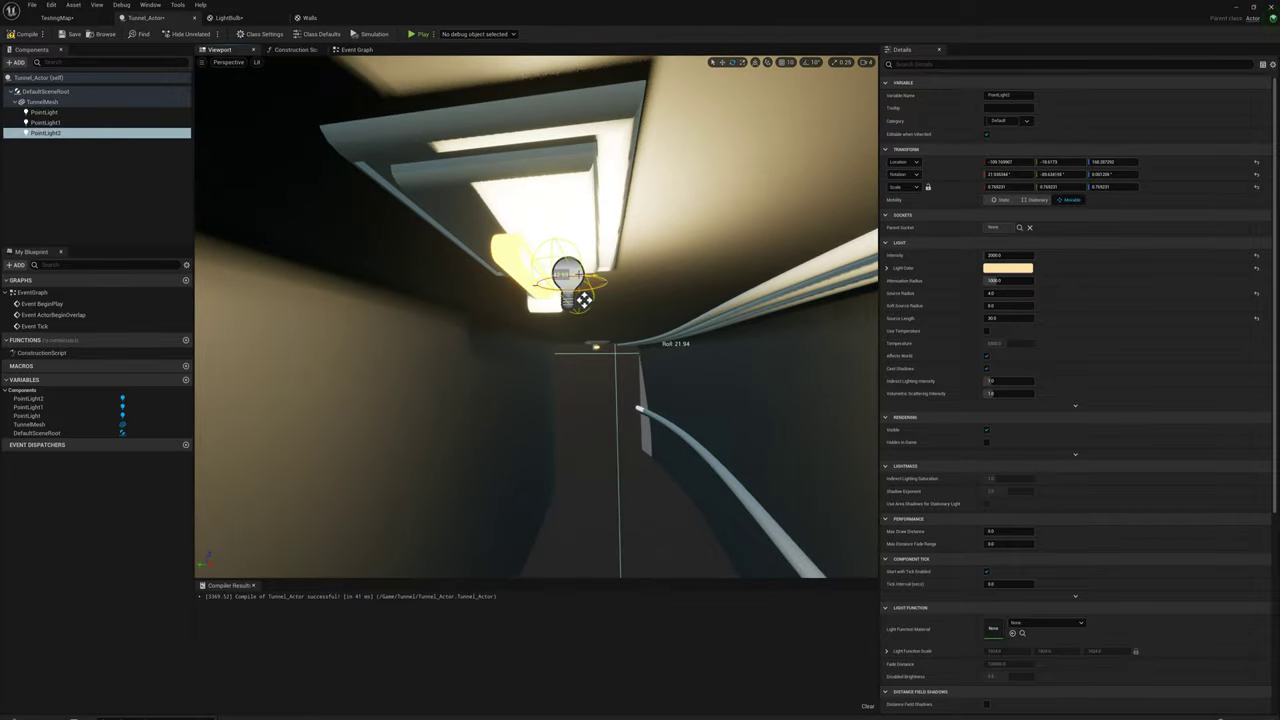
{"action": "right_click_drag", "start_coordinate": [578, 275], "coordinate": [602, 291]}
Step: Shift the third point light into its fixture's bulb tube so the source is centered along it
{"action": "key", "text": "w"}
{"action": "left_click_drag", "start_coordinate": [634, 194], "coordinate": [562, 180]}
{"action": "key", "text": "e"}
{"action": "key", "text": "w"}
{"action": "right_click_drag", "start_coordinate": [562, 180], "coordinate": [502, 268]}
{"action": "left_click_drag", "start_coordinate": [500, 268], "coordinate": [492, 262]}
Step: Duplicate the third point light to the fixture at the tunnel's far end, then rotate and center it in the bulb tube
{"action": "key", "text": "ctrl+d"}
{"action": "right_click_drag", "start_coordinate": [492, 262], "coordinate": [628, 282]}
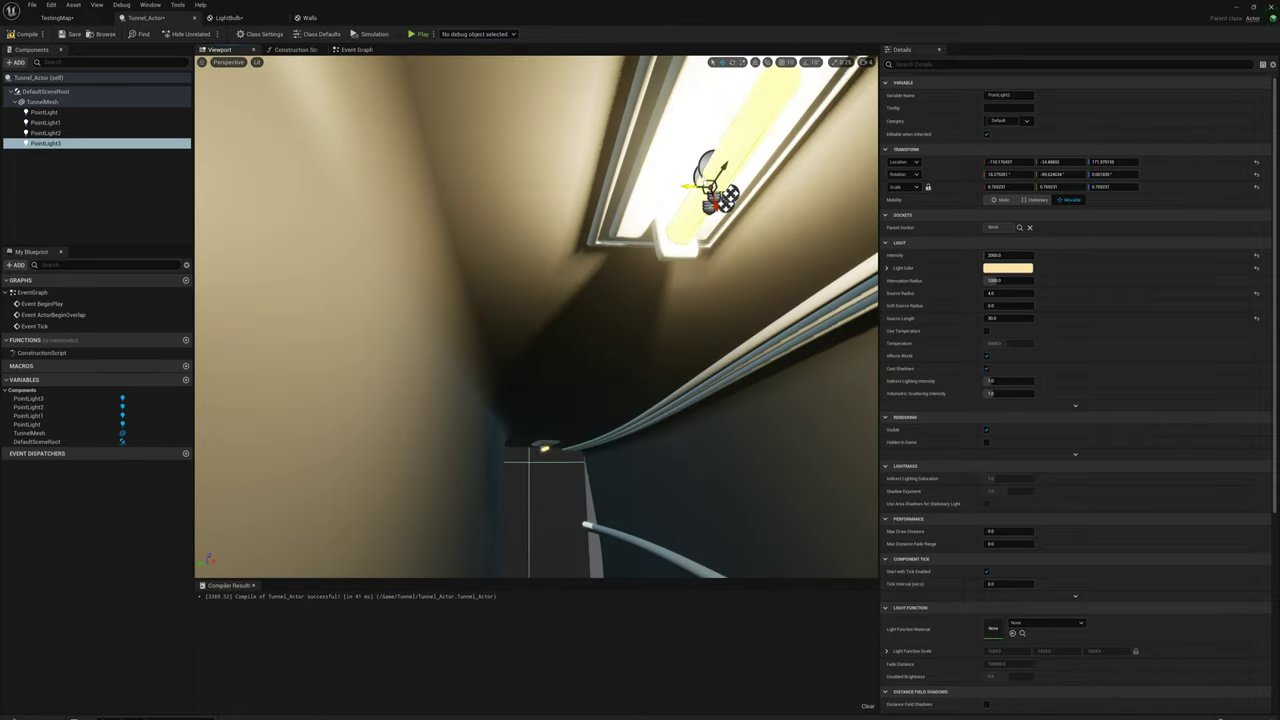
{"action": "left_click_drag", "start_coordinate": [714, 203], "coordinate": [556, 452]}
{"action": "right_click_drag", "start_coordinate": [556, 452], "coordinate": [590, 350]}
{"action": "key", "text": "e"}
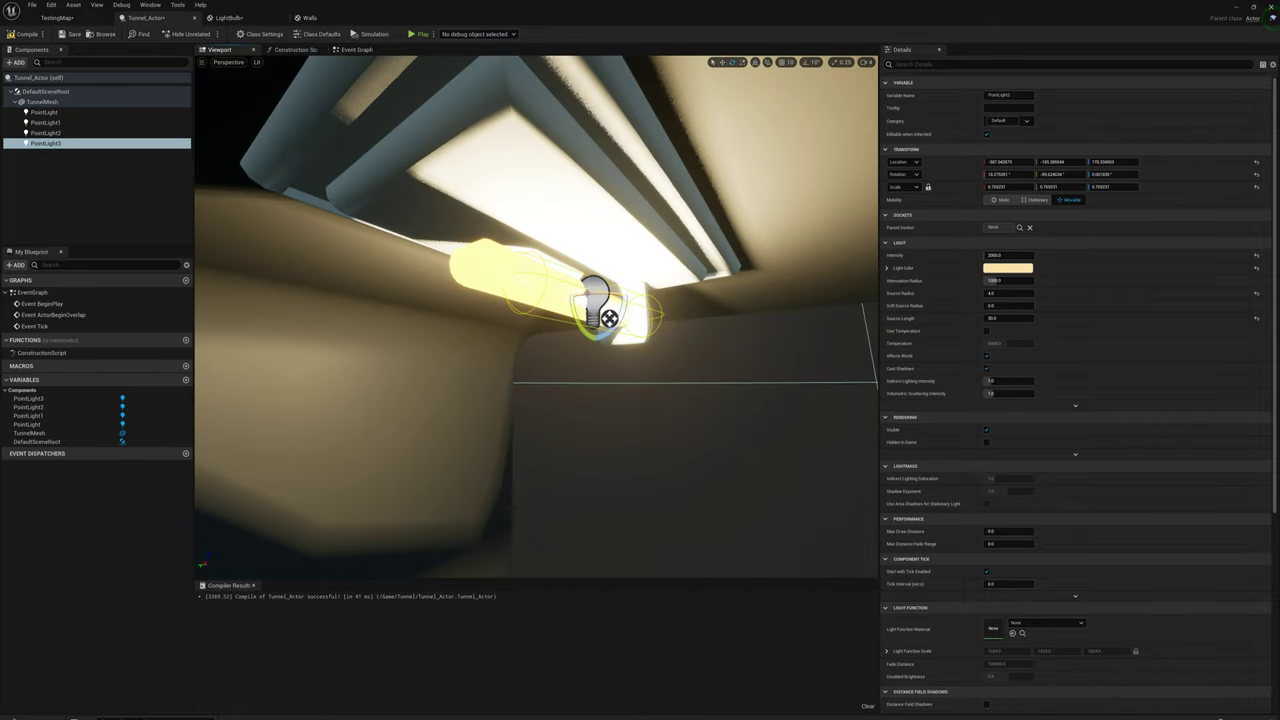
{"action": "right_click_drag", "start_coordinate": [587, 293], "coordinate": [600, 335]}
{"action": "left_click_drag", "start_coordinate": [600, 335], "coordinate": [578, 338]}
{"action": "key", "text": "w"}
{"action": "right_click_drag", "start_coordinate": [578, 338], "coordinate": [640, 350]}
{"action": "left_click_drag", "start_coordinate": [452, 333], "coordinate": [438, 331]}
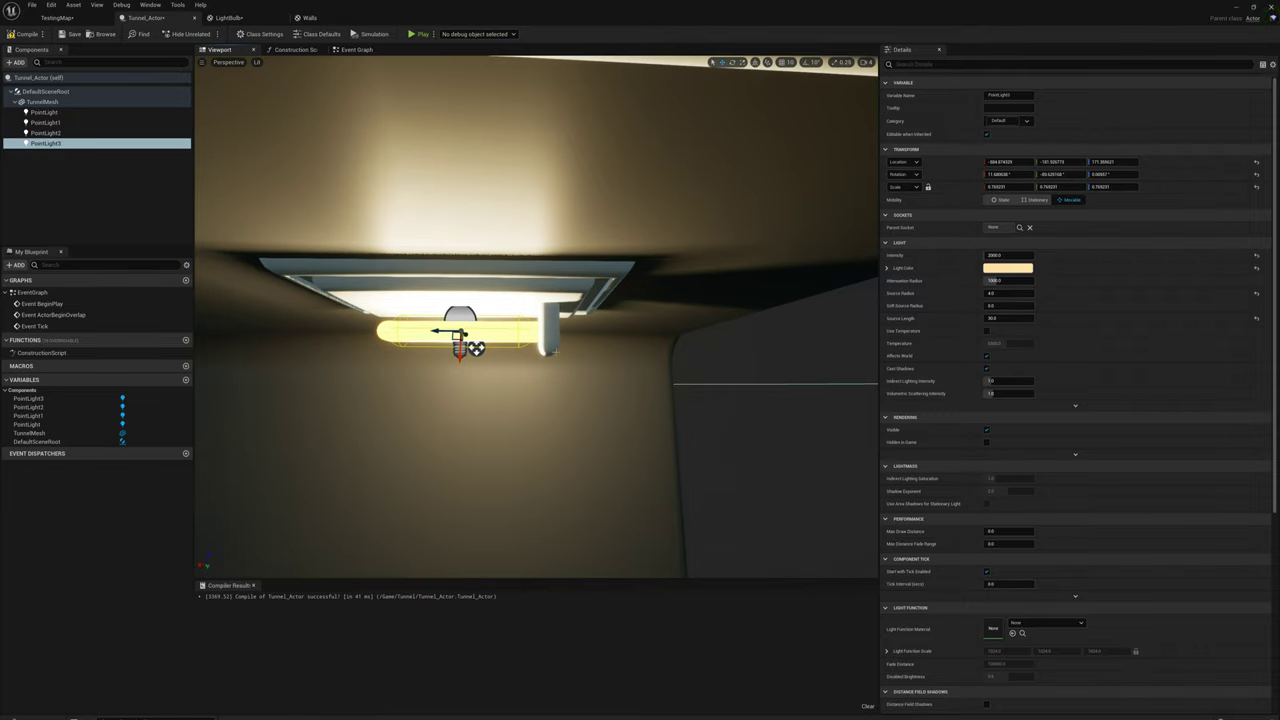
Step: Compile the tunnel blueprint and view the fully lit tunnel around the character in the TestingMap level
{"action": "left_click", "coordinate": [556, 351]}
{"action": "right_click_drag", "start_coordinate": [556, 351], "coordinate": [650, 360]}
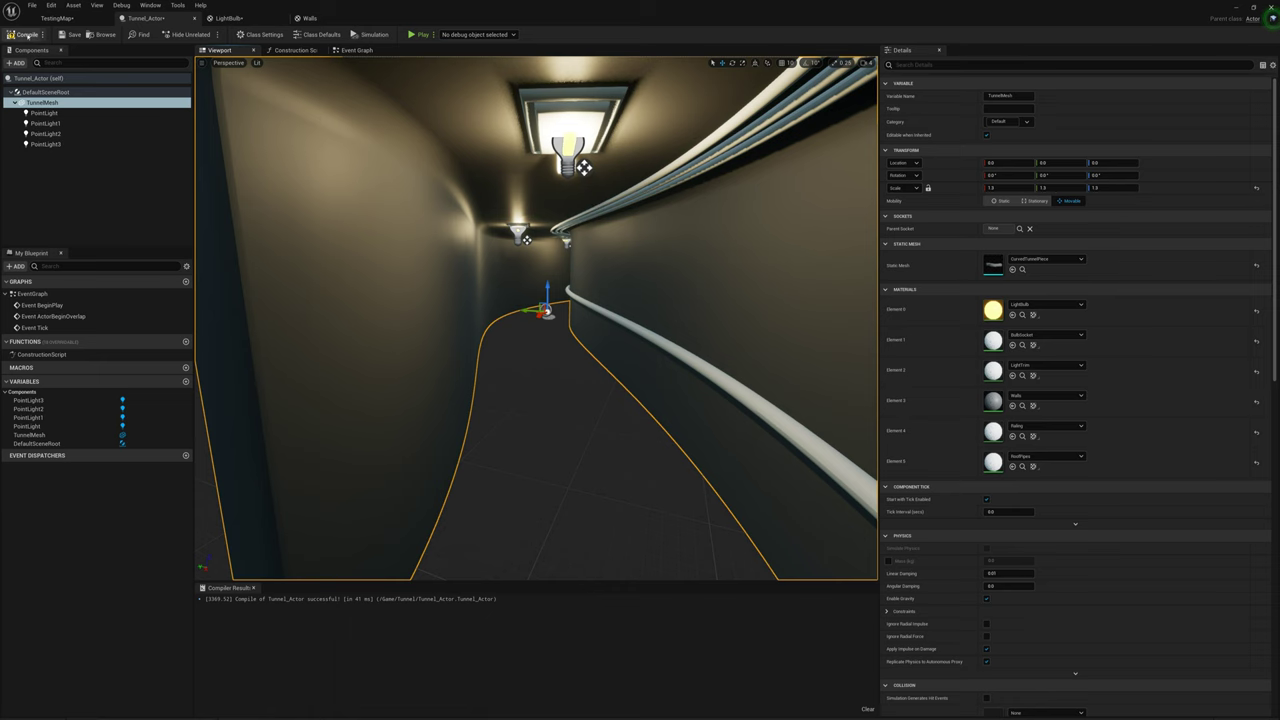
{"action": "left_click", "coordinate": [62, 19]}
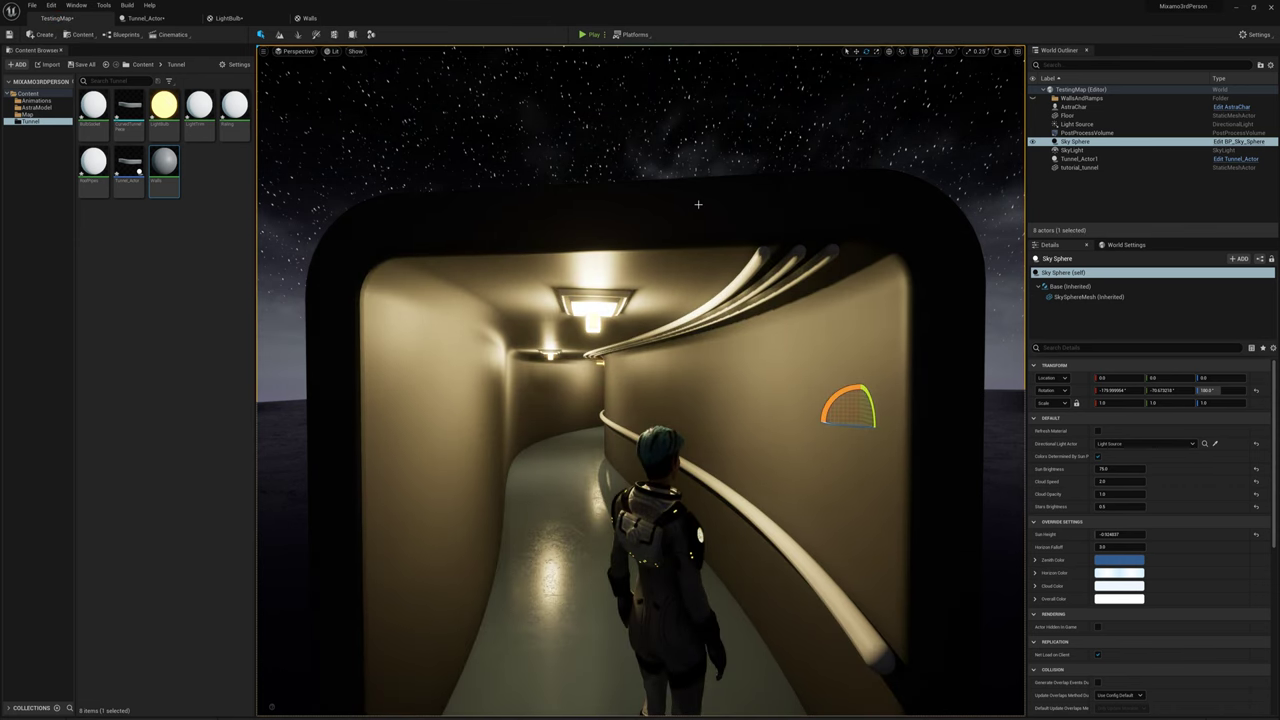
{"action": "key", "text": "w"}
{"action": "right_click_drag", "start_coordinate": [697, 205], "coordinate": [660, 238]}
{"action": "key", "text": "s"}
{"action": "right_click_drag", "start_coordinate": [634, 378], "coordinate": [735, 140]}
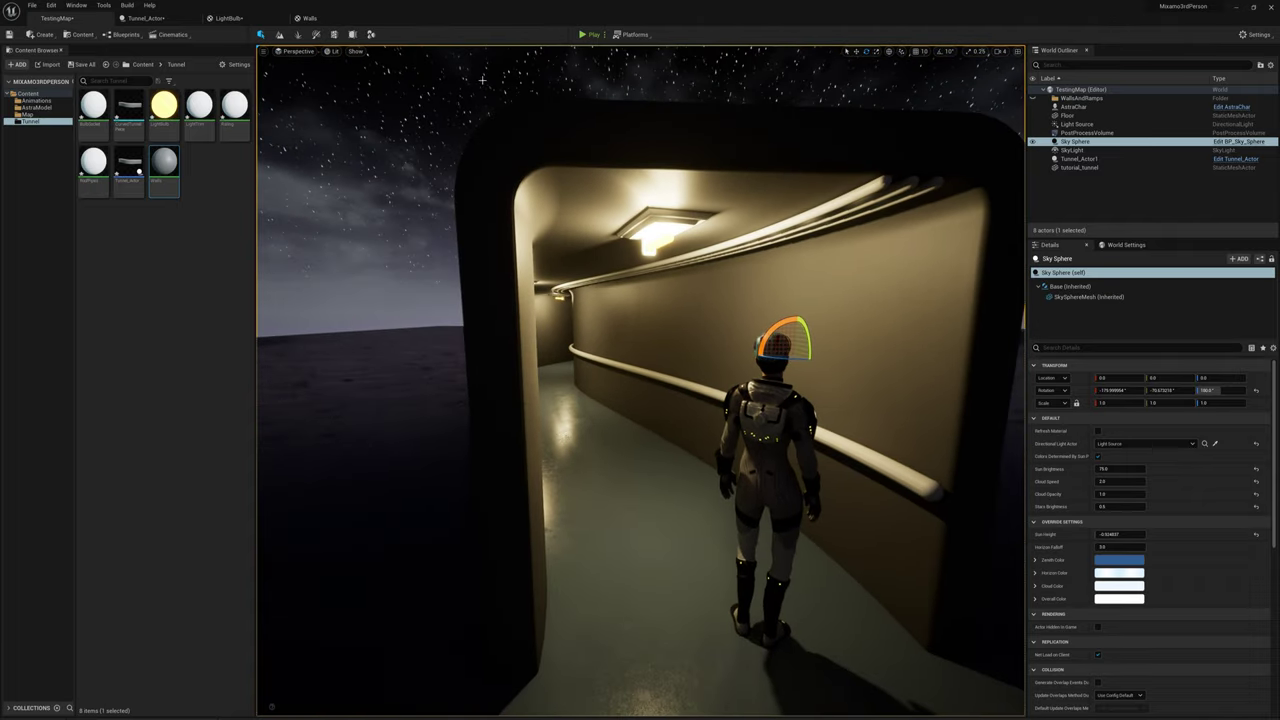
Step: Playtest the level by walking the character through the tunnel to check the lighting, then end the session
{"action": "left_click", "coordinate": [584, 34]}
{"action": "key", "text": "w"}
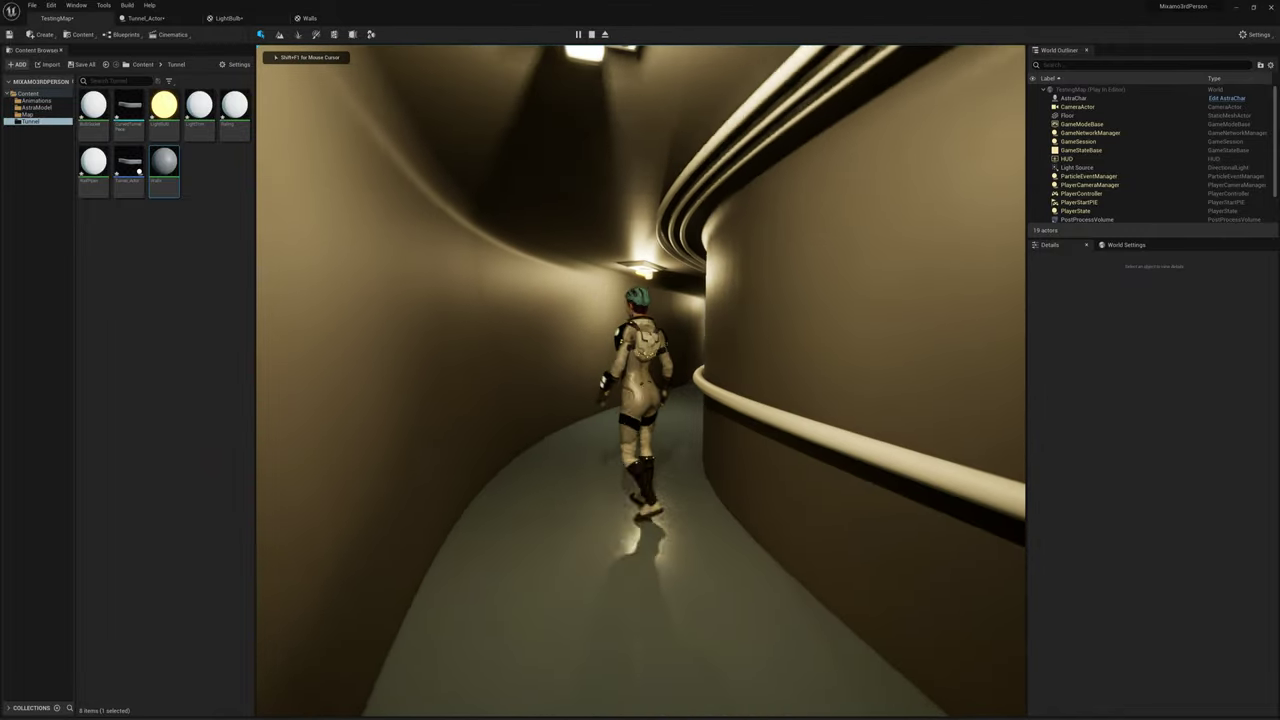
{"action": "key", "text": "w"}
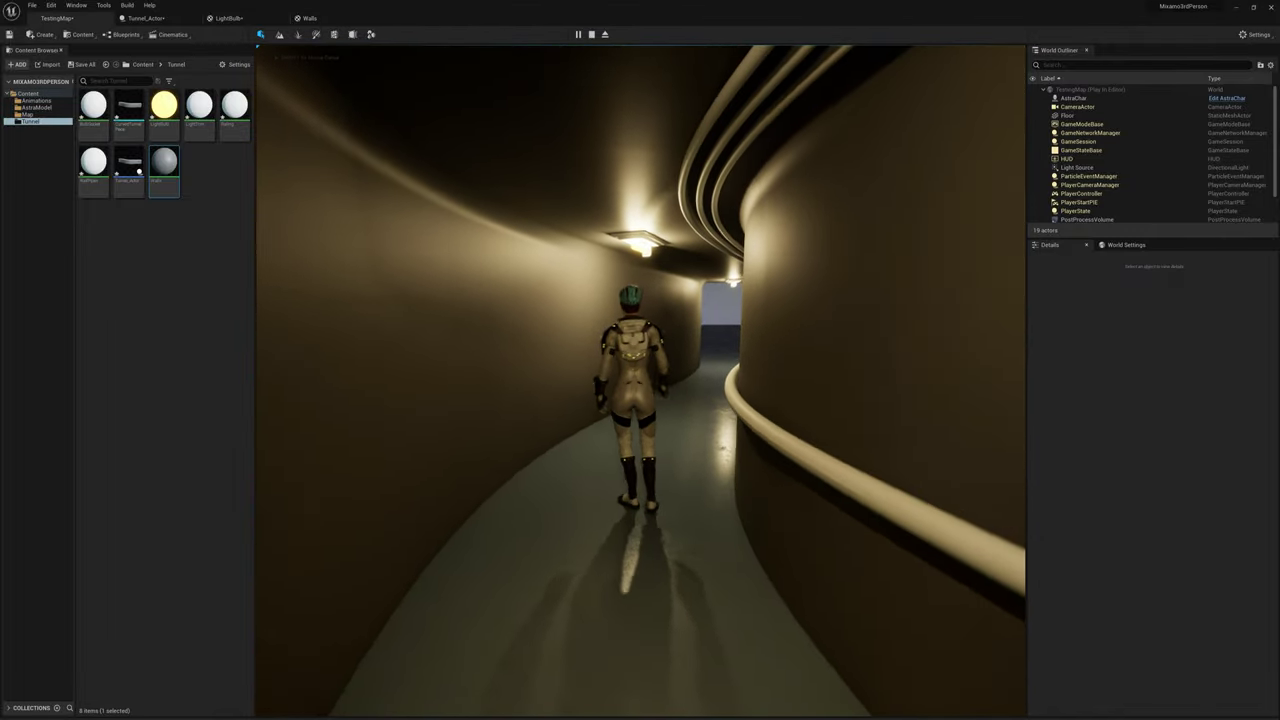
{"action": "key", "text": "s"}
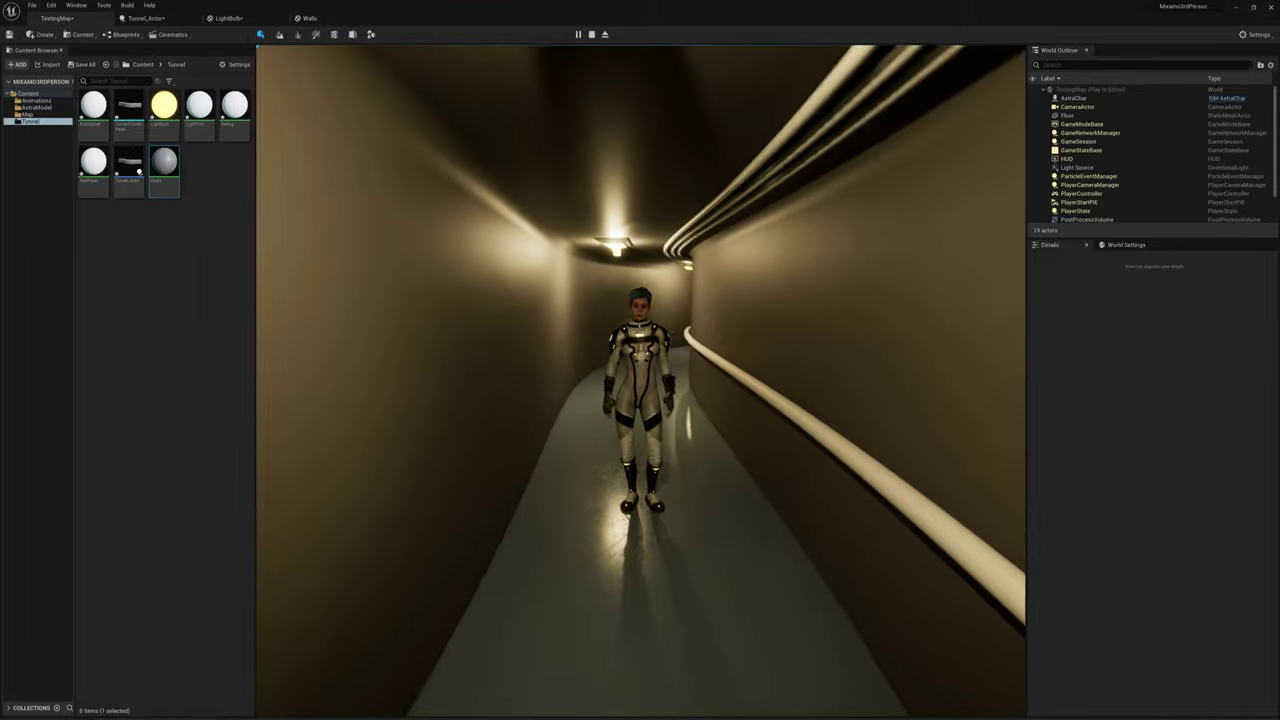
{"action": "key", "text": "w"}
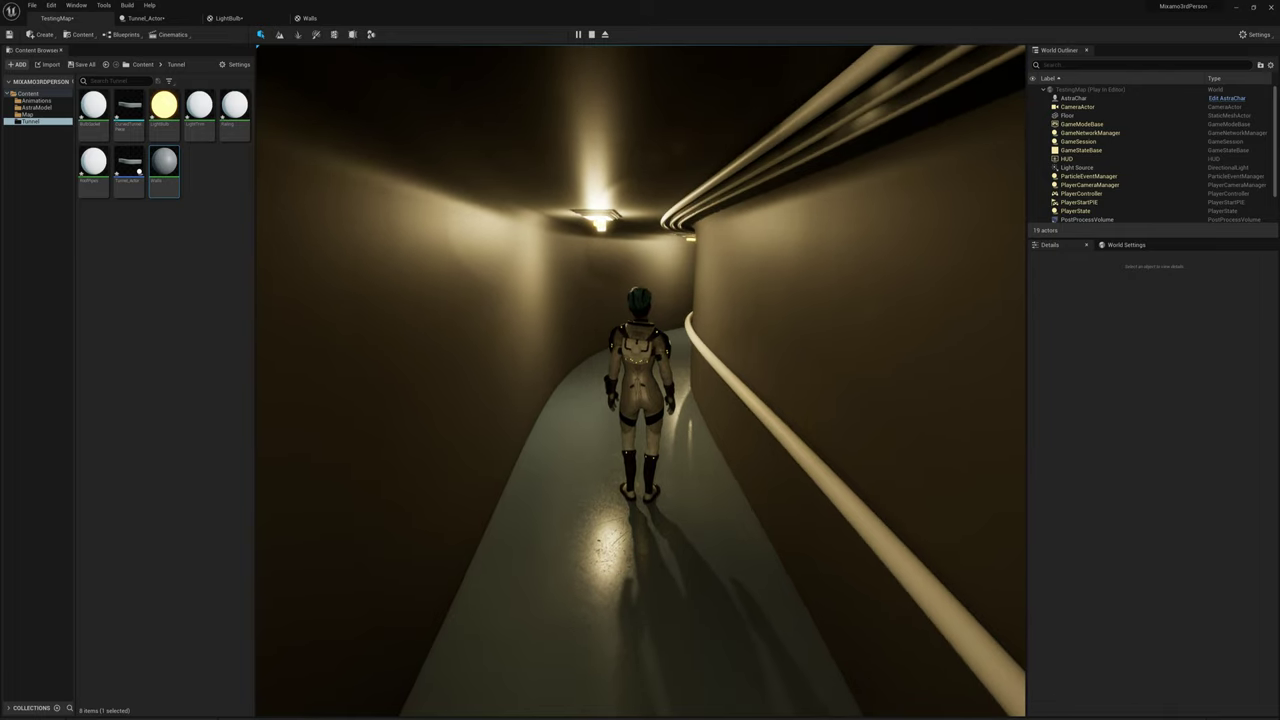
{"action": "key", "text": "w"}
{"action": "key", "text": "w"}
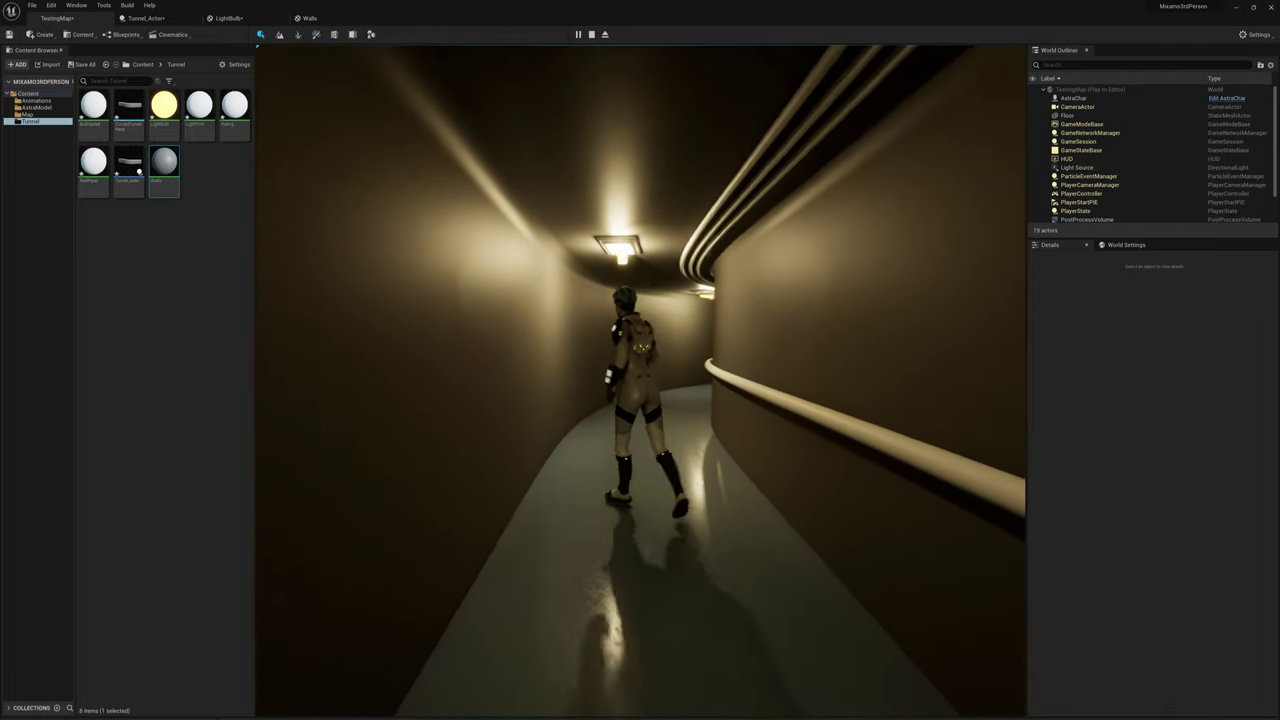
{"action": "key", "text": "Escape"}
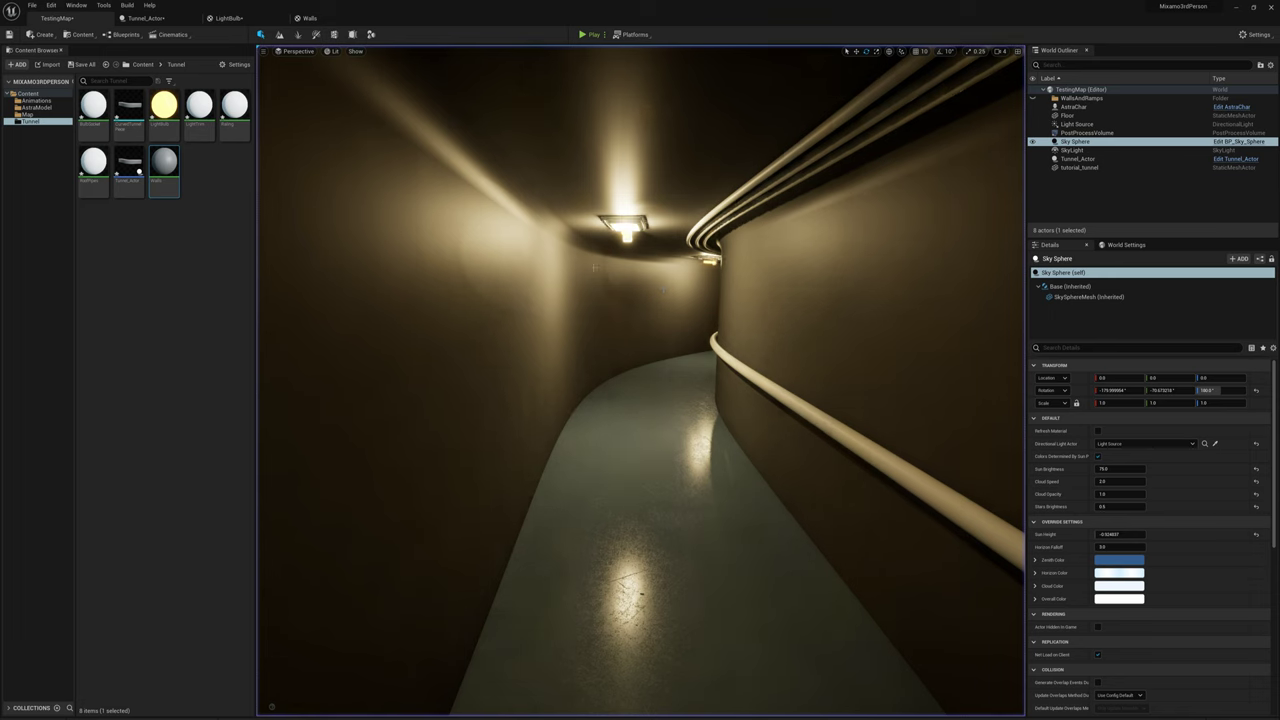
Step: Open the Raling material and connect a constant with value 1 to its Metallic input
{"action": "double_click", "coordinate": [230, 106]}
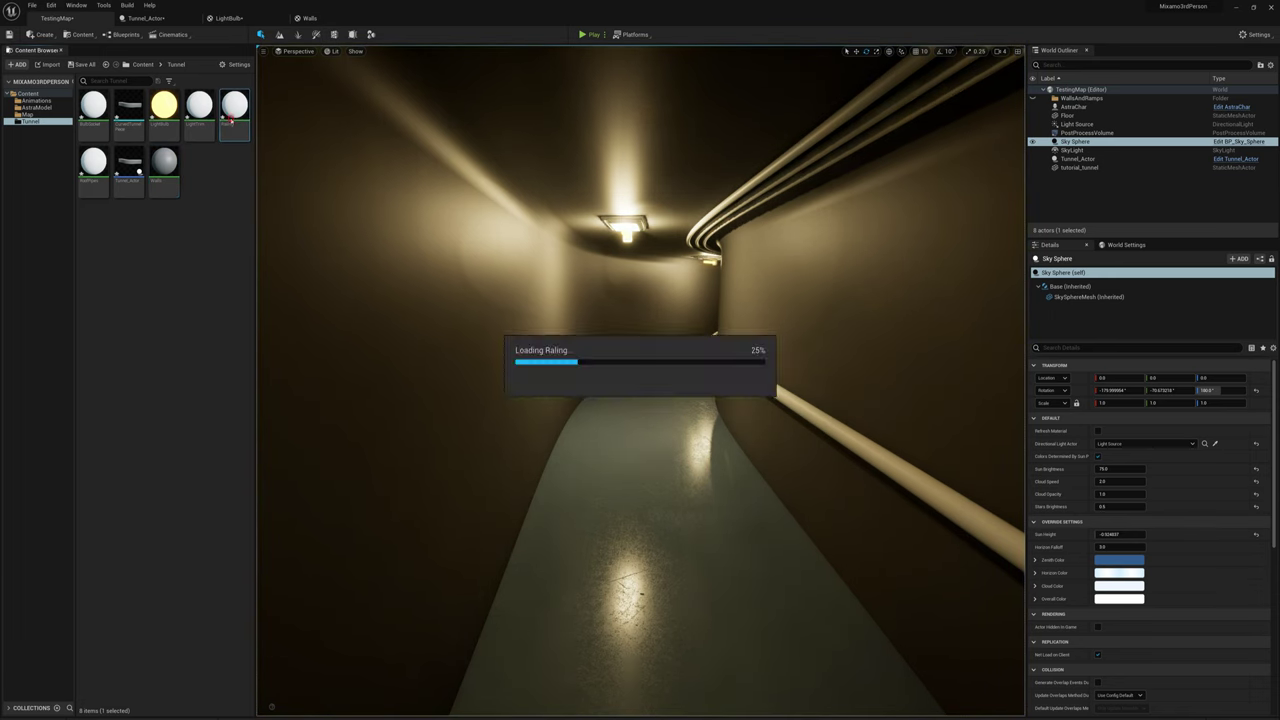
{"action": "left_click_drag", "start_coordinate": [804, 203], "coordinate": [922, 214]}
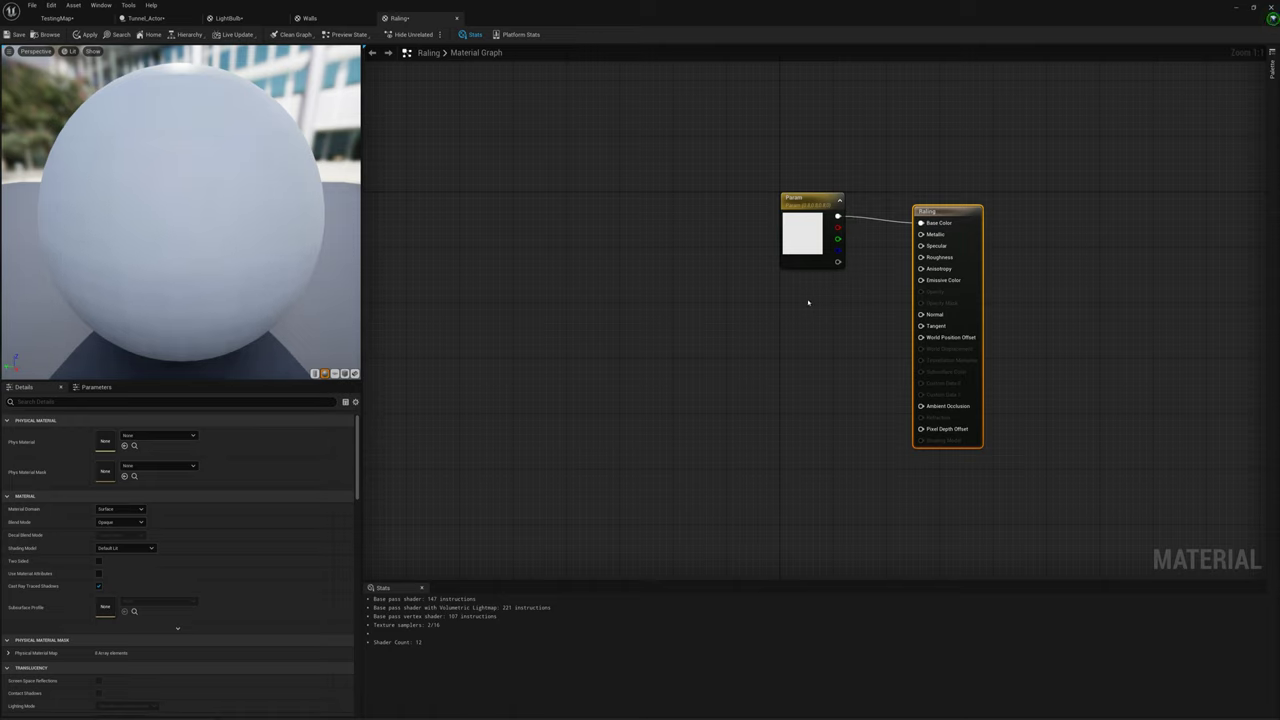
{"action": "left_click", "coordinate": [808, 302]}
{"action": "left_click_drag", "start_coordinate": [822, 317], "coordinate": [932, 234]}
{"action": "left_click", "coordinate": [123, 434]}
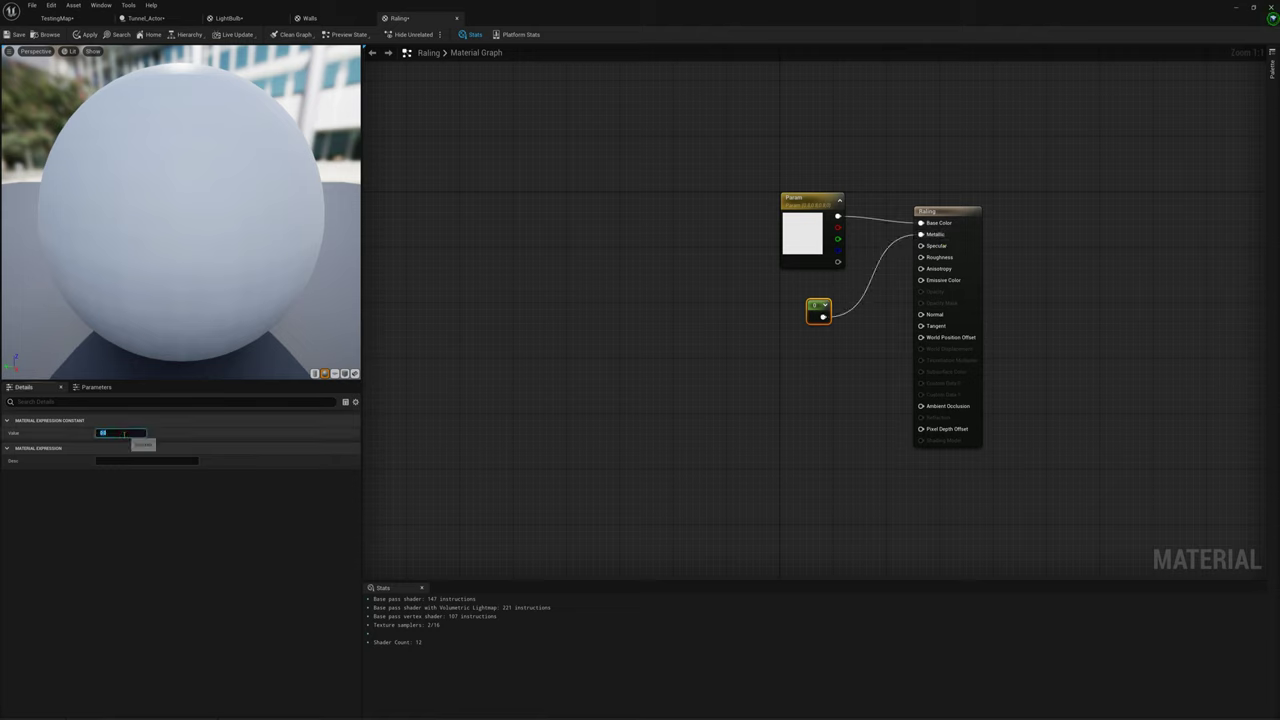
{"action": "type", "text": "1"}
{"action": "key", "text": "Return"}
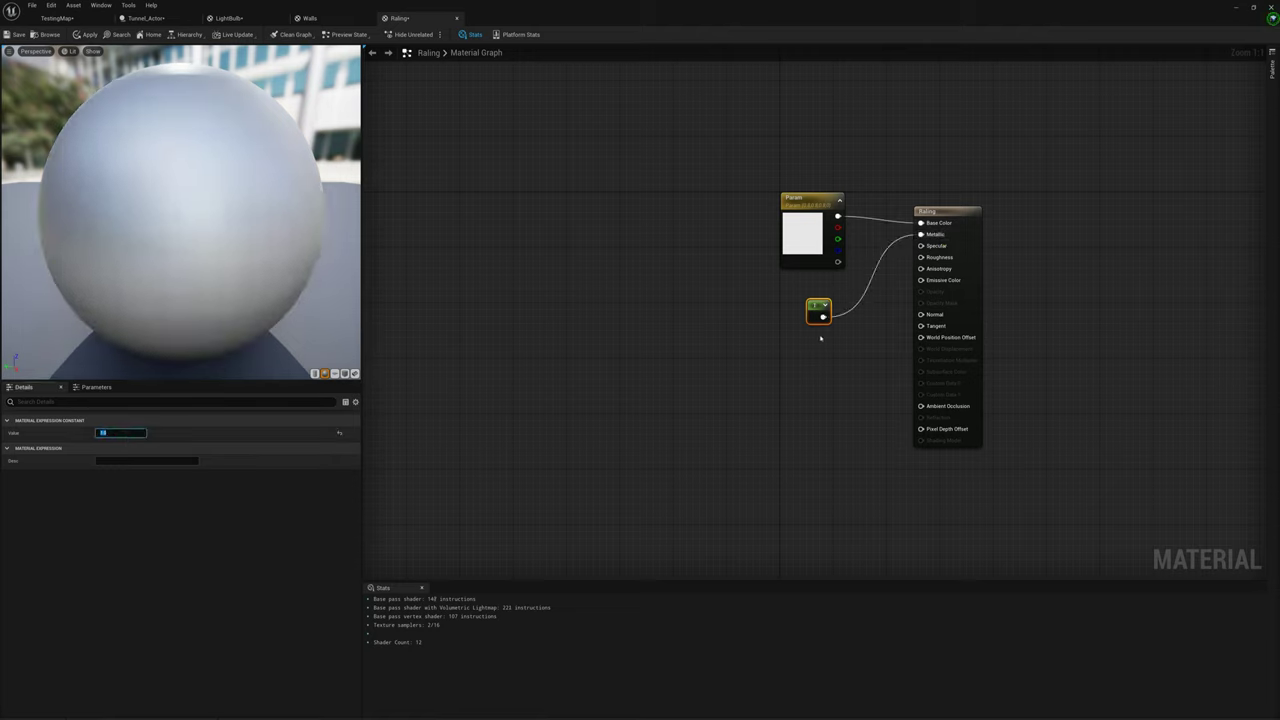
Step: Connect a constant of 0.1 to the Raling material's Roughness, apply the material, and return to the TestingMap level
{"action": "left_click", "coordinate": [818, 345]}
{"action": "left_click", "coordinate": [812, 349]}
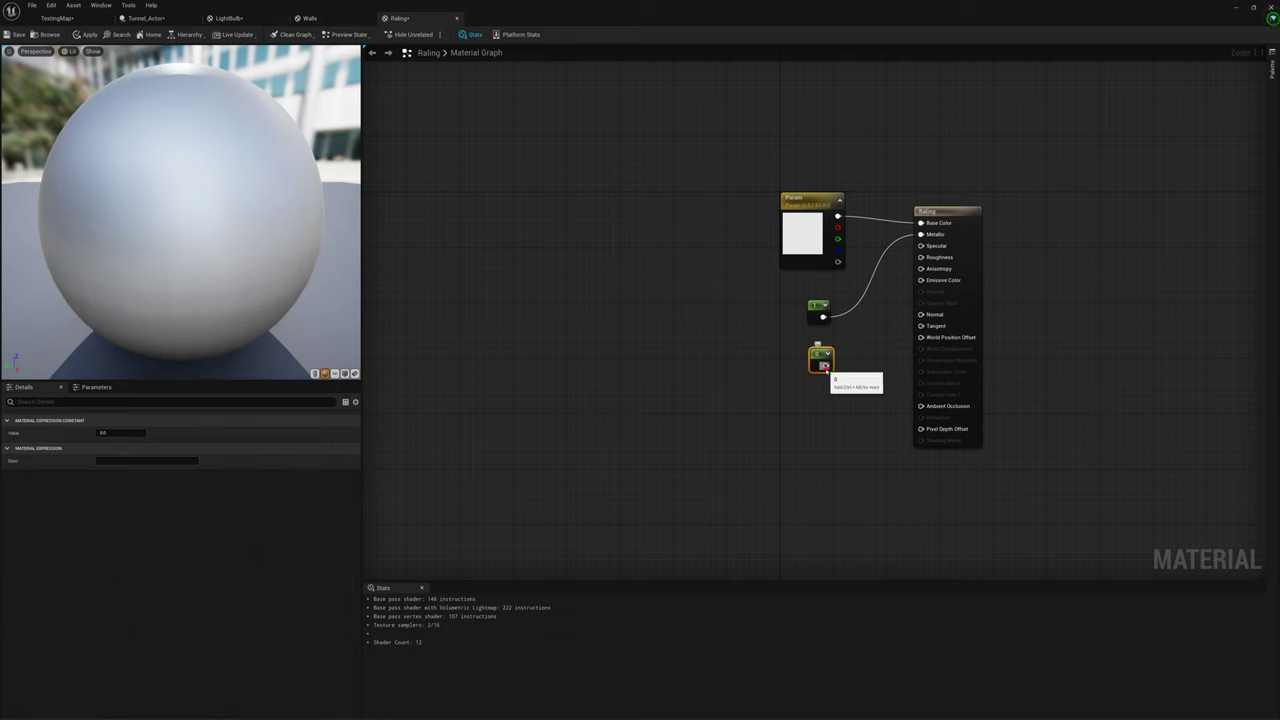
{"action": "left_click_drag", "start_coordinate": [825, 365], "coordinate": [925, 258]}
{"action": "left_click", "coordinate": [120, 432]}
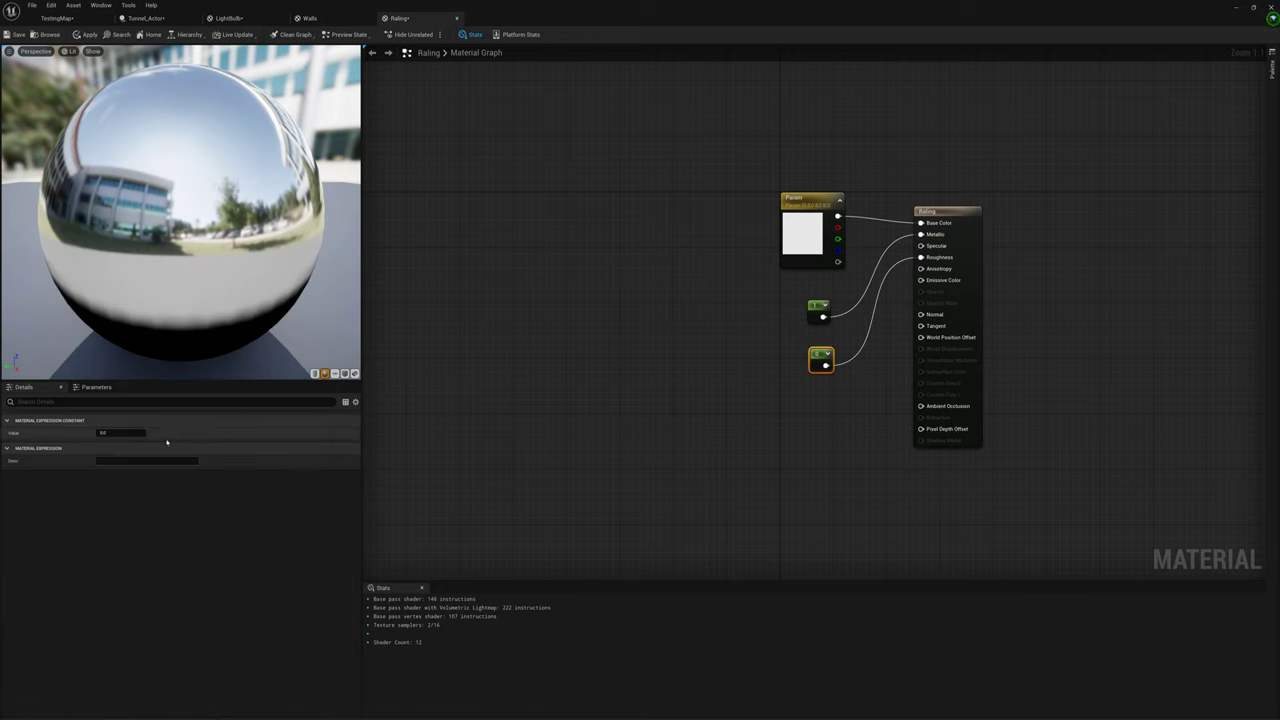
{"action": "type", "text": "0.1"}
{"action": "key", "text": "Return"}
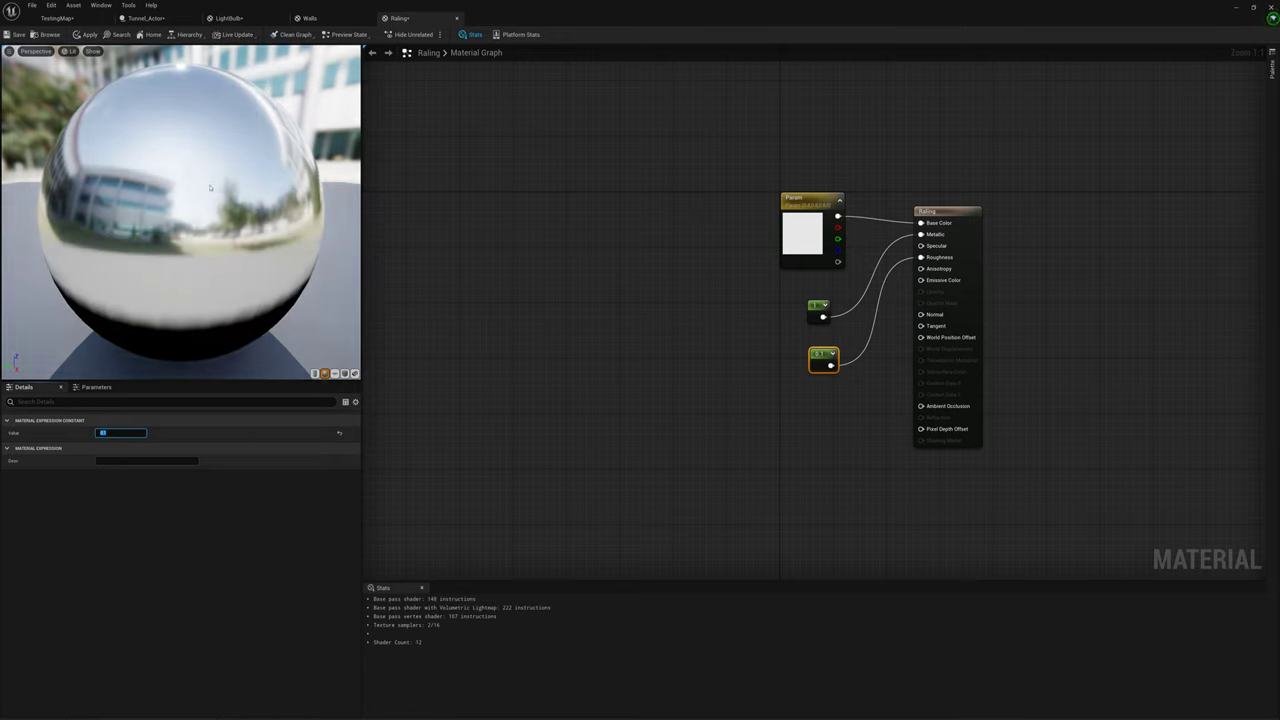
{"action": "left_click", "coordinate": [88, 35]}
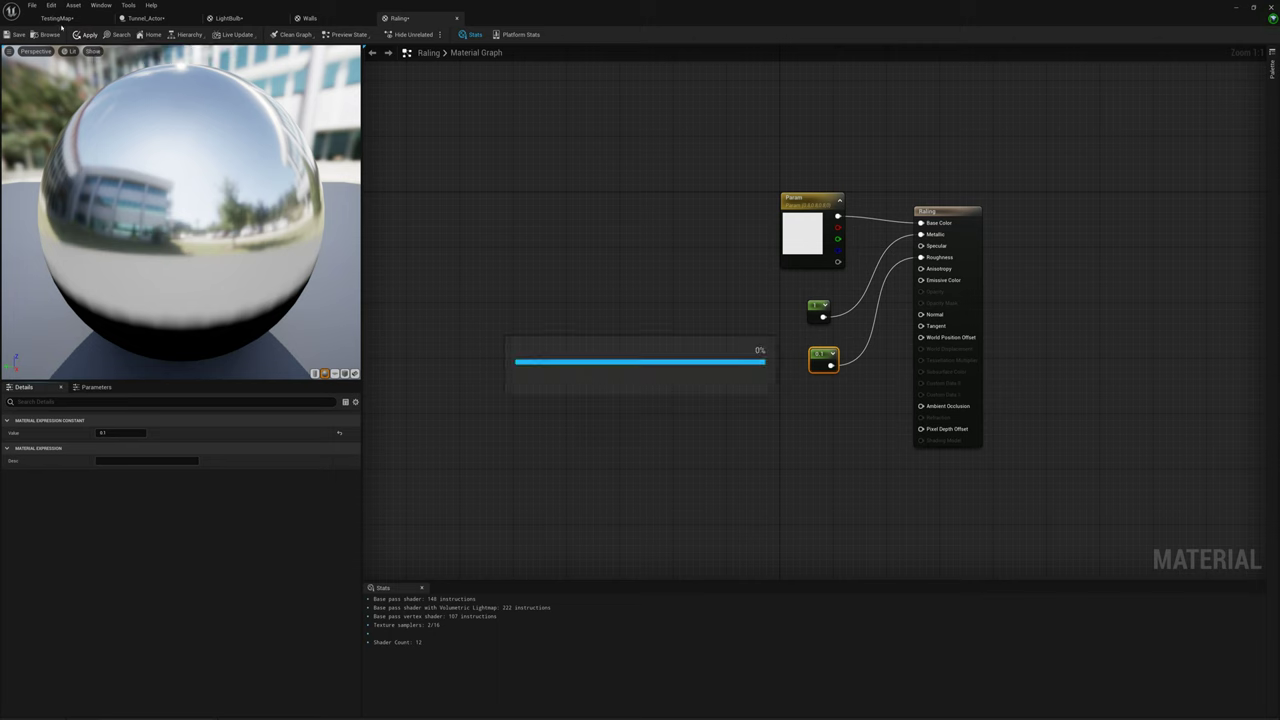
{"action": "left_click", "coordinate": [57, 18]}
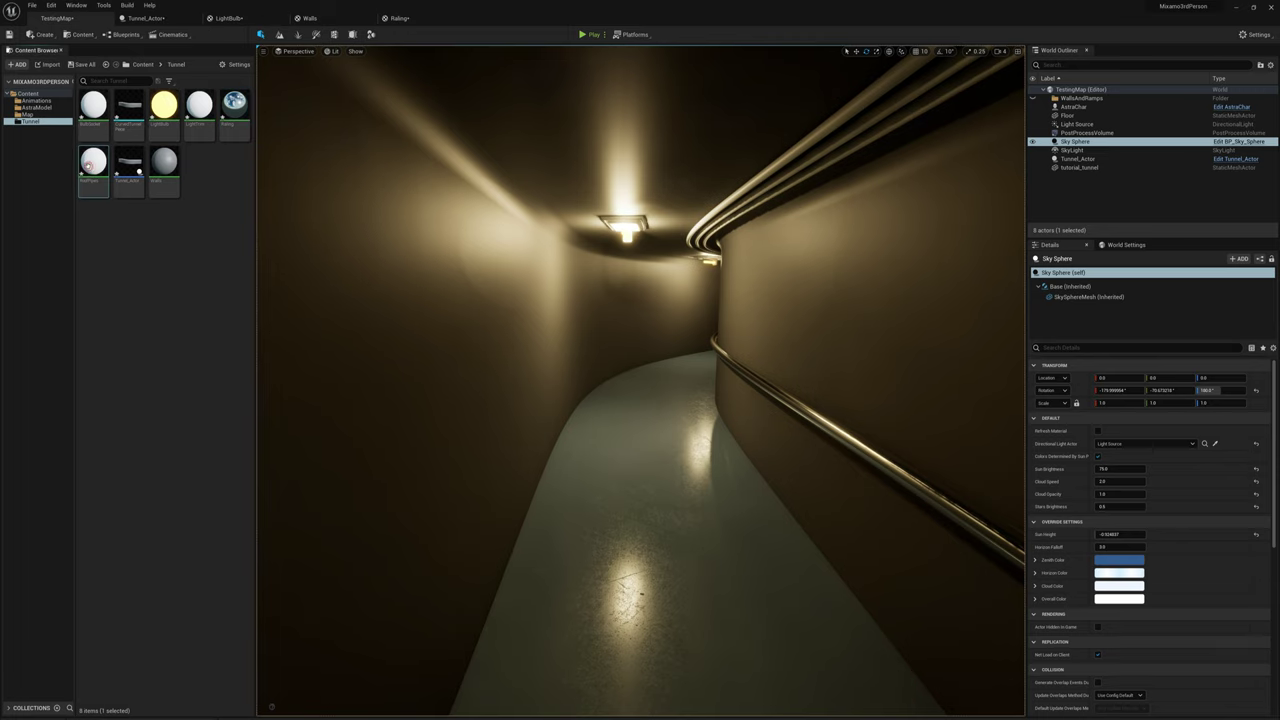
Step: Open the RoofPipes material and connect a constant with value 1 to its Metallic input
{"action": "double_click", "coordinate": [92, 160]}
{"action": "left_click_drag", "start_coordinate": [806, 212], "coordinate": [1000, 214]}
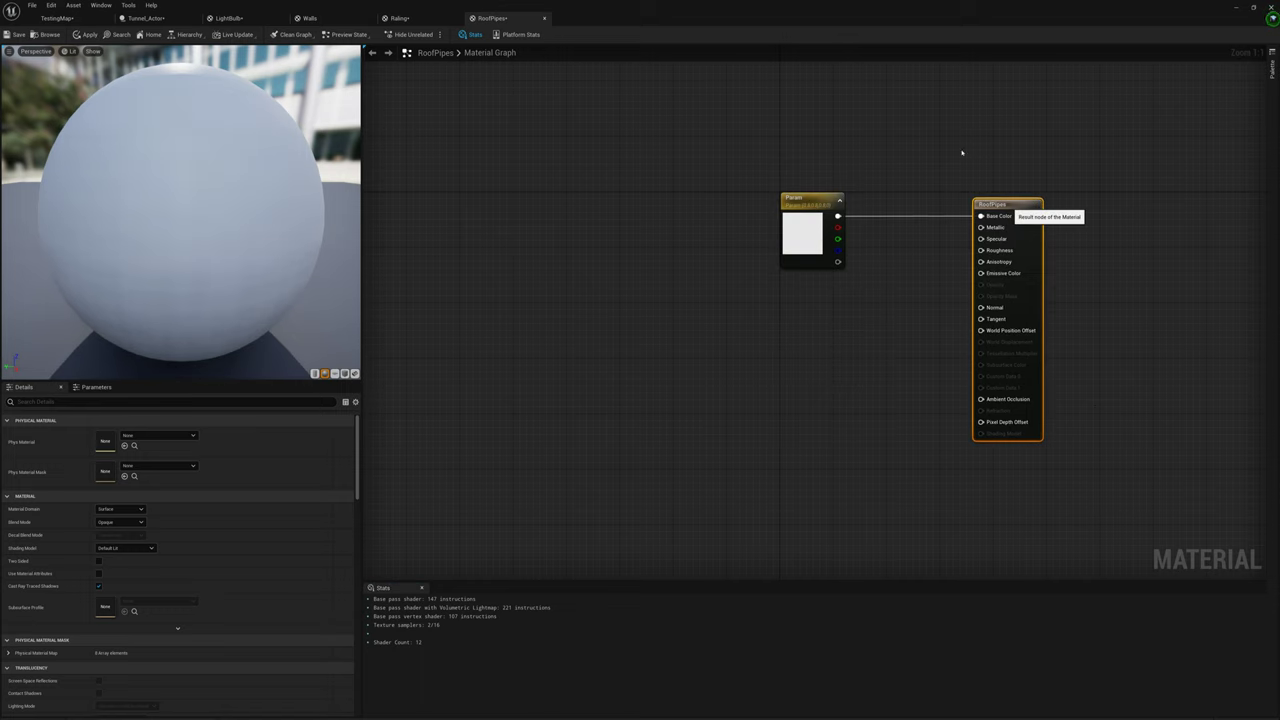
{"action": "right_click_drag", "start_coordinate": [895, 240], "coordinate": [761, 248]}
{"action": "left_click", "coordinate": [681, 297]}
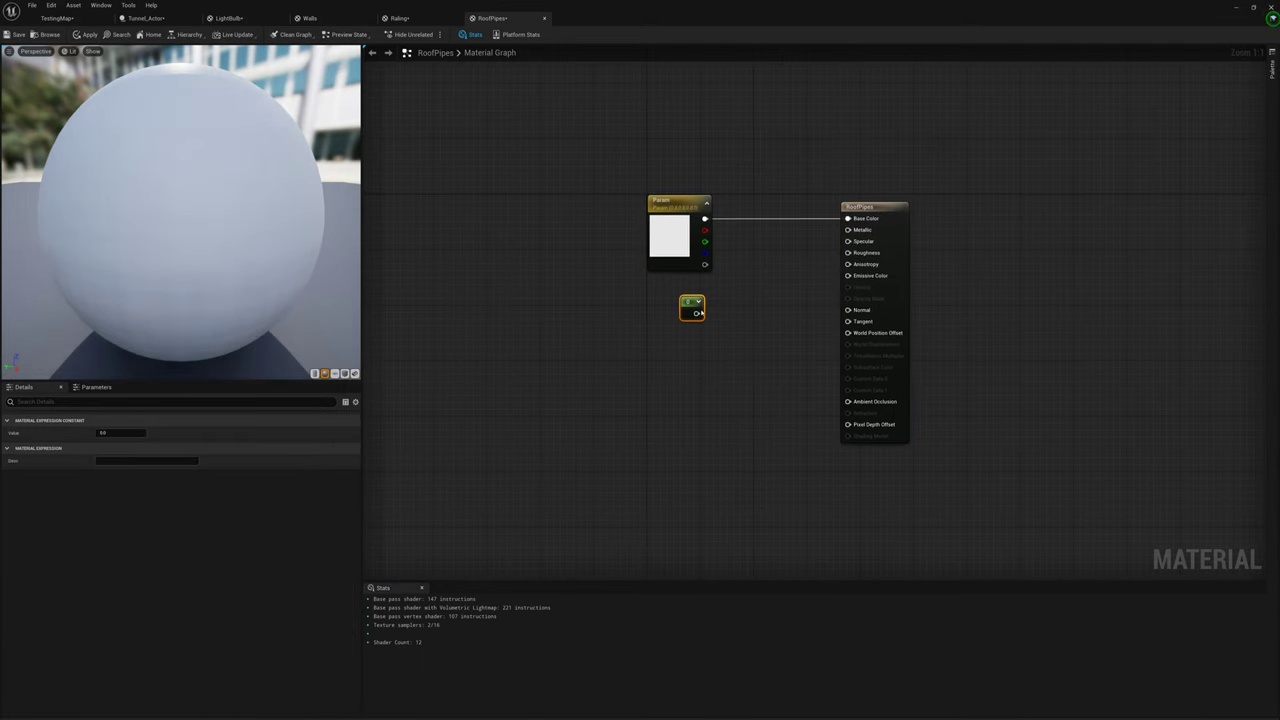
{"action": "left_click_drag", "start_coordinate": [697, 313], "coordinate": [848, 229]}
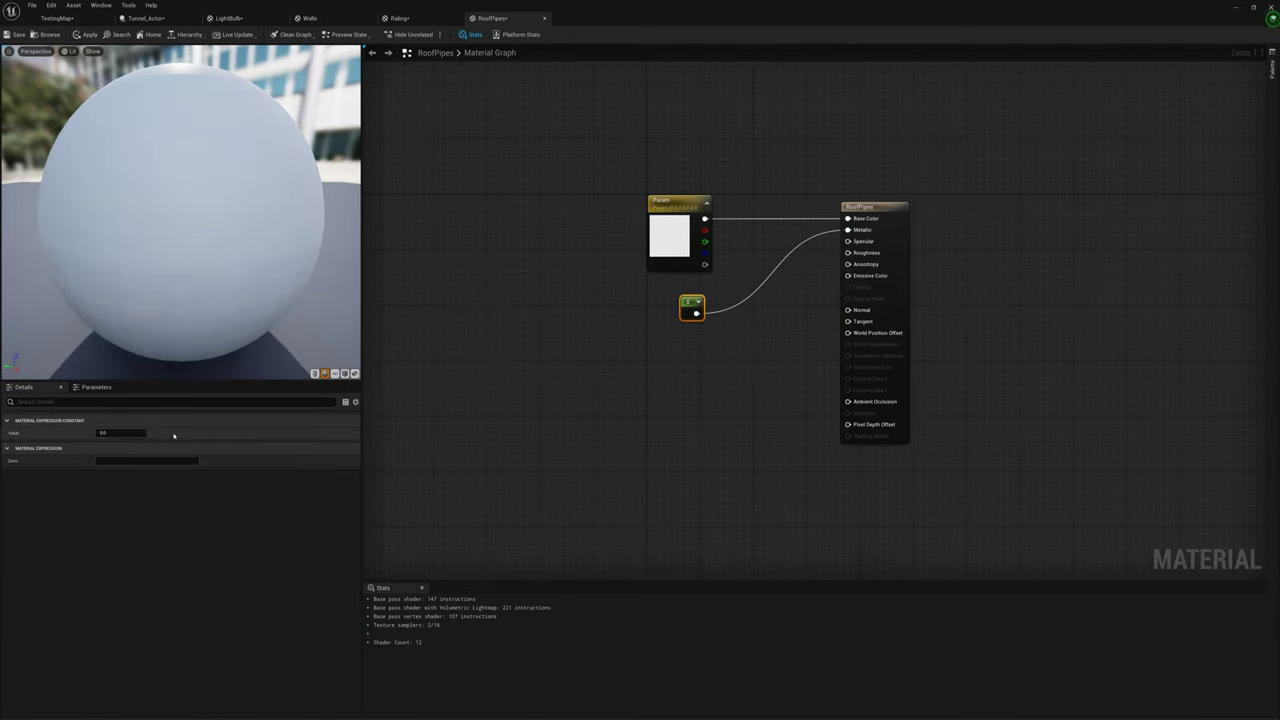
{"action": "type", "text": "1"}
{"action": "key", "text": "Return"}
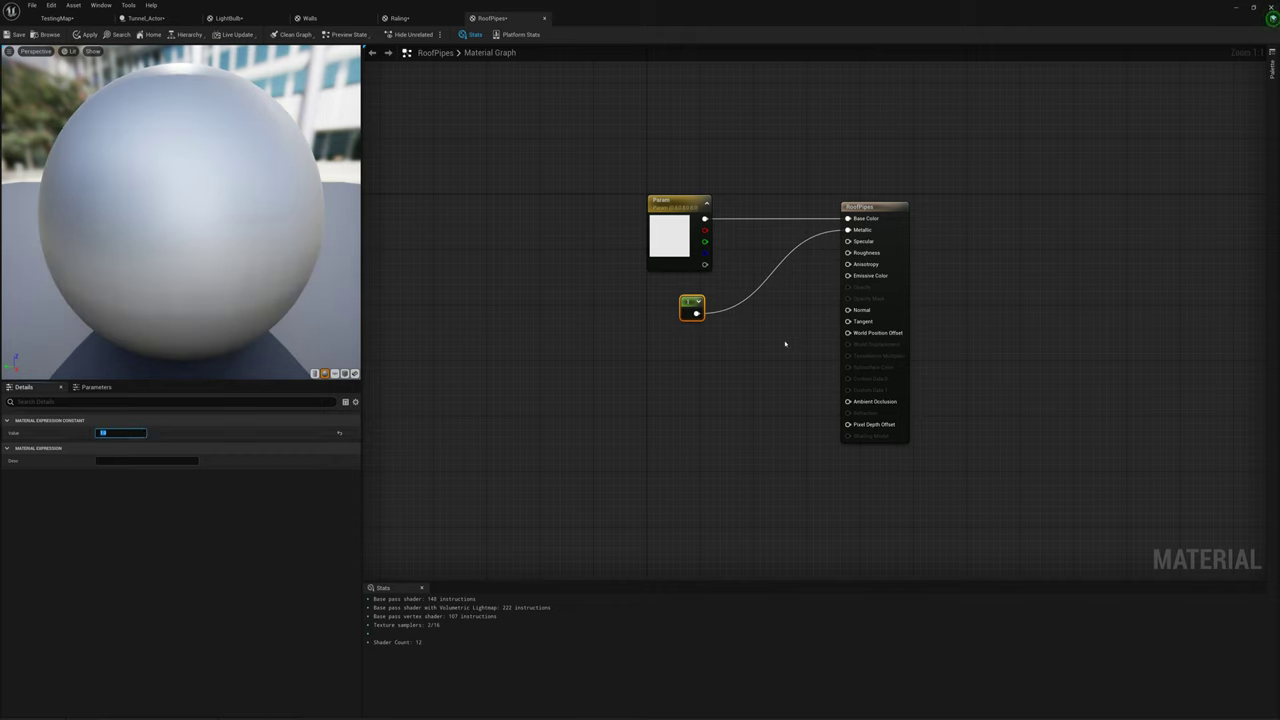
Step: Connect a constant with value 0.1 to the RoofPipes material's Roughness input
{"action": "left_click", "coordinate": [680, 346]}
{"action": "left_click", "coordinate": [682, 343]}
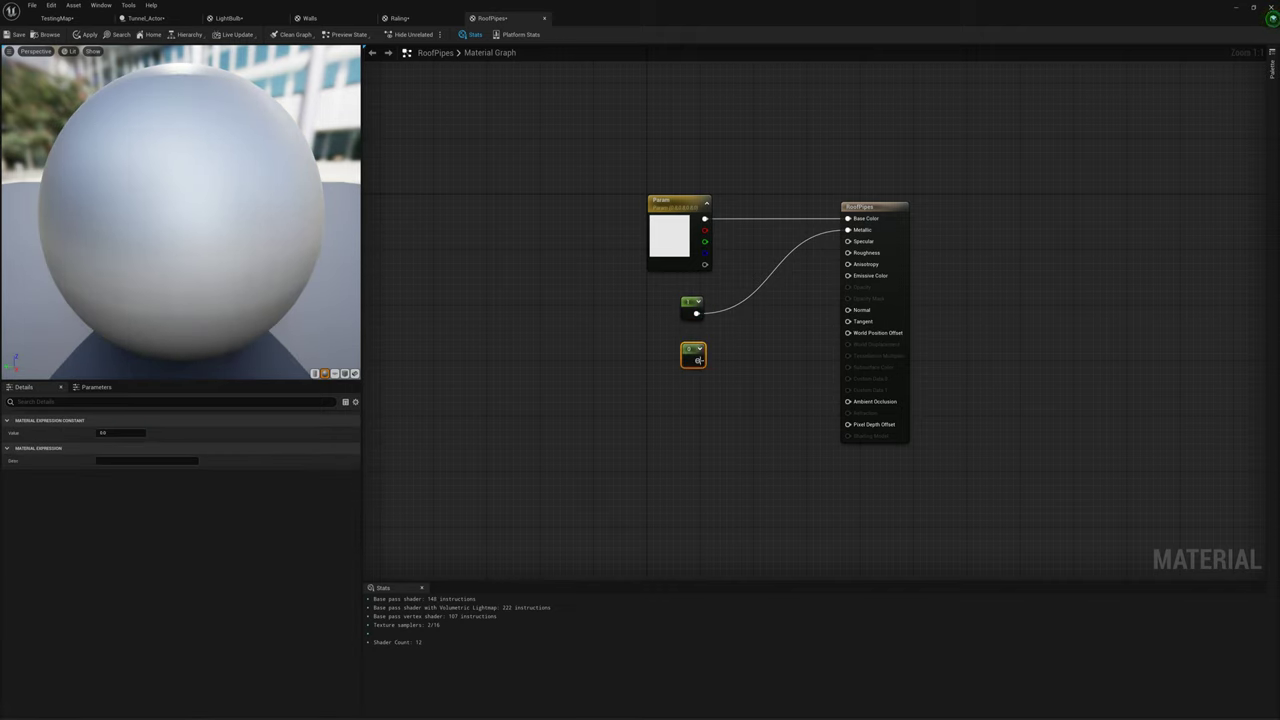
{"action": "left_click_drag", "start_coordinate": [697, 360], "coordinate": [849, 253]}
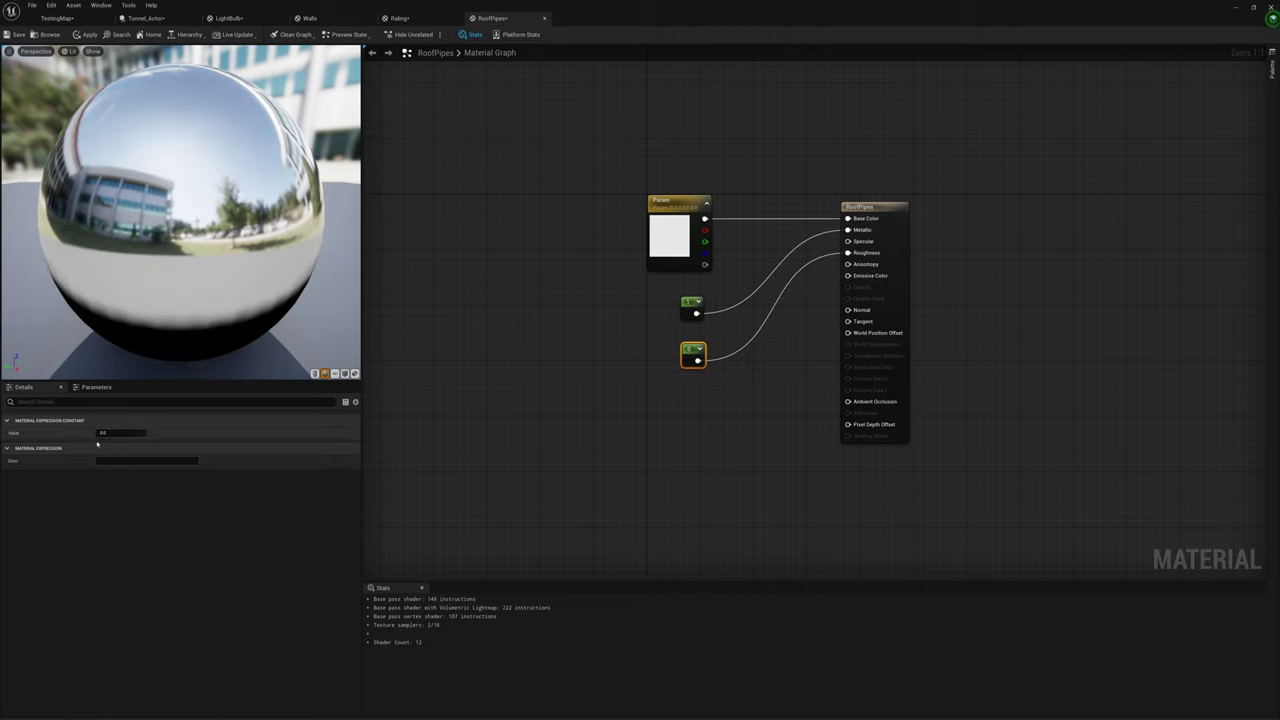
{"action": "left_click", "coordinate": [120, 433]}
{"action": "key", "text": "Return"}
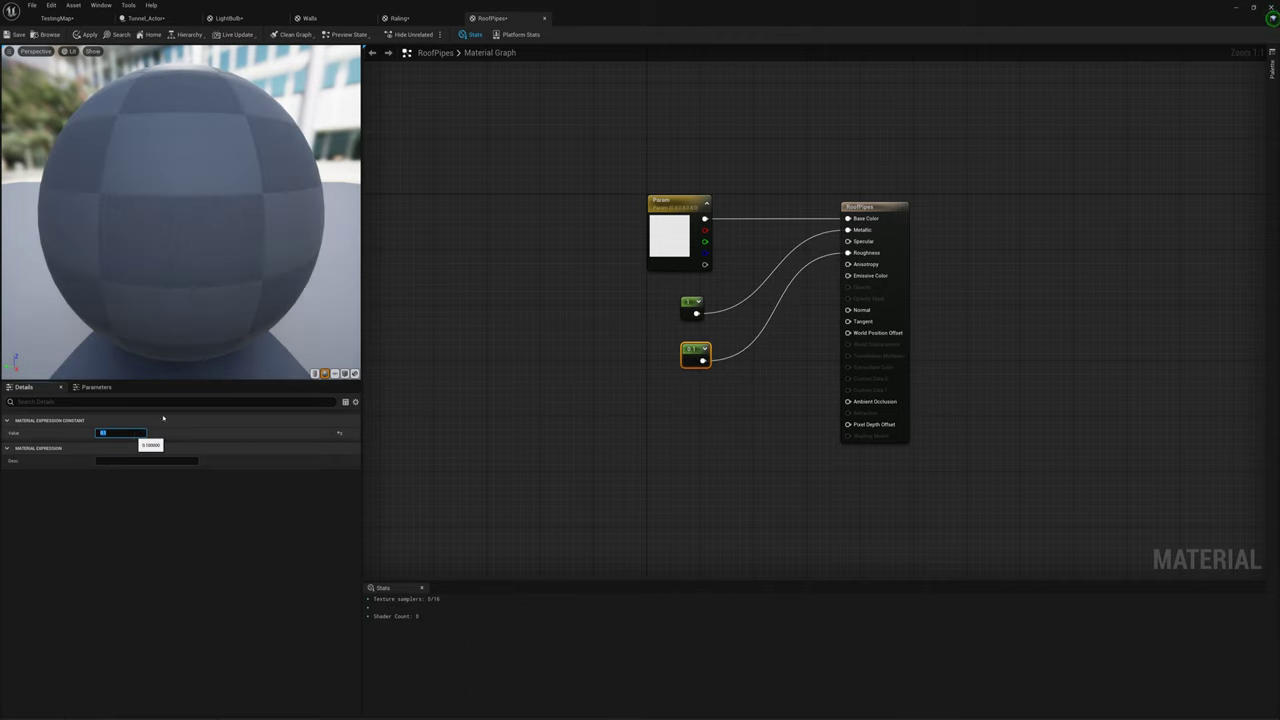
Step: Set the RoofPipes base colour parameter to dark orange (R 0.151042, G 0.052272, B 0.0) and apply the material
{"action": "left_click", "coordinate": [669, 229]}
{"action": "double_click", "coordinate": [669, 229]}
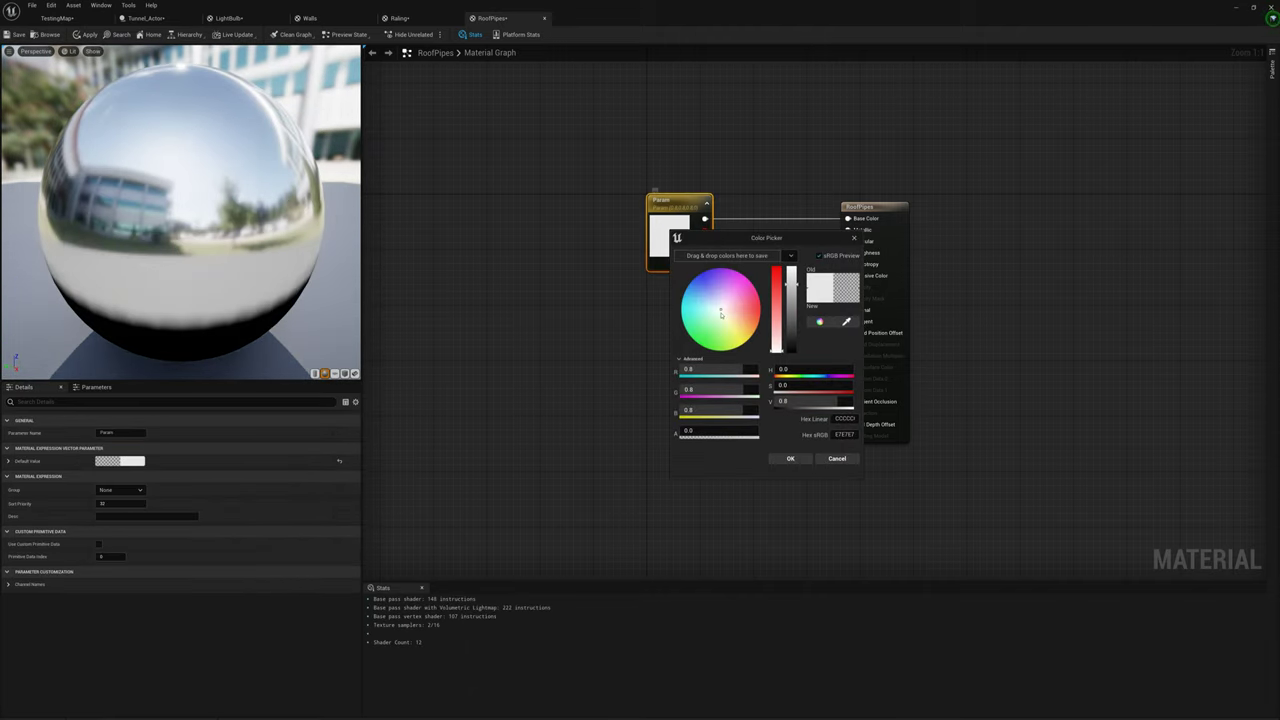
{"action": "left_click_drag", "start_coordinate": [737, 317], "coordinate": [758, 331]}
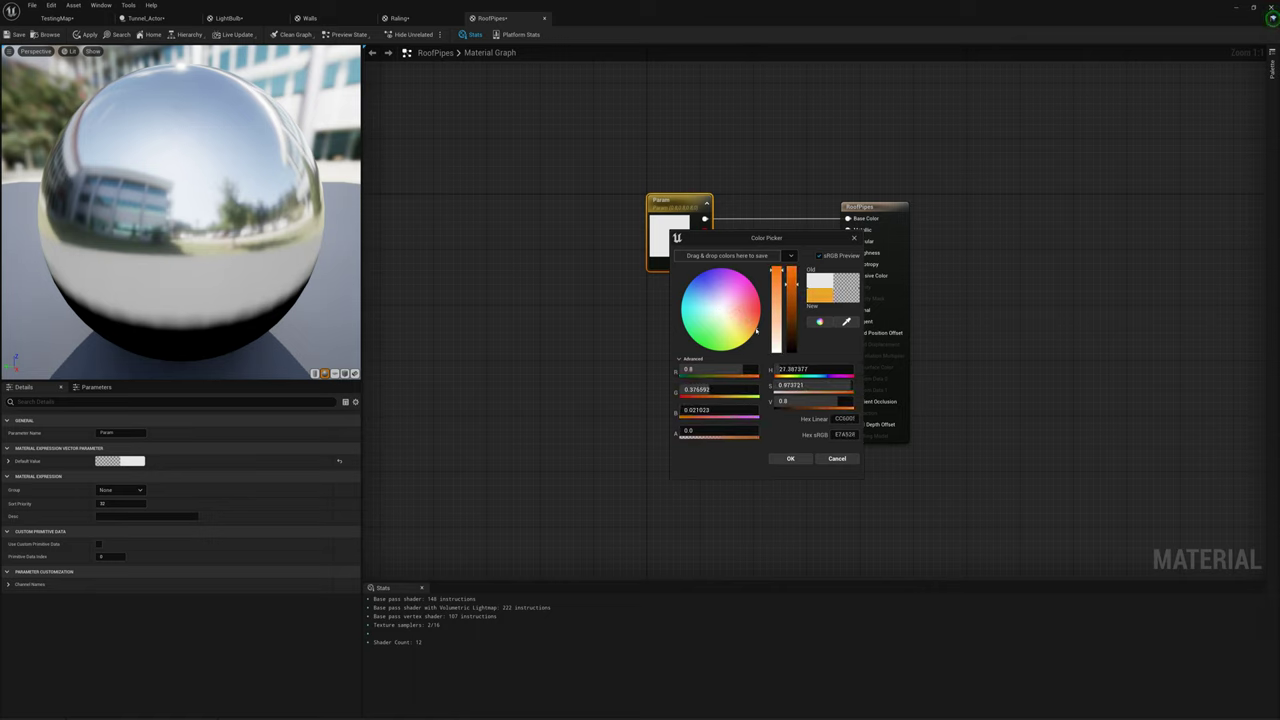
{"action": "left_click", "coordinate": [795, 335]}
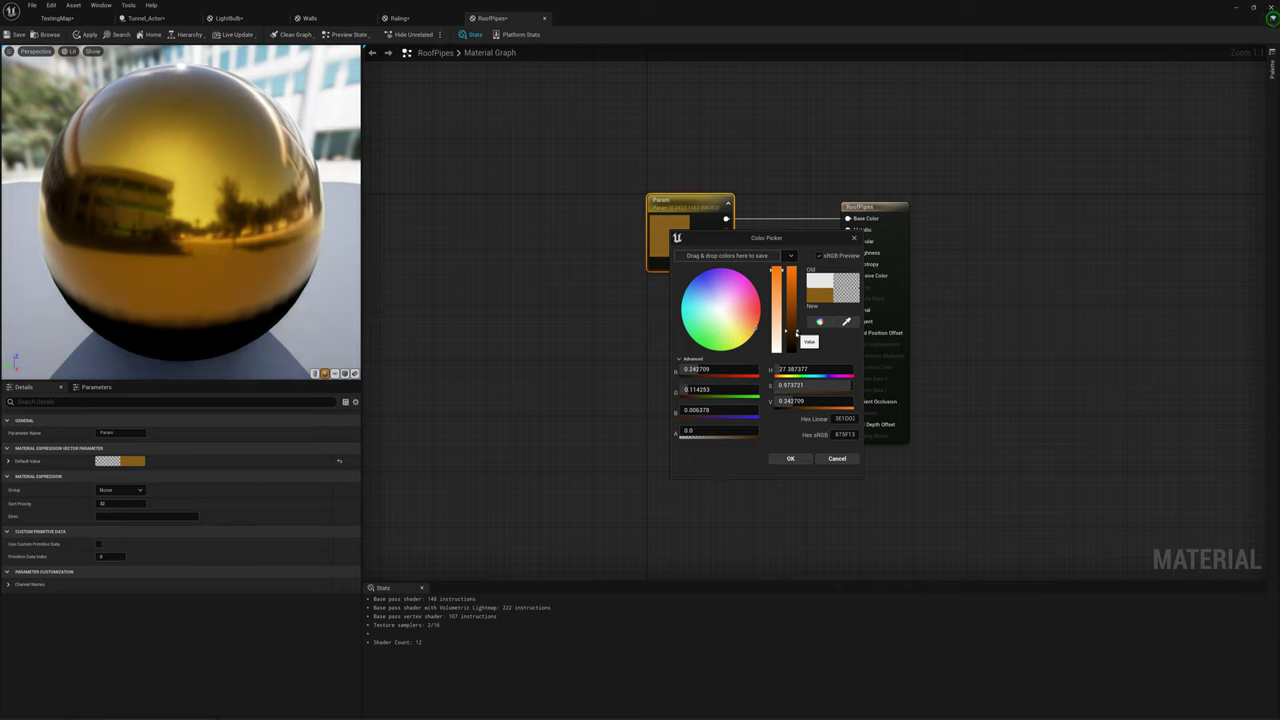
{"action": "left_click", "coordinate": [795, 340]}
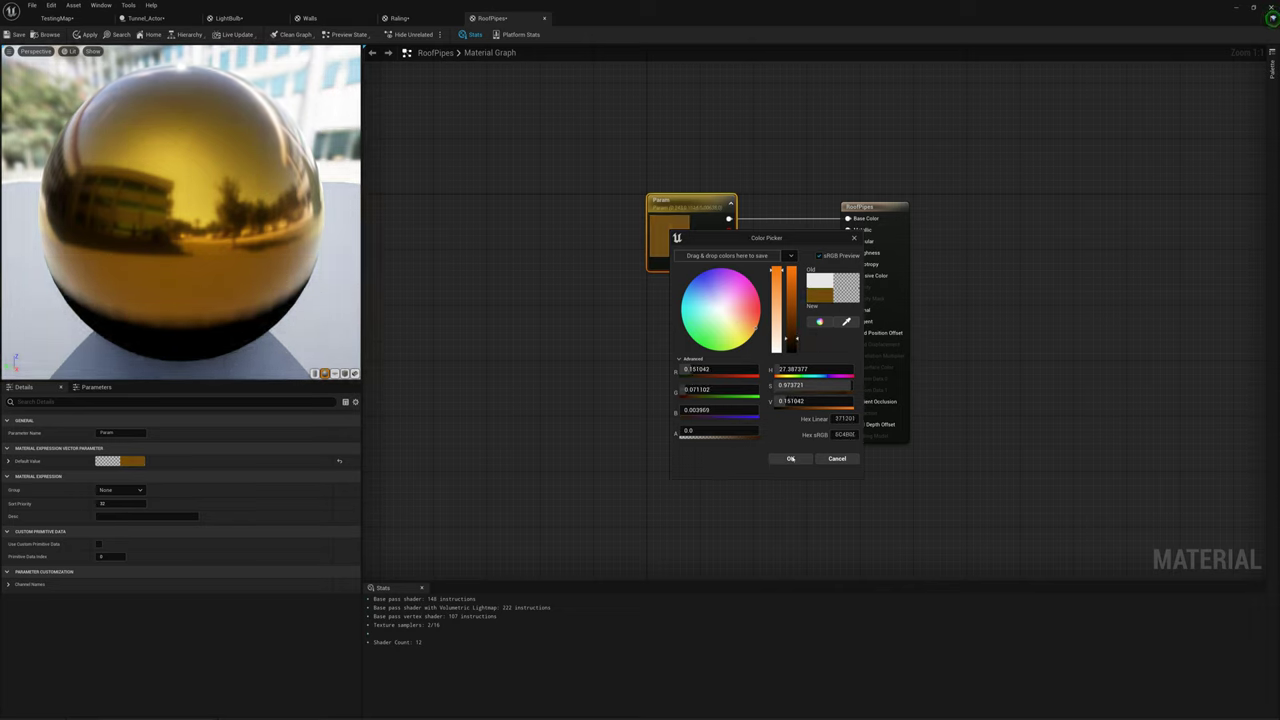
{"action": "left_click_drag", "start_coordinate": [761, 335], "coordinate": [759, 326]}
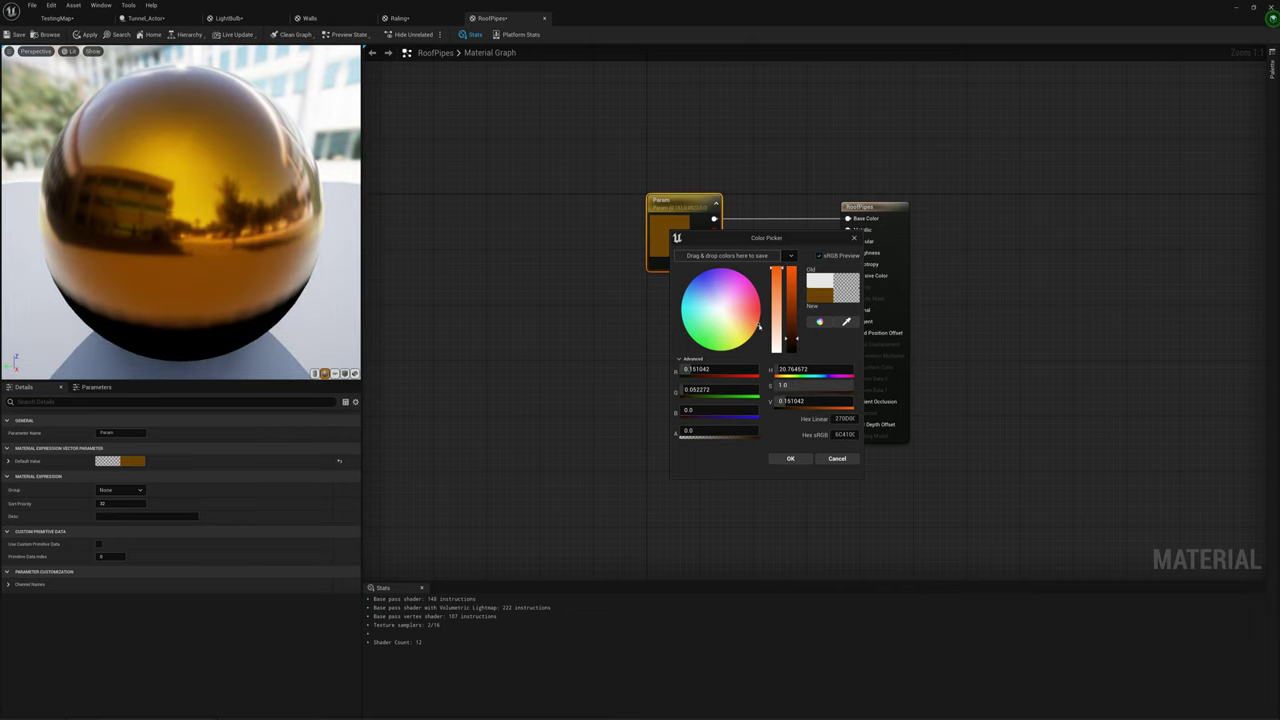
{"action": "left_click", "coordinate": [790, 458]}
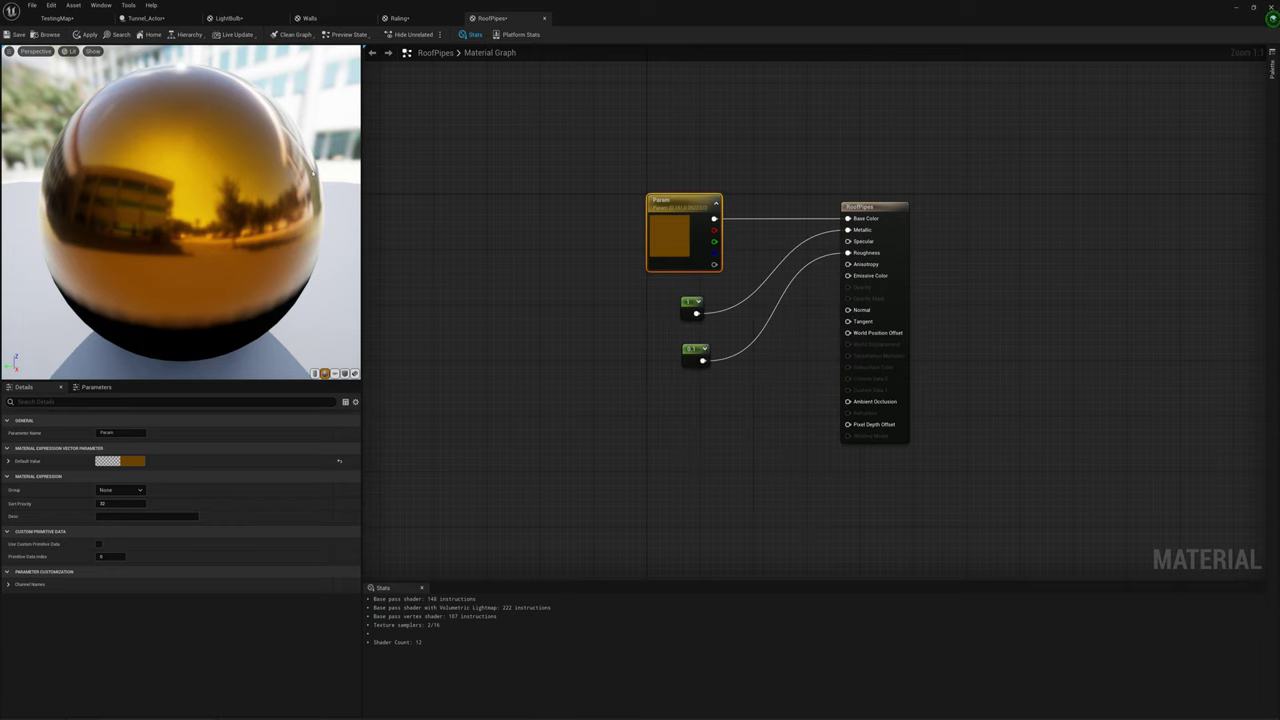
{"action": "left_click", "coordinate": [87, 34]}
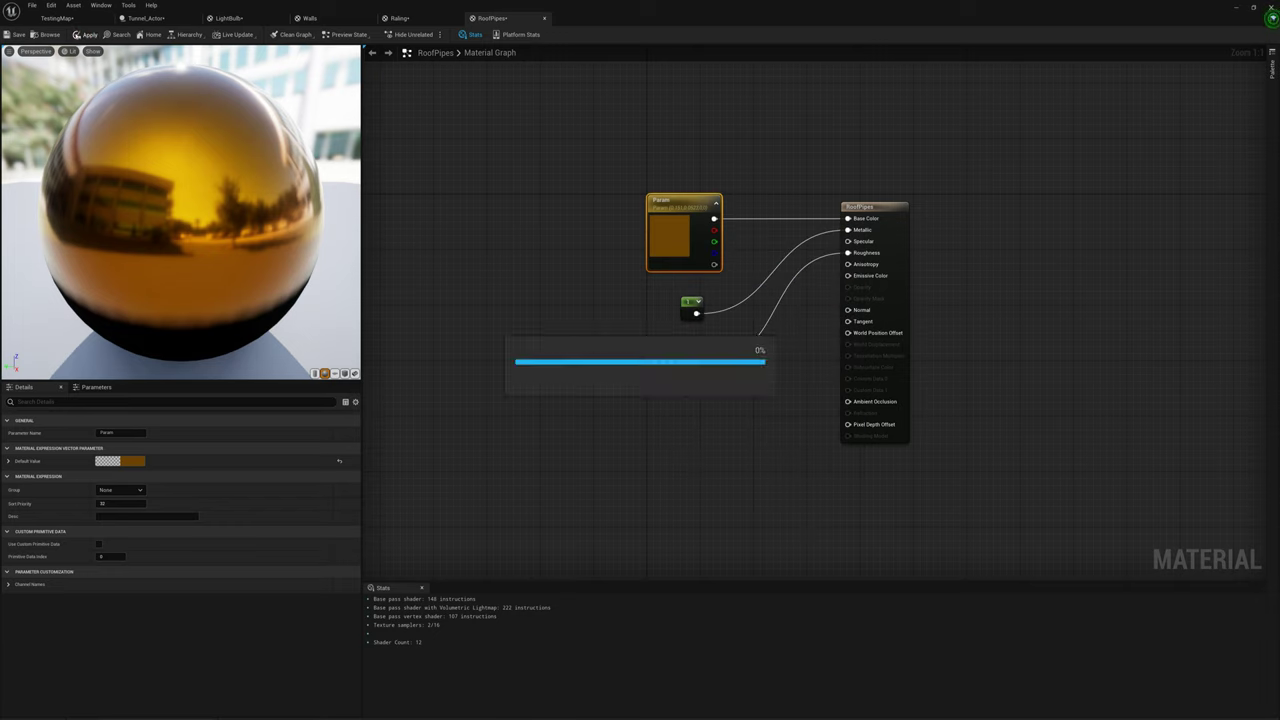
Step: Return to the TestingMap level and examine the roof pipes and railing along the tunnel
{"action": "left_click", "coordinate": [57, 18]}
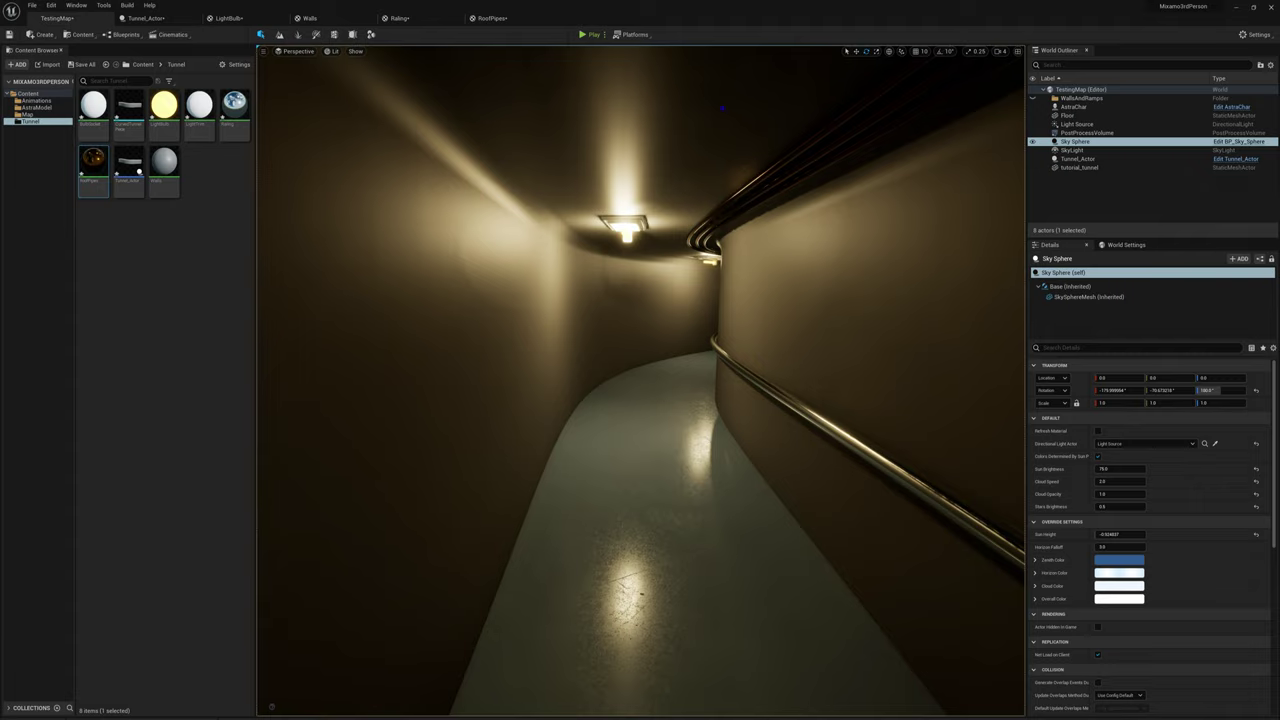
{"action": "right_click_drag", "start_coordinate": [640, 380], "coordinate": [682, 228]}
{"action": "key", "text": "w"}
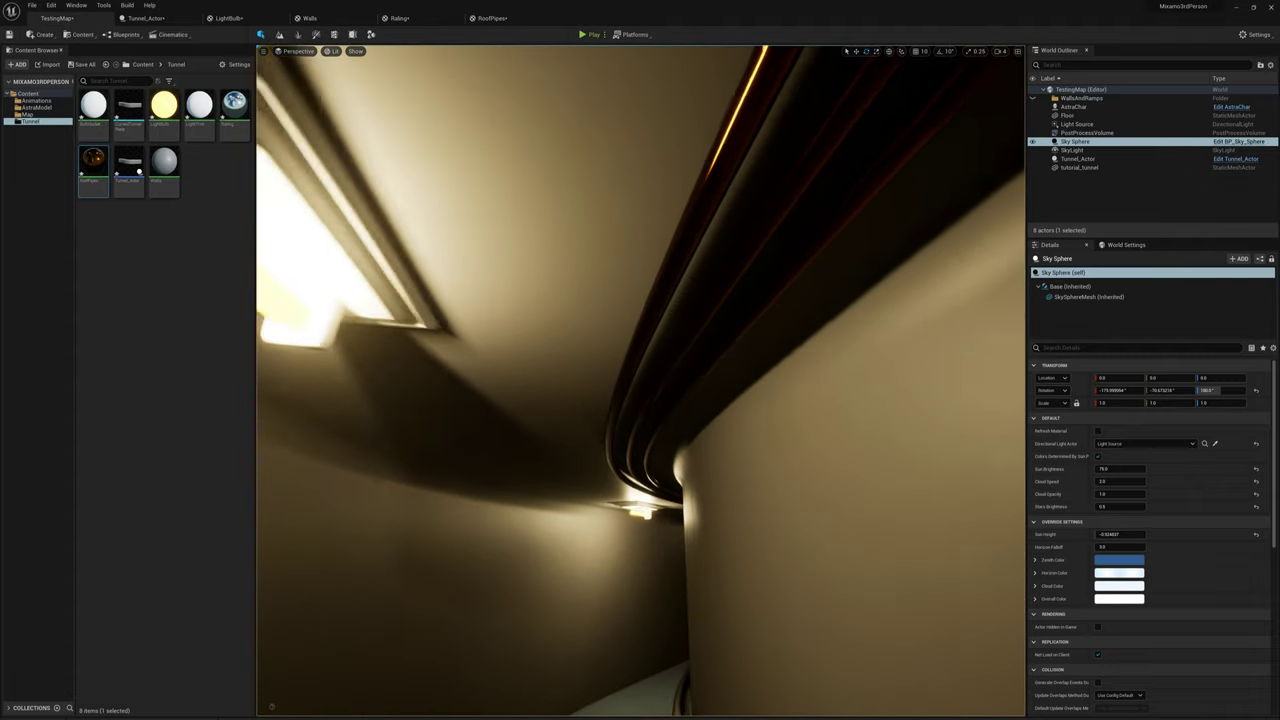
{"action": "right_click_drag", "start_coordinate": [640, 315], "coordinate": [300, 375]}
{"action": "key", "text": "w"}
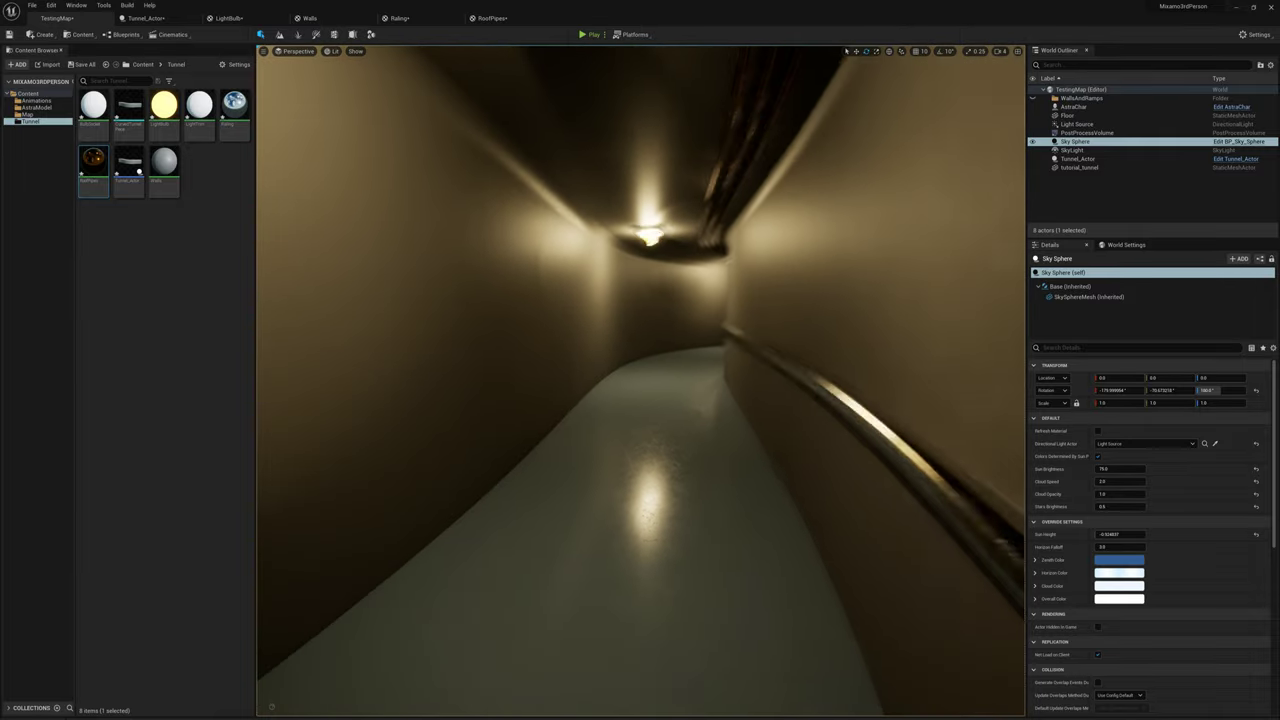
{"action": "right_click_drag", "start_coordinate": [640, 380], "coordinate": [630, 210]}
{"action": "key", "text": "w"}
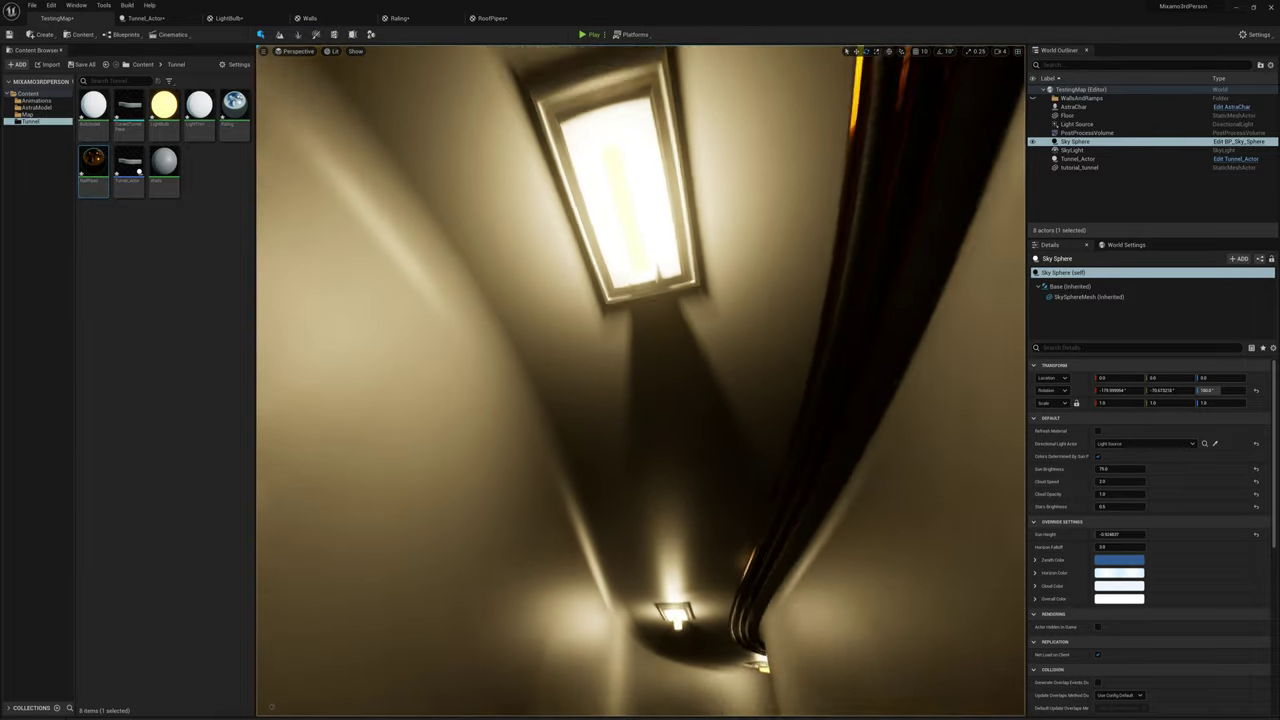
{"action": "right_click_drag", "start_coordinate": [965, 320], "coordinate": [987, 390]}
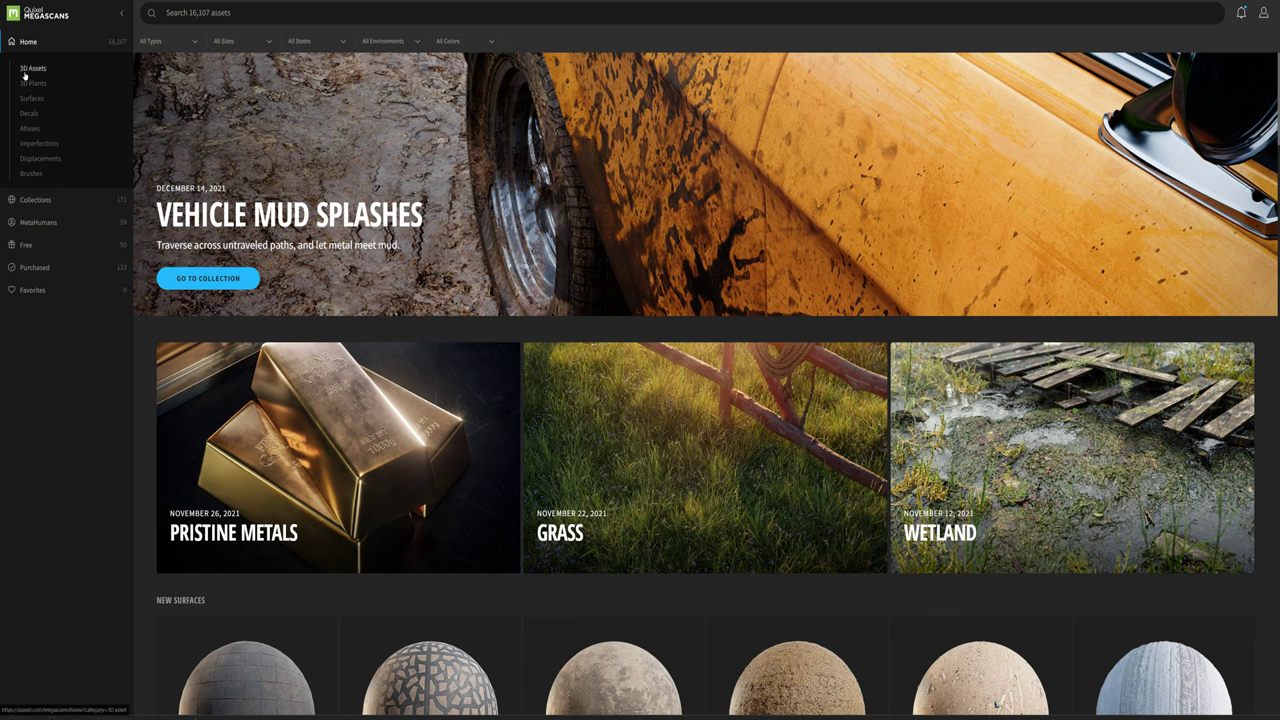
Step: Switch to Quixel Megascans and download the Grunge surface at 8K resolution from the Grunge category of Imperfections
{"action": "left_click", "coordinate": [34, 145]}
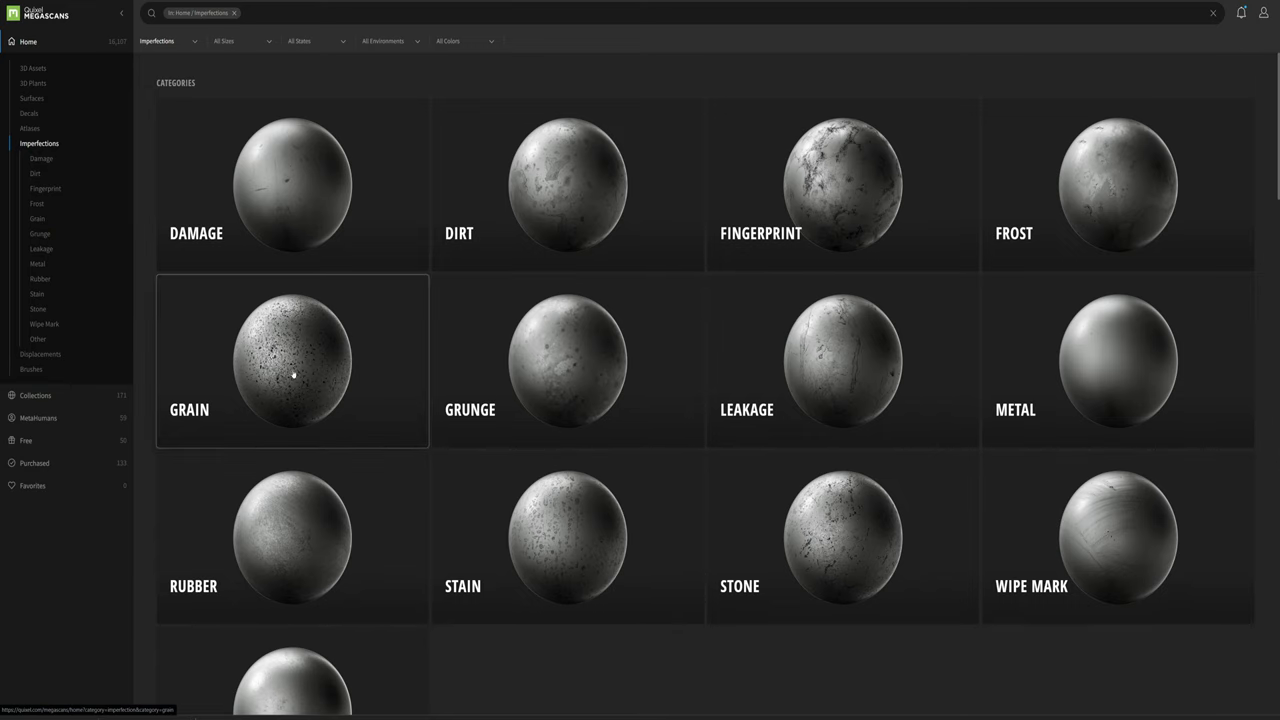
{"action": "left_click", "coordinate": [577, 372]}
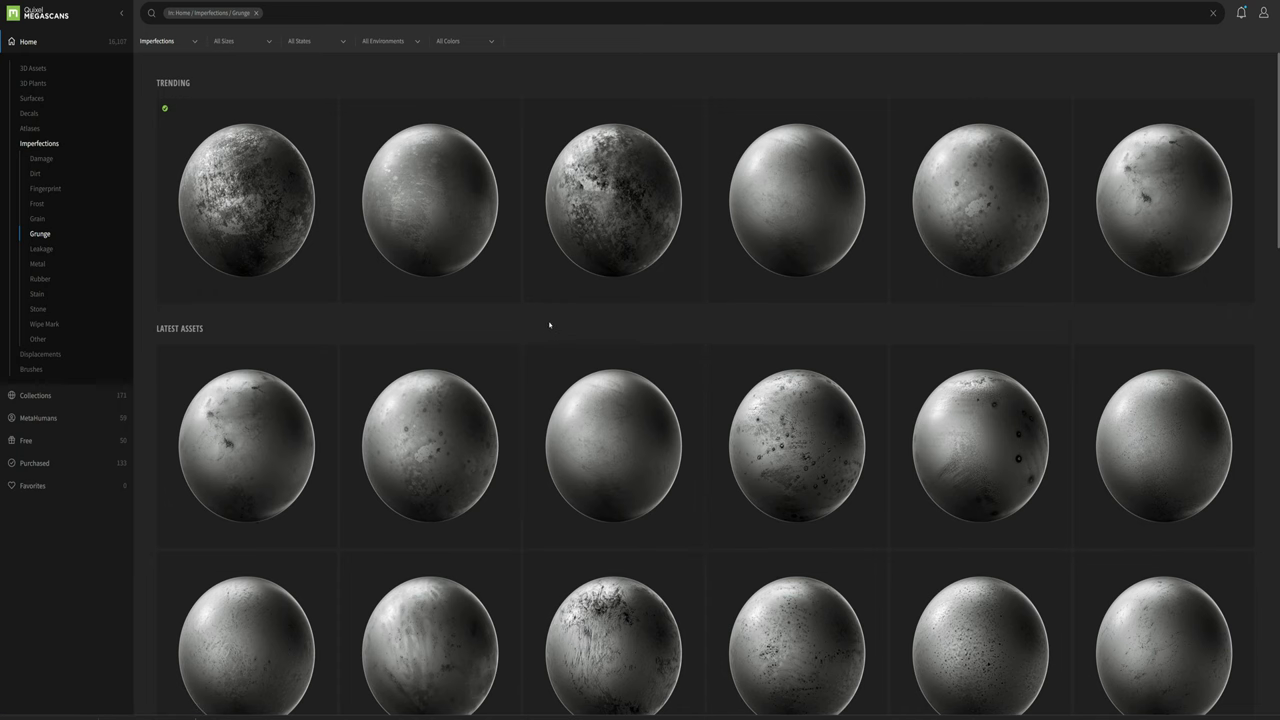
{"action": "scroll", "coordinate": [532, 350], "scroll_direction": "down", "scroll_amount": 2}
{"action": "scroll", "coordinate": [528, 348], "scroll_direction": "up", "scroll_amount": 2}
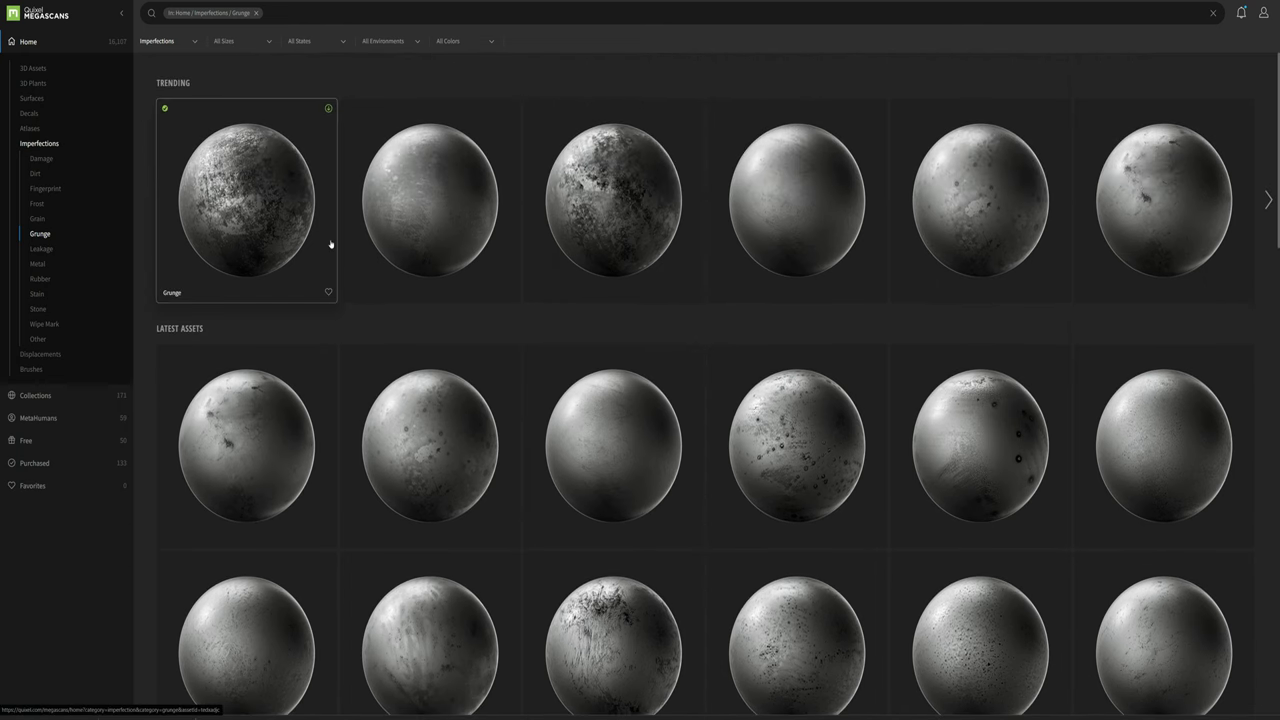
{"action": "left_click", "coordinate": [255, 208]}
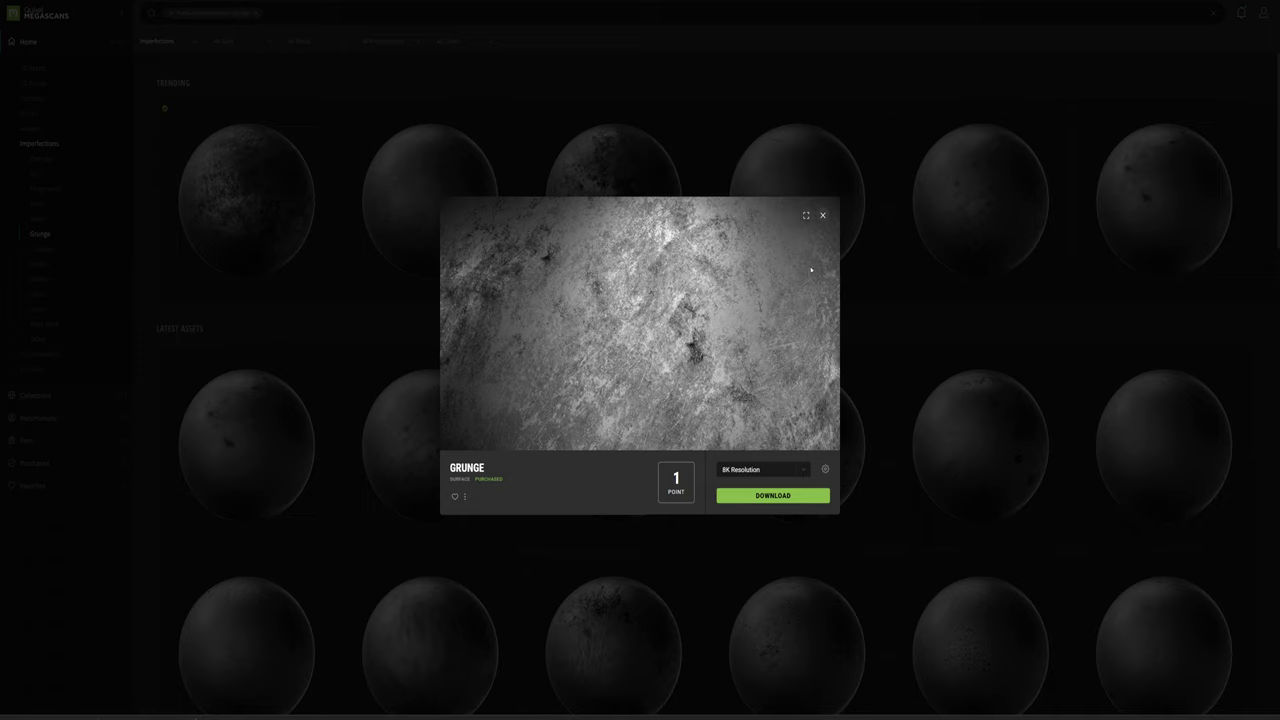
{"action": "left_click", "coordinate": [824, 216]}
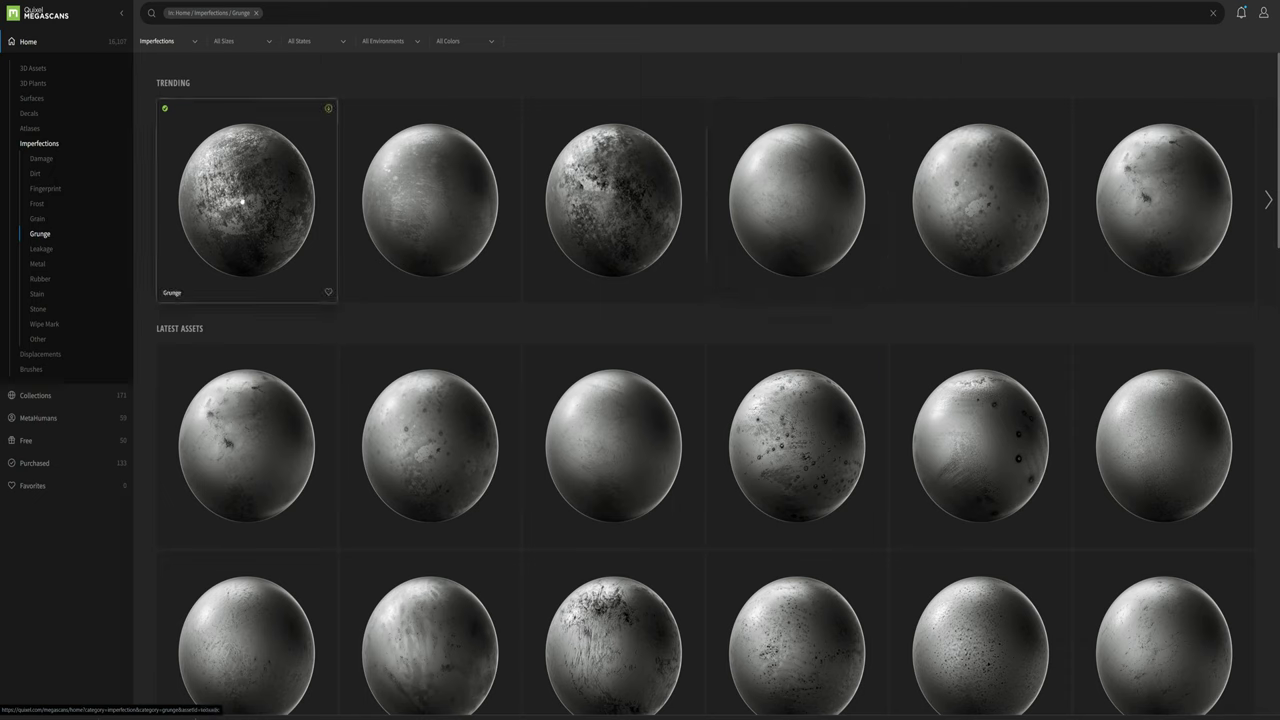
{"action": "left_click", "coordinate": [245, 200]}
{"action": "left_click", "coordinate": [762, 496]}
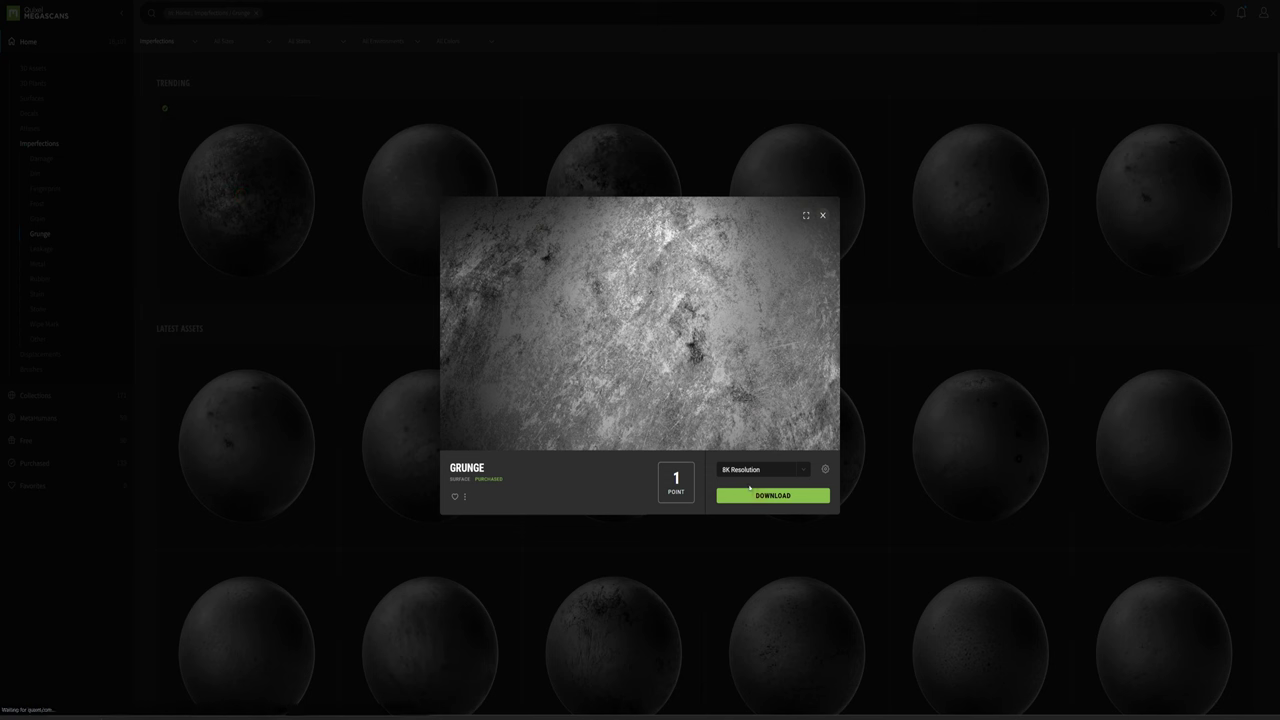
{"action": "left_click", "coordinate": [823, 216]}
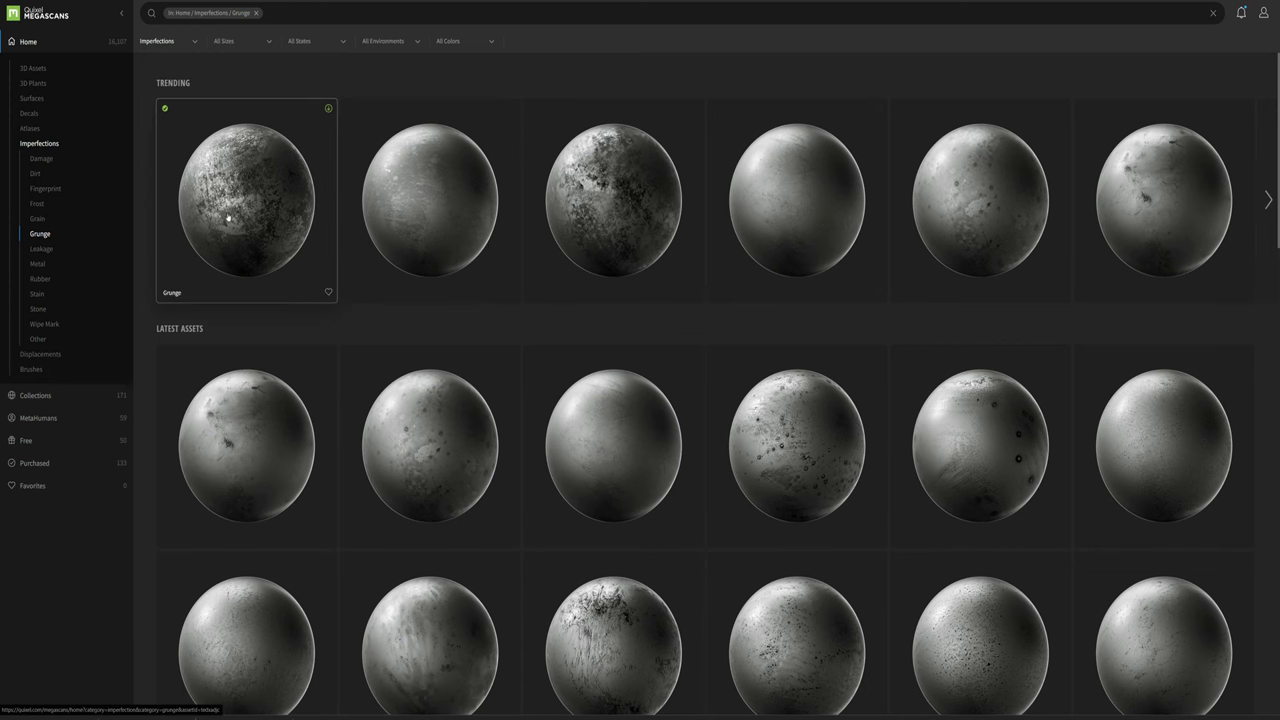
Step: Download the Brushed Aluminum surface at 8K resolution from the Metal category of Imperfections
{"action": "left_click", "coordinate": [36, 266]}
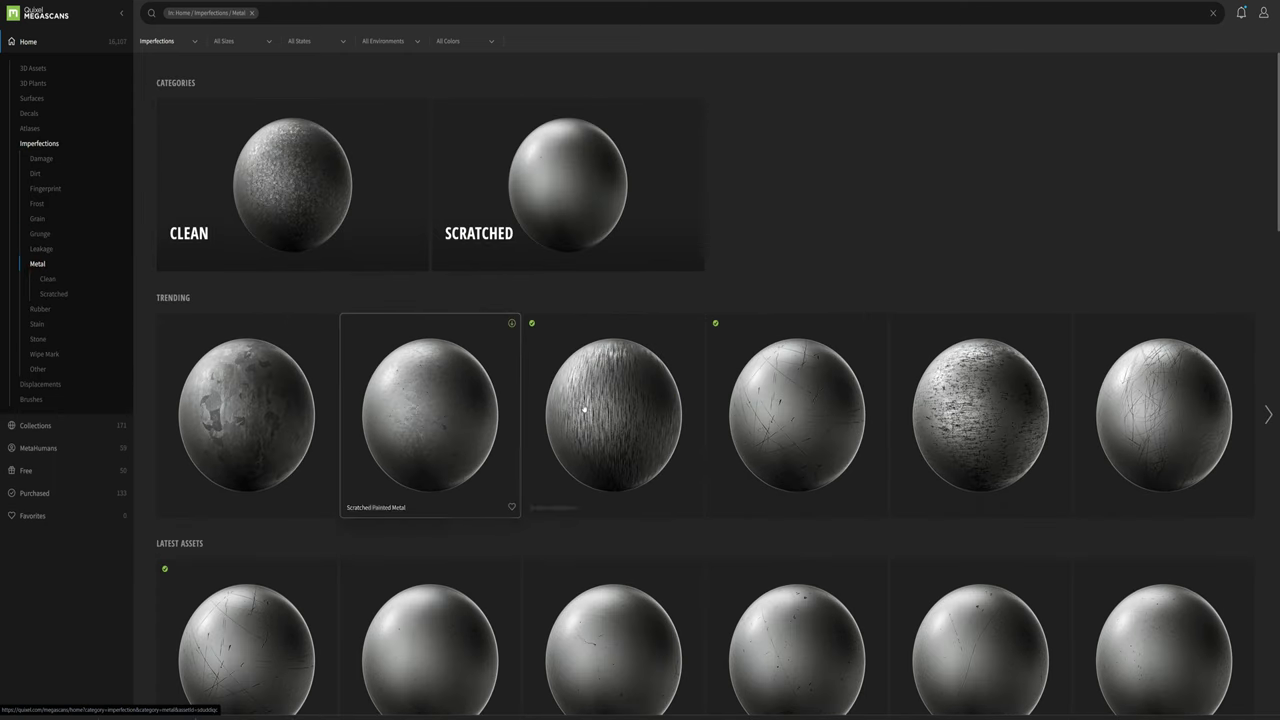
{"action": "left_click", "coordinate": [612, 403]}
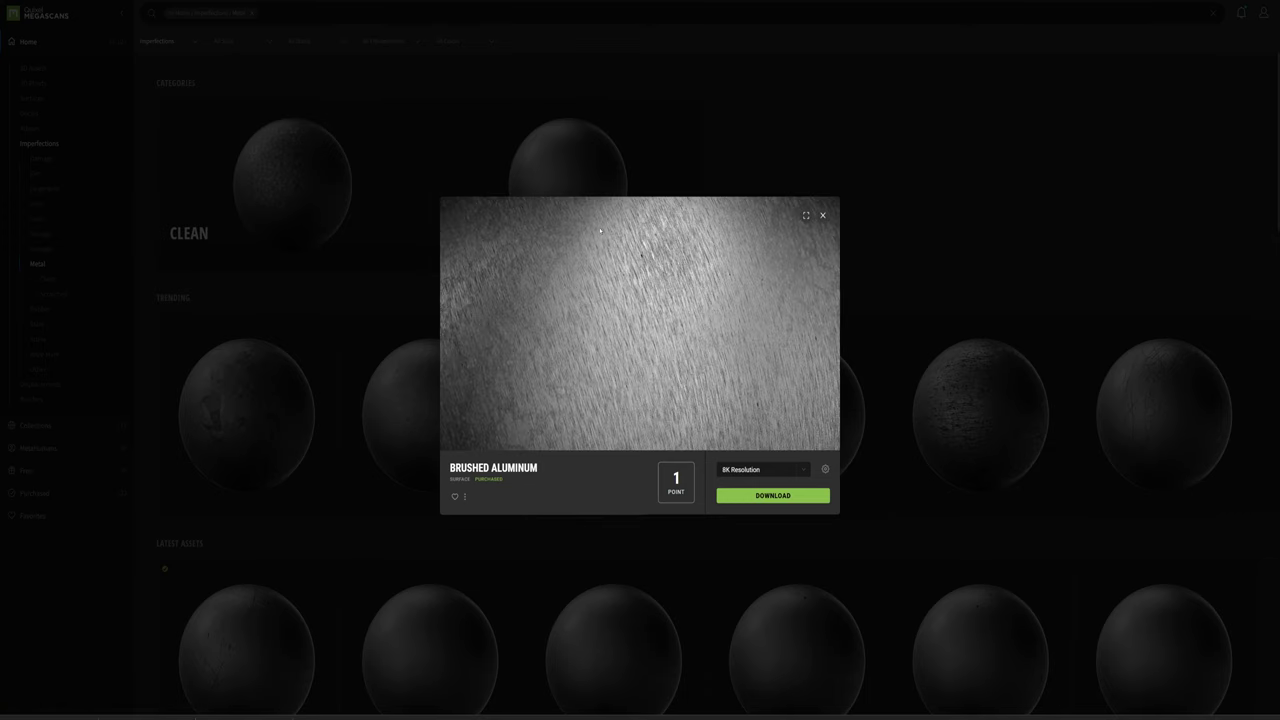
{"action": "left_click", "coordinate": [772, 496]}
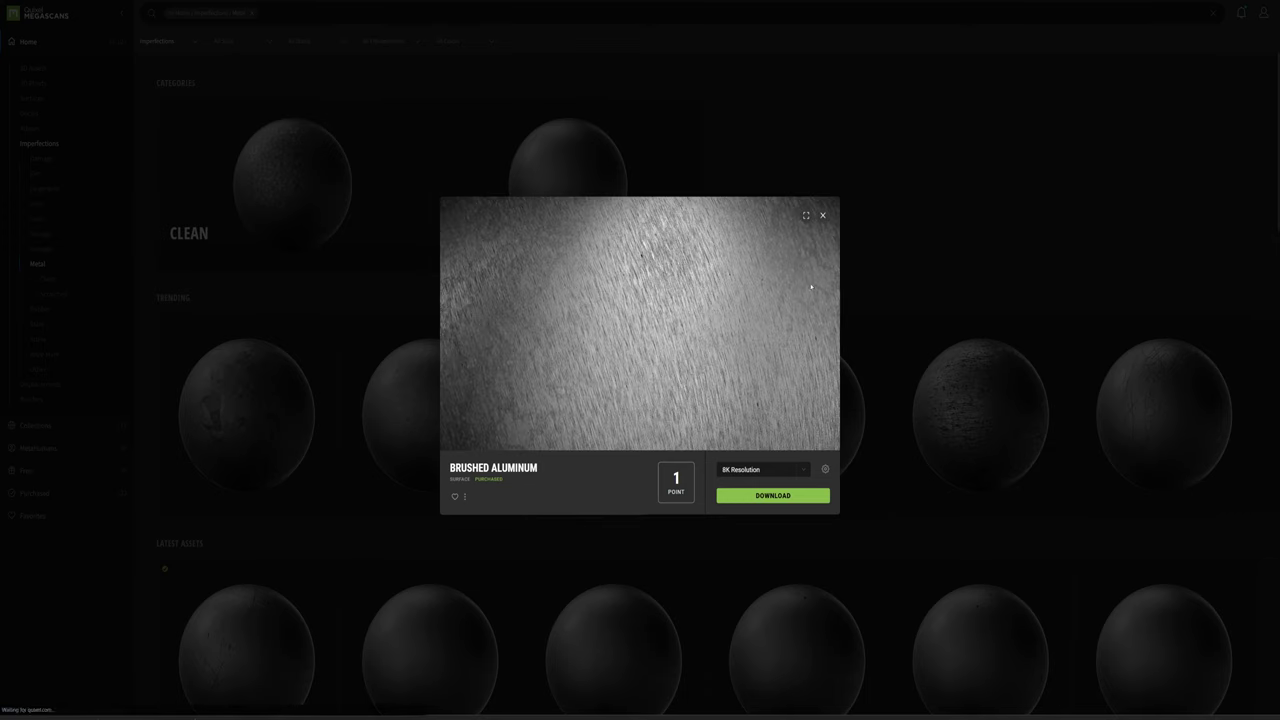
{"action": "left_click", "coordinate": [823, 216]}
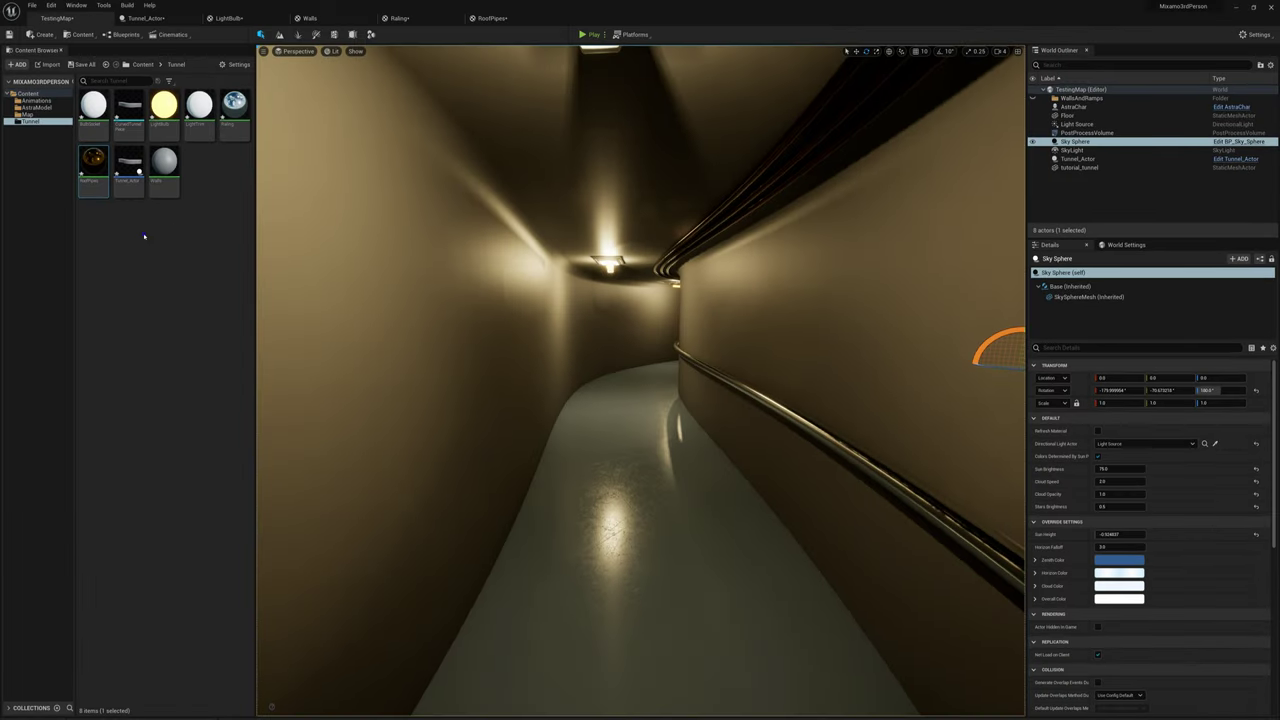
Step: Switch to Unreal Editor, create a folder called Imperfections inside the Tunnel content folder, and open it
{"action": "right_click", "coordinate": [144, 236]}
{"action": "left_click", "coordinate": [190, 254]}
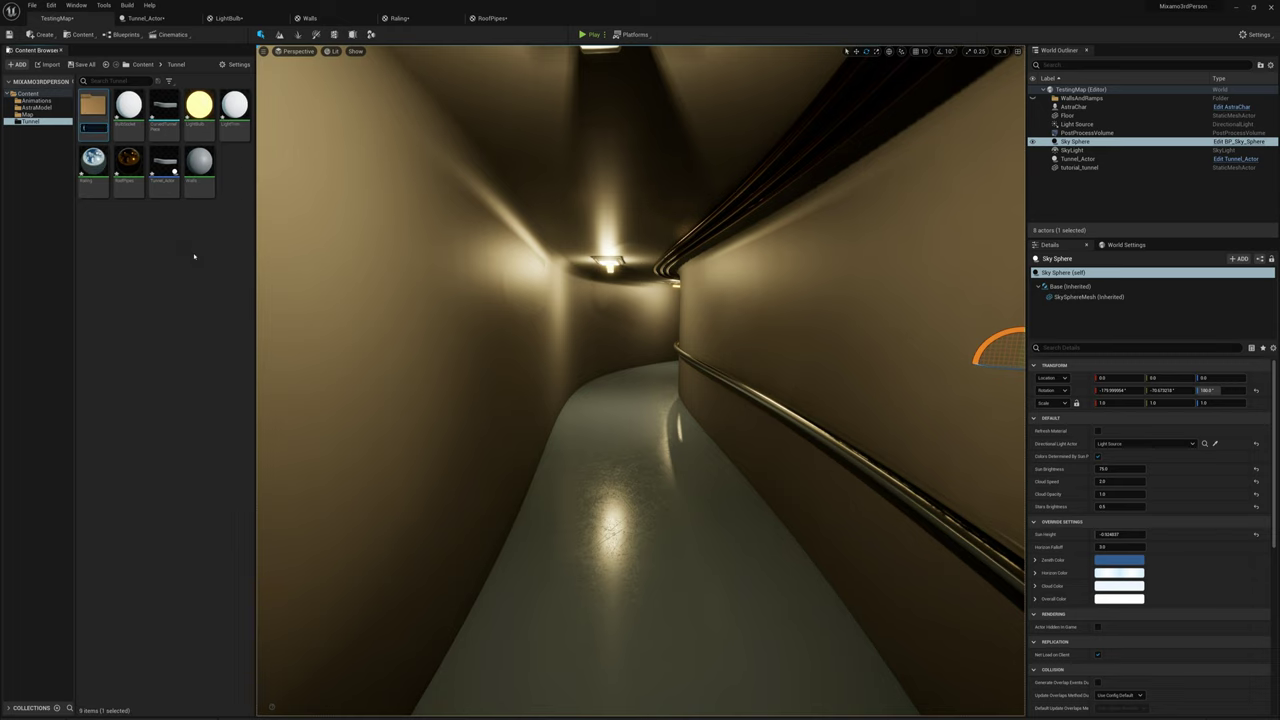
{"action": "type", "text": "Imperfections"}
{"action": "key", "text": "Return"}
{"action": "key", "text": "Return"}
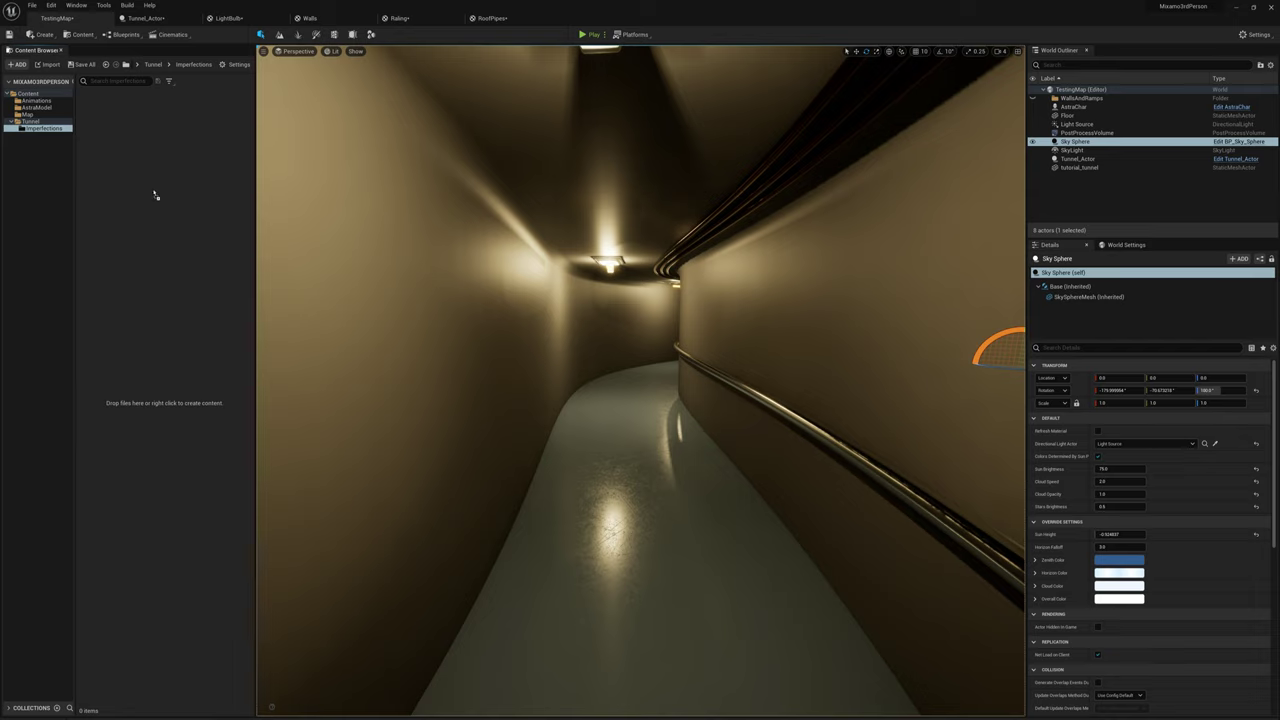
Step: Import the brushed aluminum and grunge roughness textures into the Imperfections folder and preview the brushed aluminum one
{"action": "left_click_drag", "start_coordinate": [154, 193], "coordinate": [184, 195]}
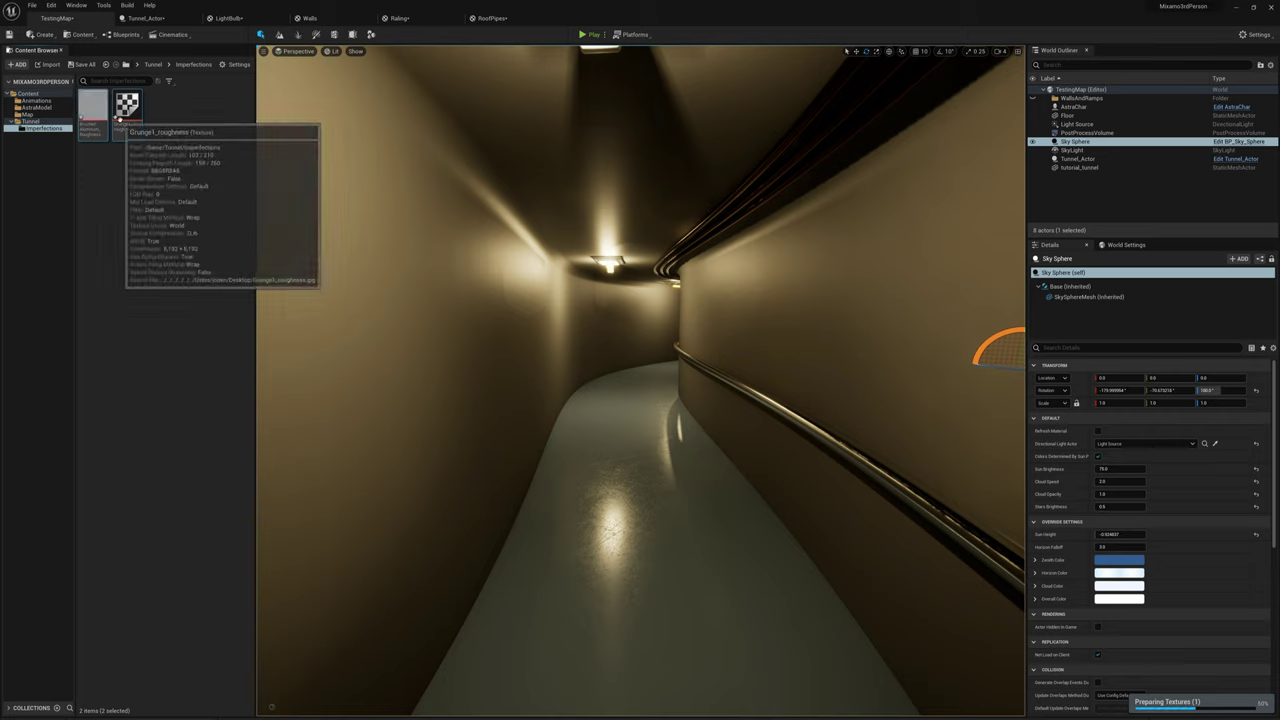
{"action": "mouse_move", "coordinate": [92, 126]}
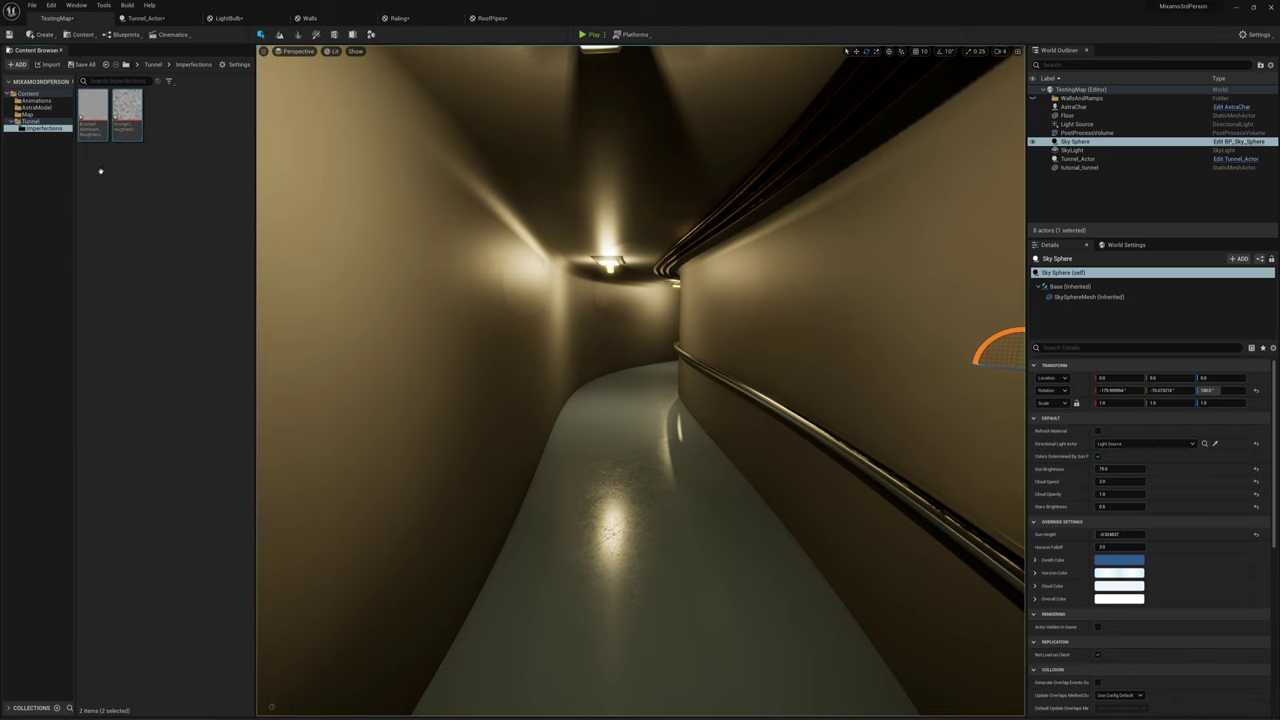
{"action": "double_click", "coordinate": [91, 110]}
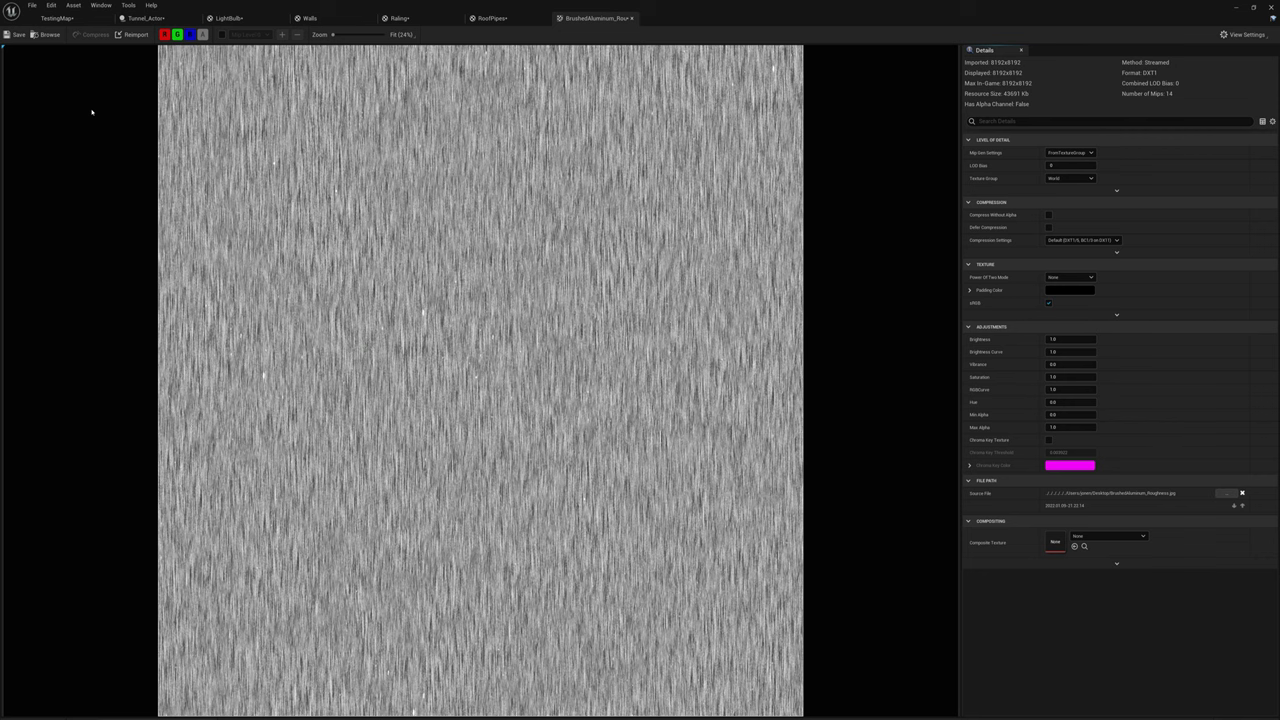
{"action": "left_click", "coordinate": [631, 18]}
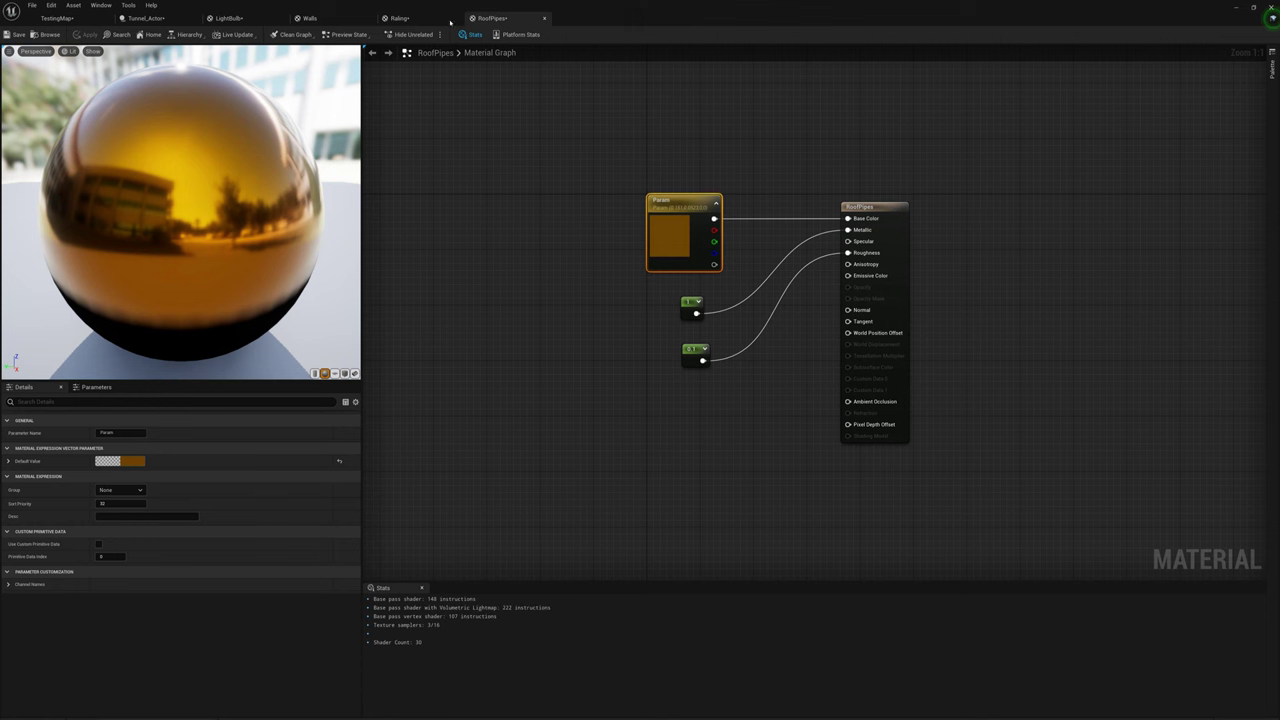
Step: Replace the Raling material's 0.1 roughness constant with a BrushedAluminum_Roughness texture sample, connecting its RGB output to Roughness
{"action": "left_click", "coordinate": [58, 18]}
{"action": "mouse_move", "coordinate": [99, 104]}
{"action": "left_mouse_down"}
{"action": "mouse_move", "coordinate": [399, 18]}
{"action": "mouse_move", "coordinate": [657, 203]}
{"action": "mouse_move", "coordinate": [776, 415]}
{"action": "mouse_move", "coordinate": [778, 392]}
{"action": "left_mouse_up"}
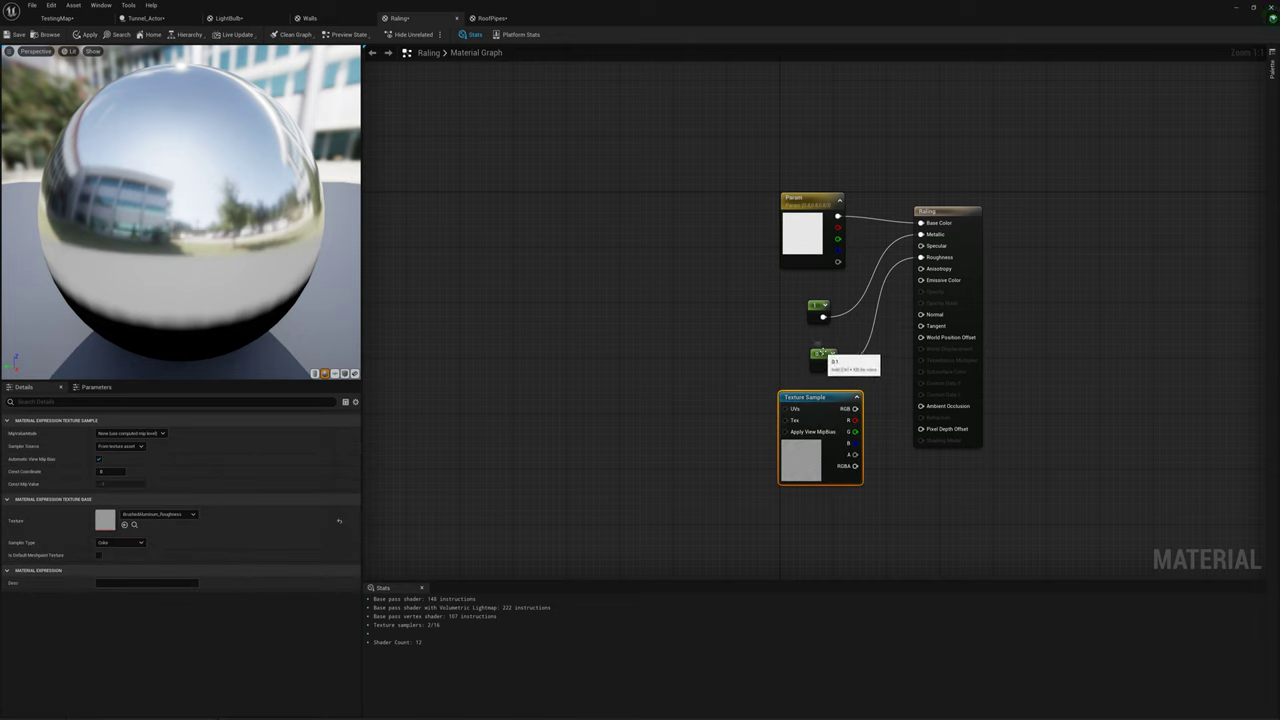
{"action": "left_click", "coordinate": [821, 354]}
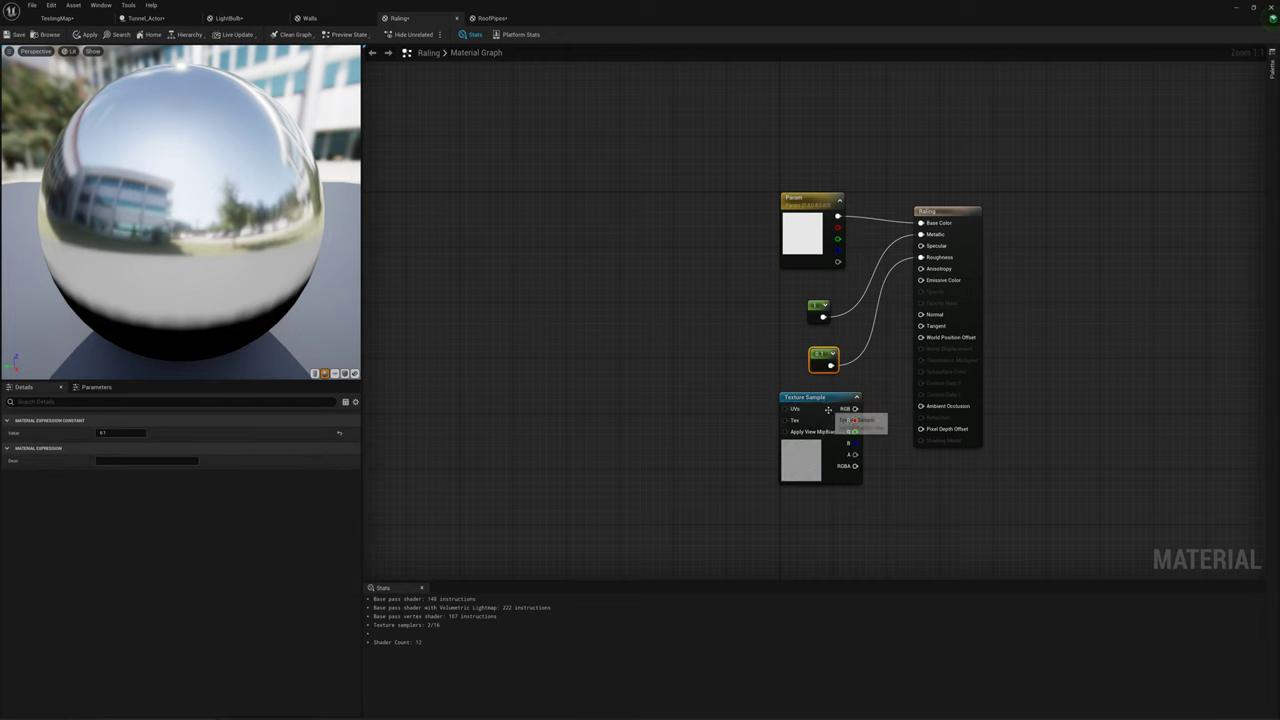
{"action": "key", "text": "Delete"}
{"action": "left_click_drag", "start_coordinate": [827, 407], "coordinate": [922, 259]}
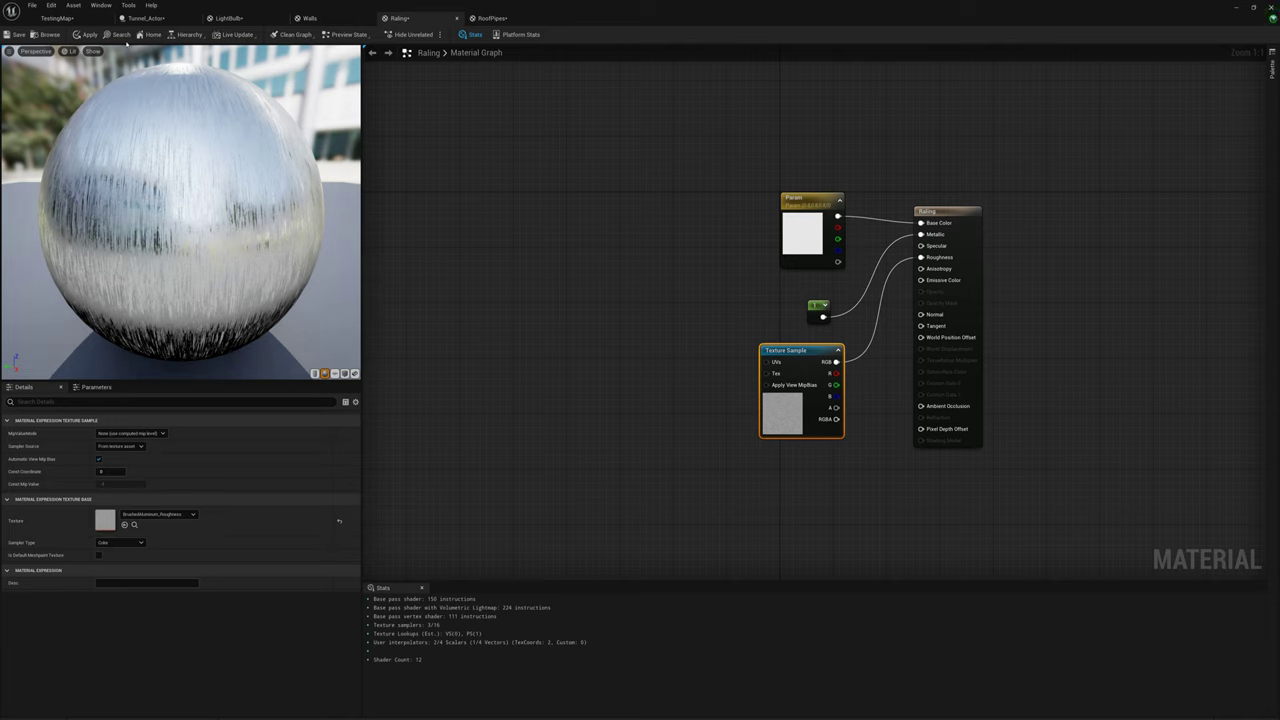
Step: Apply the Raling material's brushed aluminum roughness and inspect the railing up close in the TestingMap level
{"action": "left_click", "coordinate": [65, 18]}
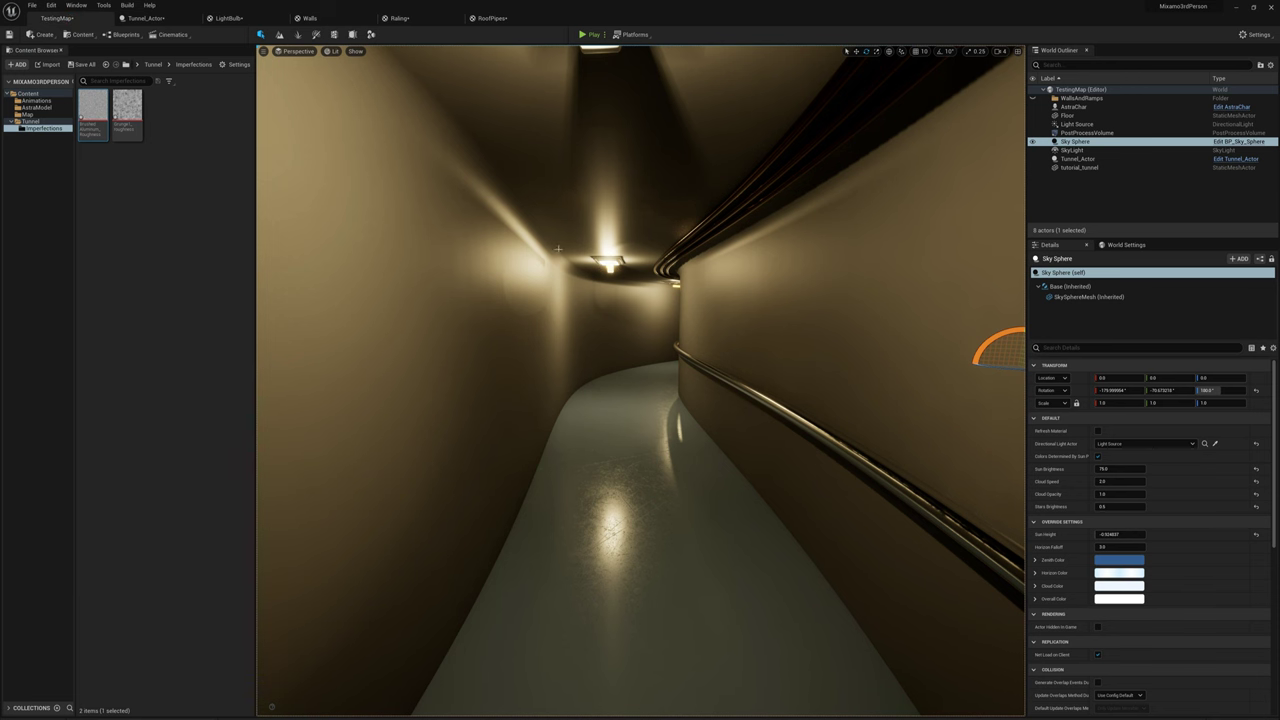
{"action": "key", "text": "w"}
{"action": "right_click_drag", "start_coordinate": [558, 249], "coordinate": [682, 258]}
{"action": "left_click", "coordinate": [398, 18]}
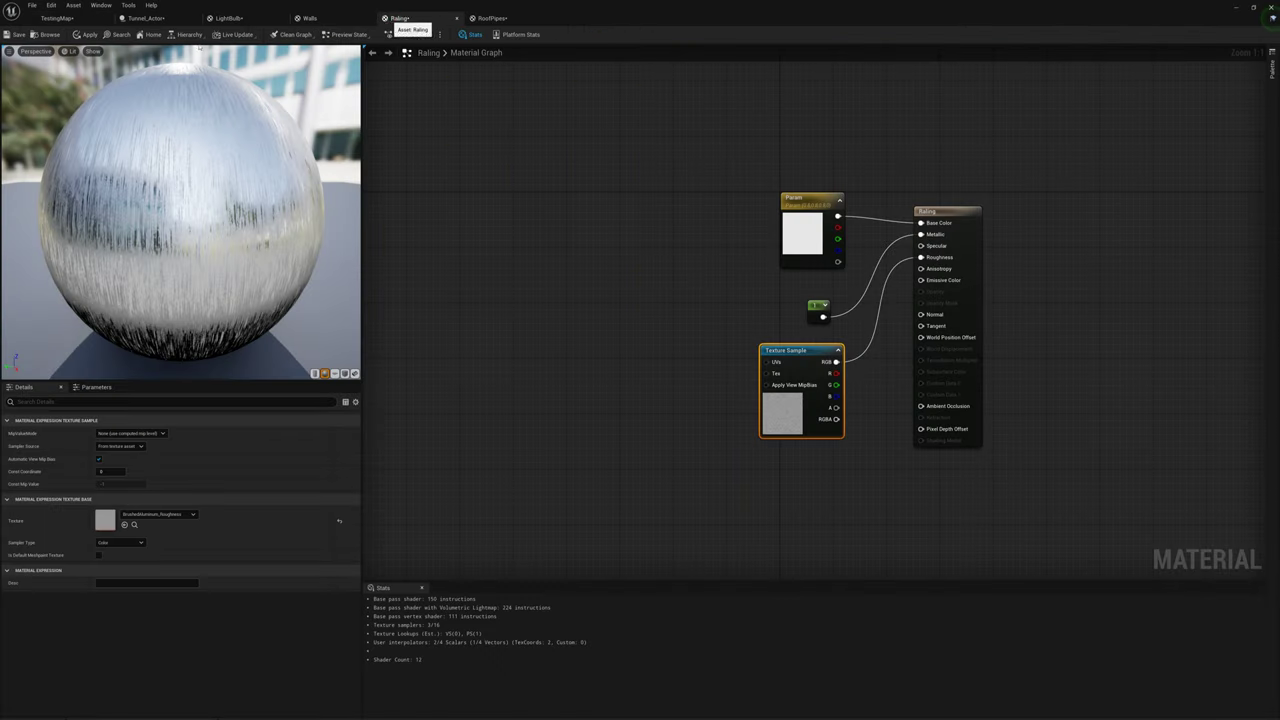
{"action": "left_click", "coordinate": [88, 36]}
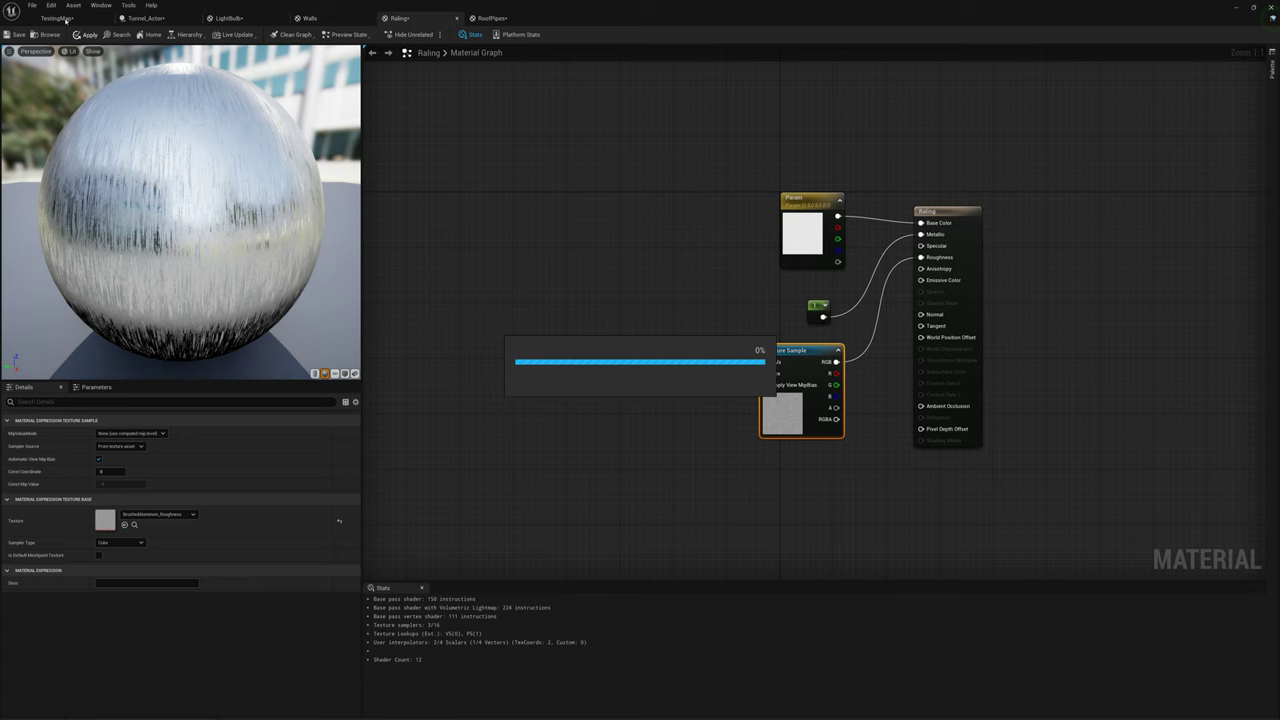
{"action": "left_click", "coordinate": [64, 18]}
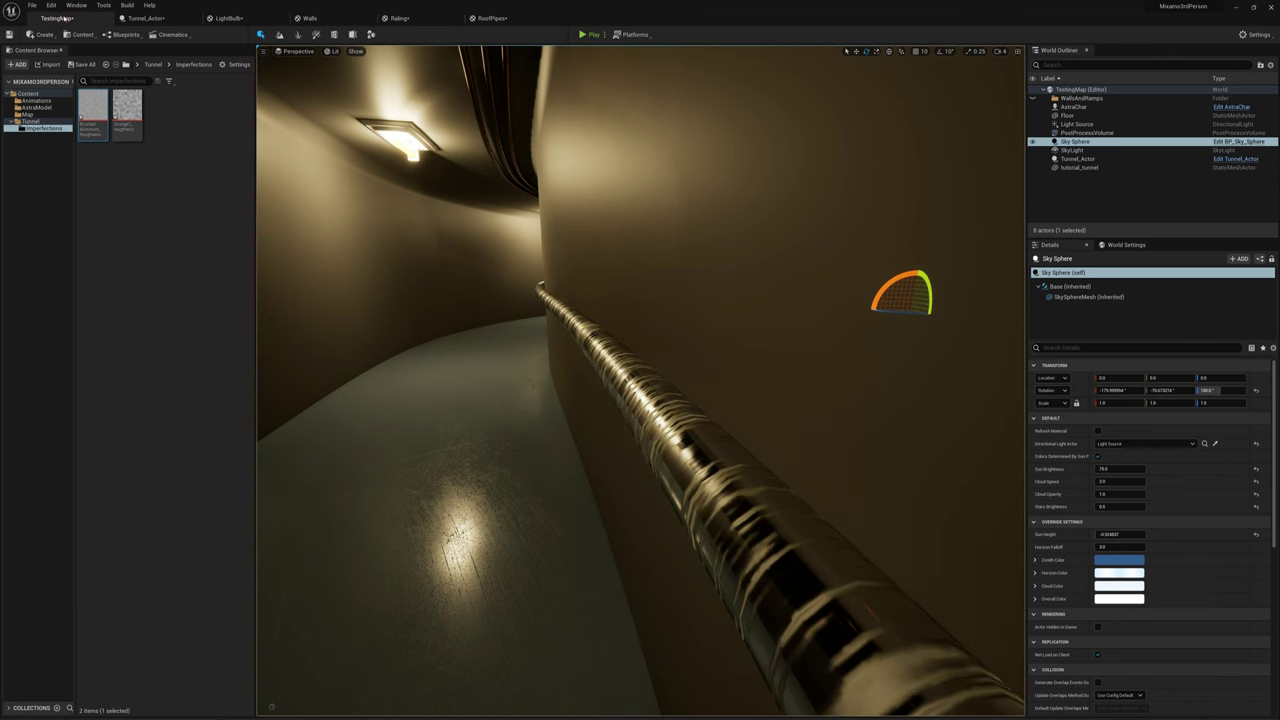
Step: Add a TextureCoordinate node to the Raling material and connect it to the texture sample's UVs, placing it beside the sample
{"action": "left_click", "coordinate": [490, 18]}
{"action": "left_click", "coordinate": [425, 18]}
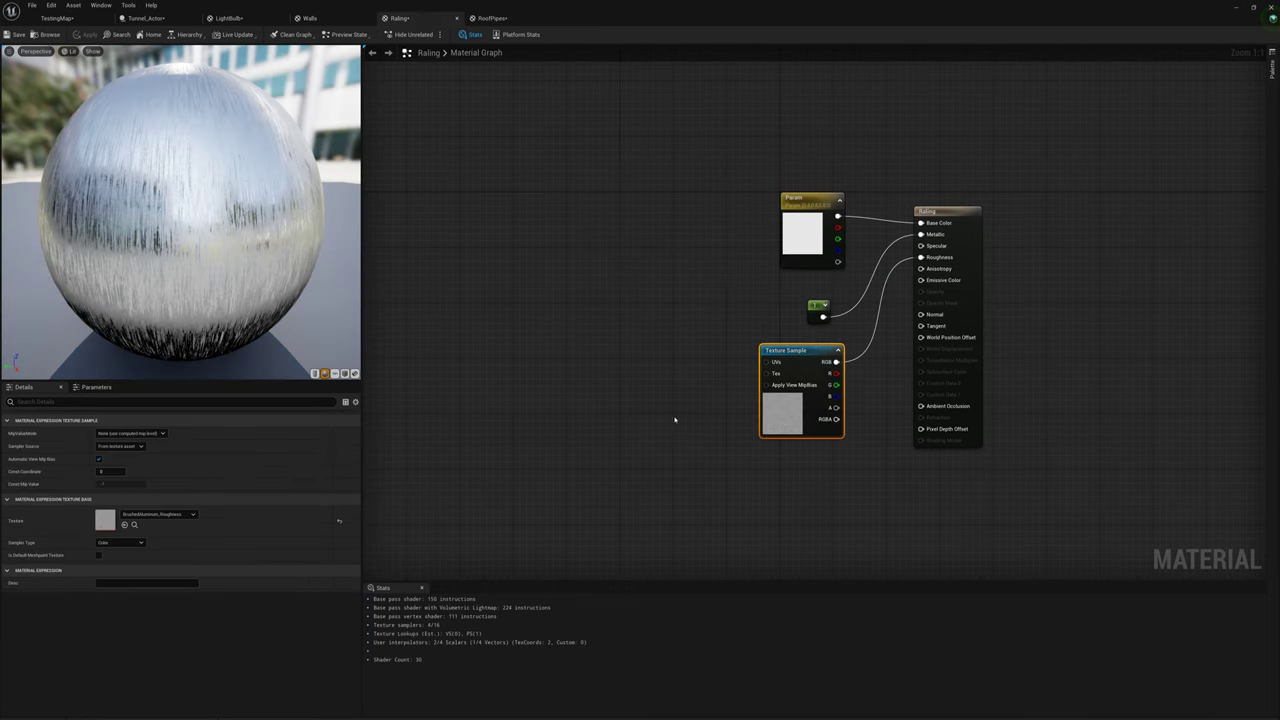
{"action": "right_click", "coordinate": [622, 397]}
{"action": "type", "text": "texture"}
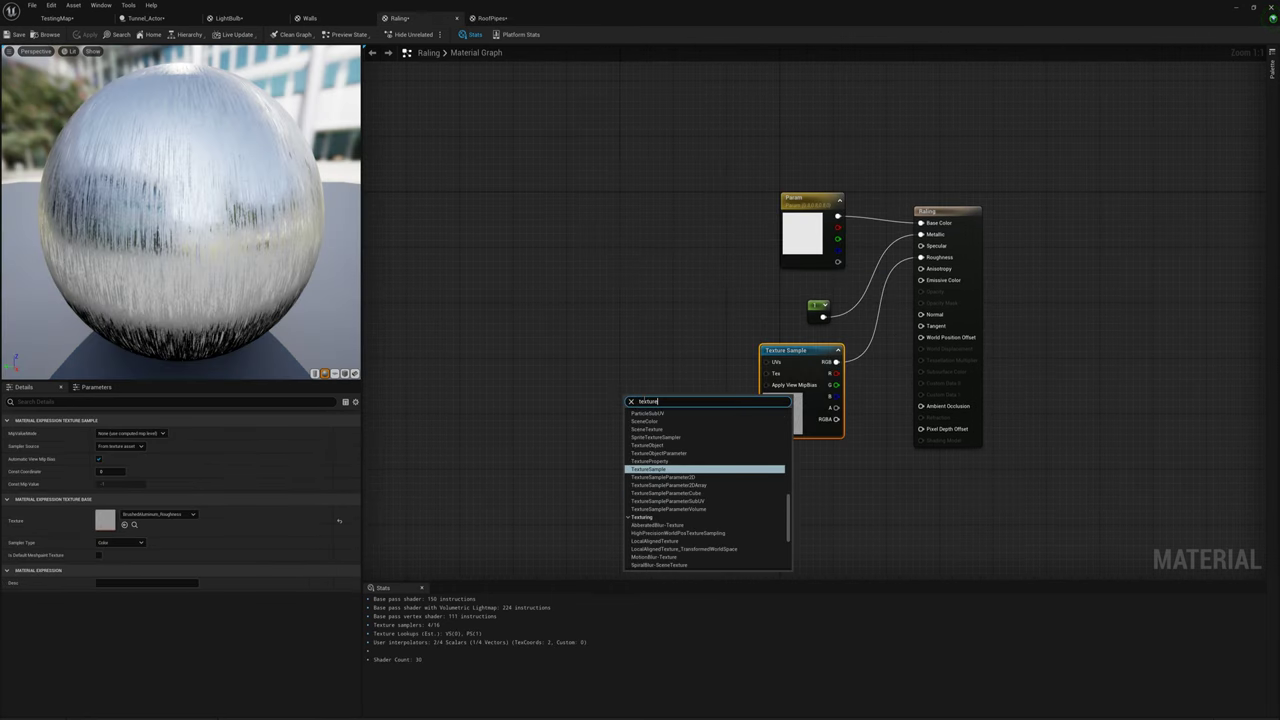
{"action": "type", "text": " coor"}
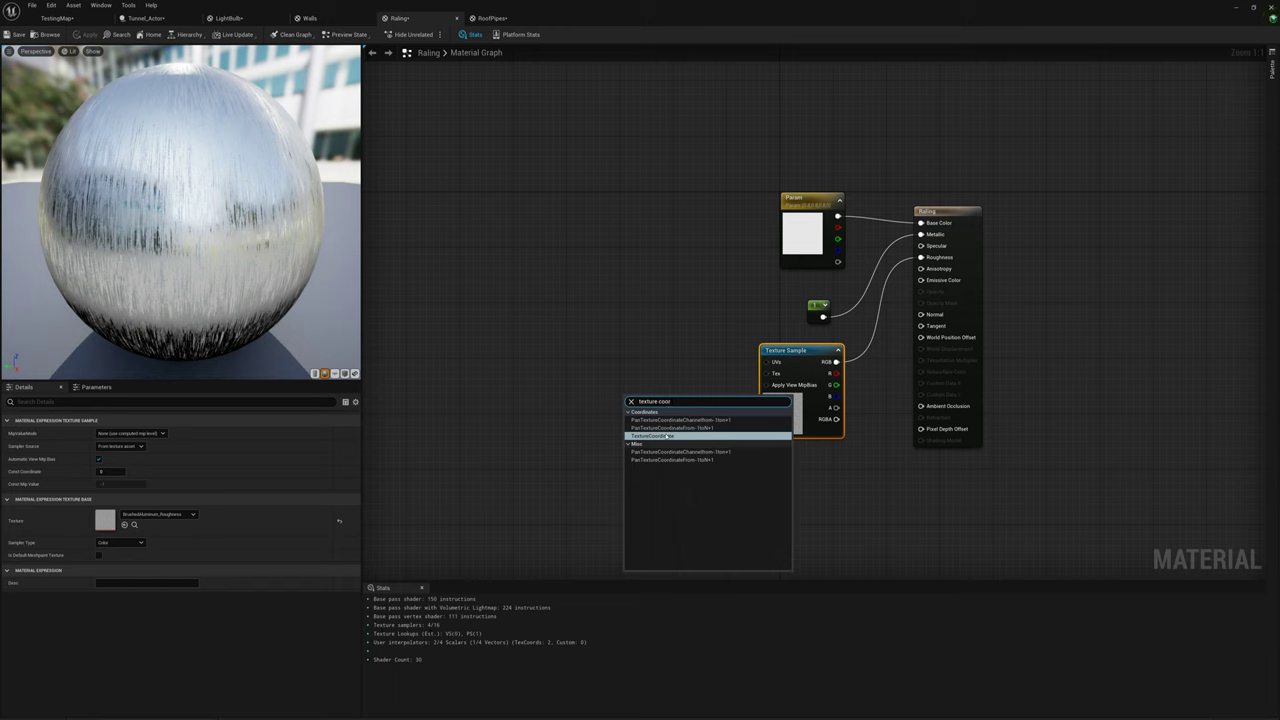
{"action": "left_click", "coordinate": [663, 437]}
{"action": "left_click_drag", "start_coordinate": [668, 411], "coordinate": [774, 363]}
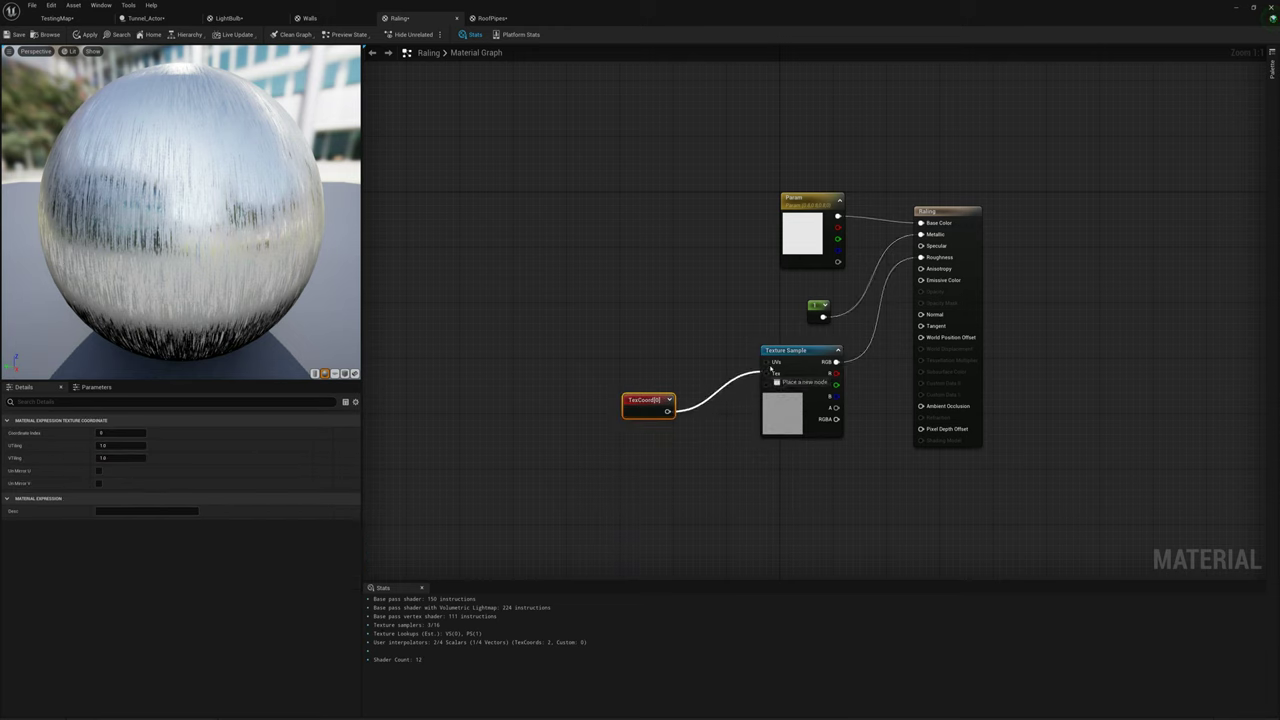
{"action": "left_click_drag", "start_coordinate": [645, 400], "coordinate": [697, 364]}
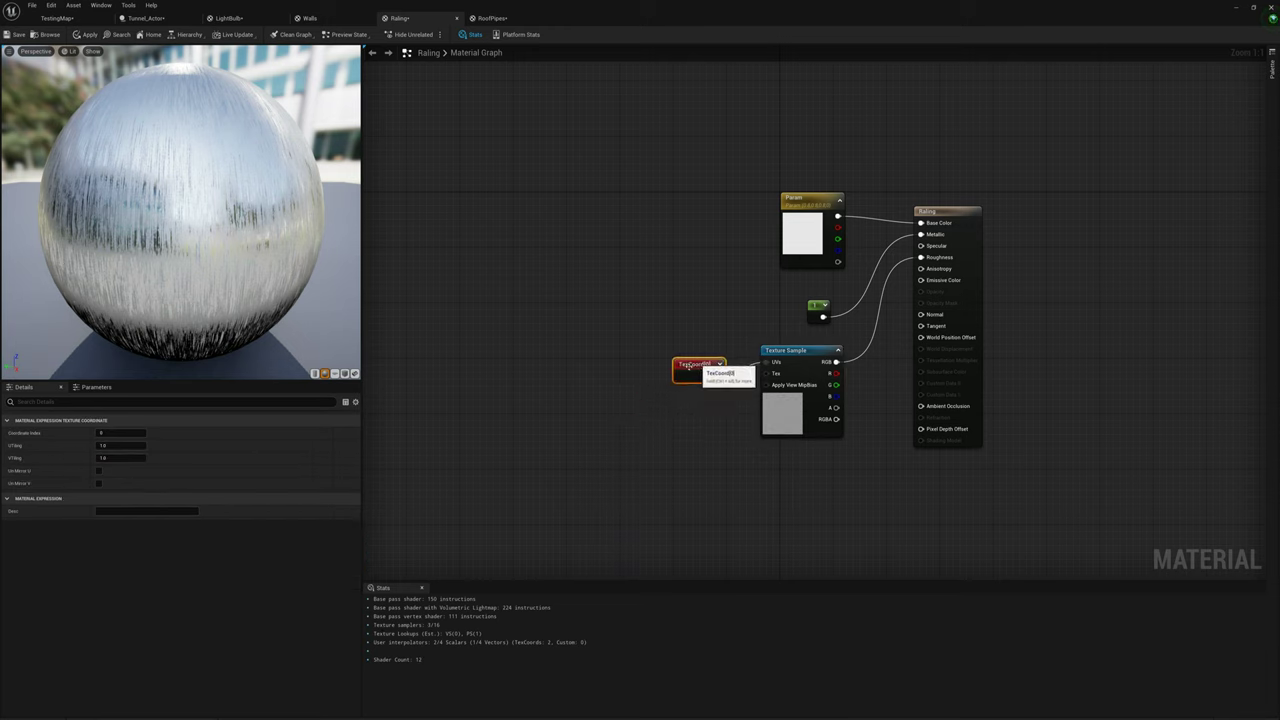
Step: Set the Raling texture coordinate's UTiling and VTiling to 50, apply the material and check the railing in TestingMap
{"action": "left_click", "coordinate": [131, 446]}
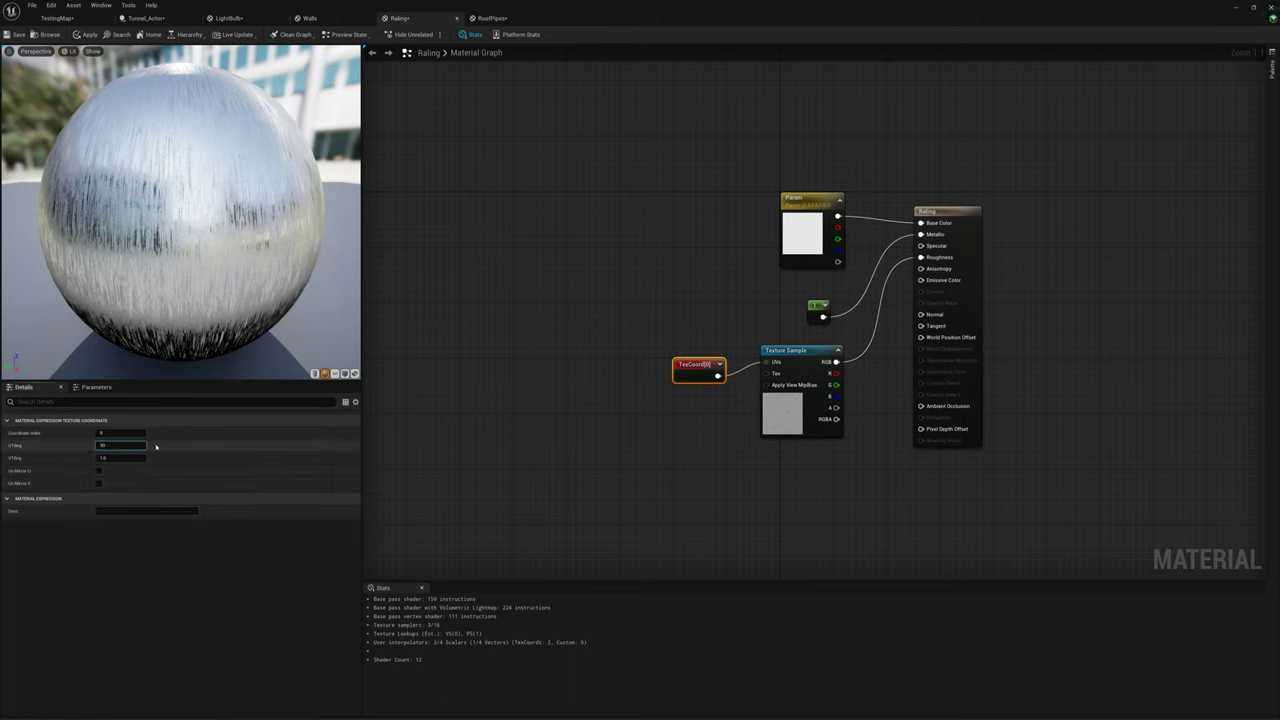
{"action": "key", "text": "Tab"}
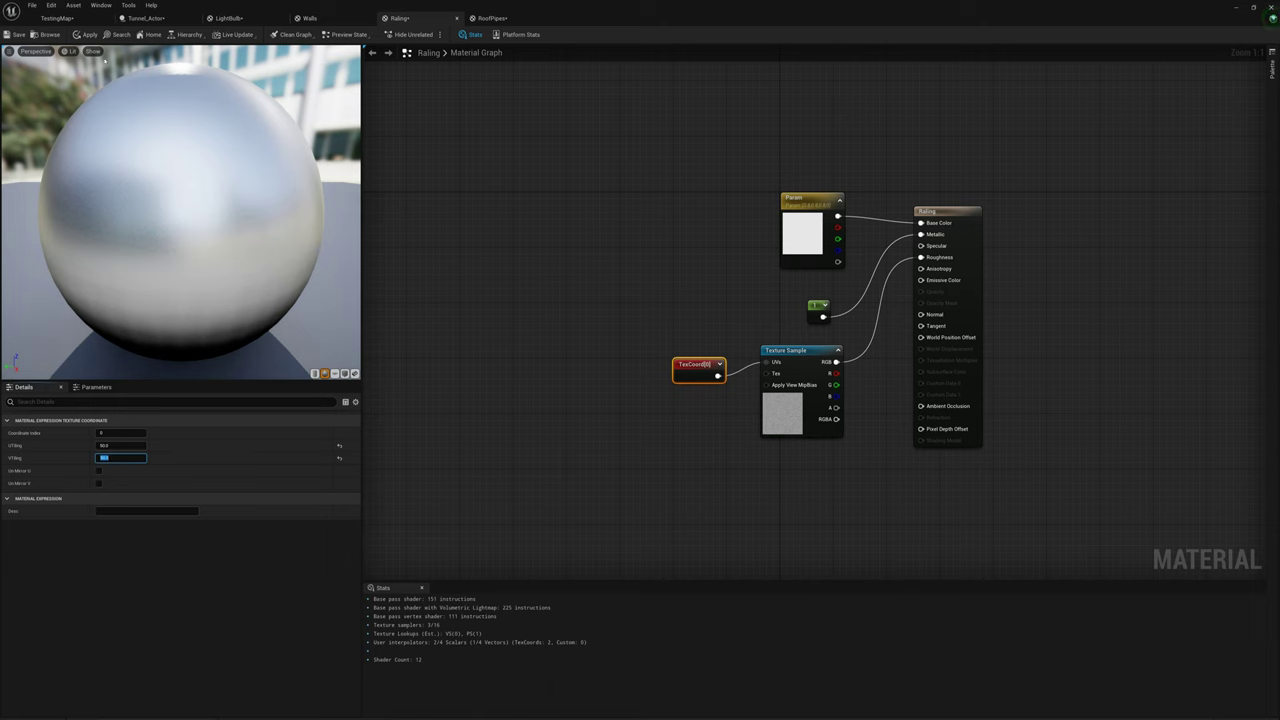
{"action": "left_click", "coordinate": [89, 35]}
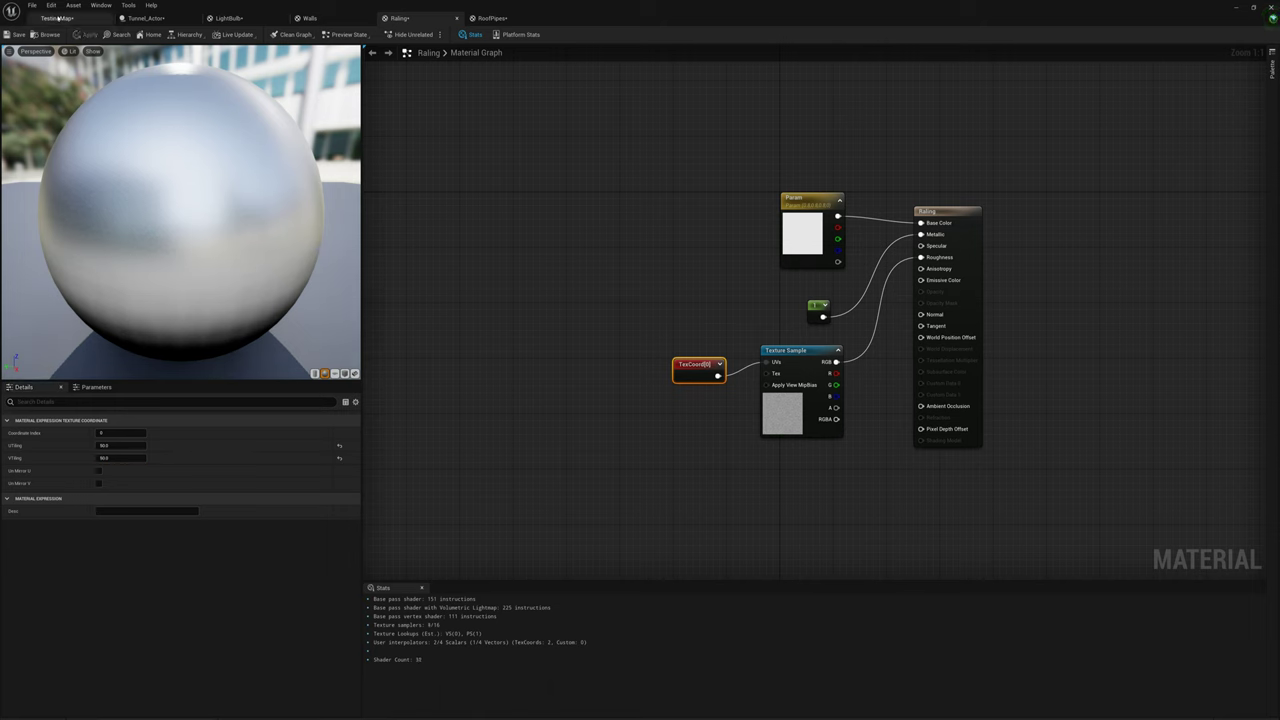
{"action": "left_click", "coordinate": [57, 18]}
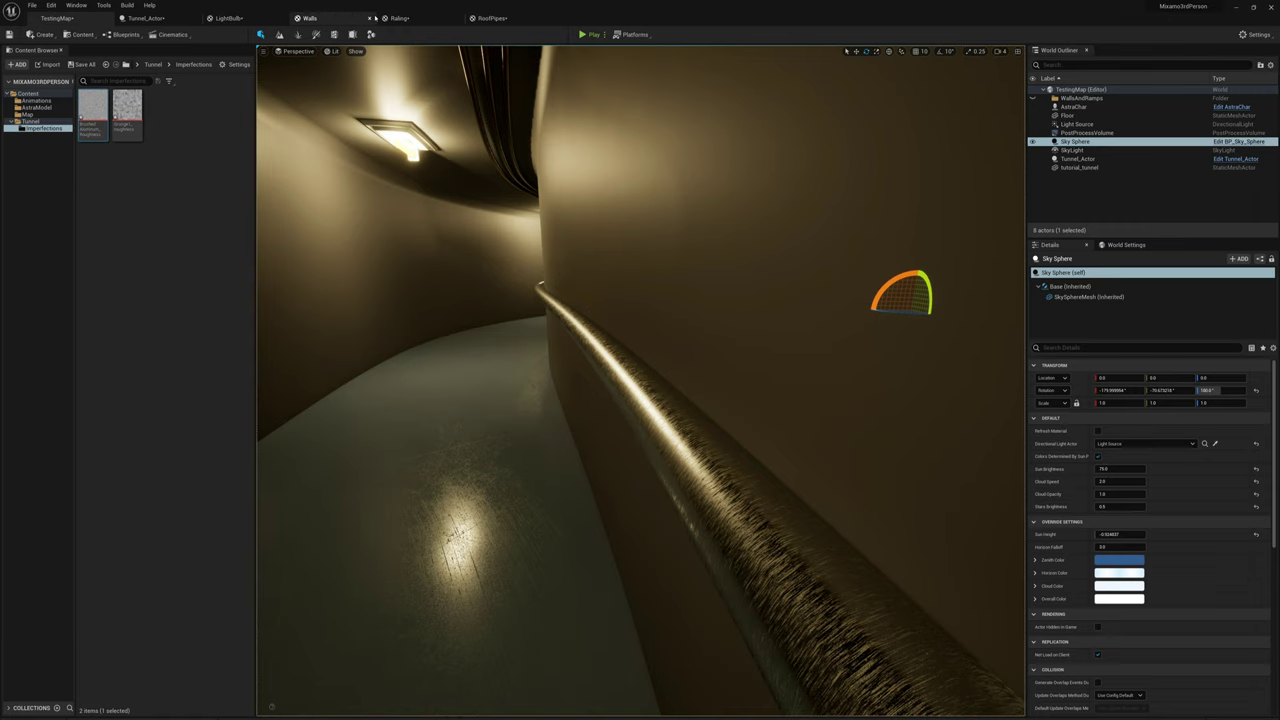
Step: Set the Raling texture coordinate's UTiling and VTiling to 75, apply the material and inspect the railing in TestingMap
{"action": "left_click", "coordinate": [395, 18]}
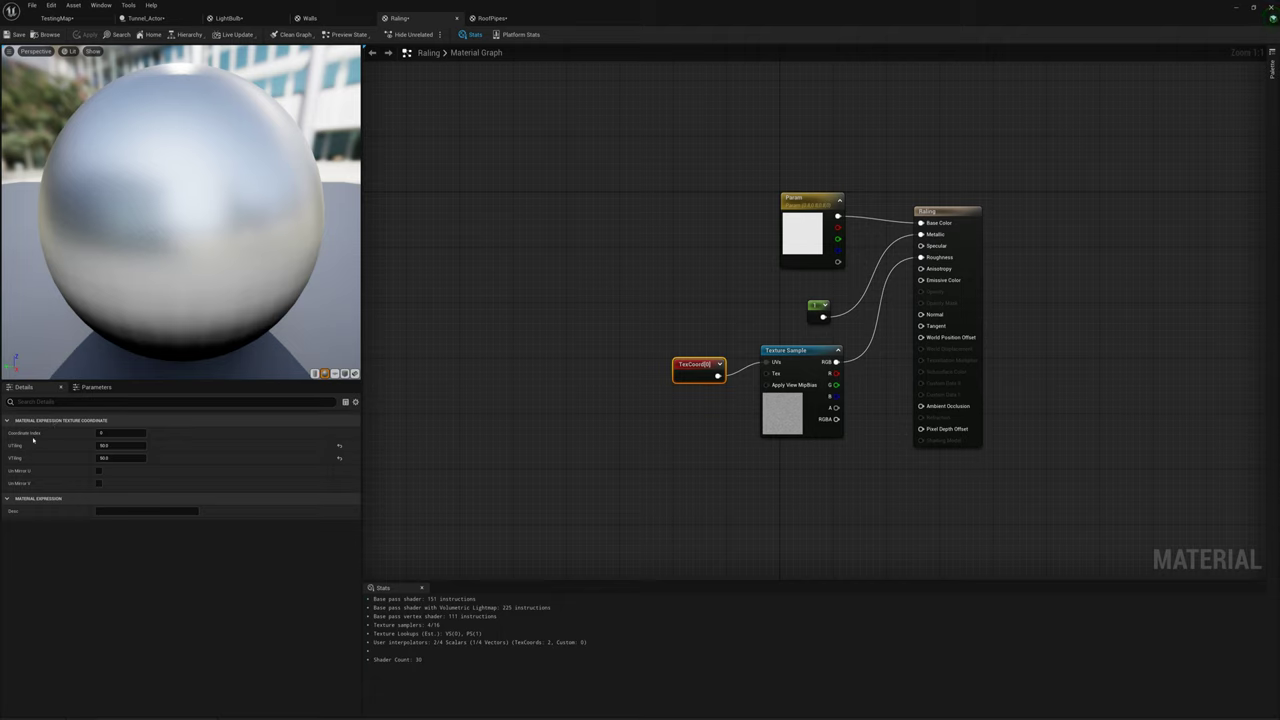
{"action": "left_click", "coordinate": [120, 445]}
{"action": "type", "text": "75"}
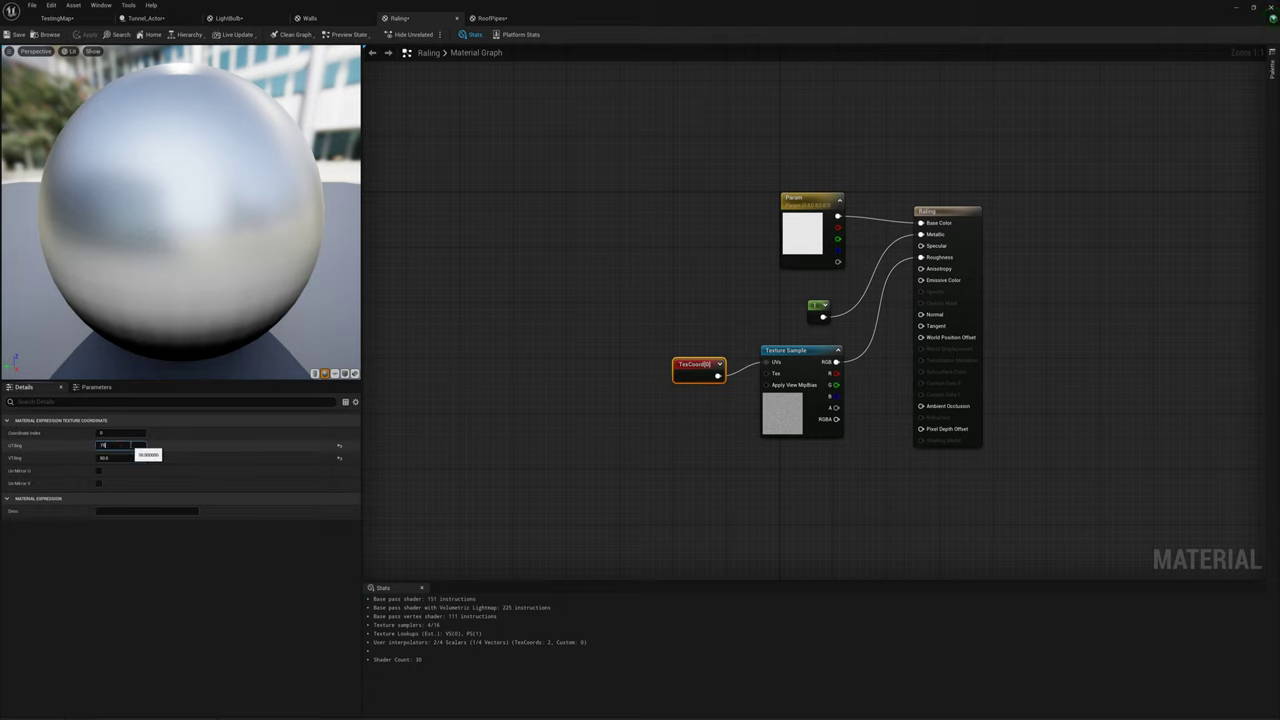
{"action": "key", "text": "Tab"}
{"action": "type", "text": "75"}
{"action": "key", "text": "Return"}
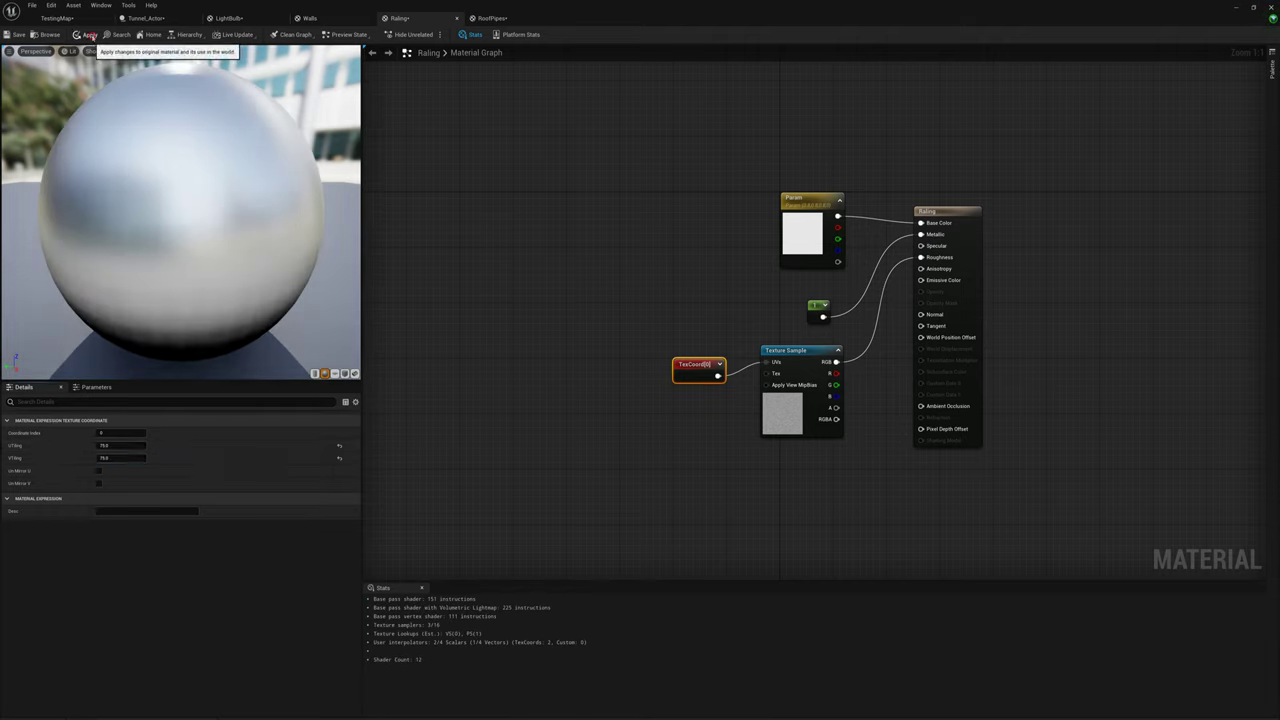
{"action": "left_click", "coordinate": [85, 34]}
{"action": "left_click", "coordinate": [82, 18]}
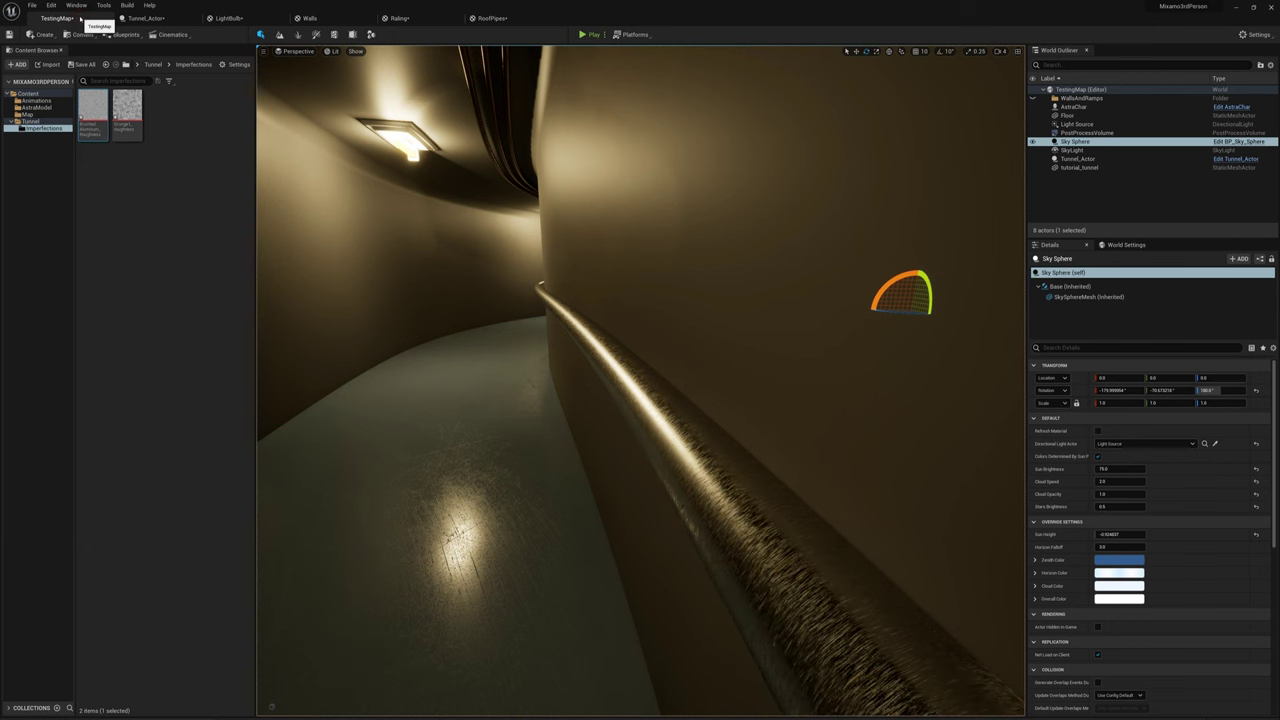
{"action": "right_click_drag", "start_coordinate": [677, 352], "coordinate": [630, 372]}
{"action": "right_click_drag", "start_coordinate": [580, 335], "coordinate": [699, 236]}
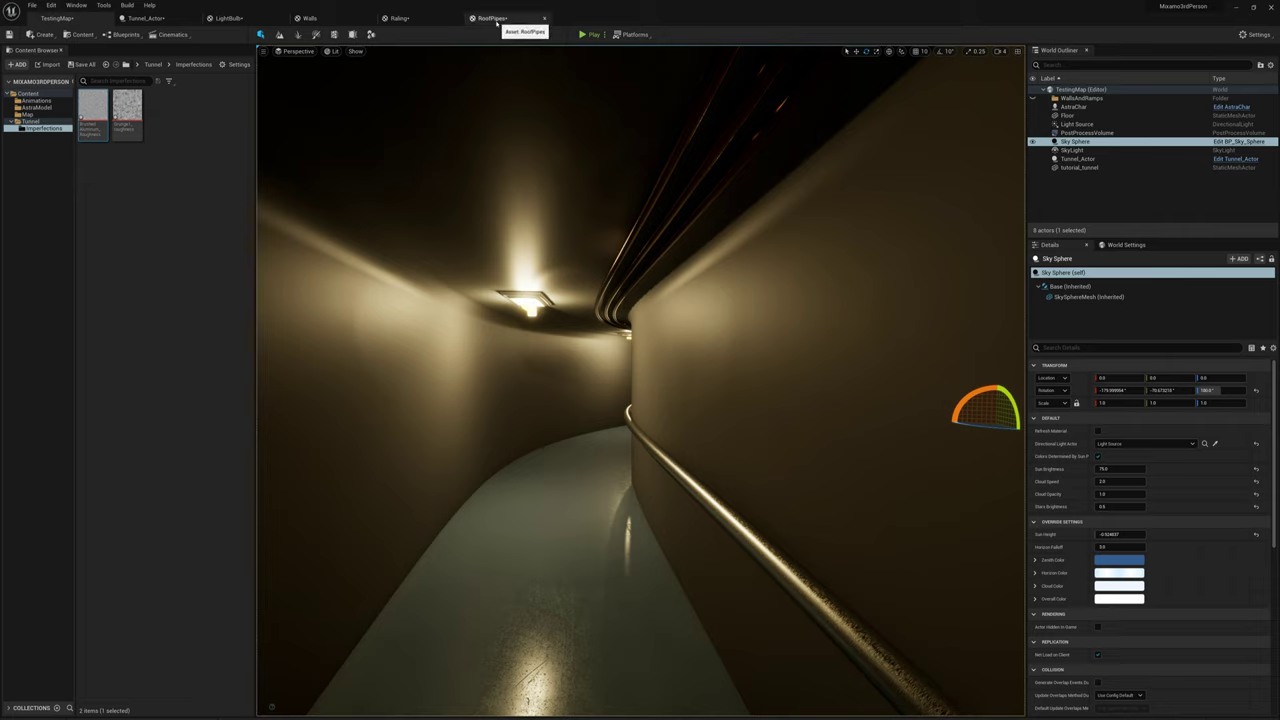
Step: Replace the RoofPipes material's 0.1 roughness constant with a brushed aluminum texture sample, connecting RGB to Roughness, and apply the material
{"action": "mouse_move", "coordinate": [90, 112]}
{"action": "left_mouse_down"}
{"action": "mouse_move", "coordinate": [500, 78]}
{"action": "mouse_move", "coordinate": [500, 26]}
{"action": "mouse_move", "coordinate": [628, 382]}
{"action": "left_mouse_up"}
{"action": "left_click", "coordinate": [692, 348]}
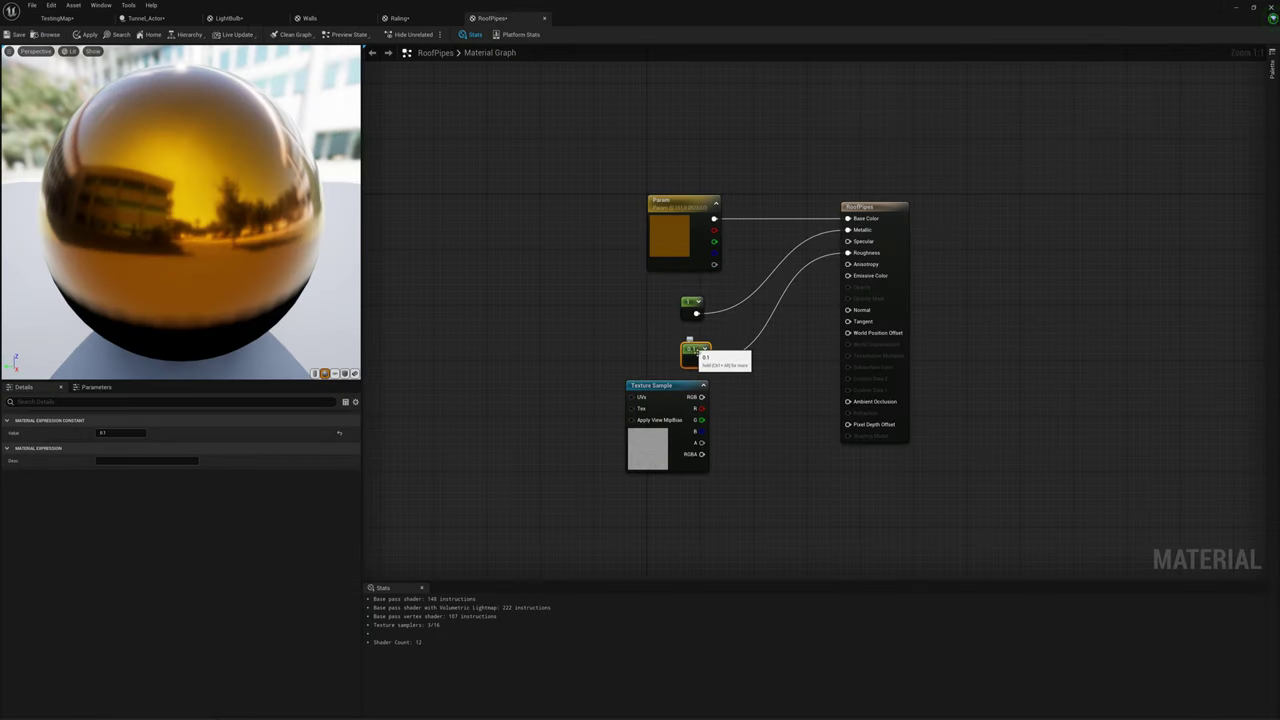
{"action": "key", "text": "Delete"}
{"action": "left_click_drag", "start_coordinate": [702, 397], "coordinate": [849, 253]}
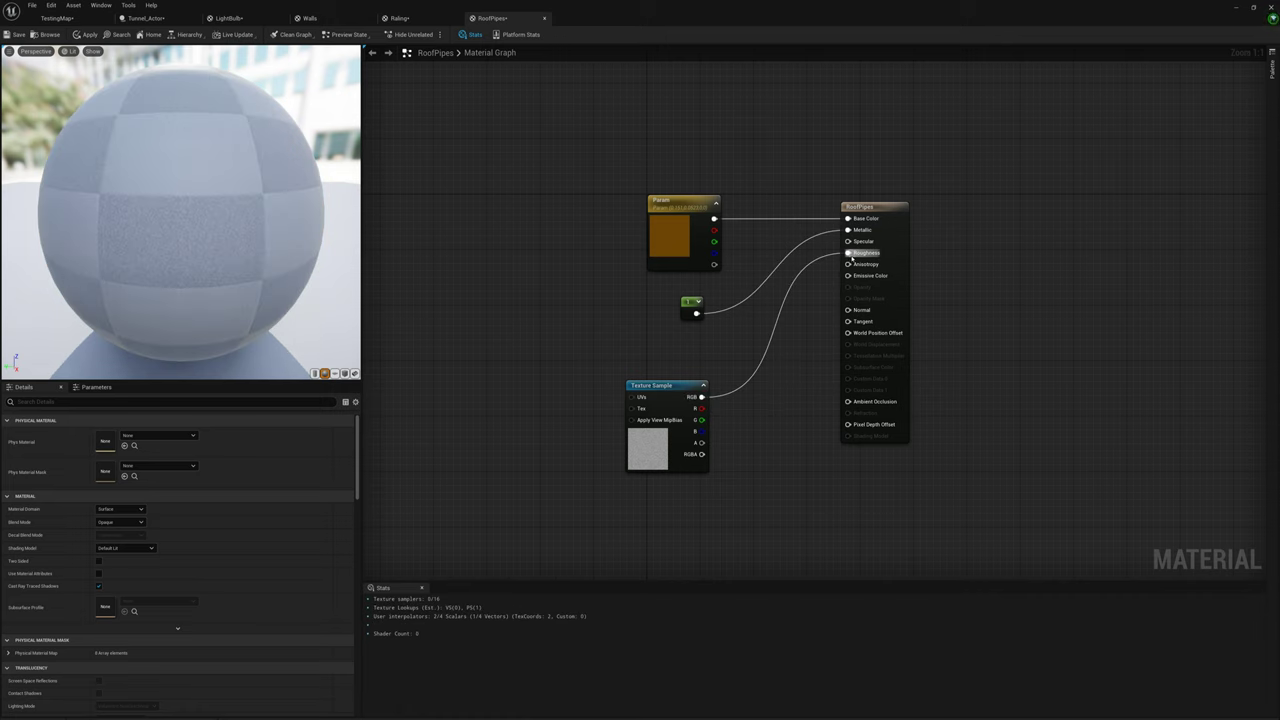
{"action": "left_click", "coordinate": [88, 35]}
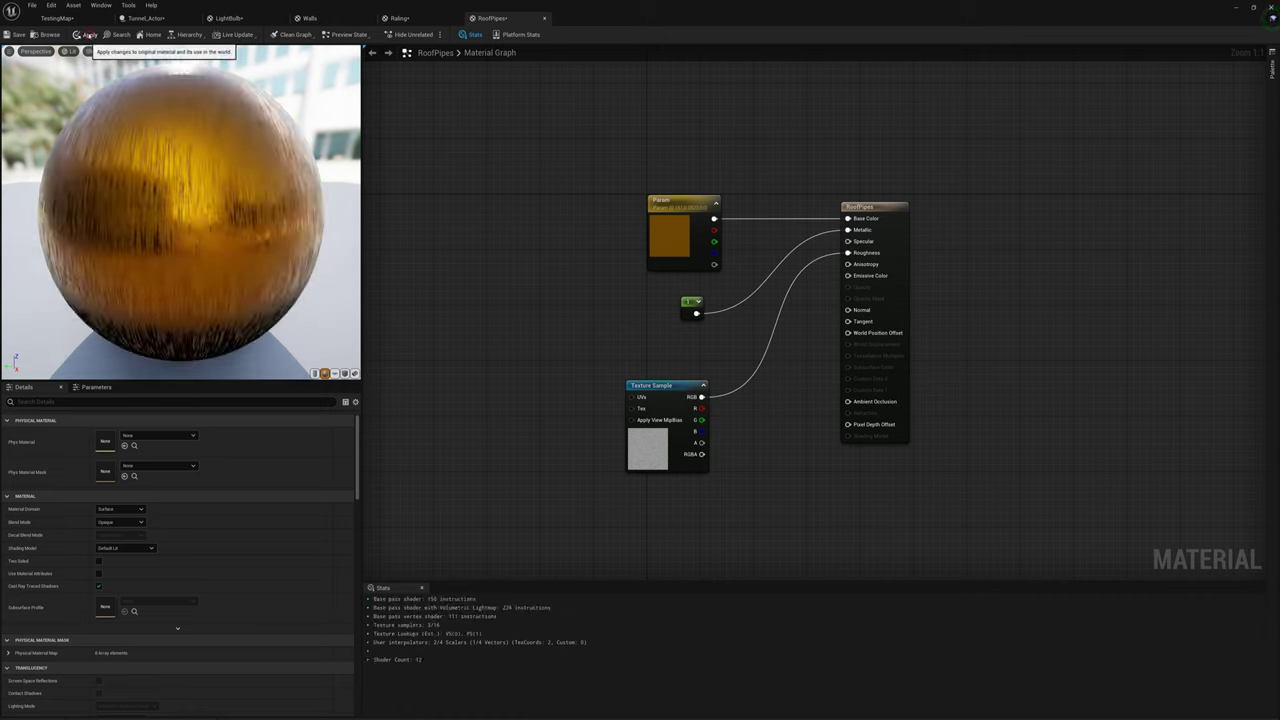
Step: Add a TextureCoordinate node to the RoofPipes material and connect it to the texture sample's UVs
{"action": "right_click", "coordinate": [525, 435]}
{"action": "type", "text": "texture coord"}
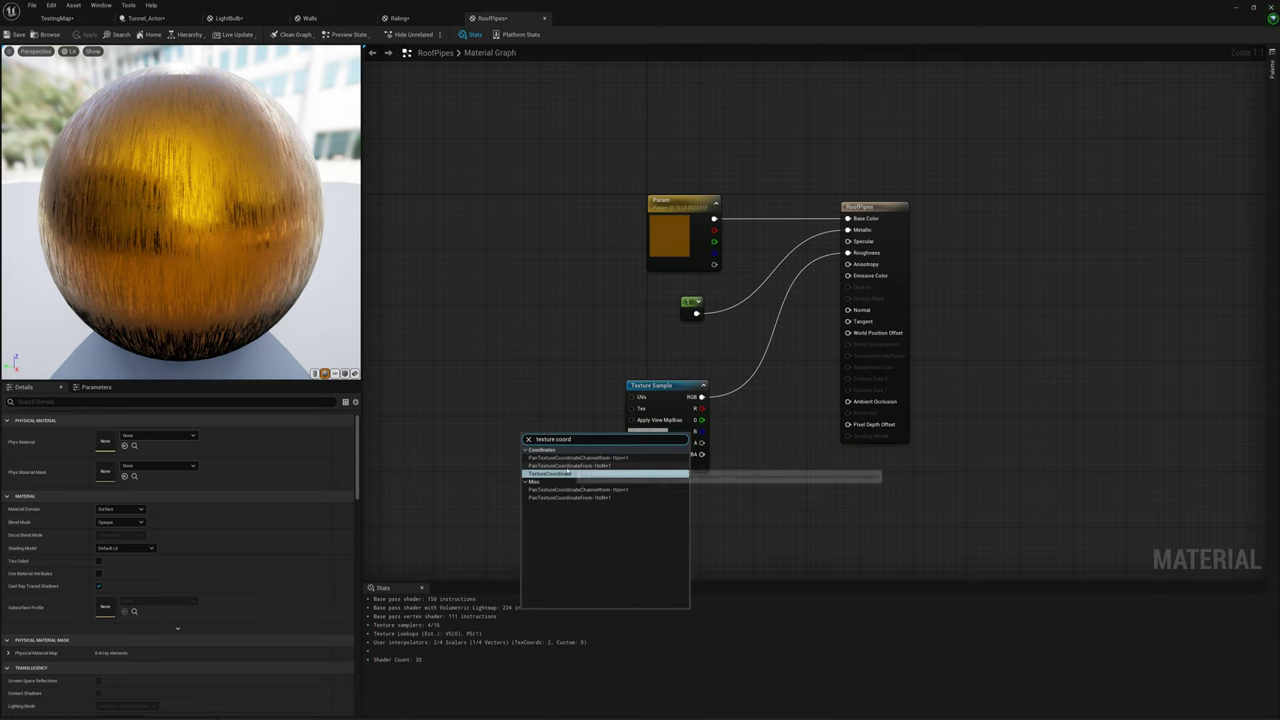
{"action": "left_click", "coordinate": [570, 473]}
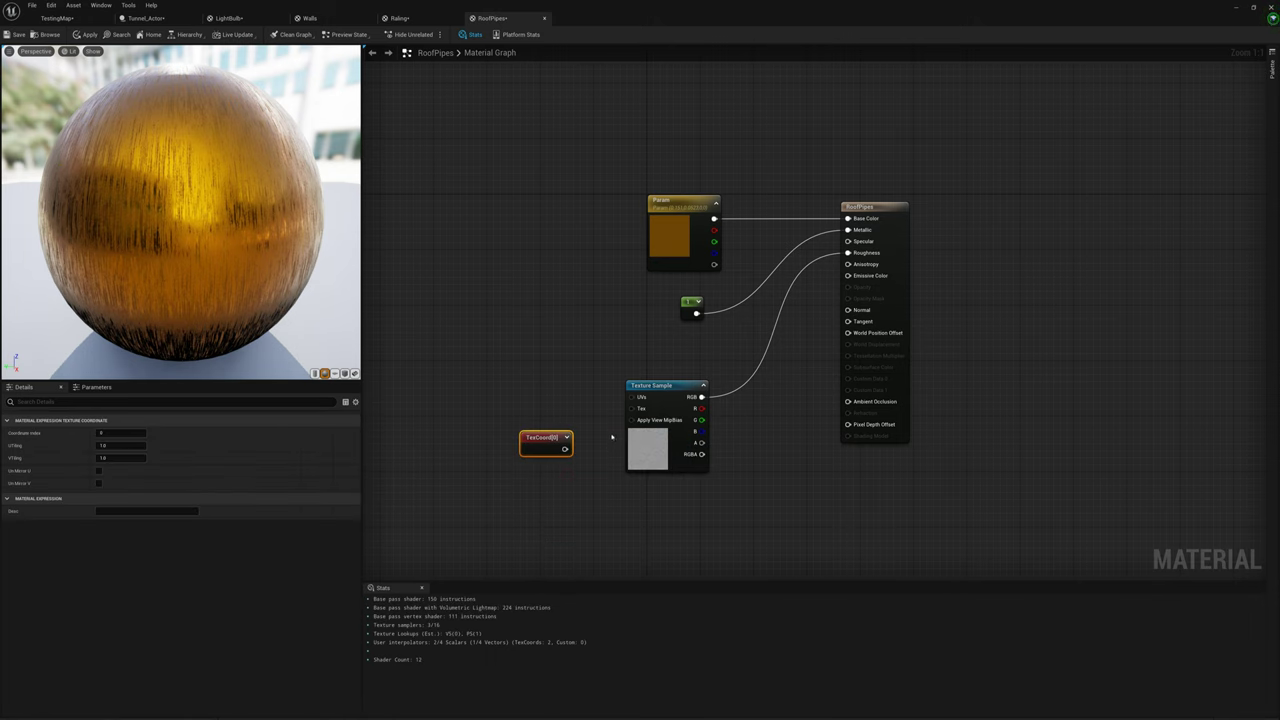
{"action": "left_click_drag", "start_coordinate": [565, 449], "coordinate": [635, 397]}
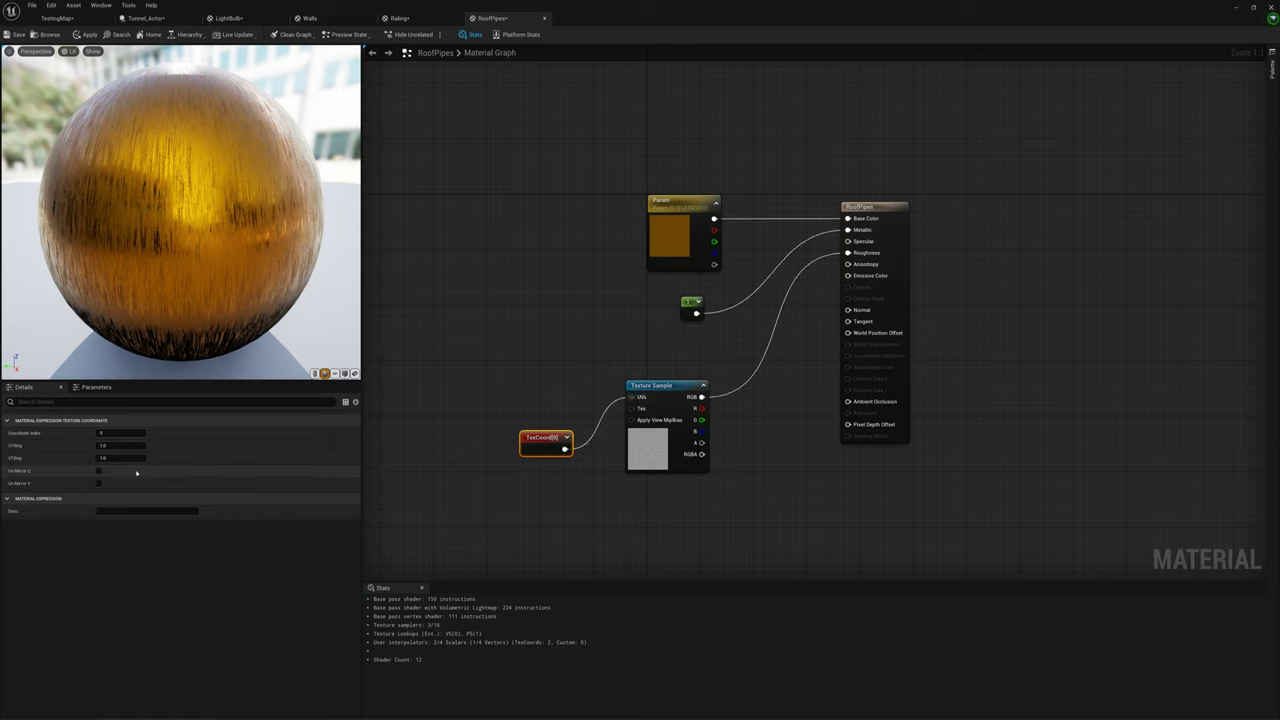
Step: Set the RoofPipes texture coordinate's UTiling and VTiling to 75, apply the material and inspect the roof pipes in TestingMap
{"action": "left_click", "coordinate": [127, 446]}
{"action": "type", "text": "75"}
{"action": "key", "text": "Tab"}
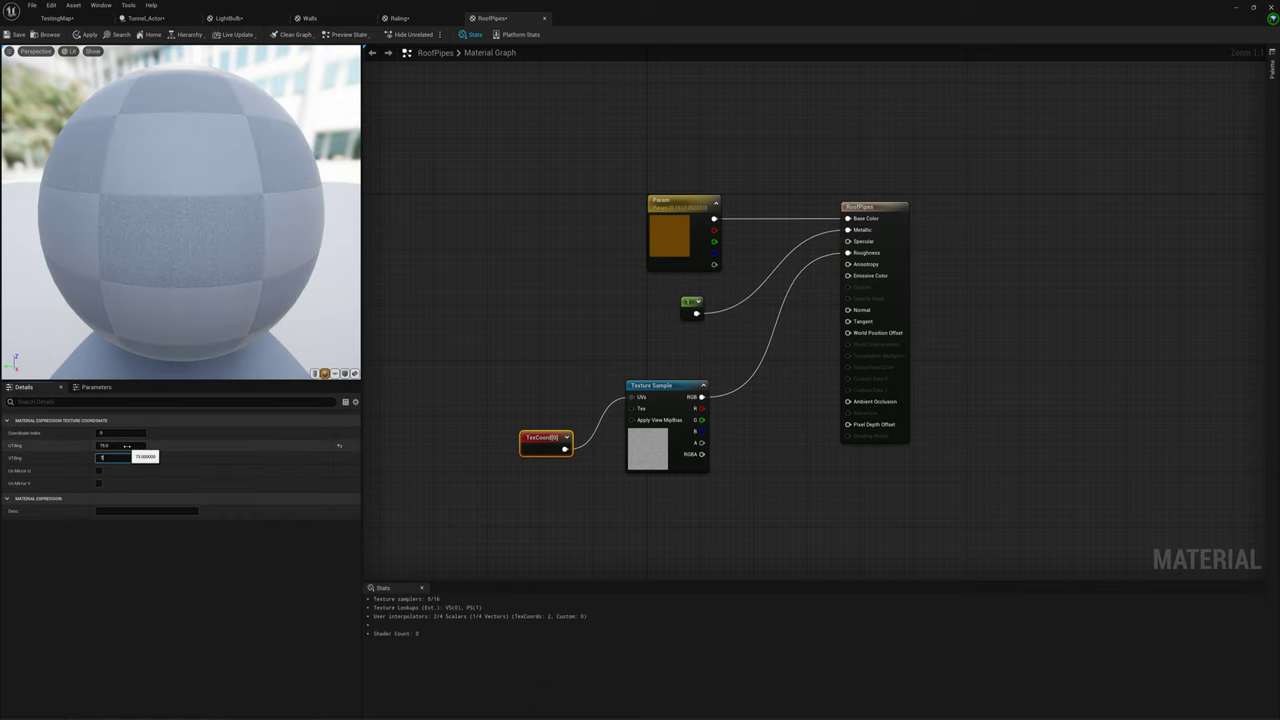
{"action": "type", "text": "75"}
{"action": "key", "text": "Return"}
{"action": "left_click", "coordinate": [87, 36]}
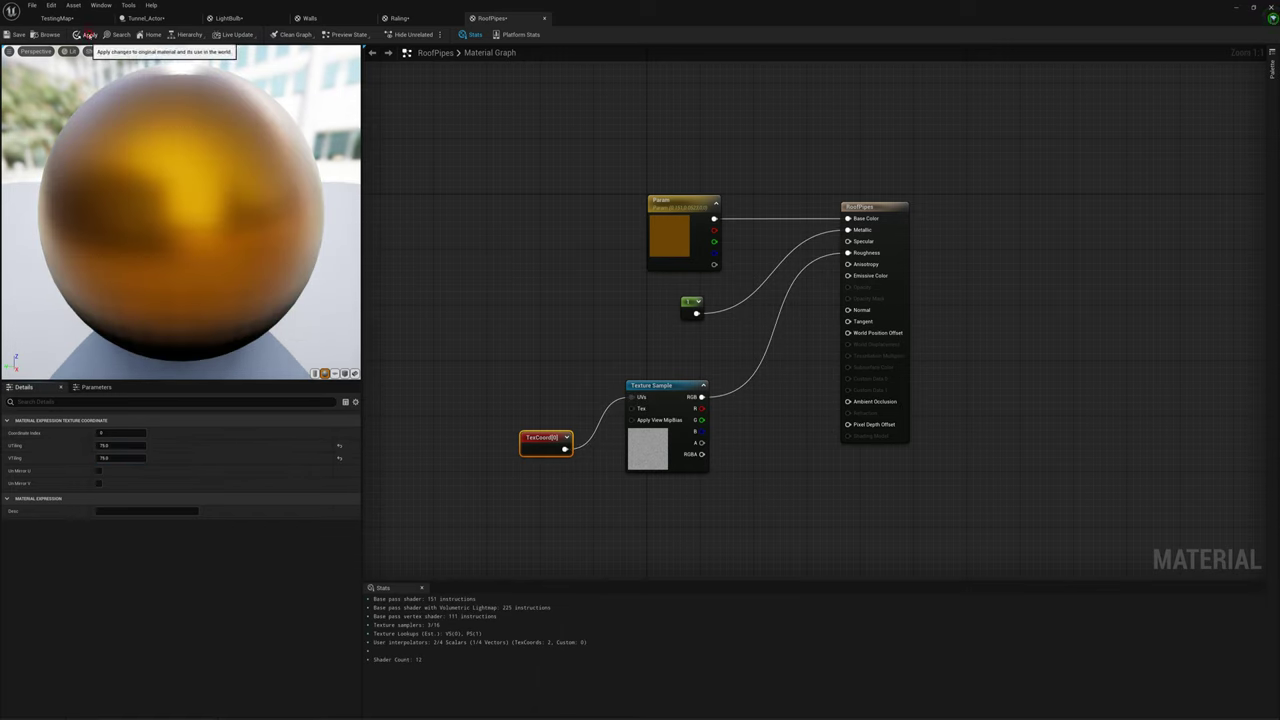
{"action": "left_click", "coordinate": [72, 20]}
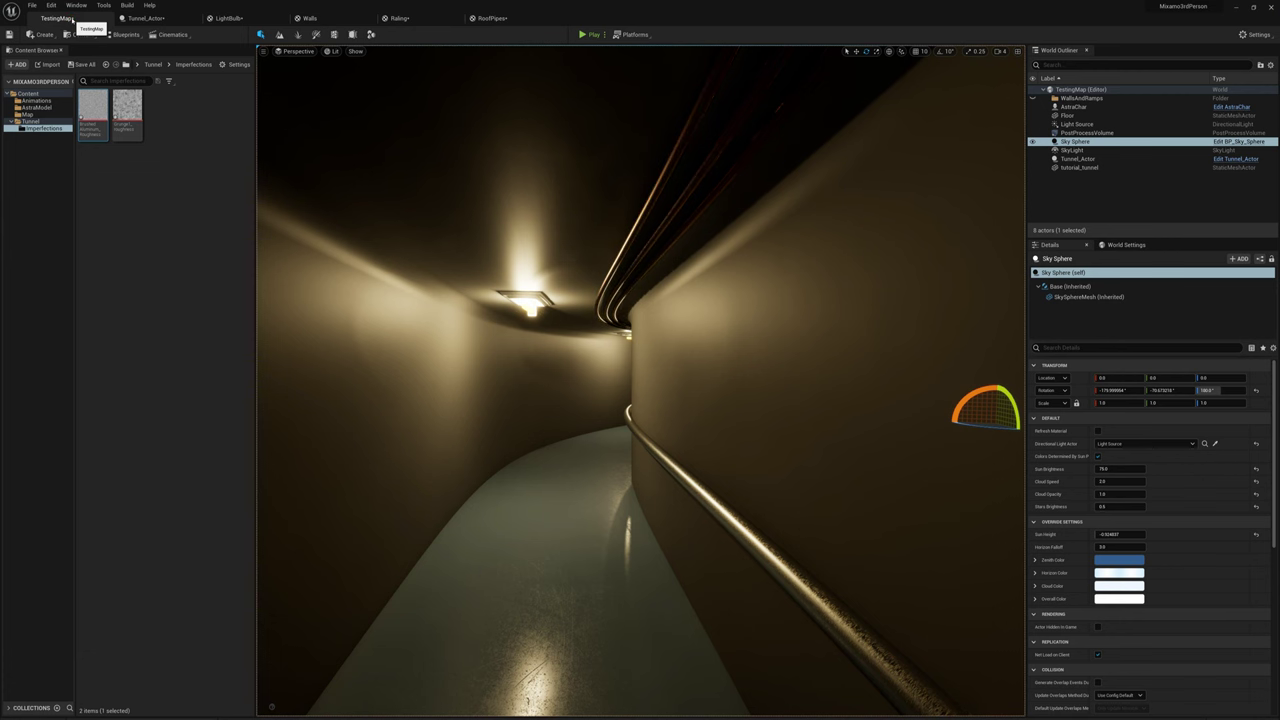
{"action": "key", "text": "w"}
{"action": "right_click_drag", "start_coordinate": [640, 380], "coordinate": [654, 216]}
{"action": "right_click_drag", "start_coordinate": [608, 260], "coordinate": [480, 430]}
{"action": "right_click_drag", "start_coordinate": [680, 316], "coordinate": [656, 336]}
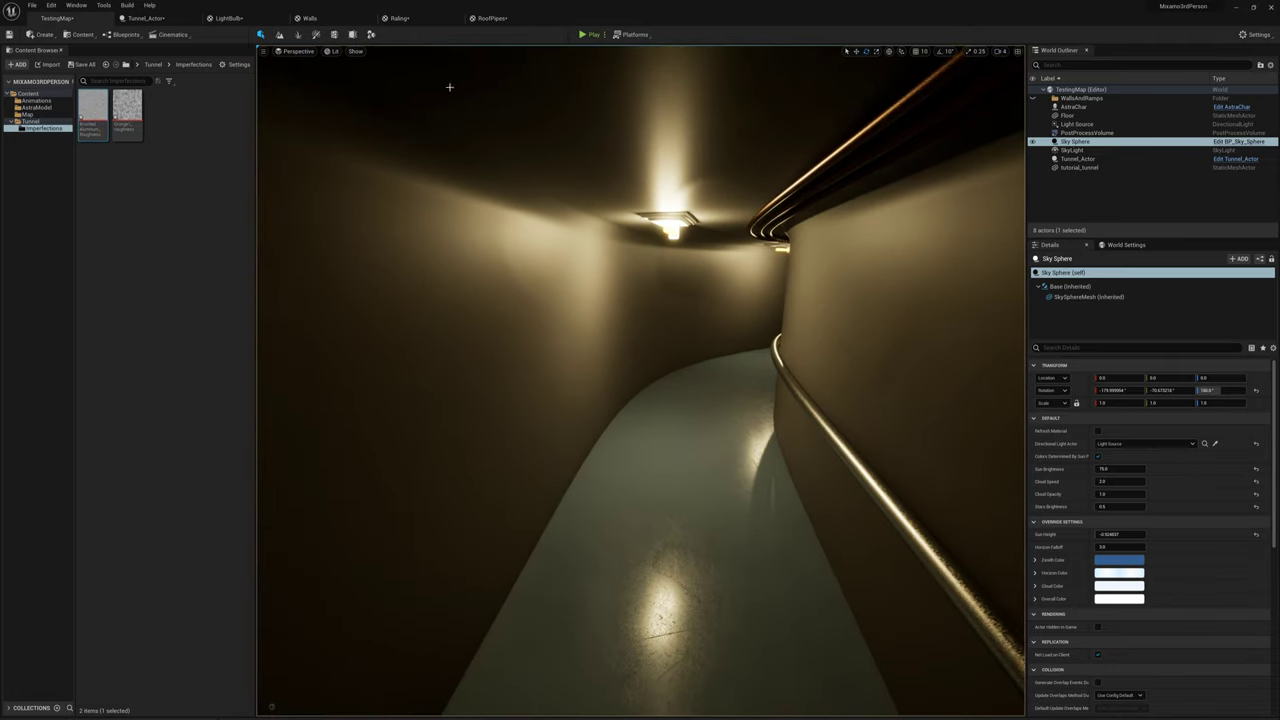
Step: Add the Grunge1_roughness texture to the Walls material and connect its RGB output to Roughness
{"action": "mouse_move", "coordinate": [133, 109]}
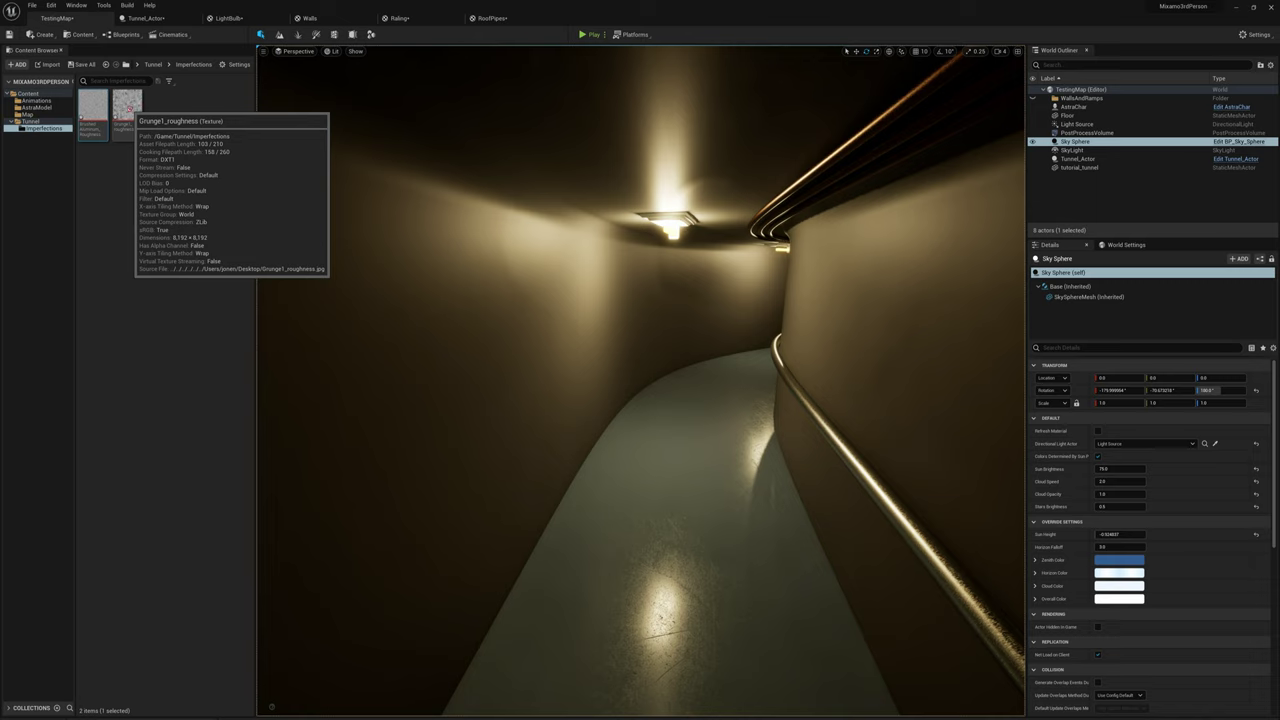
{"action": "left_click_drag", "start_coordinate": [128, 108], "coordinate": [683, 355]}
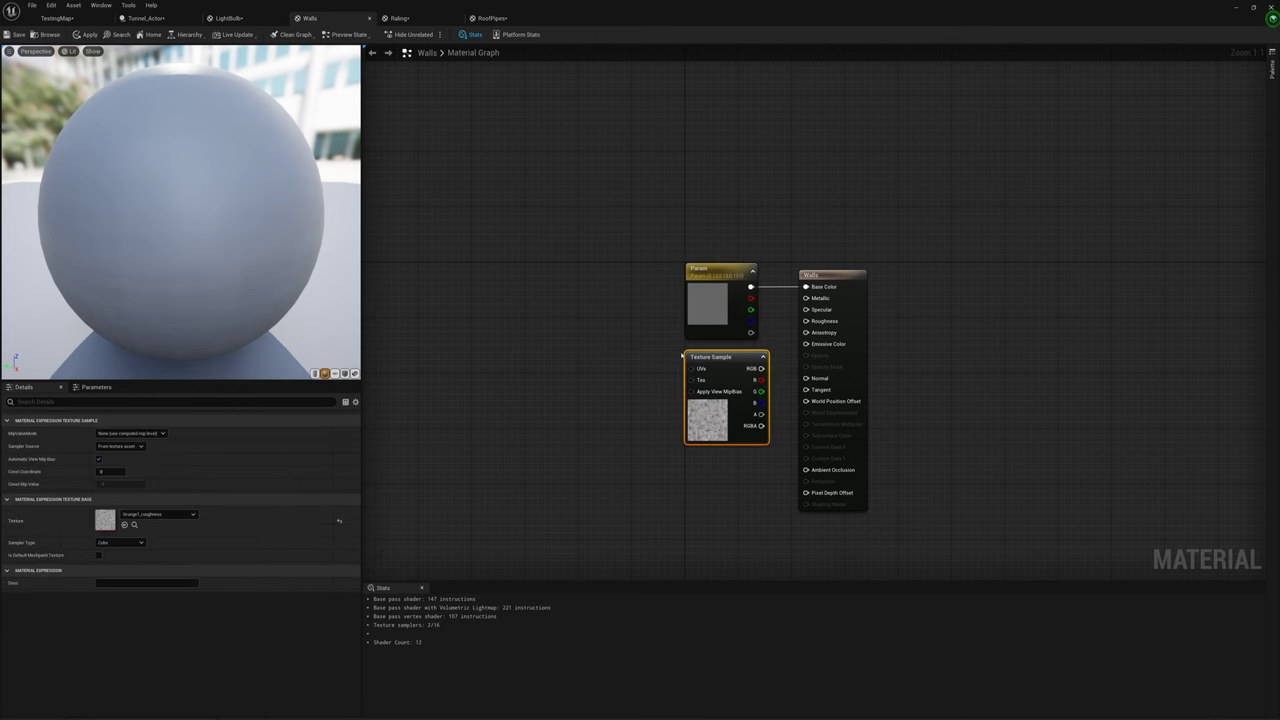
{"action": "left_click_drag", "start_coordinate": [761, 368], "coordinate": [811, 321]}
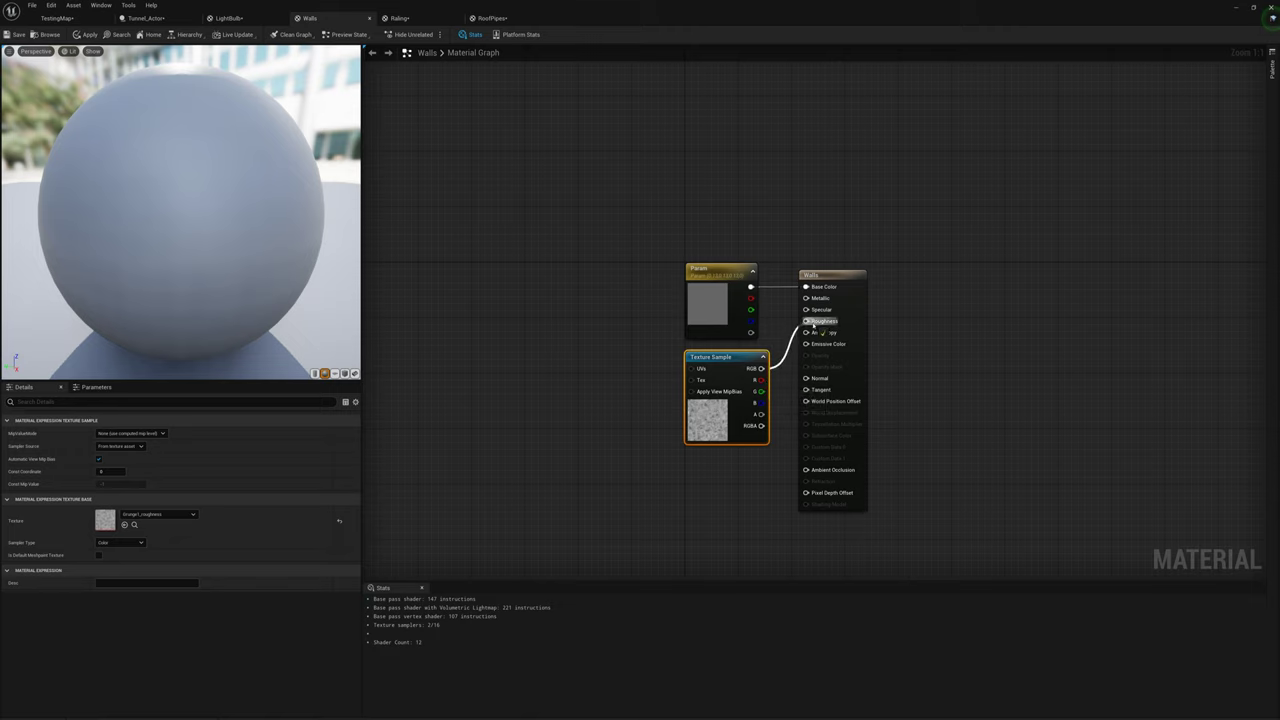
Step: Connect a new TextureCoordinate node to the Walls texture sample's UVs, then apply the material and check the walls in TestingMap
{"action": "right_click", "coordinate": [596, 400]}
{"action": "type", "text": "texture coor"}
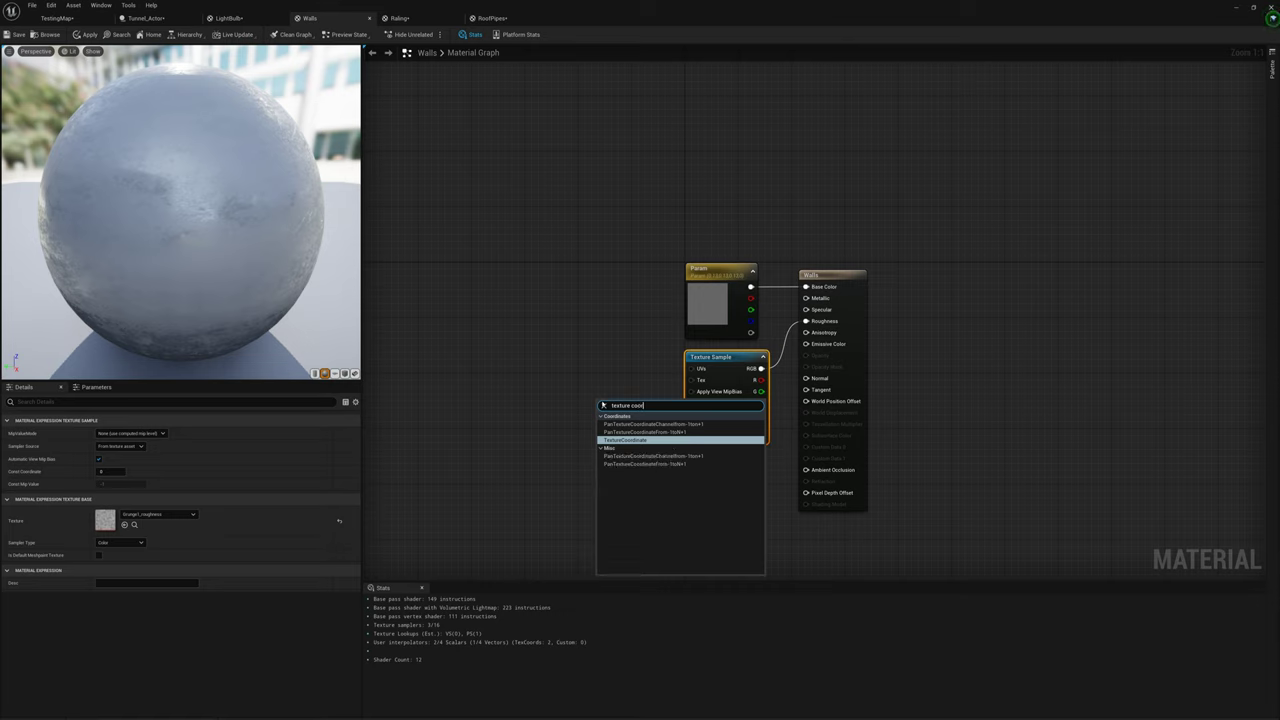
{"action": "left_click", "coordinate": [640, 439]}
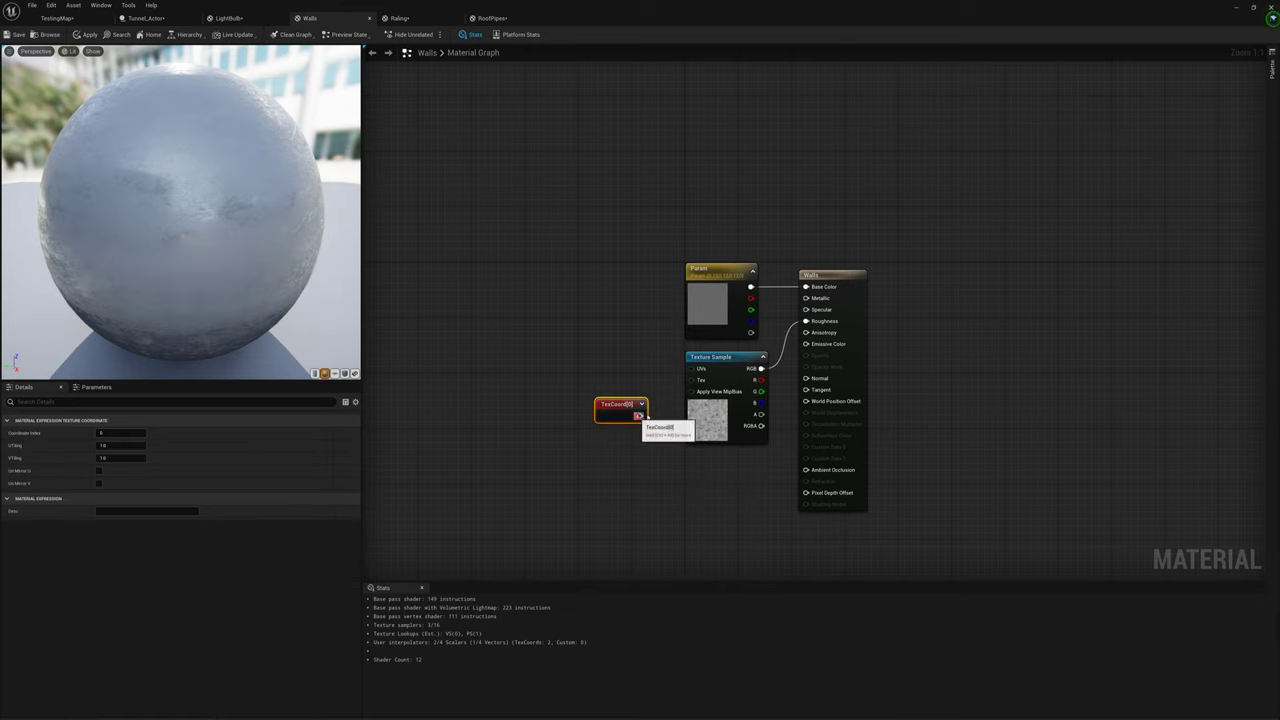
{"action": "left_click_drag", "start_coordinate": [638, 416], "coordinate": [690, 368]}
{"action": "left_click_drag", "start_coordinate": [612, 405], "coordinate": [622, 373]}
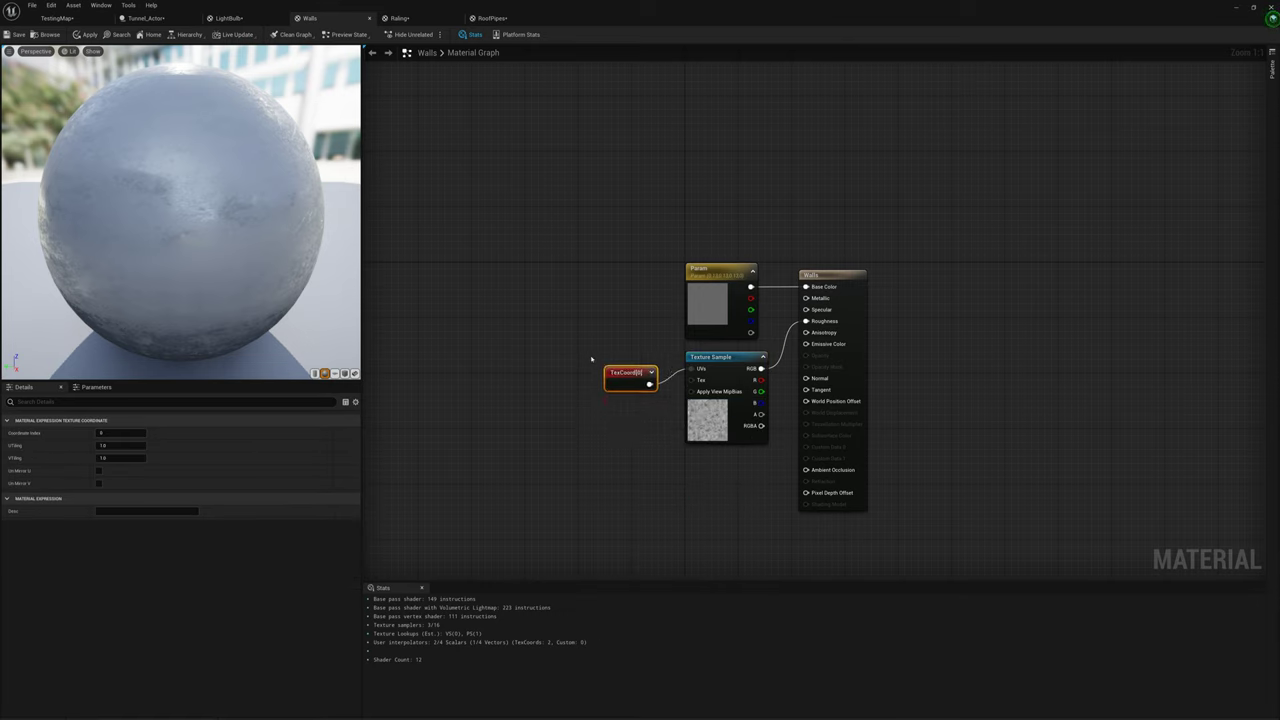
{"action": "left_click", "coordinate": [88, 34]}
{"action": "left_click", "coordinate": [58, 18]}
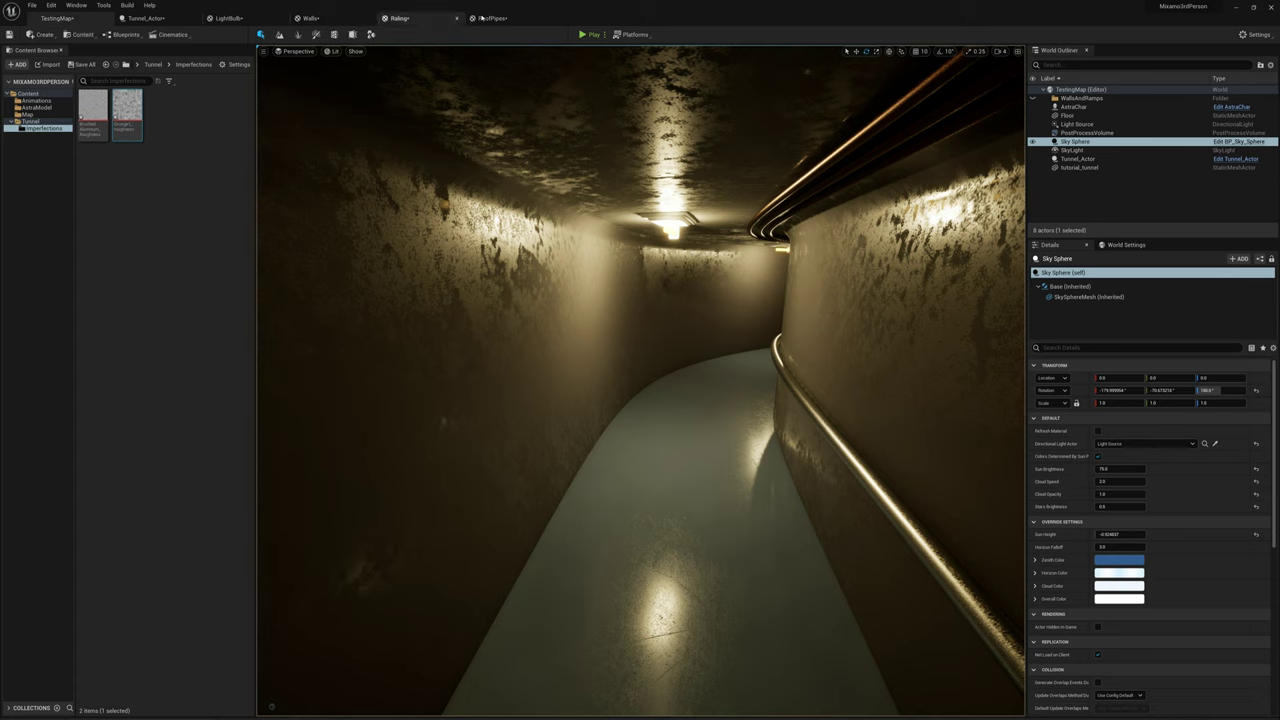
Step: Set the Walls texture coordinate's UTiling and VTiling to 5, apply the material and inspect the tunnel walls in TestingMap
{"action": "left_click", "coordinate": [312, 18]}
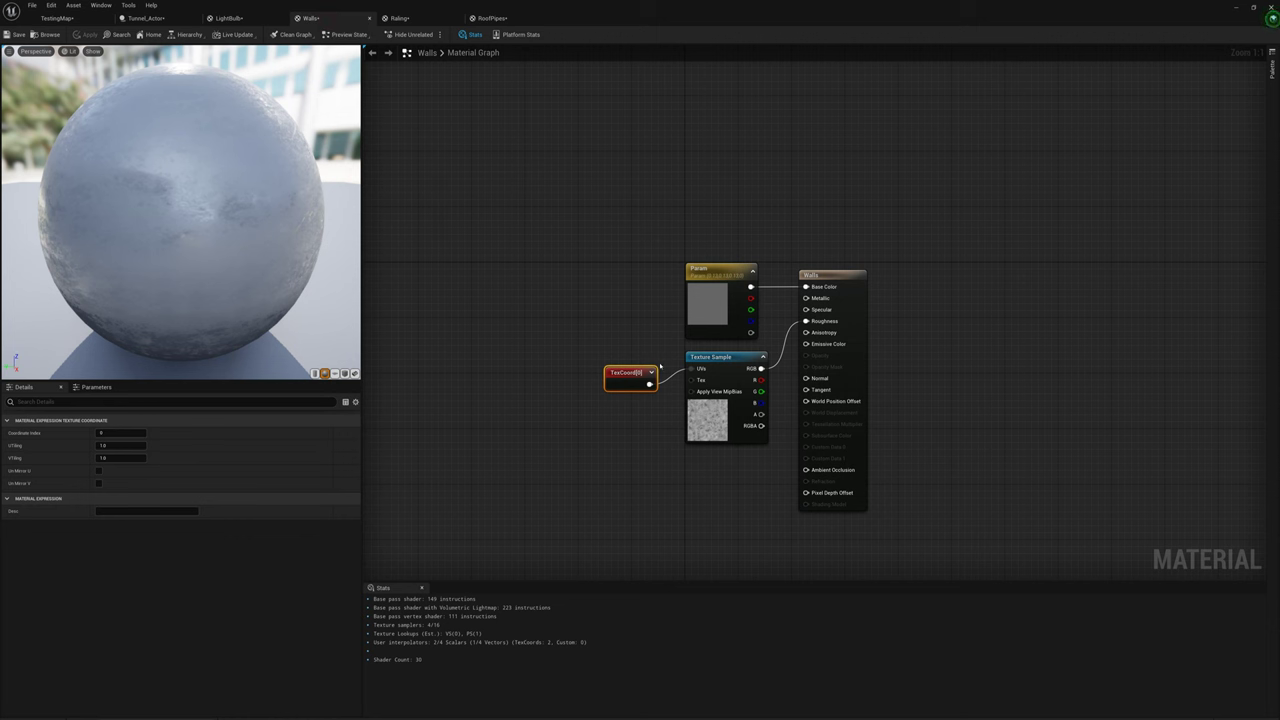
{"action": "left_click", "coordinate": [128, 445]}
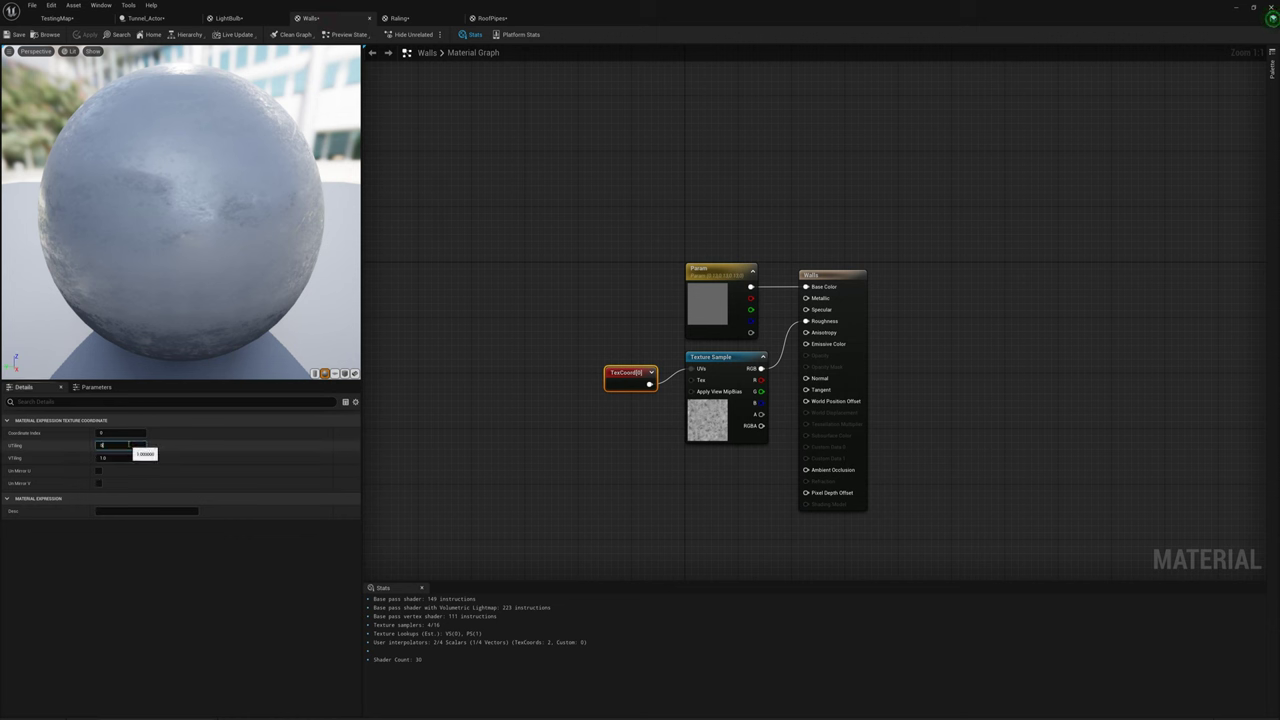
{"action": "type", "text": "5"}
{"action": "key", "text": "Tab"}
{"action": "type", "text": "5"}
{"action": "key", "text": "Return"}
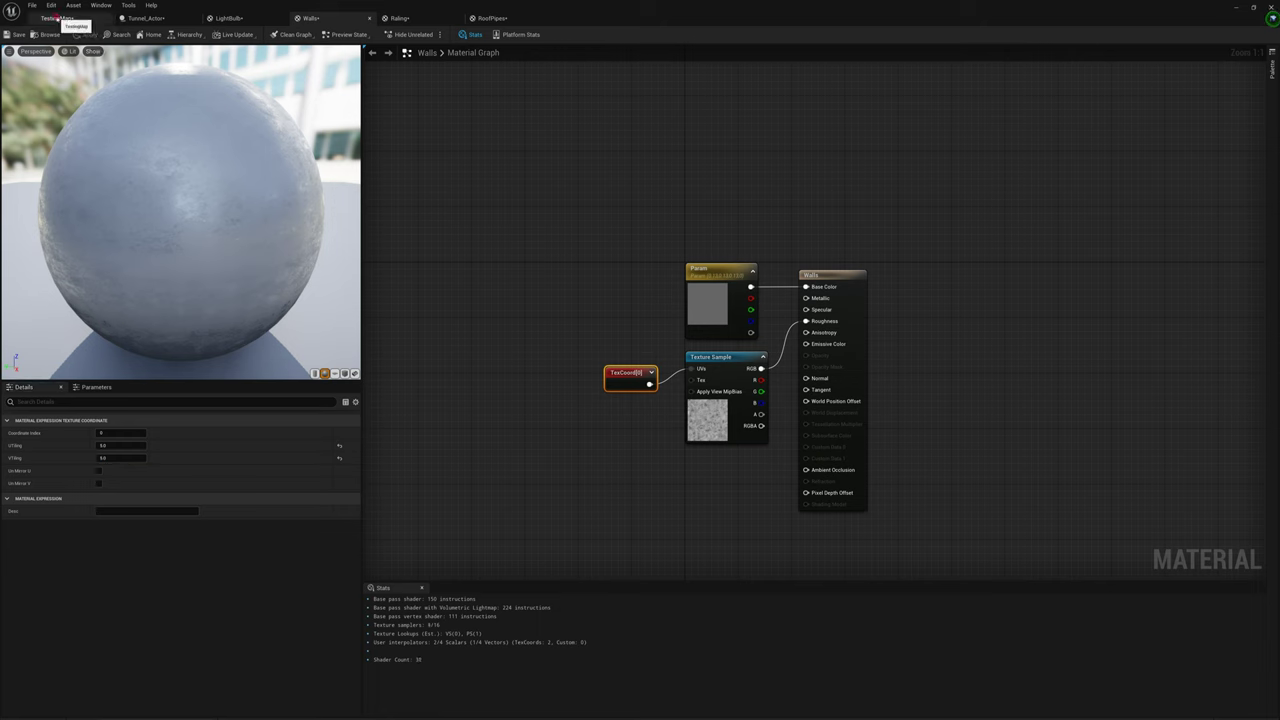
{"action": "left_click", "coordinate": [57, 18]}
{"action": "right_click_drag", "start_coordinate": [562, 267], "coordinate": [505, 262]}
{"action": "key", "text": "w"}
{"action": "key", "text": "w"}
{"action": "right_click_drag", "start_coordinate": [650, 230], "coordinate": [563, 271]}
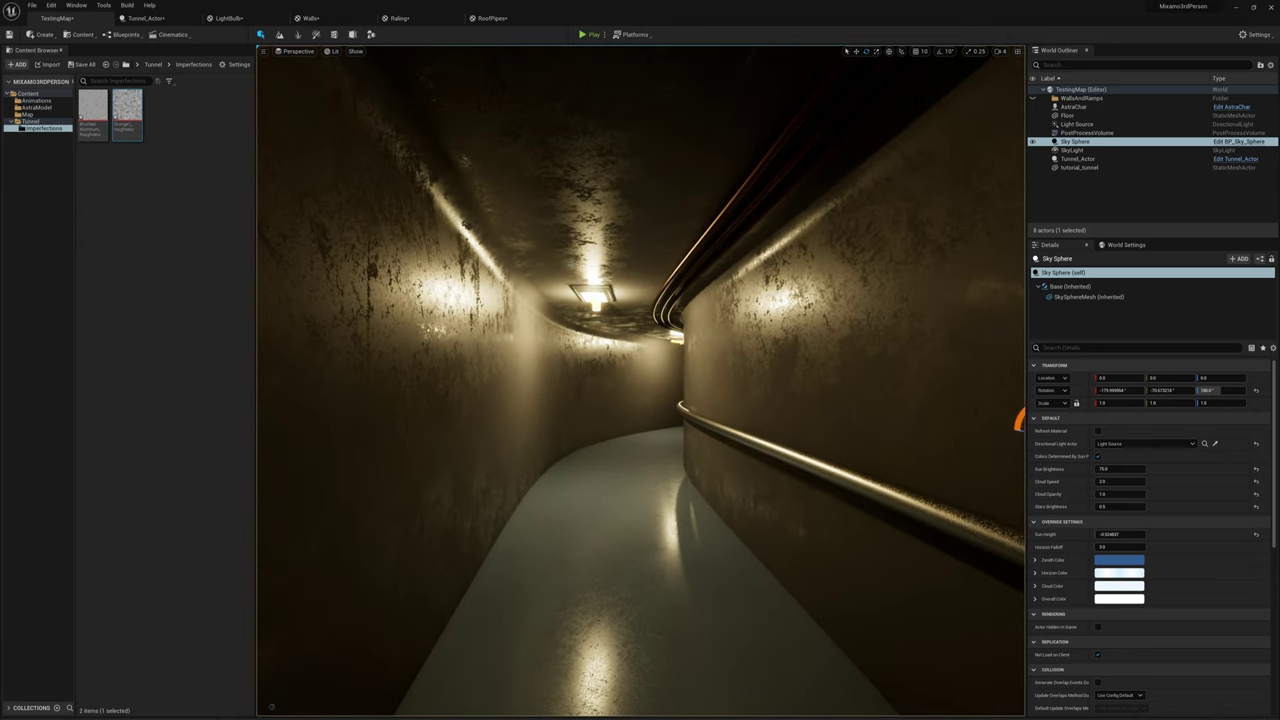
{"action": "mouse_move", "coordinate": [594, 273]}
{"action": "right_mouse_down"}
{"action": "mouse_move", "coordinate": [599, 258]}
{"action": "mouse_move", "coordinate": [589, 304]}
{"action": "mouse_move", "coordinate": [610, 290]}
{"action": "right_mouse_up"}
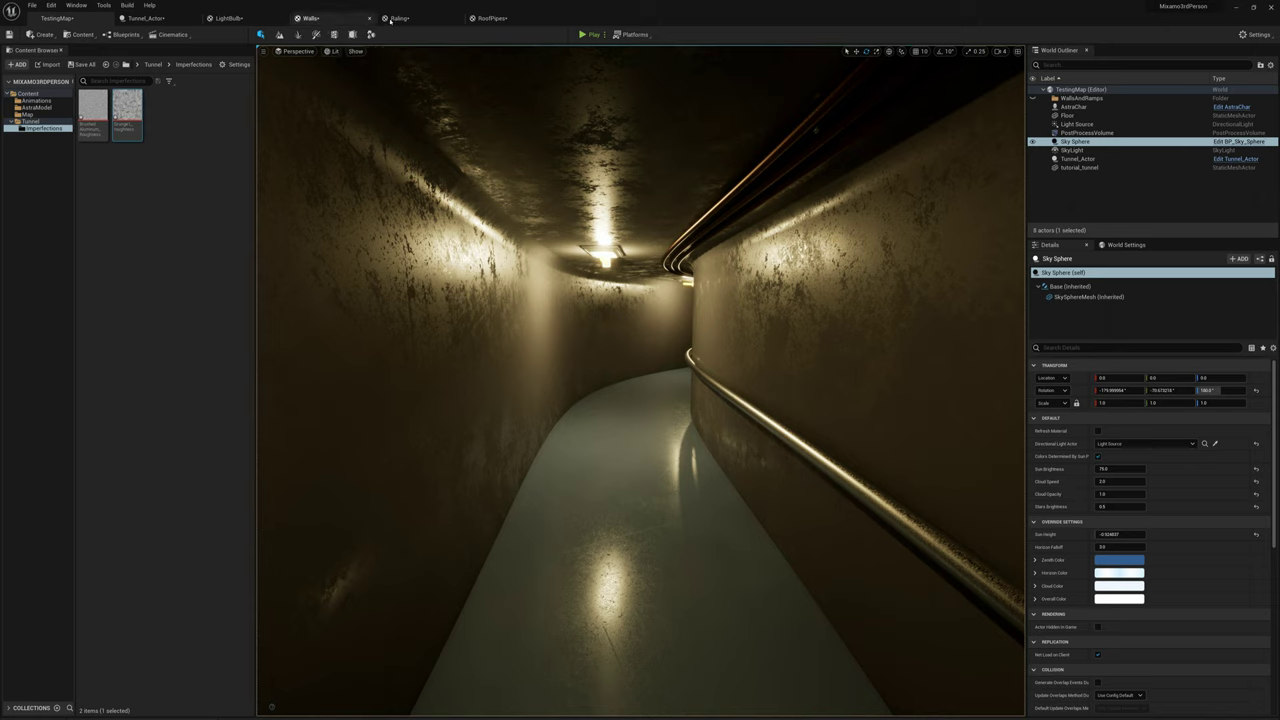
Step: Close the Walls, railing, RoofPipes and LightBulb material editors and look along the tunnel in Tunnel_Actor
{"action": "middle_click", "coordinate": [348, 22]}
{"action": "middle_click", "coordinate": [349, 22]}
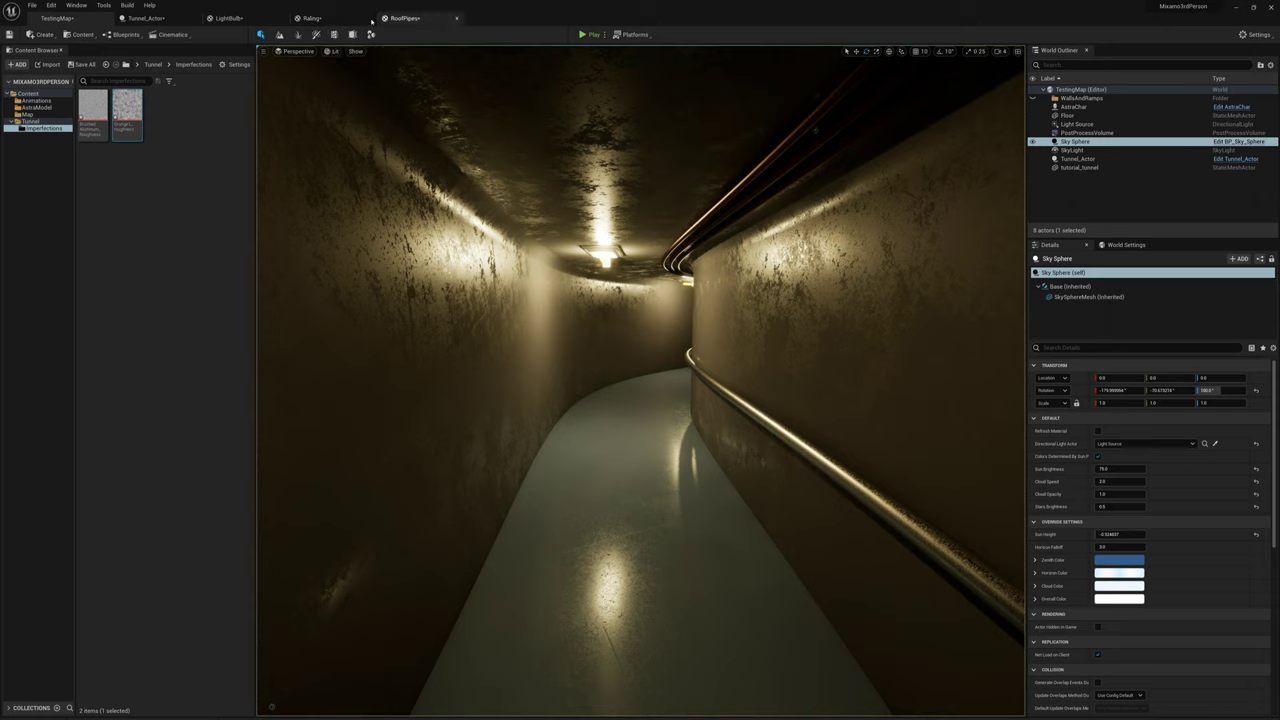
{"action": "middle_click", "coordinate": [352, 20]}
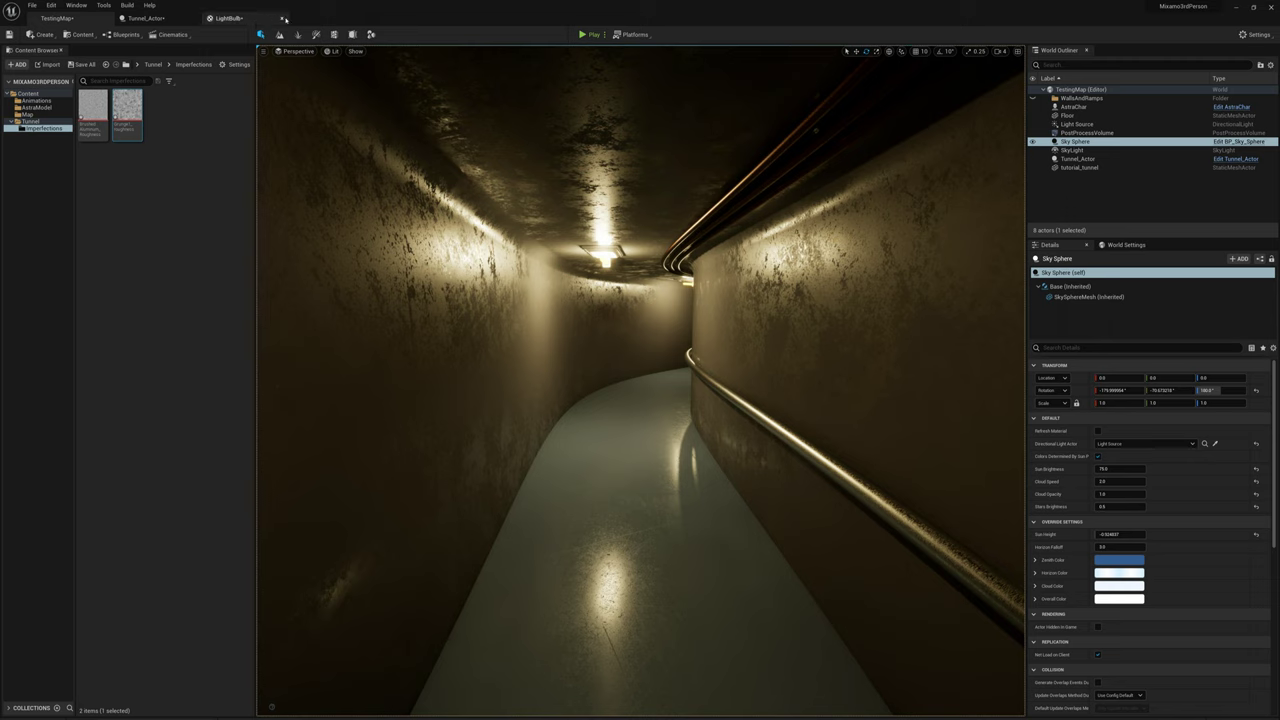
{"action": "left_click", "coordinate": [262, 20]}
{"action": "left_click", "coordinate": [284, 20]}
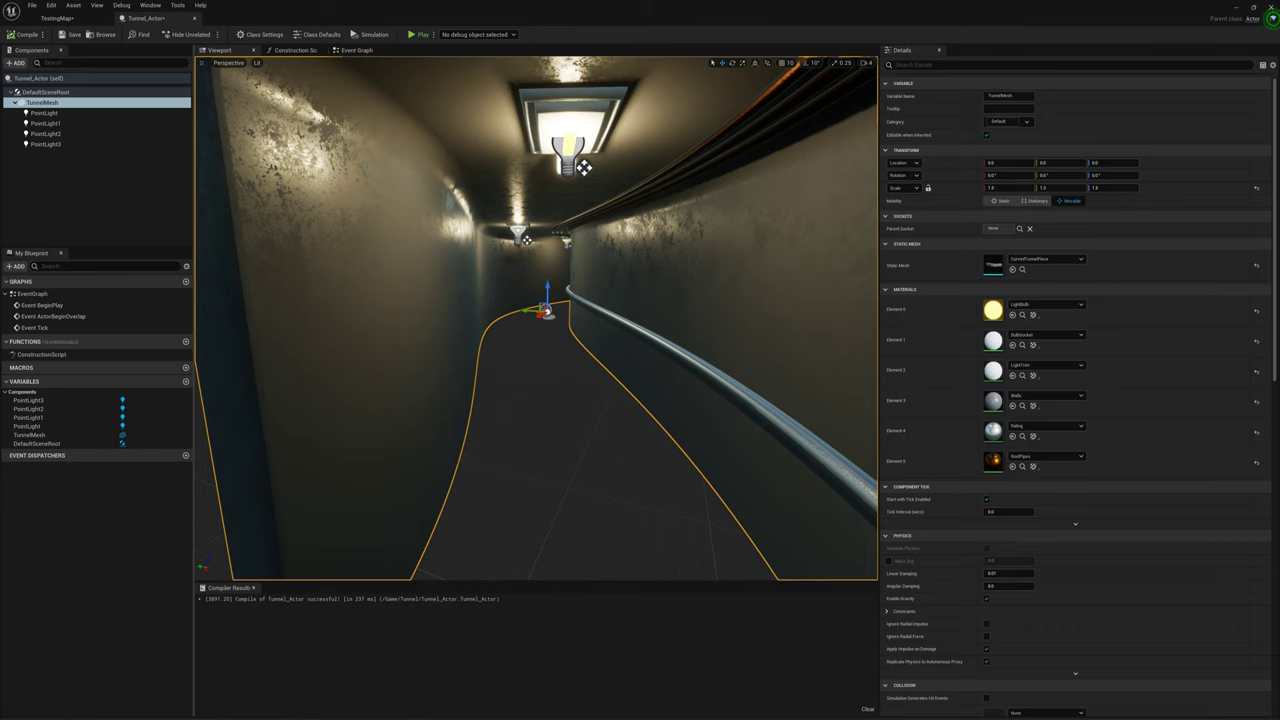
{"action": "right_click_drag", "start_coordinate": [536, 318], "coordinate": [482, 318]}
{"action": "key", "text": "w"}
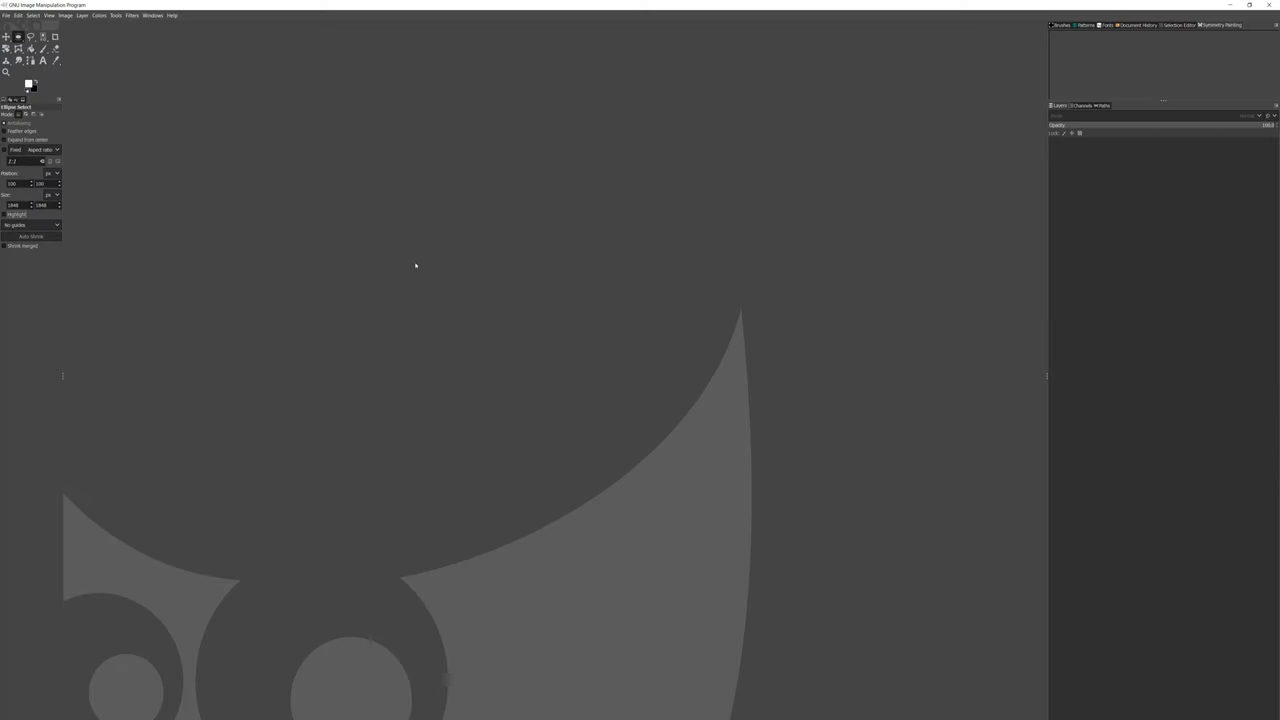
Step: Switch to GIMP and create a new 2048 by 2048 px image with a black background
{"action": "left_click", "coordinate": [8, 18]}
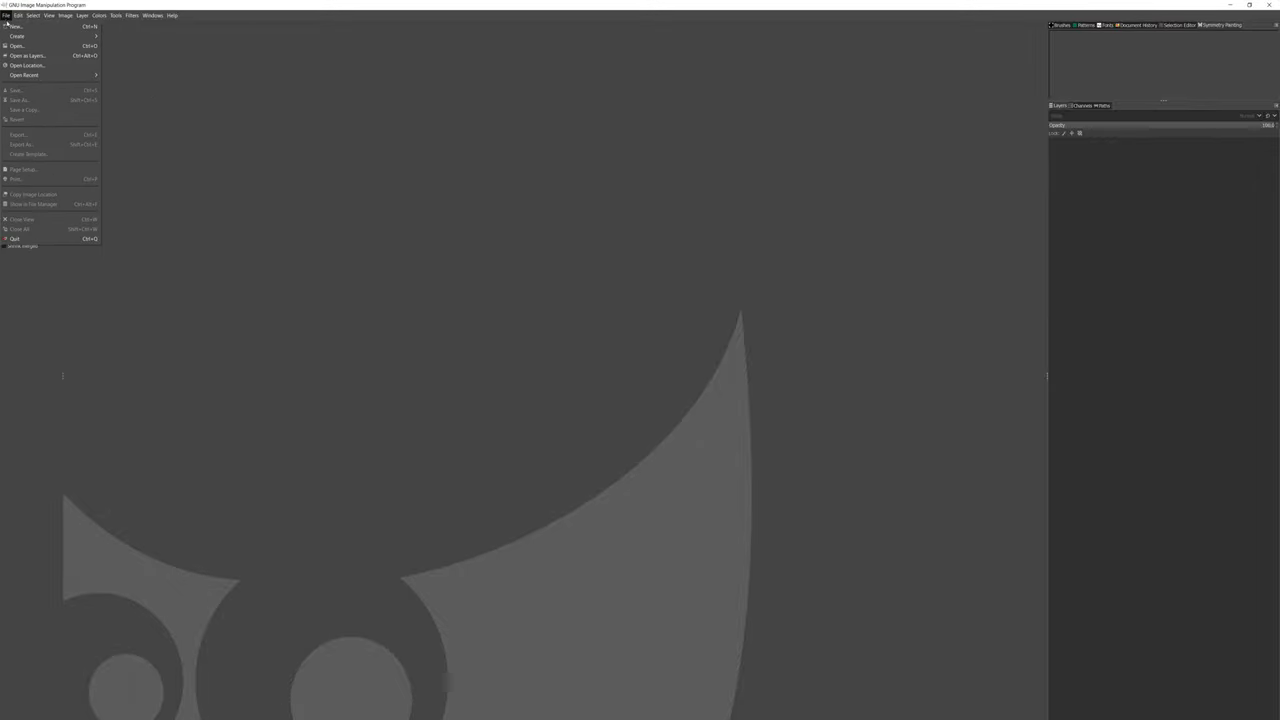
{"action": "left_click", "coordinate": [9, 26]}
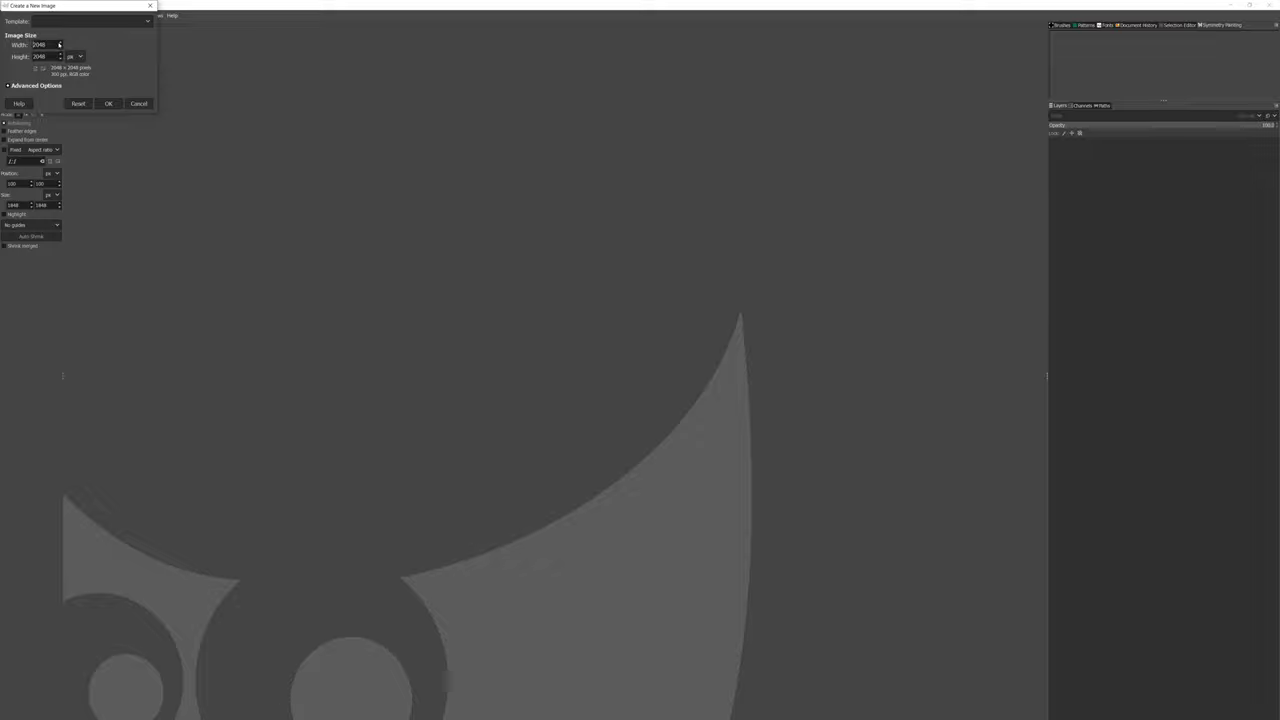
{"action": "left_click", "coordinate": [105, 103]}
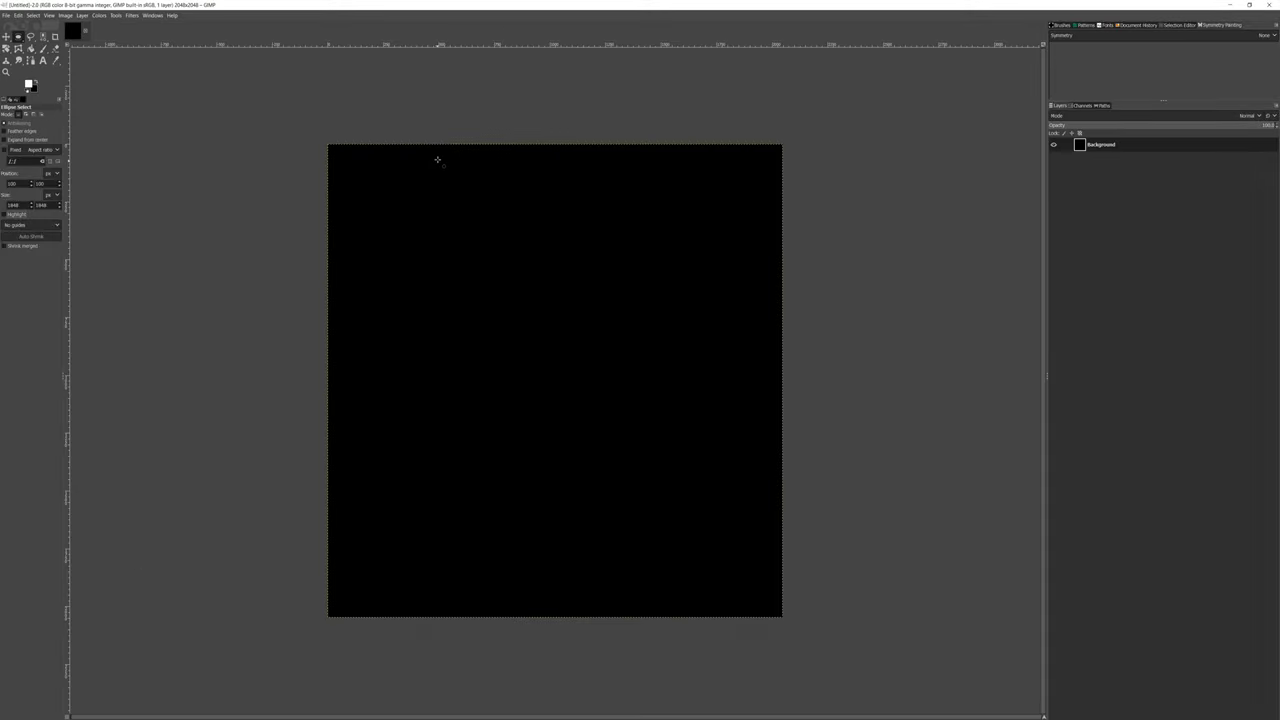
Step: Draw a freehand elliptical selection about 1060 by 1040 px near the middle of the image with Ellipse Select
{"action": "left_click", "coordinate": [7, 37]}
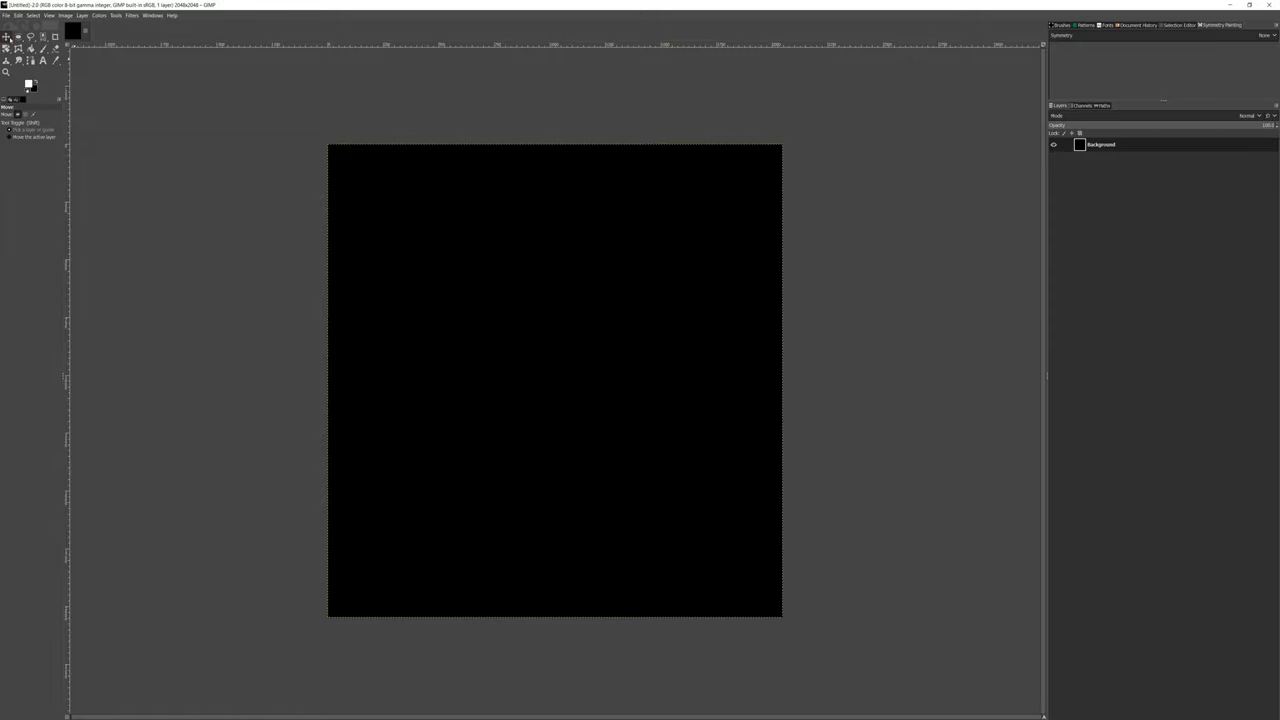
{"action": "left_click", "coordinate": [17, 37]}
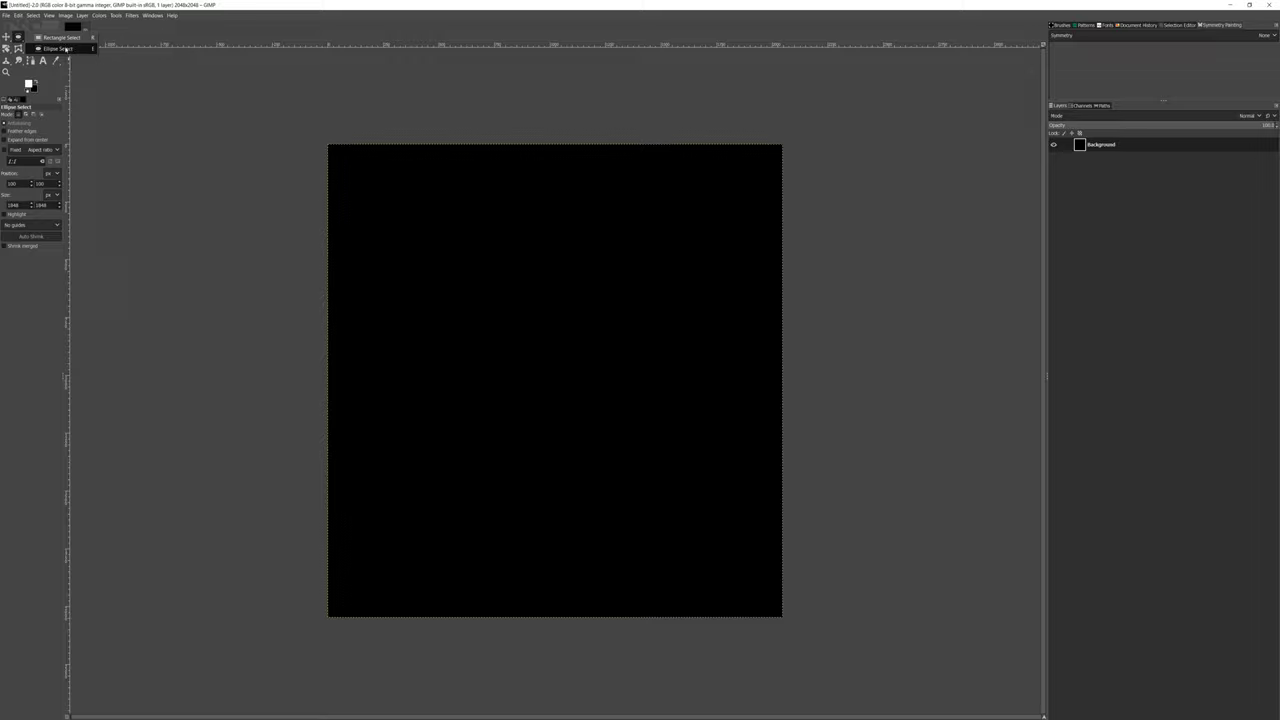
{"action": "left_click", "coordinate": [62, 48]}
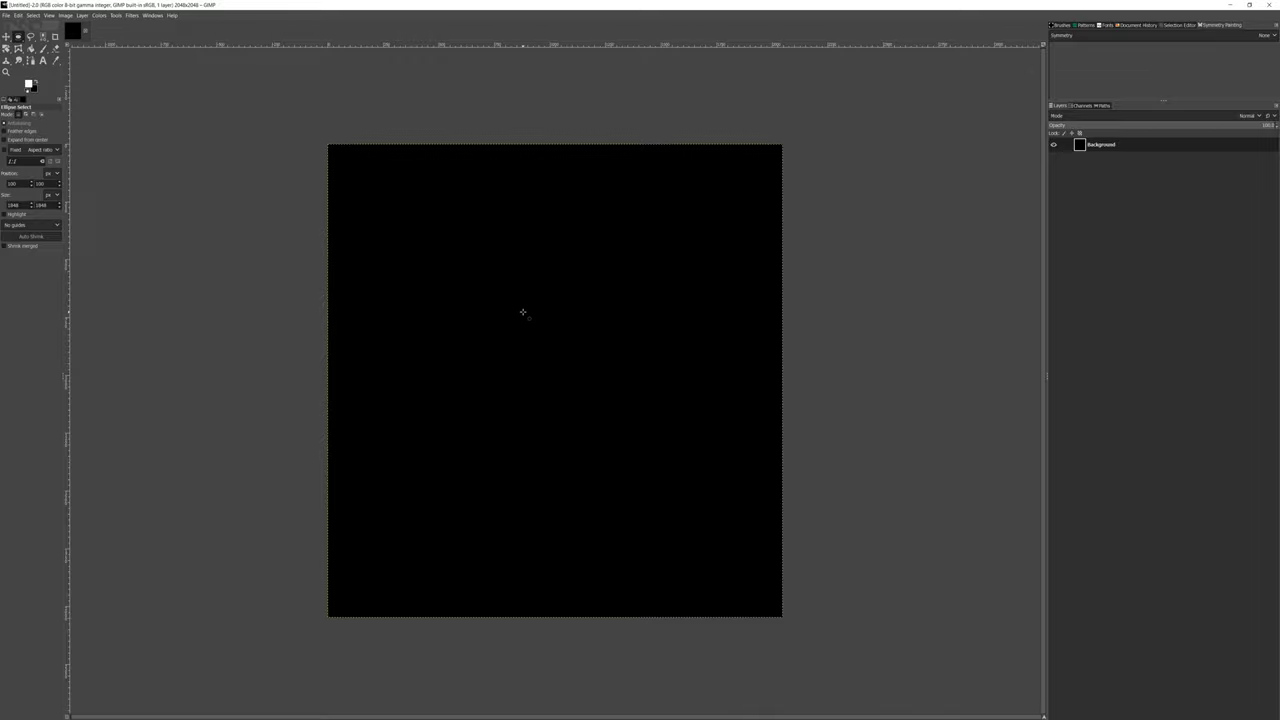
{"action": "left_click_drag", "start_coordinate": [465, 272], "coordinate": [701, 512]}
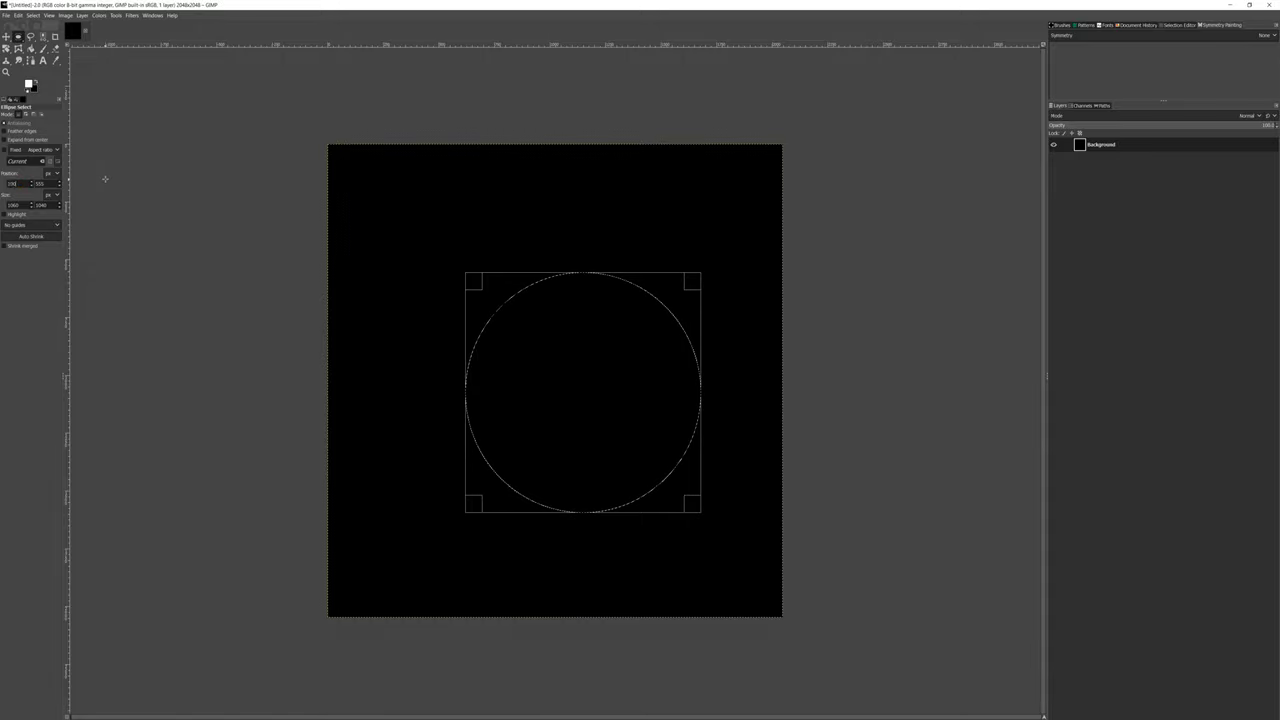
Step: Set the elliptical selection's position to 100, 100 px and its size to 1848 by 1848 px
{"action": "key", "text": "Tab"}
{"action": "type", "text": "100"}
{"action": "key", "text": "Tab"}
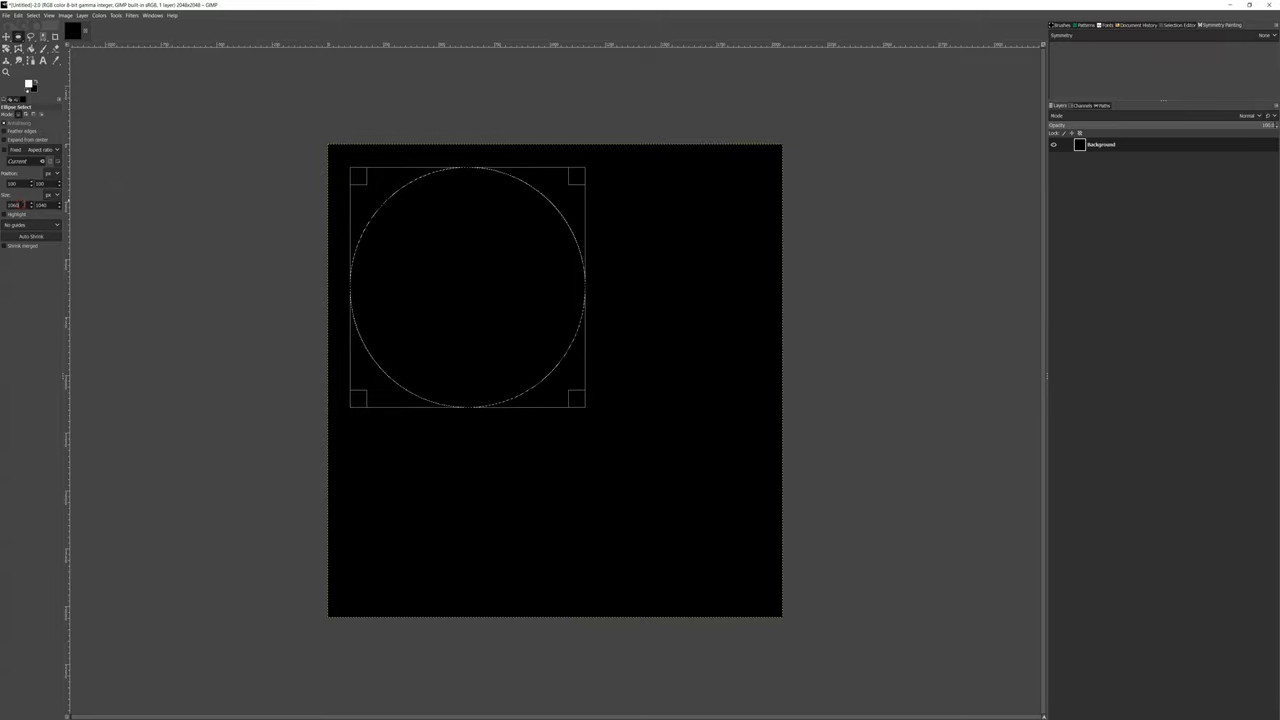
{"action": "left_click_drag", "start_coordinate": [17, 205], "coordinate": [3, 205]}
{"action": "type", "text": "10"}
{"action": "key", "text": "Tab"}
{"action": "key", "text": "Return"}
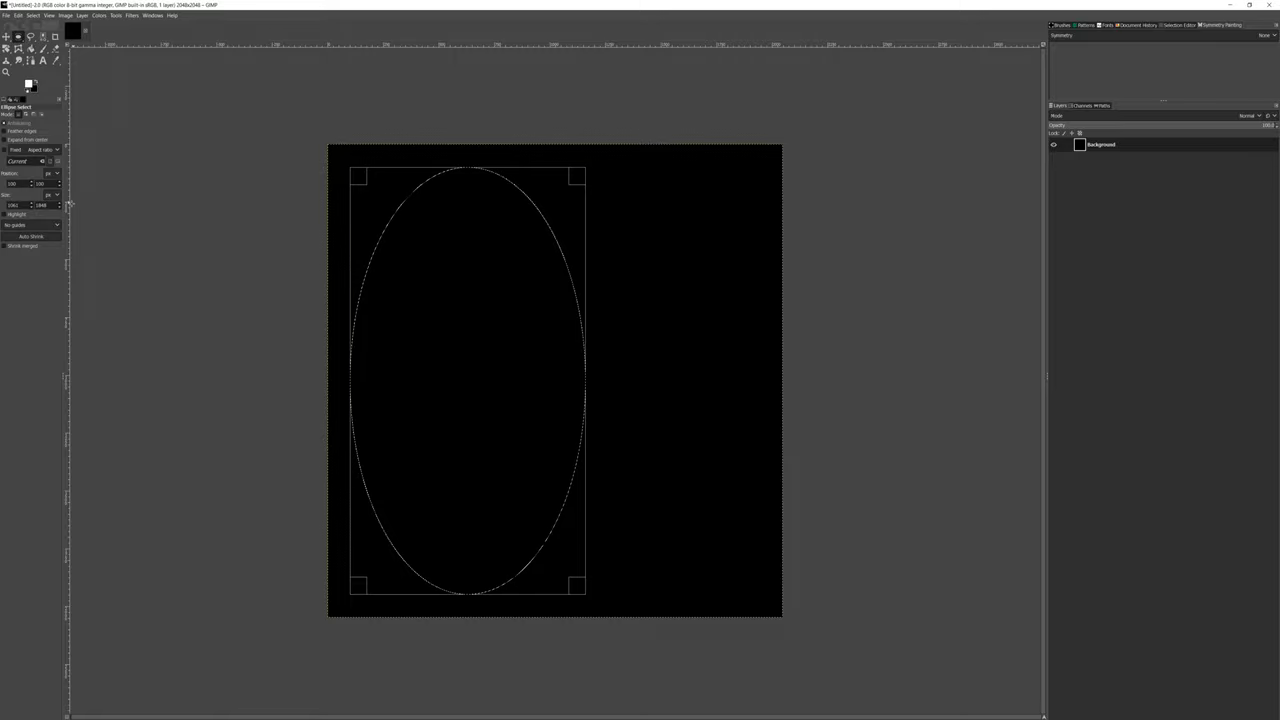
{"action": "left_click_drag", "start_coordinate": [26, 205], "coordinate": [5, 205]}
{"action": "type", "text": "1020"}
{"action": "key", "text": "Return"}
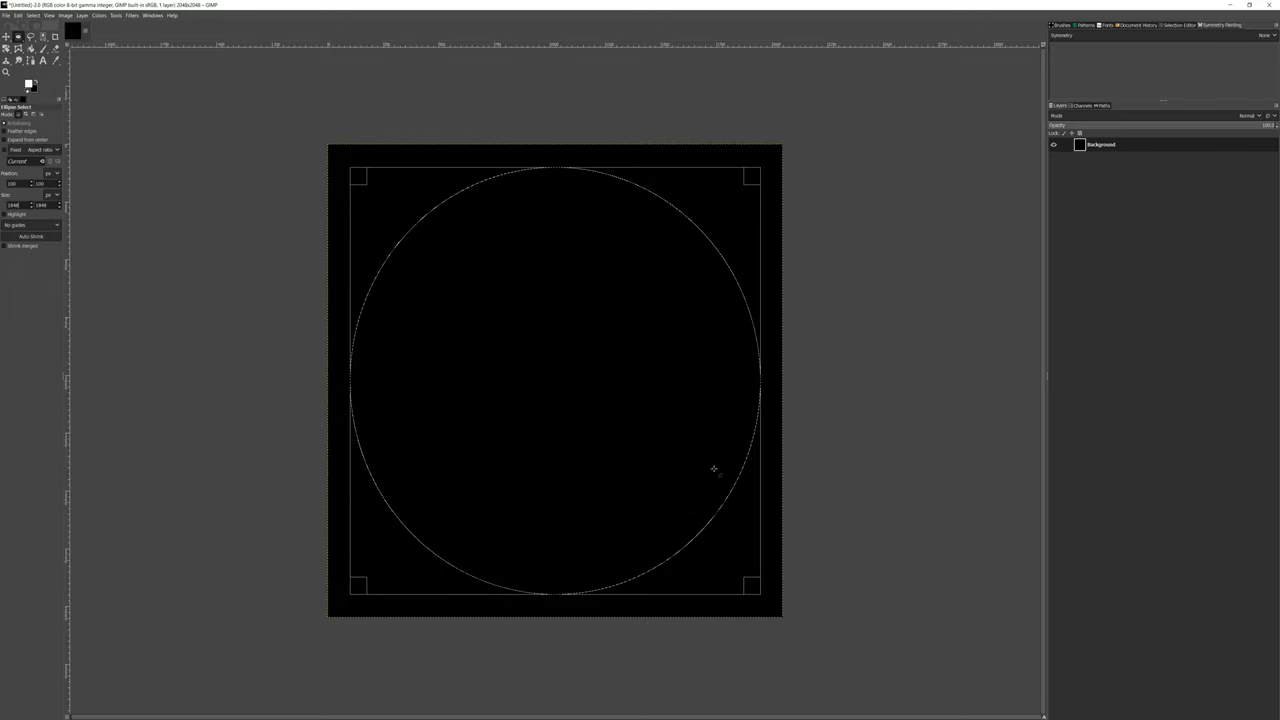
Step: Stroke the circular selection with a solid white line 50 px wide
{"action": "left_click", "coordinate": [19, 15]}
{"action": "left_click", "coordinate": [42, 212]}
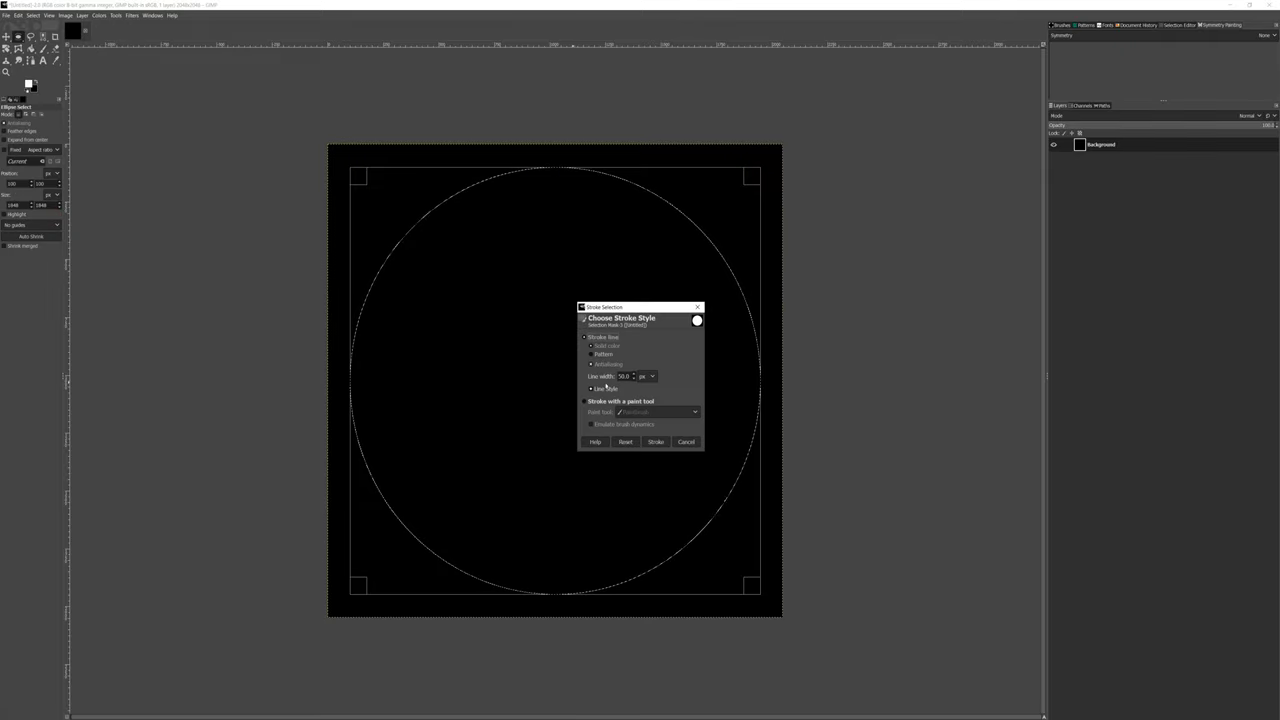
{"action": "left_click", "coordinate": [655, 442]}
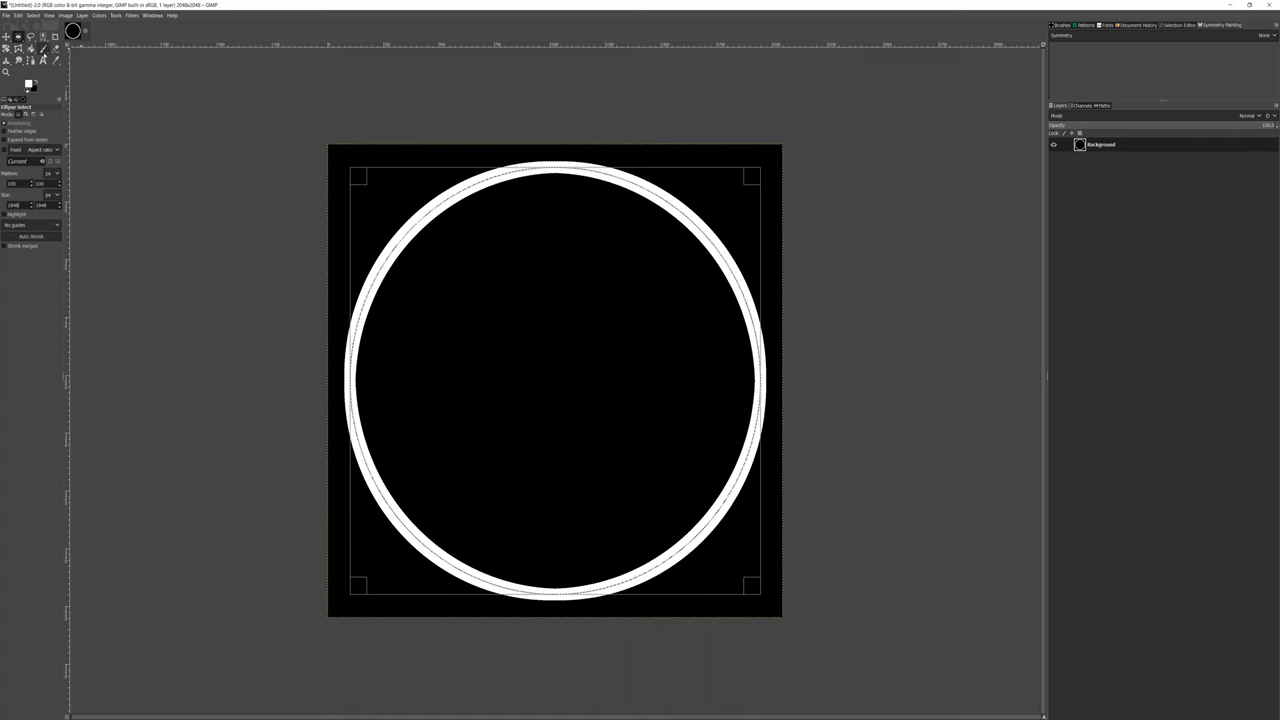
Step: Add the white text "H-3" inside the ring in Bahnschrift Bold at a size of 1000 px
{"action": "left_click", "coordinate": [43, 61]}
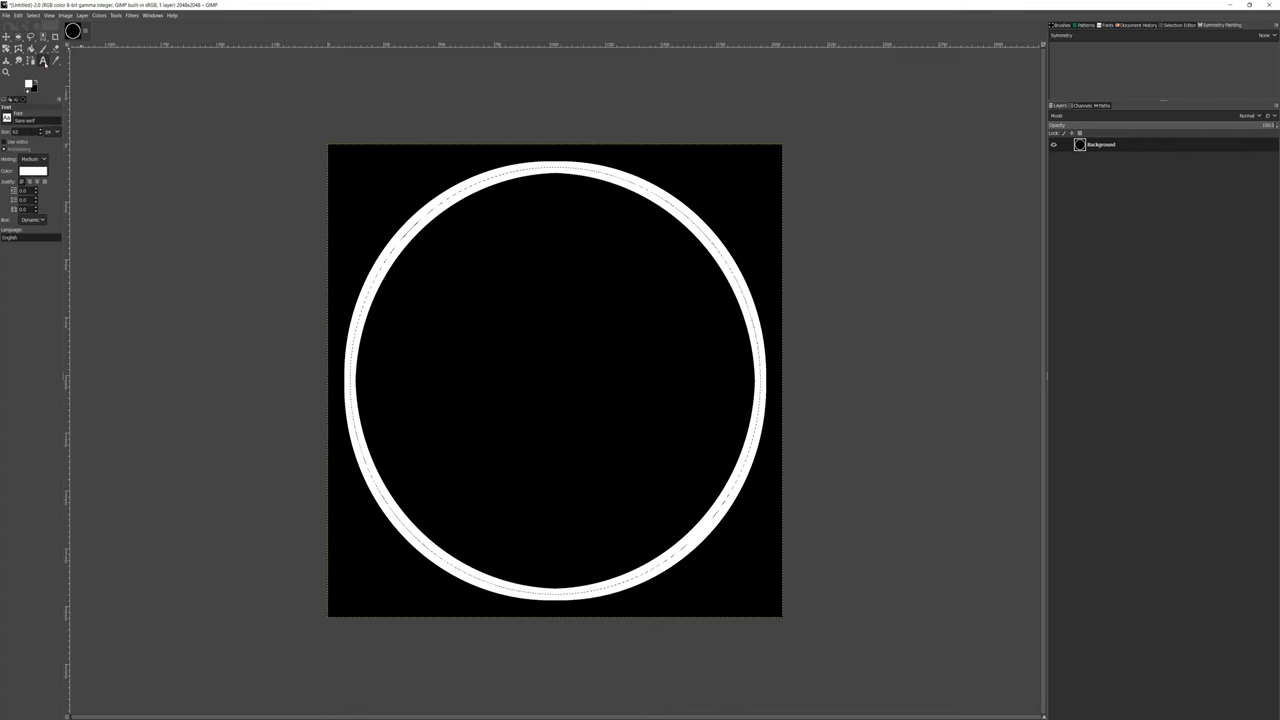
{"action": "left_click", "coordinate": [434, 394]}
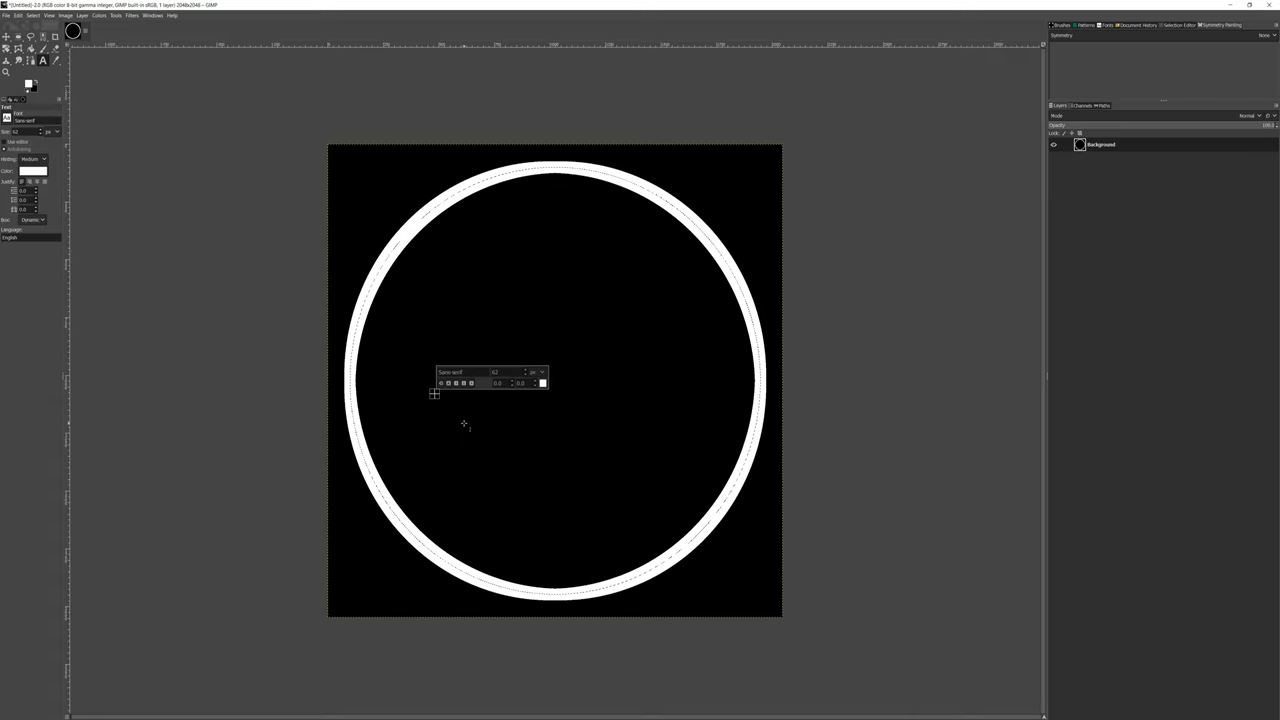
{"action": "type", "text": "H-3"}
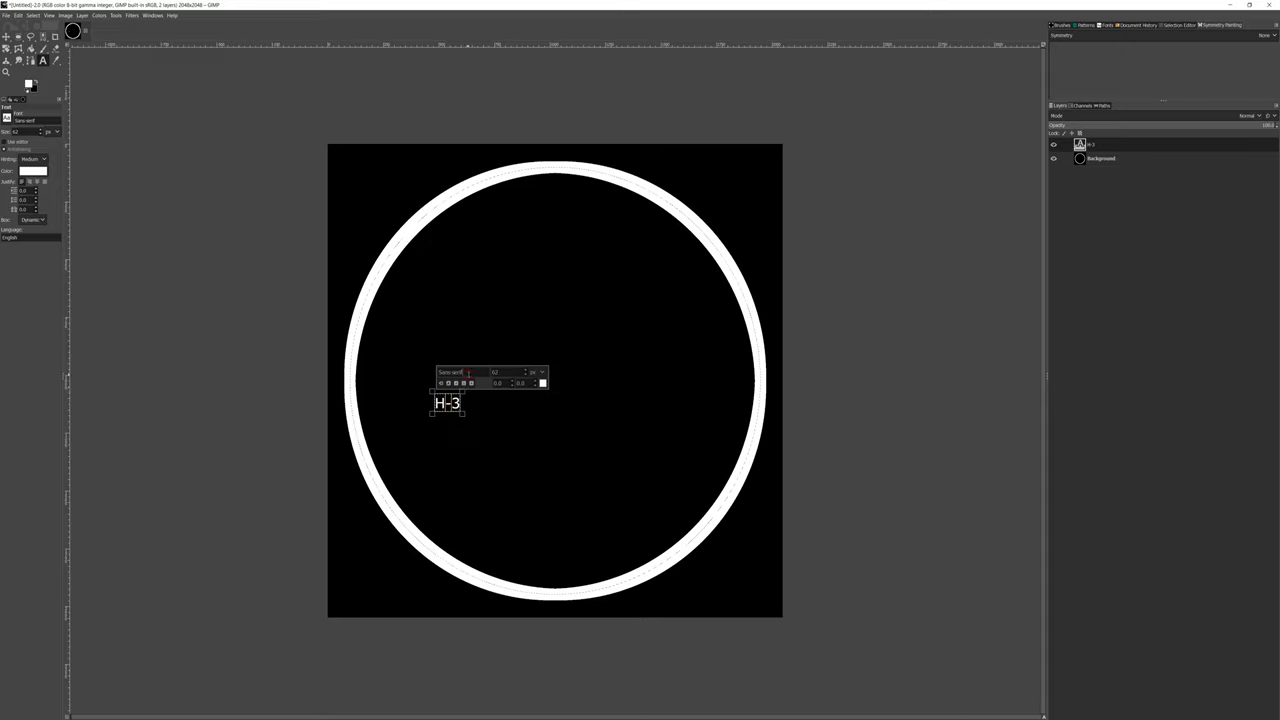
{"action": "left_click", "coordinate": [445, 372]}
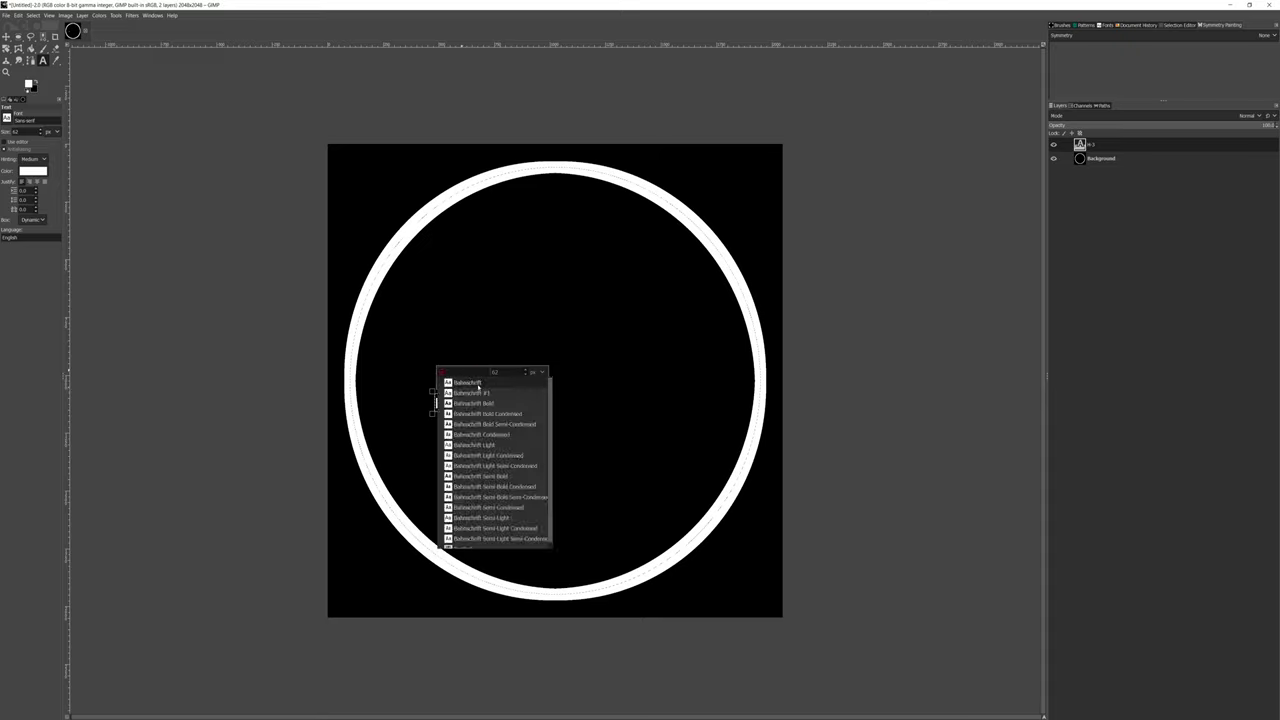
{"action": "left_click", "coordinate": [478, 403]}
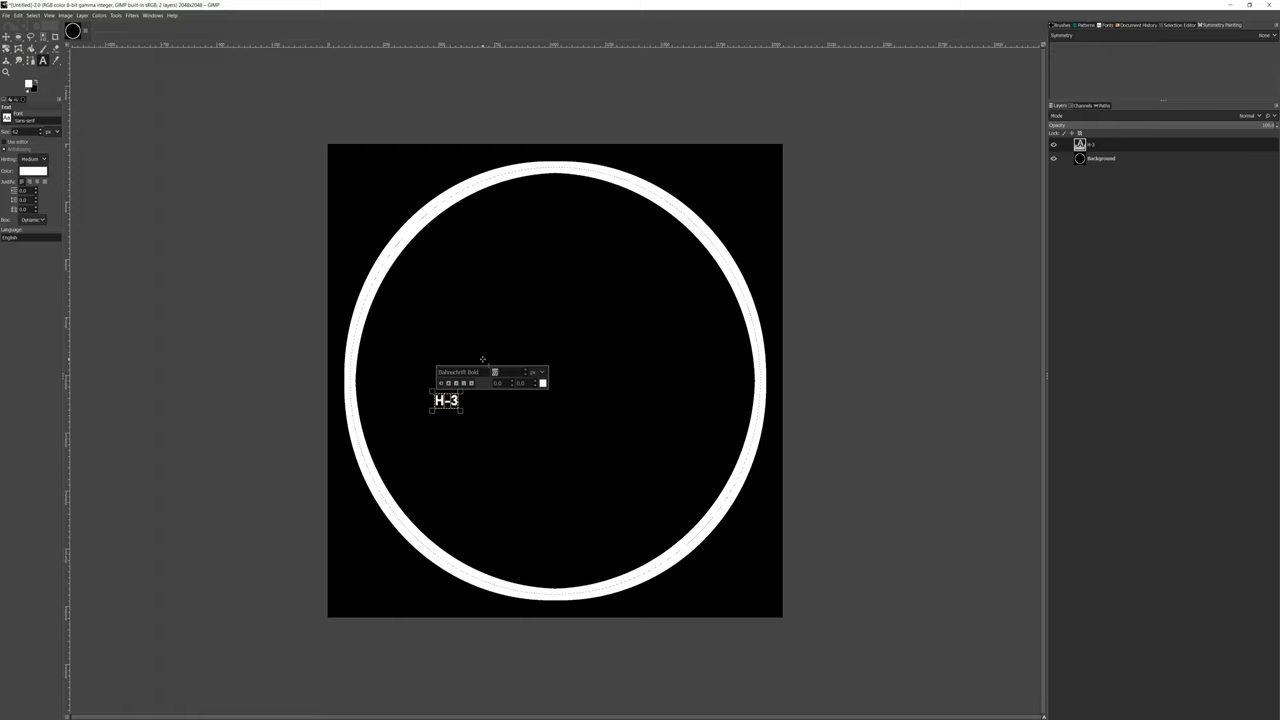
{"action": "key", "text": "Return"}
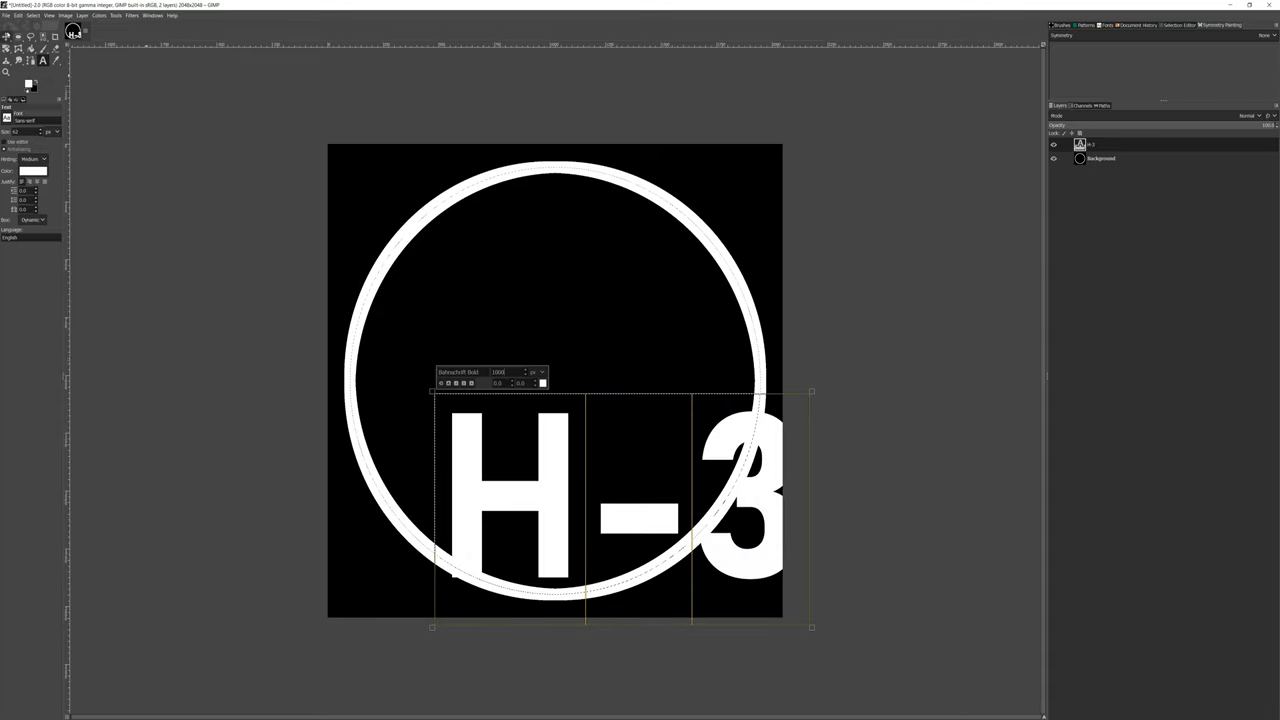
Step: Center the H-3 text inside the ring and export the image as H3_Decal.png
{"action": "left_click", "coordinate": [6, 36]}
{"action": "left_click_drag", "start_coordinate": [461, 461], "coordinate": [404, 332]}
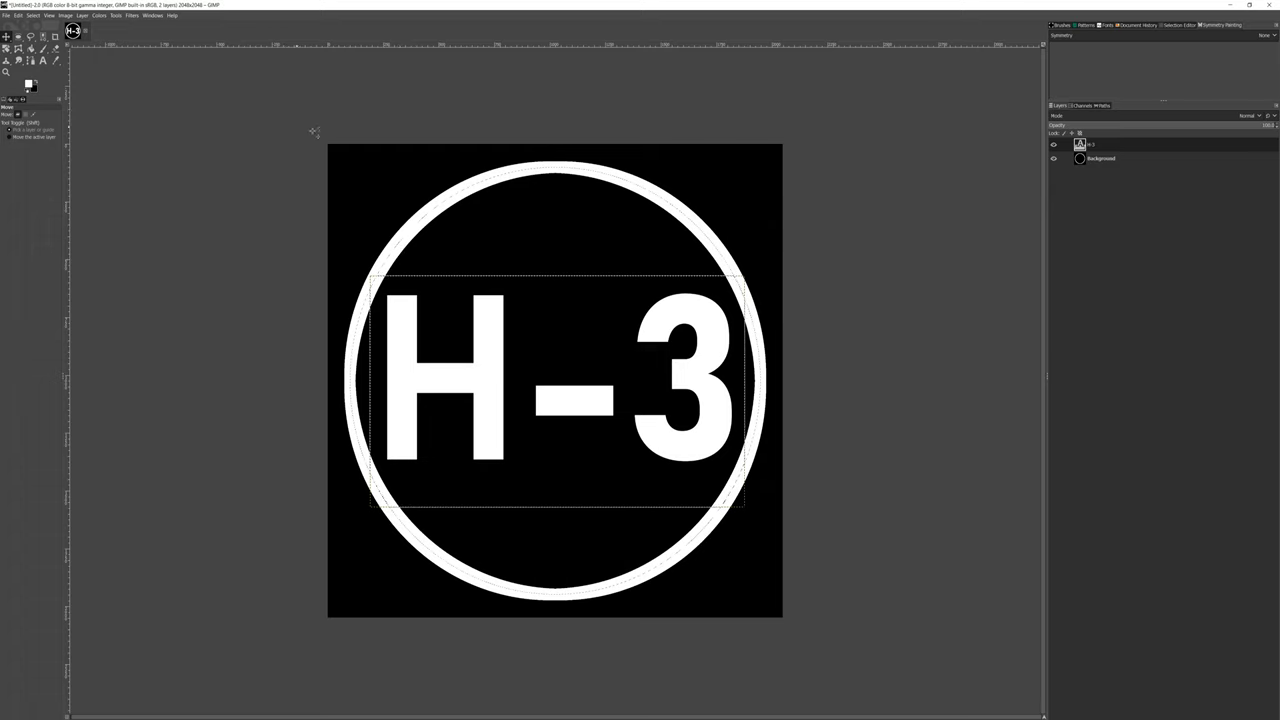
{"action": "left_click", "coordinate": [6, 14]}
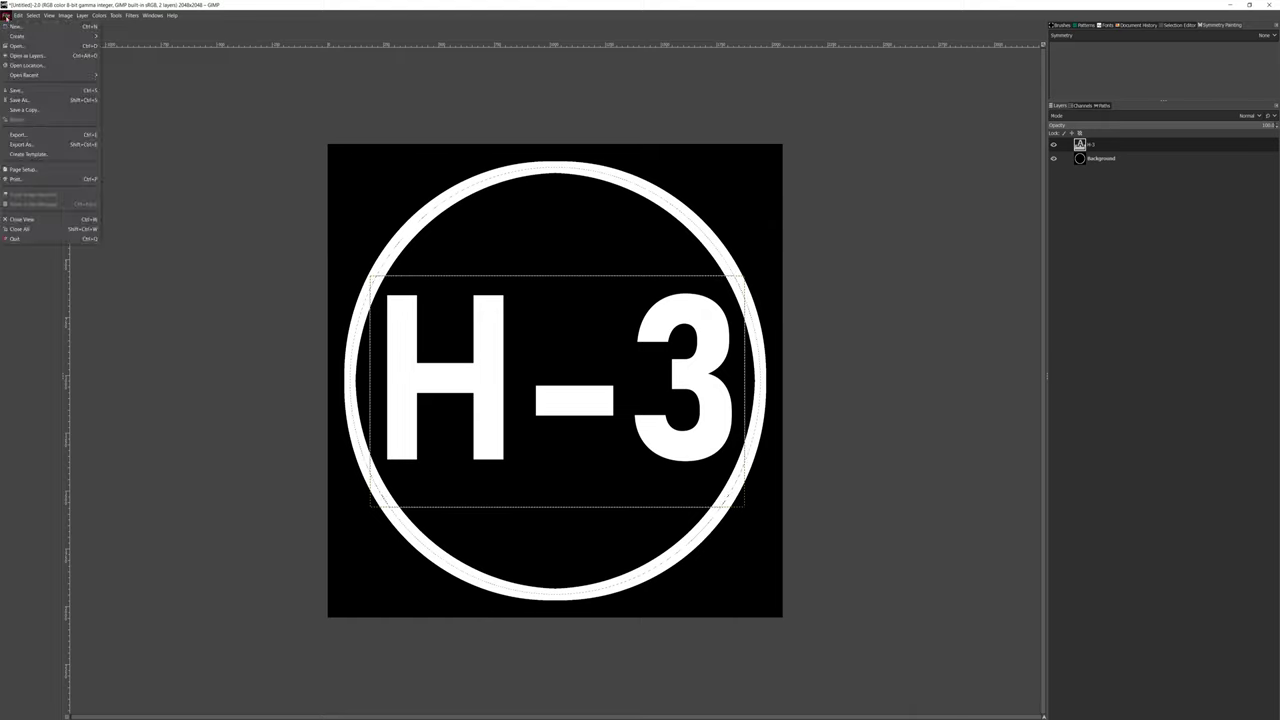
{"action": "left_click", "coordinate": [30, 146]}
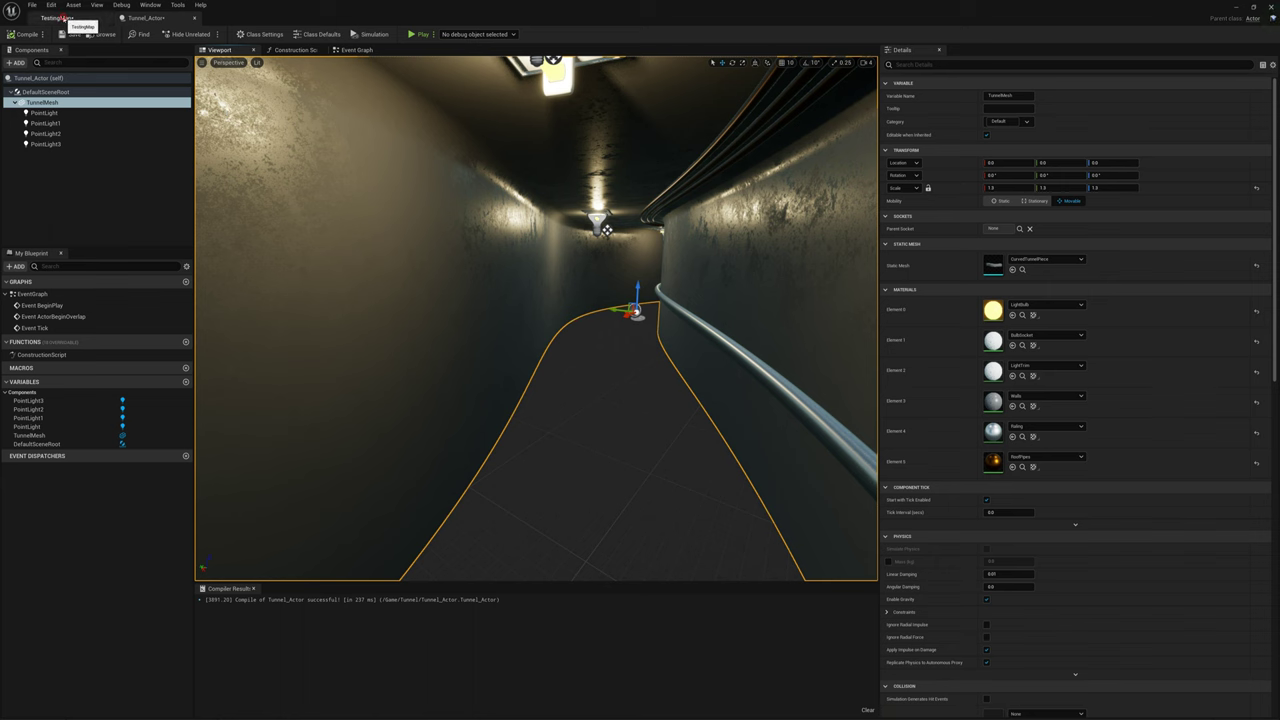
Step: Switch to Unreal Engine, create a Decals folder inside Tunnel for the H3_Decal texture and open that texture
{"action": "left_click", "coordinate": [57, 18]}
{"action": "left_click", "coordinate": [31, 121]}
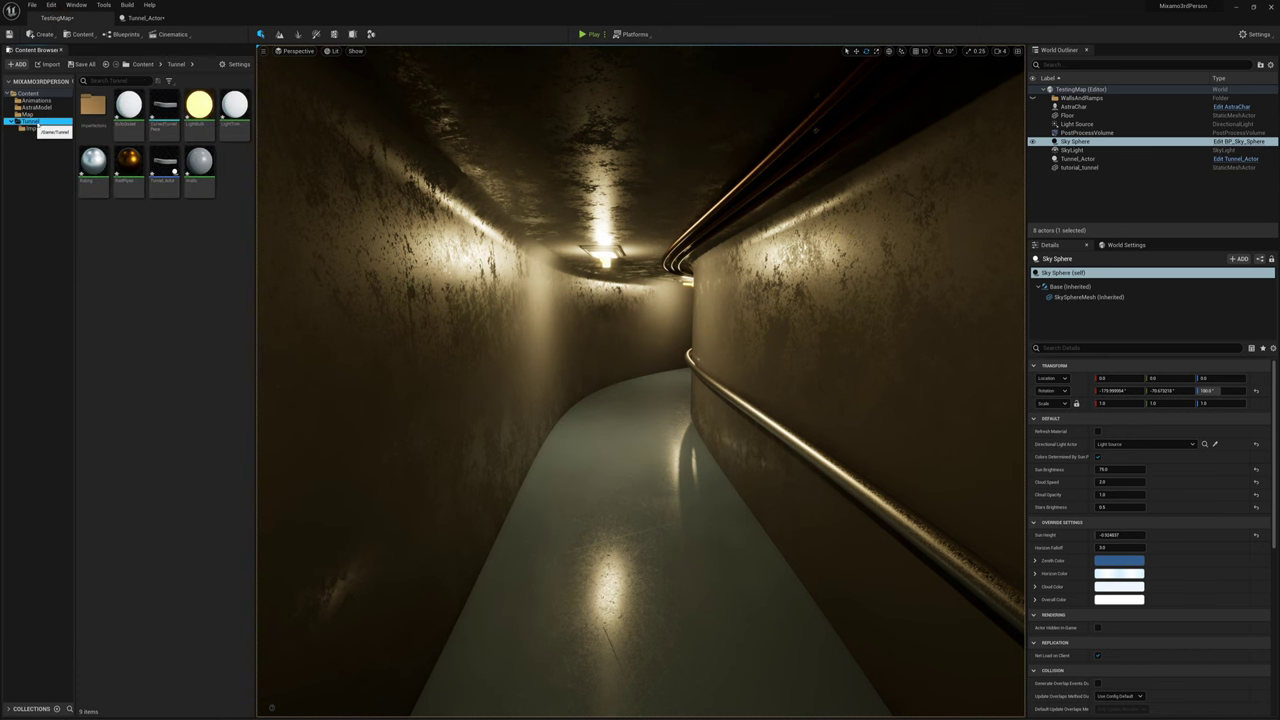
{"action": "right_click", "coordinate": [127, 236]}
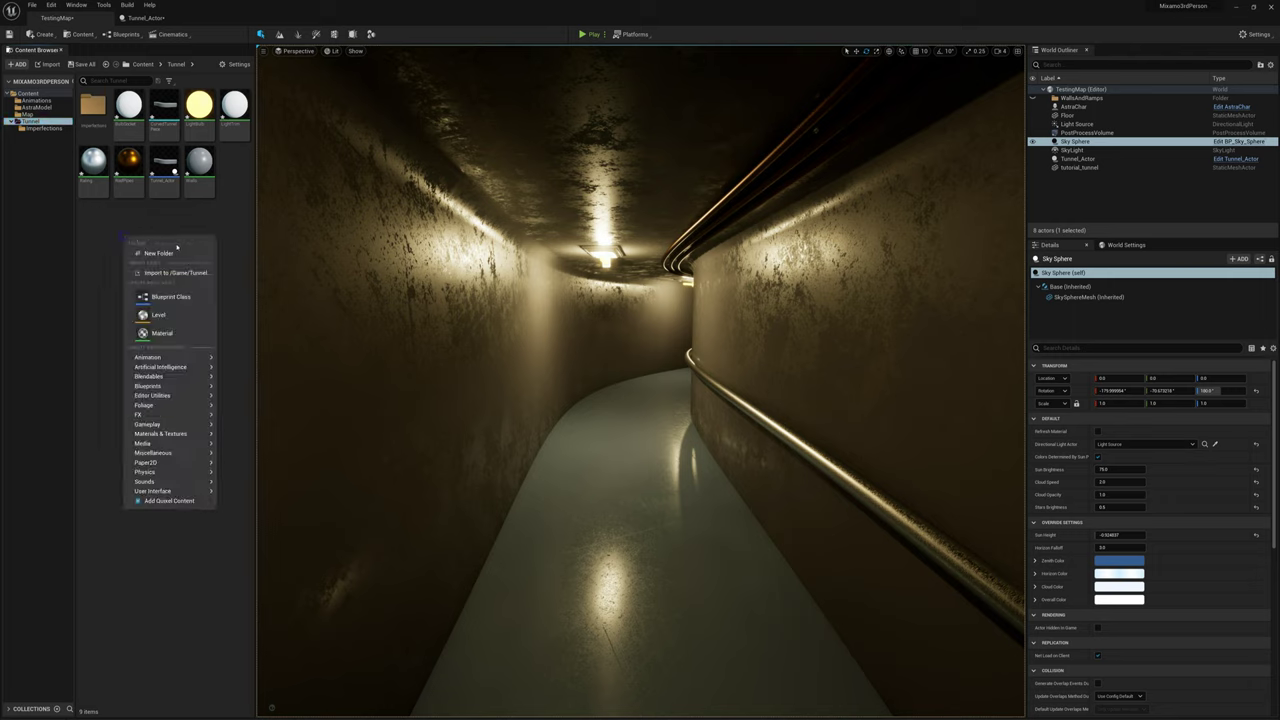
{"action": "left_click", "coordinate": [208, 251]}
{"action": "type", "text": "De"}
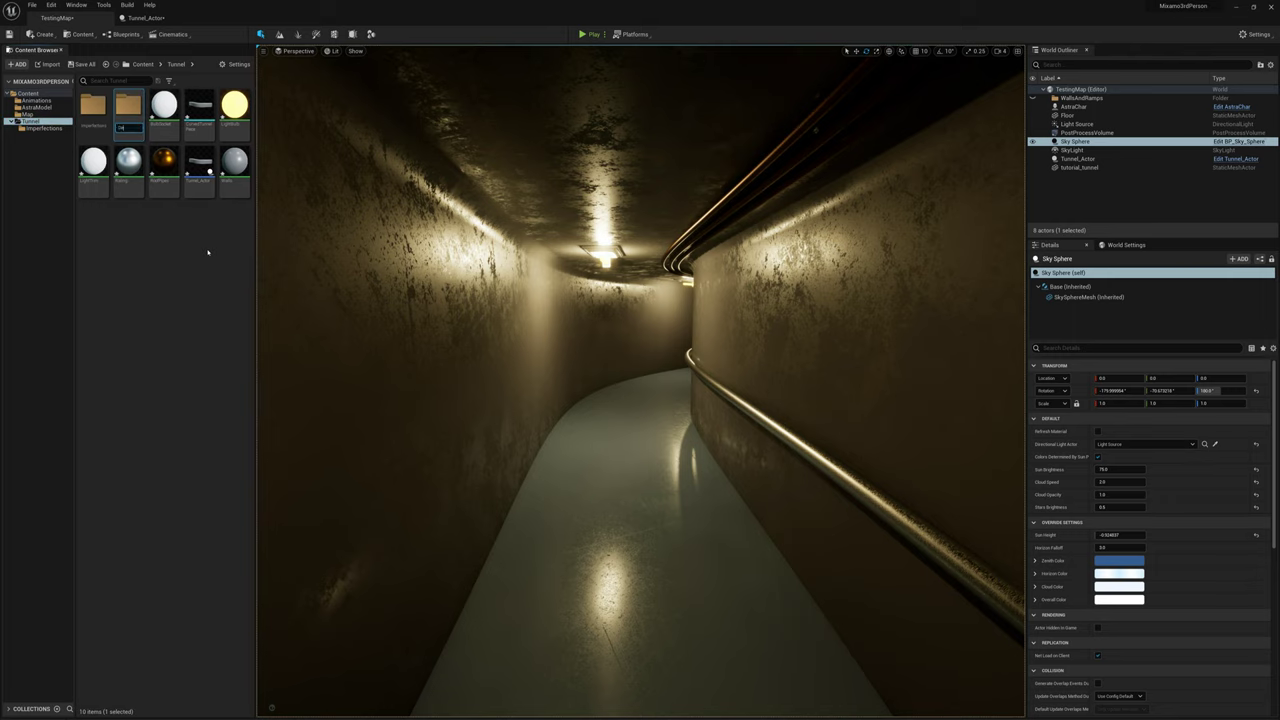
{"action": "type", "text": "cals"}
{"action": "key", "text": "Return"}
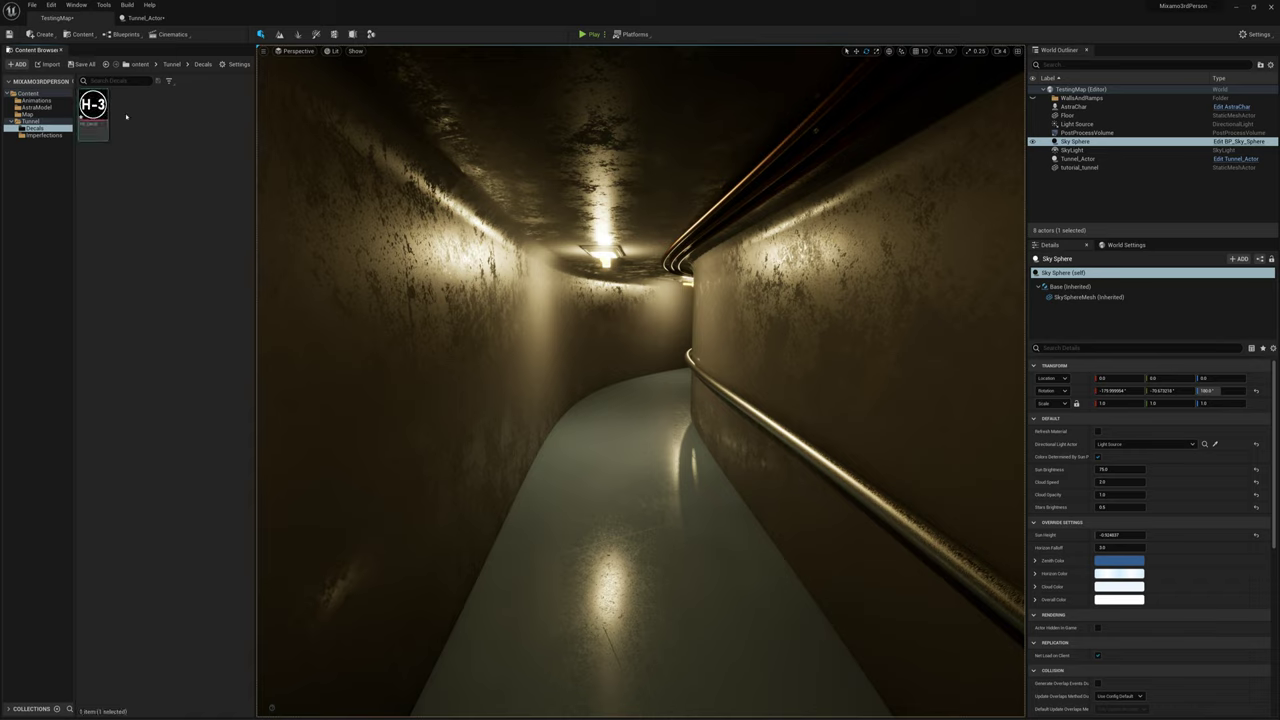
{"action": "double_click", "coordinate": [93, 108]}
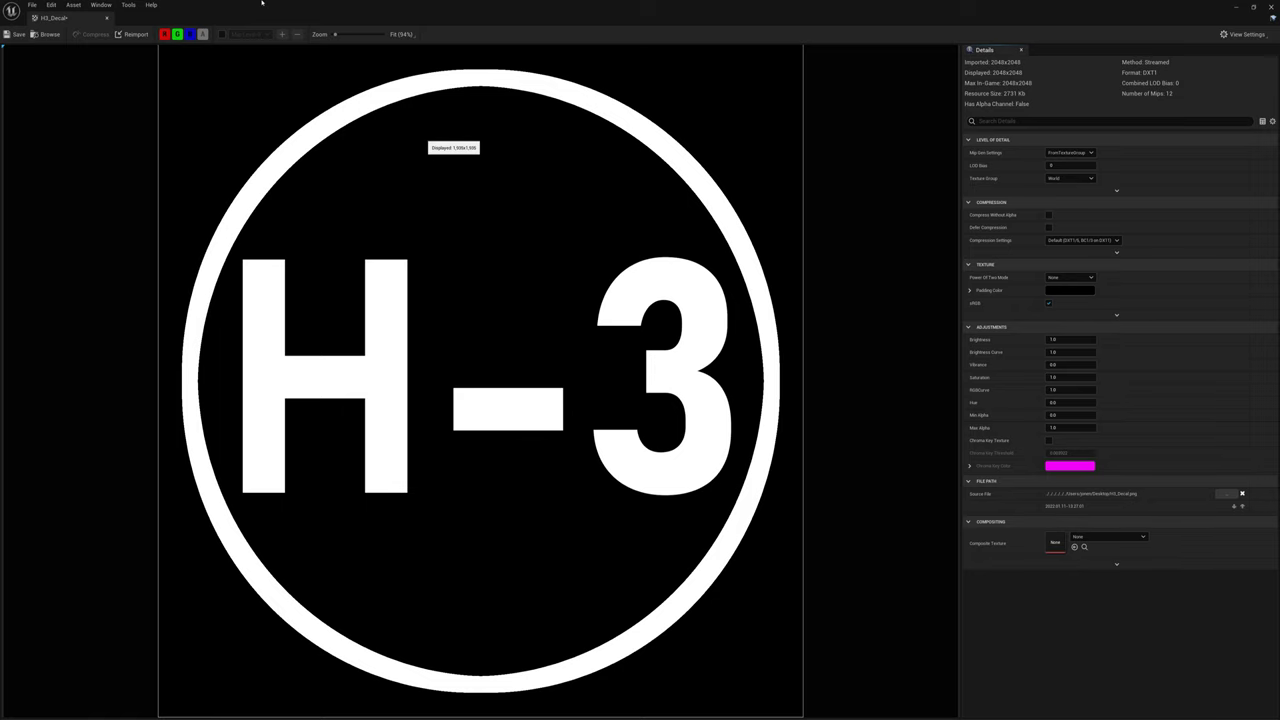
Step: Create the material H3_Decal_Mat from the H3_Decal texture and open it for editing
{"action": "left_click", "coordinate": [107, 19]}
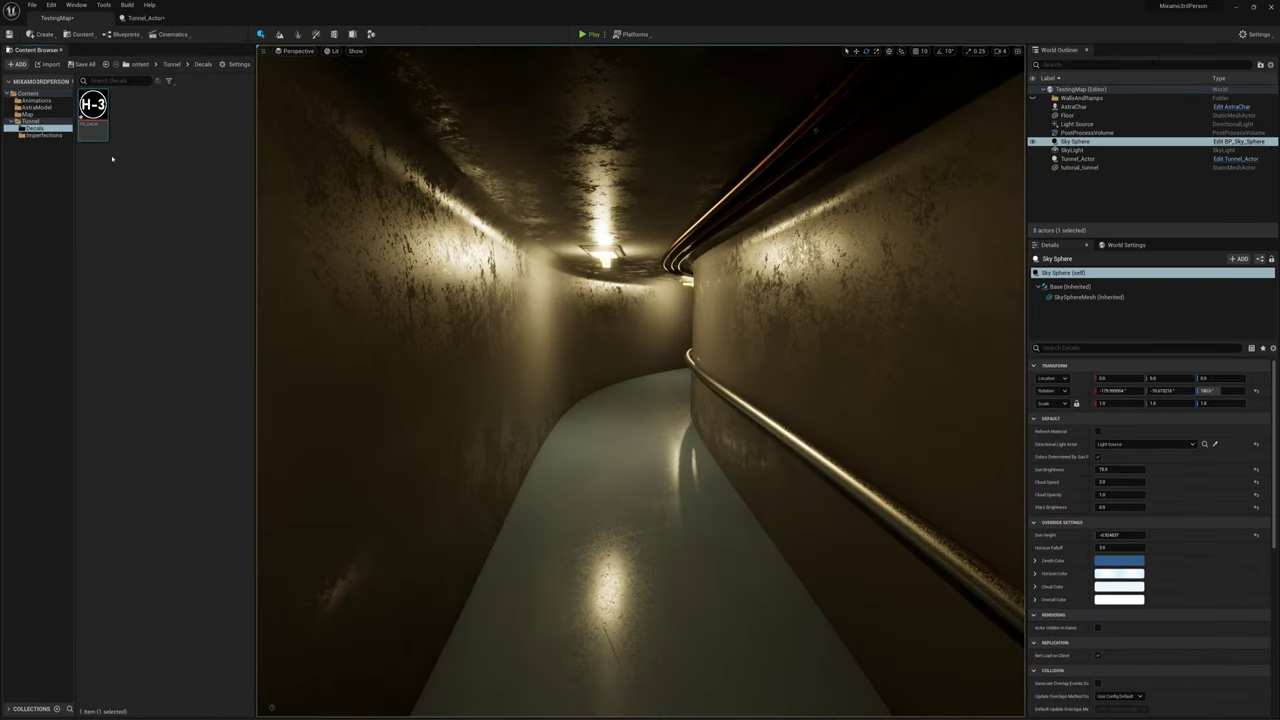
{"action": "right_click", "coordinate": [92, 104]}
{"action": "left_click", "coordinate": [150, 118]}
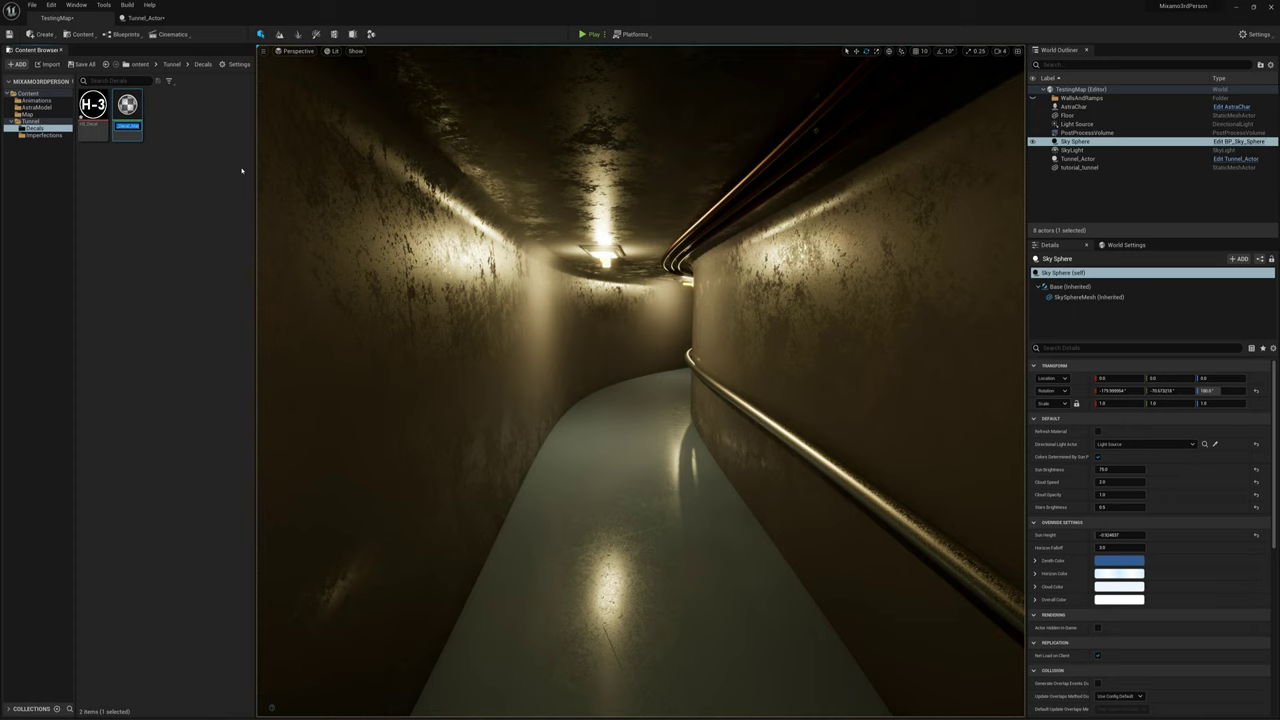
{"action": "key", "text": "Return"}
{"action": "double_click", "coordinate": [127, 104]}
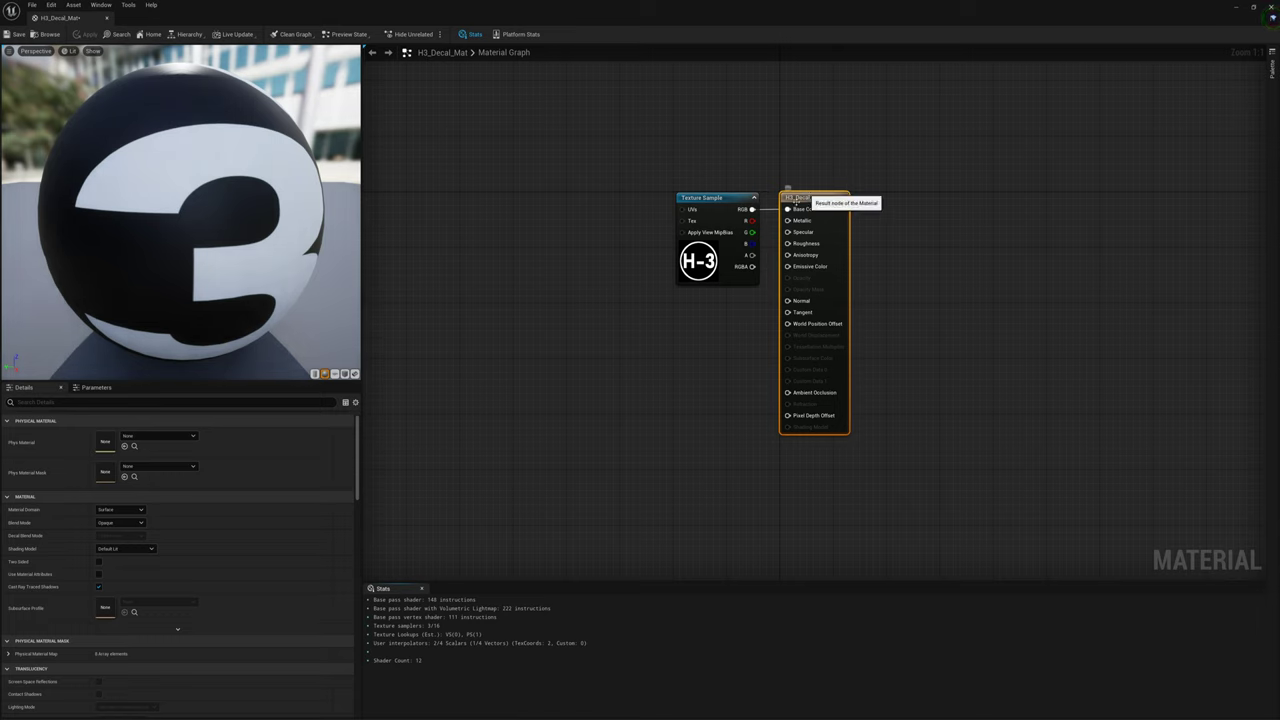
Step: Set the H3_Decal_Mat material domain to Deferred Decal and its blend mode to Translucent
{"action": "left_click", "coordinate": [120, 511]}
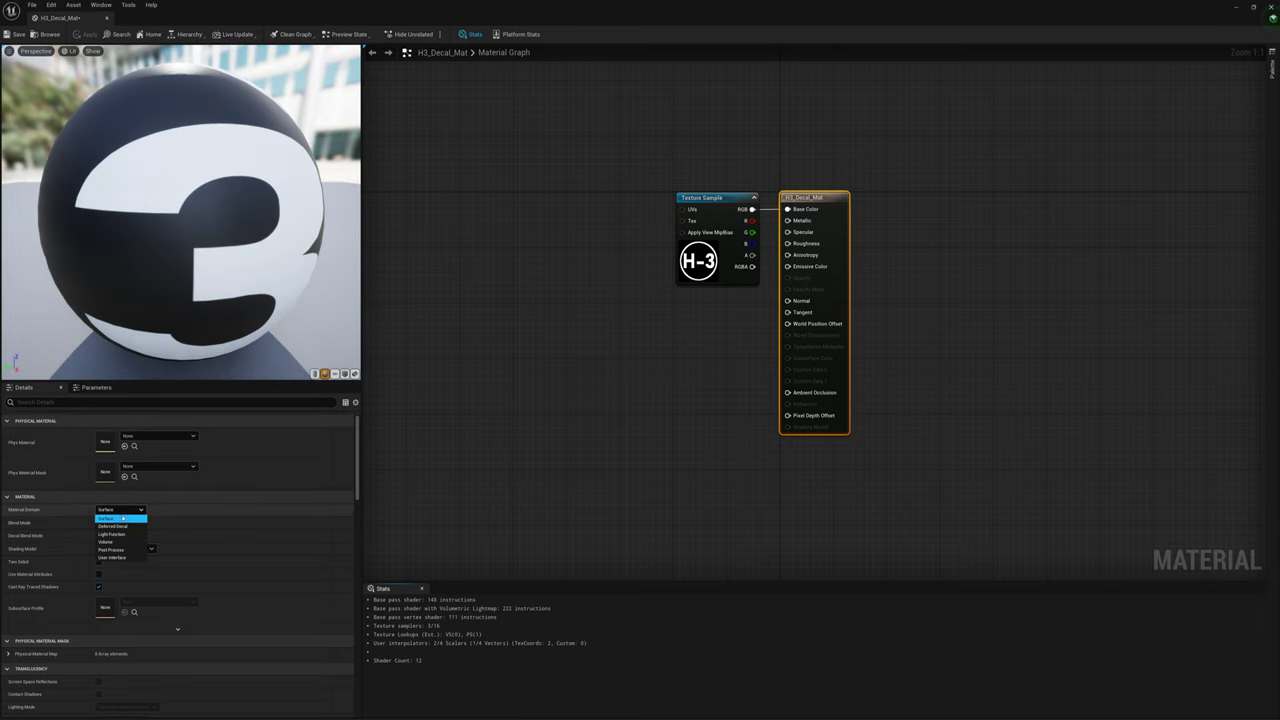
{"action": "left_click", "coordinate": [103, 533]}
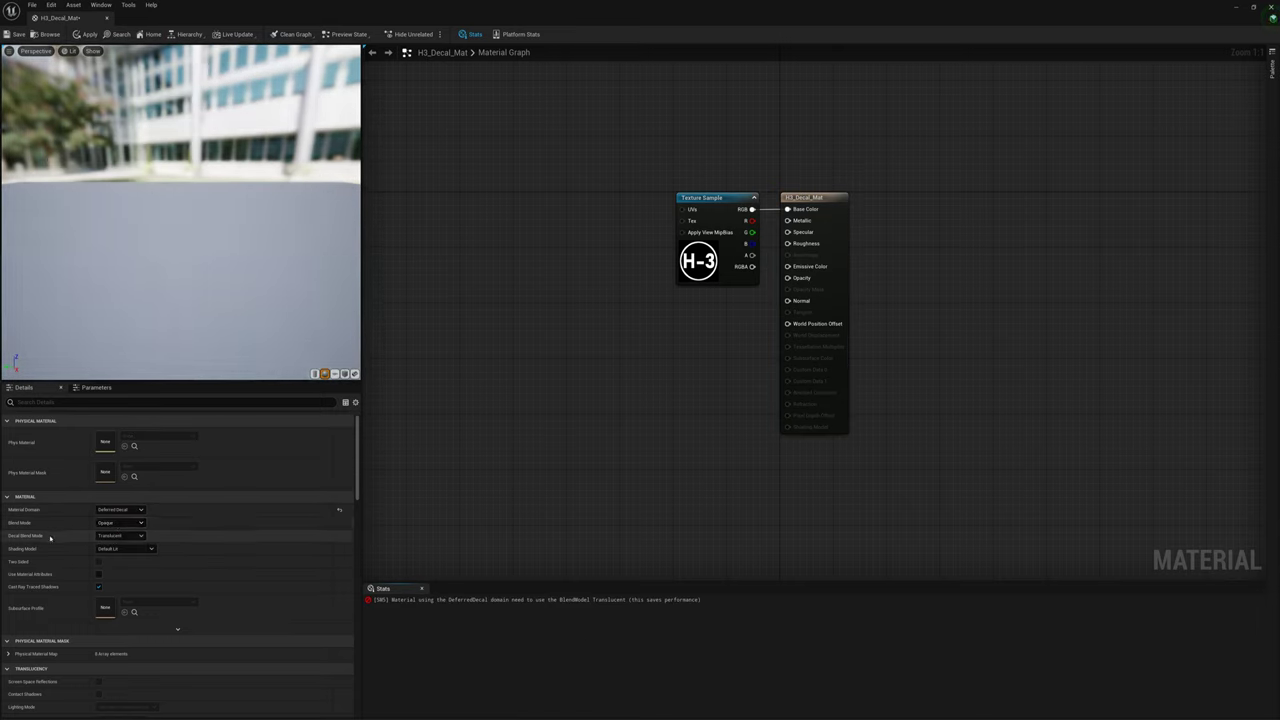
{"action": "left_click", "coordinate": [119, 523]}
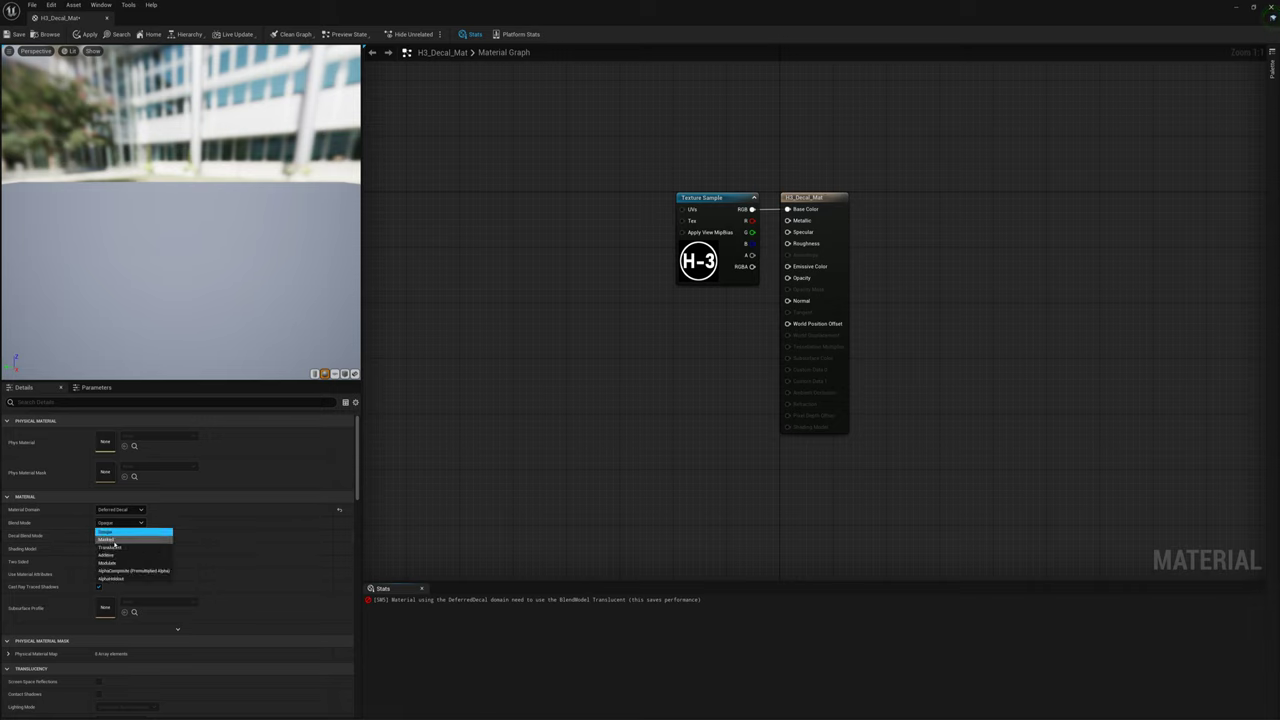
{"action": "left_click", "coordinate": [116, 550]}
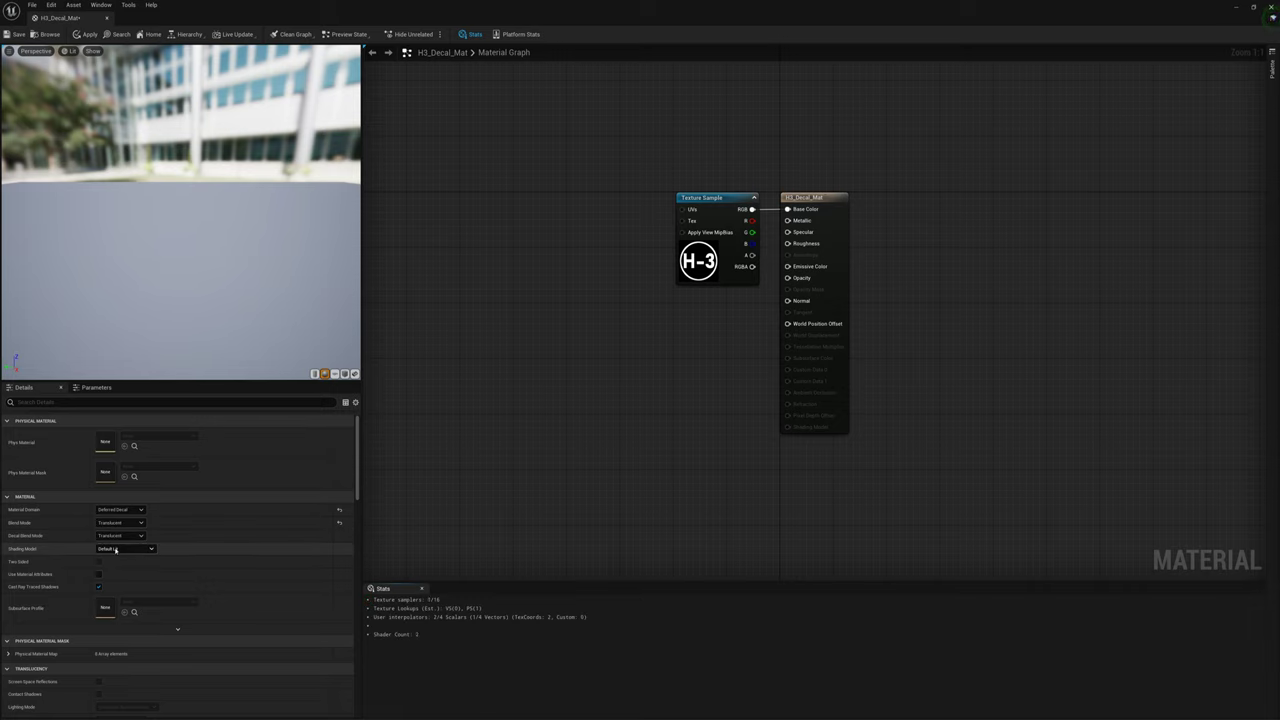
Step: Connect the texture's RGB output to Opacity and insert a Multiply node between the texture and Base Color
{"action": "left_click_drag", "start_coordinate": [696, 198], "coordinate": [788, 277]}
{"action": "right_click_drag", "start_coordinate": [518, 163], "coordinate": [572, 165]}
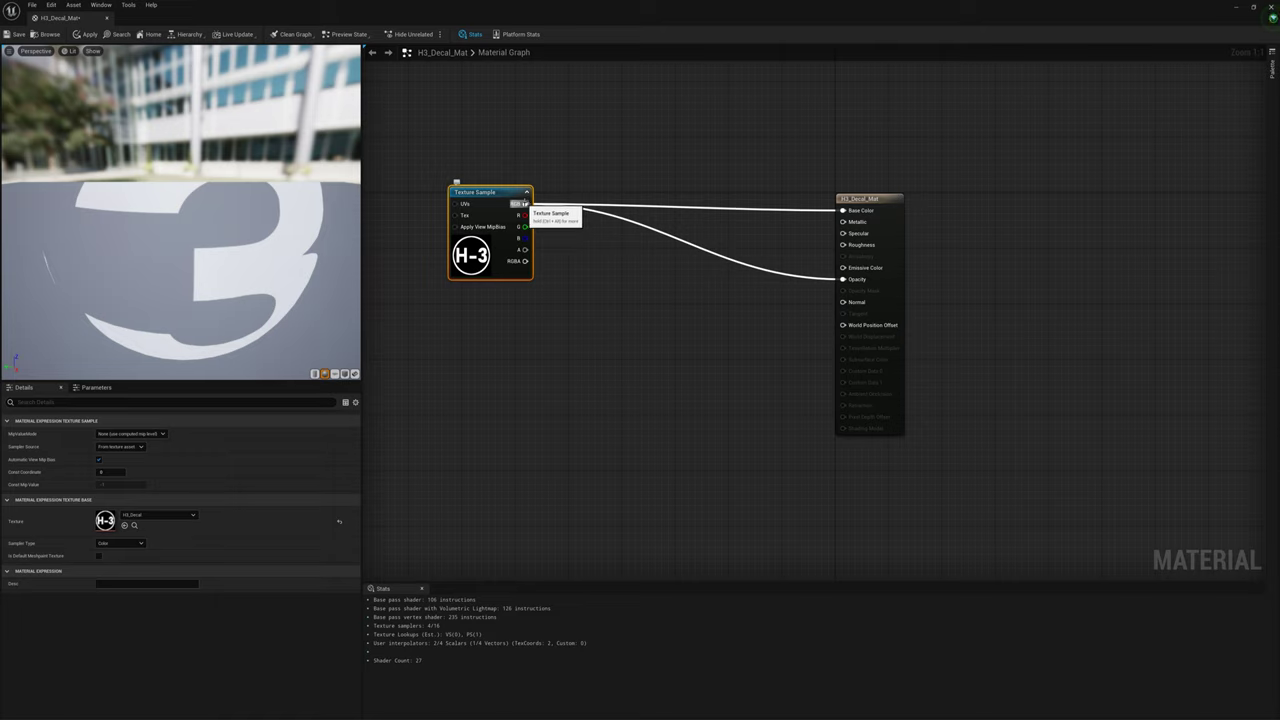
{"action": "left_click_drag", "start_coordinate": [525, 204], "coordinate": [843, 210]}
{"action": "type", "text": "*"}
{"action": "key", "text": "Return"}
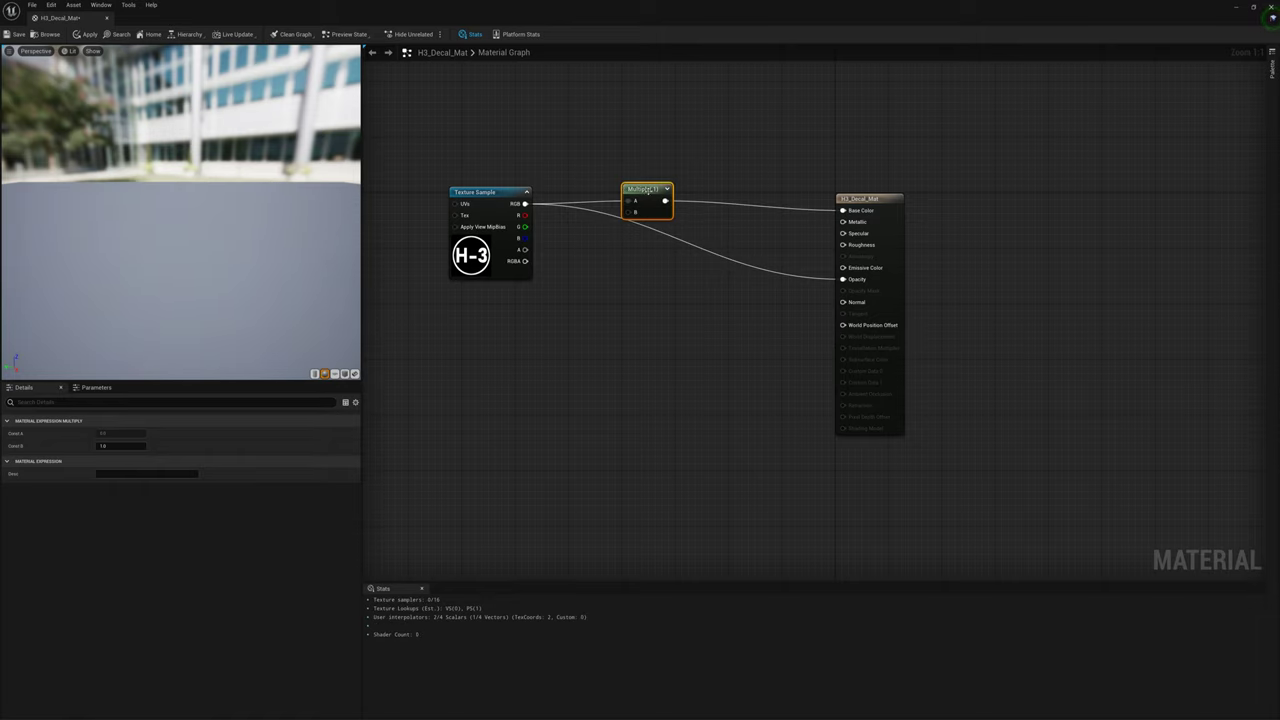
{"action": "left_click_drag", "start_coordinate": [649, 189], "coordinate": [755, 158]}
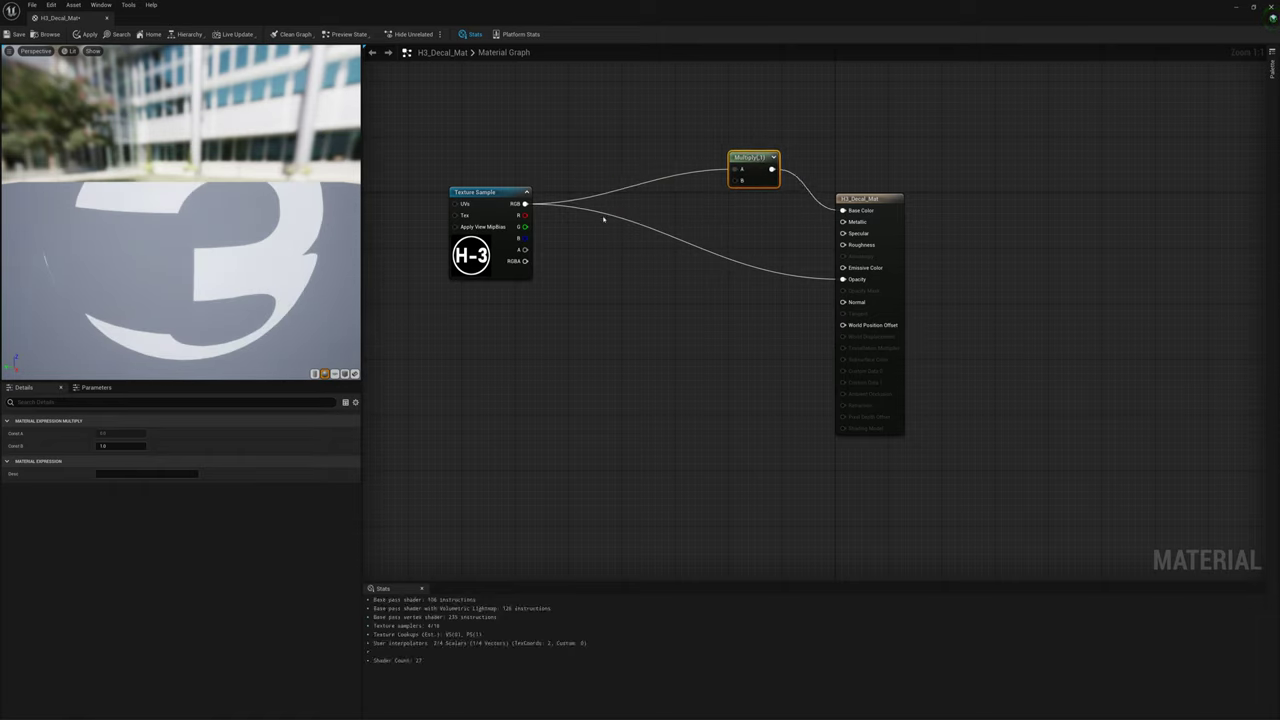
Step: Feed a three-channel color constant into the Multiply node's B input and set the constant to dark blue
{"action": "left_click", "coordinate": [622, 244]}
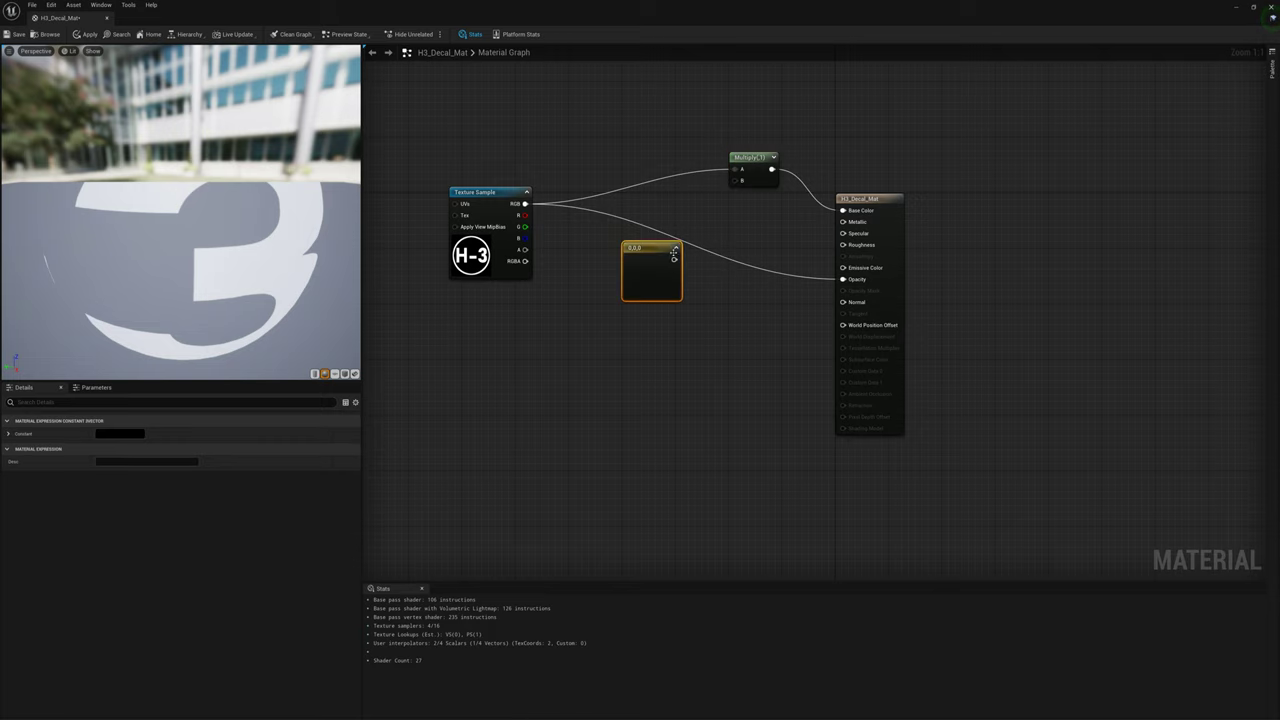
{"action": "left_click_drag", "start_coordinate": [674, 259], "coordinate": [737, 180]}
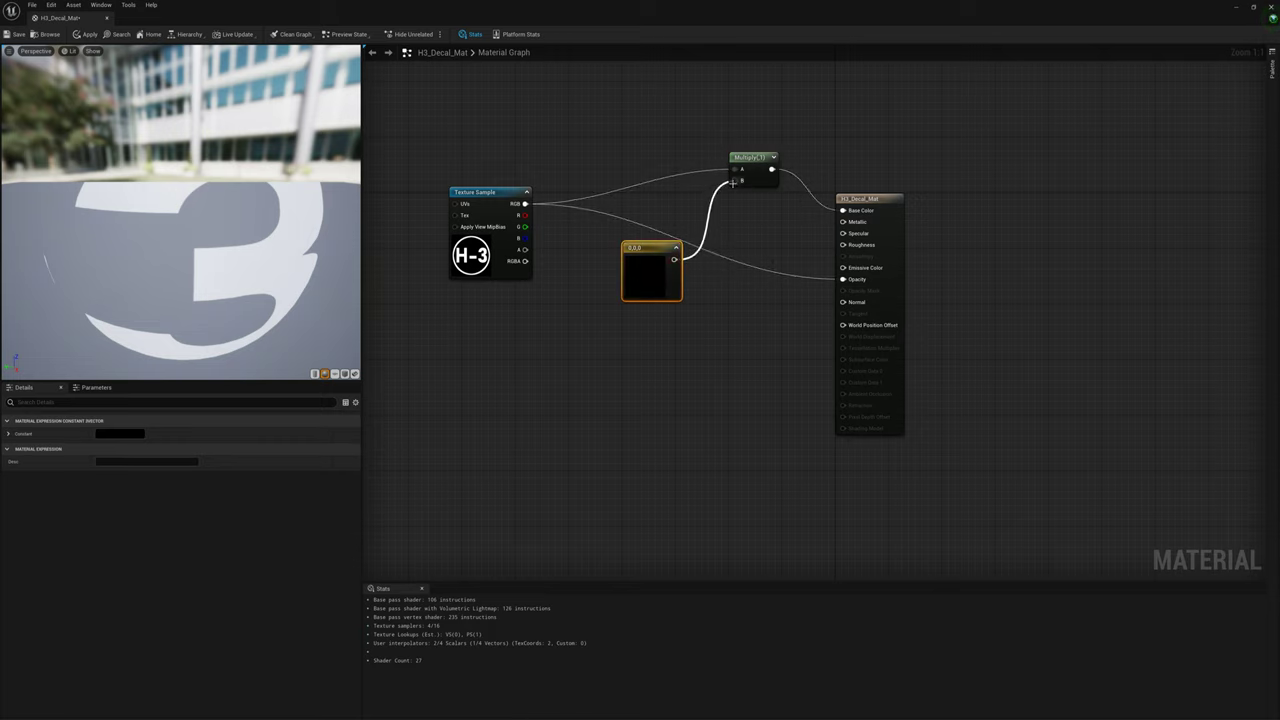
{"action": "double_click", "coordinate": [650, 277]}
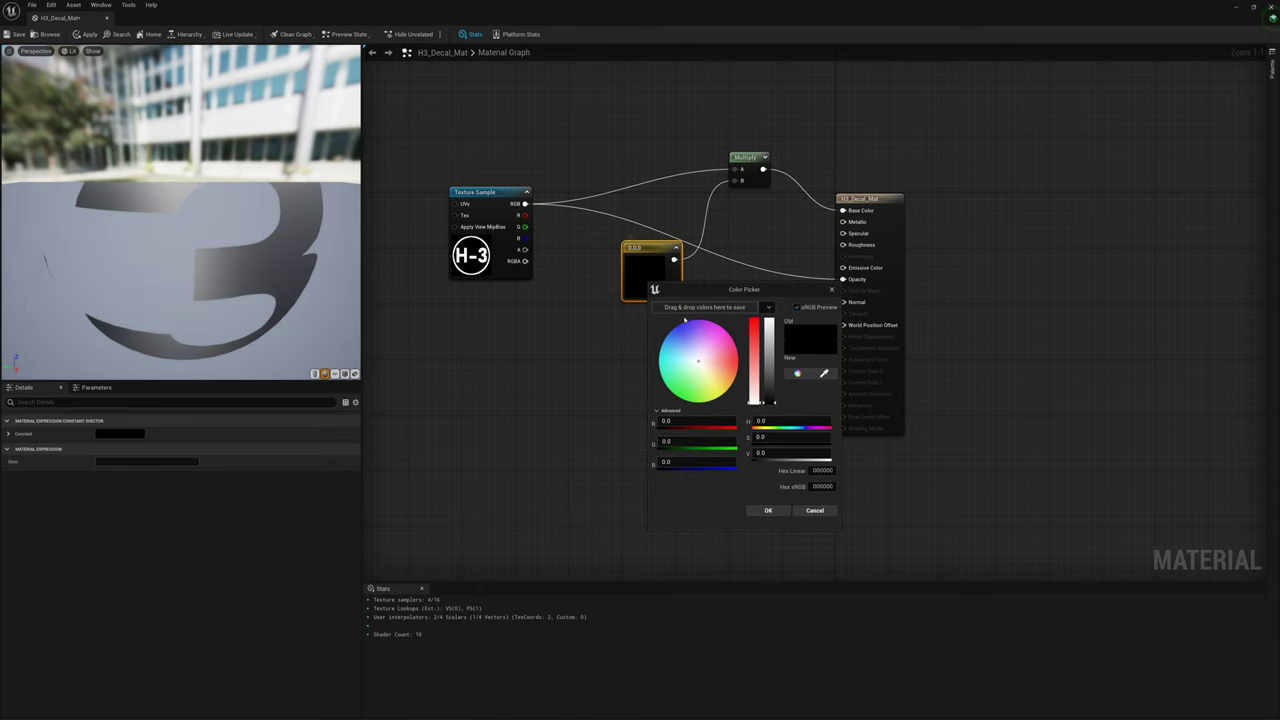
{"action": "left_click_drag", "start_coordinate": [705, 360], "coordinate": [679, 336]}
{"action": "left_click_drag", "start_coordinate": [771, 403], "coordinate": [775, 398]}
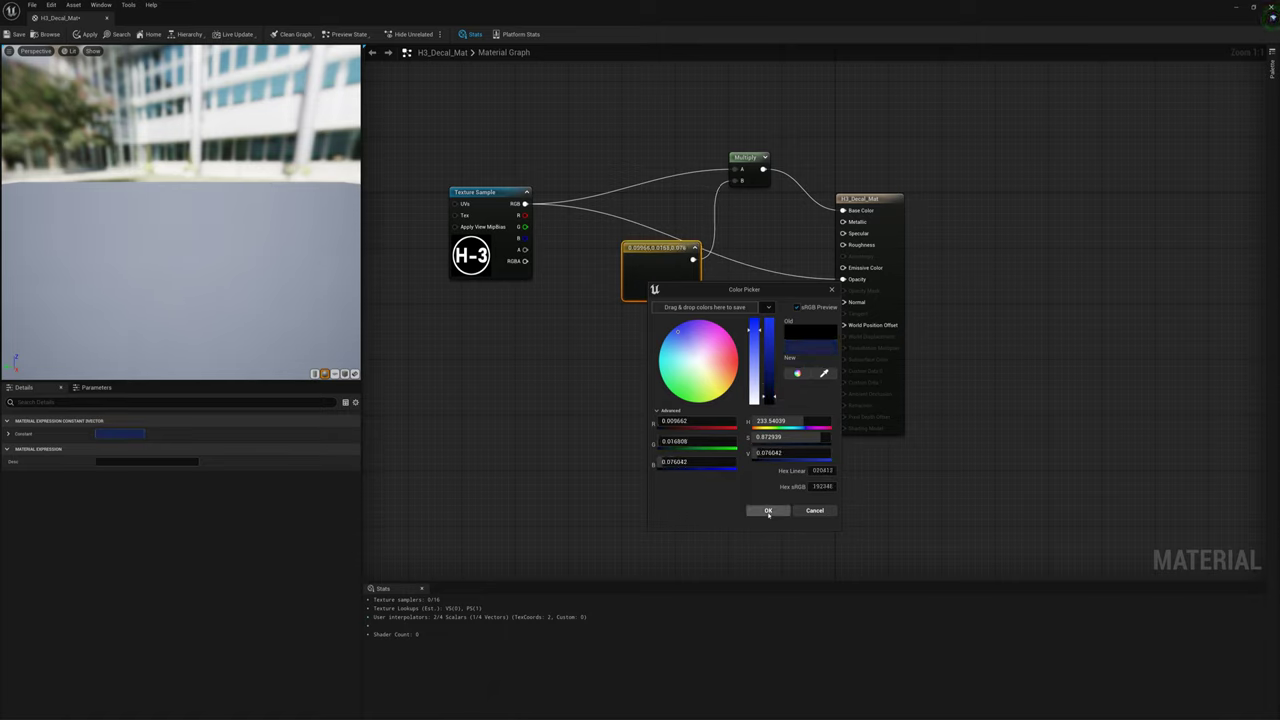
{"action": "left_click", "coordinate": [768, 510]}
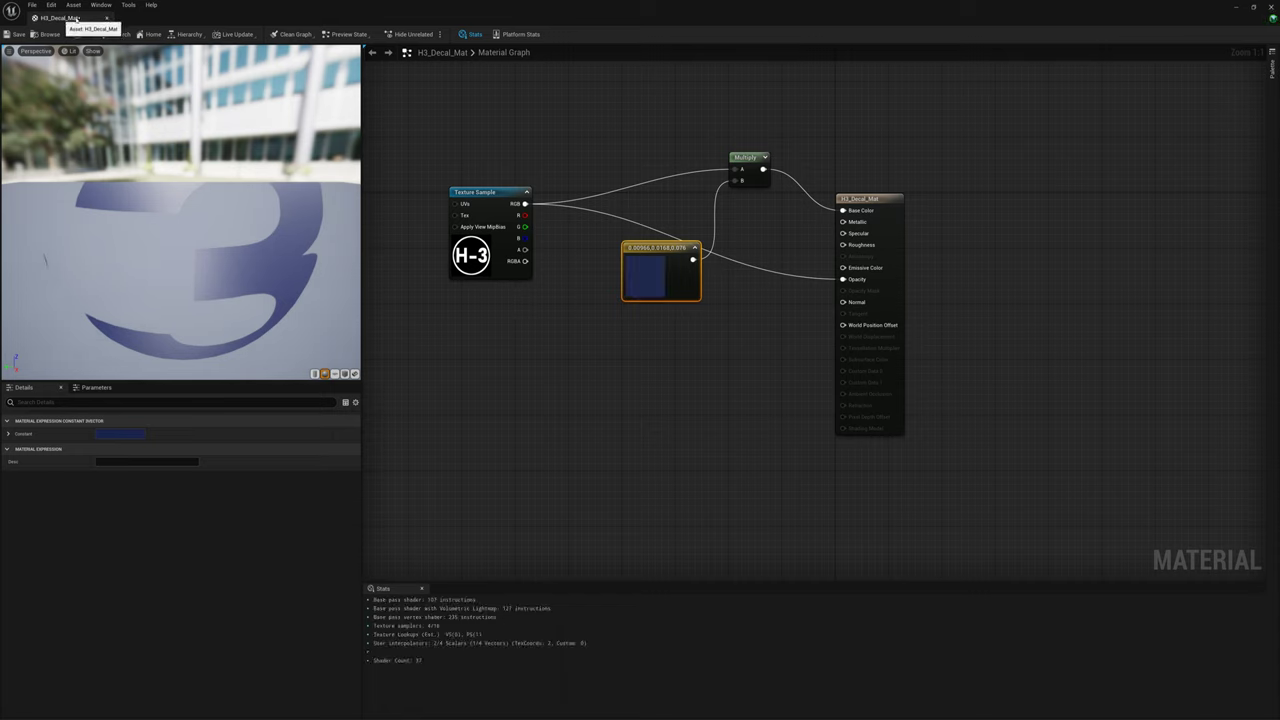
Step: Dock the material editor beside the other open assets and add a Decal component to Tunnel_Actor
{"action": "left_click_drag", "start_coordinate": [63, 20], "coordinate": [236, 18]}
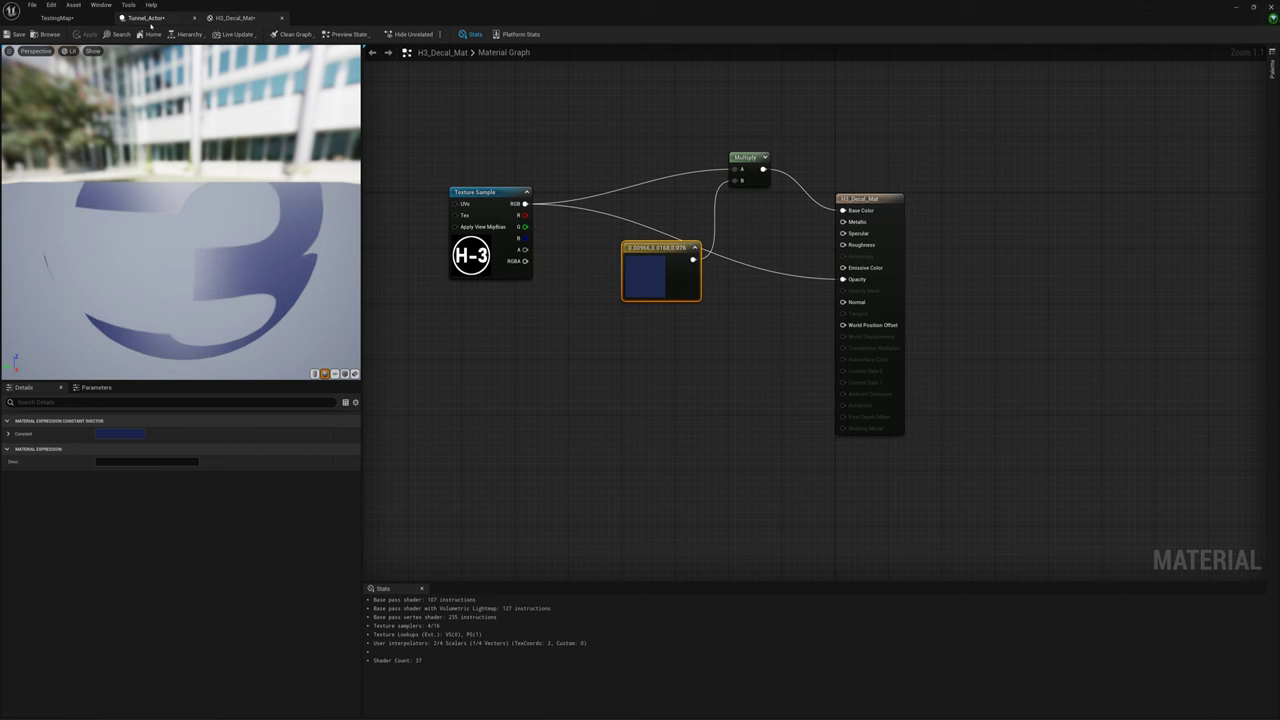
{"action": "left_click", "coordinate": [156, 19]}
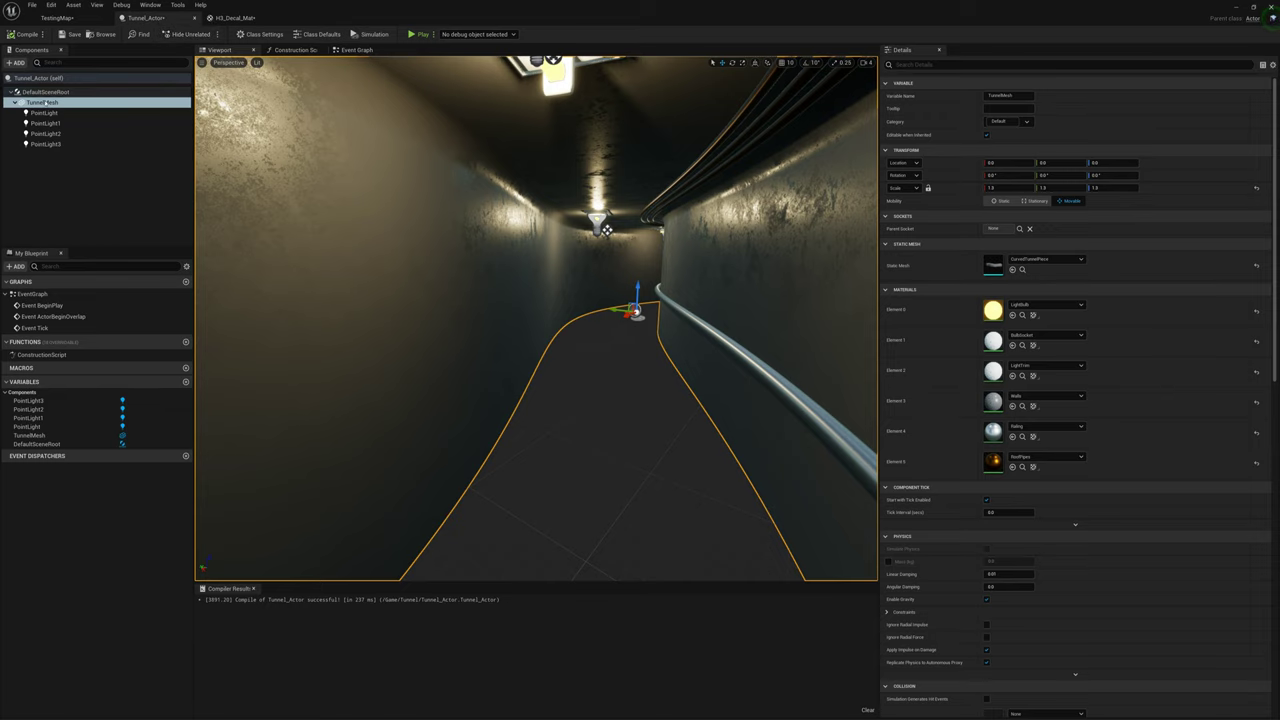
{"action": "left_click", "coordinate": [15, 62]}
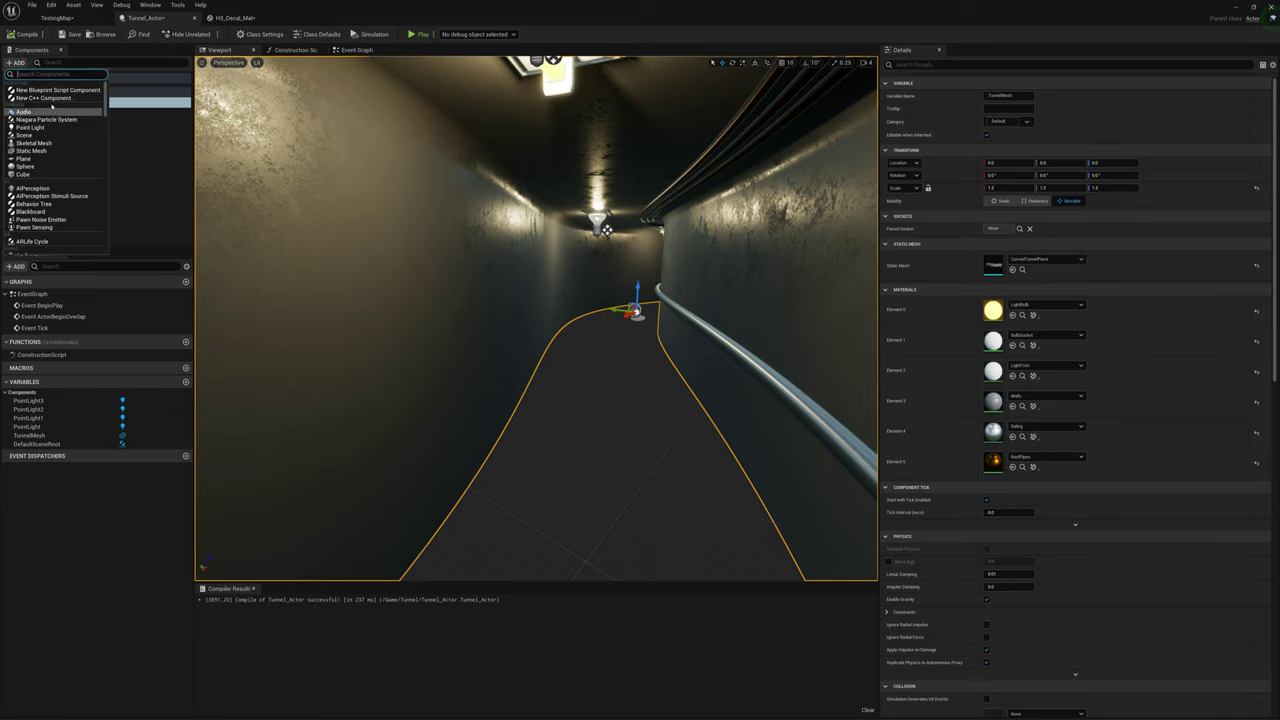
{"action": "type", "text": "dec"}
{"action": "left_click", "coordinate": [40, 91]}
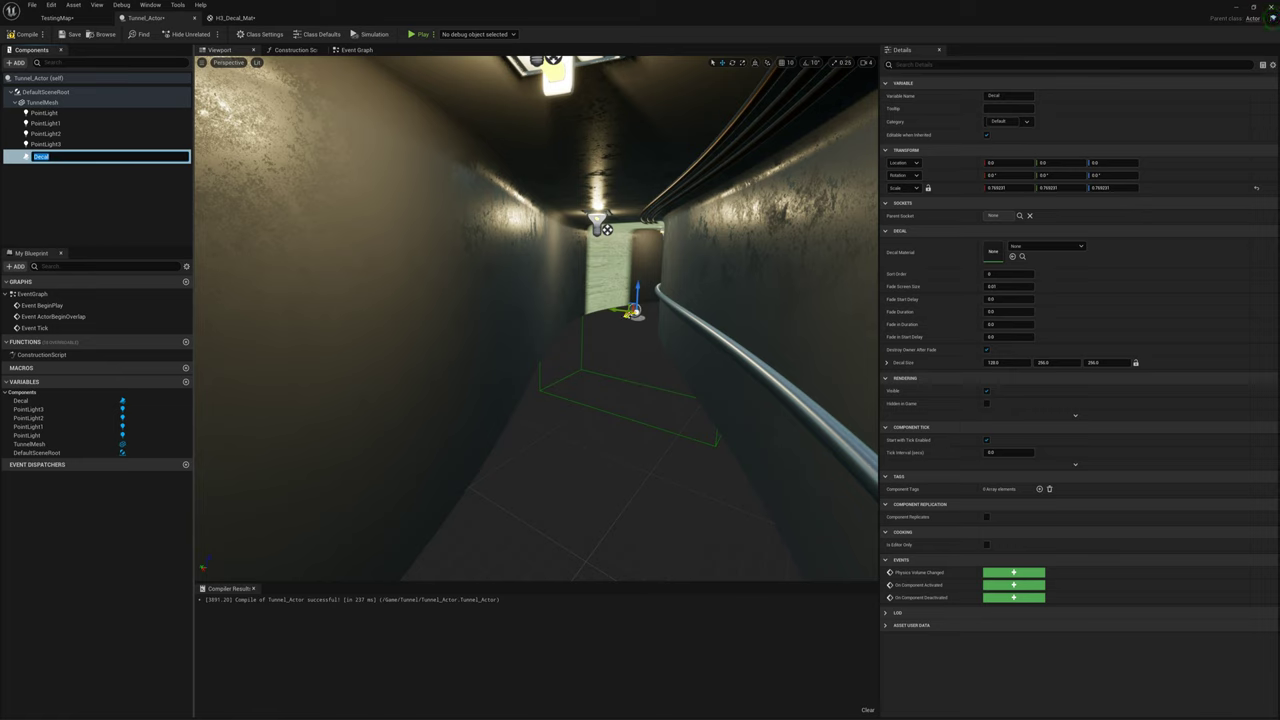
{"action": "left_click", "coordinate": [608, 334]}
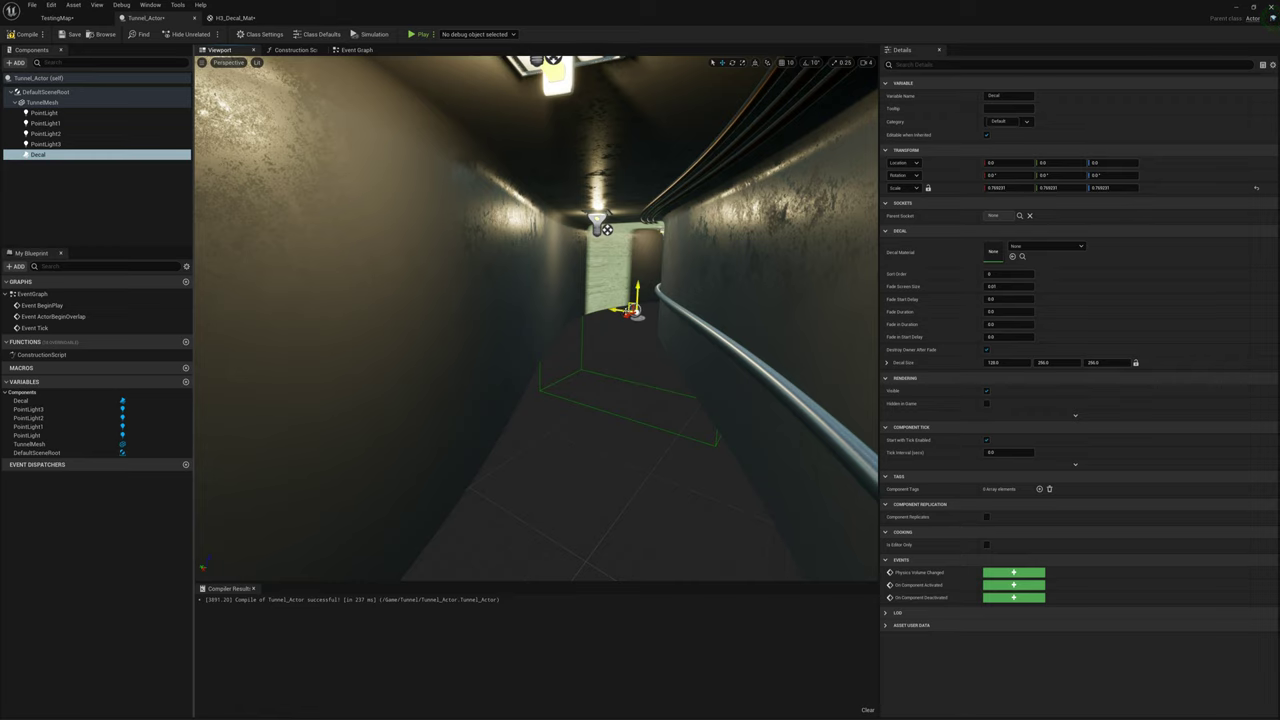
Step: Move the Decal component to the tunnel's open end, at about X 604, Y -404
{"action": "mouse_move", "coordinate": [624, 313]}
{"action": "right_mouse_down"}
{"action": "mouse_move", "coordinate": [740, 322]}
{"action": "mouse_move", "coordinate": [800, 390]}
{"action": "mouse_move", "coordinate": [690, 250]}
{"action": "mouse_move", "coordinate": [629, 329]}
{"action": "right_mouse_up"}
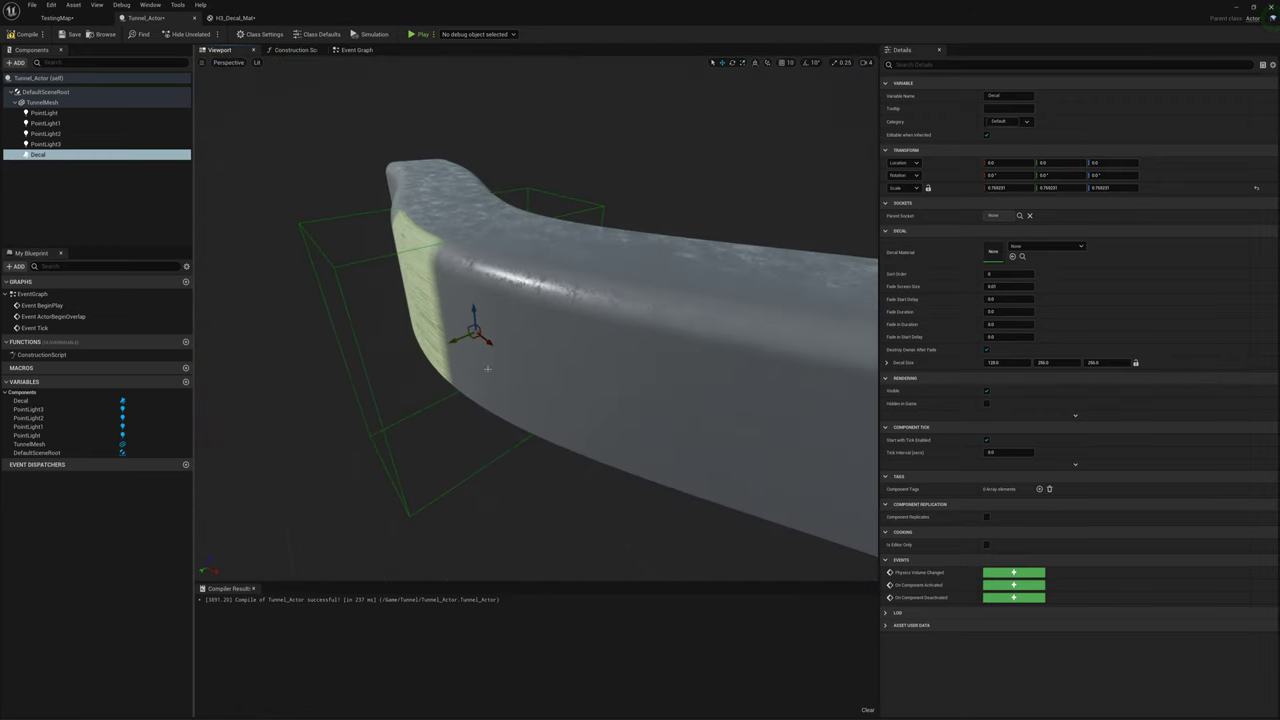
{"action": "left_click_drag", "start_coordinate": [470, 337], "coordinate": [668, 370]}
{"action": "right_click_drag", "start_coordinate": [668, 370], "coordinate": [745, 366]}
{"action": "left_click_drag", "start_coordinate": [586, 308], "coordinate": [565, 292], "text": "shift"}
{"action": "mouse_move", "coordinate": [565, 292]}
{"action": "right_mouse_down"}
{"action": "mouse_move", "coordinate": [490, 312]}
{"action": "mouse_move", "coordinate": [425, 298]}
{"action": "mouse_move", "coordinate": [430, 325]}
{"action": "mouse_move", "coordinate": [418, 303]}
{"action": "mouse_move", "coordinate": [558, 306]}
{"action": "right_mouse_up"}
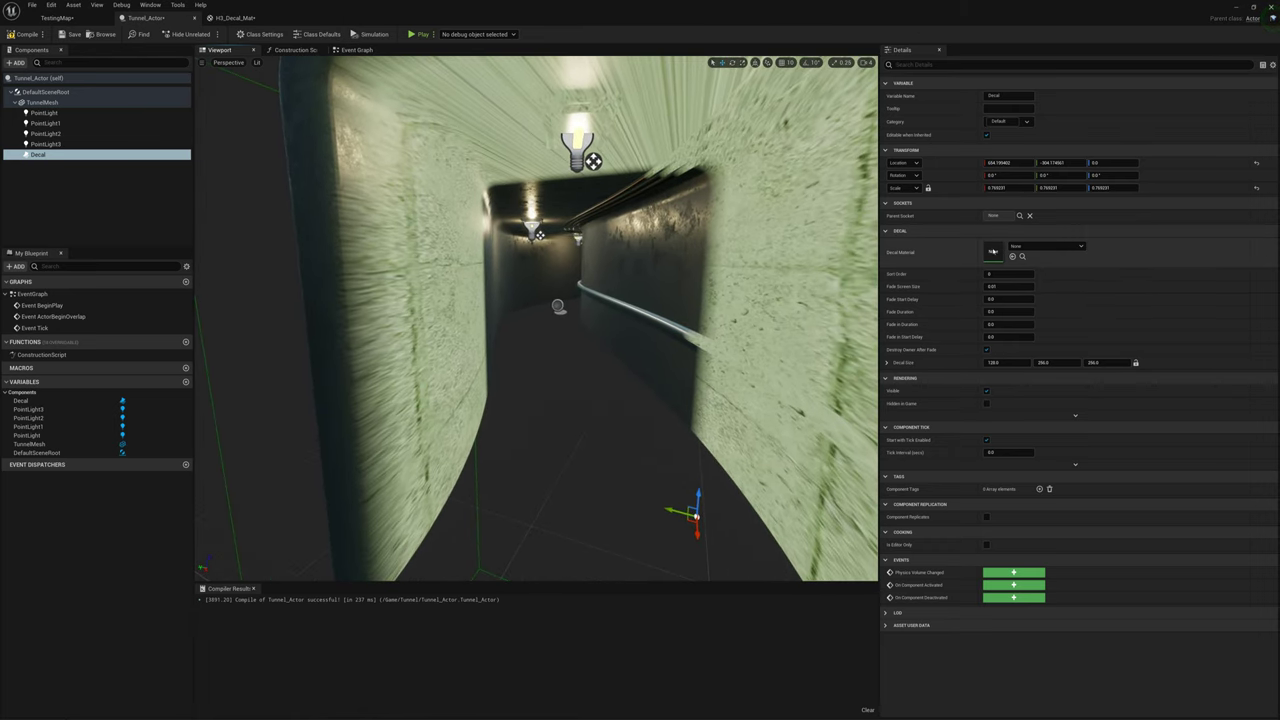
Step: Assign H3_Decal_Mat as the Decal component's decal material
{"action": "left_click", "coordinate": [1035, 247]}
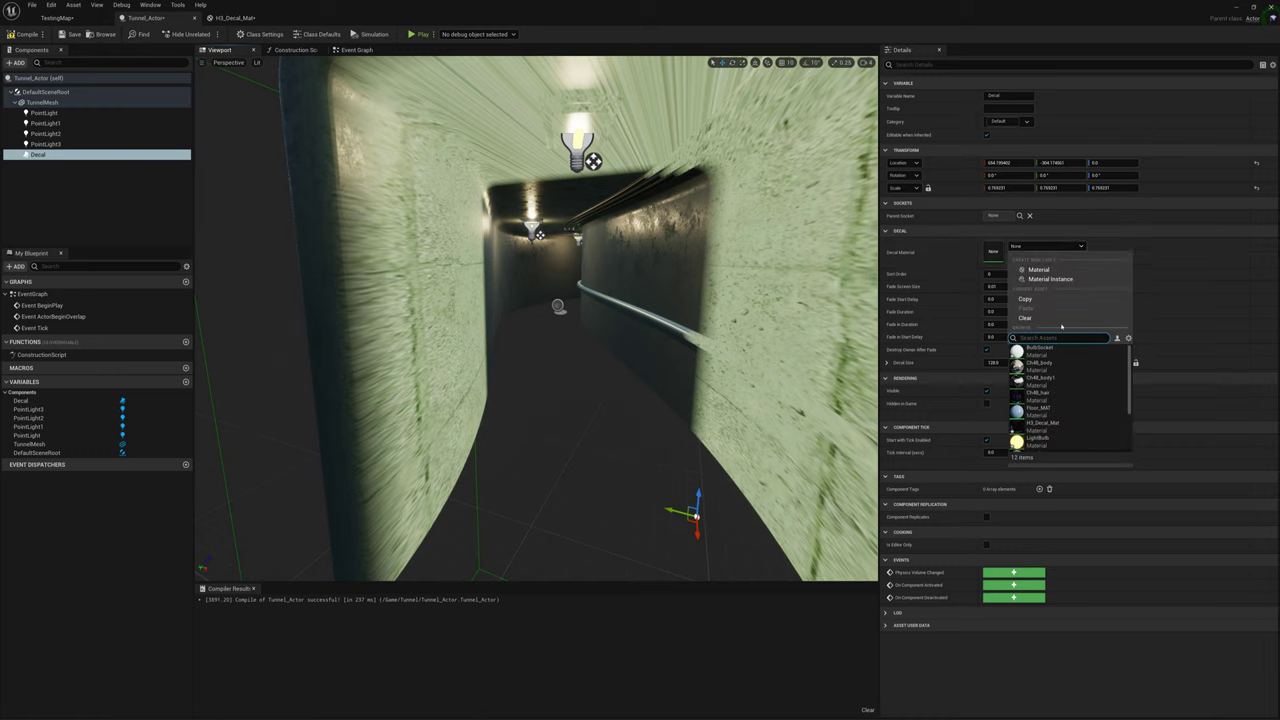
{"action": "scroll", "coordinate": [1071, 385], "scroll_direction": "down", "scroll_amount": 1}
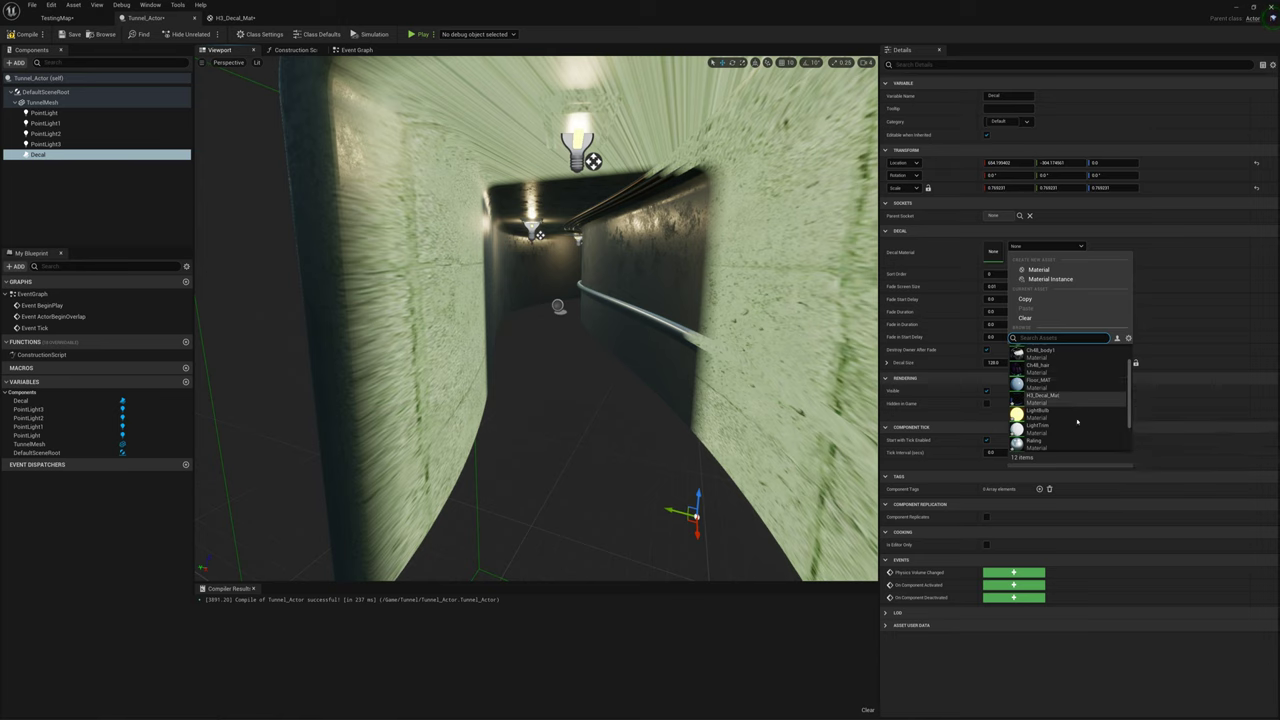
{"action": "left_click", "coordinate": [1040, 398]}
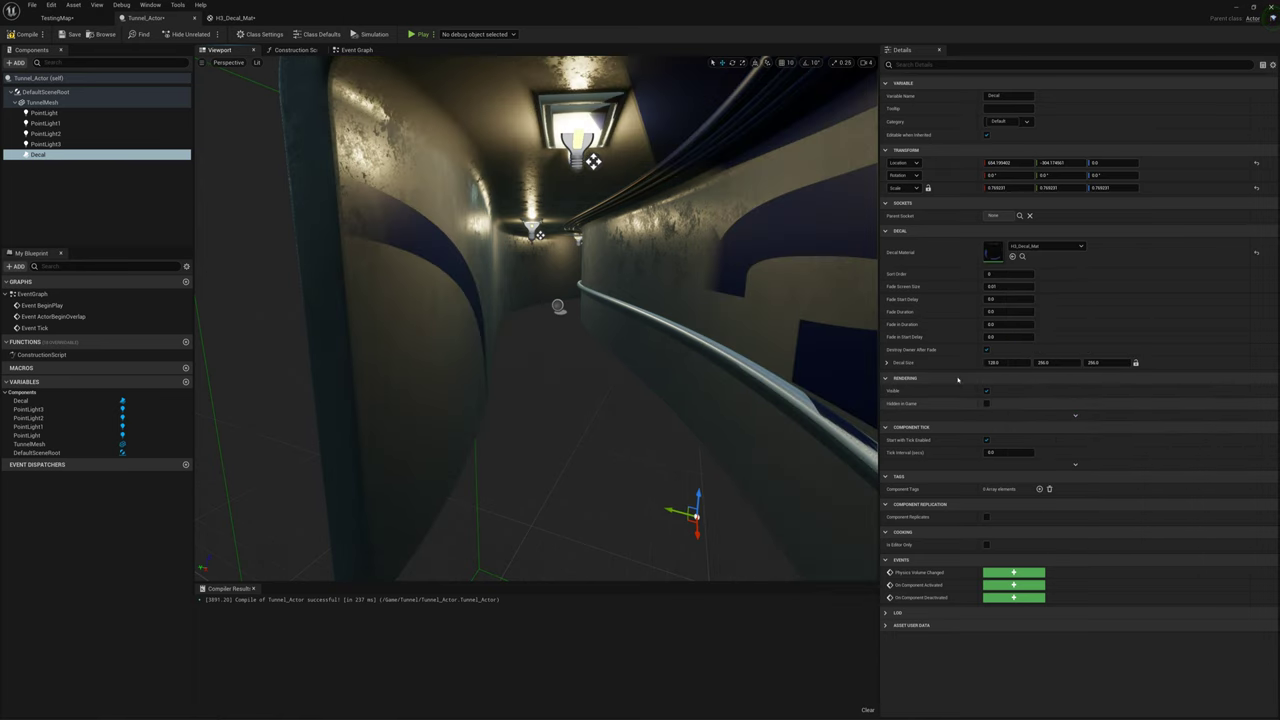
Step: Shift the decal along the tunnel to about X 506 and set its decal size to 64 × 64 × 64
{"action": "right_click_drag", "start_coordinate": [669, 313], "coordinate": [722, 280]}
{"action": "right_click_drag", "start_coordinate": [613, 468], "coordinate": [615, 470]}
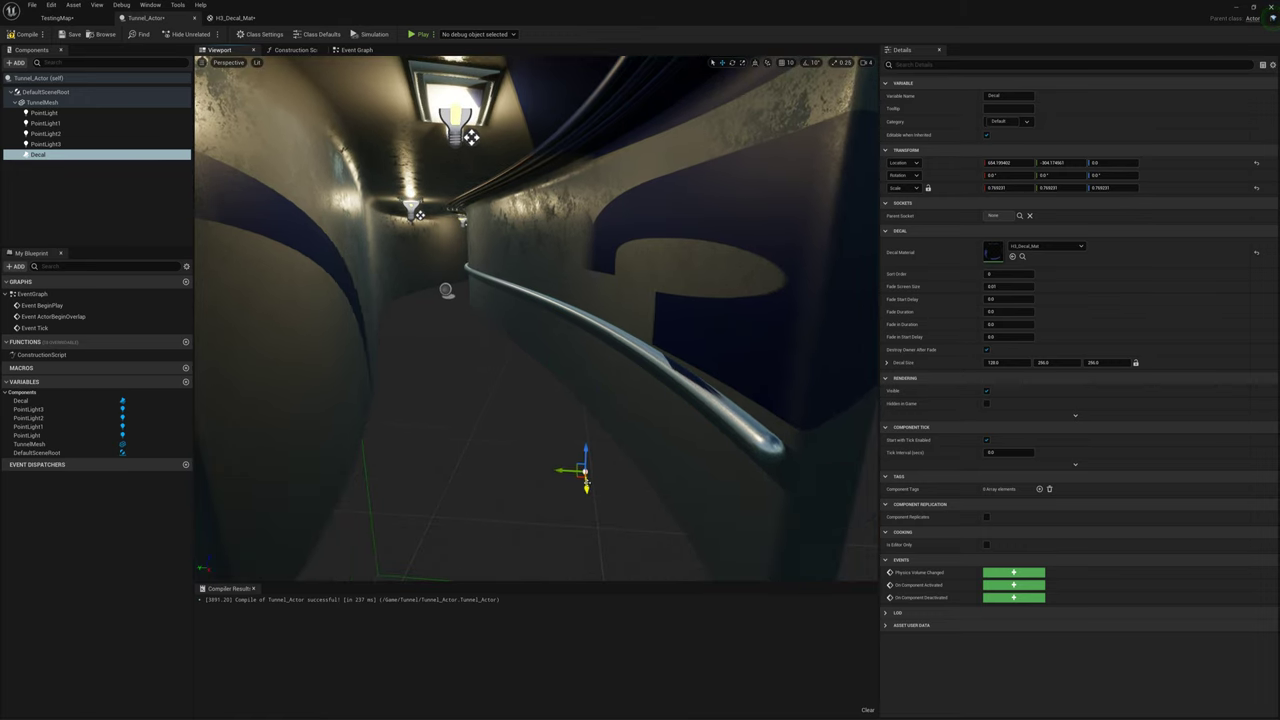
{"action": "left_click_drag", "start_coordinate": [587, 484], "coordinate": [580, 420]}
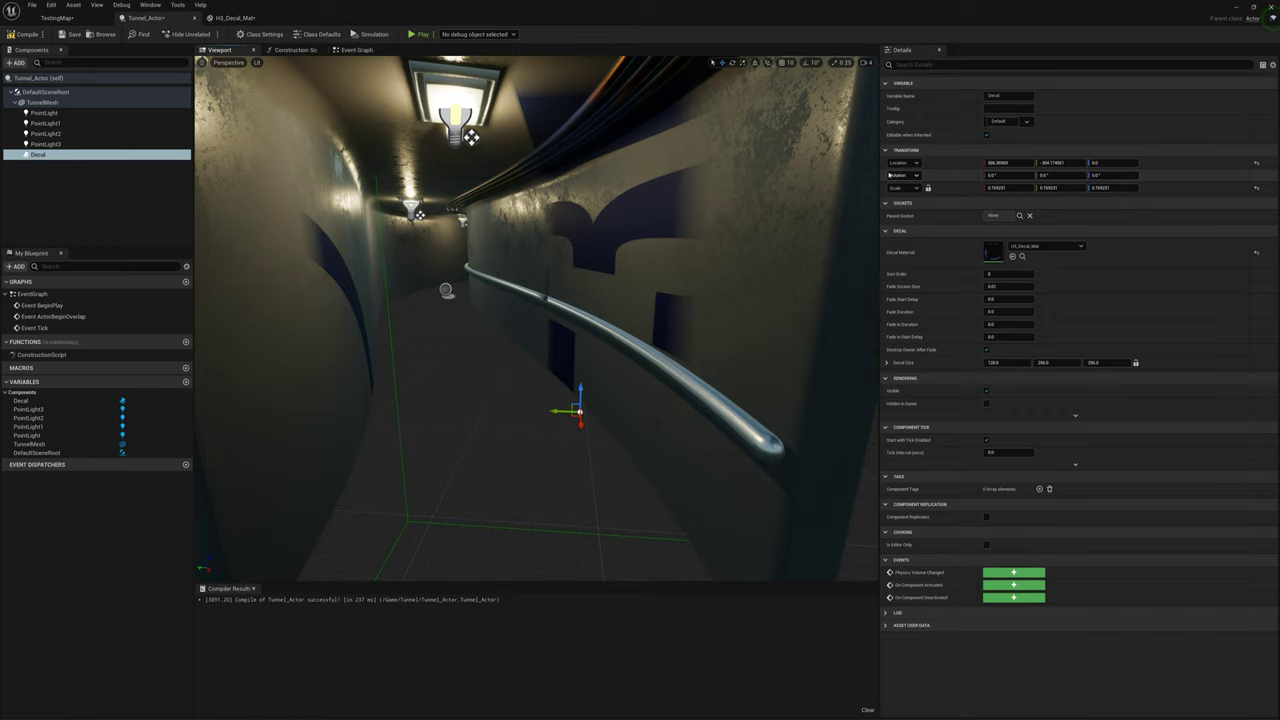
{"action": "left_click", "coordinate": [1006, 362]}
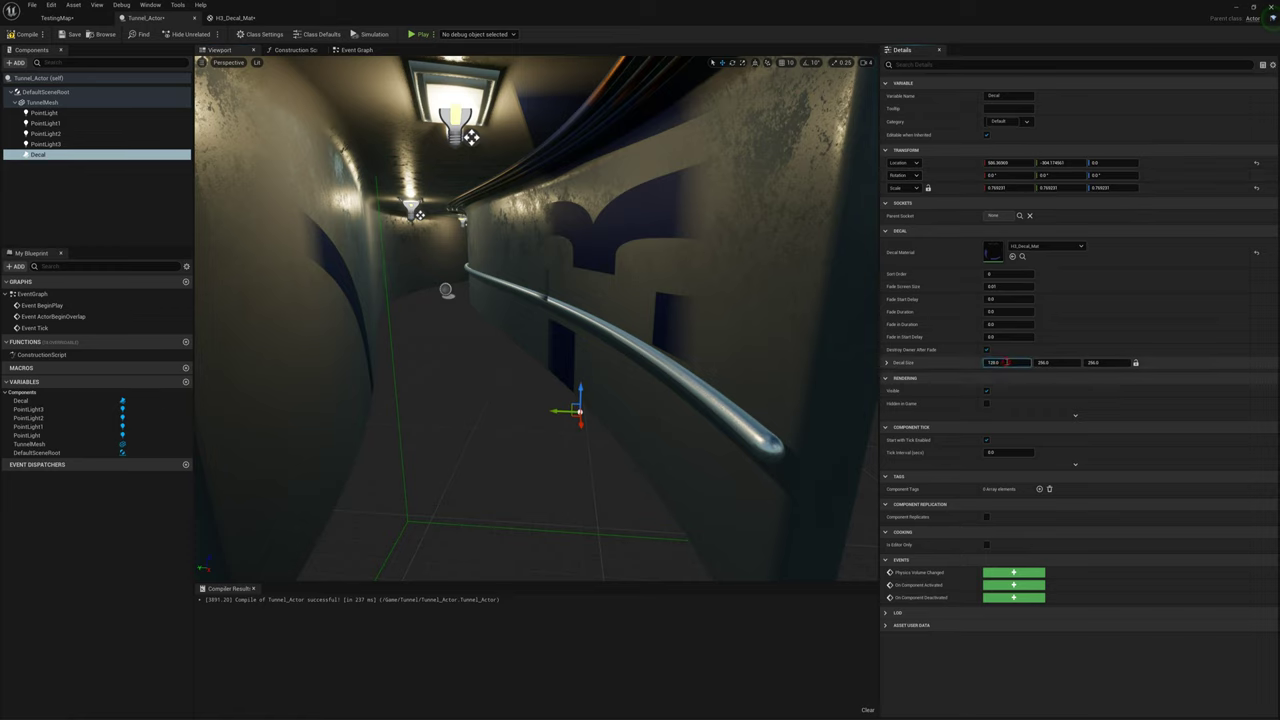
{"action": "type", "text": "64"}
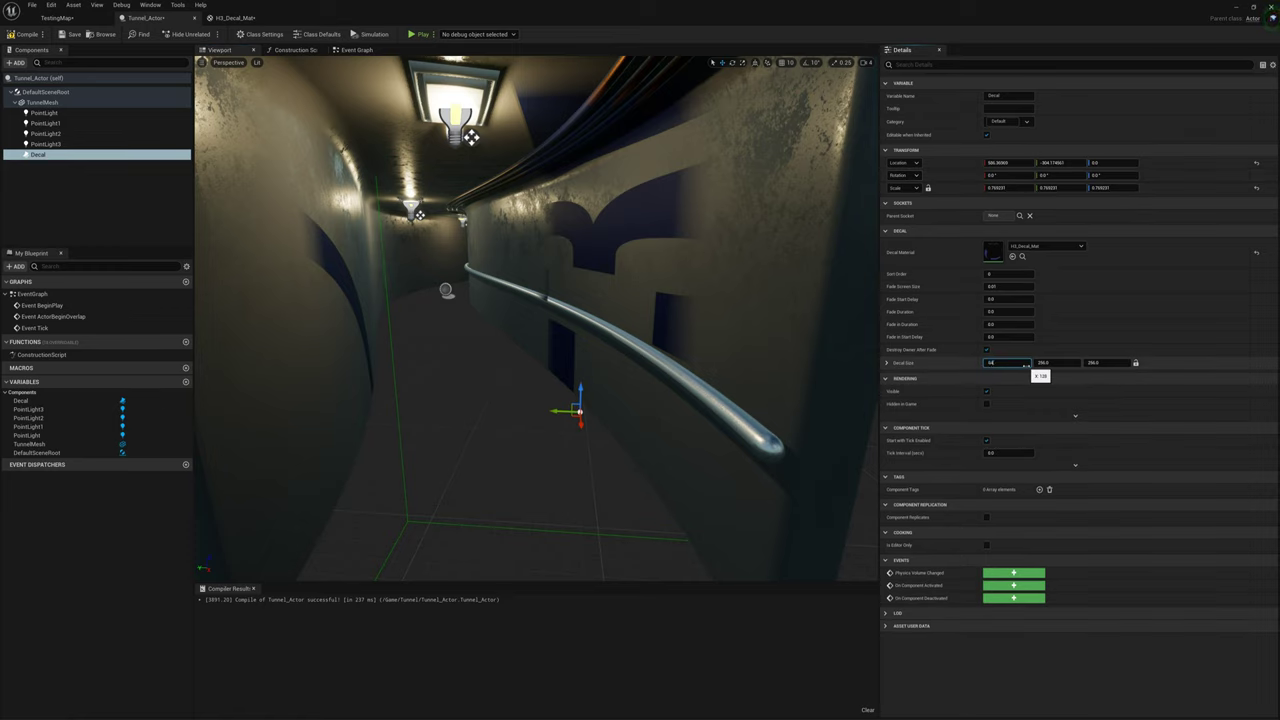
{"action": "key", "text": "Tab"}
{"action": "type", "text": "64"}
{"action": "key", "text": "Tab"}
{"action": "type", "text": "64"}
{"action": "key", "text": "Return"}
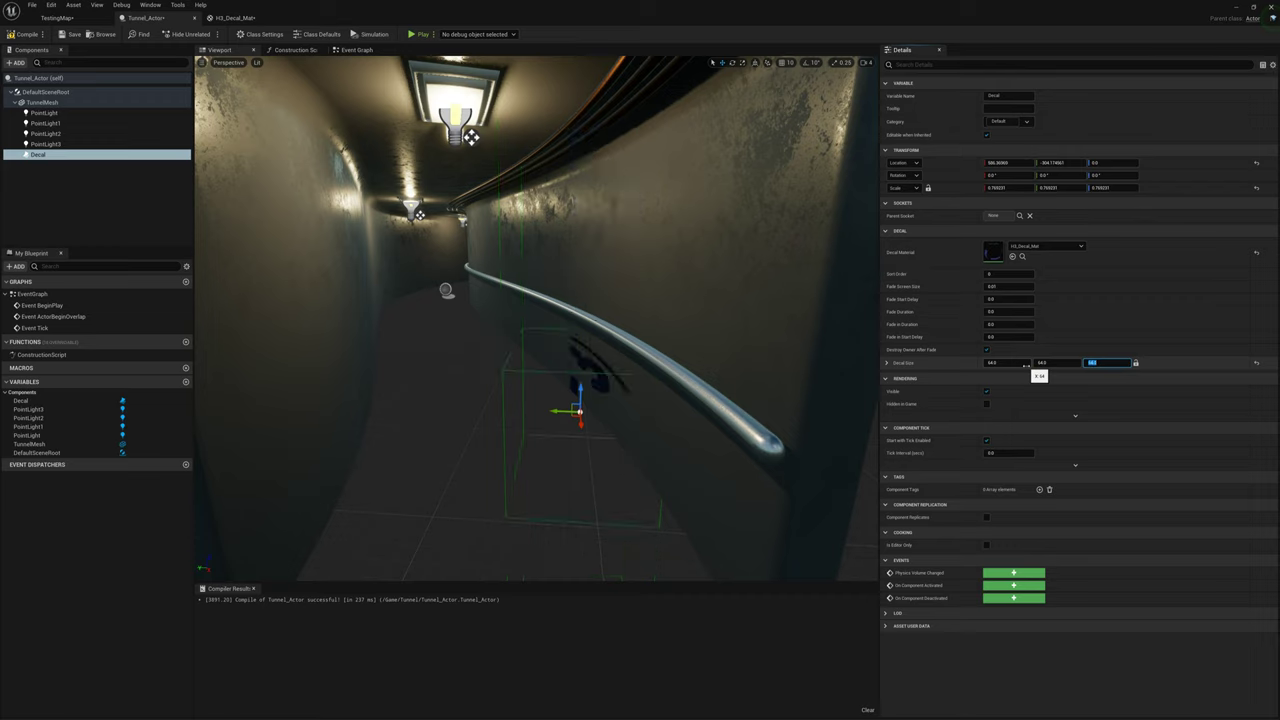
Step: Raise the decal onto the wall above the handrail and set its X rotation to -90°
{"action": "left_click_drag", "start_coordinate": [560, 410], "coordinate": [617, 265]}
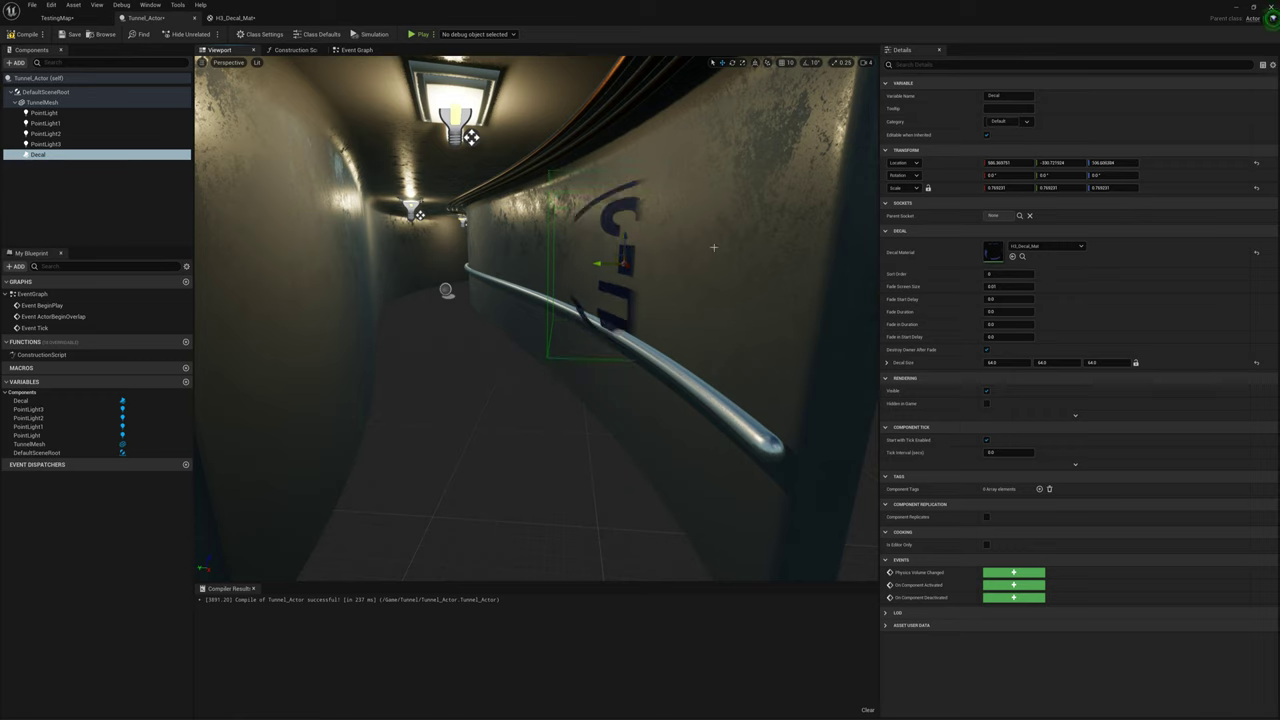
{"action": "left_click", "coordinate": [1005, 175]}
{"action": "type", "text": "90"}
{"action": "key", "text": "Return"}
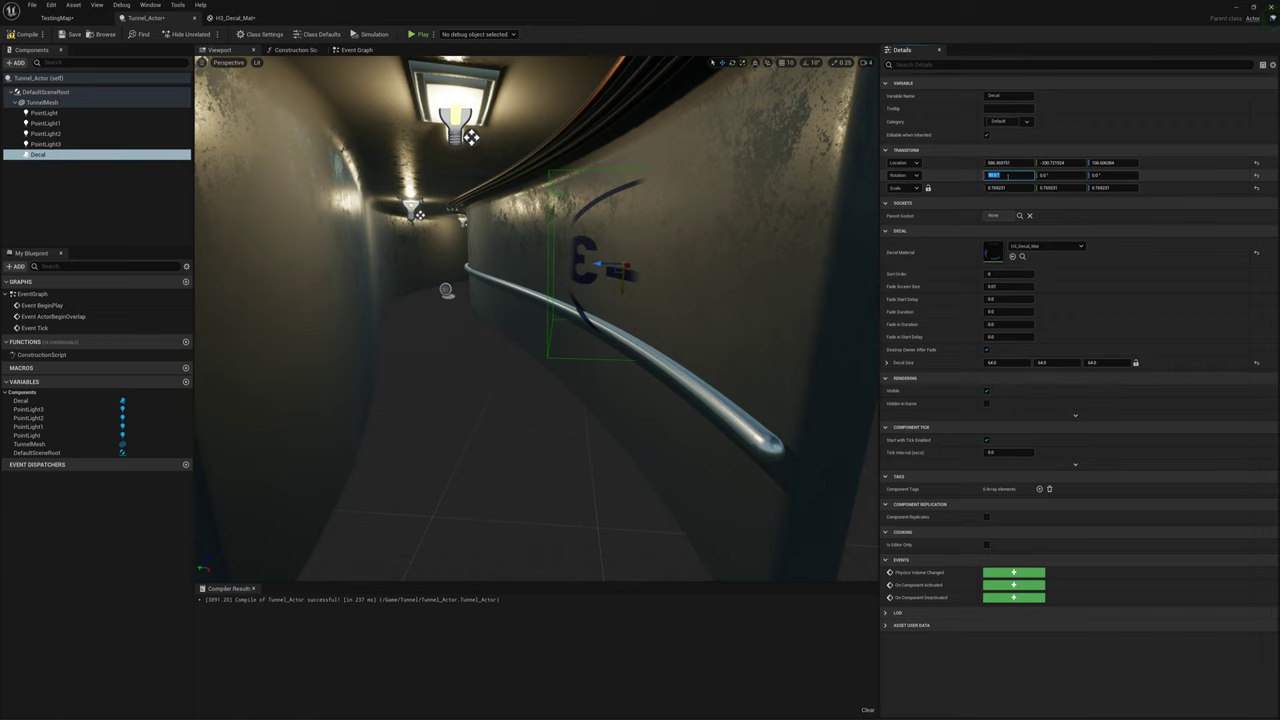
{"action": "type", "text": "-90"}
{"action": "key", "text": "Return"}
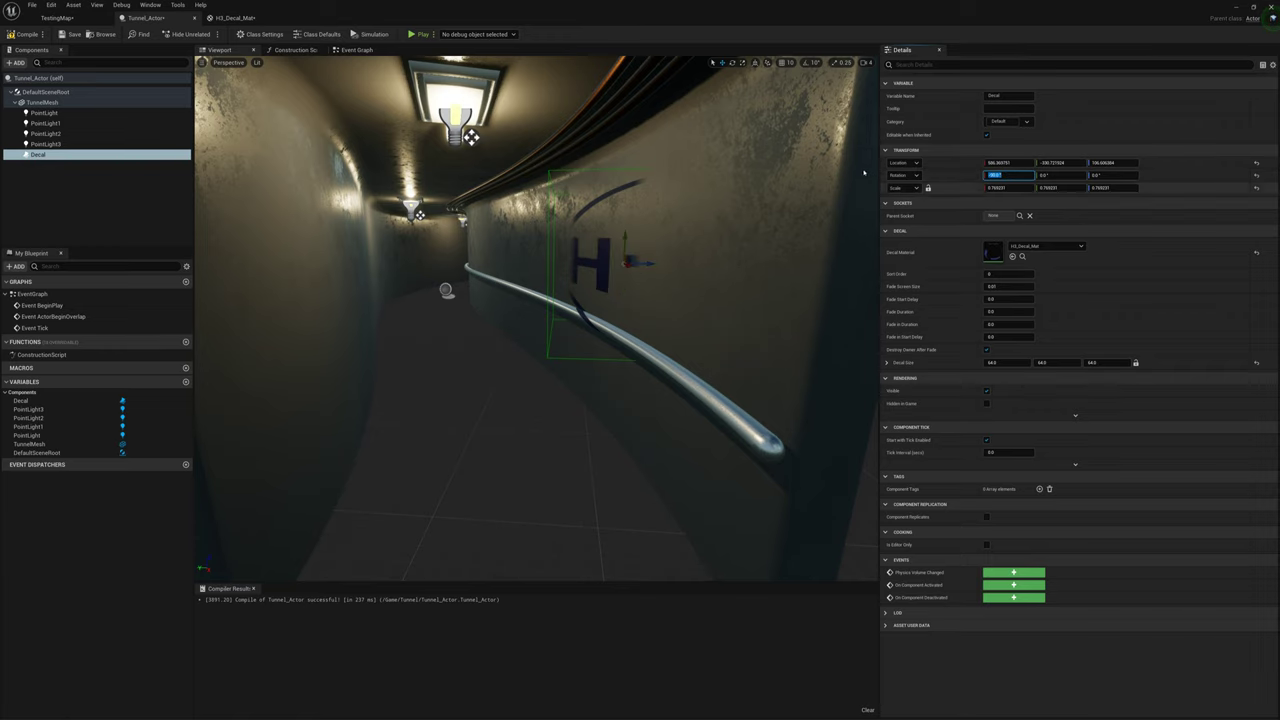
Step: Move the decal onto the opposite wall without the handrail and set its X rotation to 90°
{"action": "key", "text": "w"}
{"action": "mouse_move", "coordinate": [672, 219]}
{"action": "right_mouse_down"}
{"action": "mouse_move", "coordinate": [650, 203]}
{"action": "mouse_move", "coordinate": [705, 210]}
{"action": "mouse_move", "coordinate": [680, 208]}
{"action": "right_mouse_up"}
{"action": "key", "text": "s"}
{"action": "key", "text": "s"}
{"action": "right_click_drag", "start_coordinate": [668, 292], "coordinate": [645, 294]}
{"action": "left_click_drag", "start_coordinate": [630, 295], "coordinate": [393, 316]}
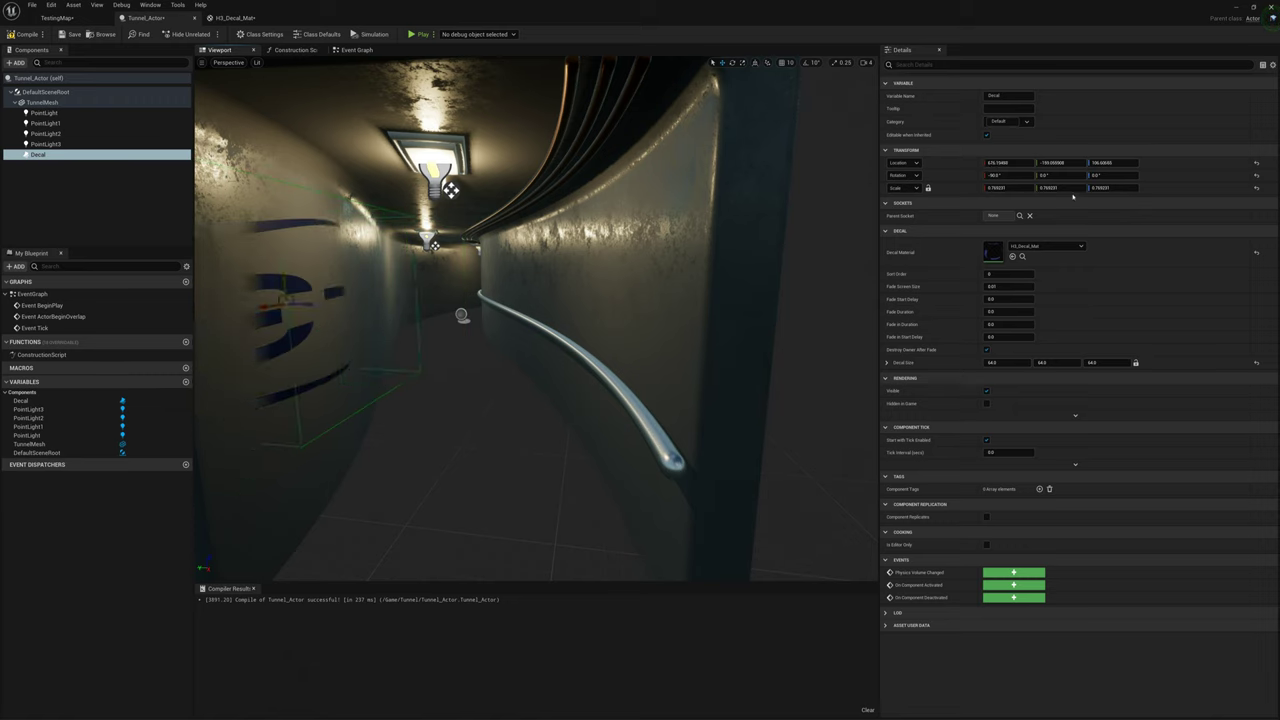
{"action": "left_click", "coordinate": [1003, 175]}
{"action": "type", "text": "90"}
{"action": "key", "text": "Return"}
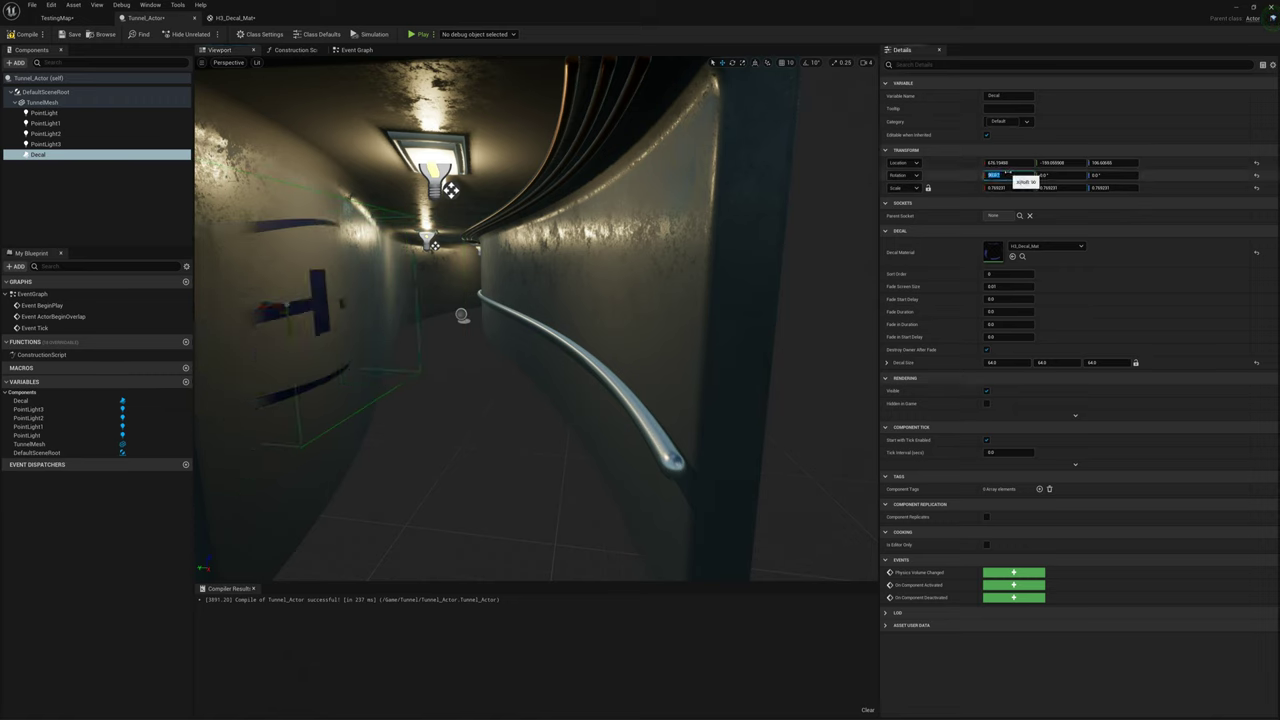
Step: Rotate the decal about its vertical axis so the full H-3 logo faces the curved wall without the handrail
{"action": "key", "text": "s"}
{"action": "right_click_drag", "start_coordinate": [418, 279], "coordinate": [352, 279]}
{"action": "key", "text": "w"}
{"action": "key", "text": "e"}
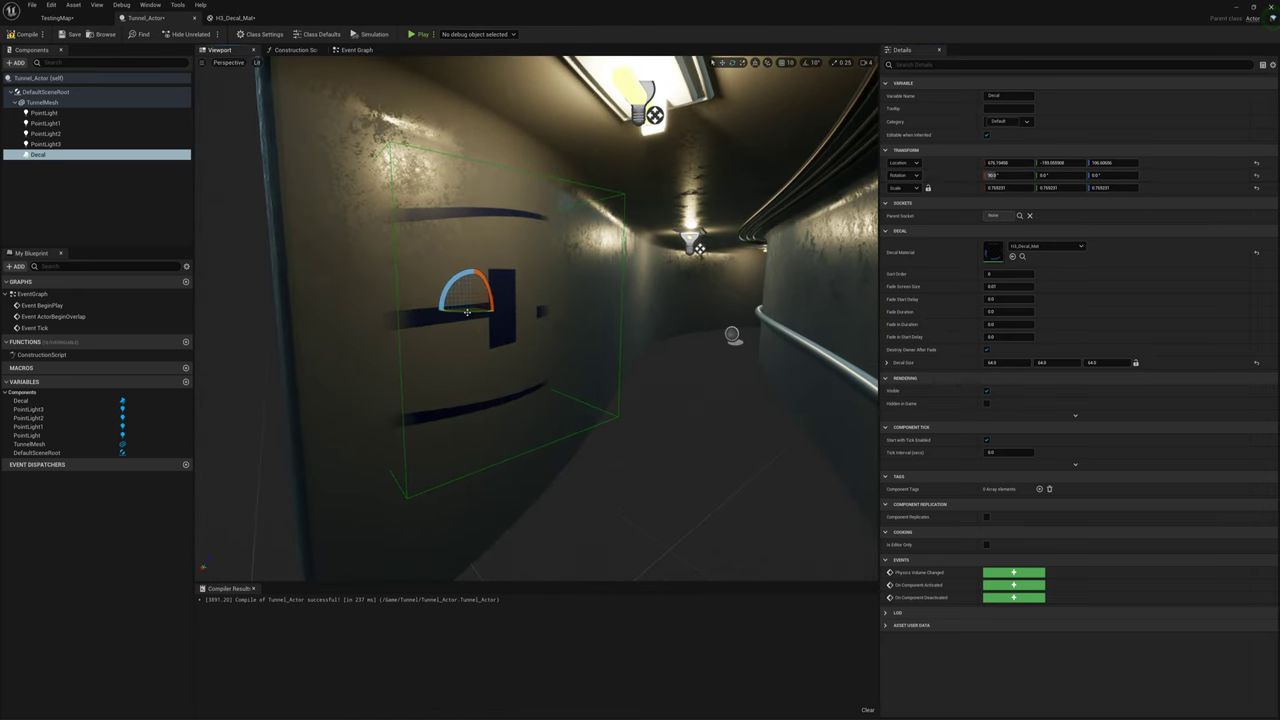
{"action": "left_click_drag", "start_coordinate": [466, 312], "coordinate": [562, 326]}
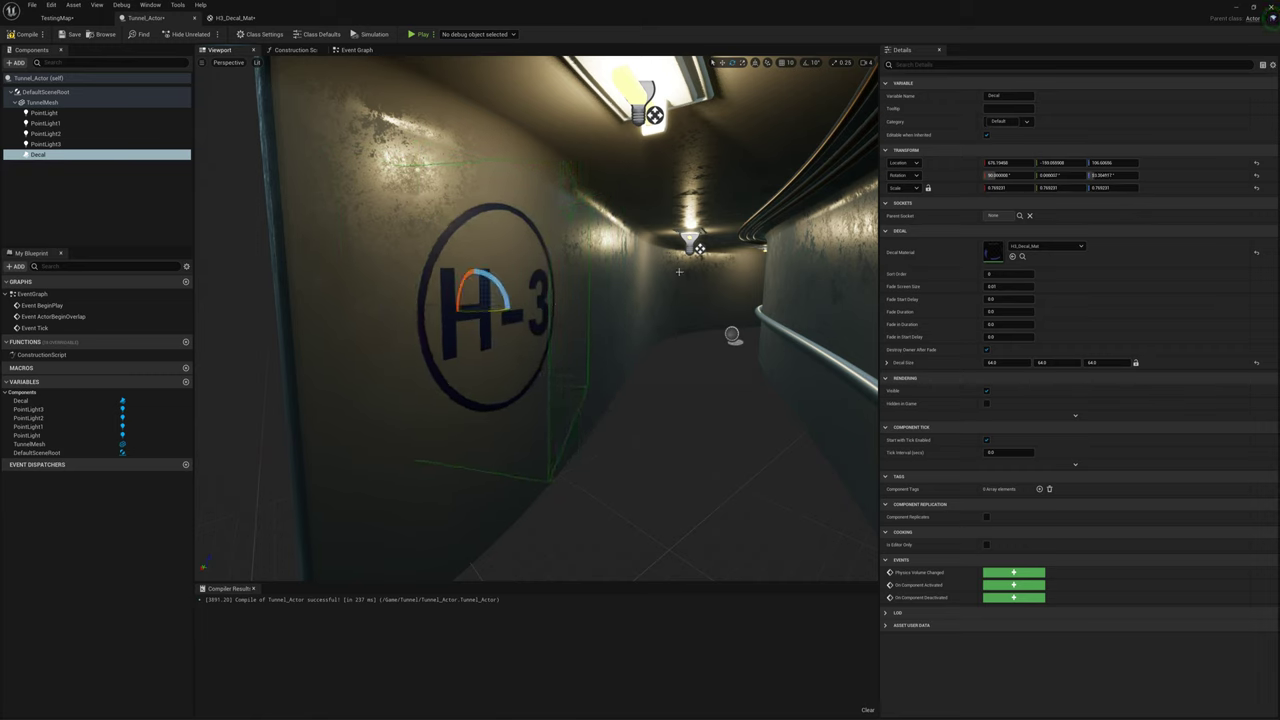
Step: Scale the H-3 decal uniformly to about 1.1 and lower it on the wall to about Z 84
{"action": "key", "text": "w"}
{"action": "mouse_move", "coordinate": [474, 308]}
{"action": "left_mouse_down"}
{"action": "mouse_move", "coordinate": [450, 312]}
{"action": "mouse_move", "coordinate": [506, 300]}
{"action": "mouse_move", "coordinate": [481, 297]}
{"action": "left_mouse_up"}
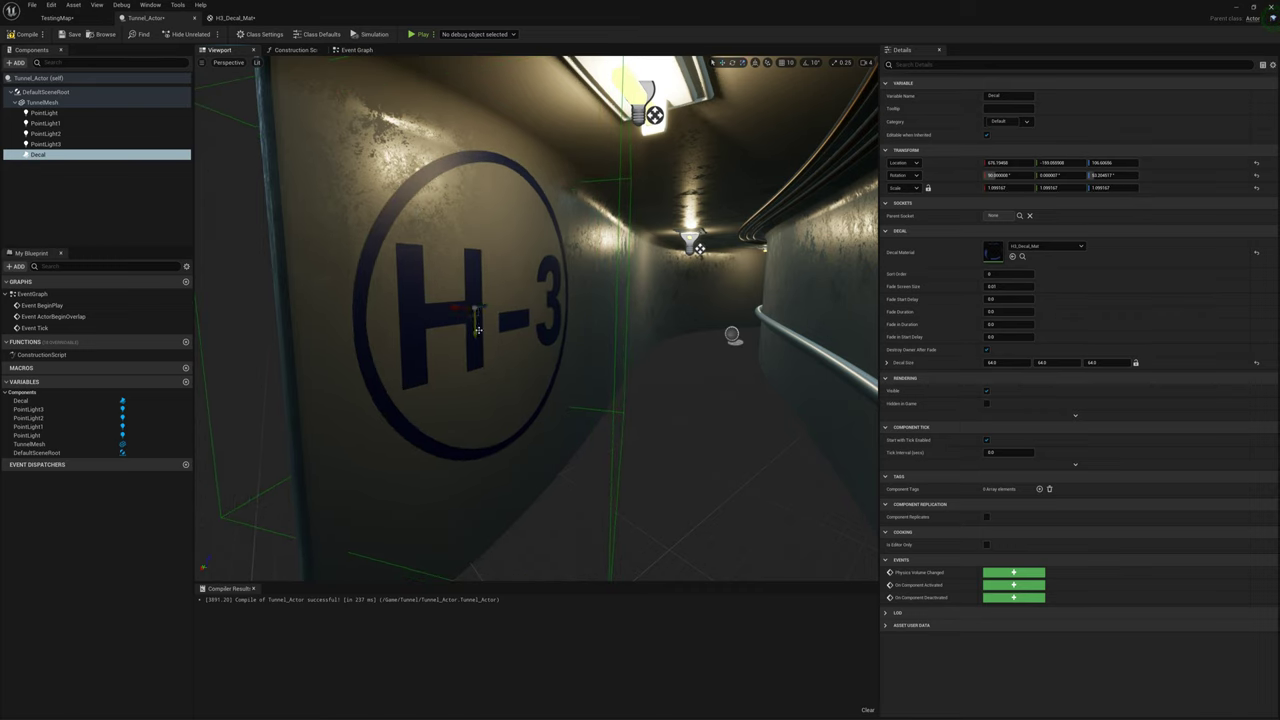
{"action": "left_click_drag", "start_coordinate": [477, 331], "coordinate": [464, 358]}
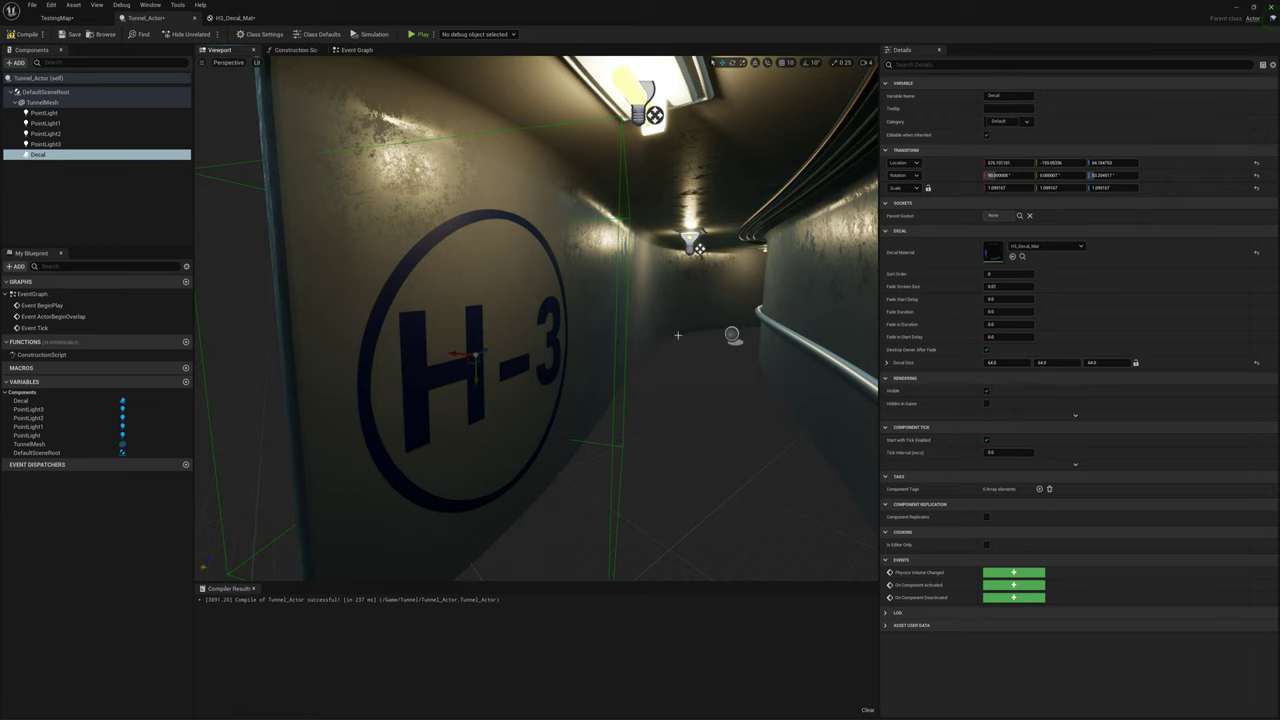
{"action": "right_click_drag", "start_coordinate": [690, 316], "coordinate": [675, 274]}
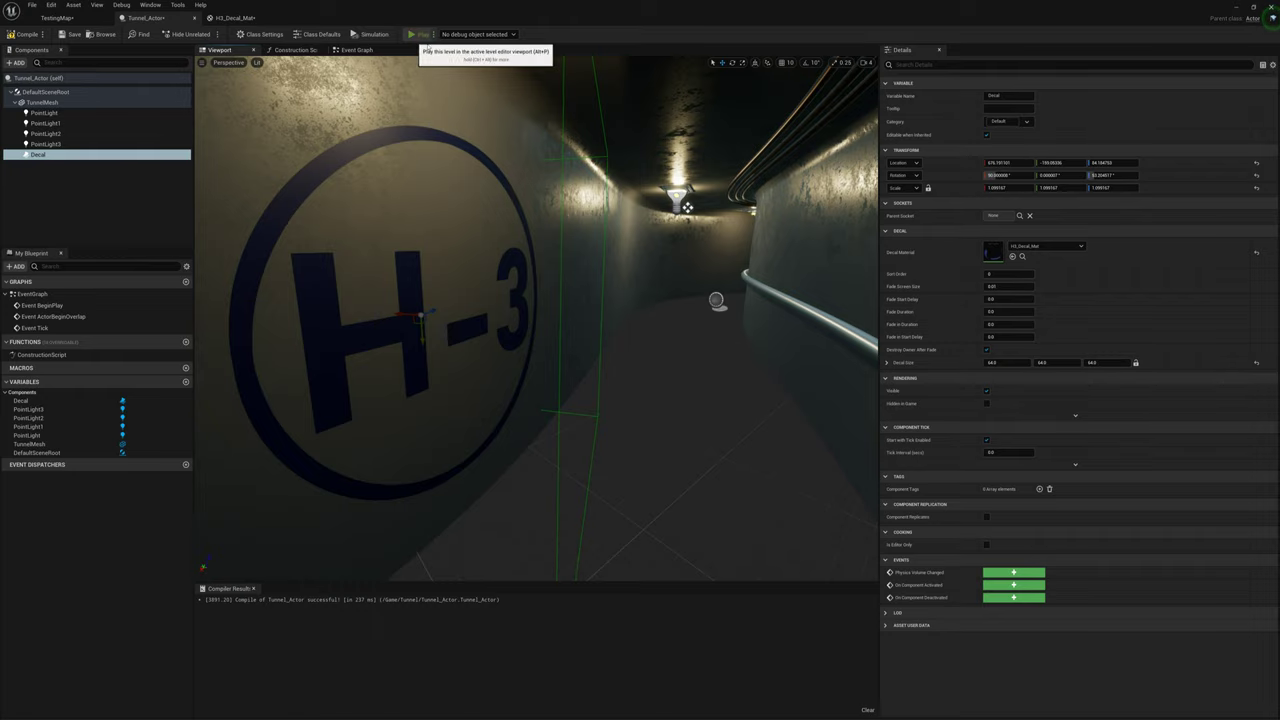
Step: Play-test the level, walking the character in and out of the tunnel past the H-3 decal, and end the session
{"action": "left_click", "coordinate": [418, 34]}
{"action": "left_click", "coordinate": [608, 137]}
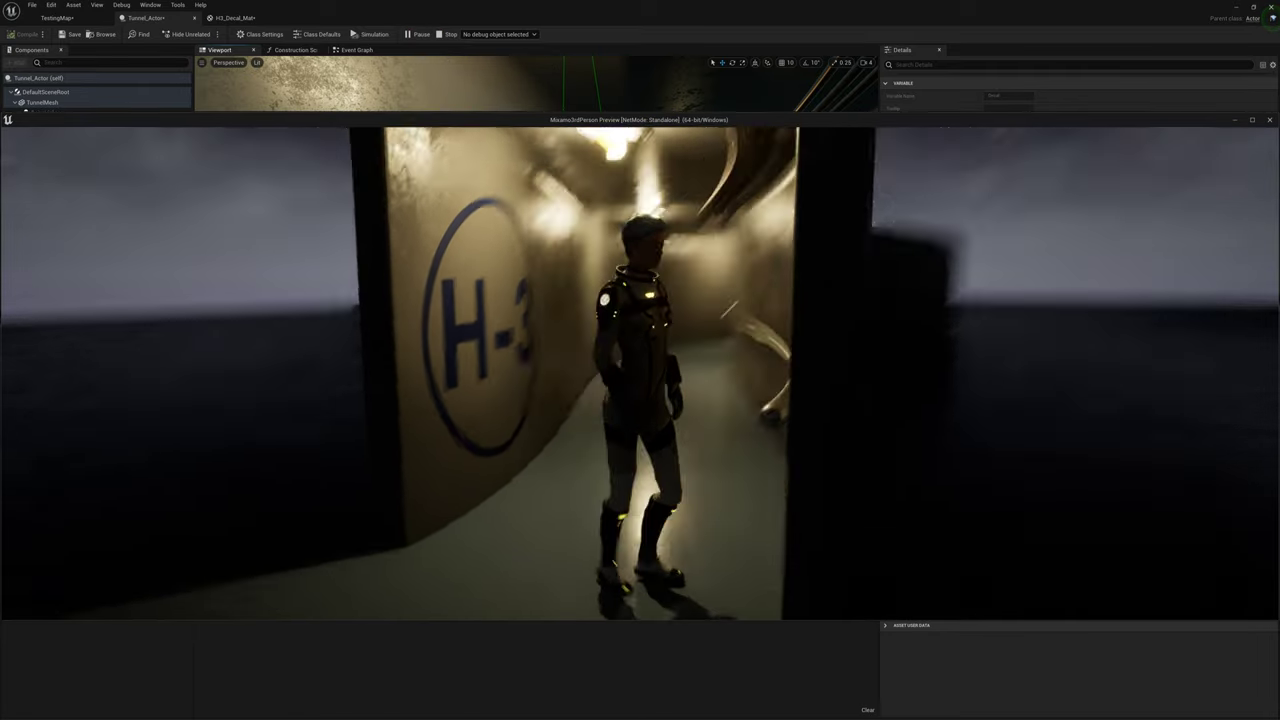
{"action": "key", "text": "w"}
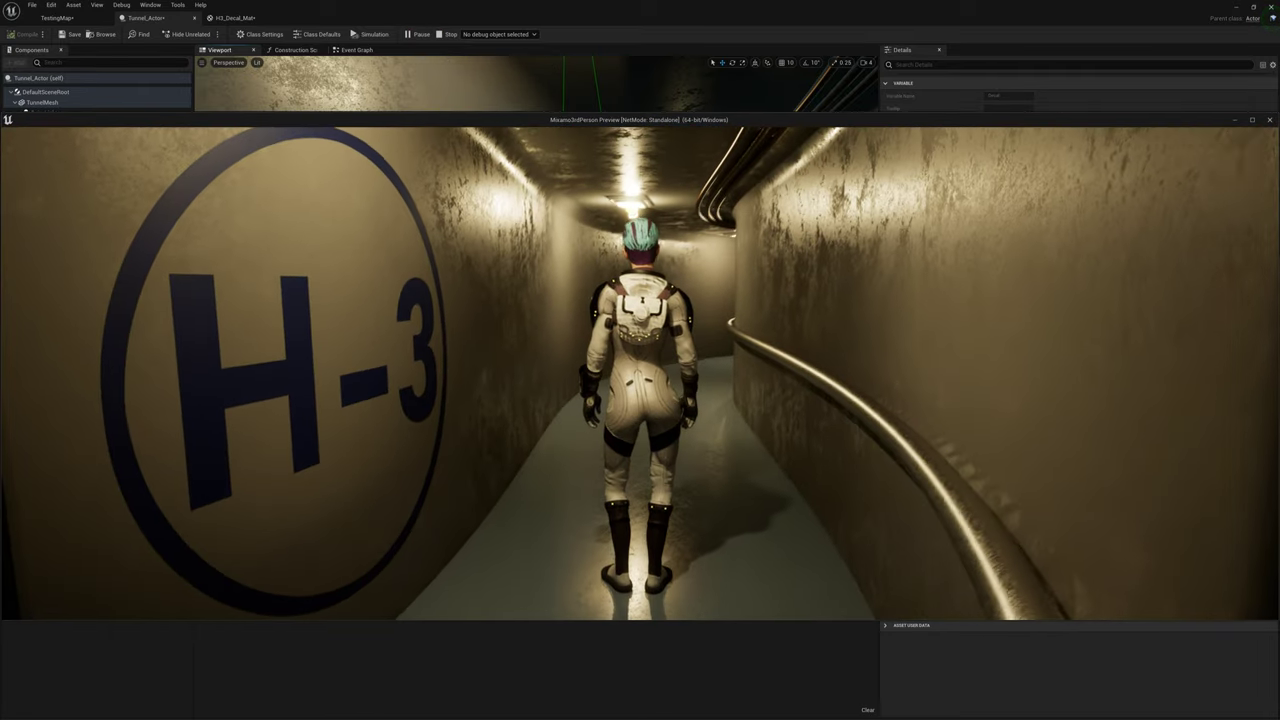
{"action": "key", "text": "w"}
{"action": "key", "text": "s"}
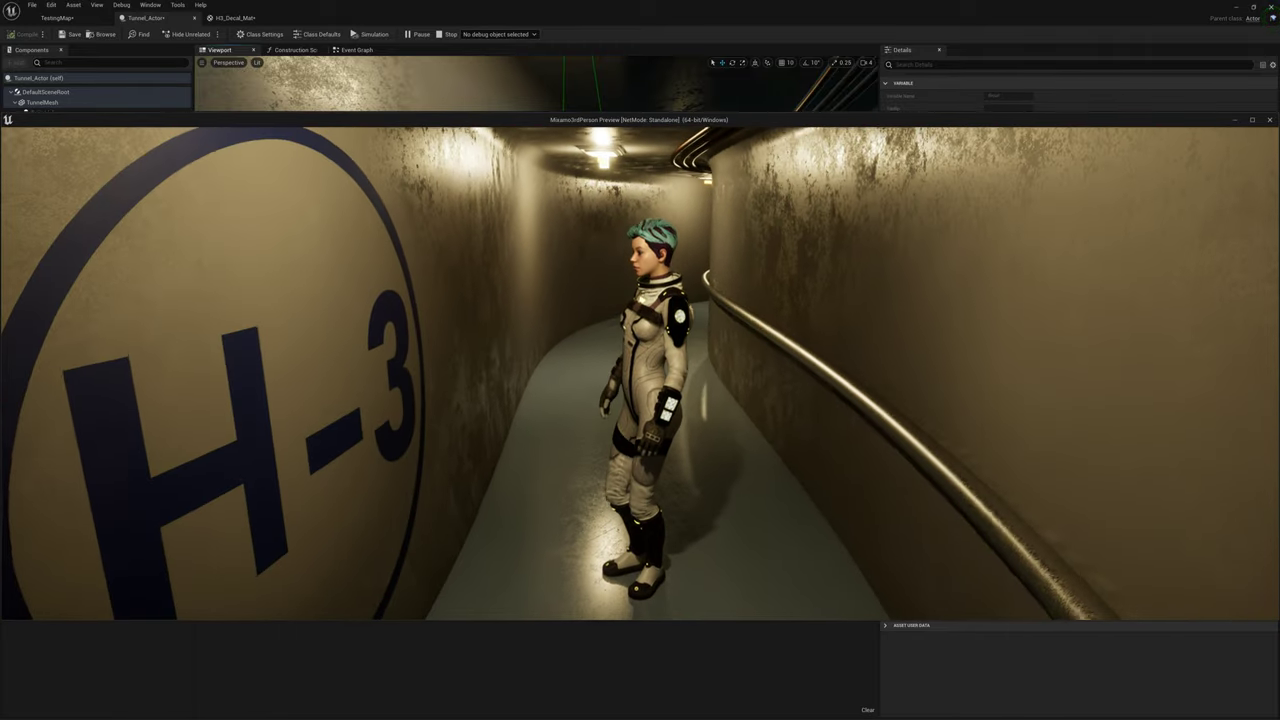
{"action": "key", "text": "w"}
{"action": "key", "text": "s"}
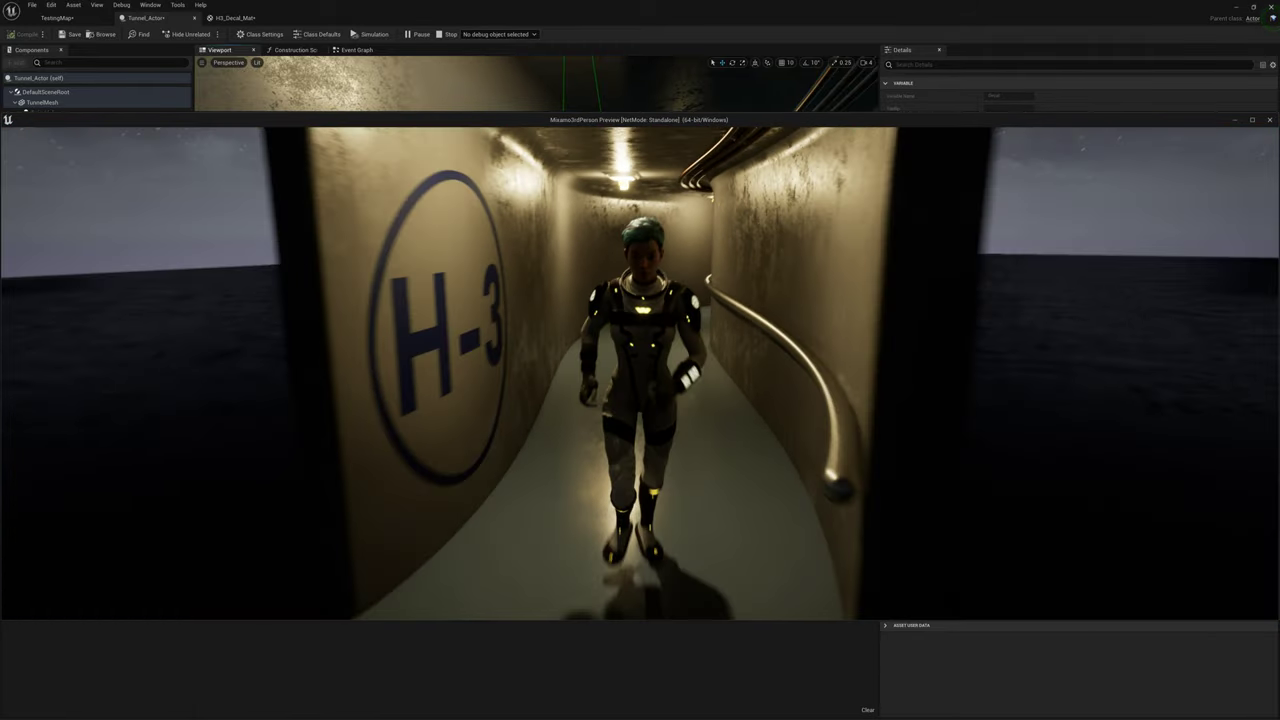
{"action": "key", "text": "w"}
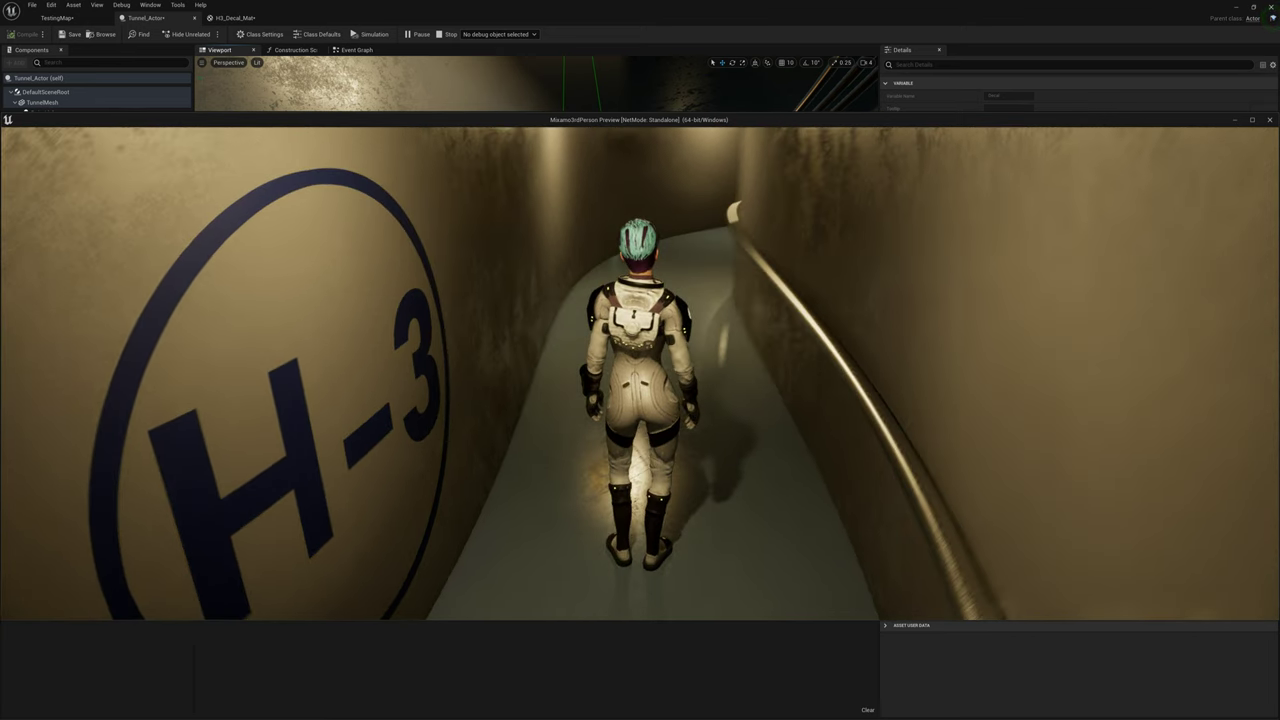
{"action": "key", "text": "s"}
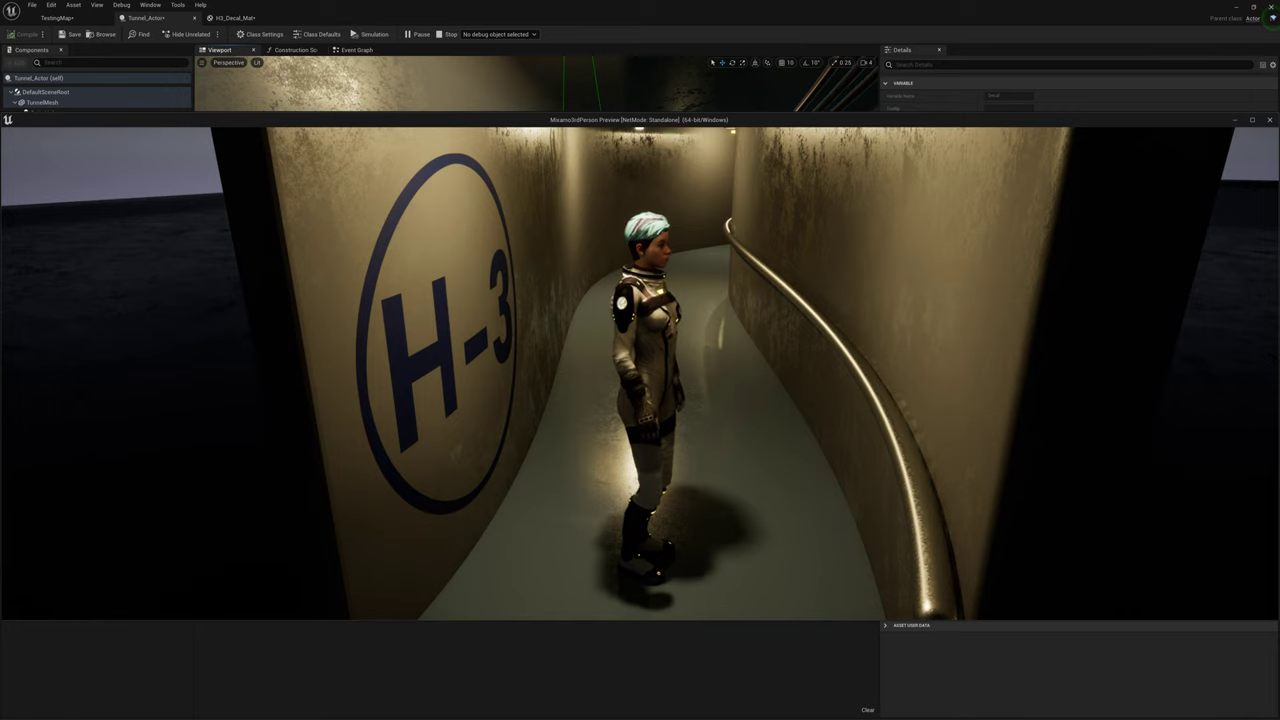
{"action": "key", "text": "Escape"}
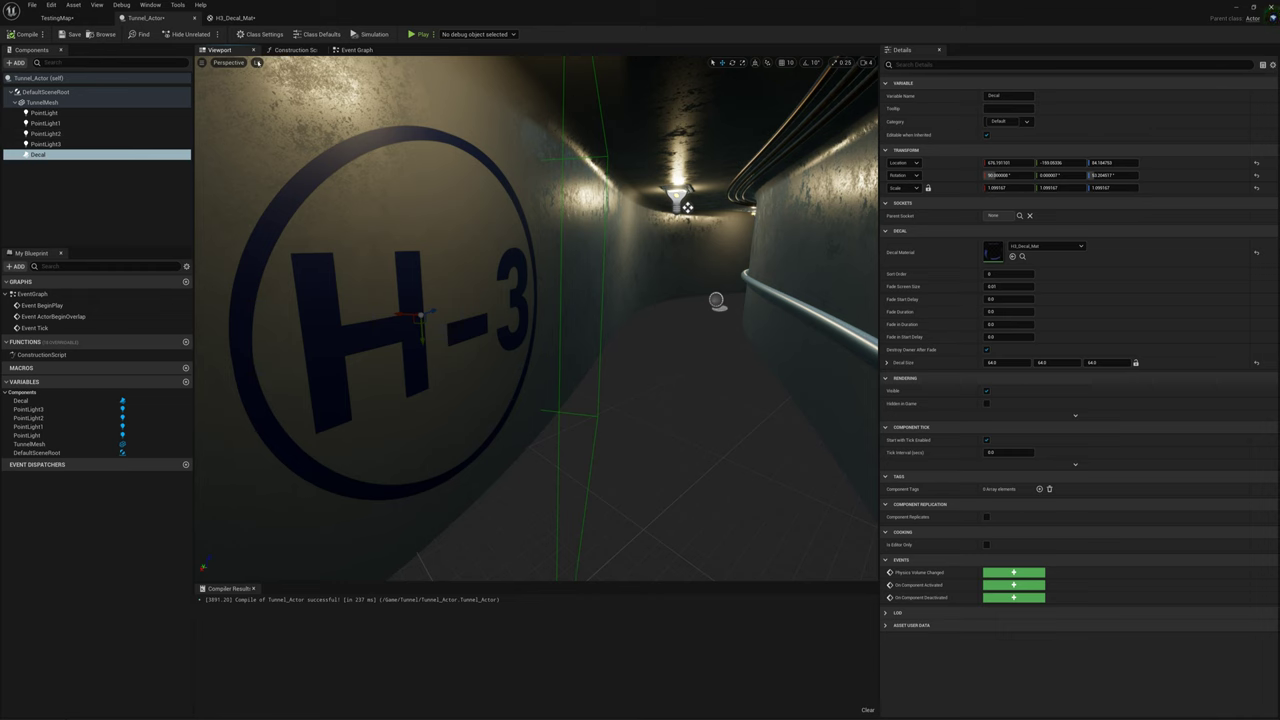
Step: Switch to the TestingMap level and inspect the H-3 decal on the tunnel wall
{"action": "left_click", "coordinate": [57, 17]}
{"action": "key", "text": "s"}
{"action": "right_click_drag", "start_coordinate": [816, 130], "coordinate": [774, 136]}
{"action": "right_click_drag", "start_coordinate": [560, 376], "coordinate": [551, 426]}
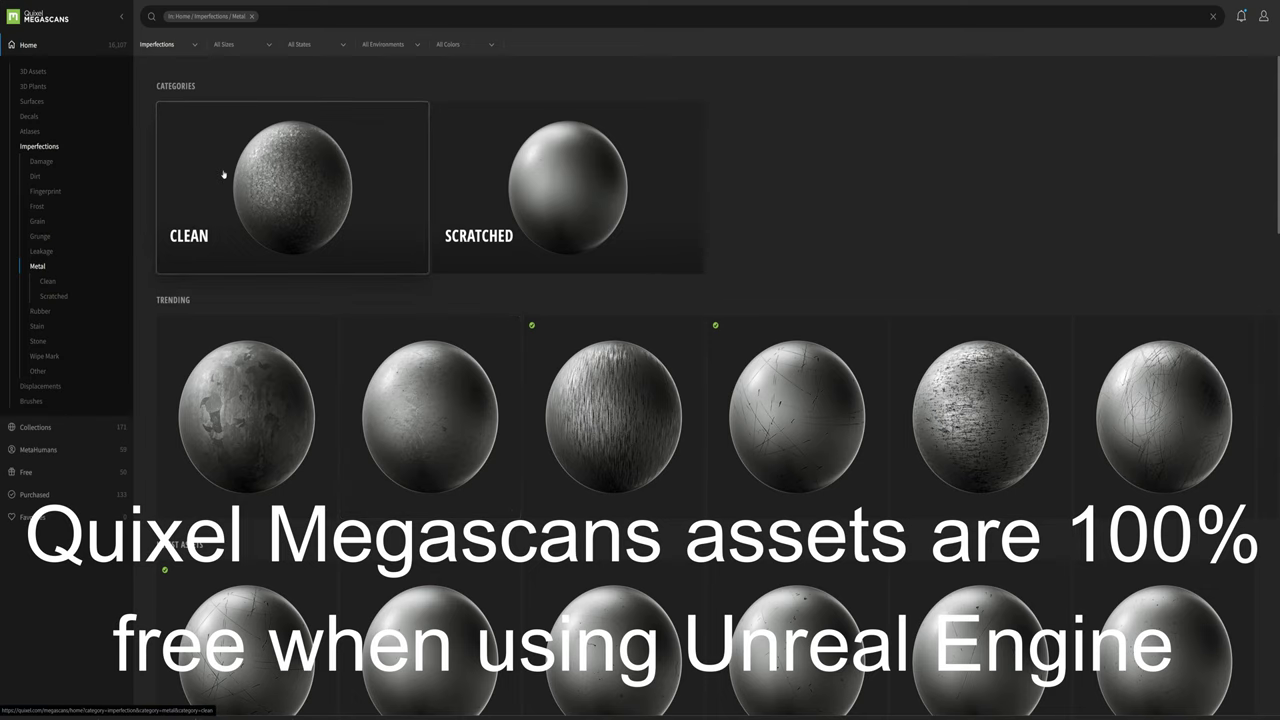
Step: On Quixel Megascans, download the High Velocity Blood Spatter brush from the Blood category at 8K resolution
{"action": "left_click", "coordinate": [38, 402]}
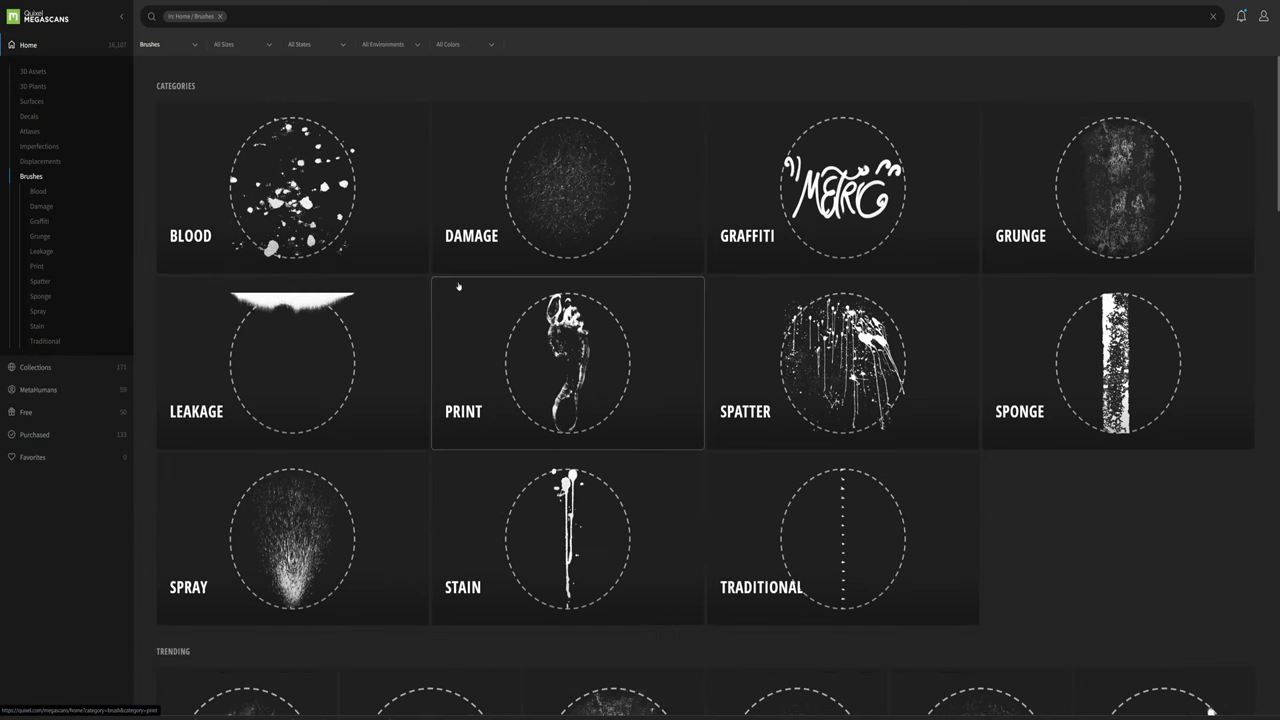
{"action": "left_click", "coordinate": [279, 189]}
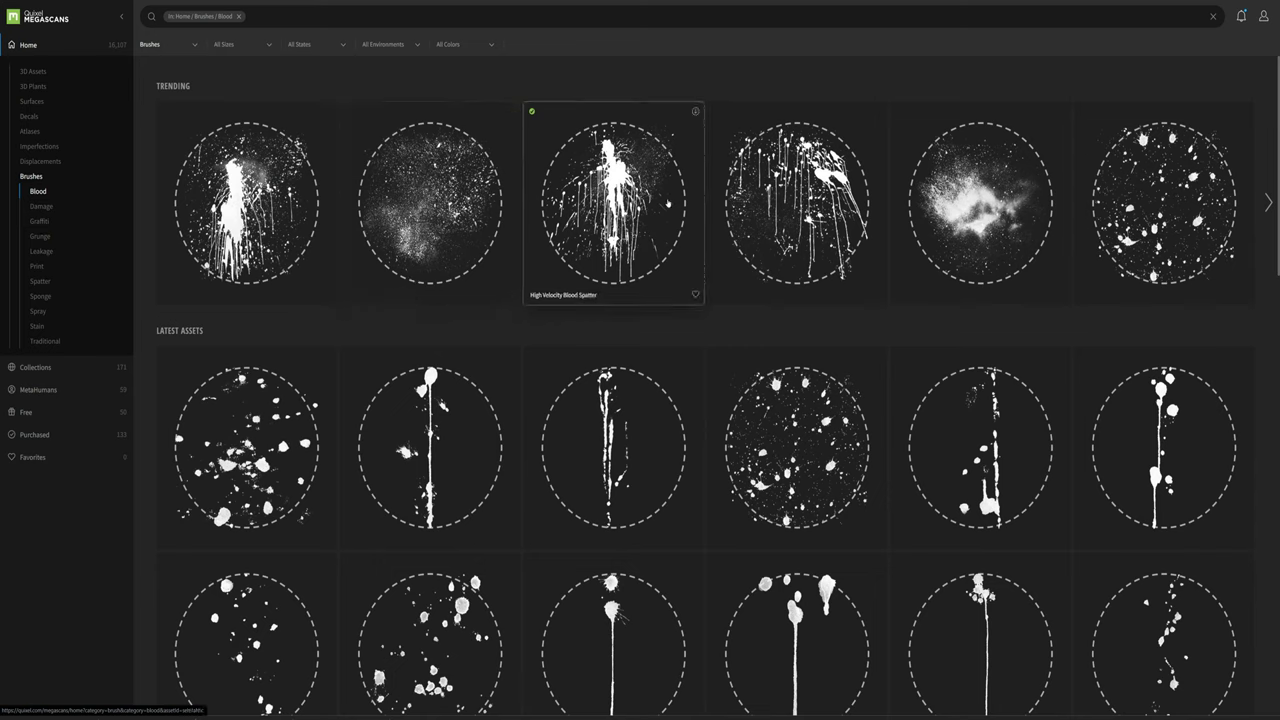
{"action": "left_click", "coordinate": [620, 192]}
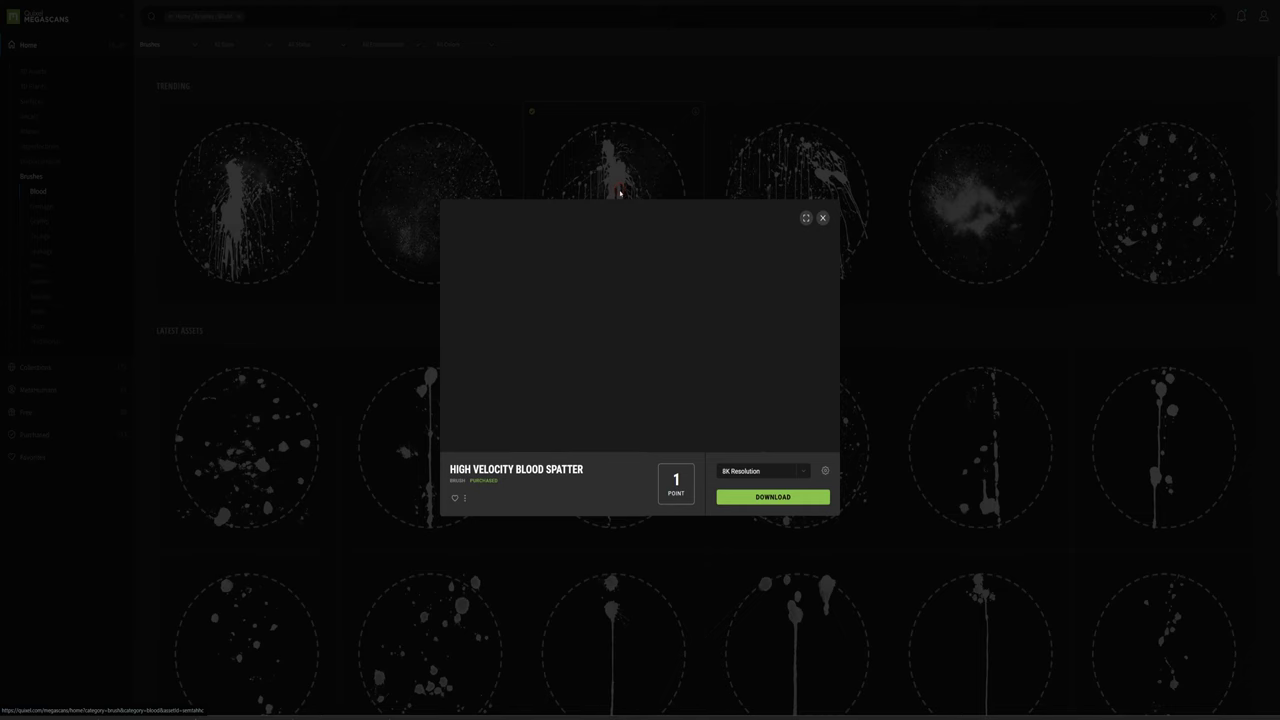
{"action": "left_click", "coordinate": [744, 497]}
{"action": "left_click", "coordinate": [823, 218]}
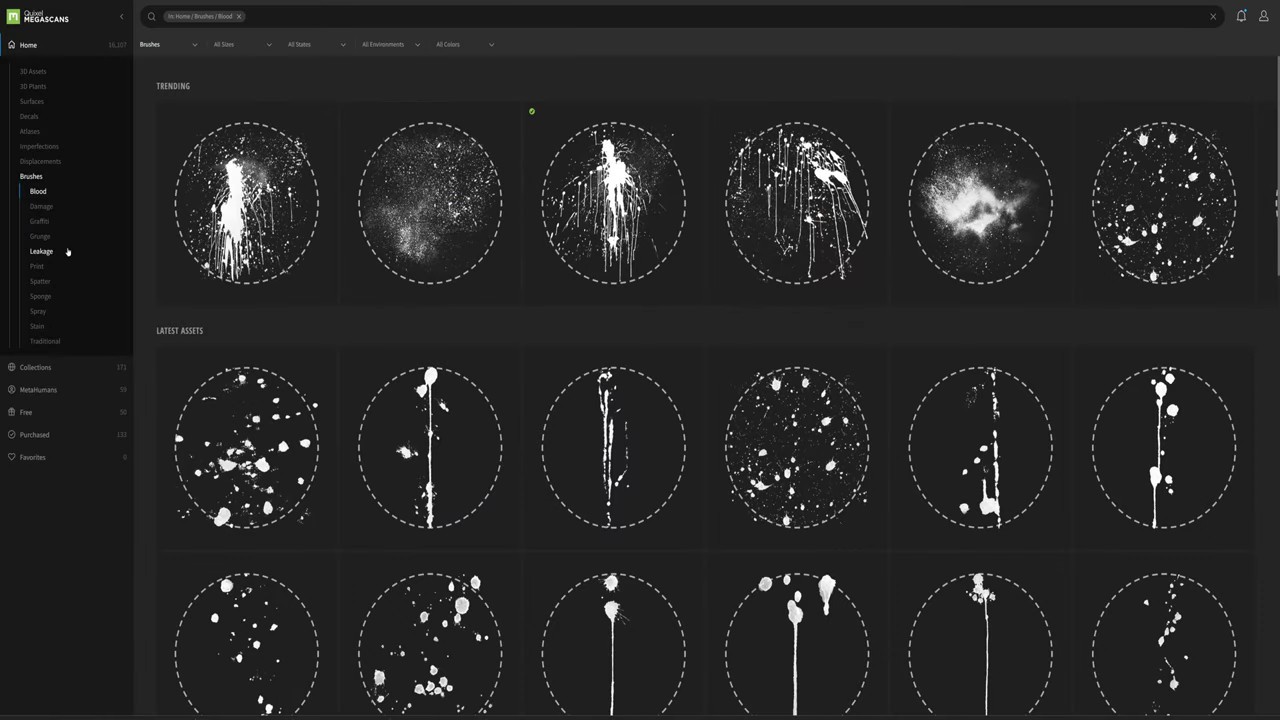
Step: Download the purchased Graffiti Tag from the first row of latest Graffiti brushes at 8K resolution and block the multiple-file download request
{"action": "left_click", "coordinate": [40, 222]}
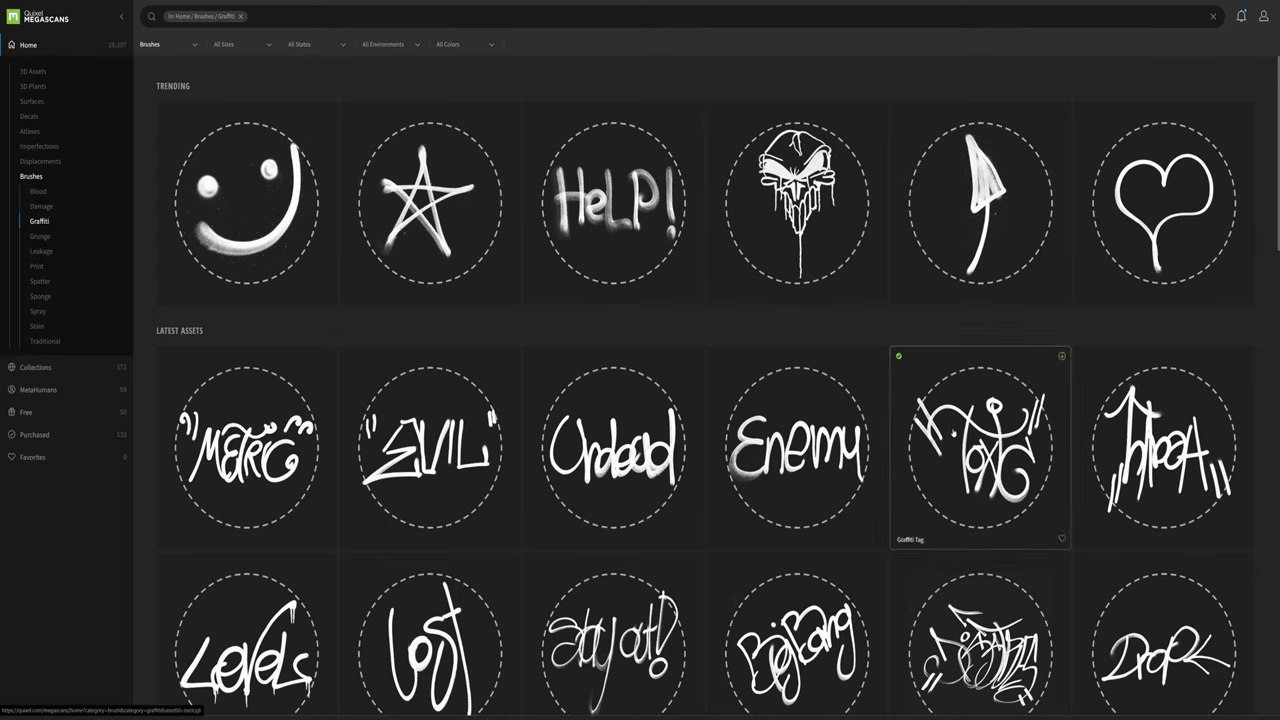
{"action": "left_click", "coordinate": [985, 452]}
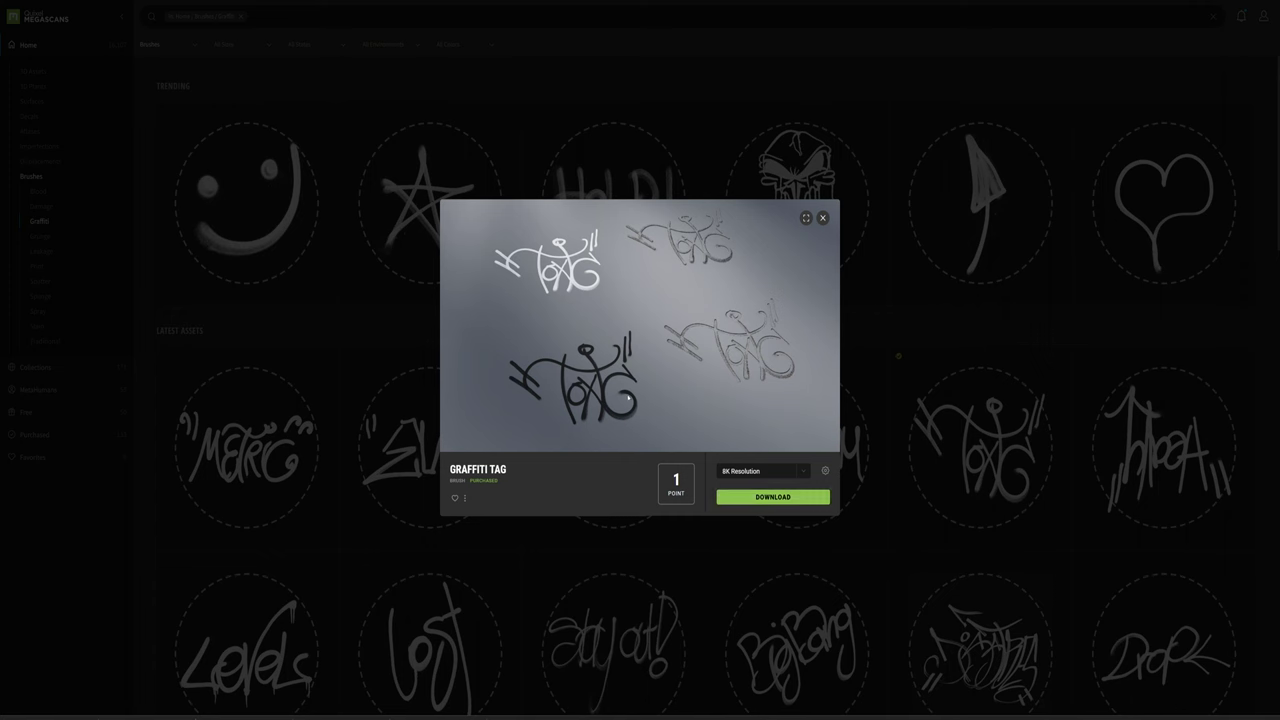
{"action": "left_click", "coordinate": [745, 498]}
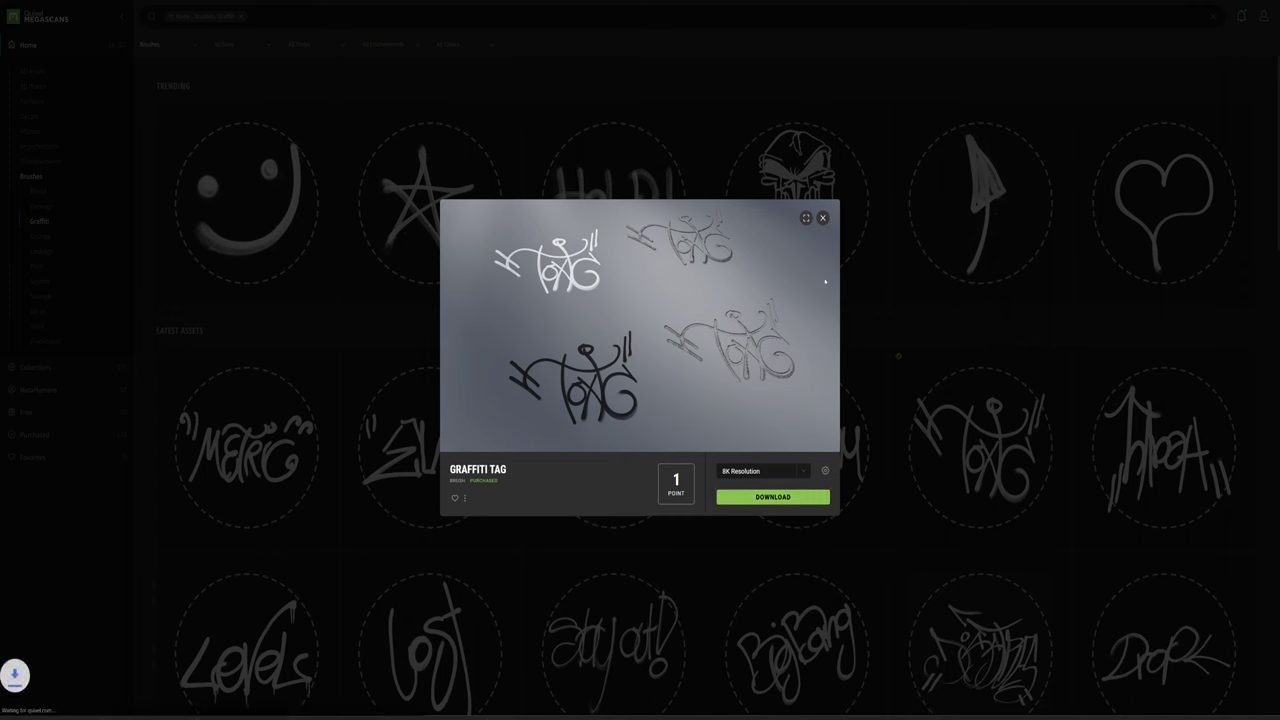
{"action": "left_click", "coordinate": [822, 219]}
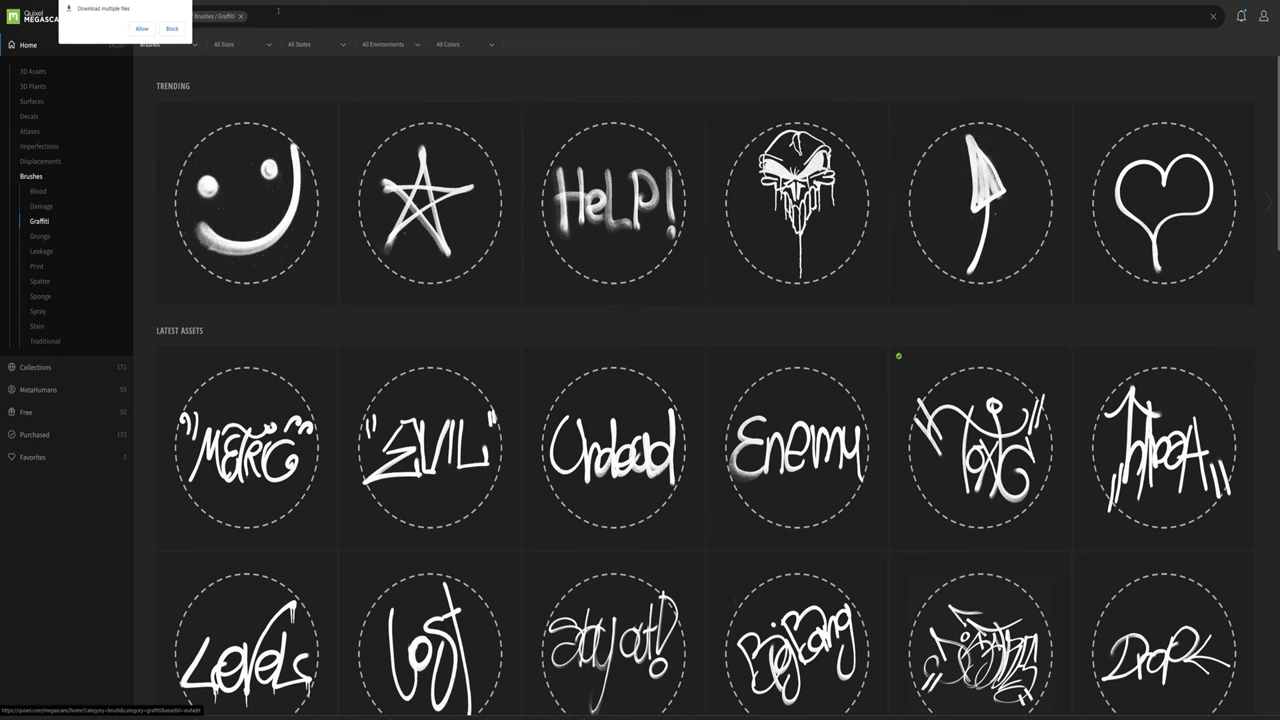
{"action": "left_click", "coordinate": [172, 29]}
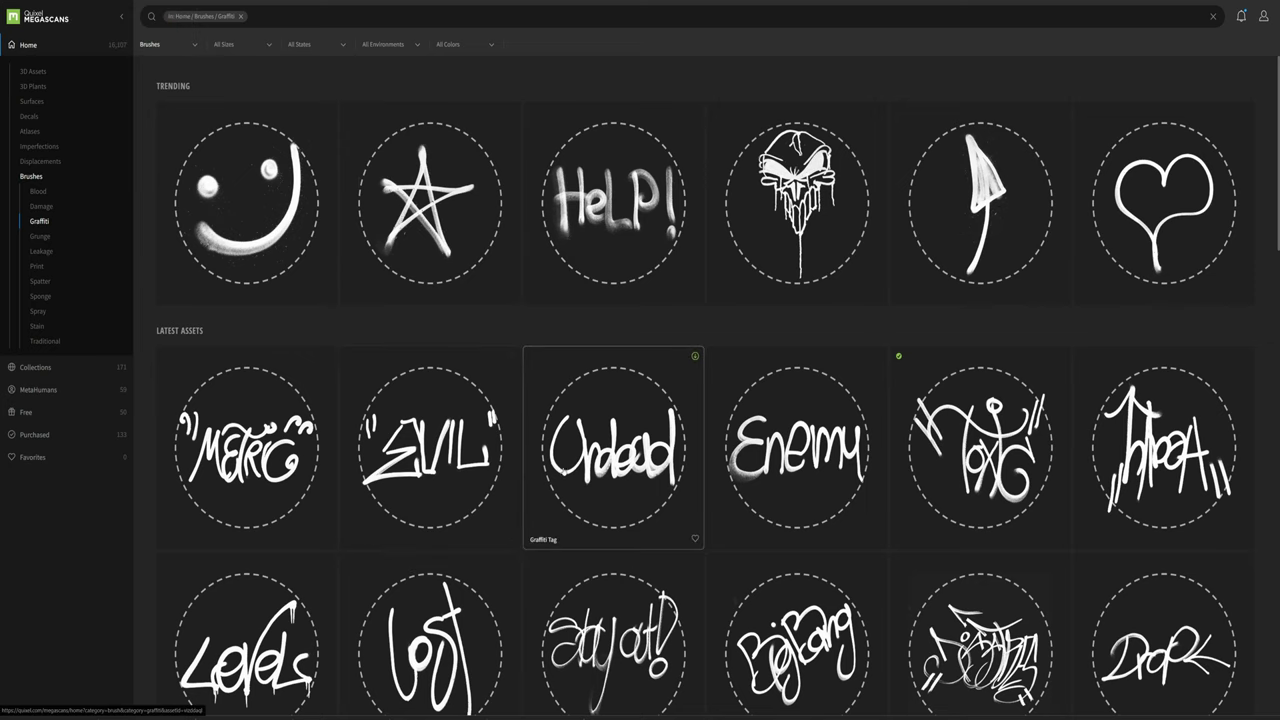
Step: Find the purchased dripping "USAB" Graffiti Tag among the Graffiti brushes and download it at 8K resolution
{"action": "scroll", "coordinate": [585, 474], "scroll_direction": "down", "scroll_amount": 7}
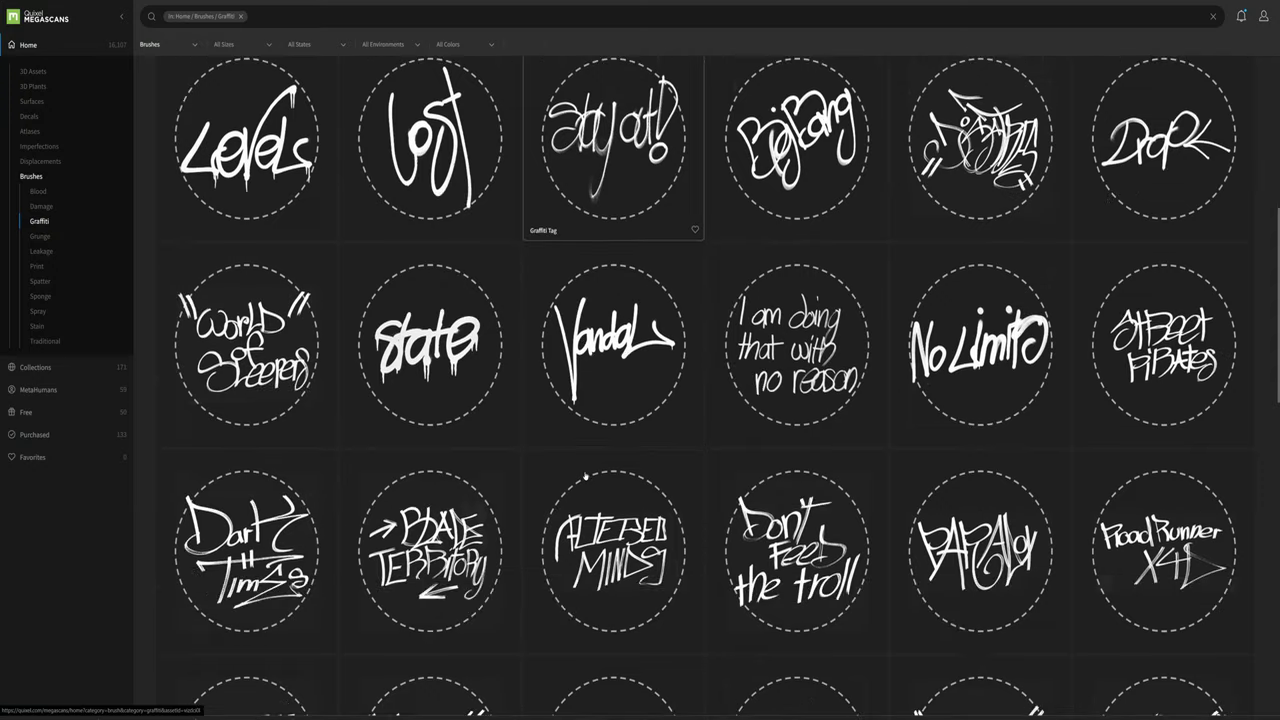
{"action": "scroll", "coordinate": [585, 474], "scroll_direction": "down", "scroll_amount": 10}
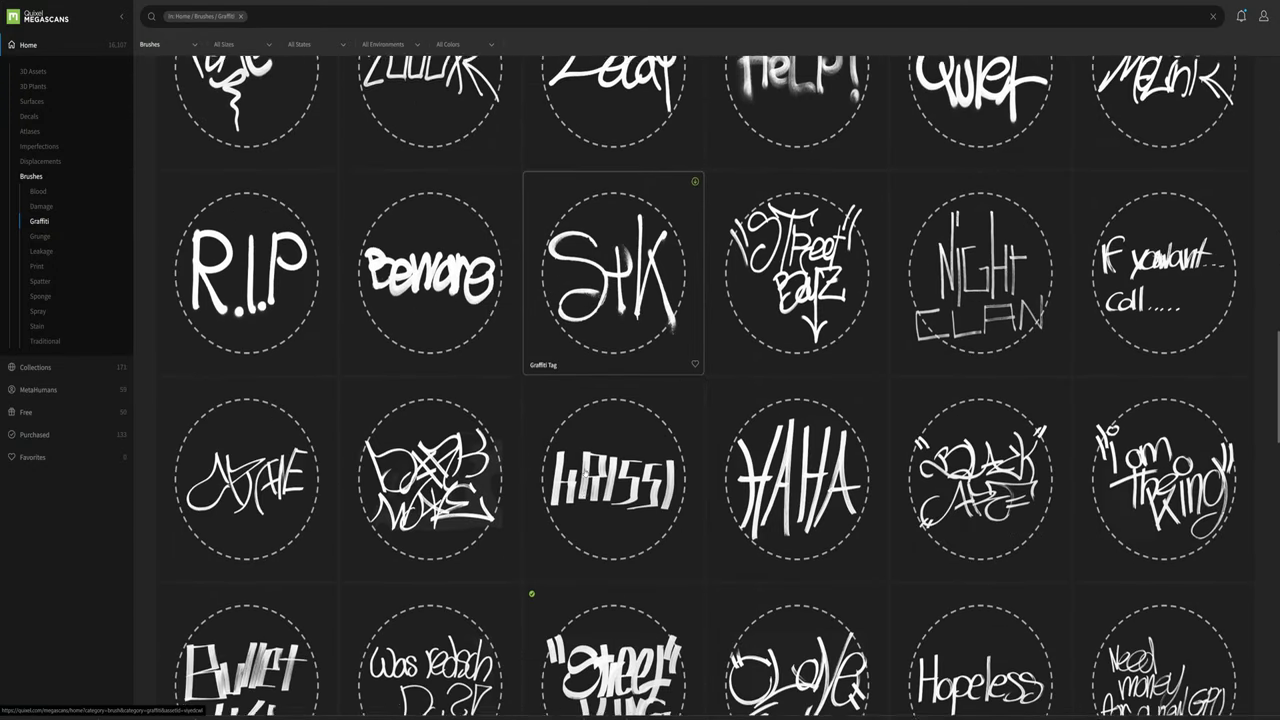
{"action": "scroll", "coordinate": [585, 474], "scroll_direction": "down", "scroll_amount": 6}
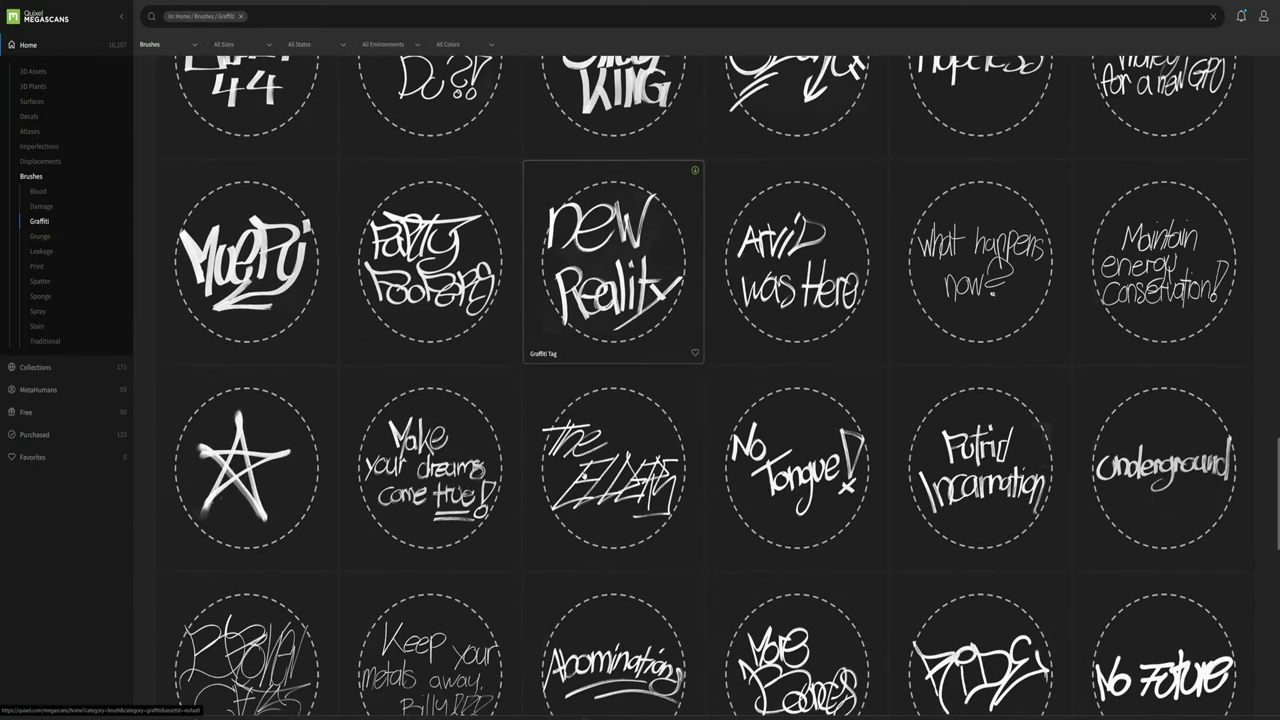
{"action": "scroll", "coordinate": [585, 474], "scroll_direction": "down", "scroll_amount": 7}
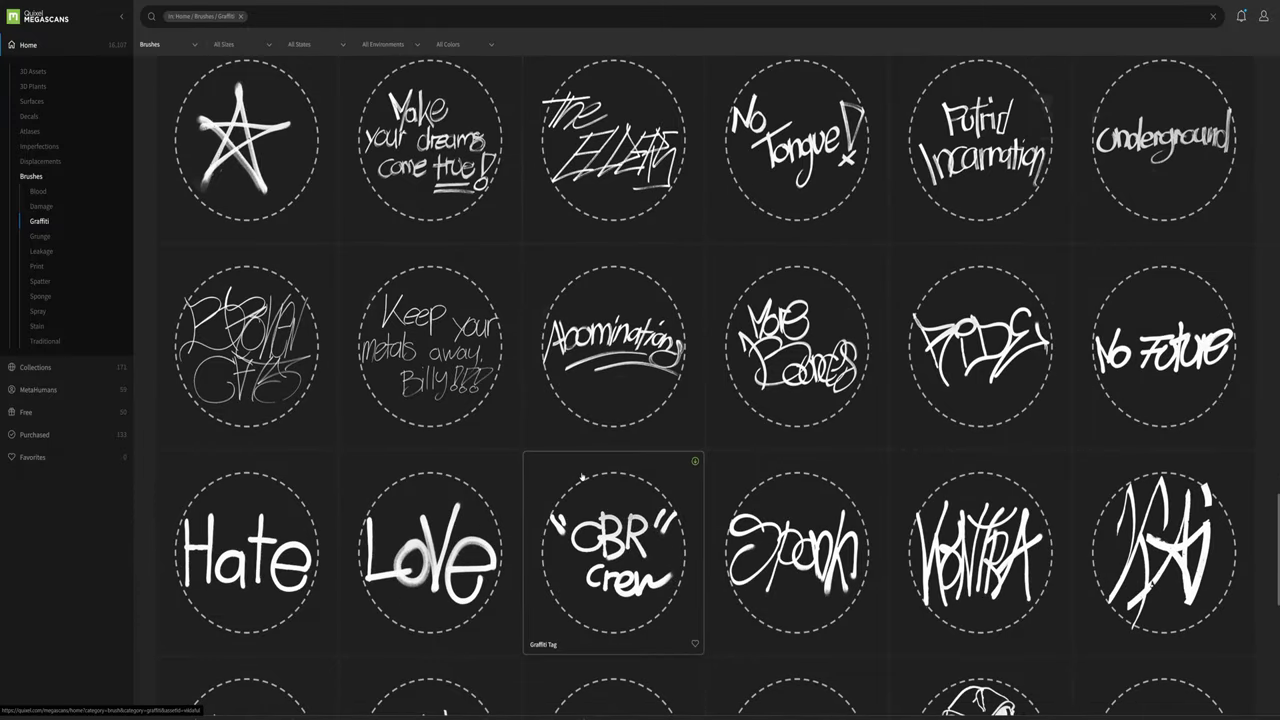
{"action": "scroll", "coordinate": [580, 477], "scroll_direction": "down", "scroll_amount": 1}
{"action": "scroll", "coordinate": [580, 477], "scroll_direction": "down", "scroll_amount": 3}
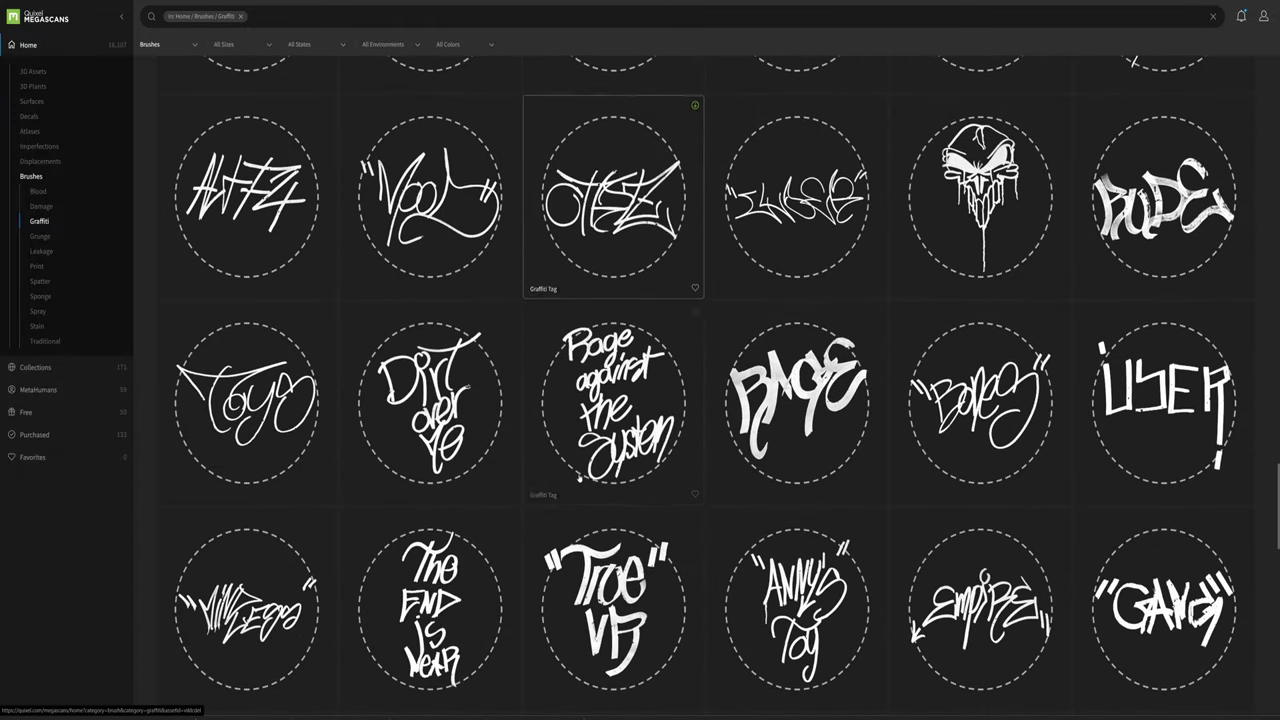
{"action": "scroll", "coordinate": [580, 477], "scroll_direction": "down", "scroll_amount": 5}
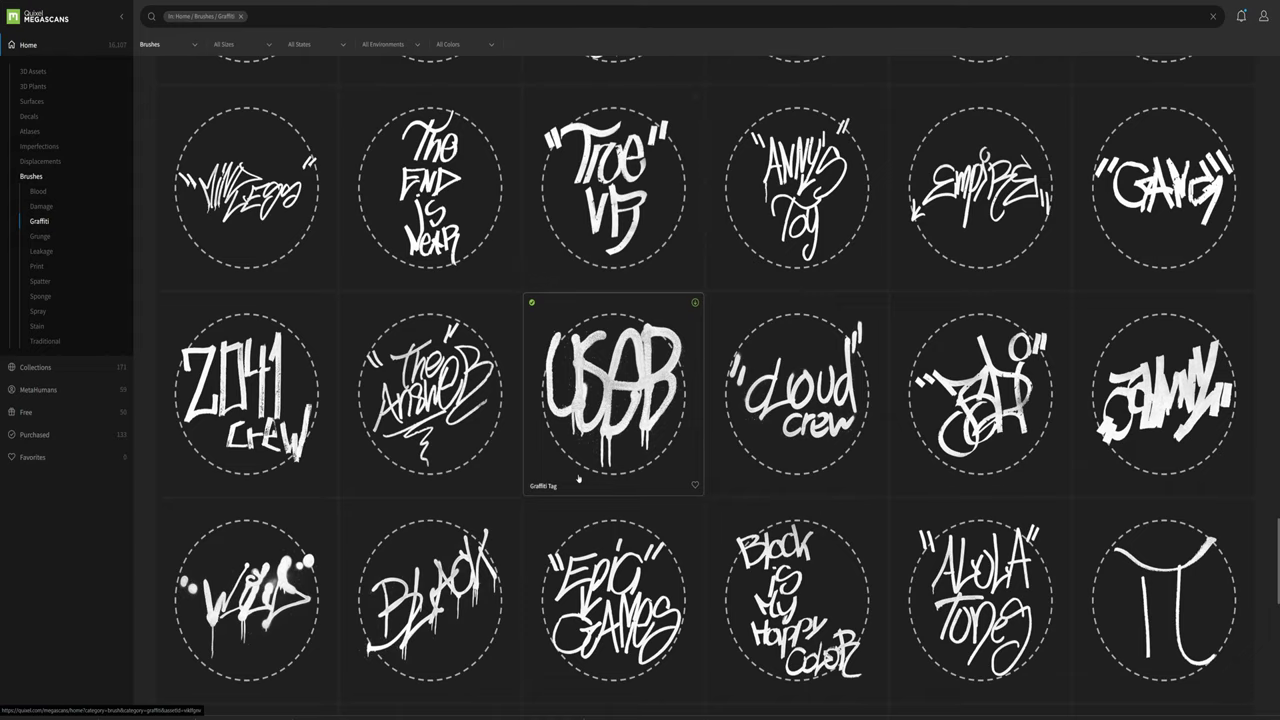
{"action": "scroll", "coordinate": [580, 477], "scroll_direction": "down", "scroll_amount": 2}
{"action": "scroll", "coordinate": [587, 438], "scroll_direction": "up", "scroll_amount": 1}
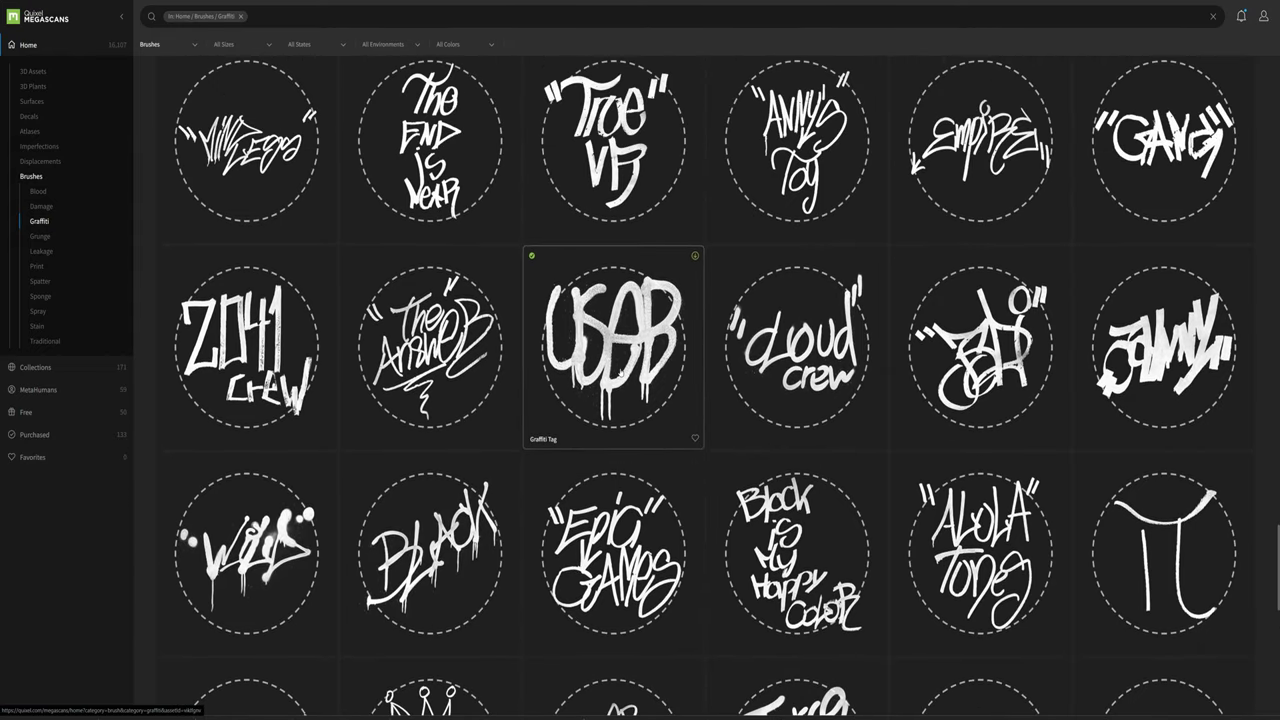
{"action": "left_click", "coordinate": [620, 352]}
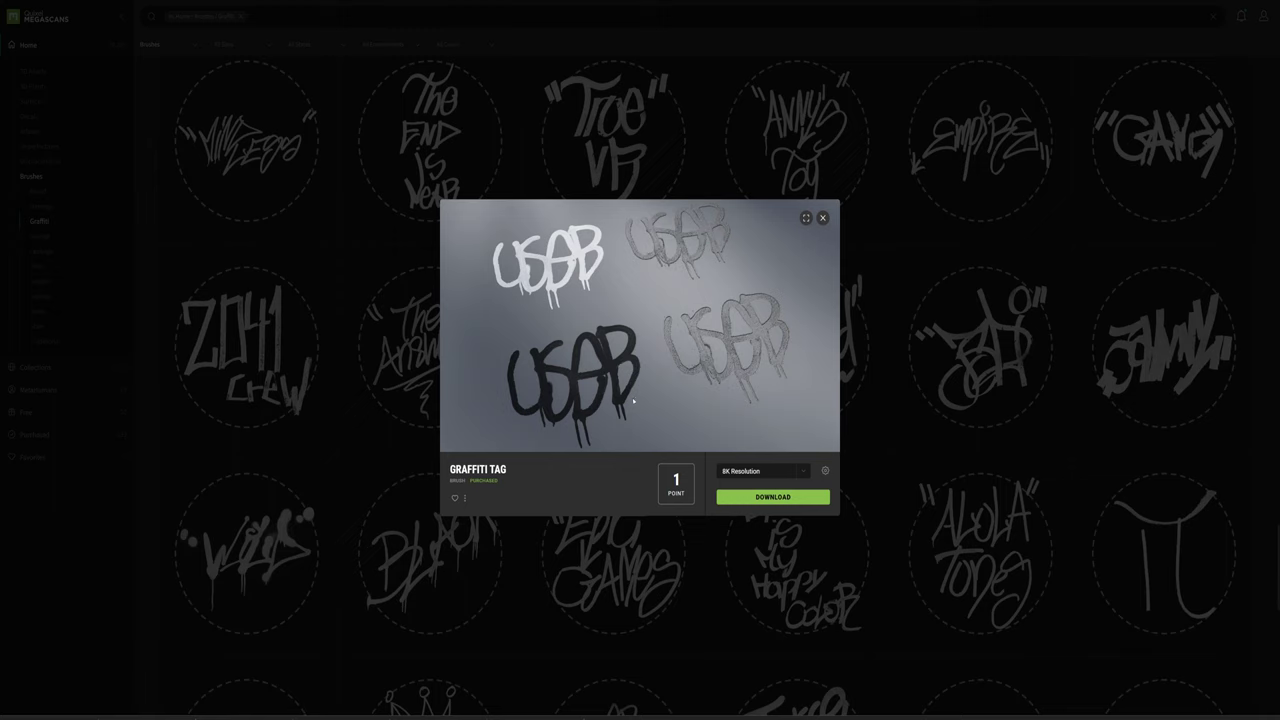
{"action": "left_click", "coordinate": [758, 499]}
{"action": "left_click", "coordinate": [823, 218]}
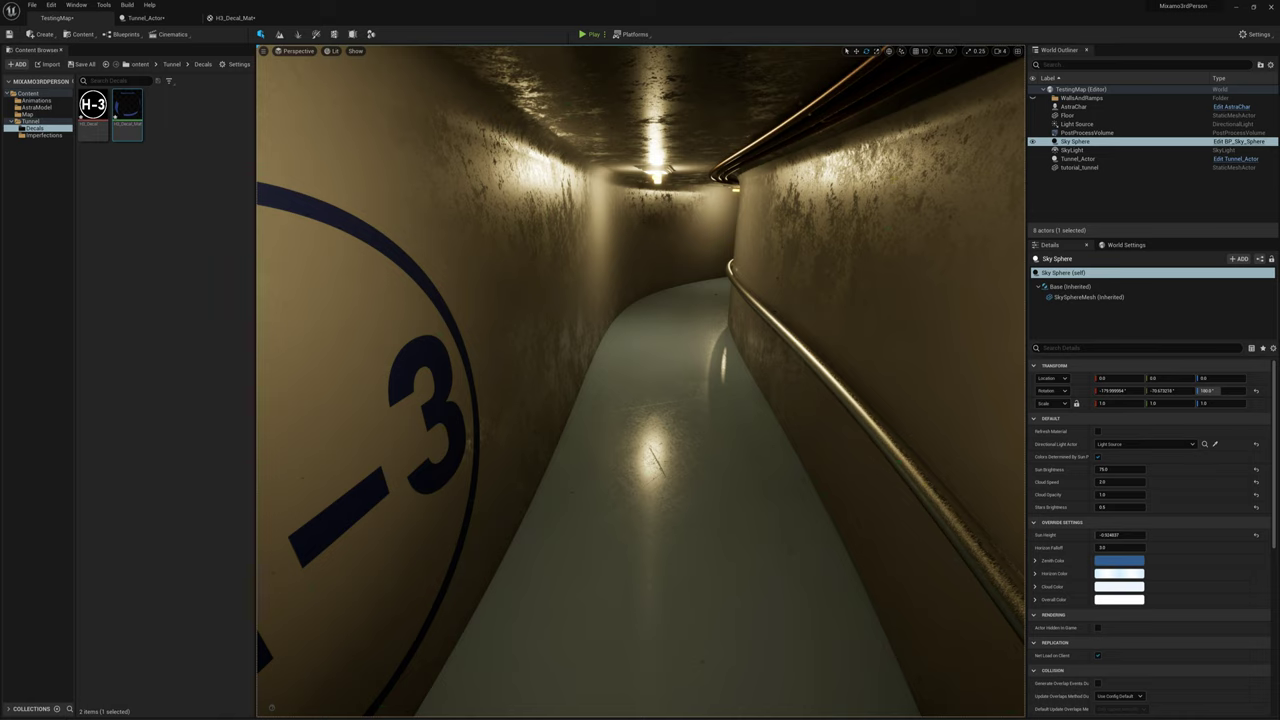
Step: Import the blood spatter and two graffiti textures into the Decals folder and create a material from the HighVelocityBloodSpatter texture
{"action": "left_click_drag", "start_coordinate": [617, 109], "coordinate": [113, 179]}
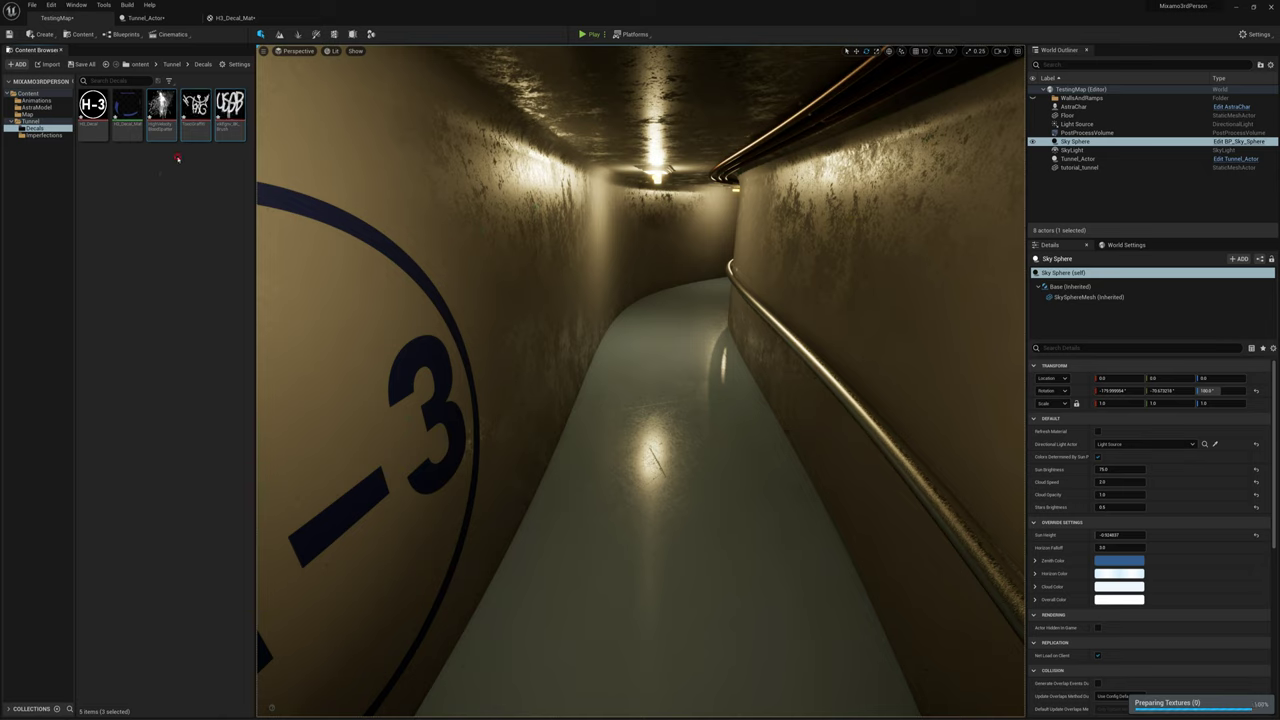
{"action": "left_click", "coordinate": [177, 158]}
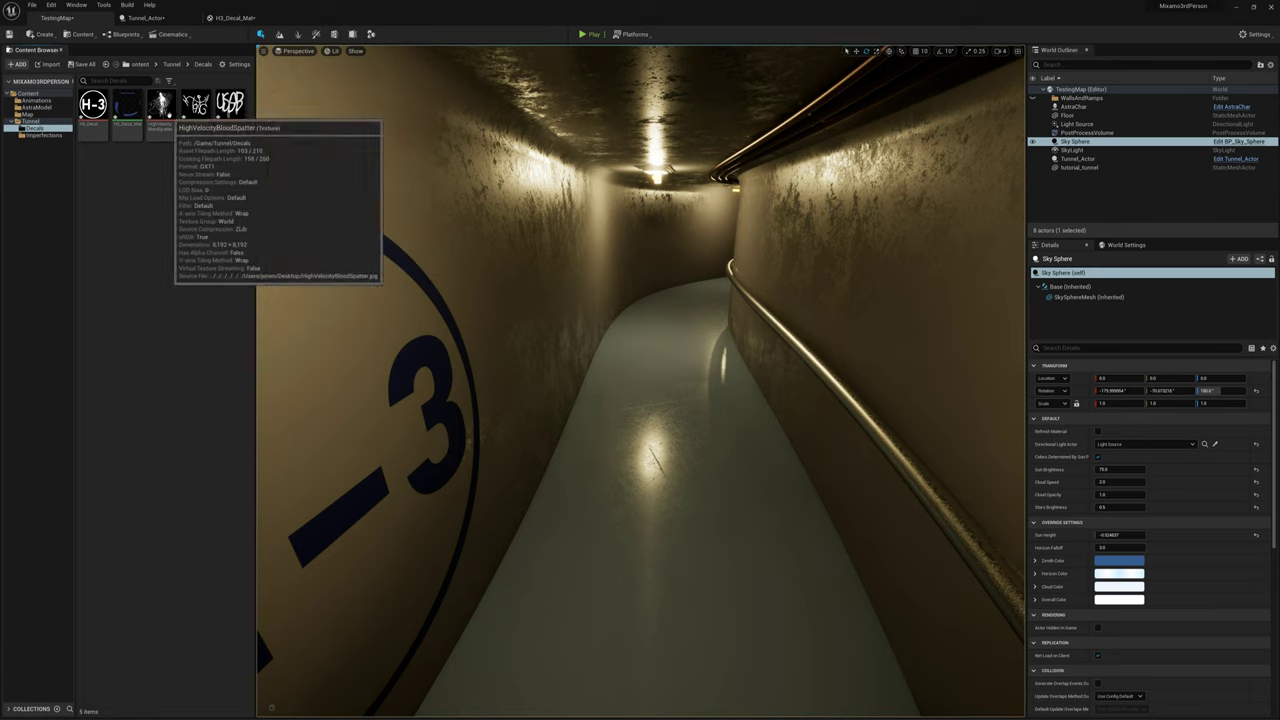
{"action": "right_click", "coordinate": [162, 108]}
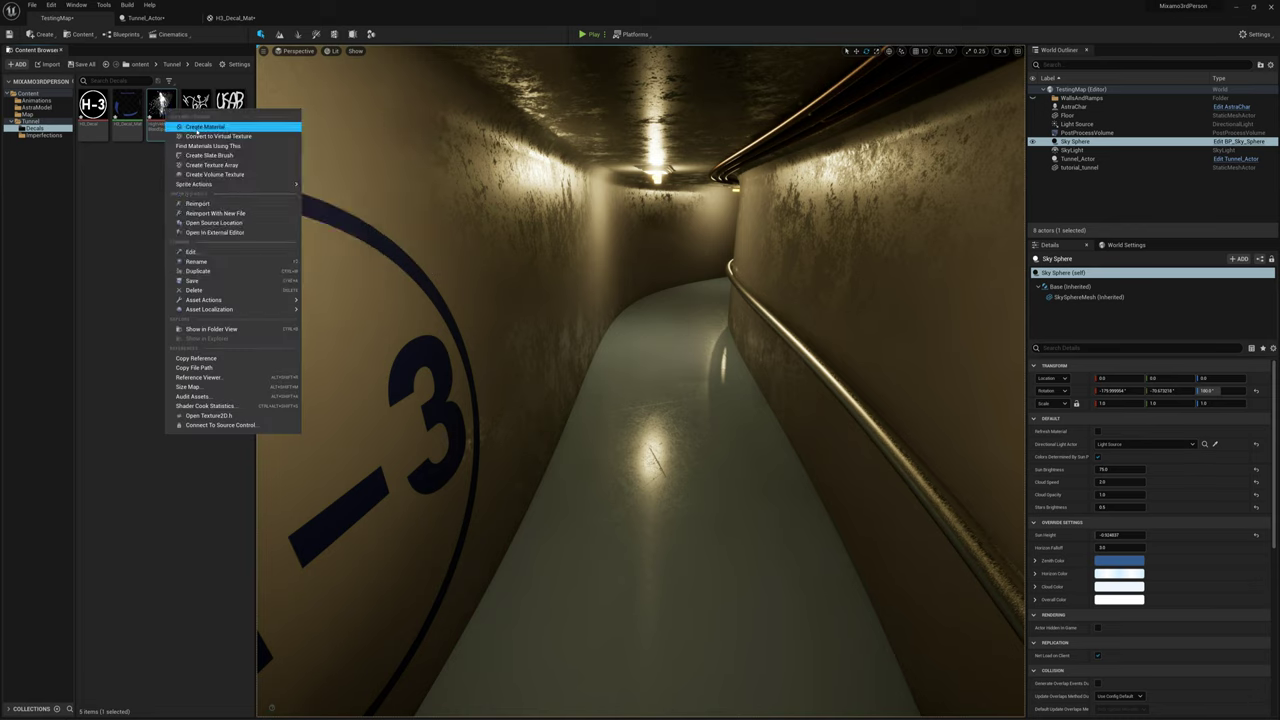
{"action": "left_click", "coordinate": [205, 127]}
{"action": "key", "text": "Return"}
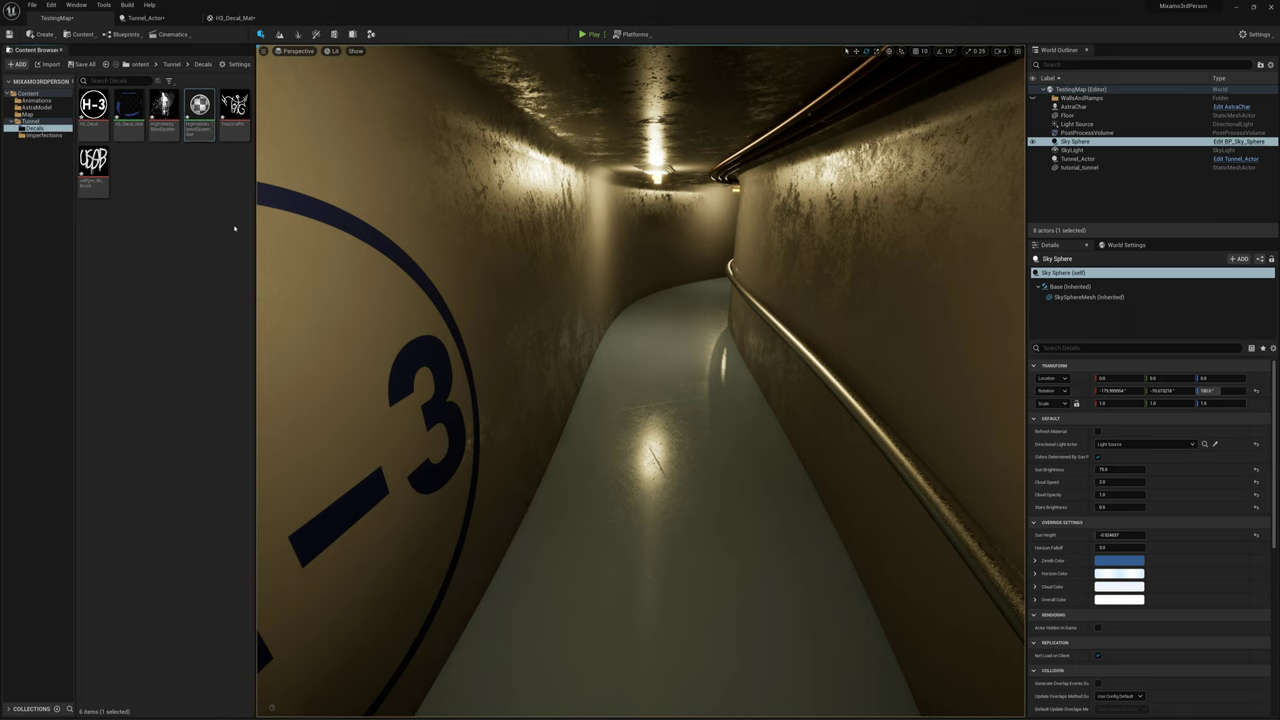
Step: Open the high-velocity blood spatter material and set its domain to Deferred Decal and blend mode to Translucent
{"action": "double_click", "coordinate": [199, 104]}
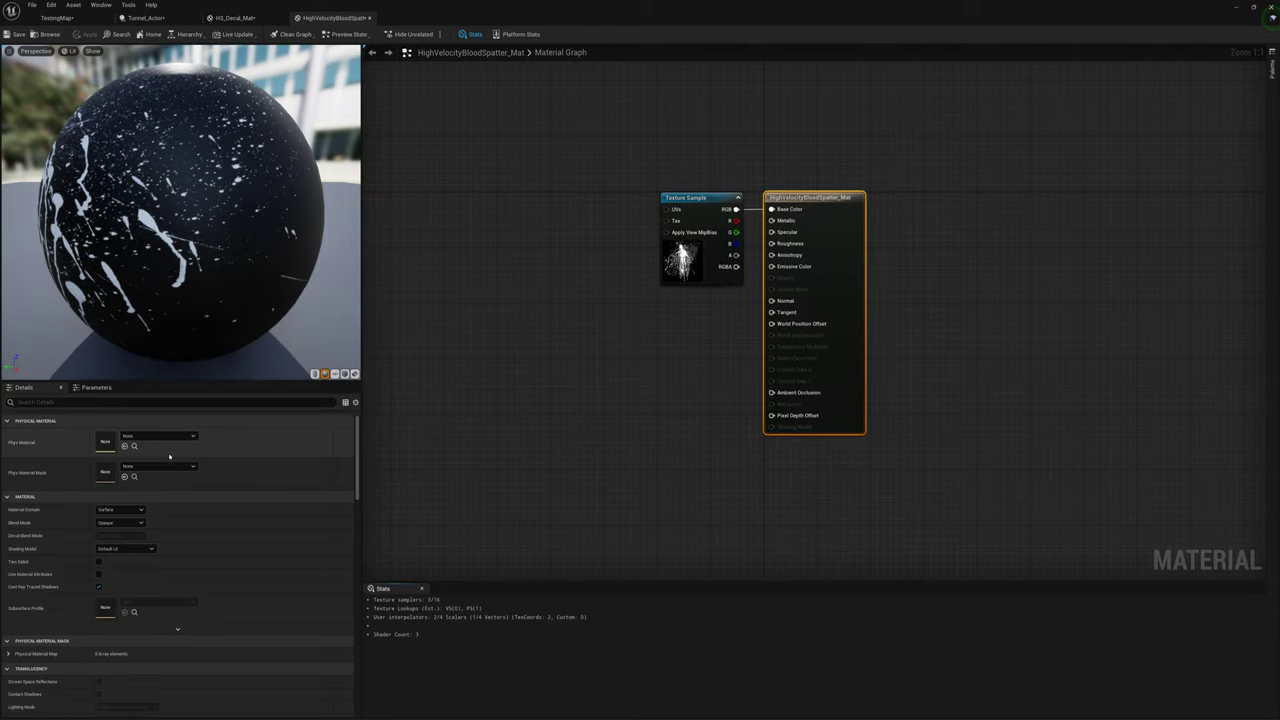
{"action": "left_click", "coordinate": [109, 511]}
{"action": "left_click", "coordinate": [112, 526]}
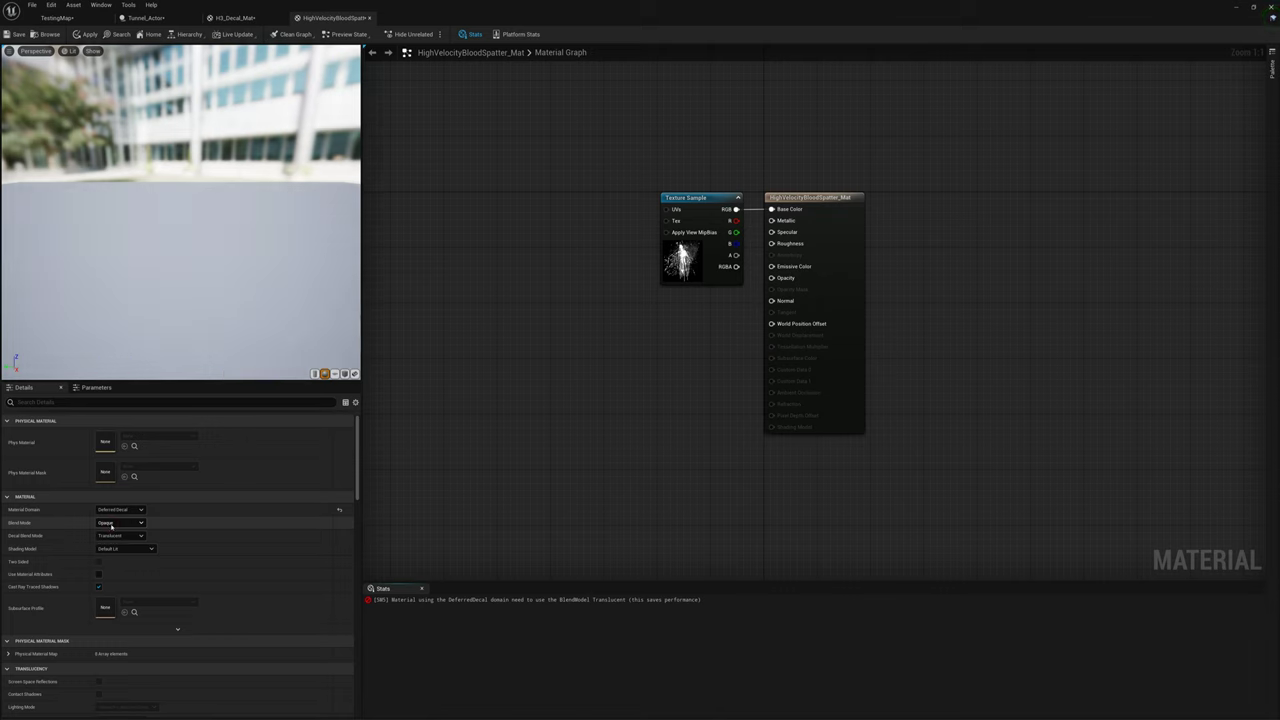
{"action": "left_click", "coordinate": [115, 523]}
{"action": "left_click", "coordinate": [118, 547]}
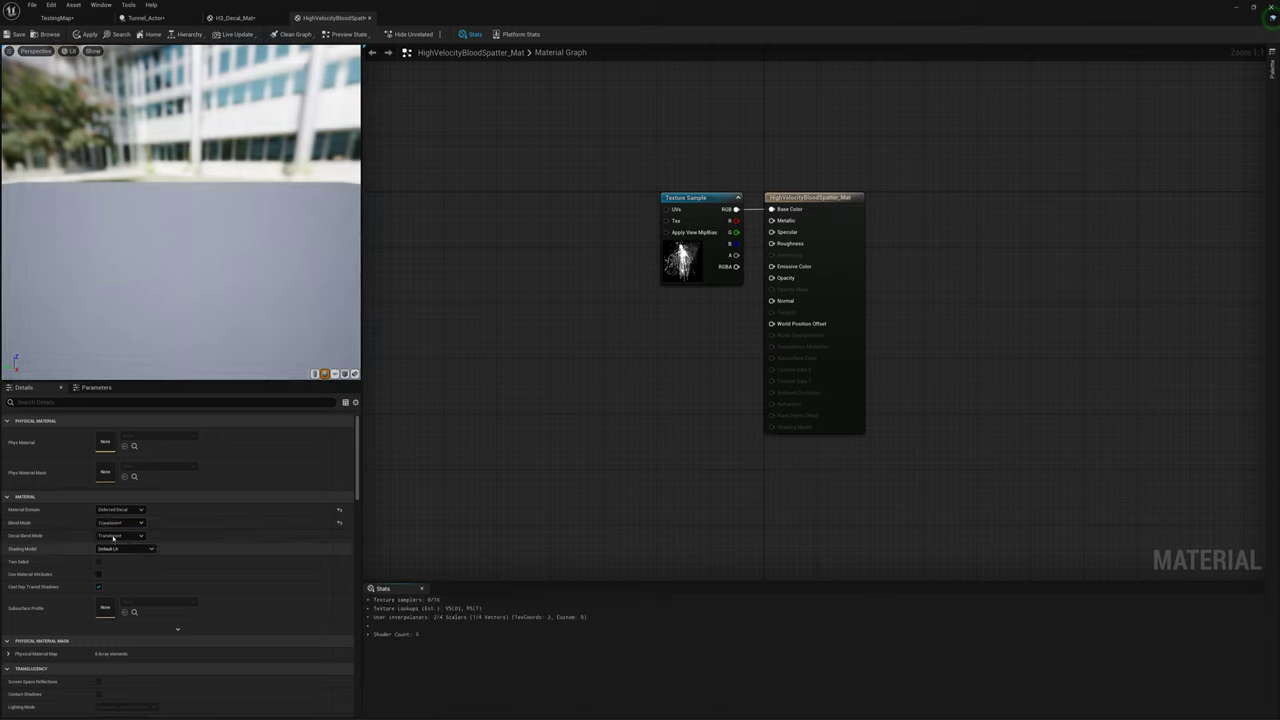
Step: Connect the blood texture's RGB output to Opacity and route it through a new Multiply node into Base Color
{"action": "left_click_drag", "start_coordinate": [700, 198], "coordinate": [772, 278]}
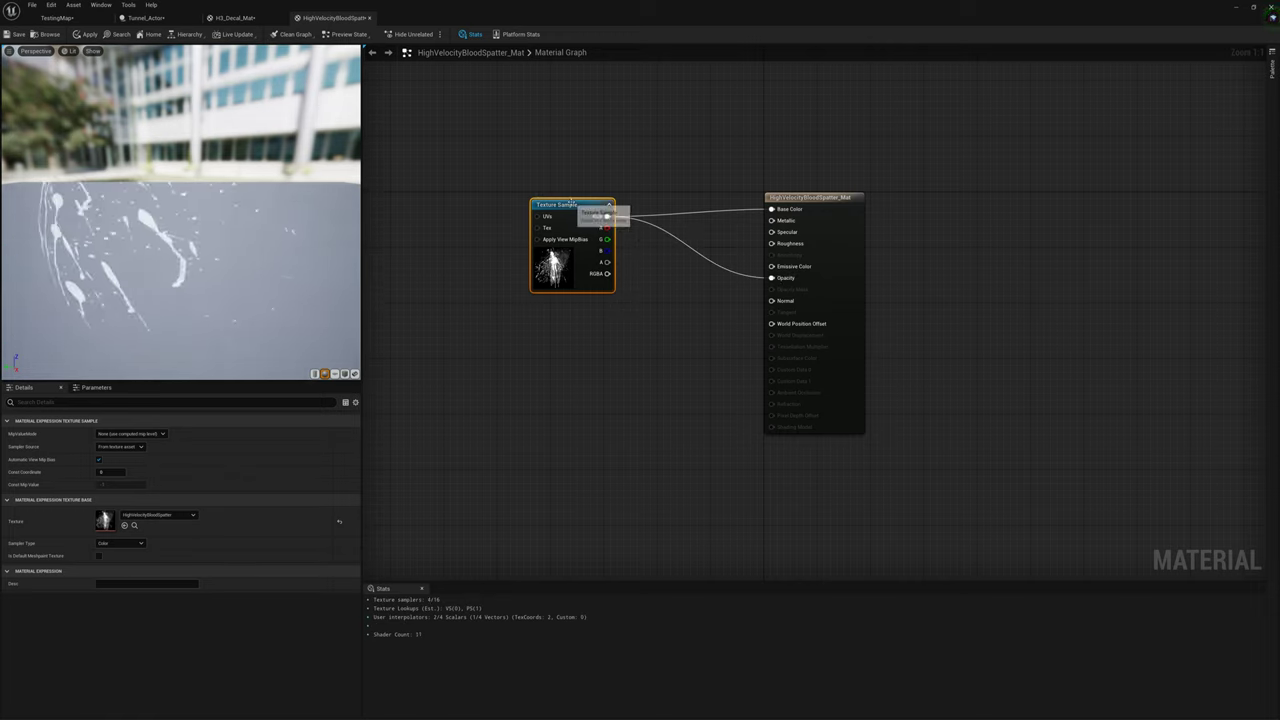
{"action": "left_click_drag", "start_coordinate": [567, 210], "coordinate": [649, 173]}
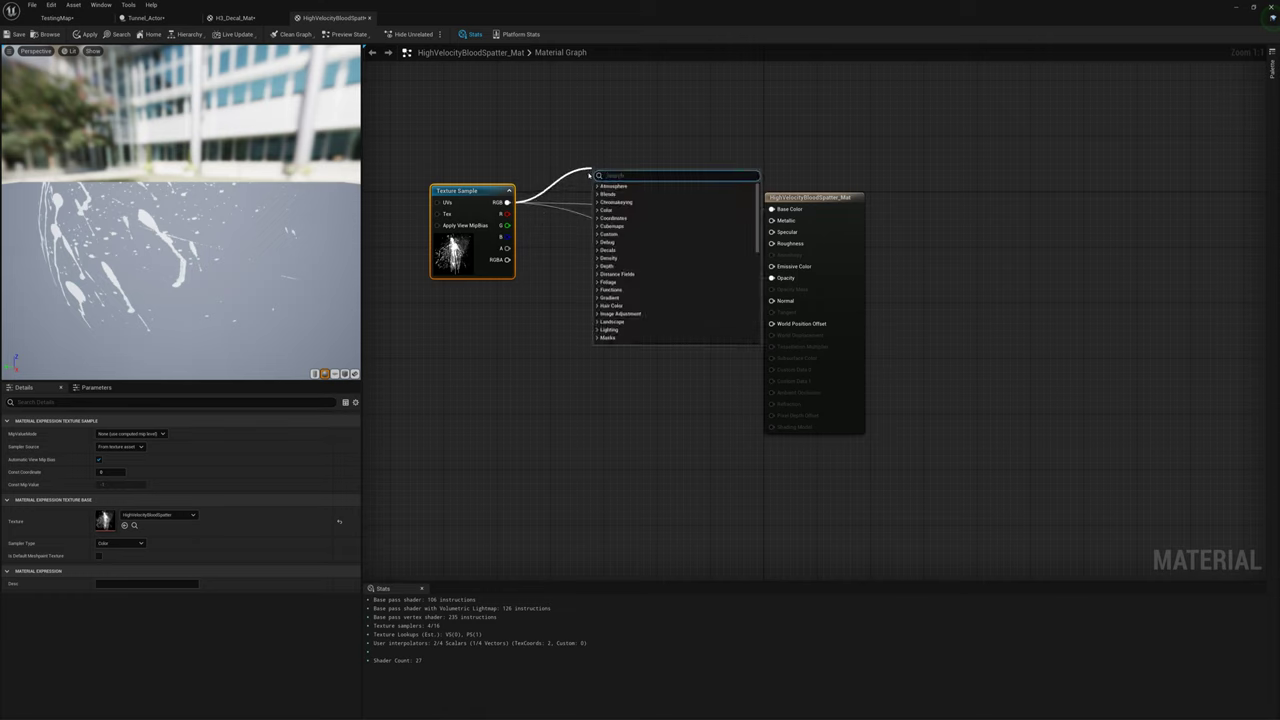
{"action": "type", "text": "*"}
{"action": "key", "text": "Return"}
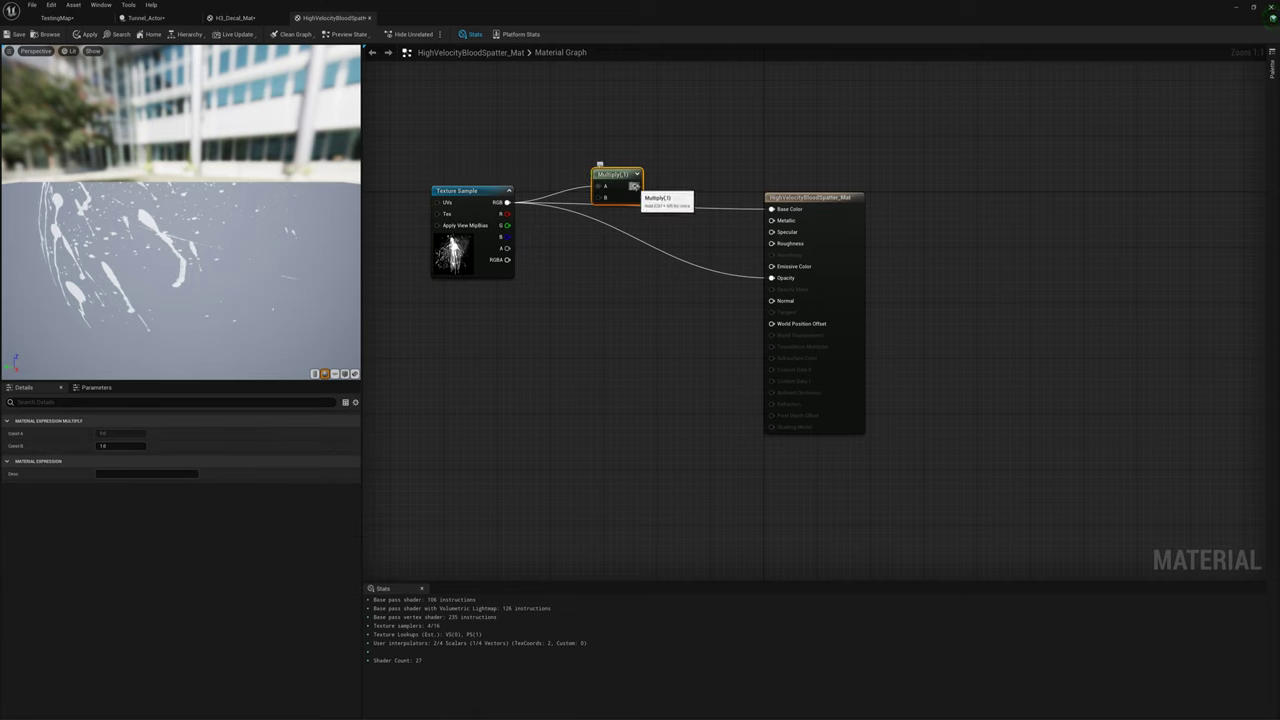
{"action": "left_click_drag", "start_coordinate": [634, 186], "coordinate": [771, 209]}
{"action": "left_click_drag", "start_coordinate": [627, 174], "coordinate": [693, 170]}
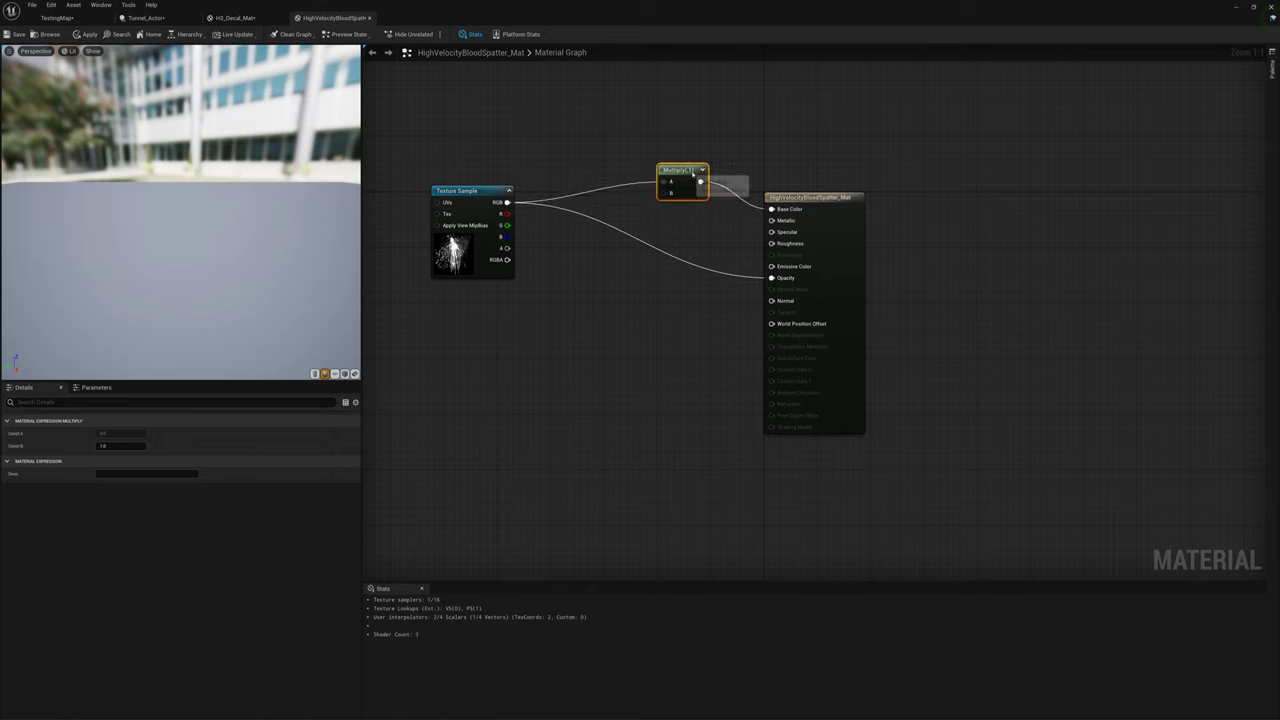
Step: Add a three-component constant vector to the Multiply node's B input and colour it dark red, about 0.214, 0.012, 0.002
{"action": "left_click", "coordinate": [586, 245]}
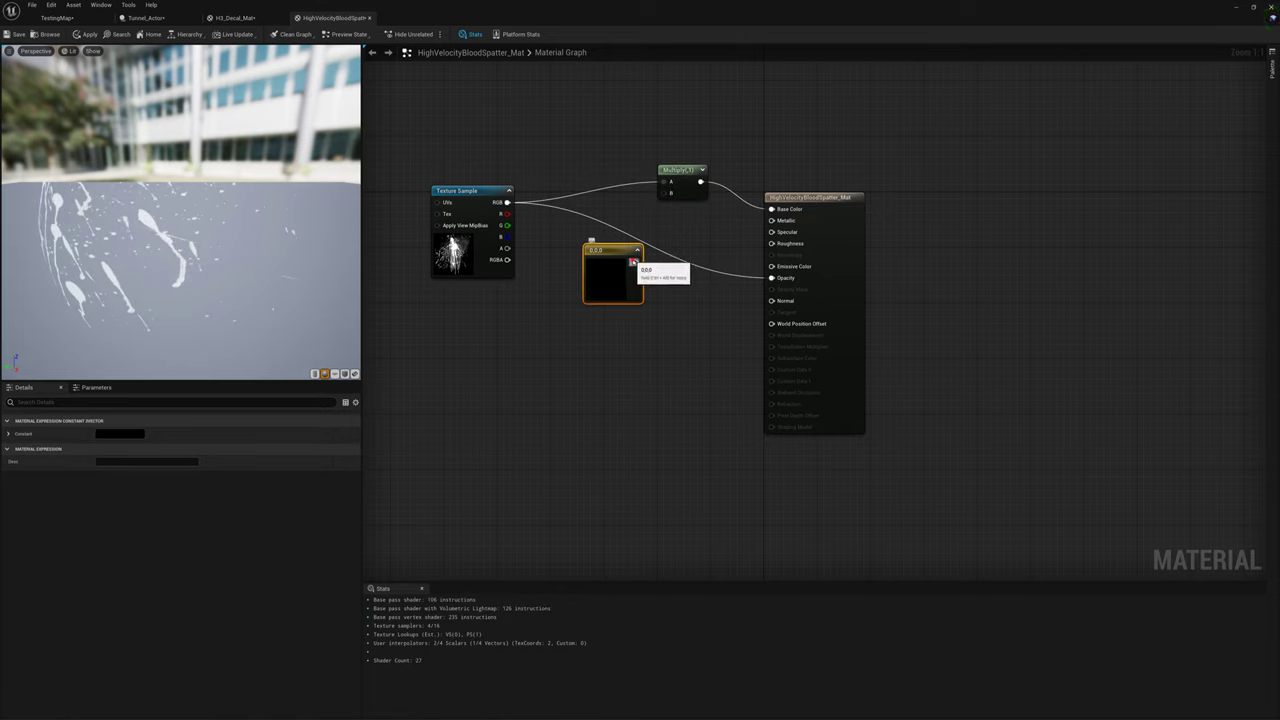
{"action": "left_click_drag", "start_coordinate": [634, 261], "coordinate": [665, 193]}
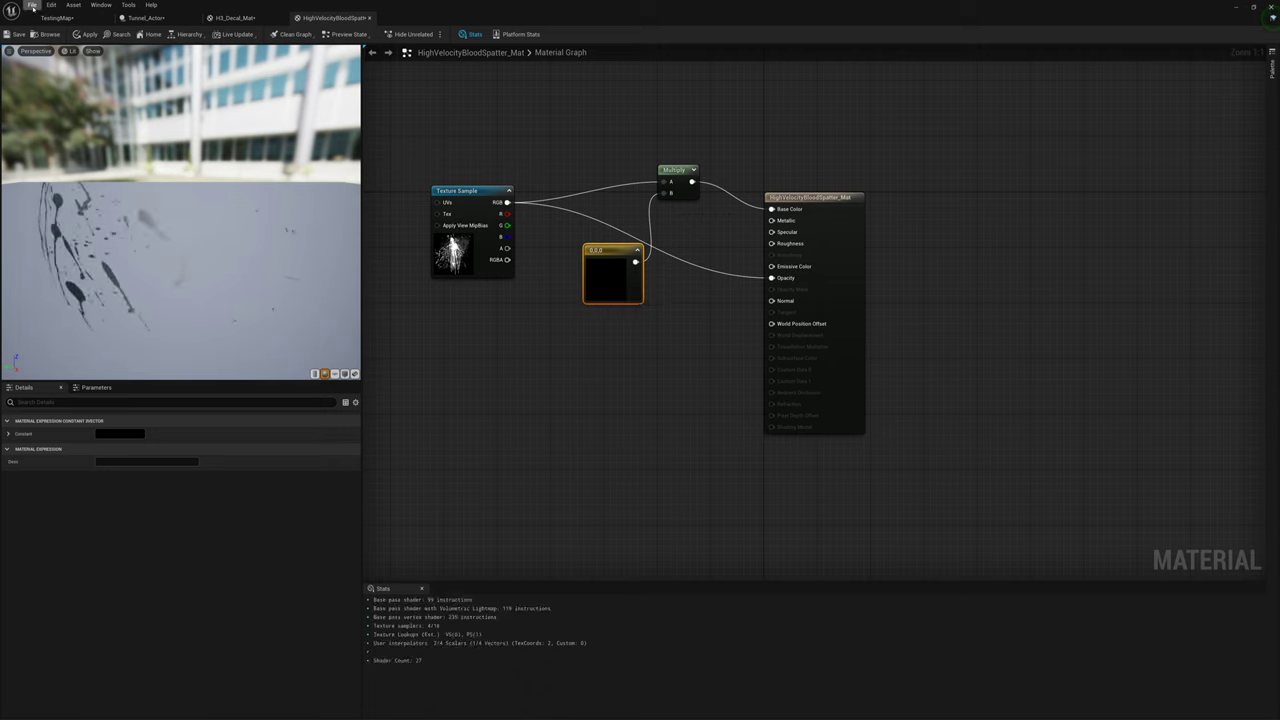
{"action": "left_click", "coordinate": [84, 35]}
{"action": "double_click", "coordinate": [618, 292]}
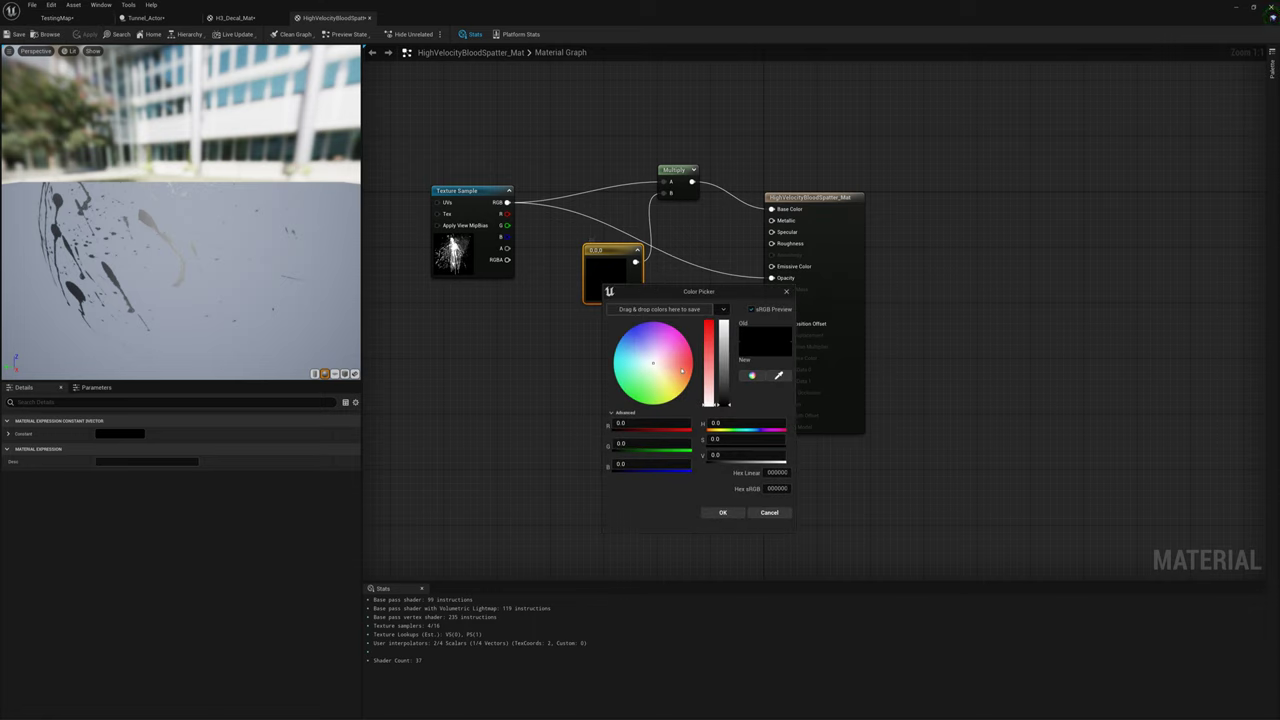
{"action": "left_click_drag", "start_coordinate": [682, 370], "coordinate": [727, 388]}
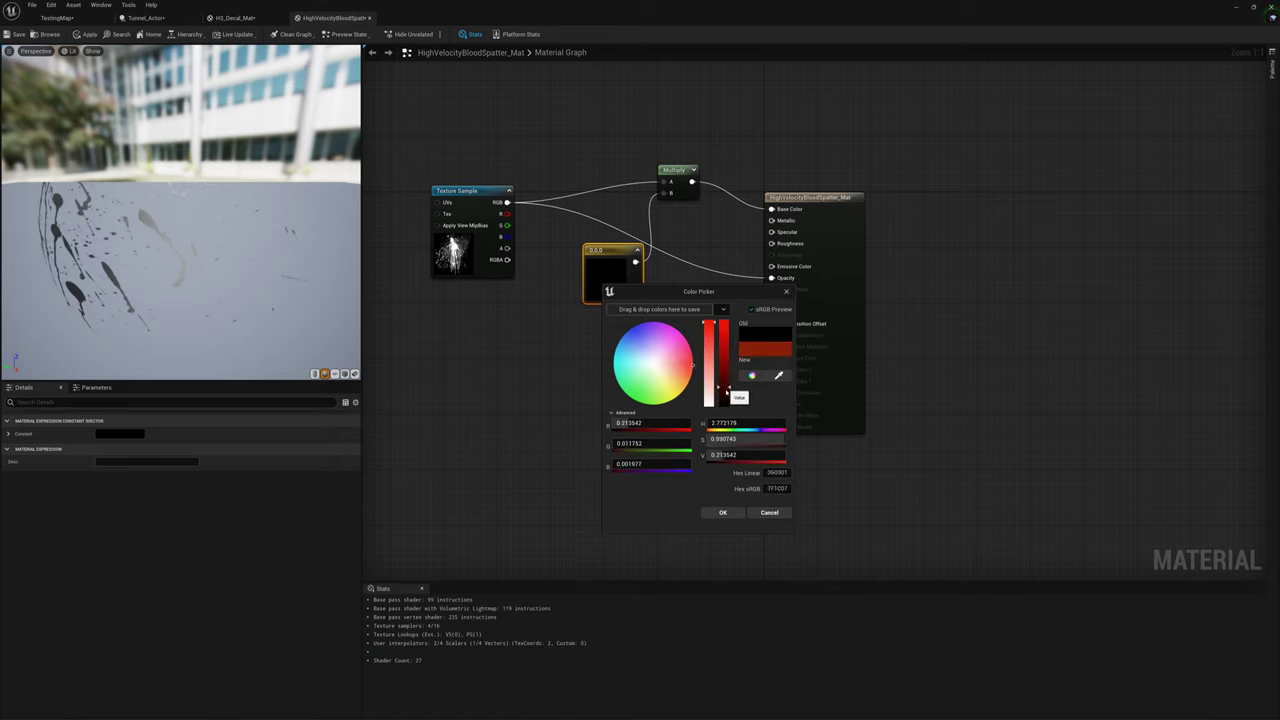
{"action": "left_click", "coordinate": [722, 512]}
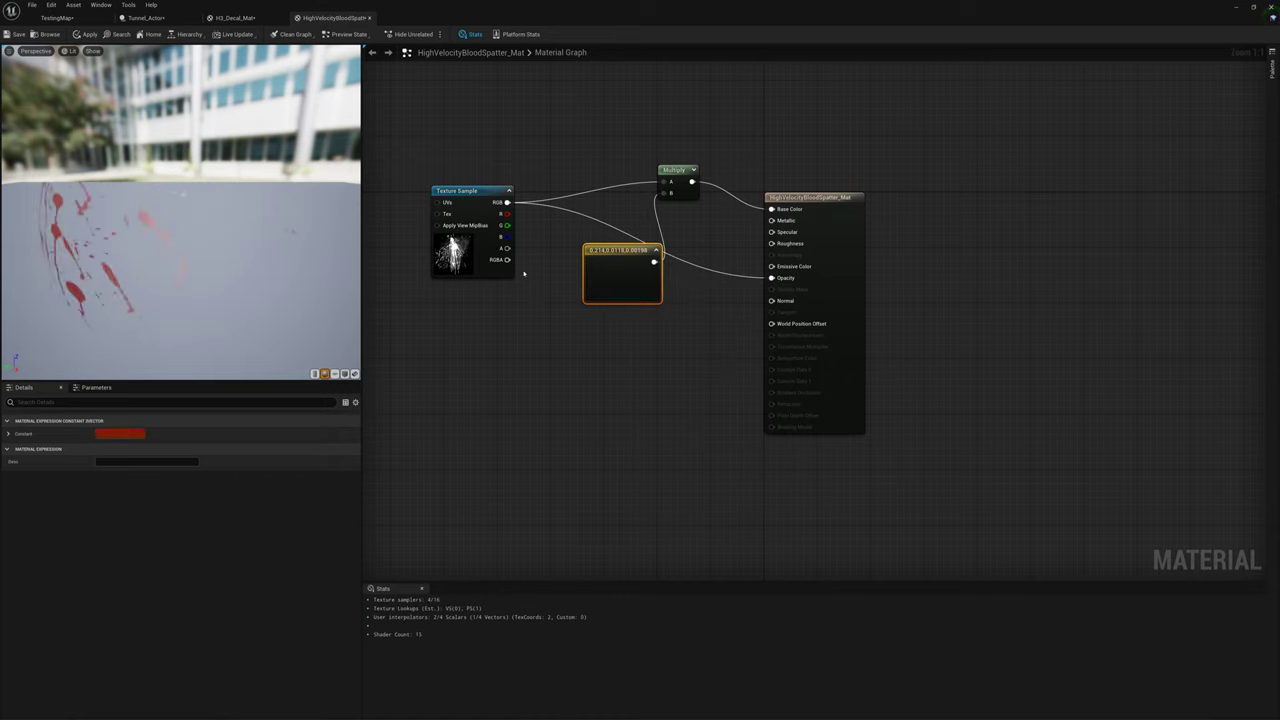
Step: Connect a new constant of 0.1 to the blood material's Roughness and apply the material
{"action": "left_click", "coordinate": [626, 339]}
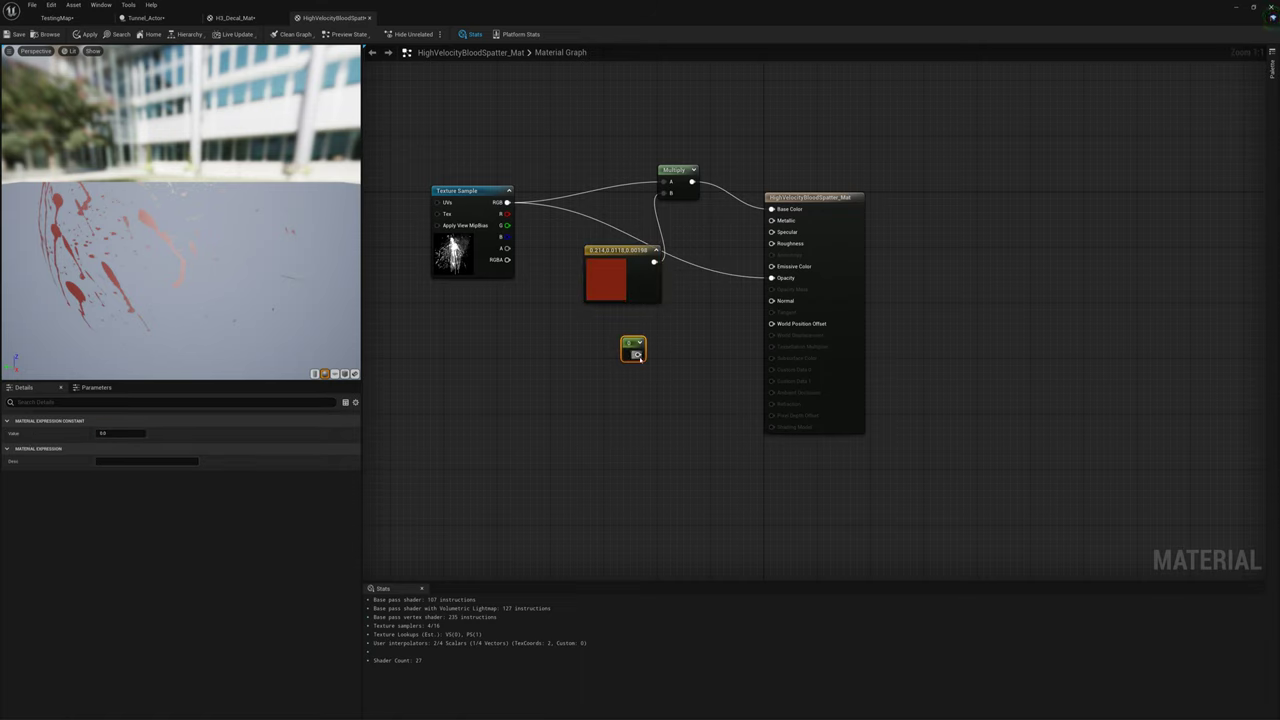
{"action": "left_click_drag", "start_coordinate": [636, 355], "coordinate": [771, 243]}
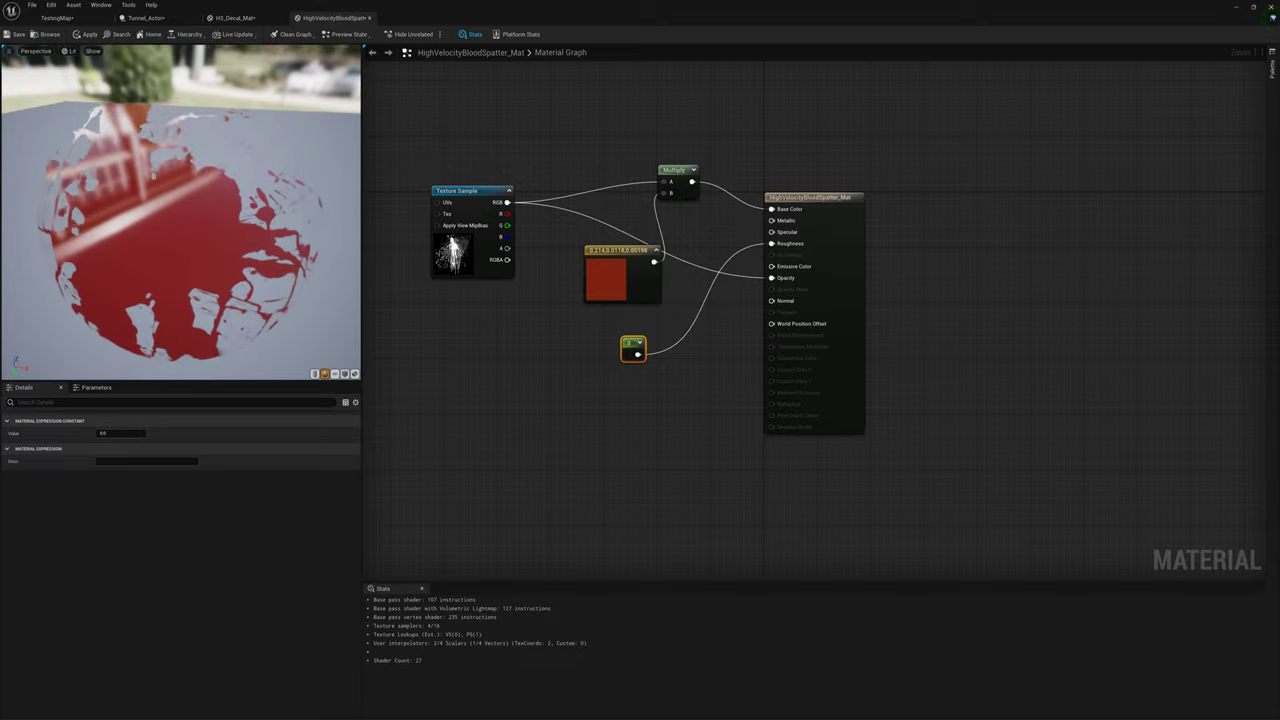
{"action": "left_click", "coordinate": [110, 435]}
{"action": "type", "text": "0.1"}
{"action": "key", "text": "Return"}
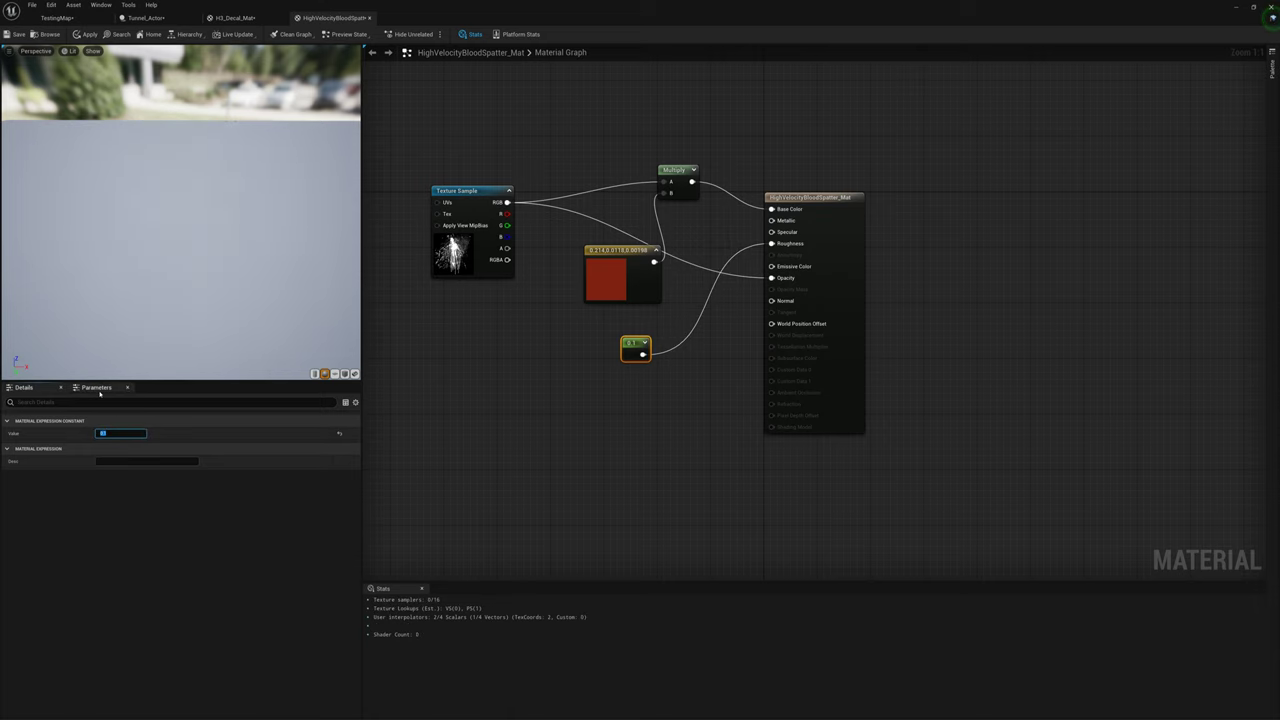
{"action": "left_click_drag", "start_coordinate": [170, 208], "coordinate": [140, 153]}
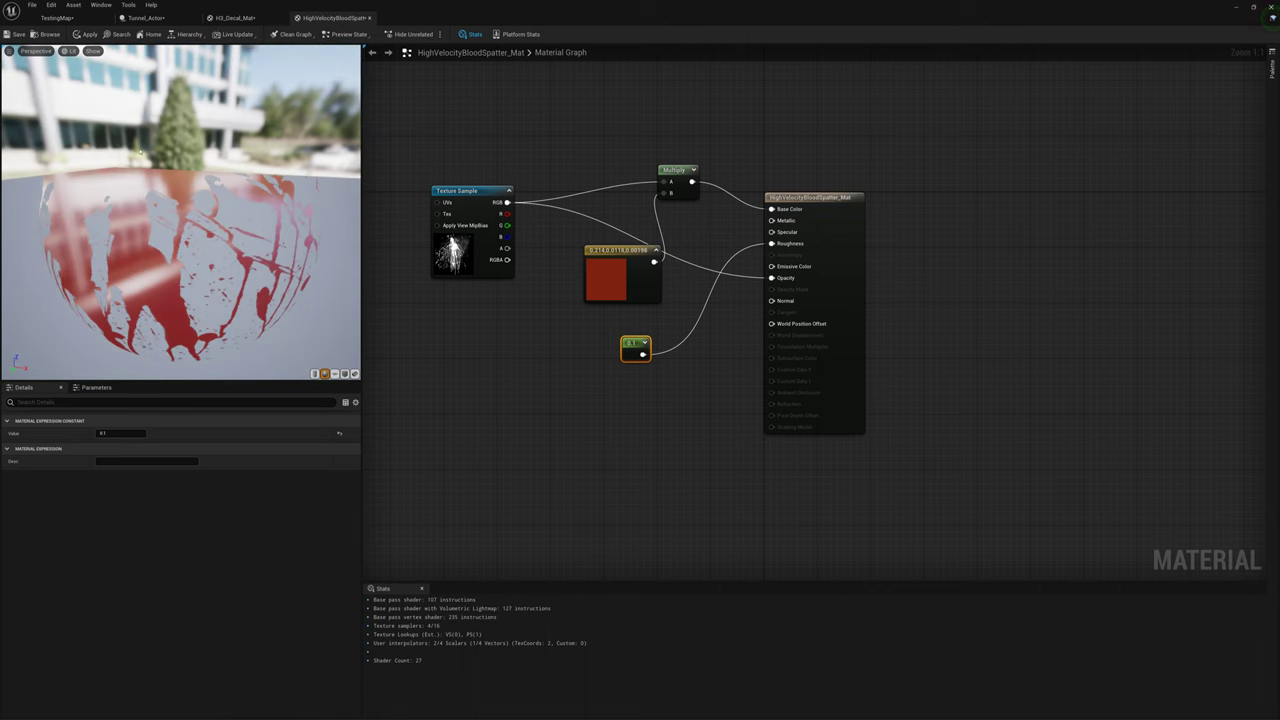
{"action": "left_click", "coordinate": [90, 34]}
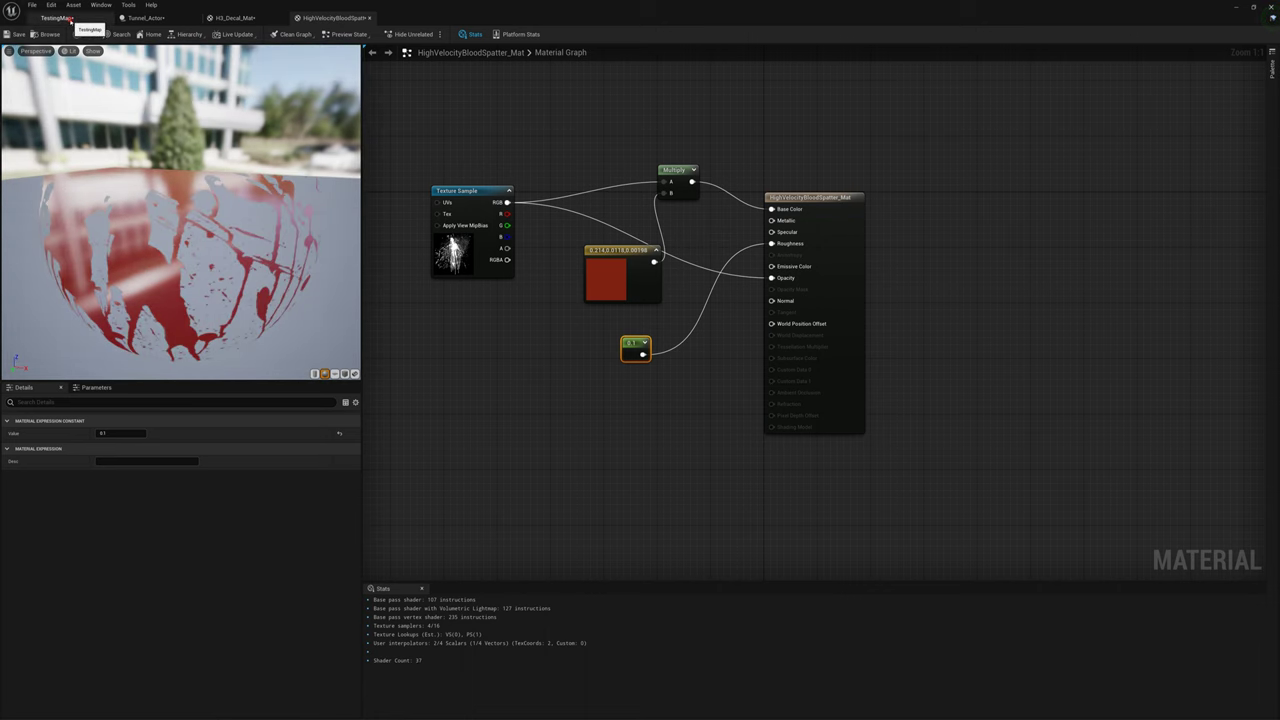
Step: In the Tunnel_Actor blueprint, rename the existing Decal component to H3_Decal
{"action": "left_click", "coordinate": [71, 18]}
{"action": "left_click", "coordinate": [145, 18]}
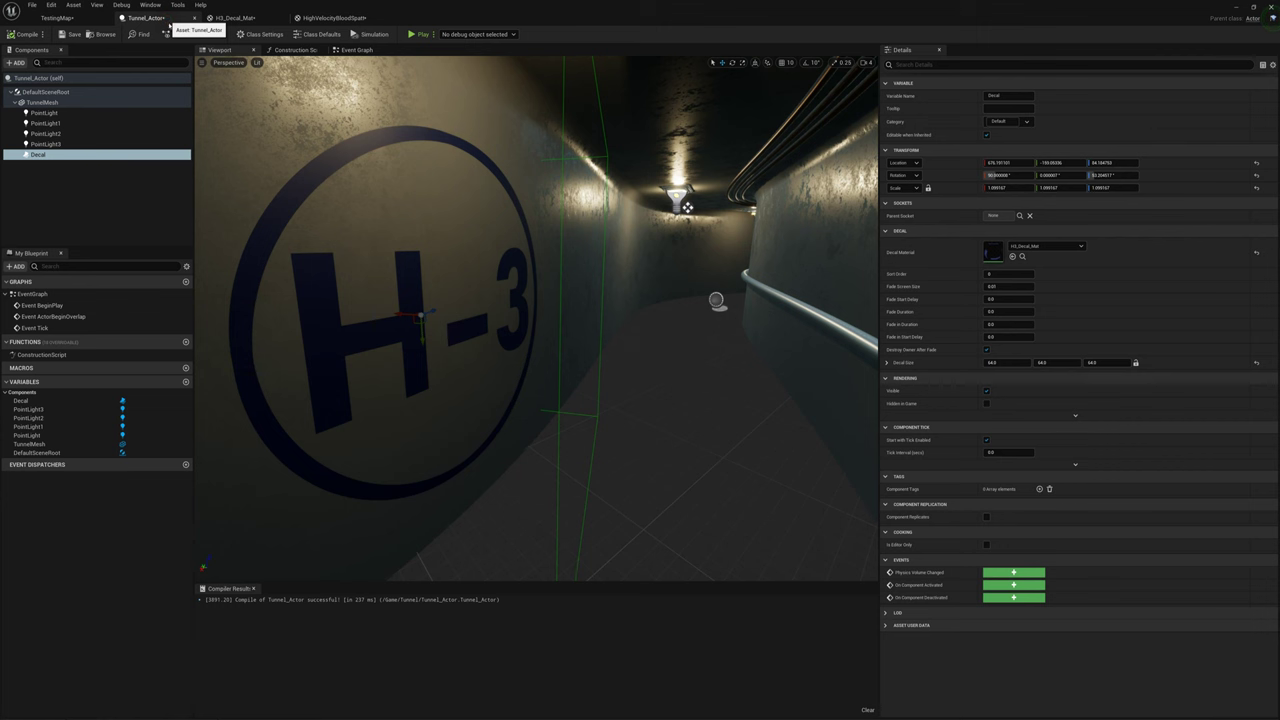
{"action": "left_click", "coordinate": [38, 155]}
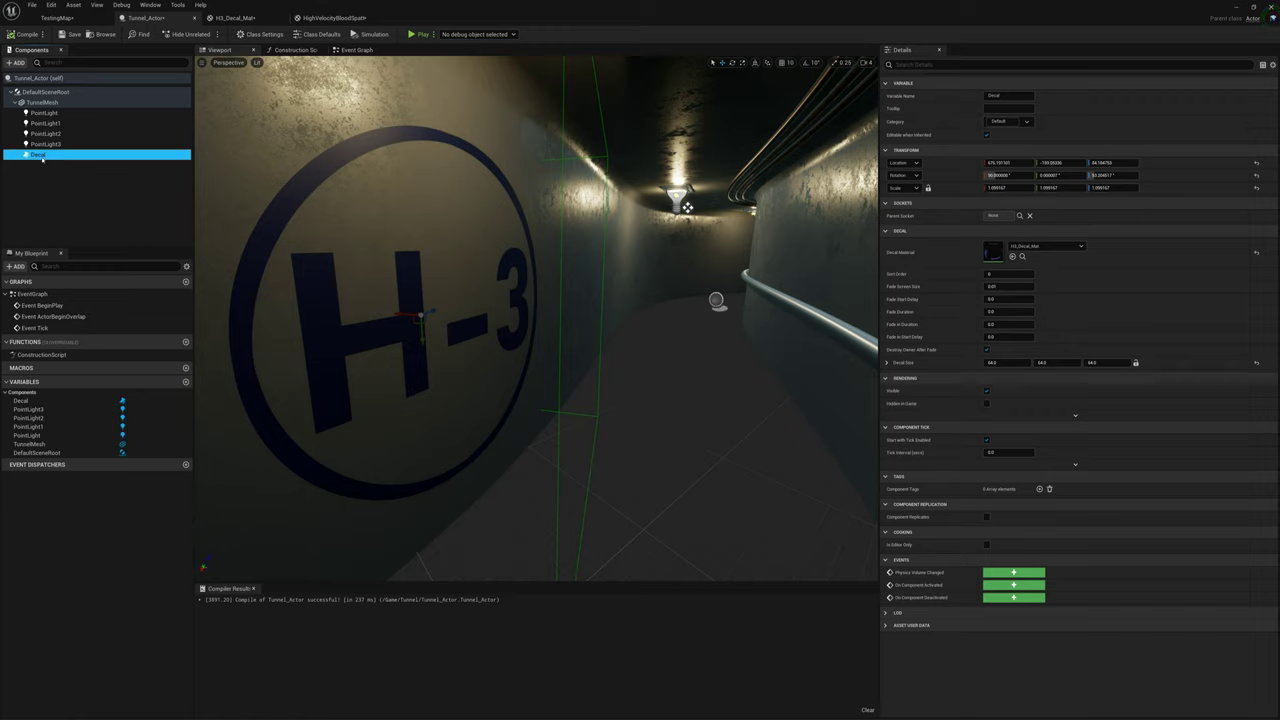
{"action": "right_click", "coordinate": [38, 155]}
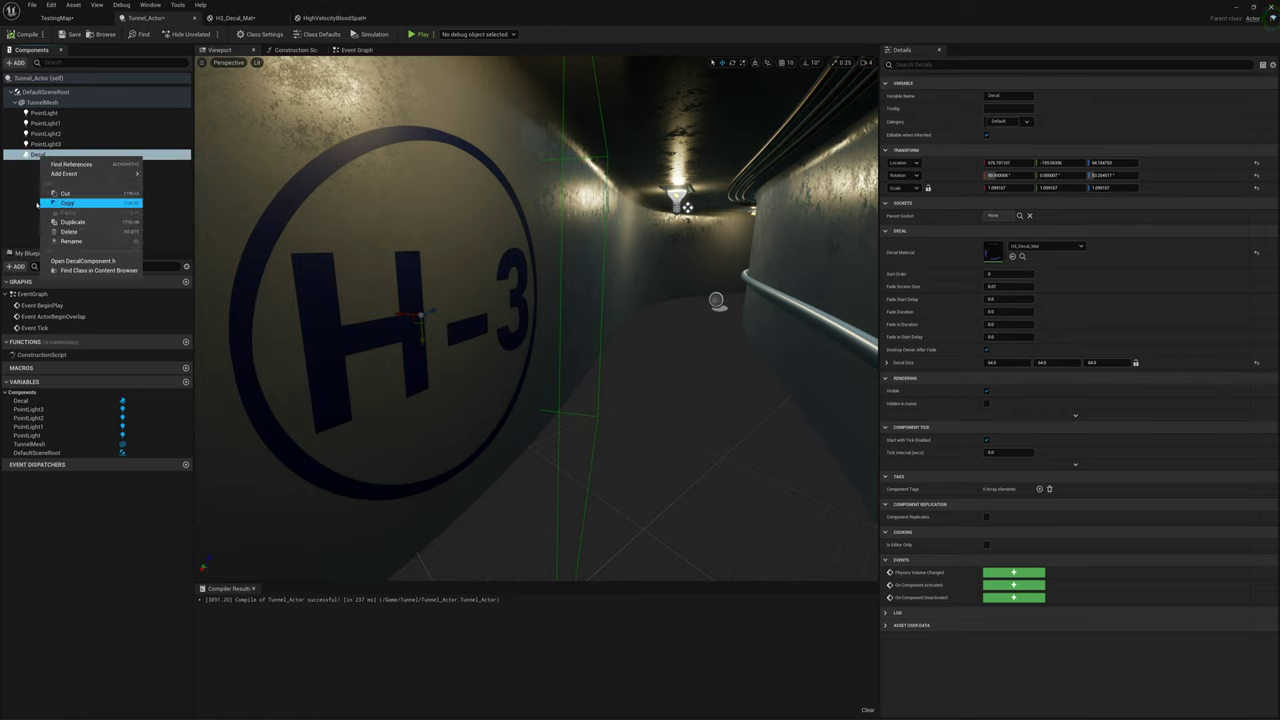
{"action": "left_click", "coordinate": [73, 241]}
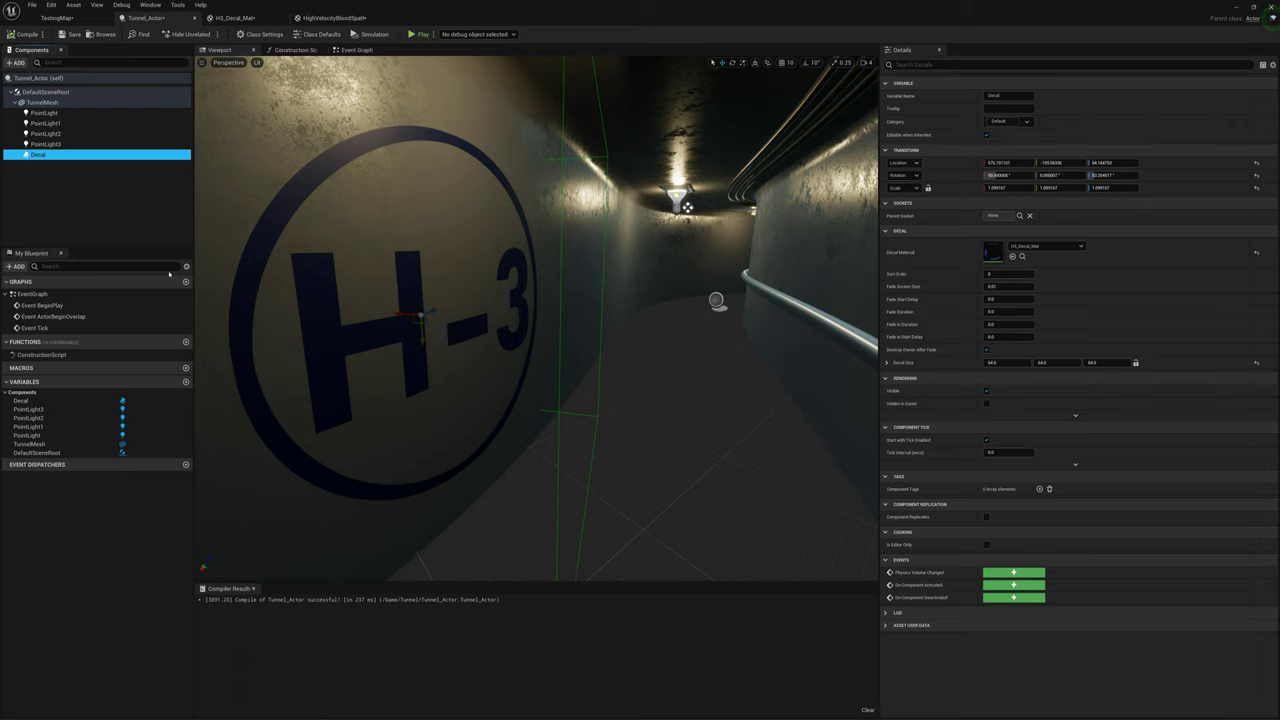
{"action": "left_click", "coordinate": [45, 144]}
{"action": "left_click", "coordinate": [40, 155]}
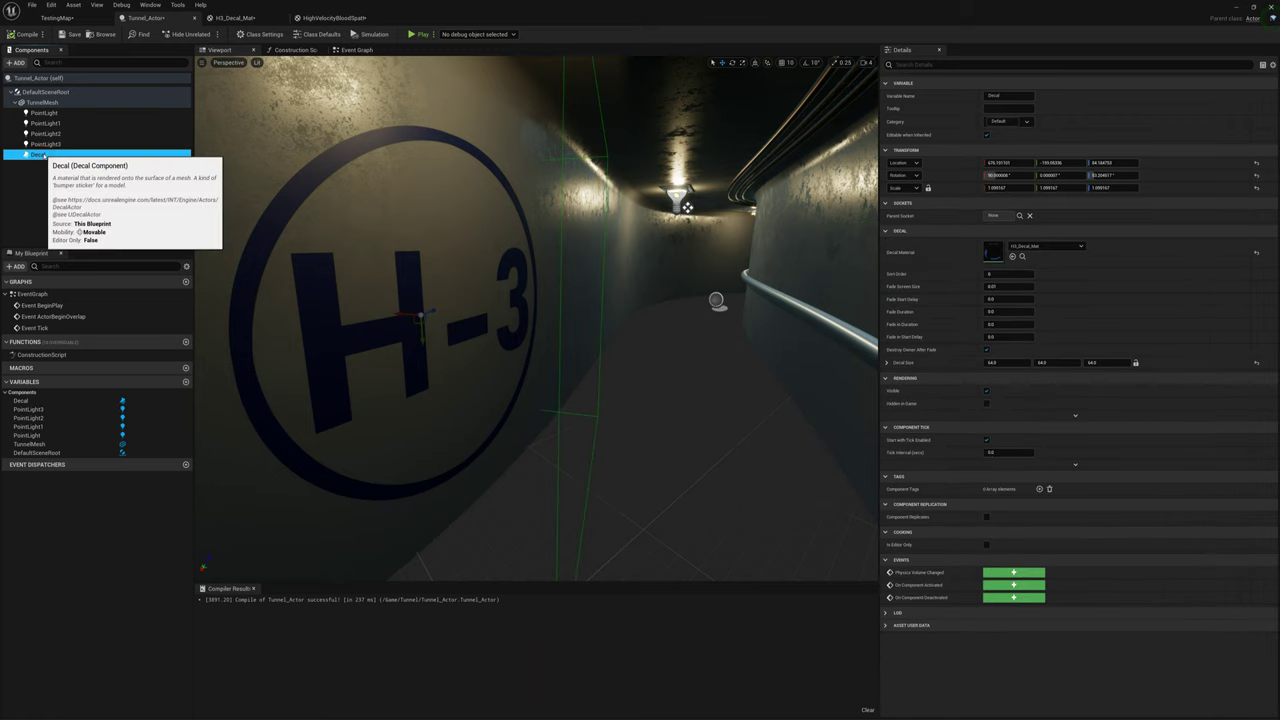
{"action": "right_click", "coordinate": [45, 156]}
{"action": "left_click", "coordinate": [98, 245]}
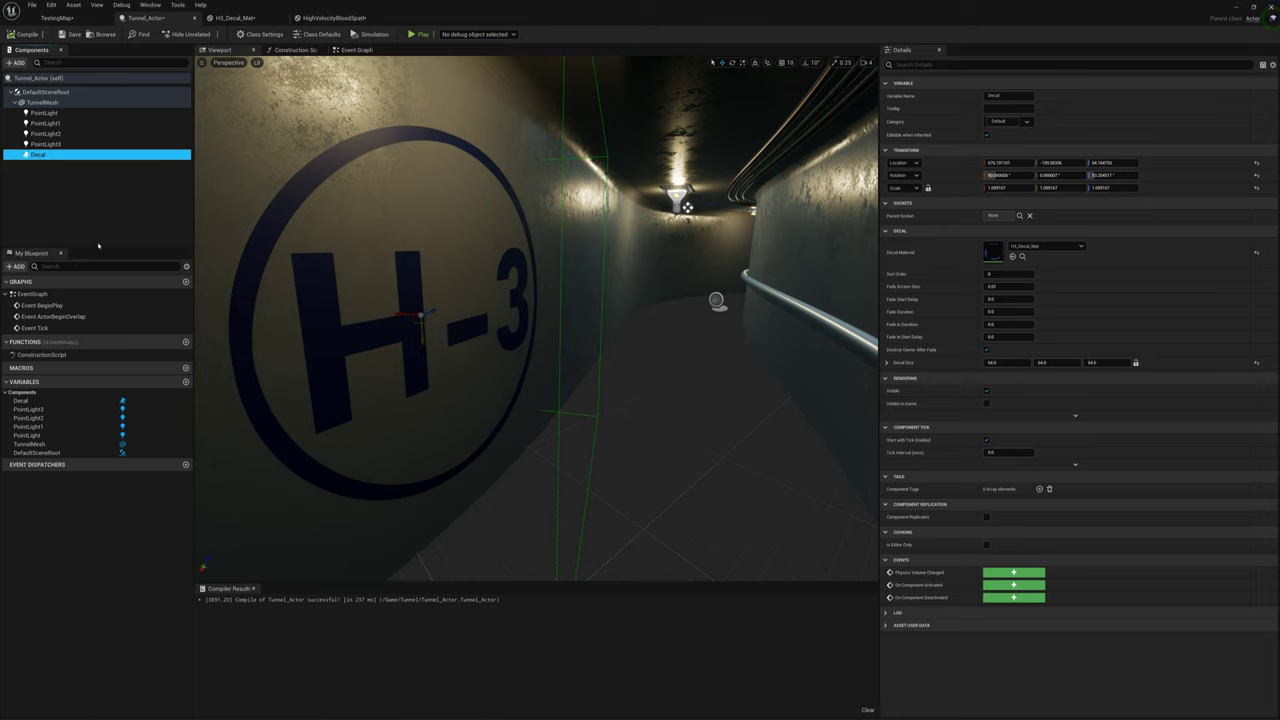
{"action": "left_click", "coordinate": [73, 160]}
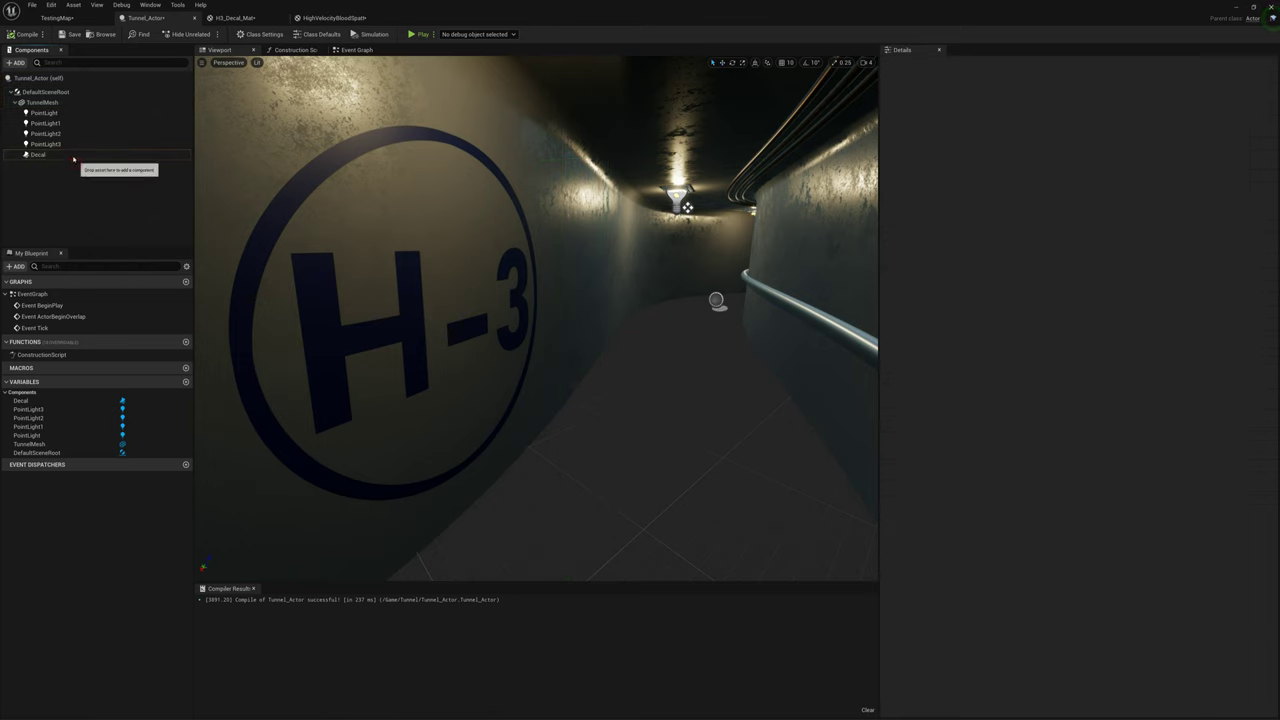
{"action": "left_click", "coordinate": [50, 154]}
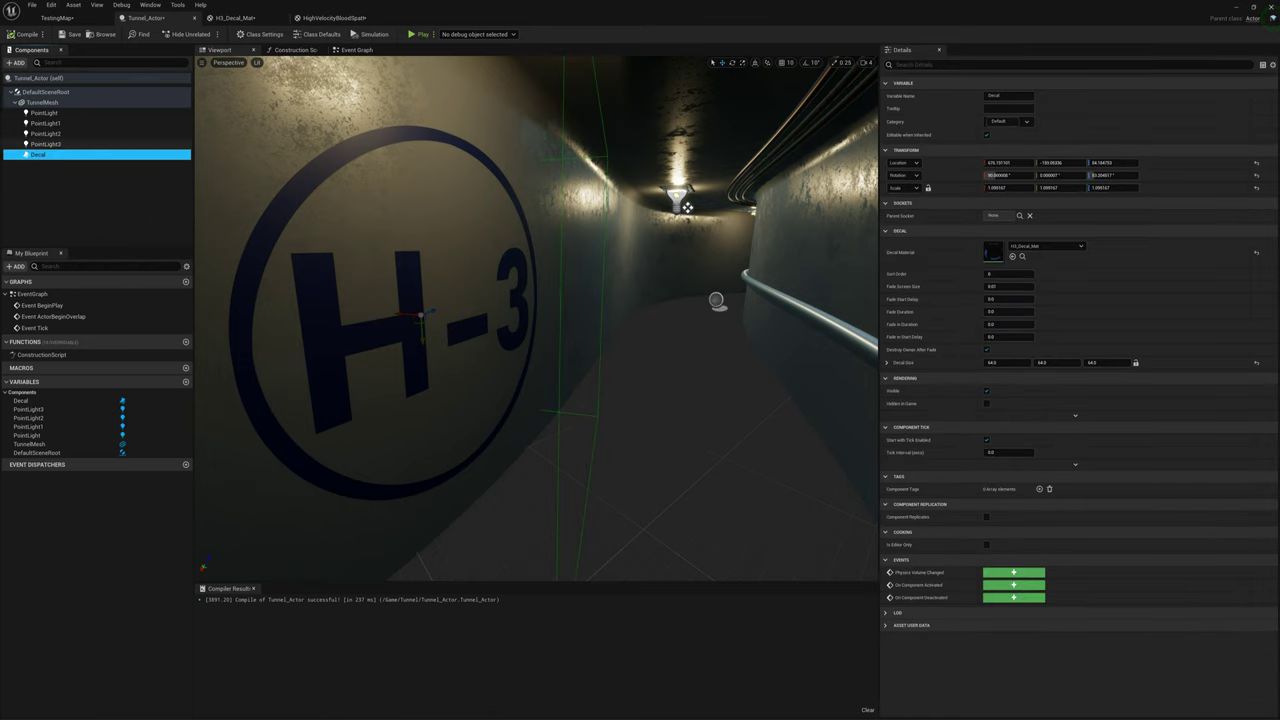
{"action": "left_click", "coordinate": [1009, 96]}
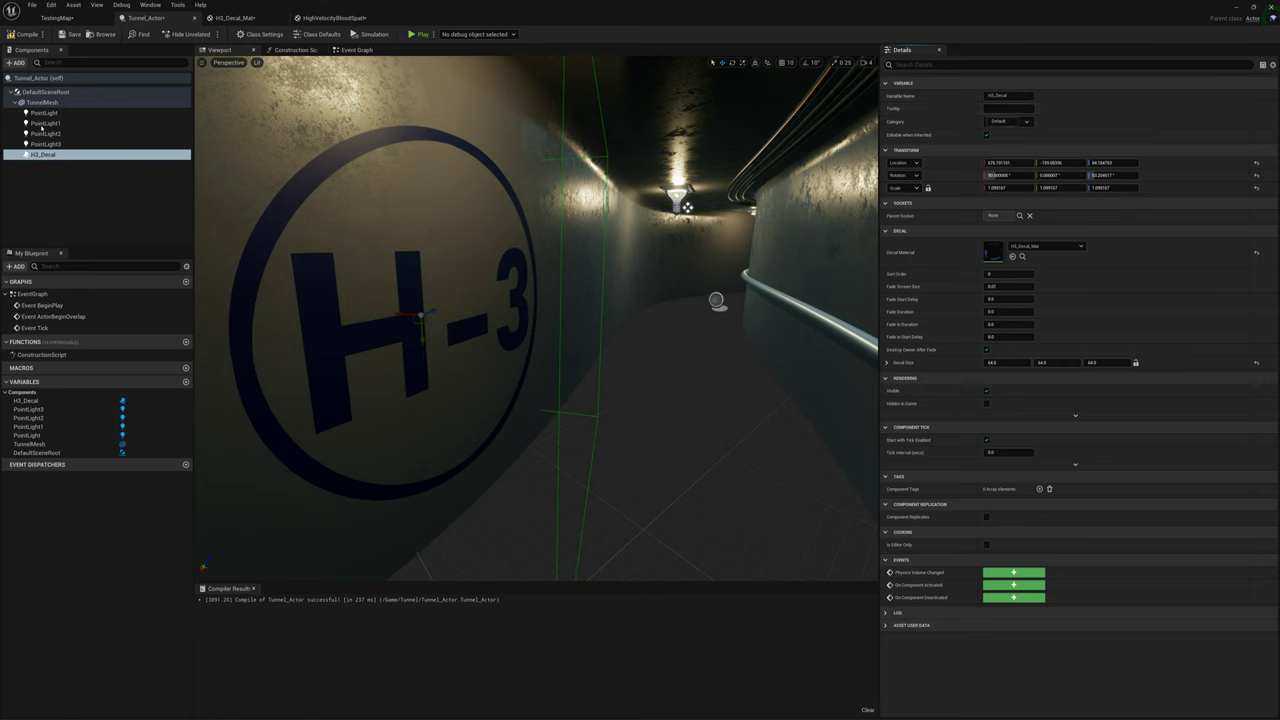
Step: Add another Decal component to the tunnel blueprint and name it BloodSpatter1
{"action": "left_click", "coordinate": [16, 62]}
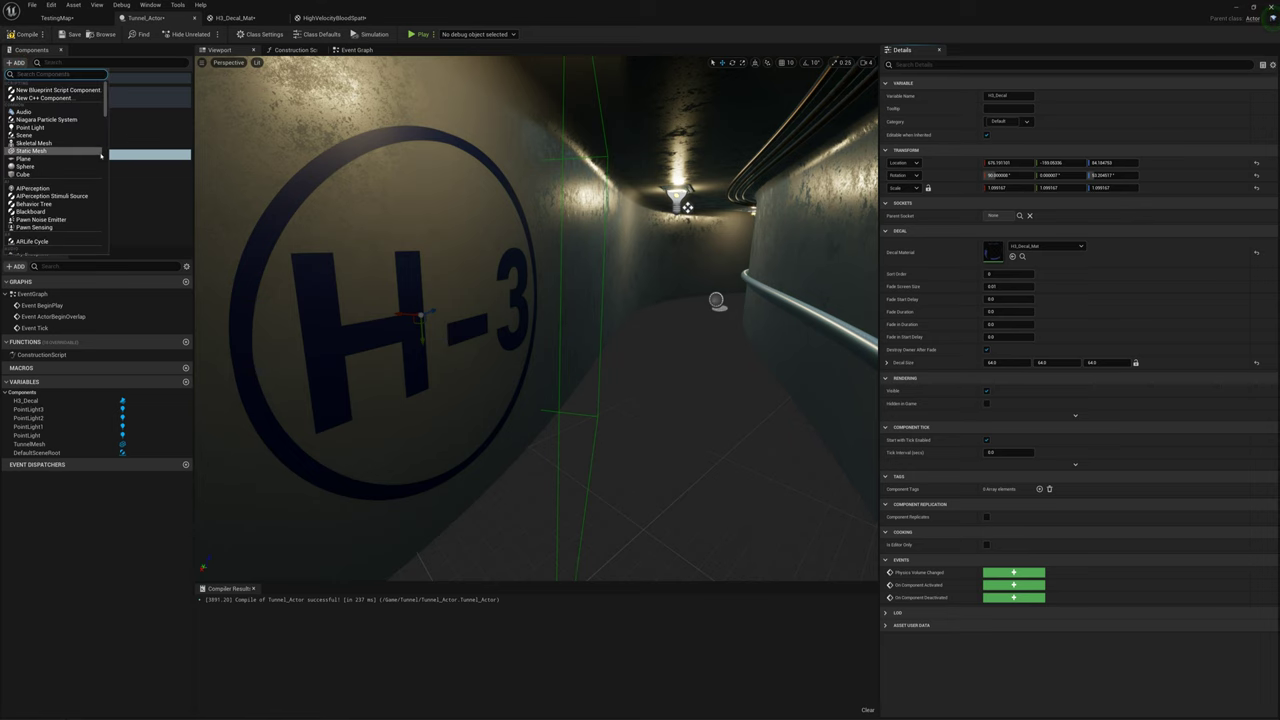
{"action": "type", "text": "decal"}
{"action": "left_click", "coordinate": [70, 90]}
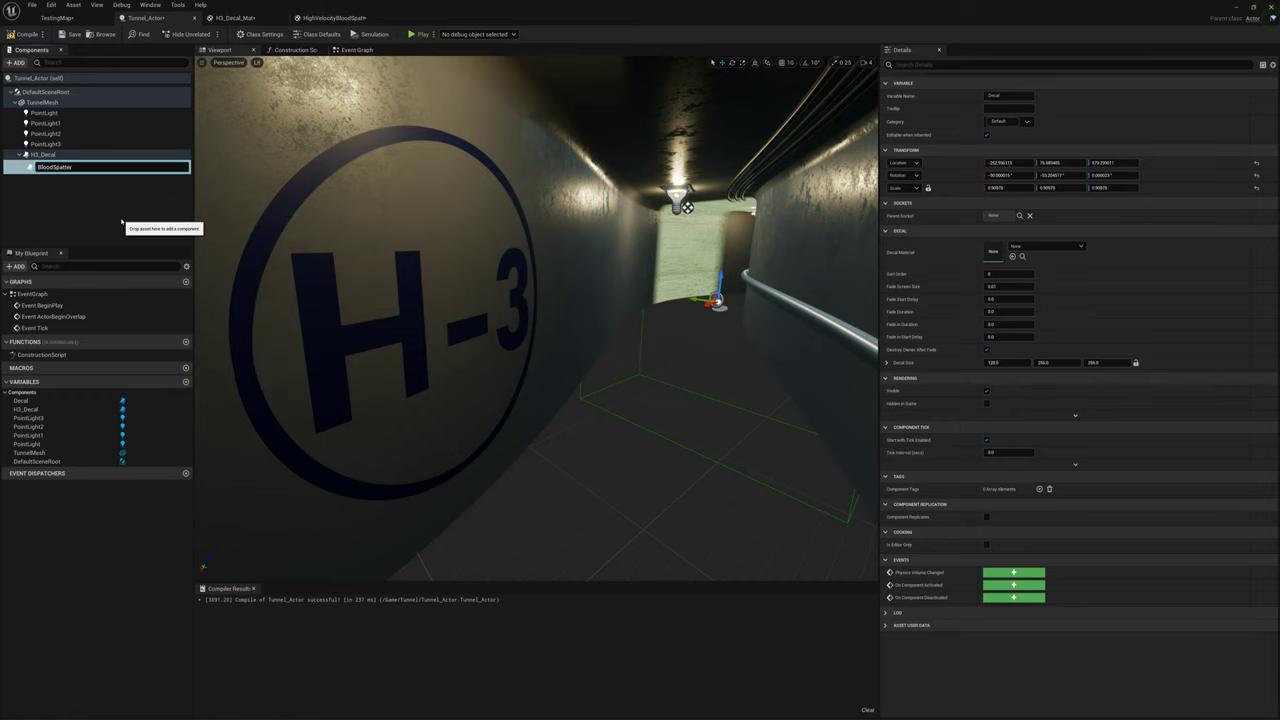
{"action": "key", "text": "Return"}
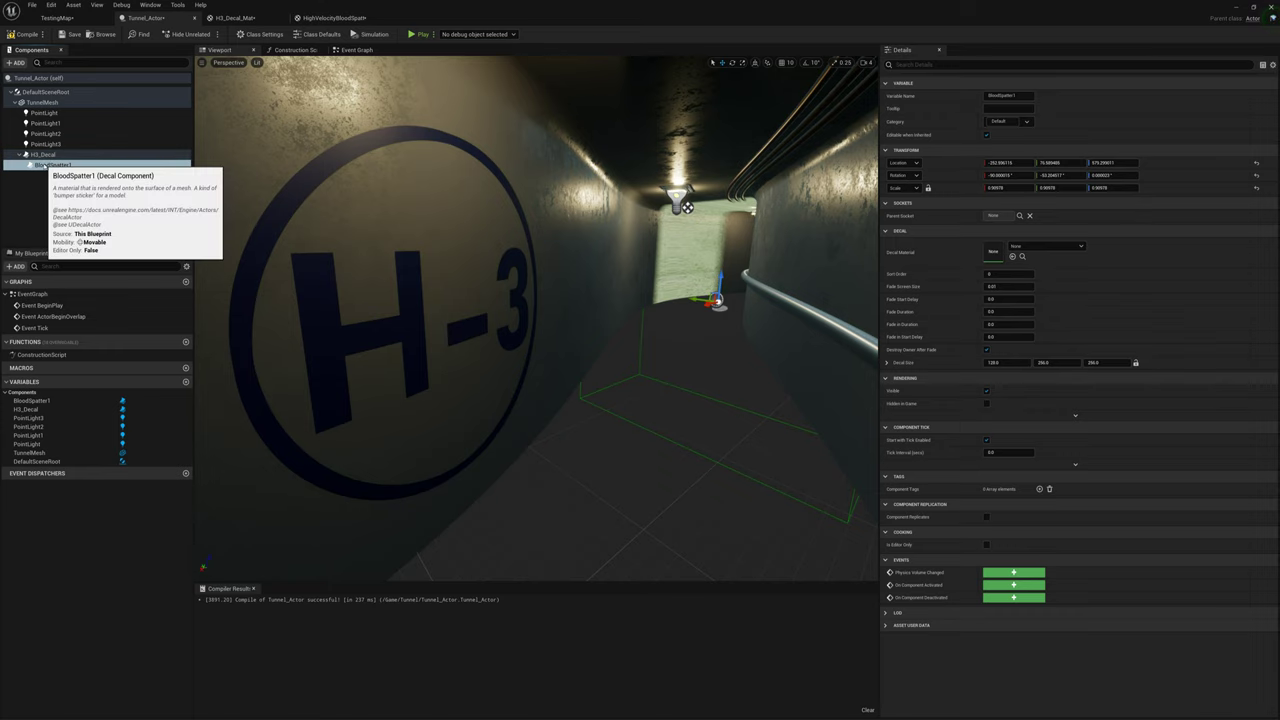
Step: Reparent the BloodSpatter1 and H3_Decal components directly under DefaultSceneRoot
{"action": "left_click_drag", "start_coordinate": [45, 164], "coordinate": [38, 95]}
{"action": "left_click", "coordinate": [65, 120]}
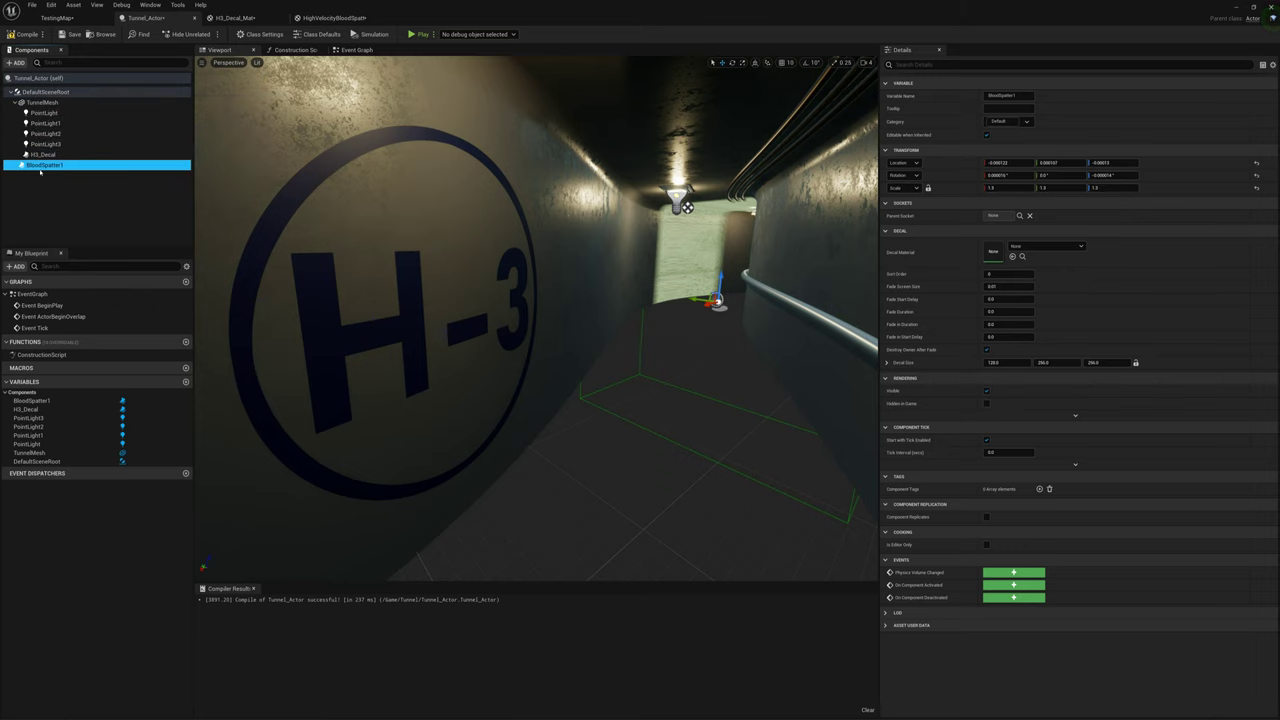
{"action": "left_click", "coordinate": [33, 198]}
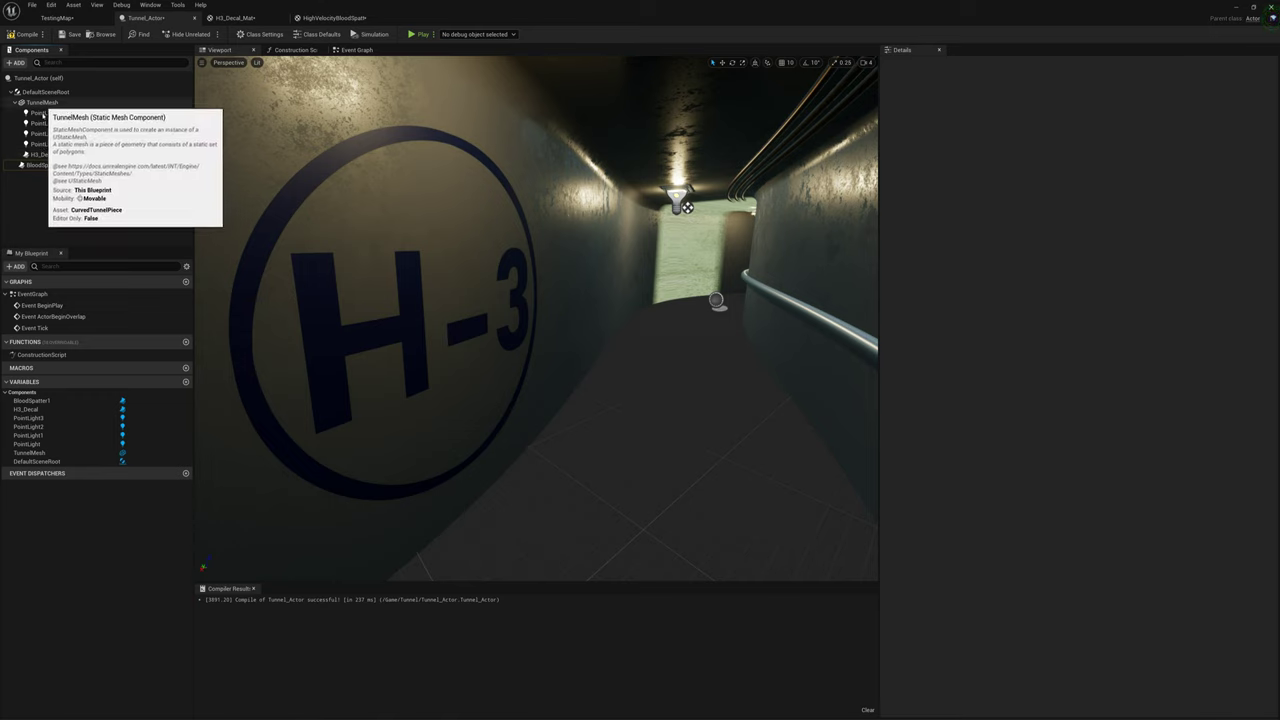
{"action": "left_click", "coordinate": [37, 154]}
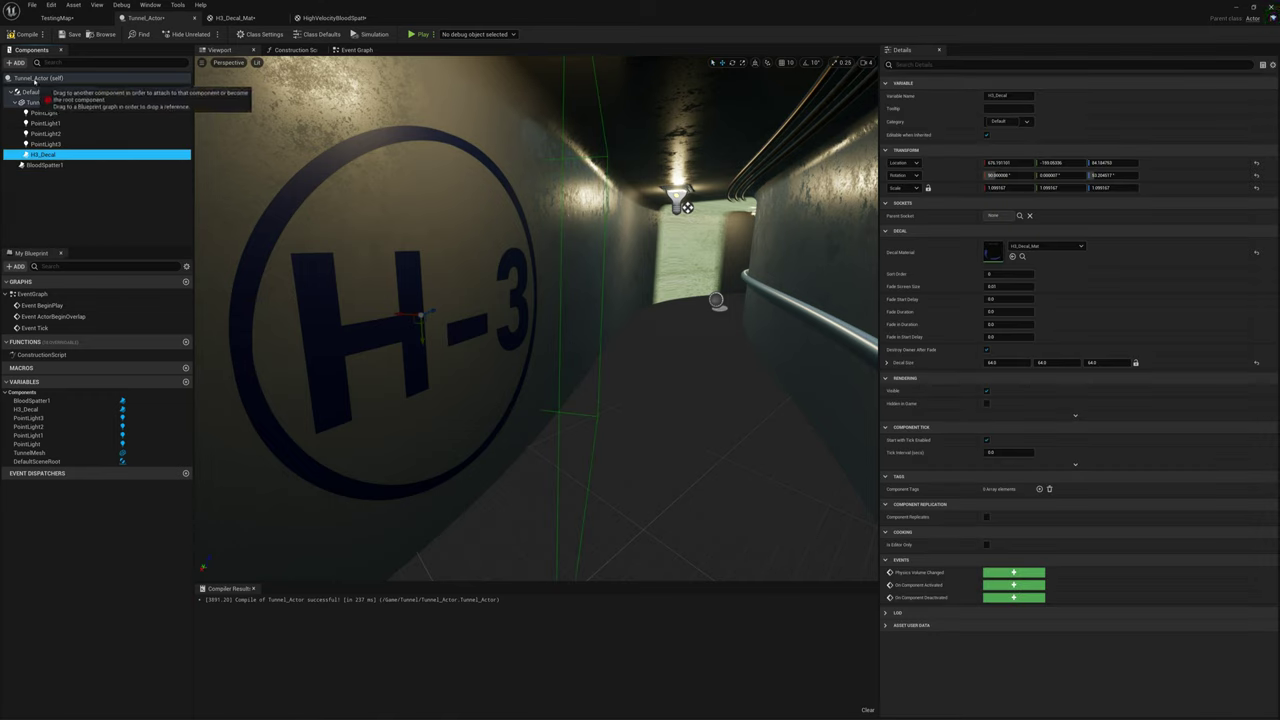
{"action": "left_click", "coordinate": [42, 91]}
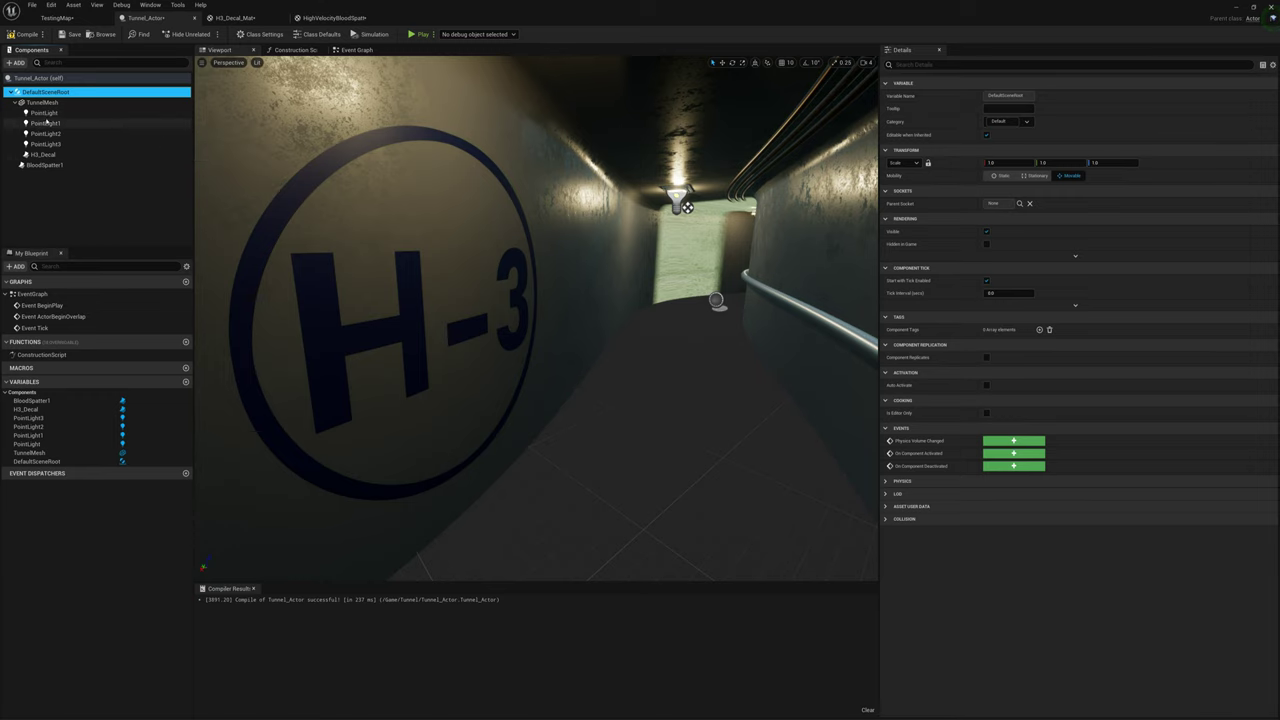
{"action": "left_click", "coordinate": [44, 155]}
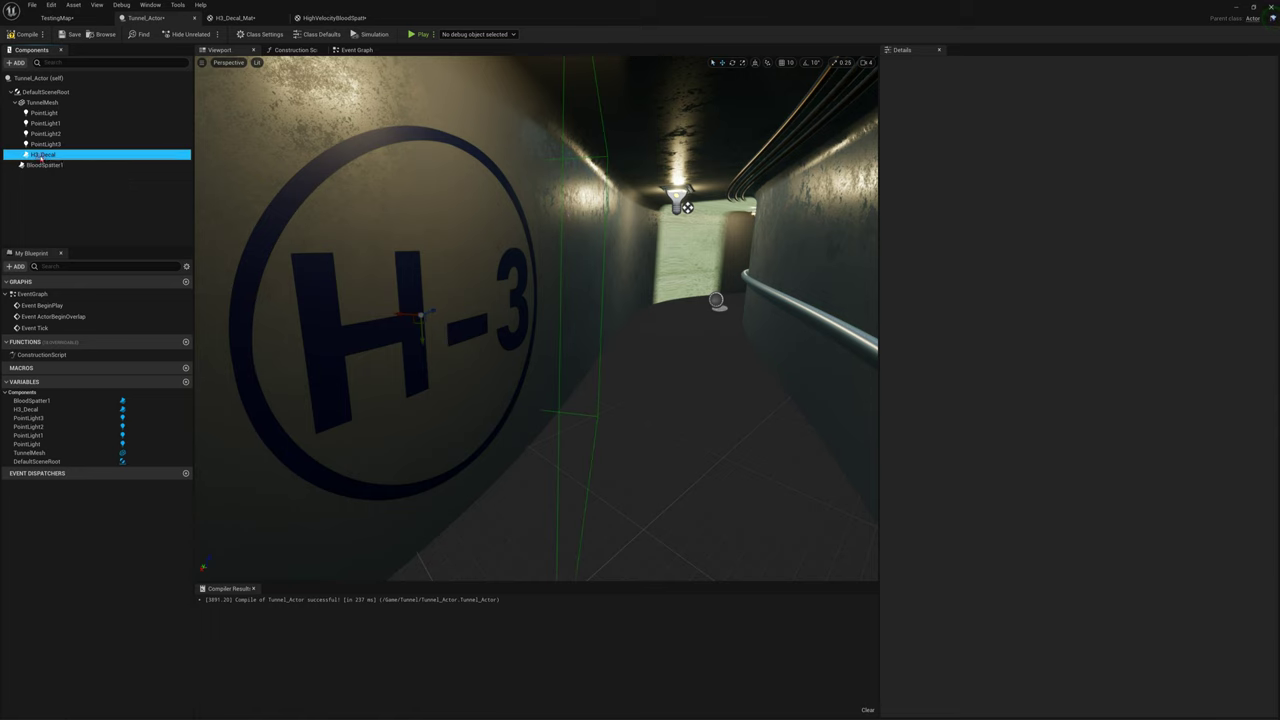
{"action": "left_click_drag", "start_coordinate": [44, 155], "coordinate": [70, 115]}
Step: Assign HighVelocityBloodSpatter_Mat as the decal material of the BloodSpatter1 component
{"action": "left_click", "coordinate": [44, 155]}
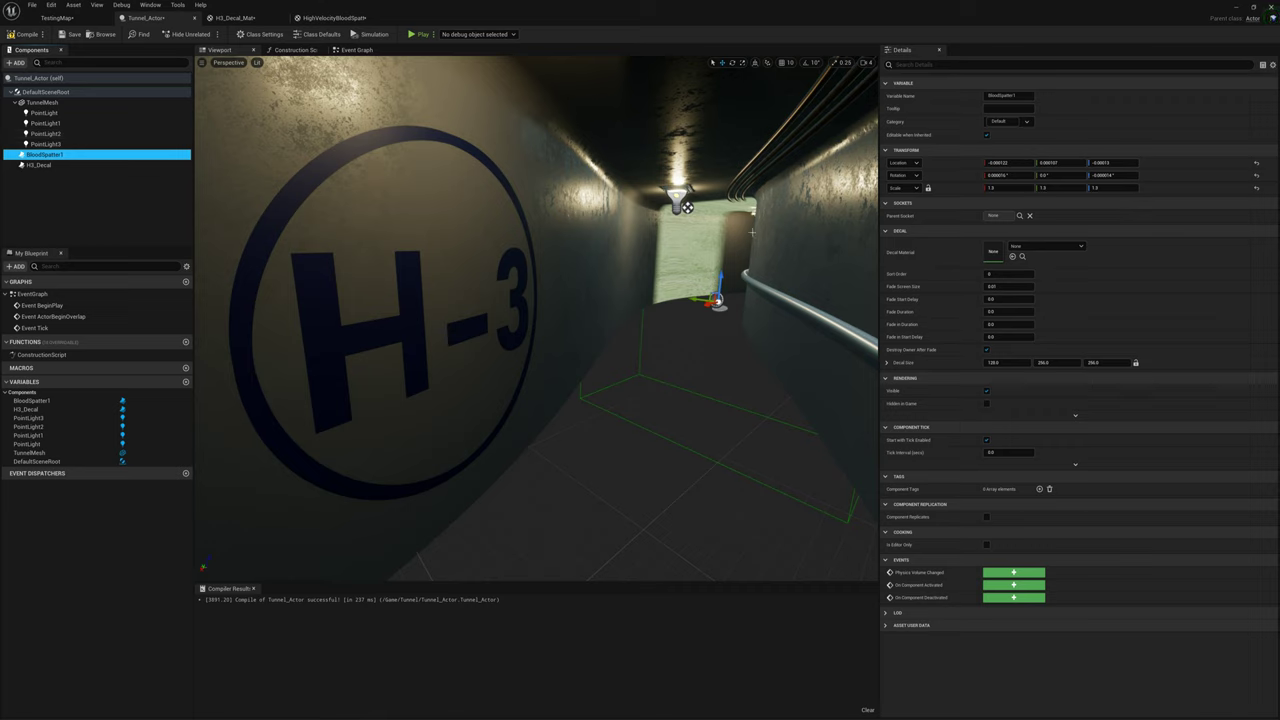
{"action": "left_click", "coordinate": [1028, 250]}
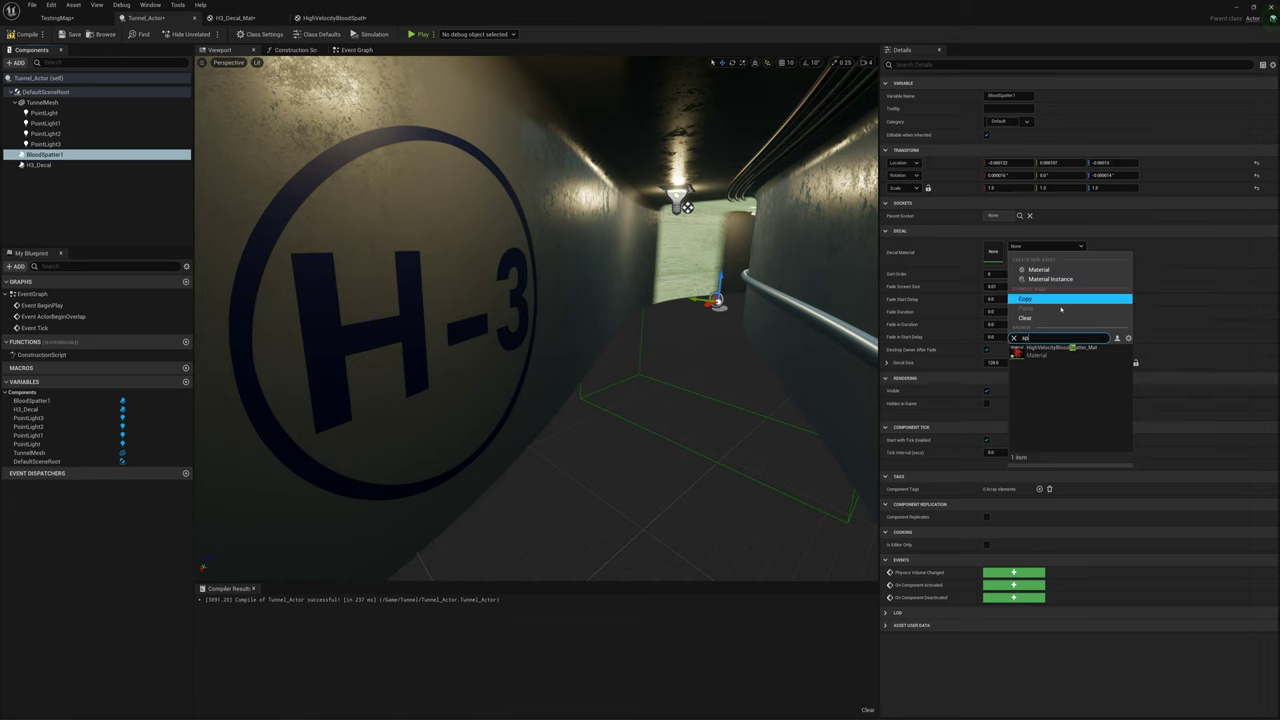
{"action": "left_click", "coordinate": [1055, 352]}
{"action": "left_click", "coordinate": [1054, 350]}
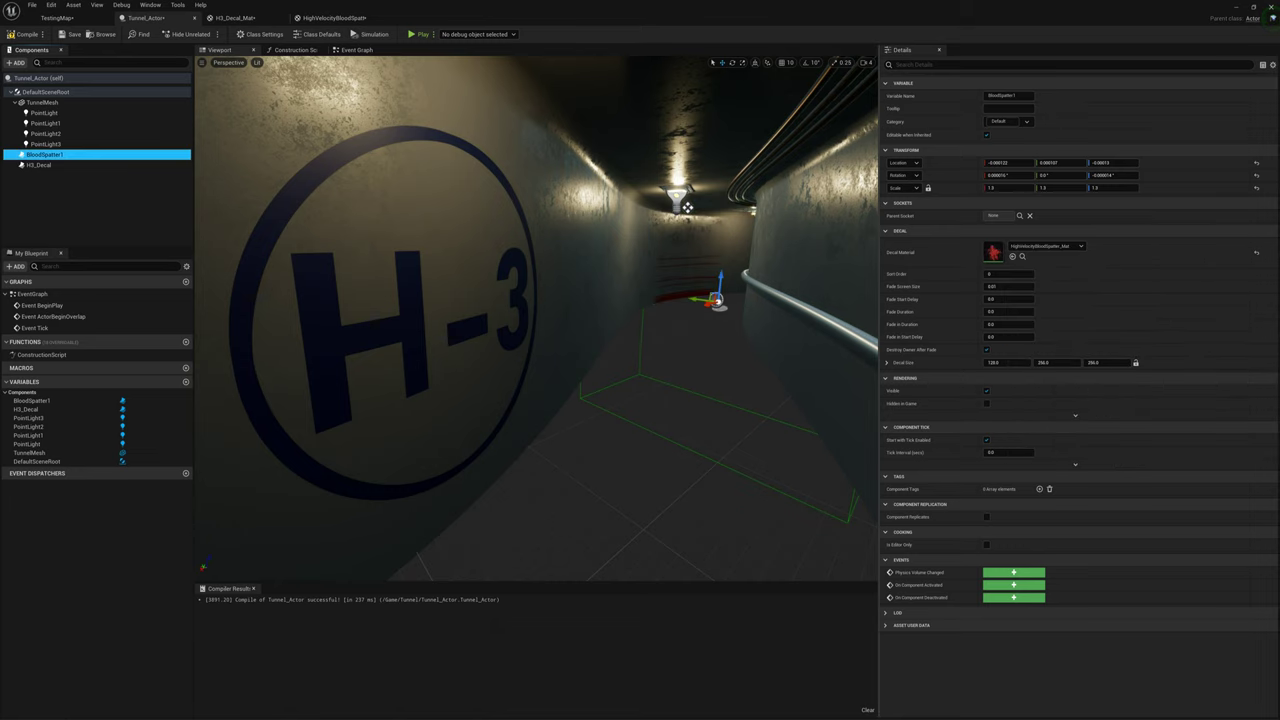
Step: Raise the BloodSpatter1 decal vertically off the tunnel floor to a Z location of about 142
{"action": "key", "text": "w"}
{"action": "mouse_move", "coordinate": [686, 348]}
{"action": "right_mouse_down"}
{"action": "mouse_move", "coordinate": [690, 300]}
{"action": "mouse_move", "coordinate": [686, 348]}
{"action": "right_mouse_up"}
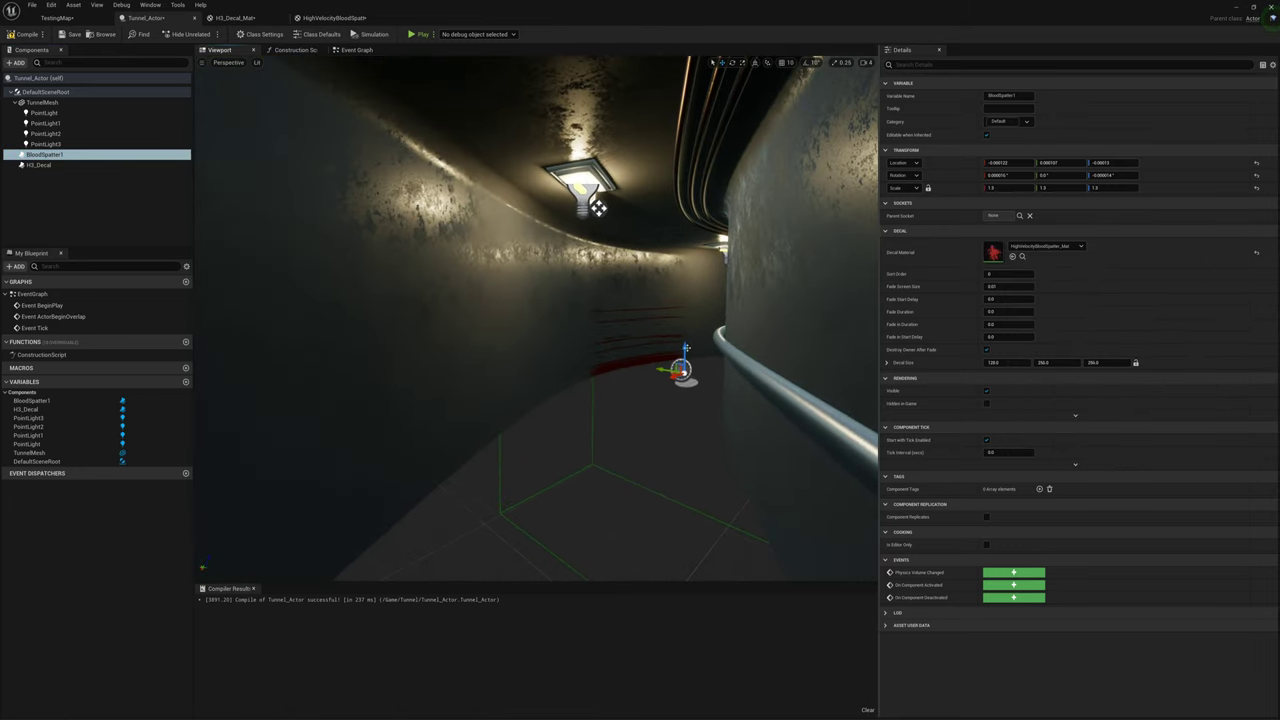
{"action": "left_click_drag", "start_coordinate": [684, 350], "coordinate": [684, 270]}
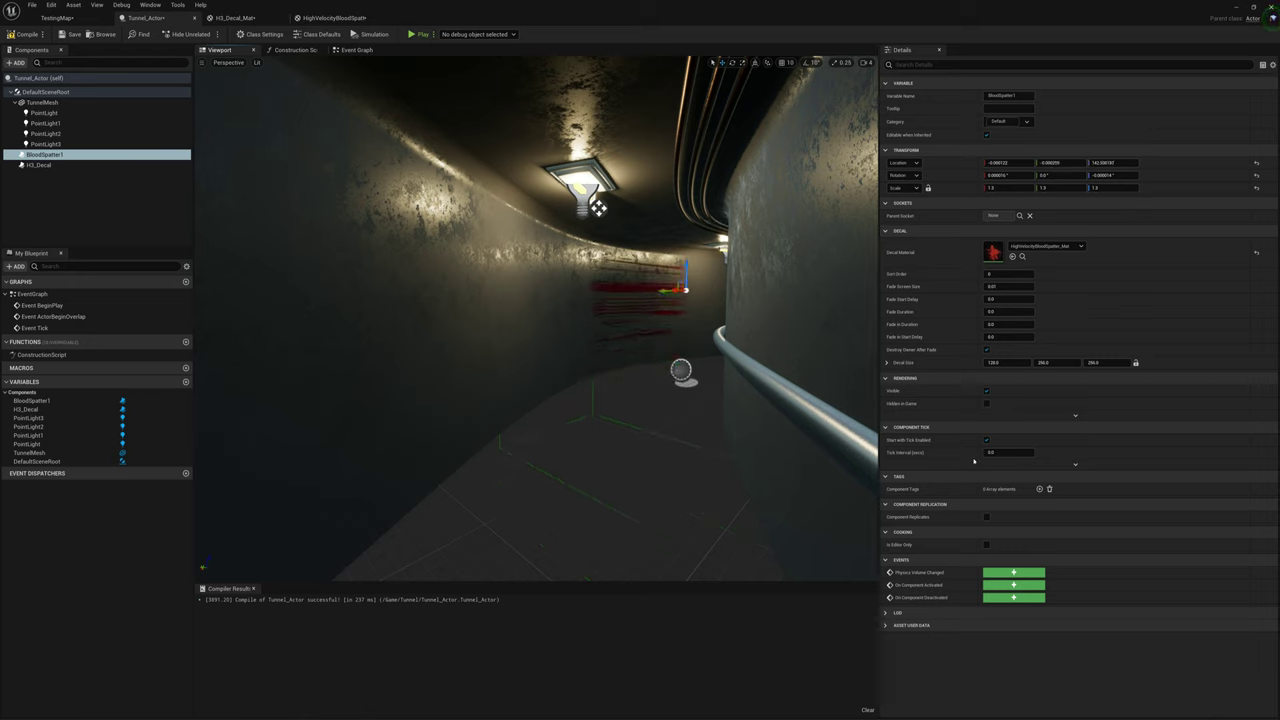
Step: Set the BloodSpatter1 decal size to 64 on all three axes
{"action": "left_click", "coordinate": [1000, 362]}
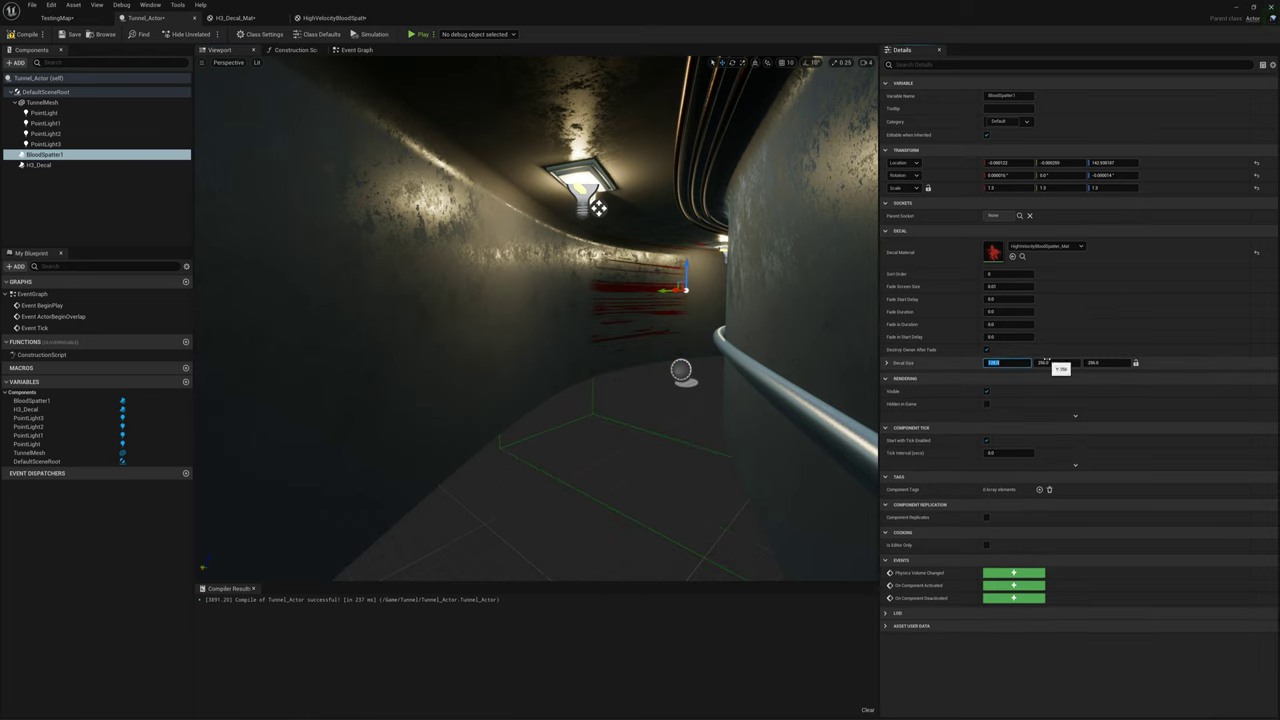
{"action": "type", "text": "64"}
{"action": "key", "text": "Tab"}
{"action": "type", "text": "64"}
{"action": "key", "text": "Tab"}
{"action": "type", "text": "64"}
{"action": "key", "text": "Return"}
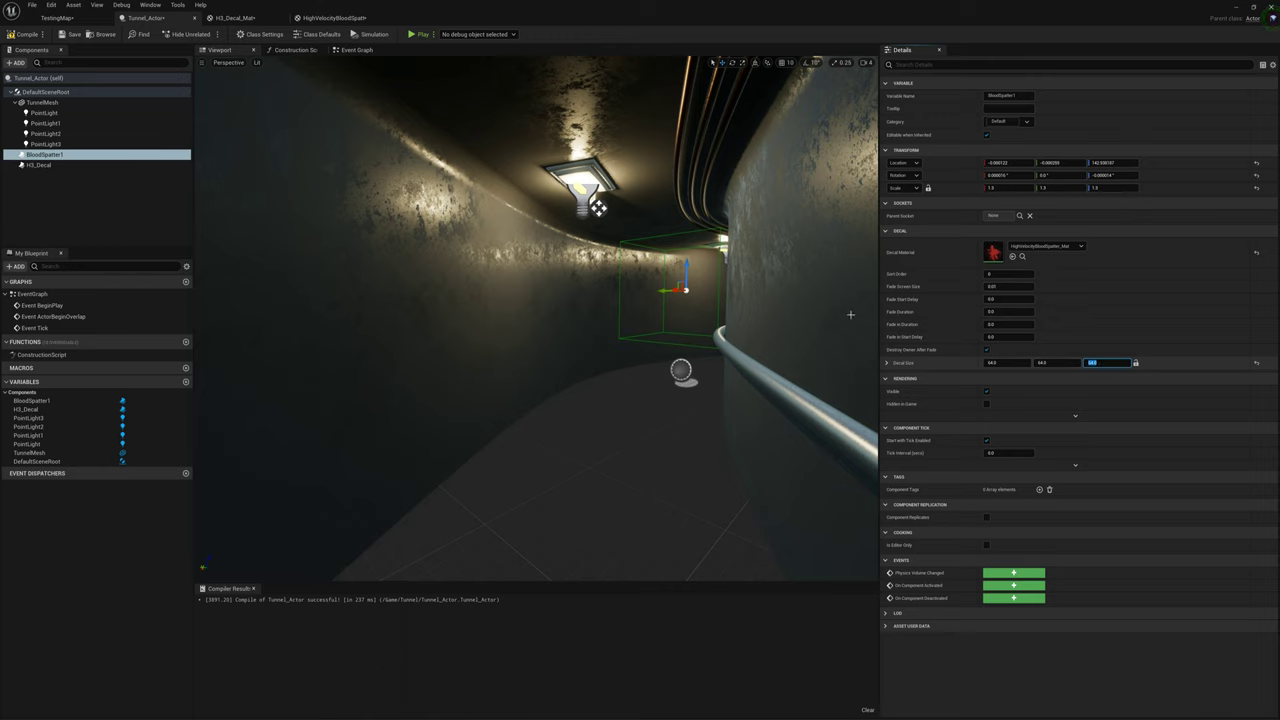
Step: Move the BloodSpatter1 decal along Y to the tunnel wall and set its X rotation to 90°
{"action": "left_click_drag", "start_coordinate": [668, 290], "coordinate": [616, 290]}
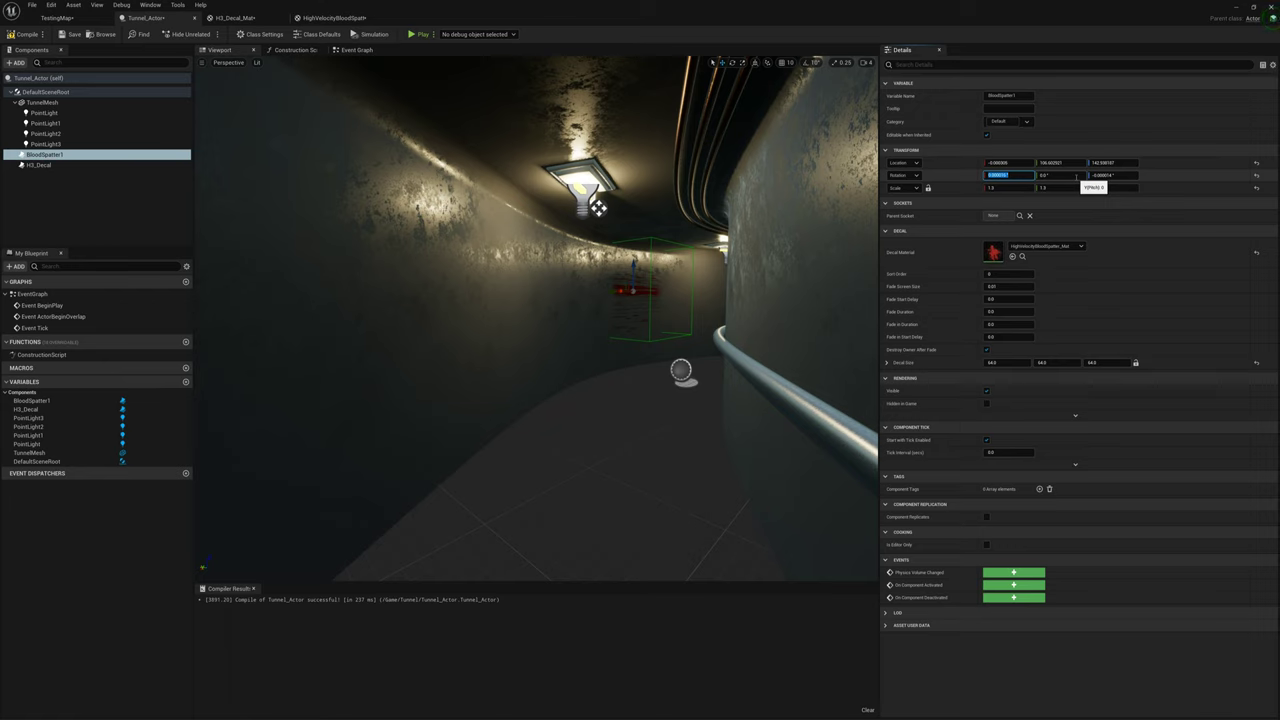
{"action": "type", "text": "90"}
{"action": "key", "text": "Return"}
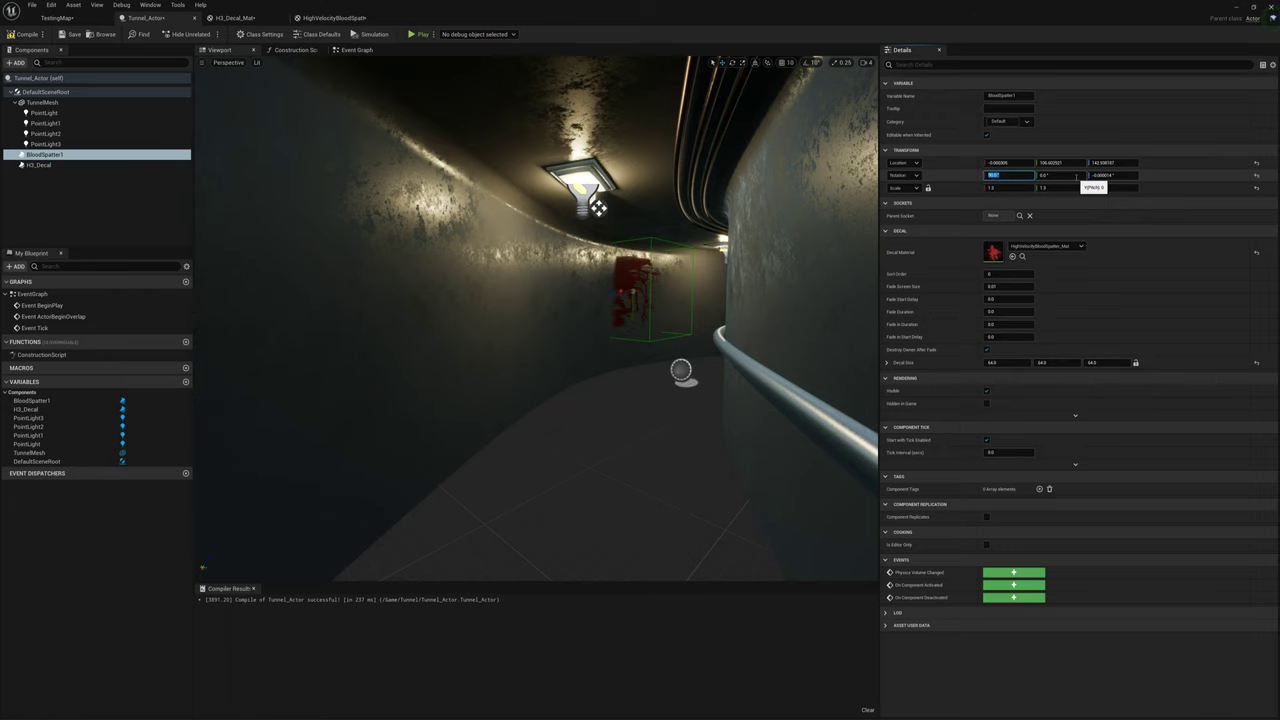
Step: Rotate the BloodSpatter1 decal by about 90° around Z so the spatter projects squarely onto the wall
{"action": "key", "text": "w"}
{"action": "mouse_move", "coordinate": [696, 147]}
{"action": "right_mouse_down"}
{"action": "mouse_move", "coordinate": [690, 125]}
{"action": "mouse_move", "coordinate": [715, 135]}
{"action": "right_mouse_up"}
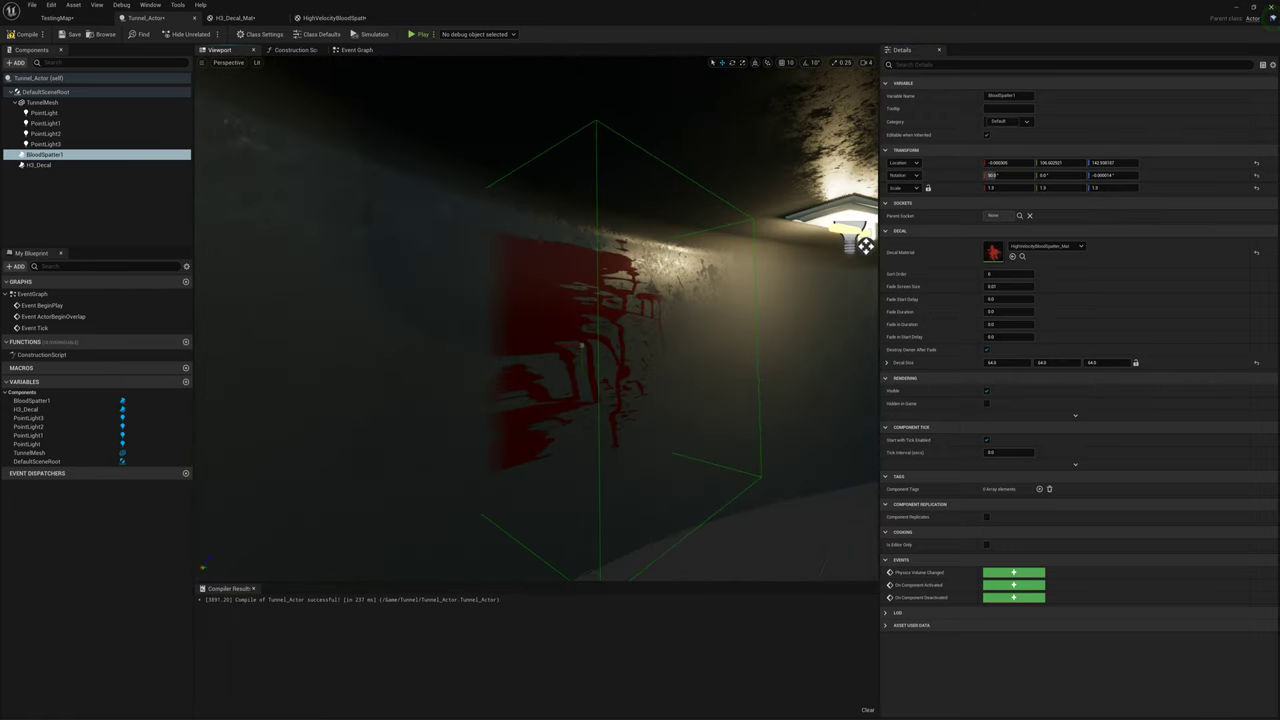
{"action": "key", "text": "e"}
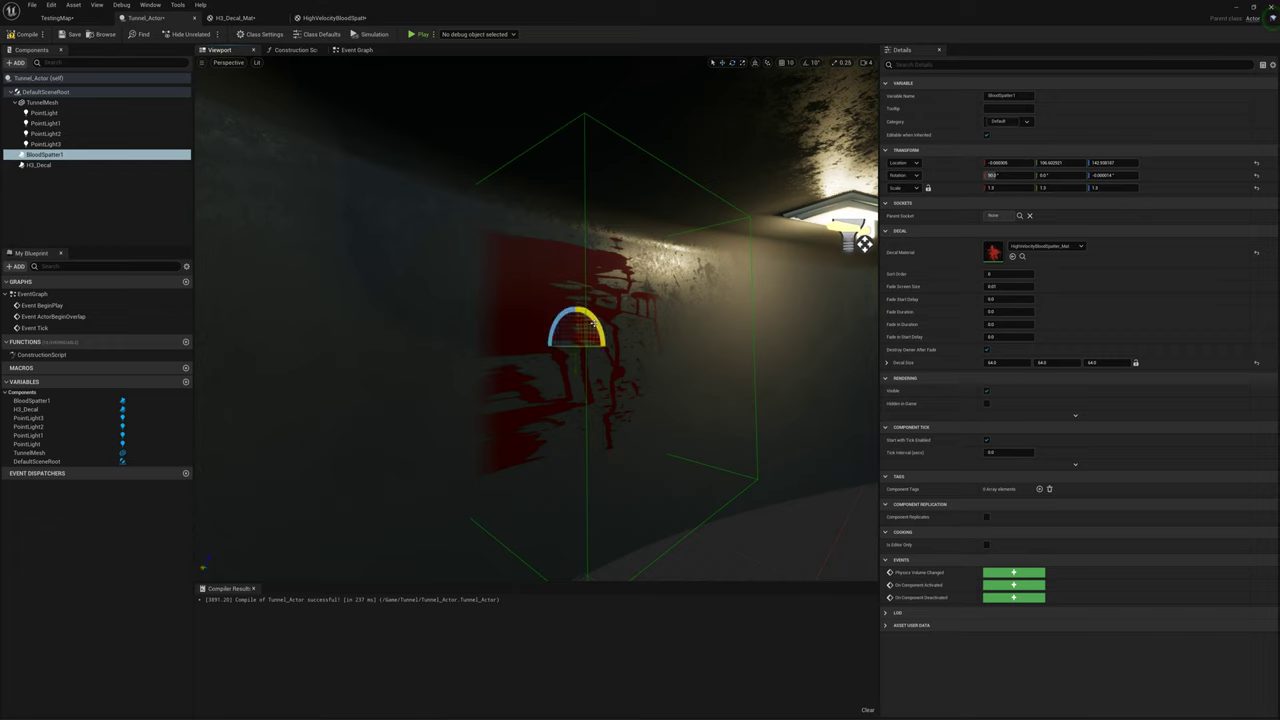
{"action": "left_click_drag", "start_coordinate": [578, 345], "coordinate": [631, 347]}
{"action": "key", "text": "s"}
{"action": "right_click_drag", "start_coordinate": [631, 347], "coordinate": [694, 265]}
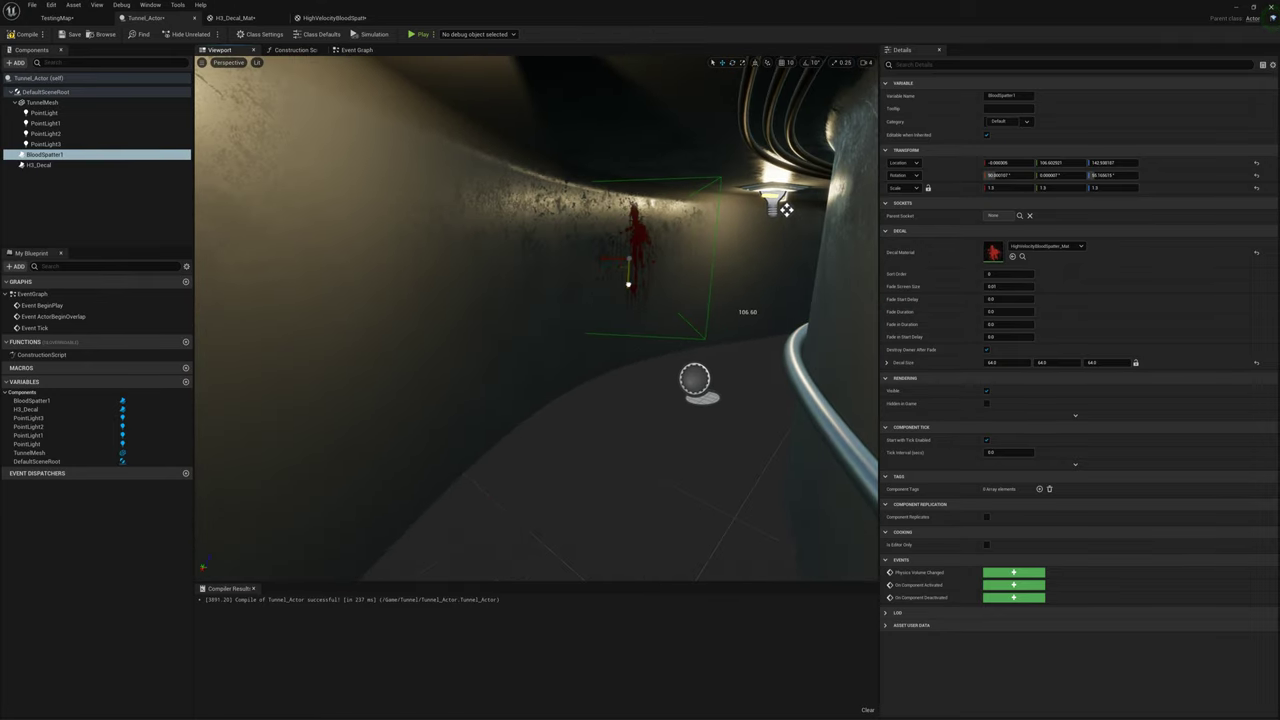
Step: Lower the BloodSpatter1 decal on the wall so it sits closer to the floor
{"action": "left_click_drag", "start_coordinate": [628, 283], "coordinate": [627, 320]}
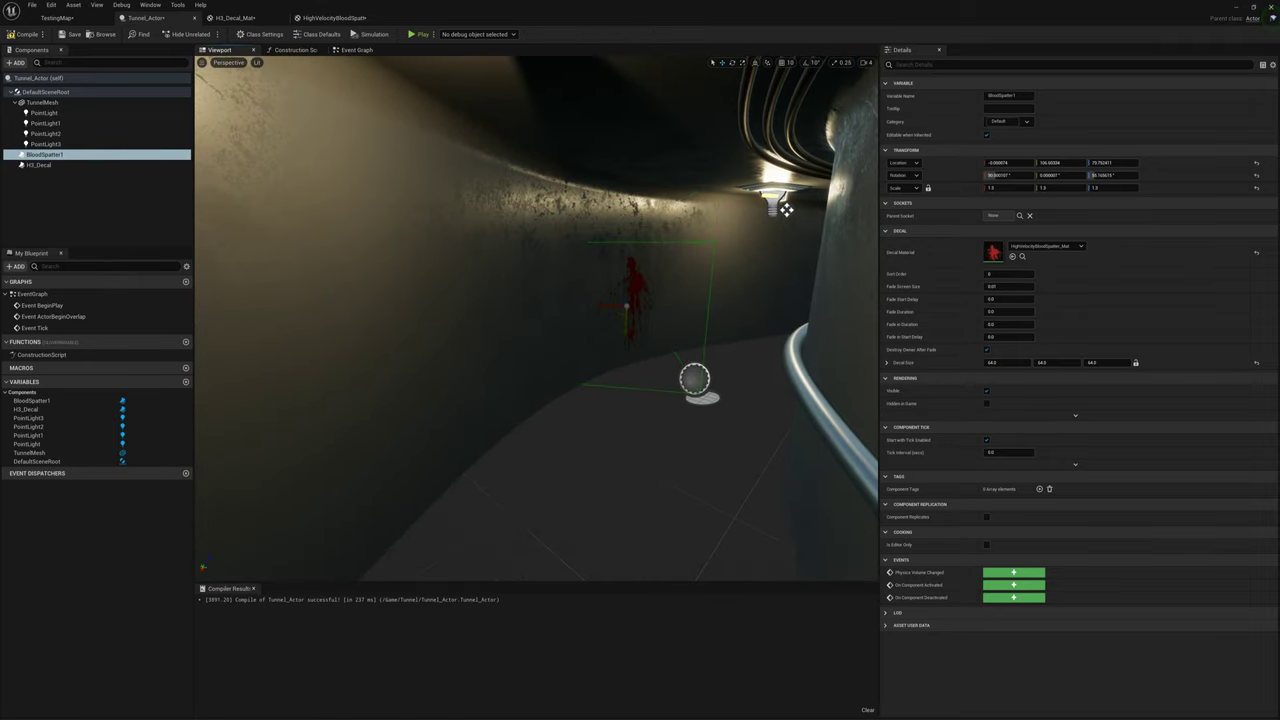
{"action": "key", "text": "s"}
{"action": "mouse_move", "coordinate": [627, 320]}
{"action": "right_mouse_down"}
{"action": "mouse_move", "coordinate": [603, 385]}
{"action": "mouse_move", "coordinate": [635, 398]}
{"action": "mouse_move", "coordinate": [632, 336]}
{"action": "right_mouse_up"}
{"action": "key", "text": "w"}
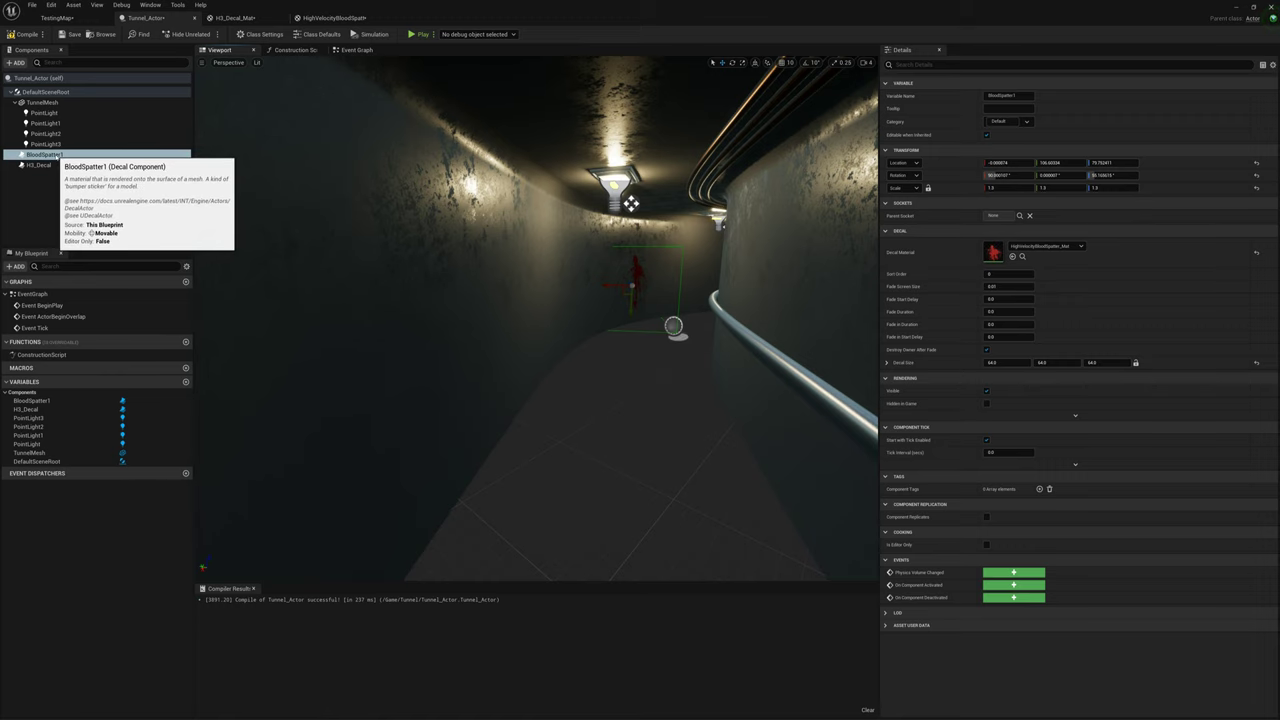
Step: Duplicate the BloodSpatter1 decal and position the copy on the opposite wall, around the handrail
{"action": "key", "text": "ctrl+d"}
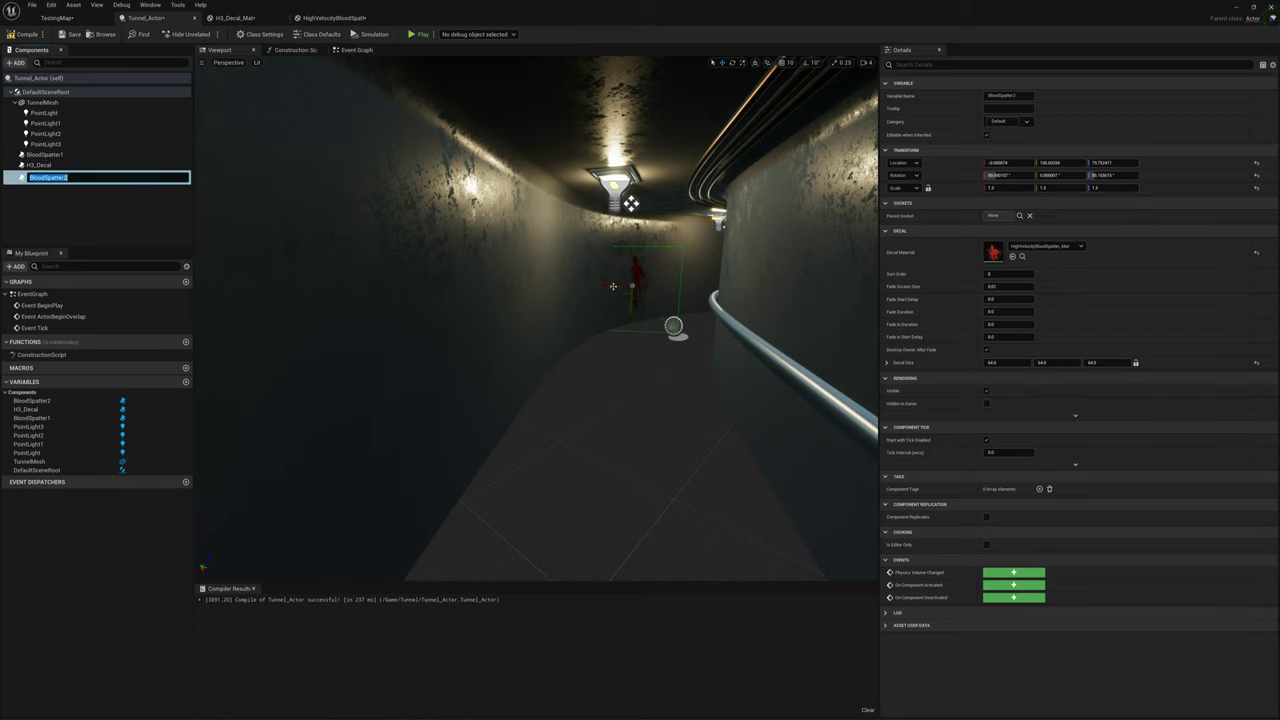
{"action": "key", "text": "Return"}
{"action": "right_click_drag", "start_coordinate": [666, 284], "coordinate": [719, 271]}
{"action": "key", "text": "w"}
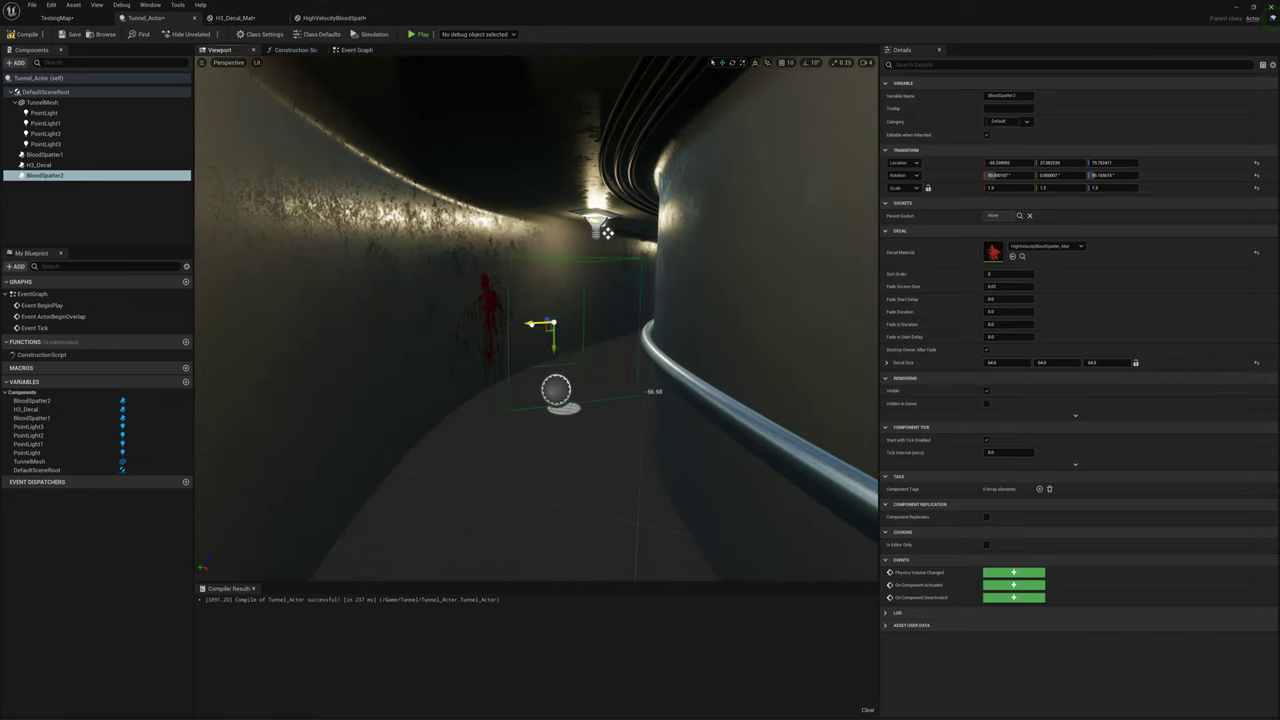
{"action": "left_click_drag", "start_coordinate": [538, 324], "coordinate": [597, 313]}
{"action": "left_click_drag", "start_coordinate": [865, 399], "coordinate": [811, 320]}
{"action": "right_click_drag", "start_coordinate": [753, 351], "coordinate": [970, 350]}
{"action": "right_click_drag", "start_coordinate": [830, 318], "coordinate": [656, 311]}
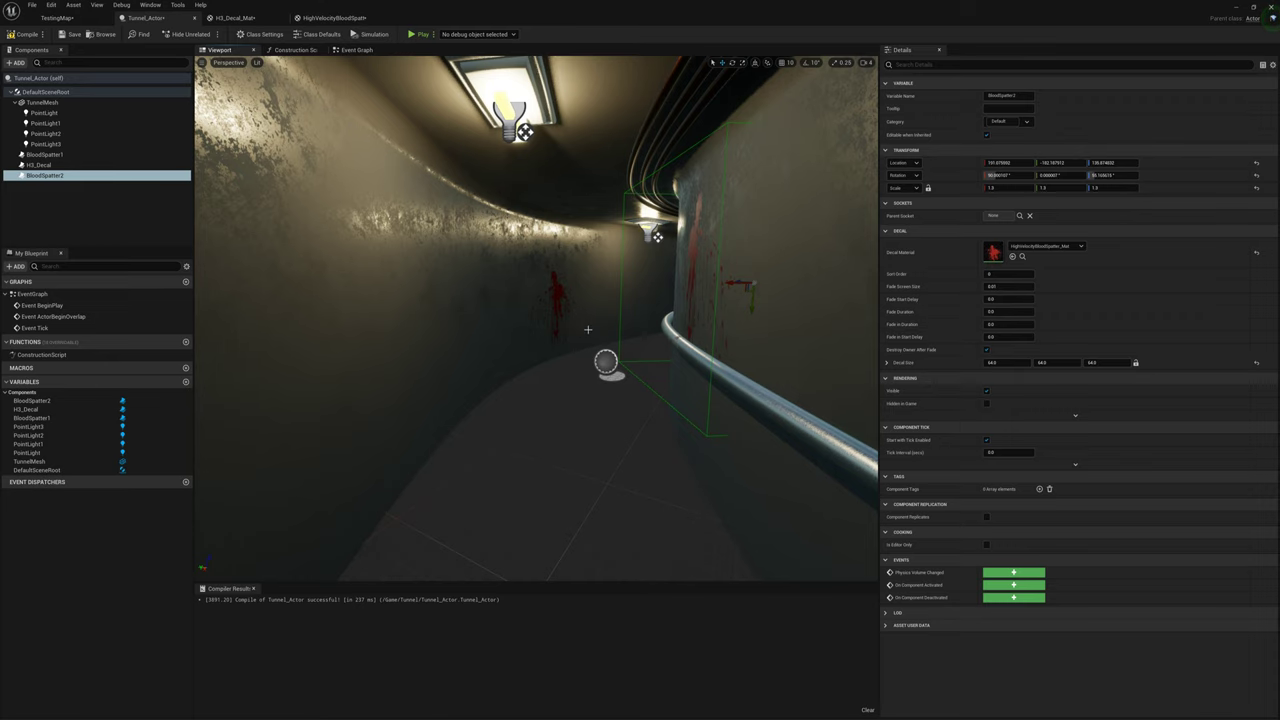
Step: Add a Decal component under DefaultSceneRoot and name it Graffiti1
{"action": "right_click_drag", "start_coordinate": [461, 267], "coordinate": [318, 99]}
{"action": "key", "text": "s"}
{"action": "key", "text": "w"}
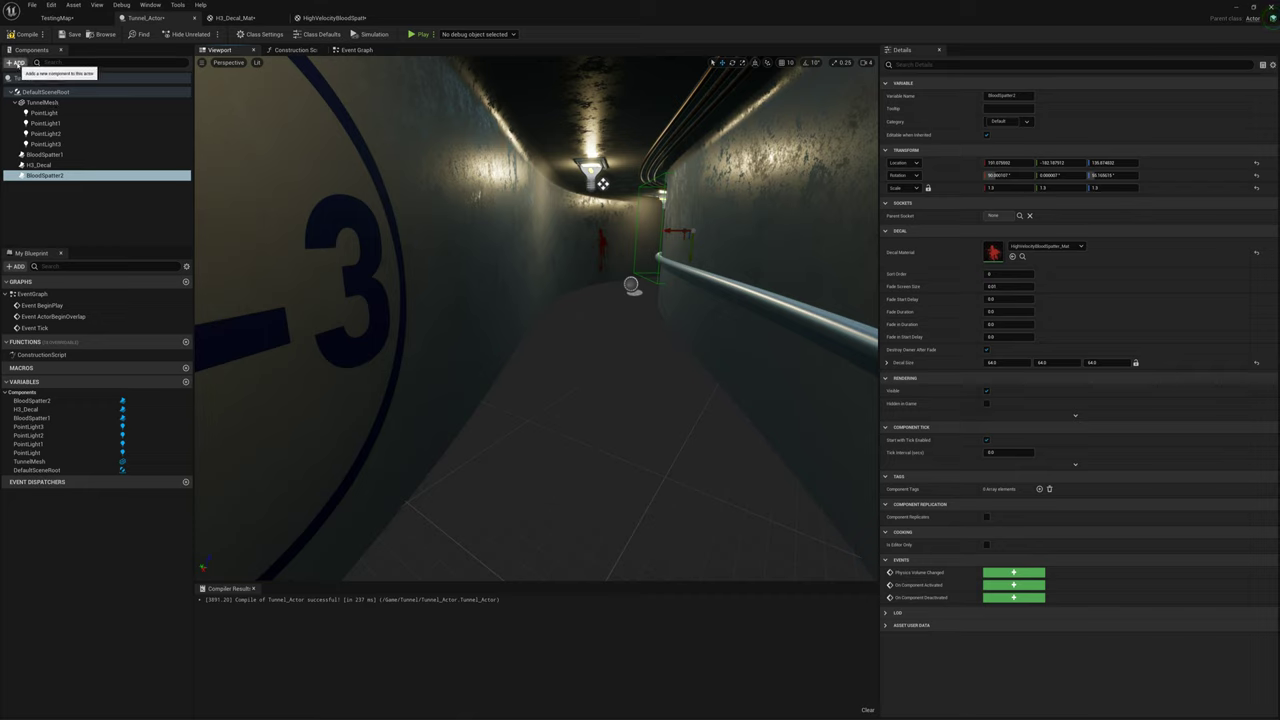
{"action": "left_click", "coordinate": [36, 92]}
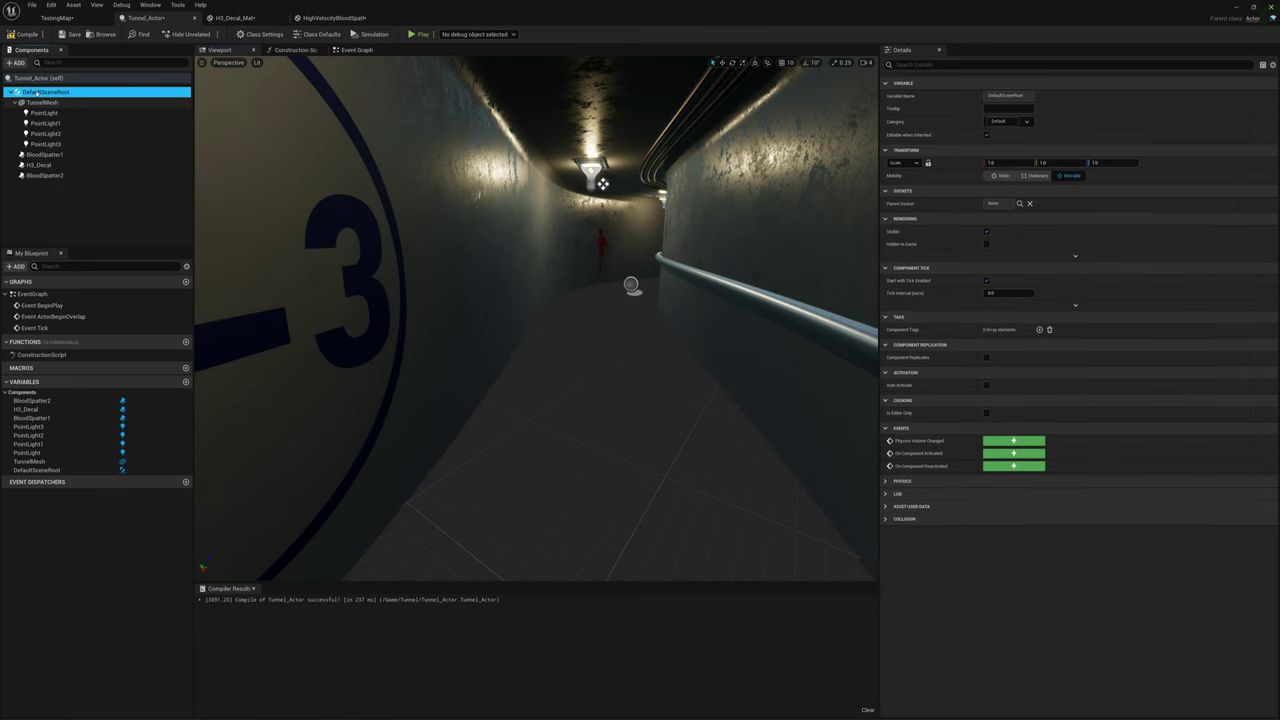
{"action": "left_click", "coordinate": [15, 62]}
{"action": "type", "text": "de"}
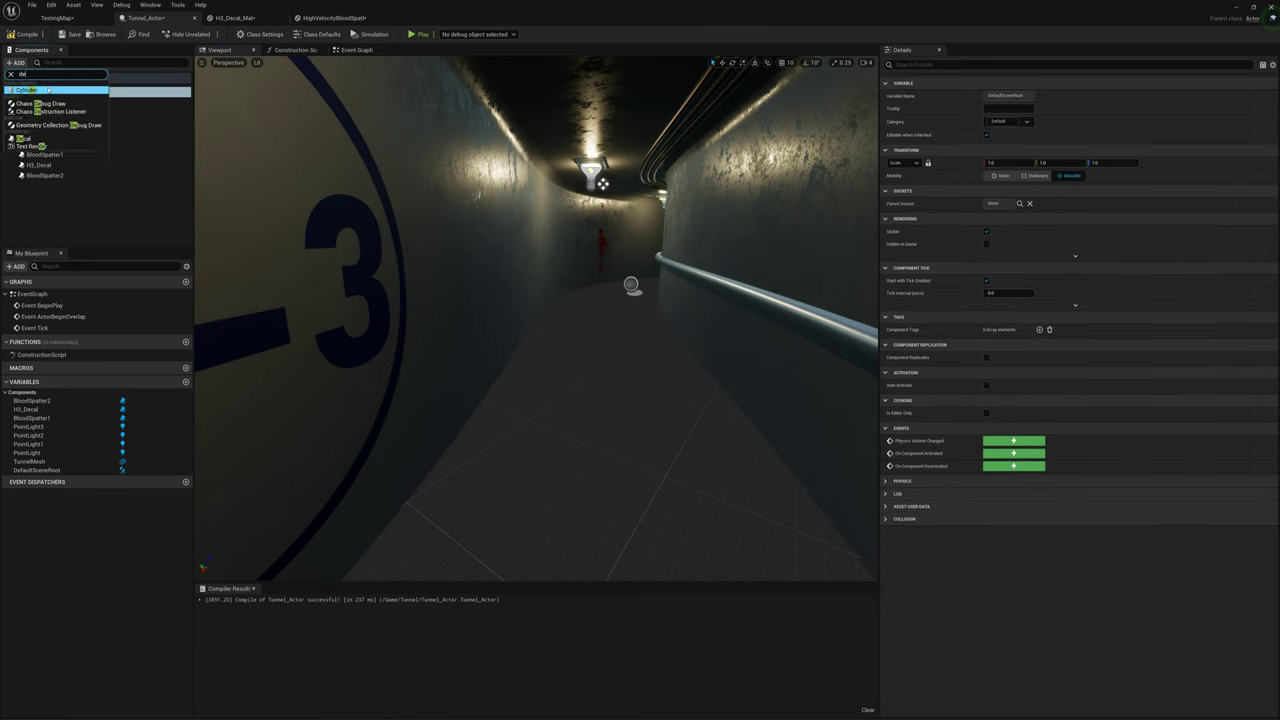
{"action": "type", "text": "ca"}
{"action": "left_click", "coordinate": [30, 90]}
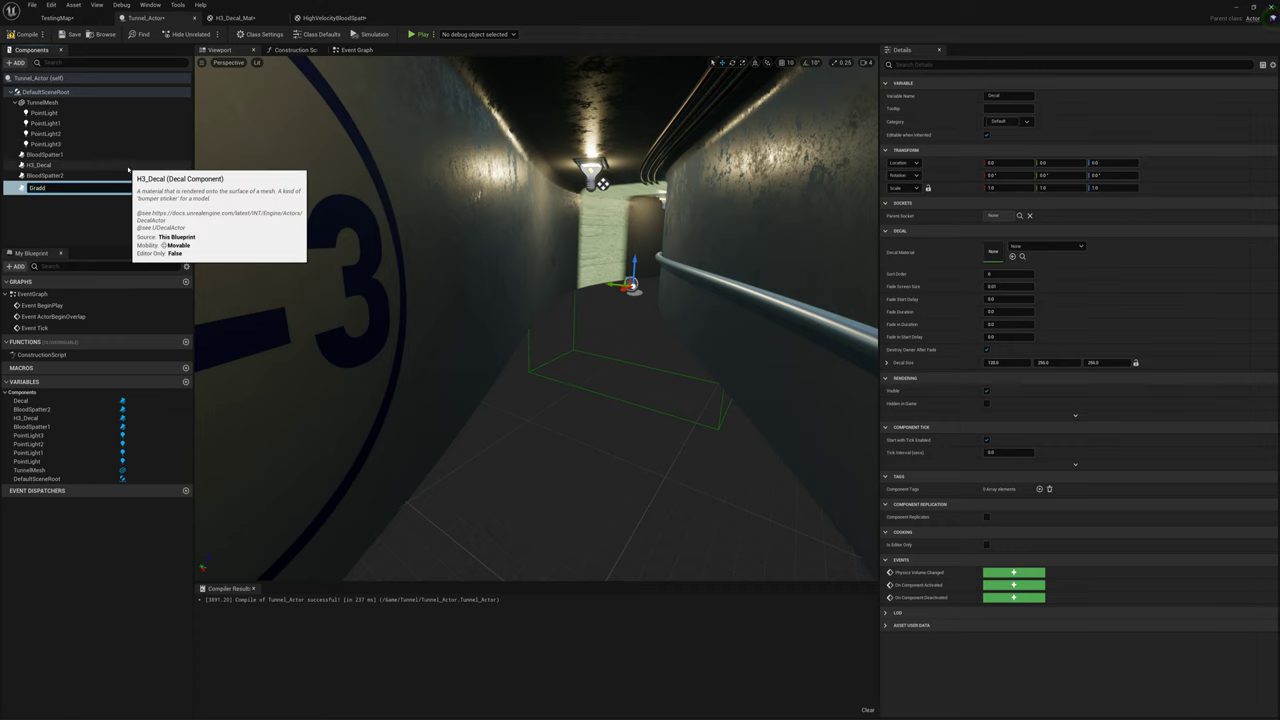
{"action": "key", "text": "Return"}
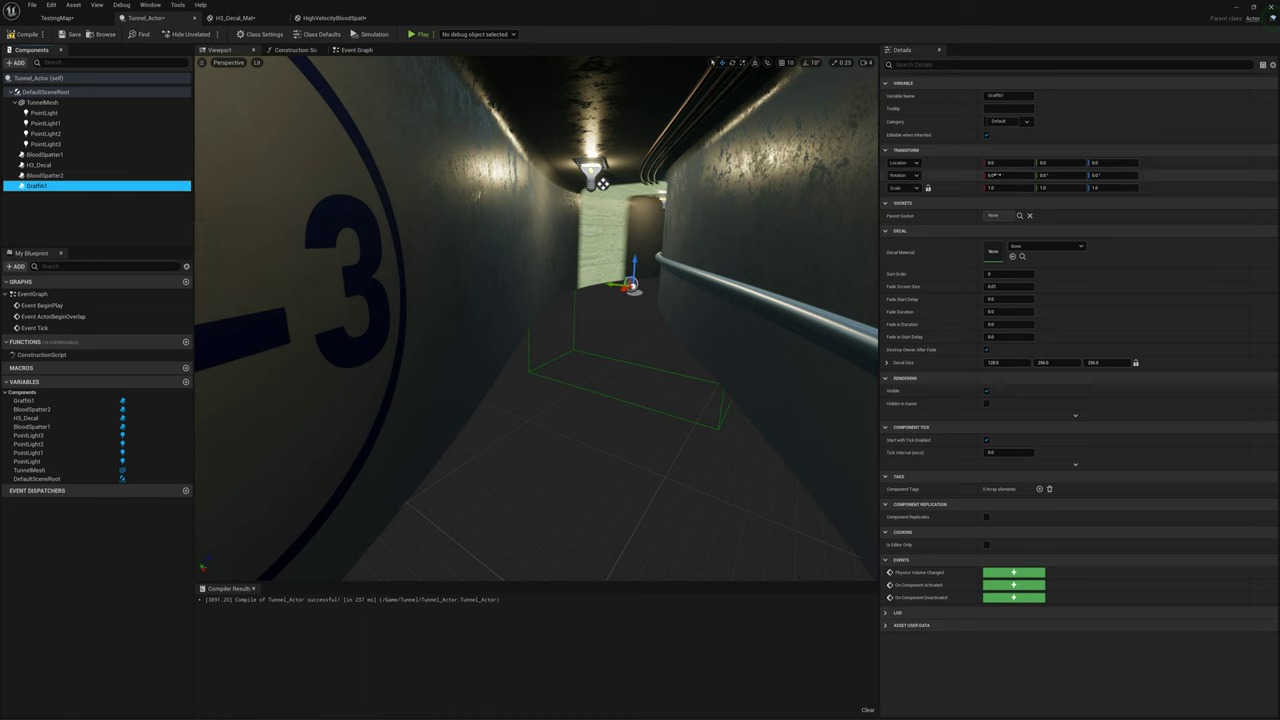
Step: Create a material from the ToxicGraffiti texture in the Decals folder of TestingMap and open its graph
{"action": "left_click", "coordinate": [60, 18]}
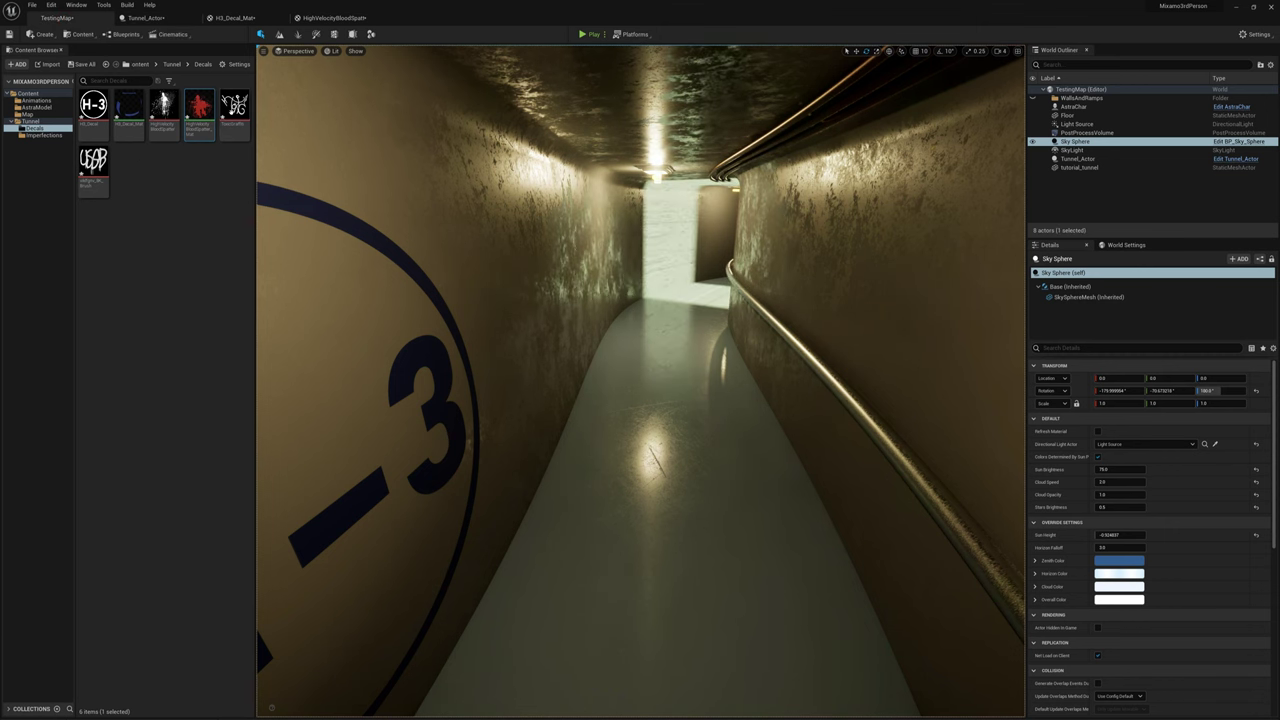
{"action": "mouse_move", "coordinate": [232, 108]}
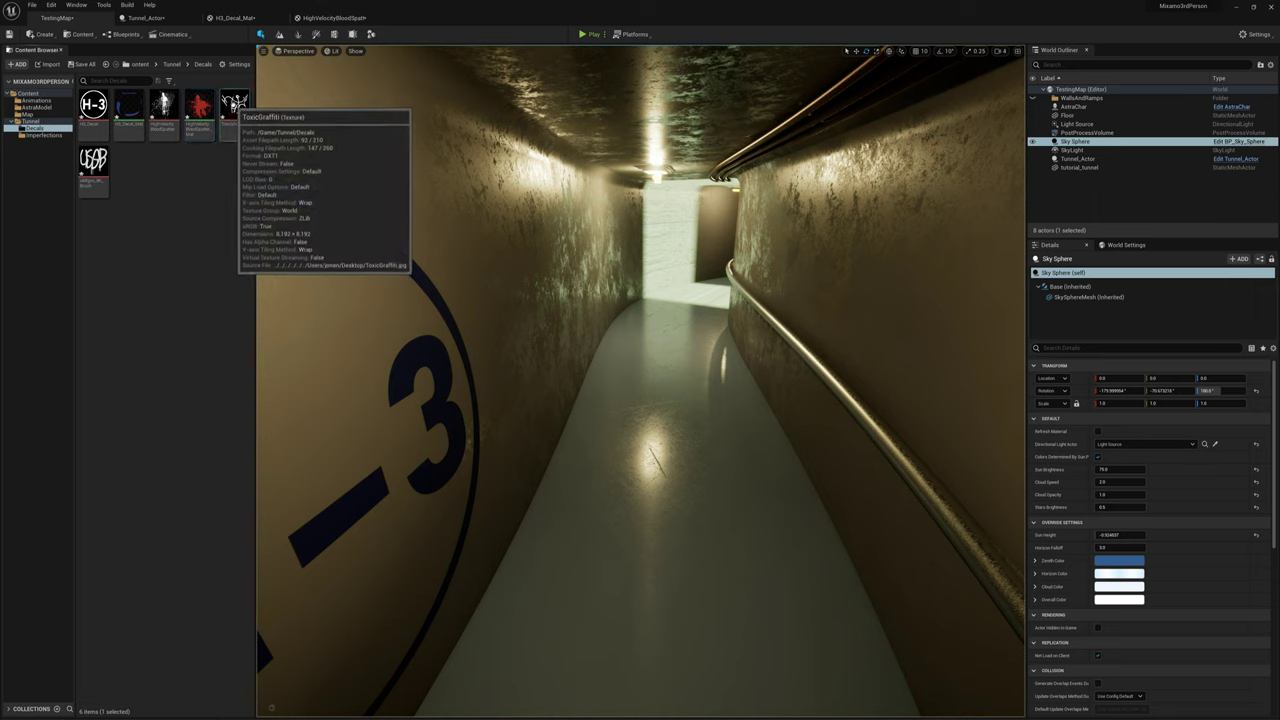
{"action": "right_click", "coordinate": [233, 108]}
{"action": "left_click", "coordinate": [270, 121]}
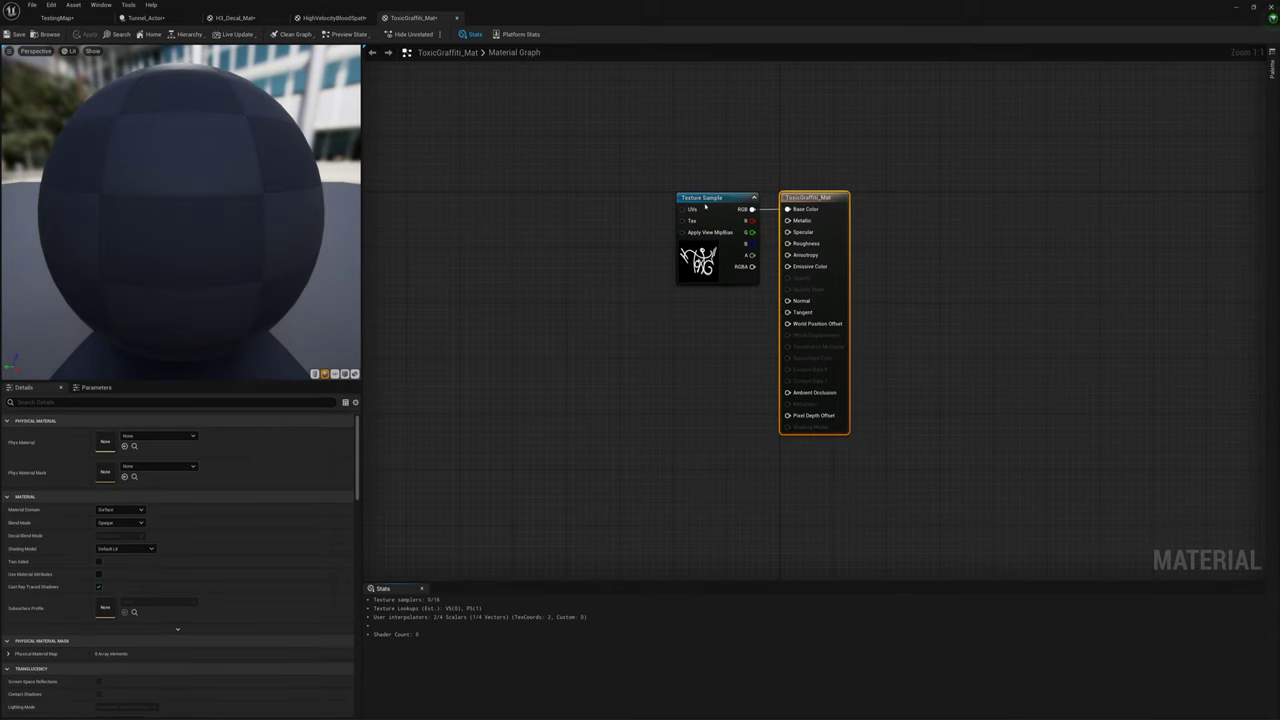
Step: Spread the Texture Sample and ToxicGraffiti_Mat result nodes apart to make room between them
{"action": "left_click_drag", "start_coordinate": [704, 200], "coordinate": [557, 184]}
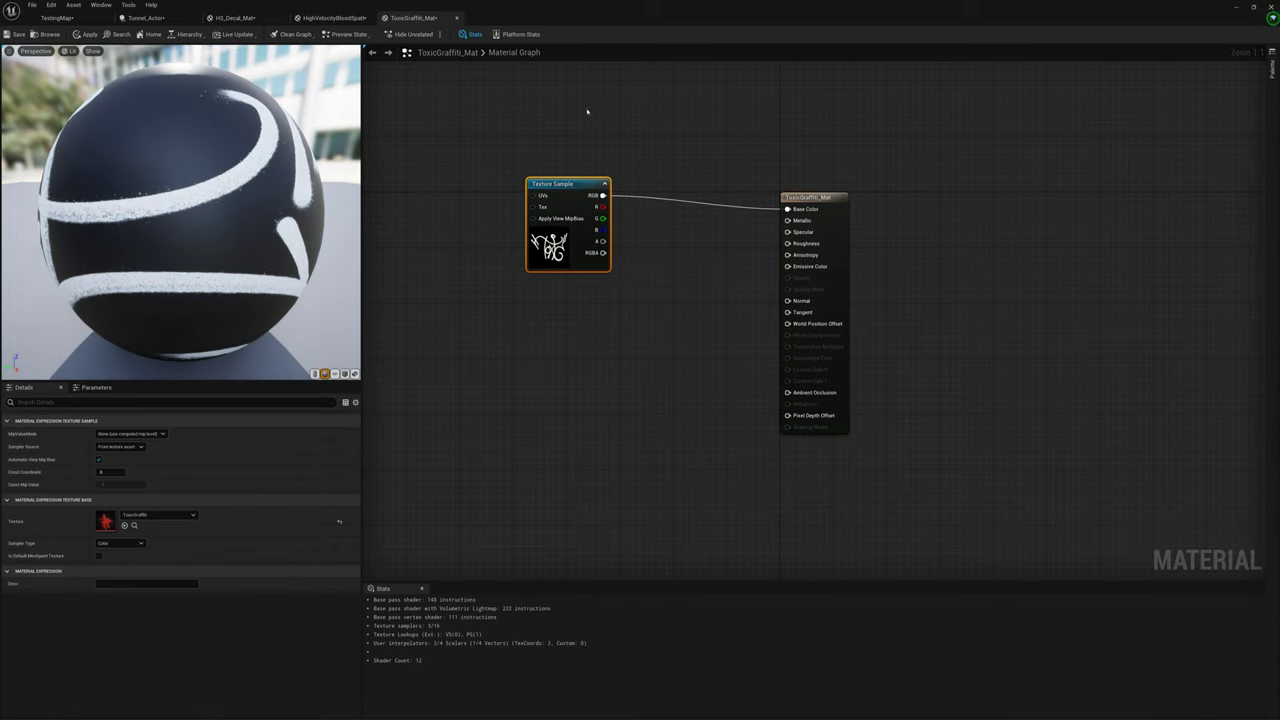
{"action": "left_click_drag", "start_coordinate": [822, 197], "coordinate": [902, 190]}
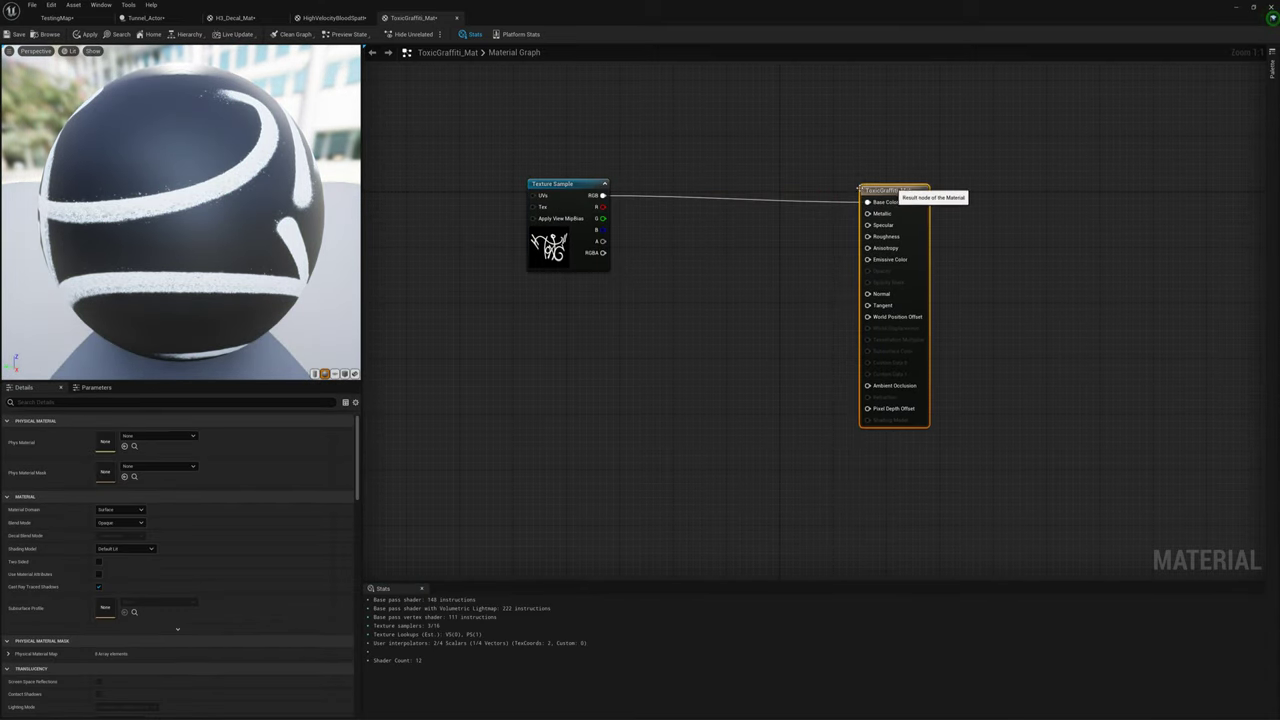
{"action": "left_click_drag", "start_coordinate": [603, 218], "coordinate": [765, 280]}
{"action": "left_click", "coordinate": [884, 188]}
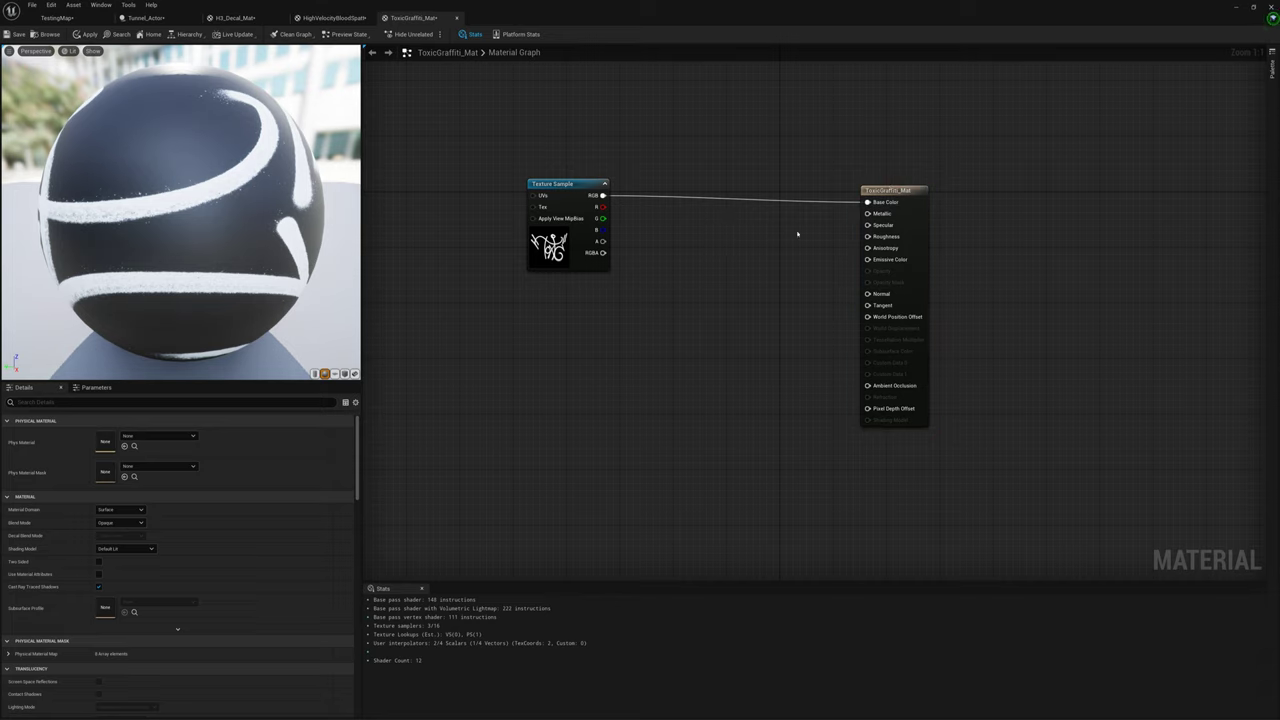
Step: Set ToxicGraffiti_Mat's material domain to Deferred Decal and its blend mode to Translucent
{"action": "left_click", "coordinate": [913, 190]}
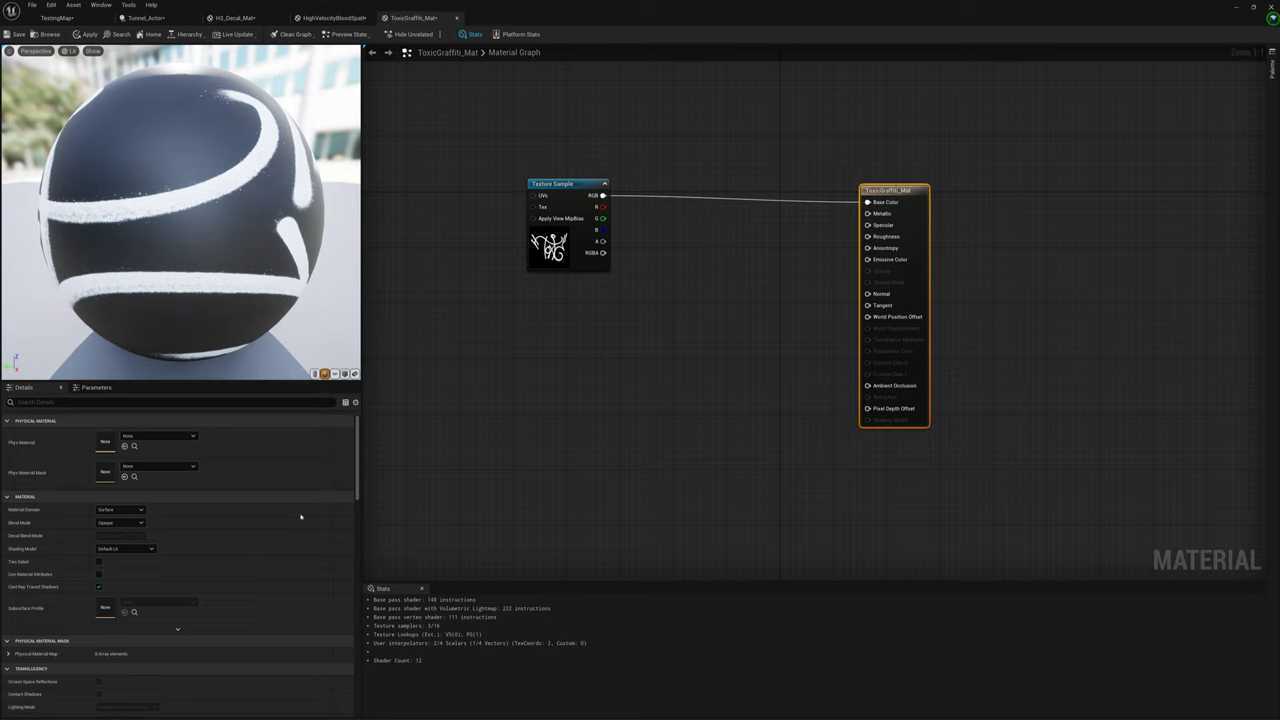
{"action": "left_click", "coordinate": [120, 510]}
{"action": "left_click", "coordinate": [120, 526]}
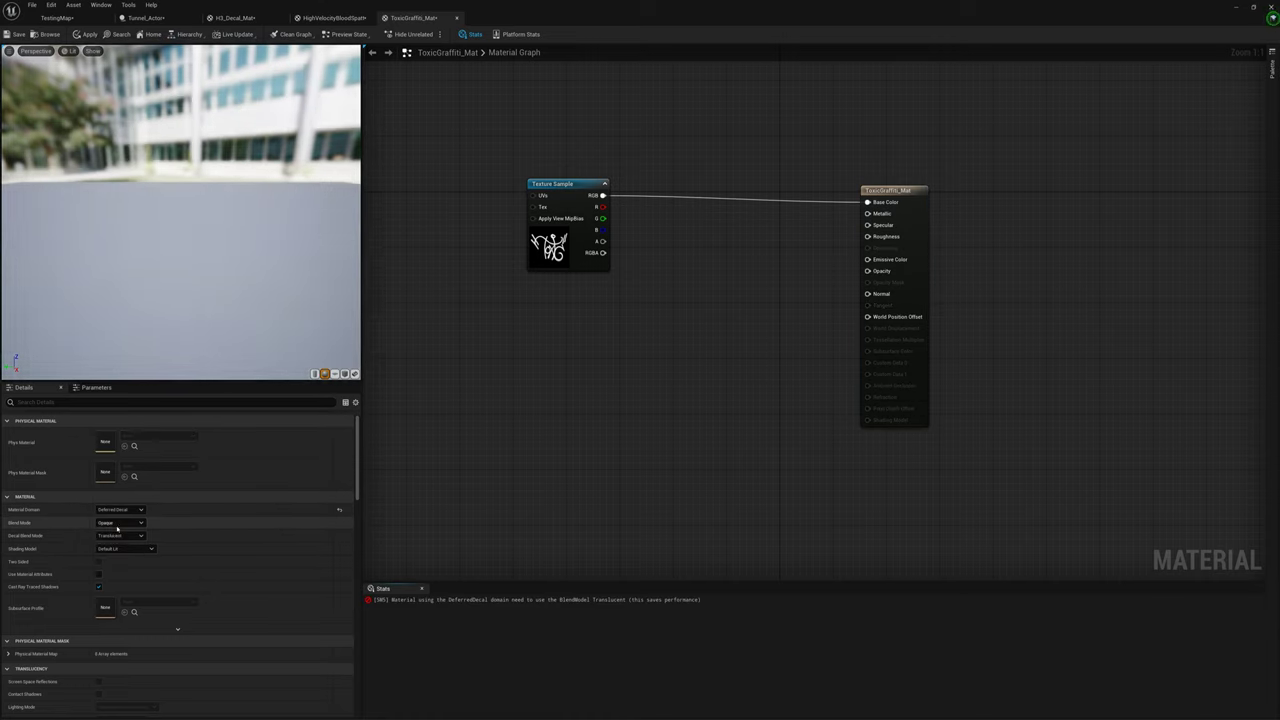
{"action": "left_click", "coordinate": [118, 522]}
{"action": "left_click", "coordinate": [110, 547]}
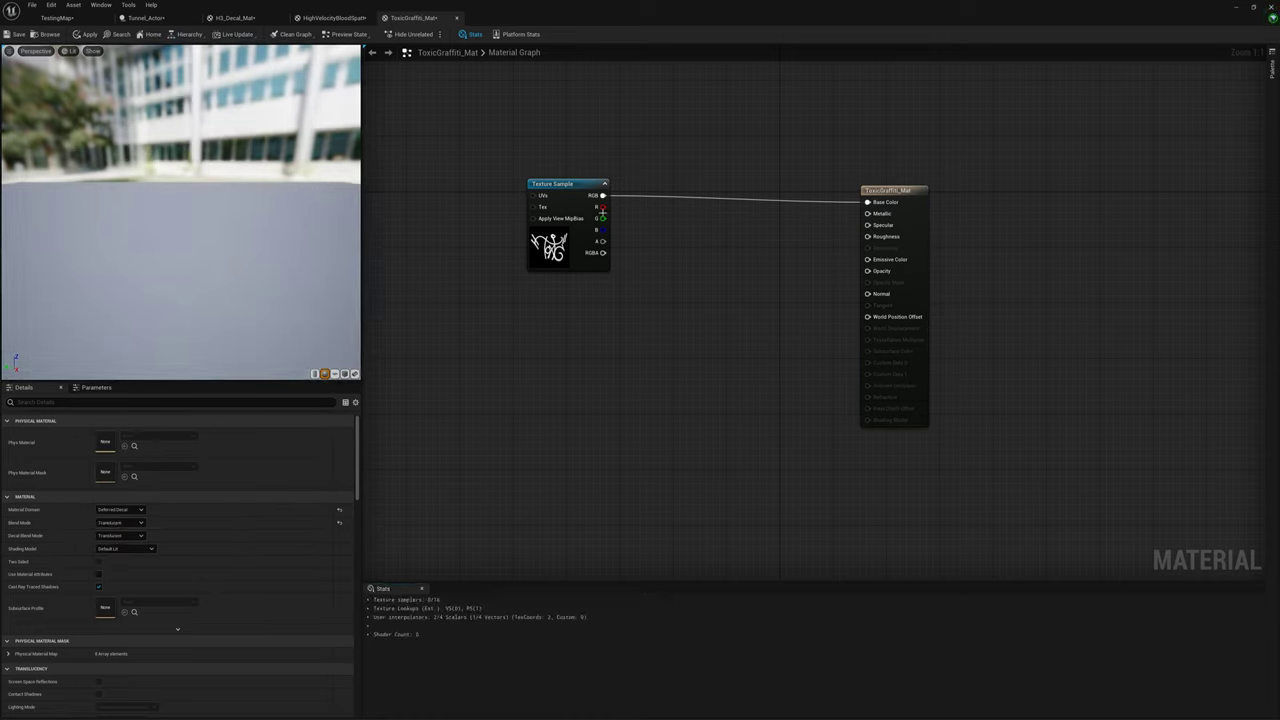
Step: Connect the graffiti texture's RGB output to Opacity and insert a Multiply node between RGB and Base Color
{"action": "left_click_drag", "start_coordinate": [597, 207], "coordinate": [867, 271]}
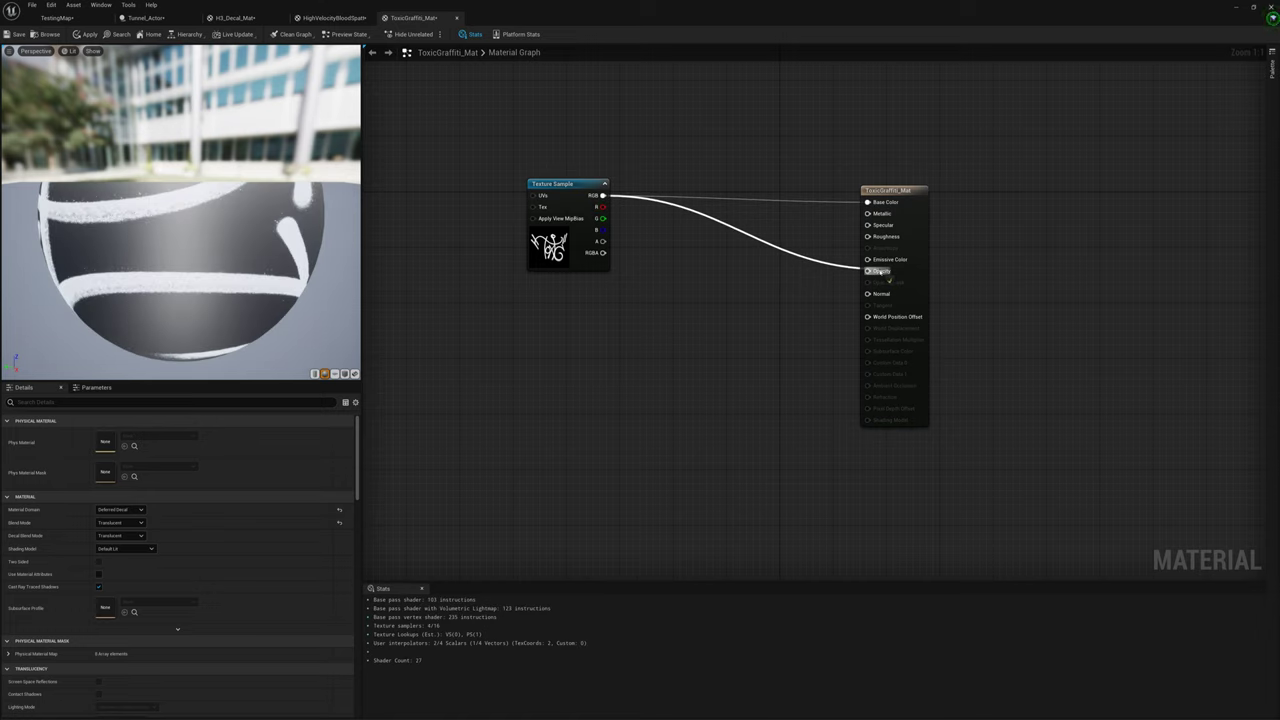
{"action": "left_click_drag", "start_coordinate": [604, 196], "coordinate": [869, 203]}
{"action": "type", "text": "mul"}
{"action": "key", "text": "Return"}
{"action": "left_click_drag", "start_coordinate": [705, 179], "coordinate": [788, 163]}
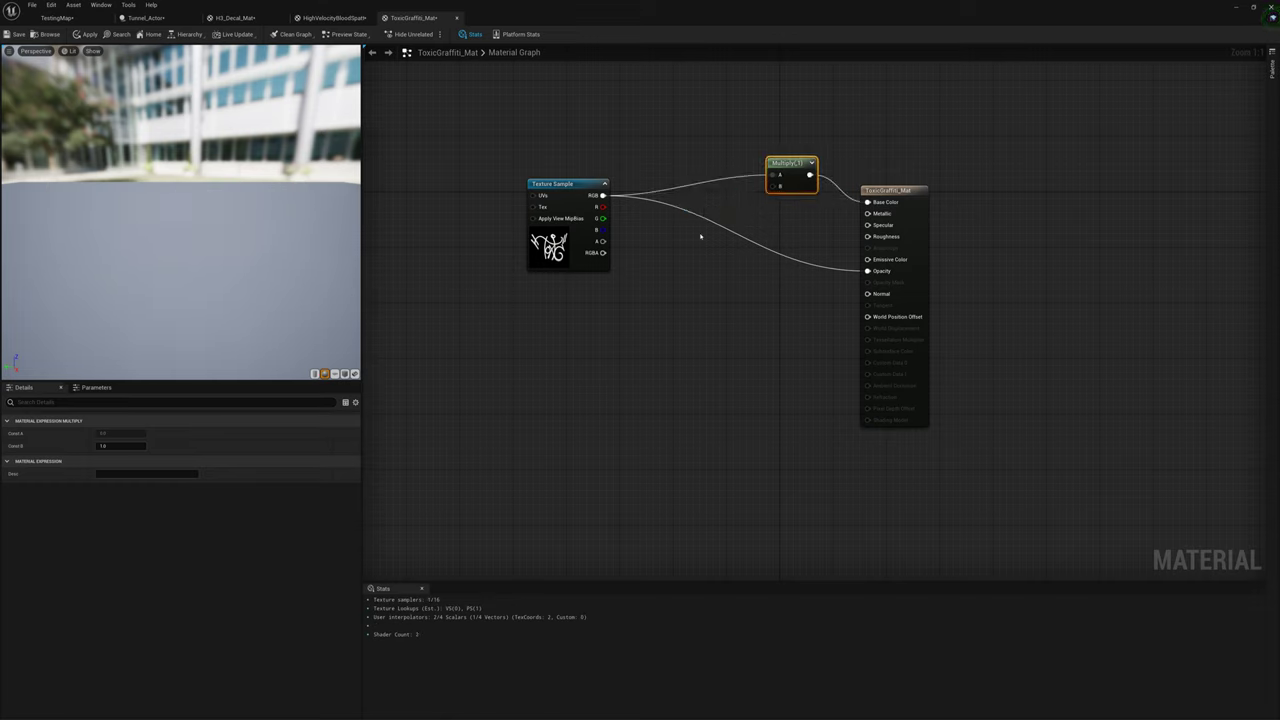
Step: Add a black three-component constant, connect it to the Multiply node's B input, and apply the material changes
{"action": "left_click", "coordinate": [667, 270]}
{"action": "left_click_drag", "start_coordinate": [717, 286], "coordinate": [780, 186]}
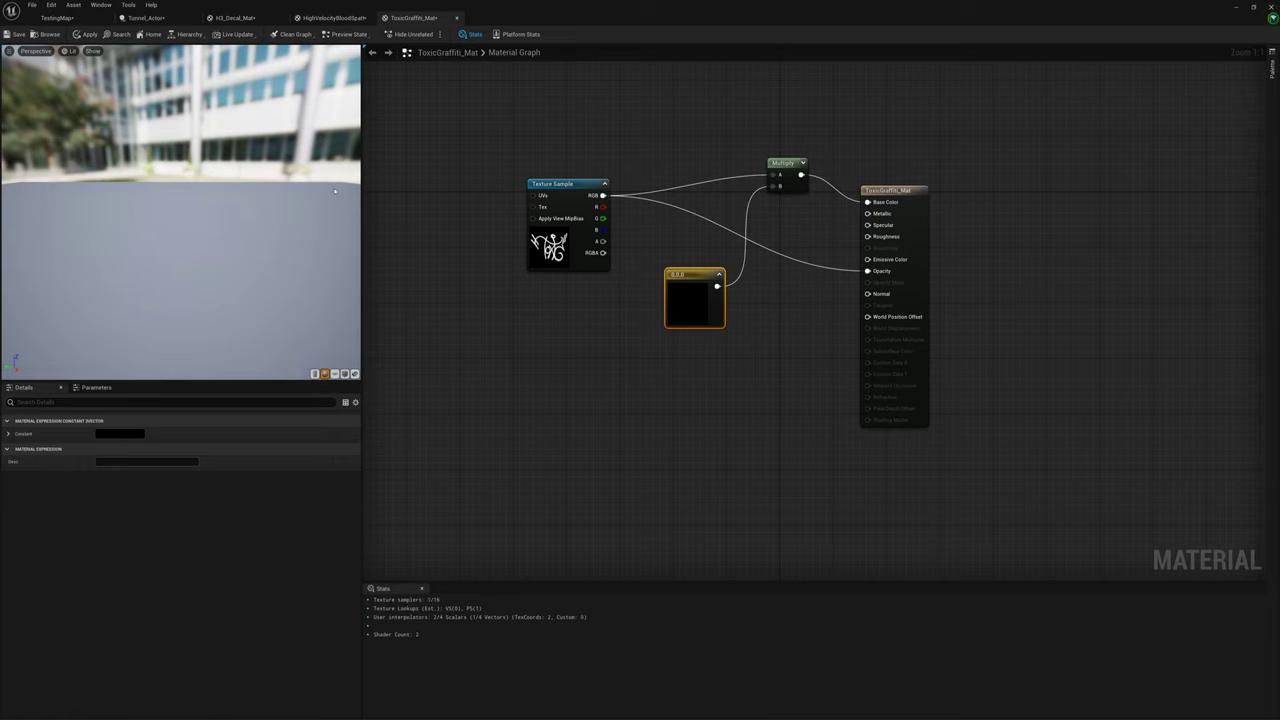
{"action": "left_click", "coordinate": [86, 35]}
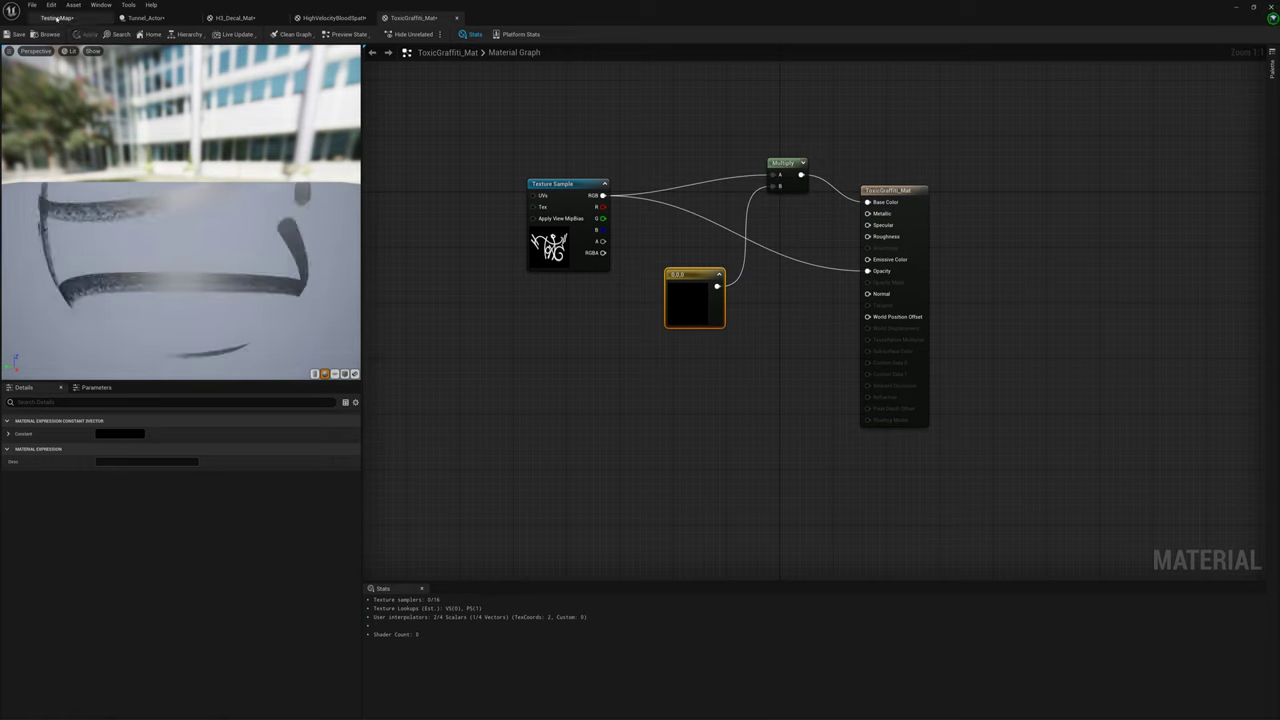
Step: Create a material from the 8K_Brush graffiti texture in TestingMap's Decals folder and open its graph
{"action": "left_click", "coordinate": [58, 19]}
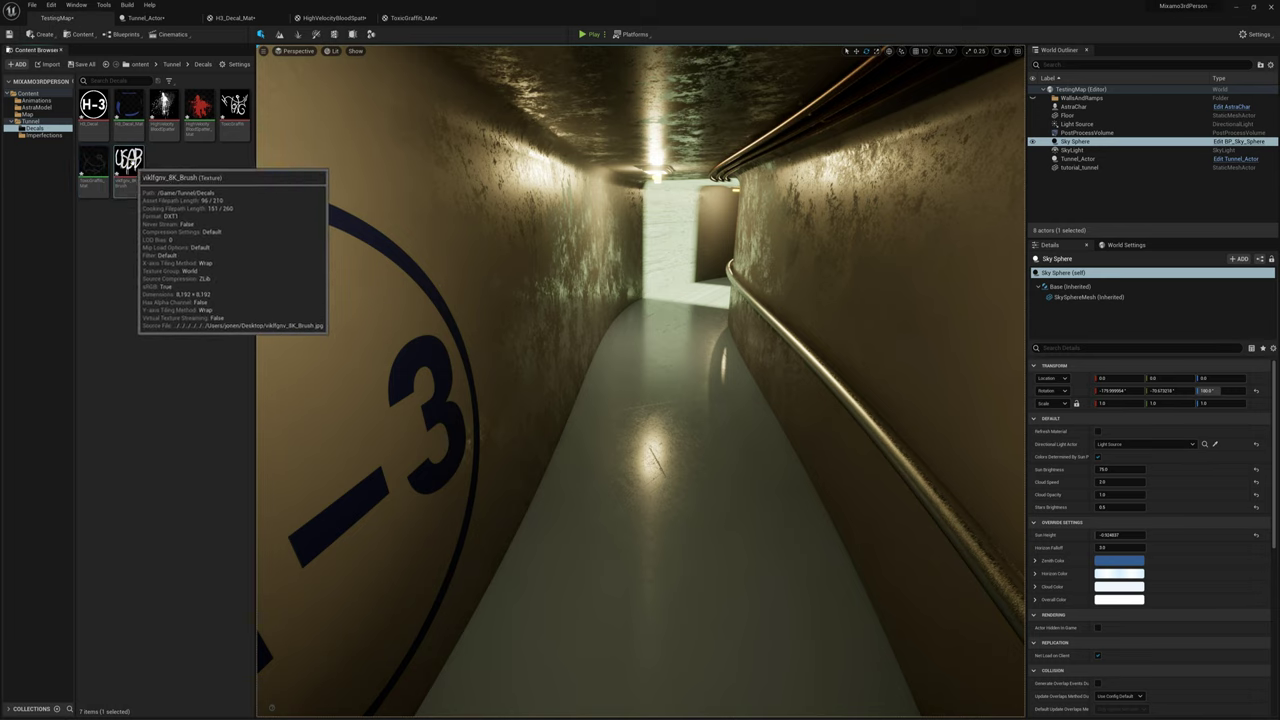
{"action": "right_click", "coordinate": [134, 170]}
{"action": "left_click", "coordinate": [172, 181]}
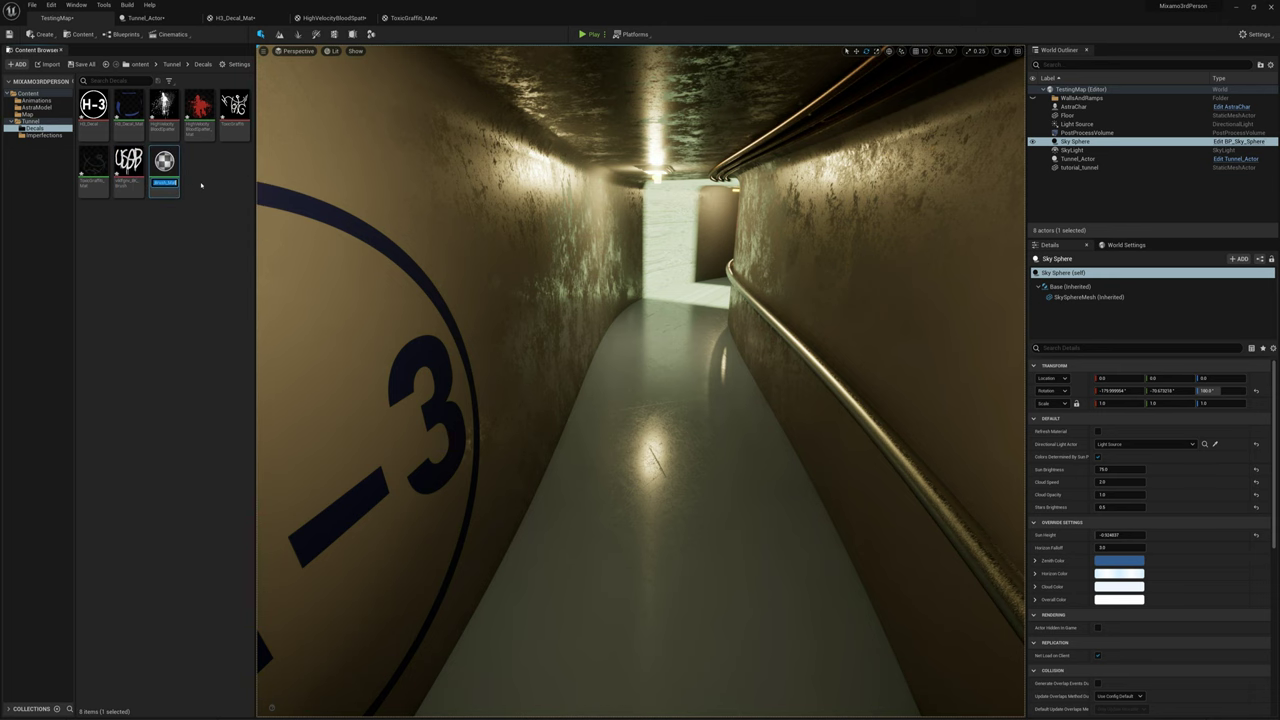
{"action": "double_click", "coordinate": [164, 163]}
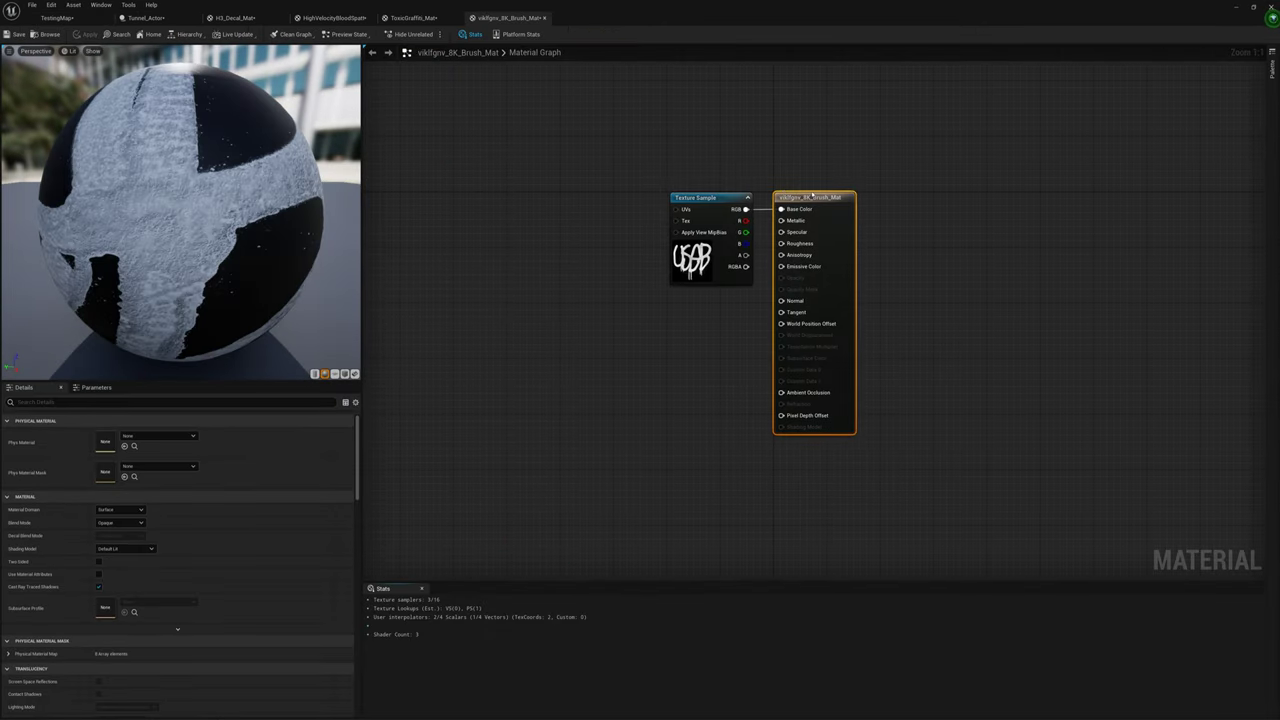
Step: Set the 8K brush graffiti material's domain to Deferred Decal and its blend mode to Translucent
{"action": "left_click", "coordinate": [120, 509]}
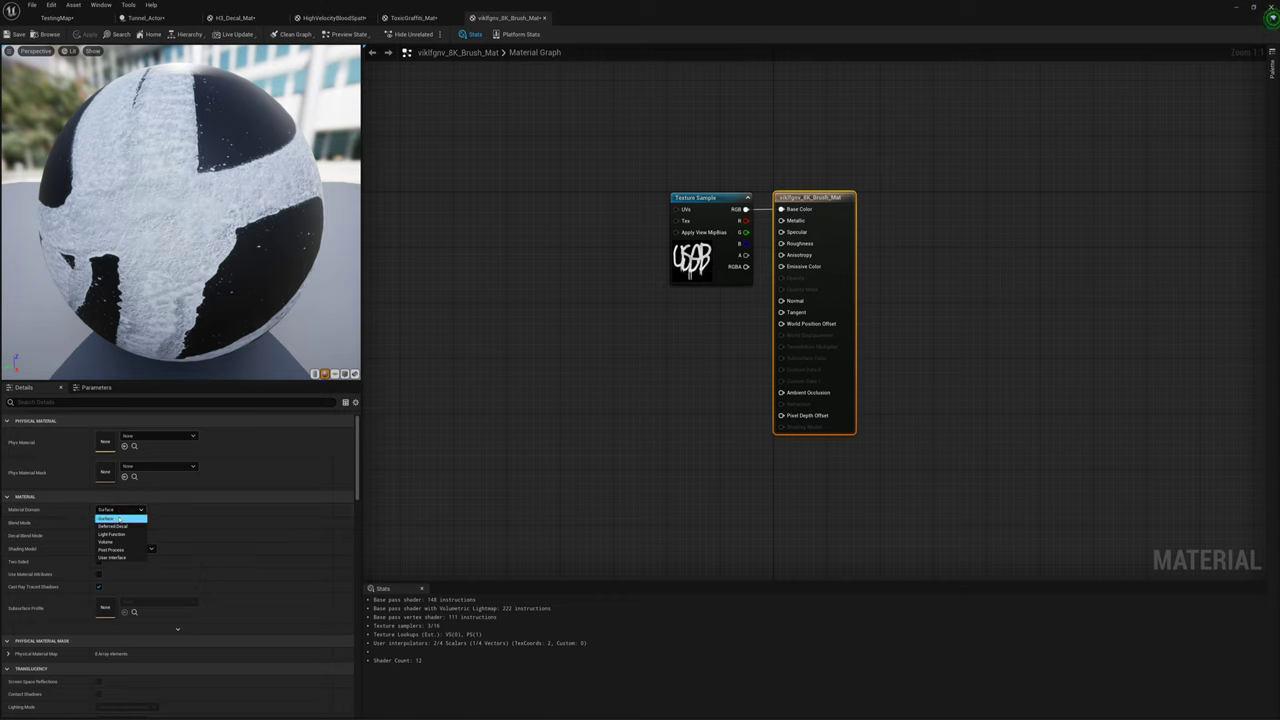
{"action": "left_click", "coordinate": [119, 526]}
{"action": "left_click", "coordinate": [120, 522]}
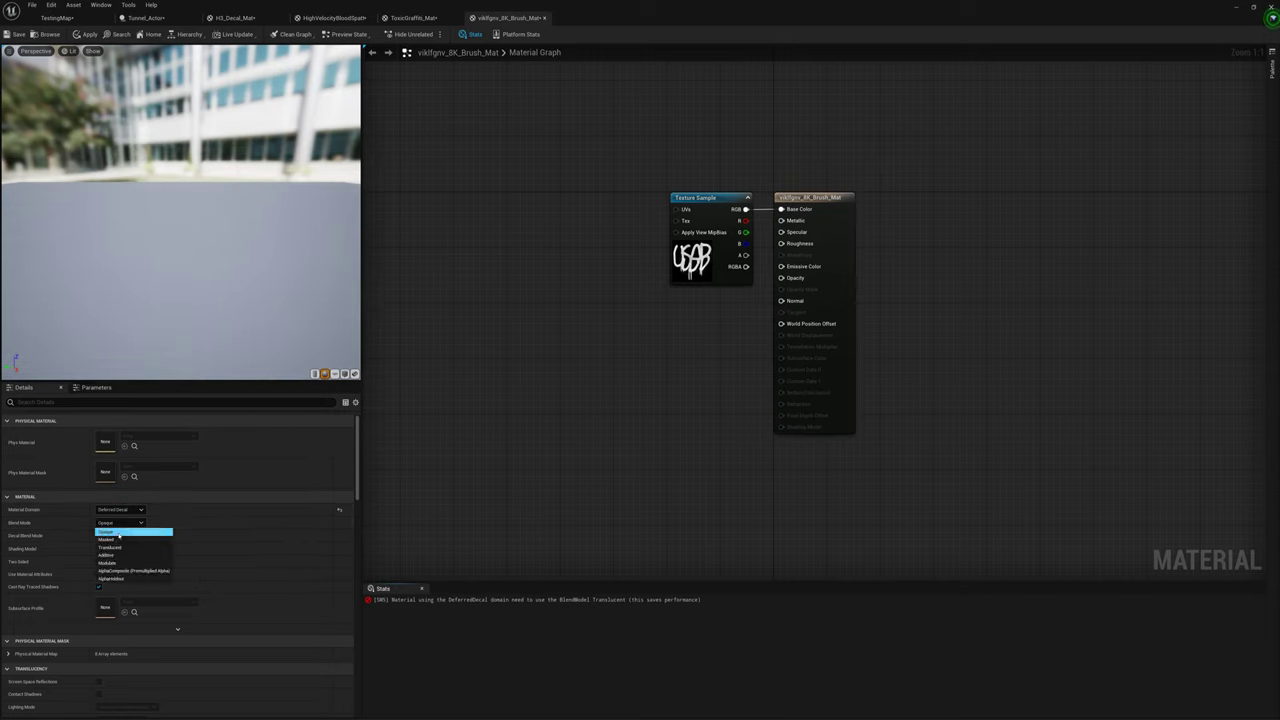
{"action": "left_click", "coordinate": [117, 548]}
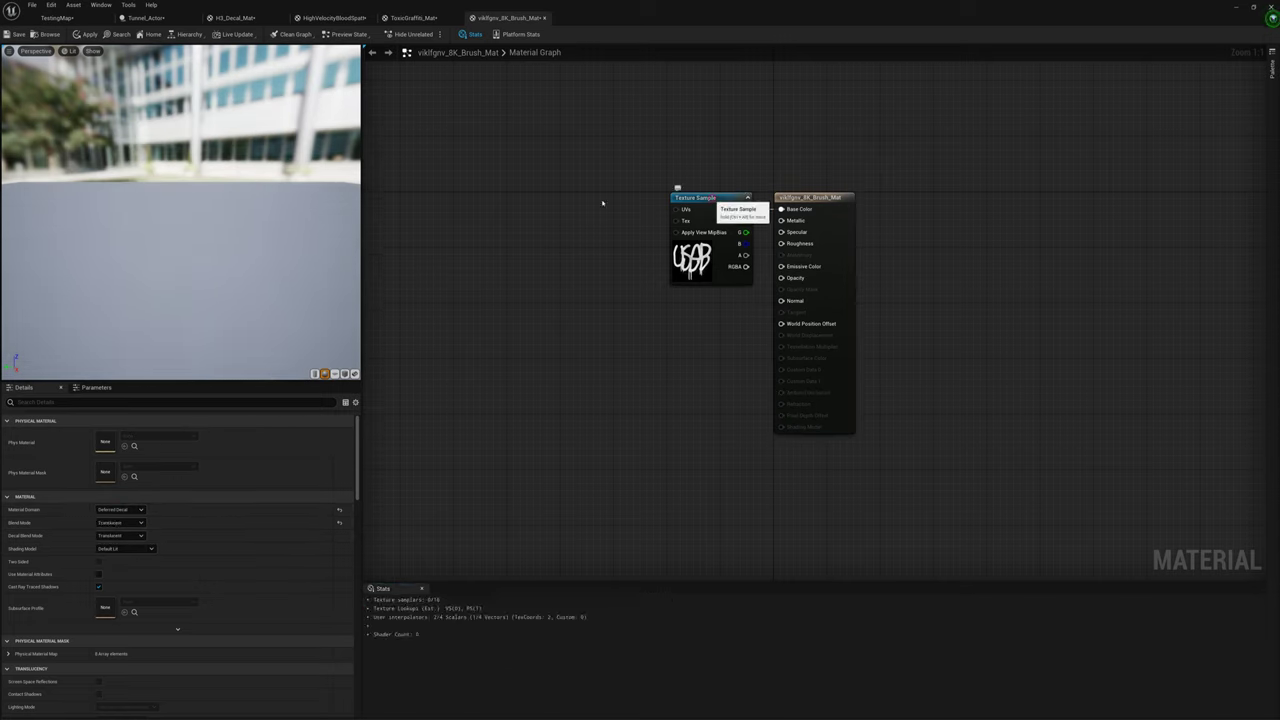
Step: Insert a Multiply node between the brush texture's RGB output and Base Color, positioned close to the material's result node
{"action": "left_click_drag", "start_coordinate": [686, 204], "coordinate": [781, 209]}
{"action": "type", "text": "multiply"}
{"action": "key", "text": "Return"}
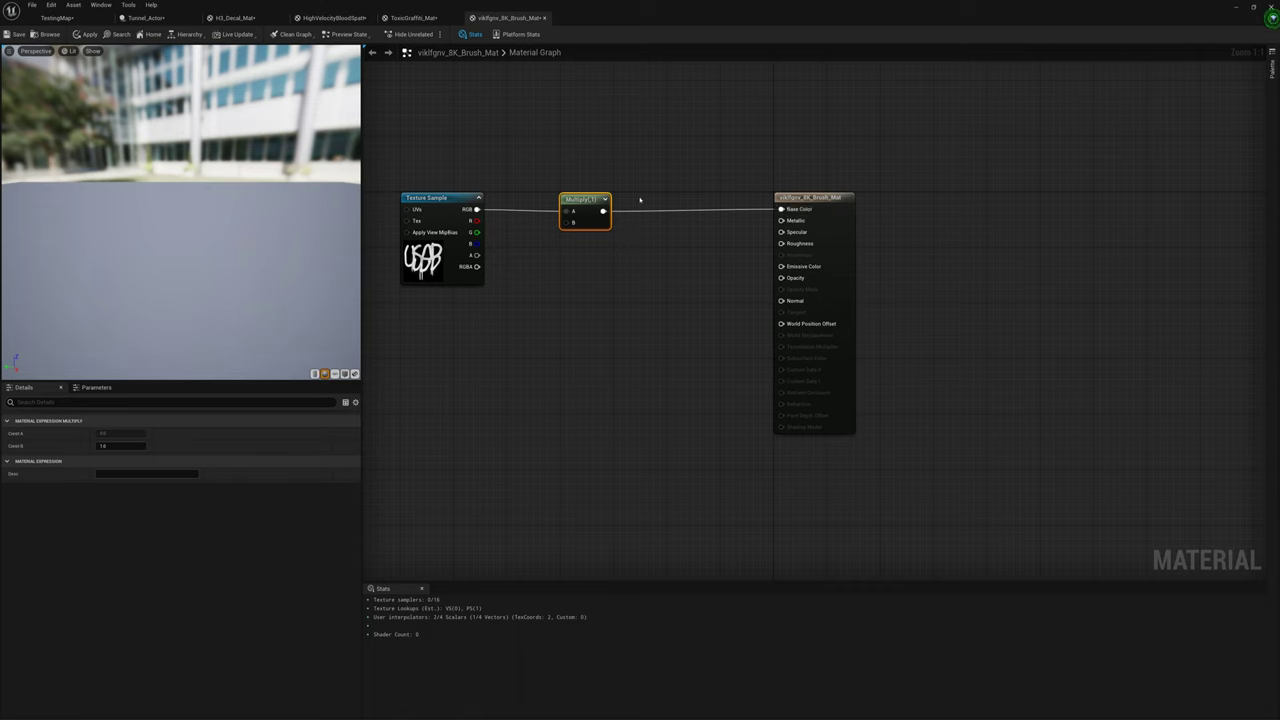
{"action": "left_click_drag", "start_coordinate": [583, 200], "coordinate": [698, 192]}
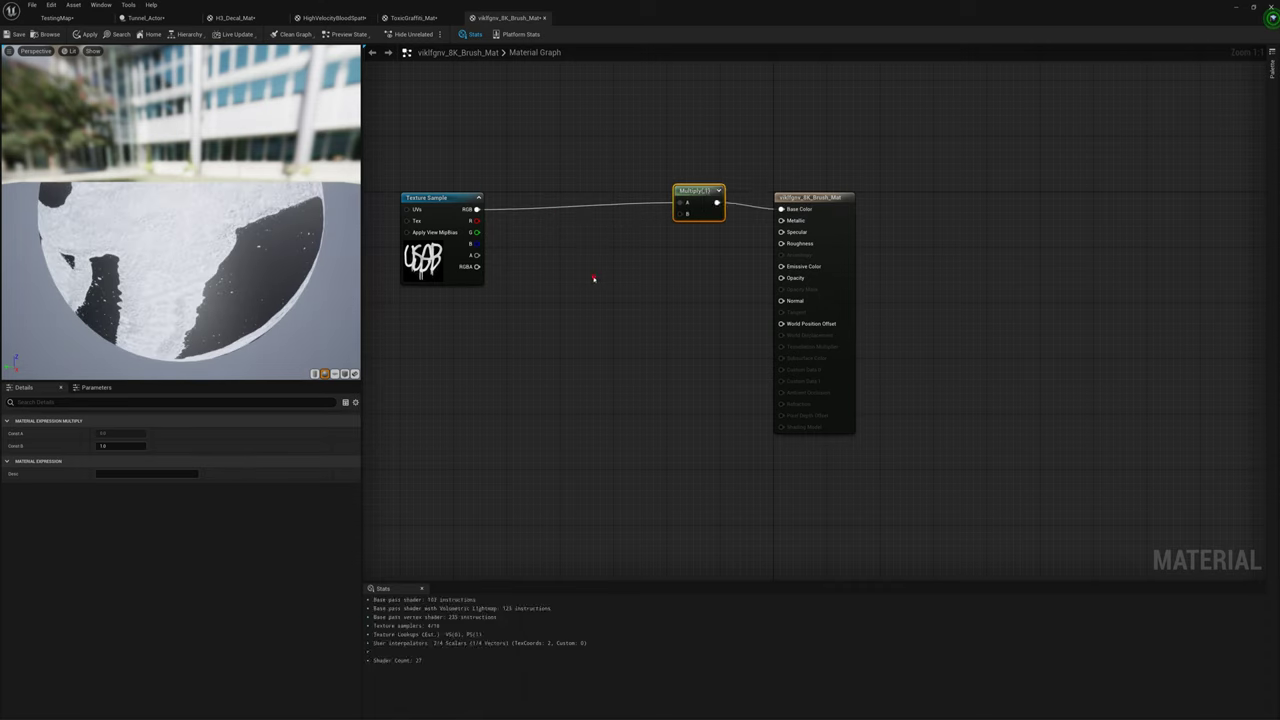
Step: Feed a black three-component constant into the Multiply node's B input, connect the texture's RGB to Opacity, and apply the material changes
{"action": "key", "text": "3"}
{"action": "left_click", "coordinate": [592, 278]}
{"action": "left_click_drag", "start_coordinate": [645, 294], "coordinate": [682, 214]}
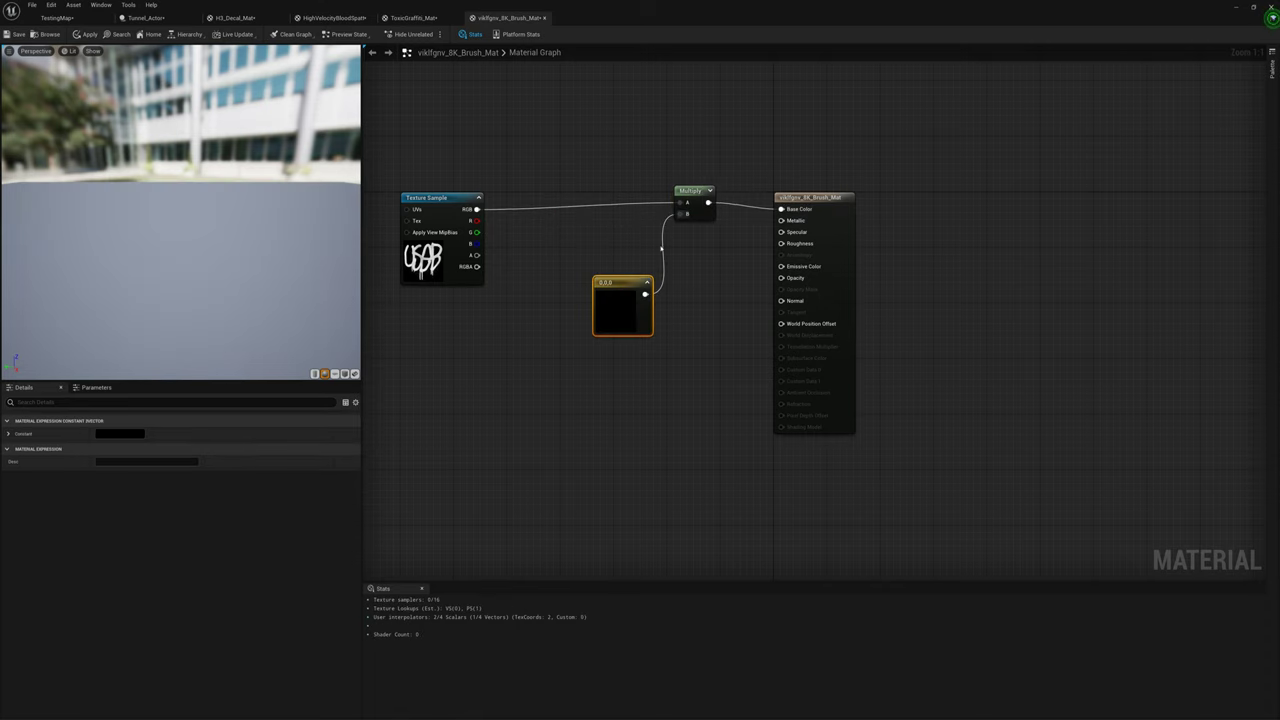
{"action": "left_click_drag", "start_coordinate": [477, 209], "coordinate": [781, 278]}
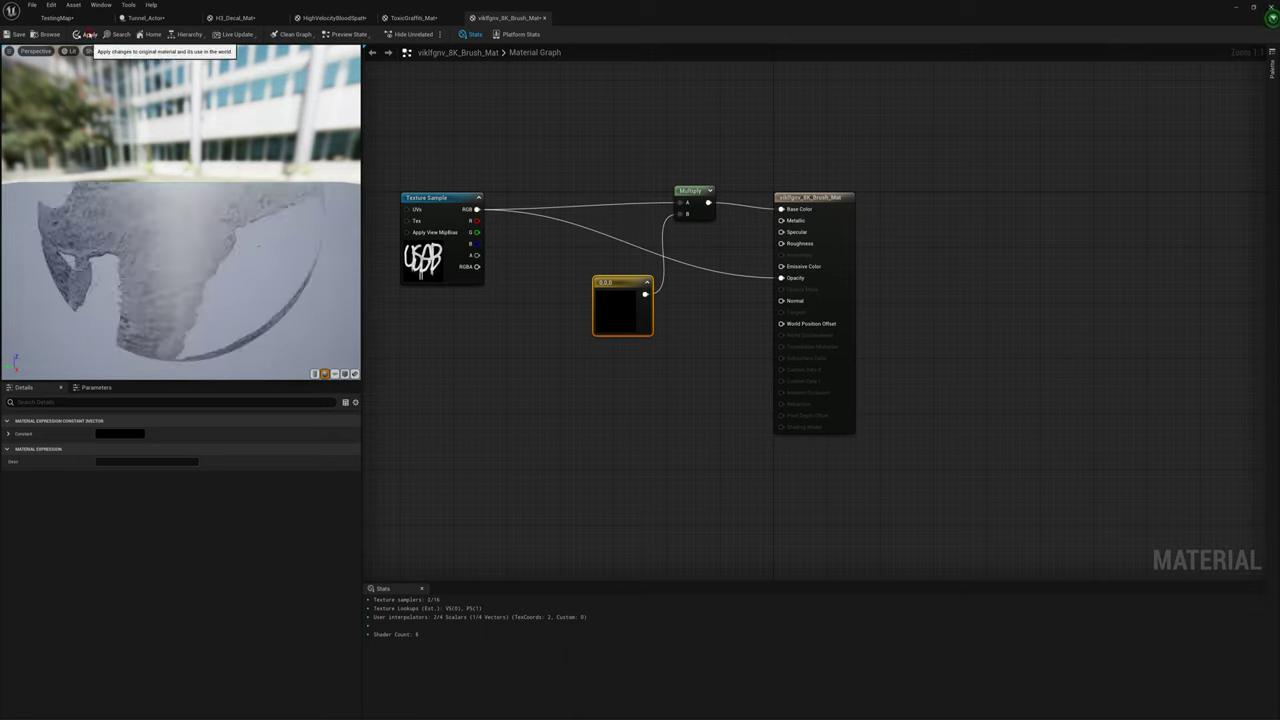
{"action": "left_click", "coordinate": [88, 35]}
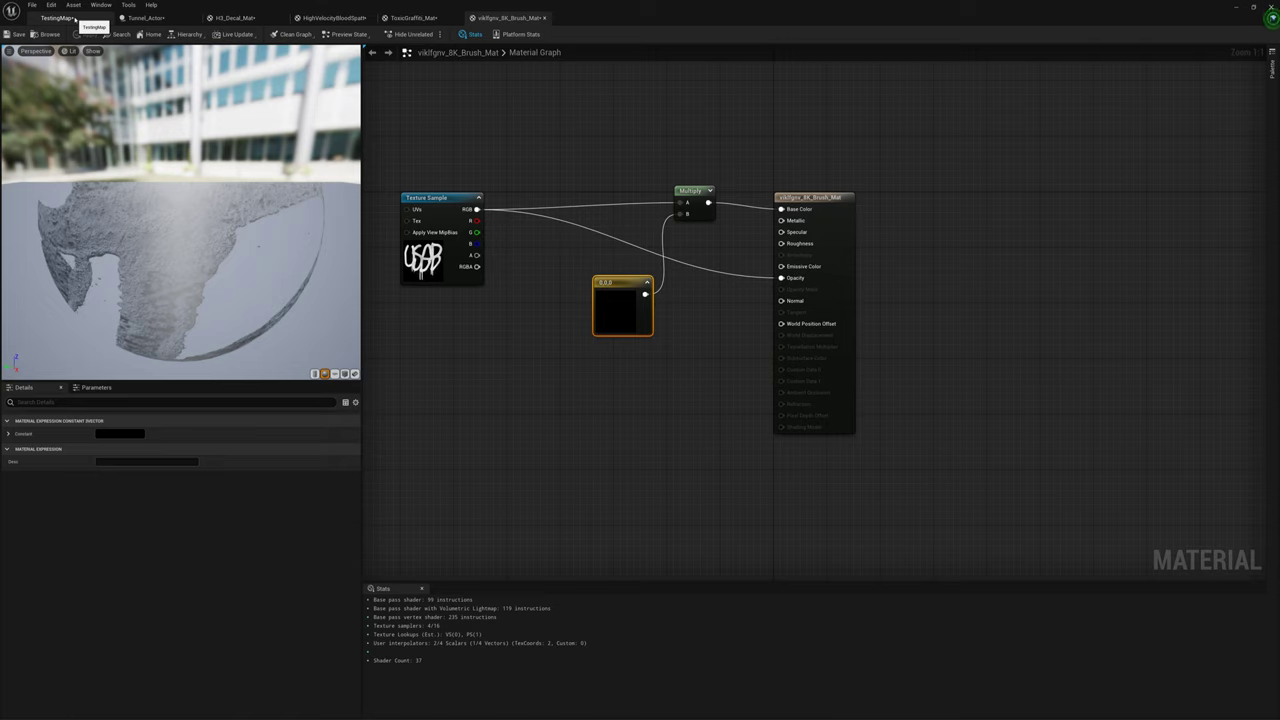
Step: Assign ToxicGraffiti_Mat as the decal material of the Graffiti1 component in the Tunnel_Actor blueprint
{"action": "left_click", "coordinate": [60, 18]}
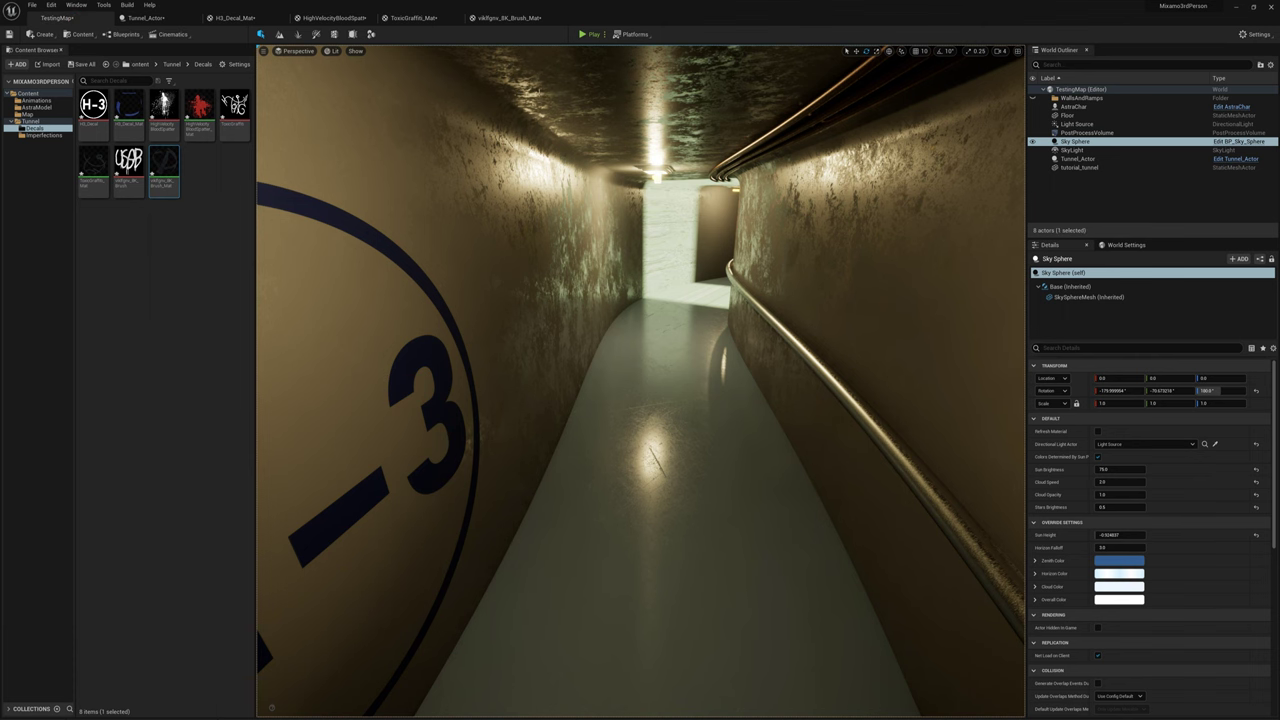
{"action": "key", "text": "w"}
{"action": "right_click_drag", "start_coordinate": [640, 380], "coordinate": [654, 304]}
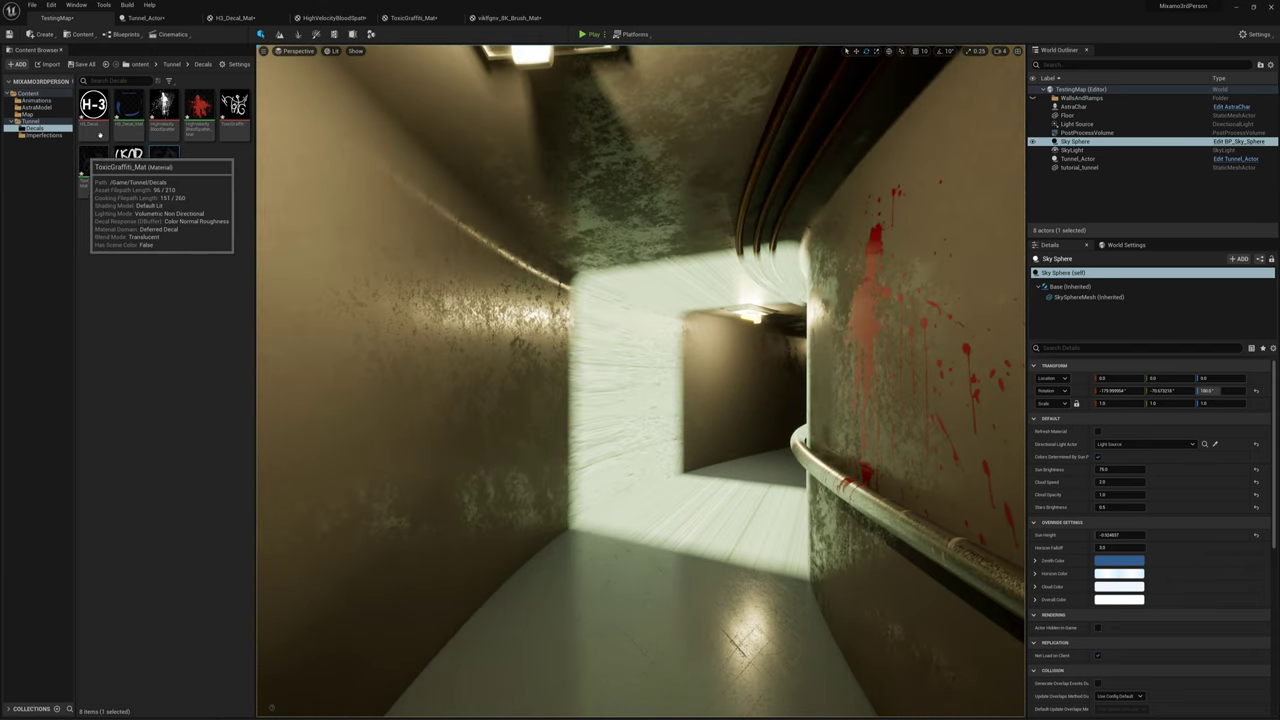
{"action": "left_click", "coordinate": [150, 18]}
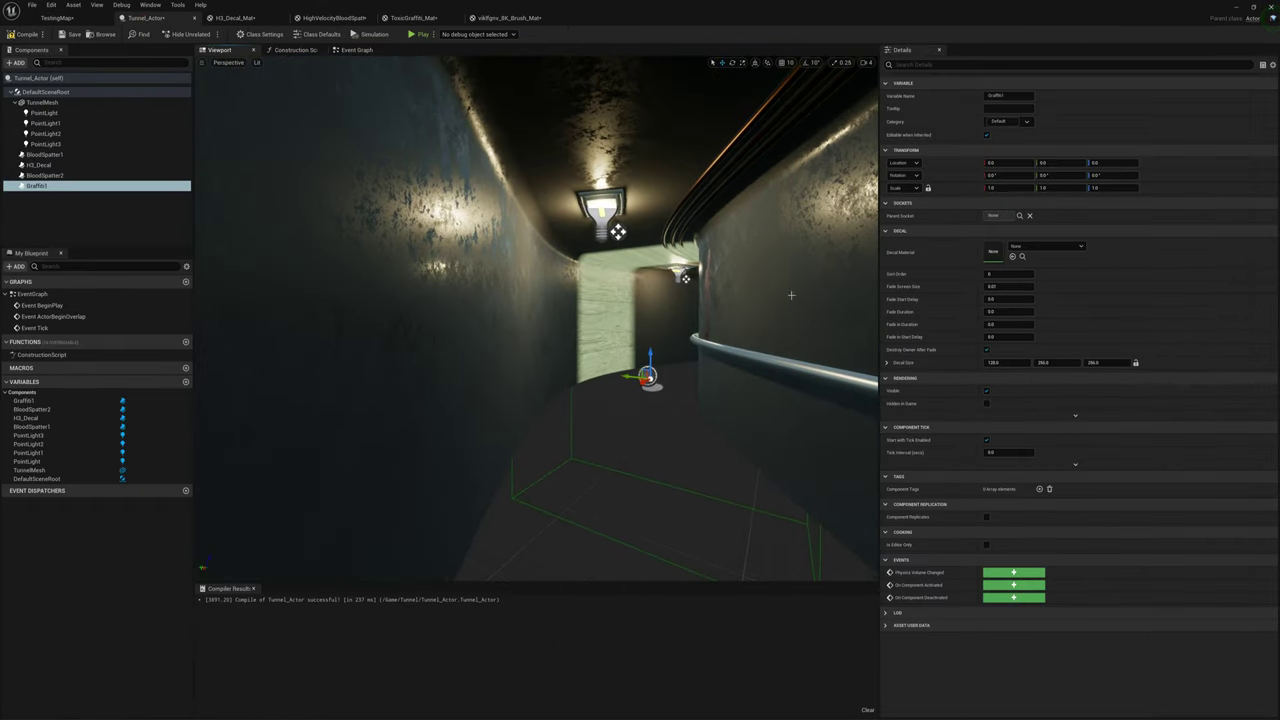
{"action": "left_click", "coordinate": [1048, 246]}
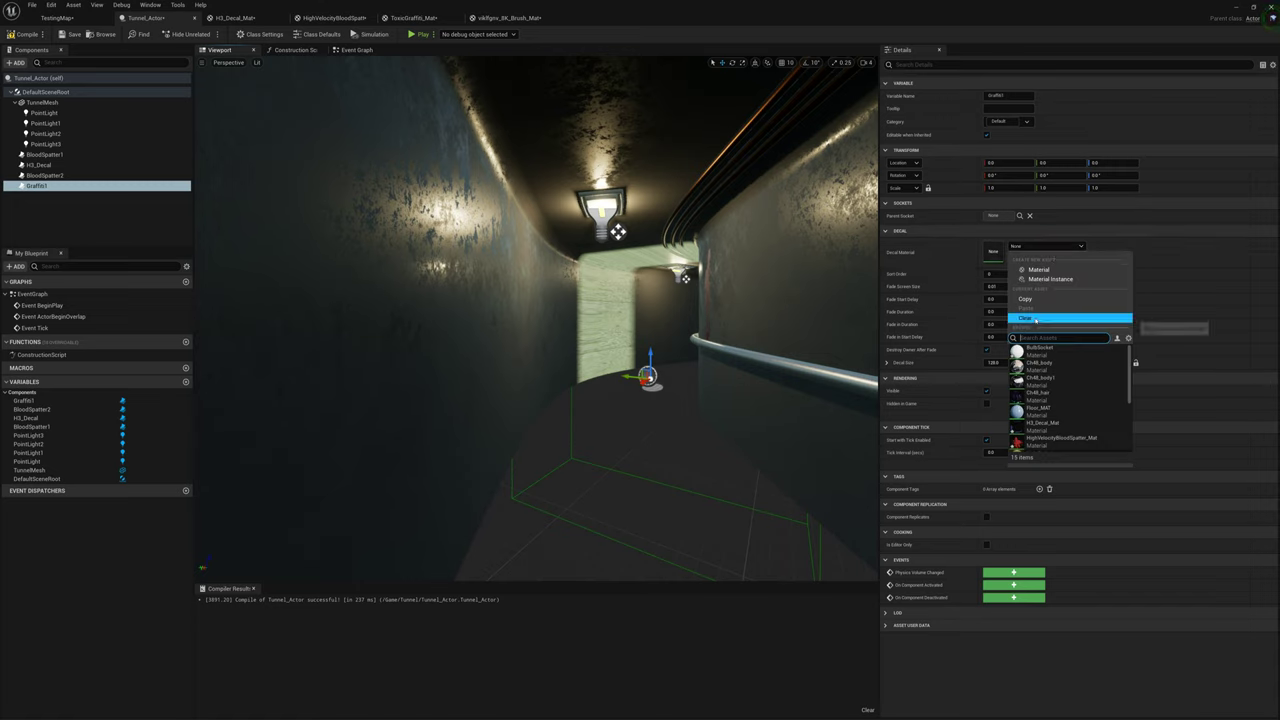
{"action": "type", "text": "toxi"}
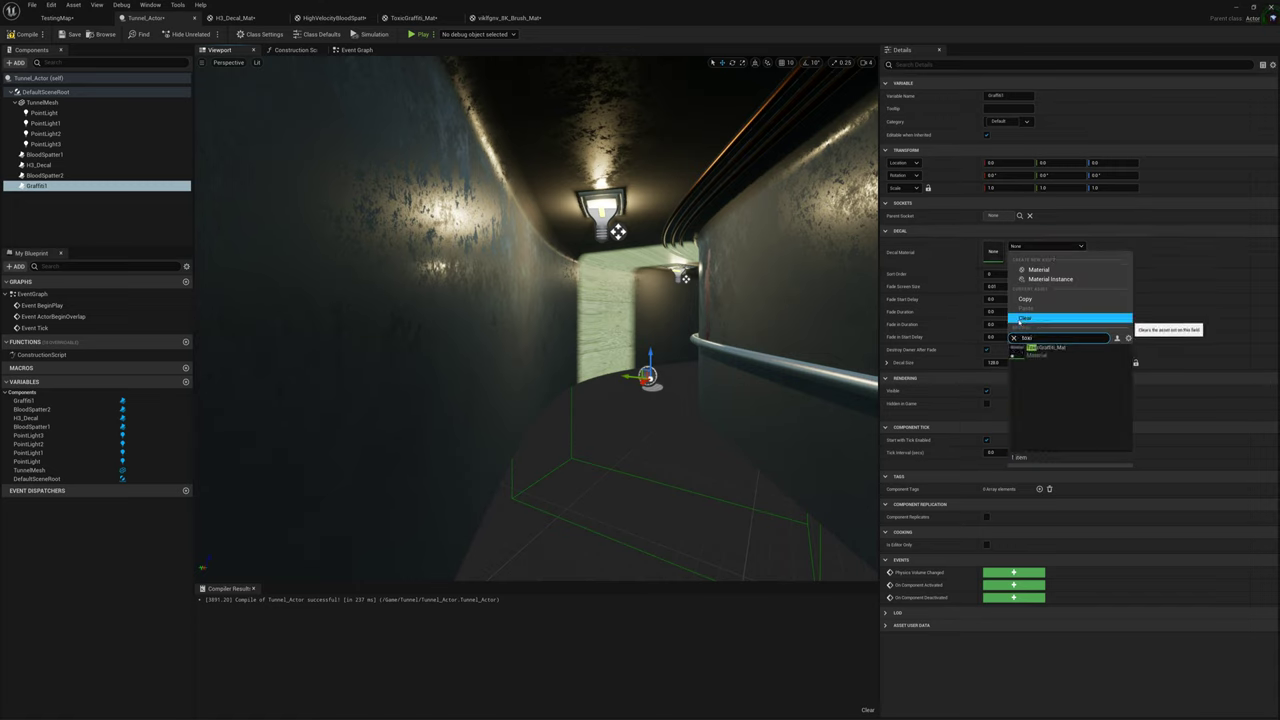
{"action": "left_click", "coordinate": [1046, 352]}
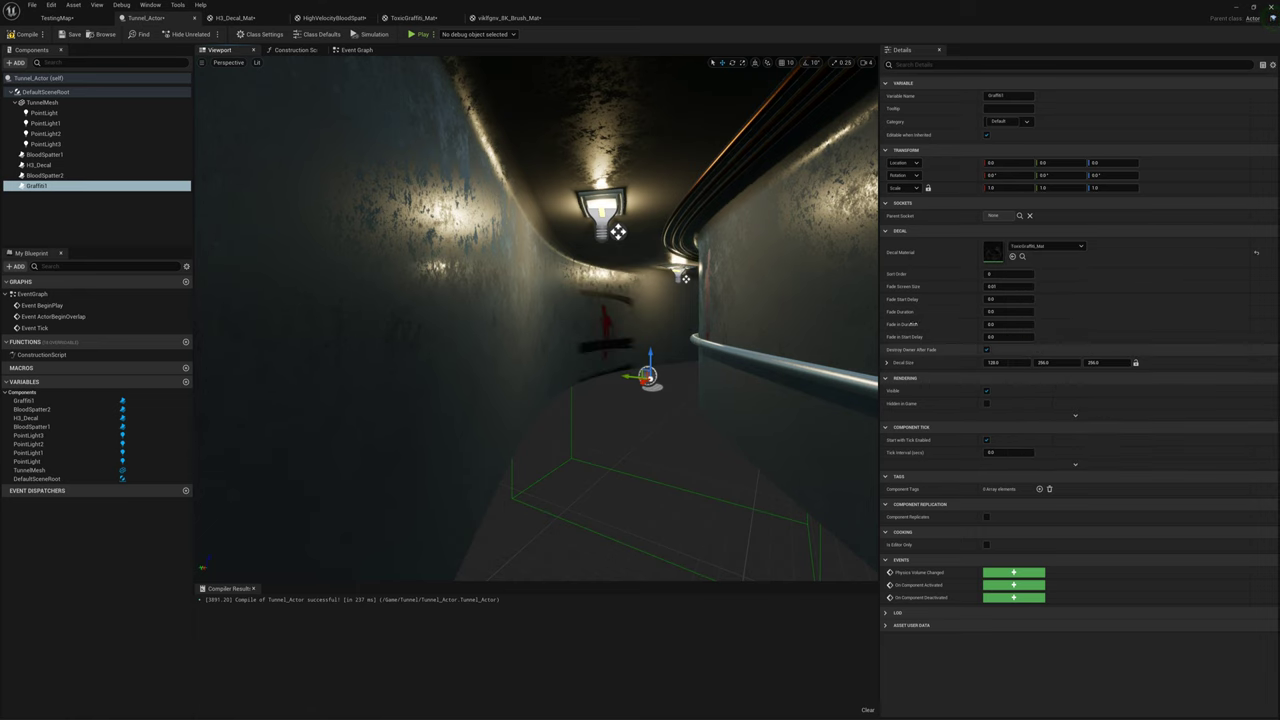
Step: Set Graffiti1's decal size to 64 × 64 × 64 and move the decal onto the curved wall beside the blood spatter
{"action": "right_click_drag", "start_coordinate": [712, 297], "coordinate": [685, 270]}
{"action": "key", "text": "w"}
{"action": "right_click_drag", "start_coordinate": [560, 320], "coordinate": [545, 310]}
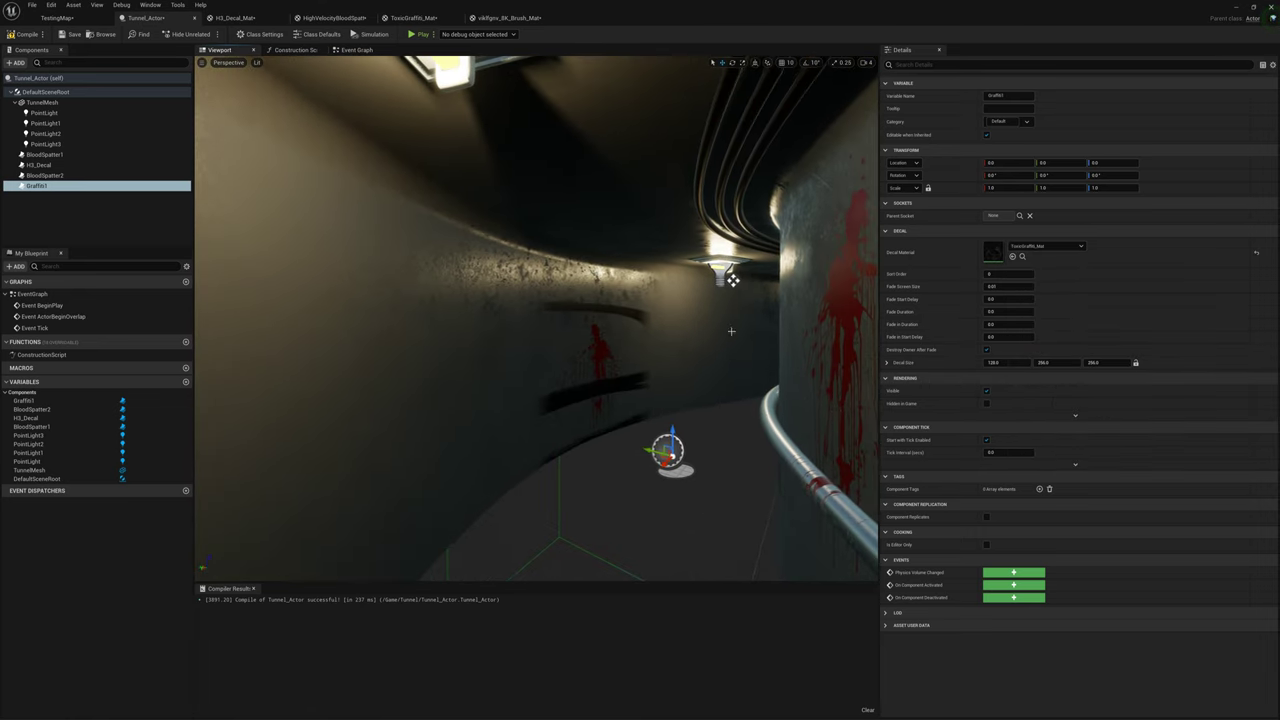
{"action": "left_click", "coordinate": [1005, 362]}
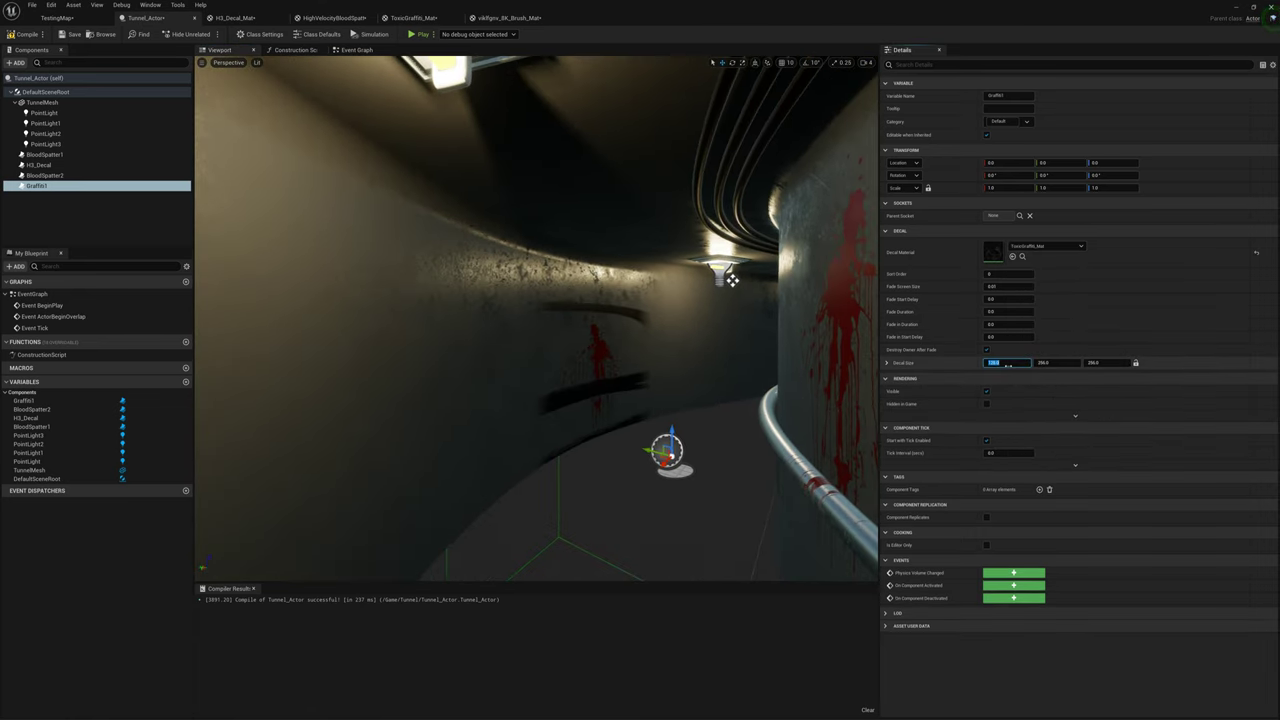
{"action": "type", "text": "64"}
{"action": "key", "text": "Tab"}
{"action": "type", "text": "64"}
{"action": "key", "text": "Tab"}
{"action": "type", "text": "64"}
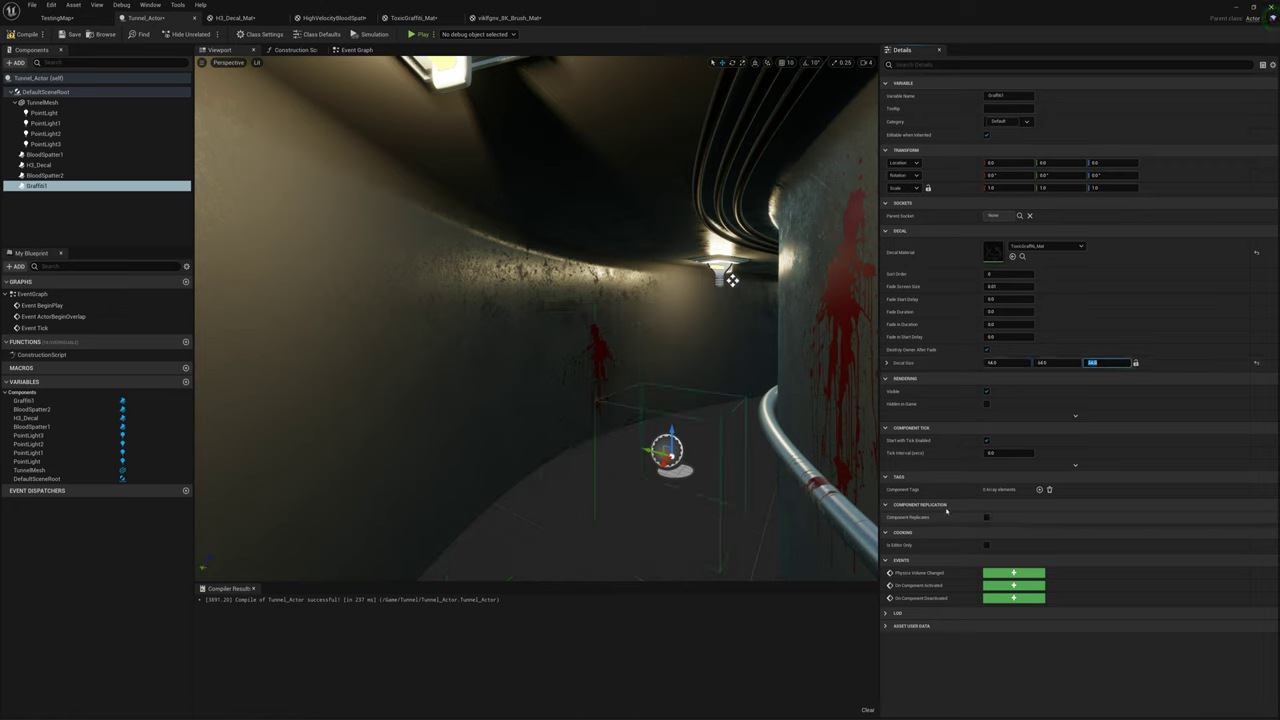
{"action": "left_click_drag", "start_coordinate": [662, 450], "coordinate": [502, 393]}
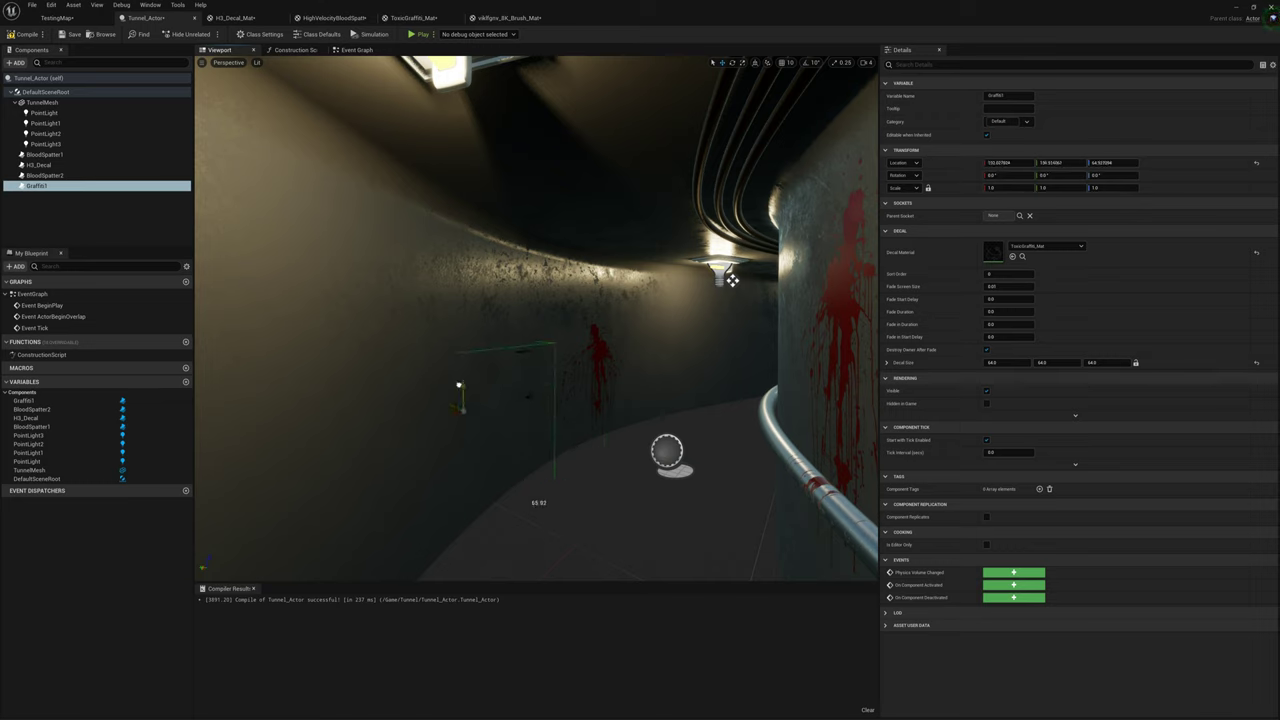
{"action": "left_click_drag", "start_coordinate": [451, 373], "coordinate": [461, 380]}
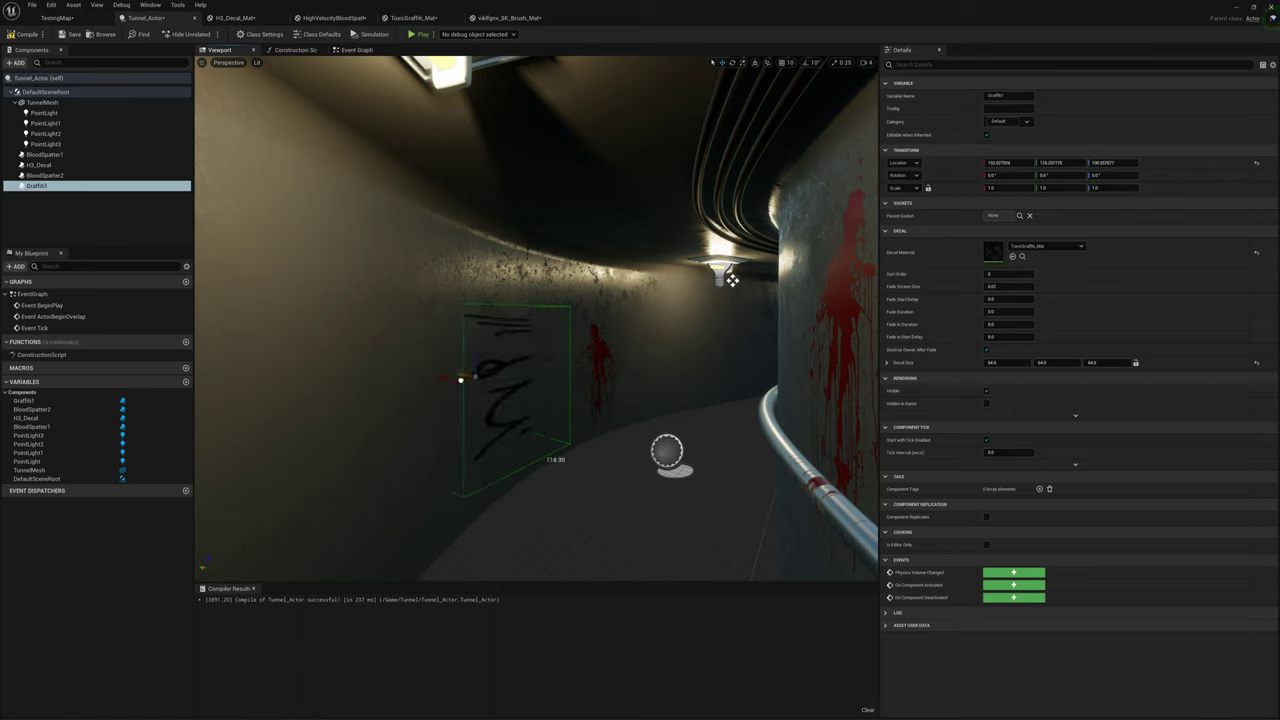
Step: Try to rotate the graffiti decal freehand on the wall, and undo the rotation
{"action": "key", "text": "e"}
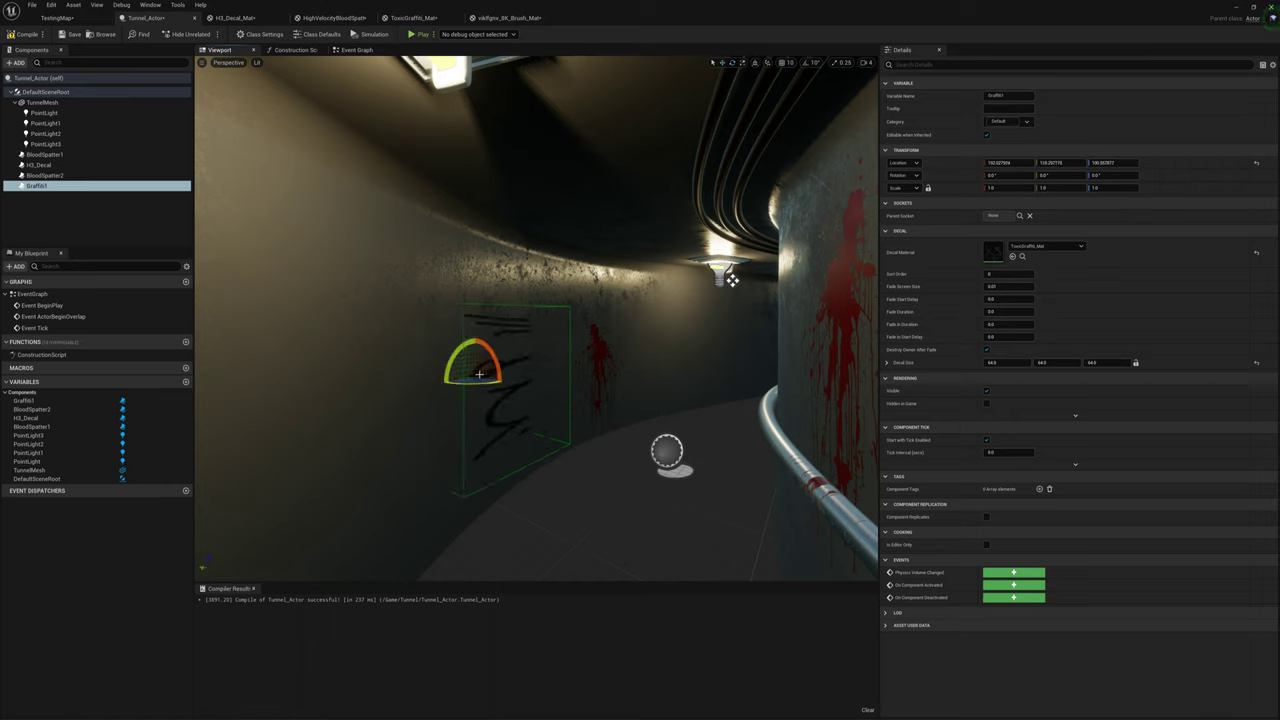
{"action": "left_click_drag", "start_coordinate": [454, 350], "coordinate": [448, 386]}
{"action": "key", "text": "ctrl+z"}
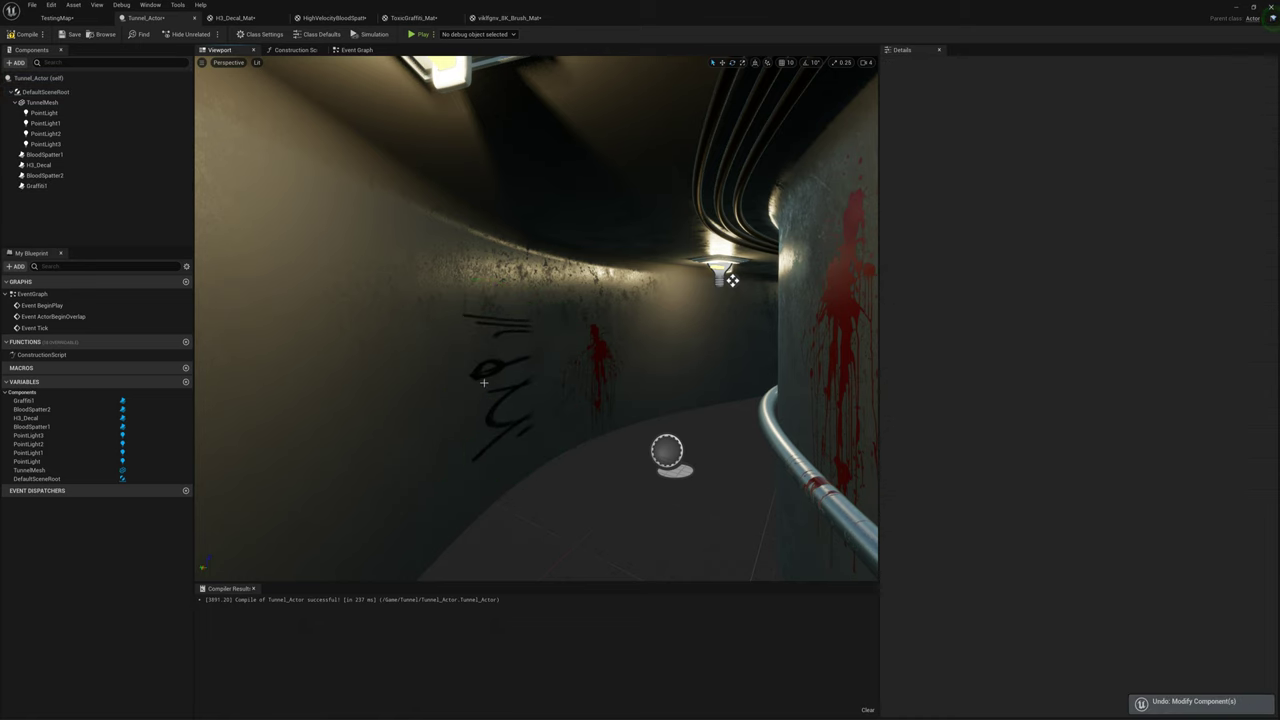
{"action": "left_click", "coordinate": [497, 366]}
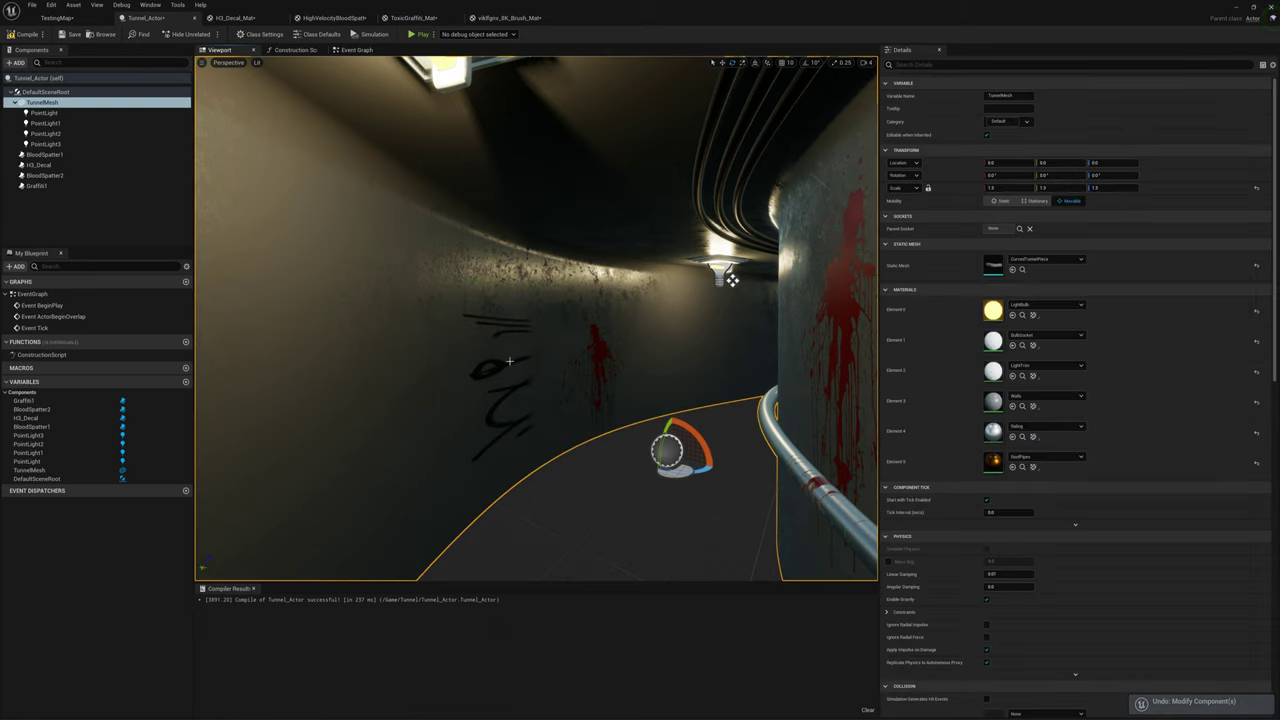
Step: Turn the Graffiti1 decal to face the tunnel wall and set its X rotation to 90°
{"action": "left_click", "coordinate": [37, 186]}
{"action": "left_click_drag", "start_coordinate": [490, 384], "coordinate": [440, 379]}
{"action": "left_click", "coordinate": [1005, 176]}
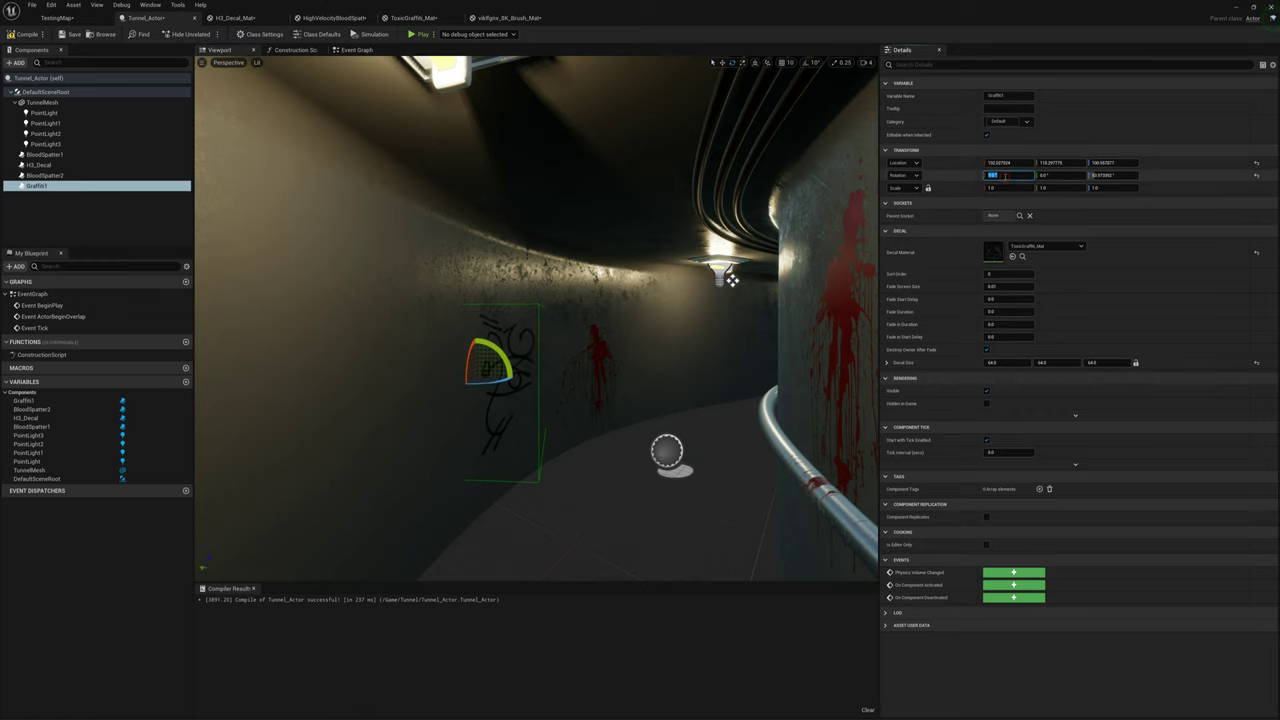
{"action": "type", "text": "90"}
{"action": "key", "text": "Return"}
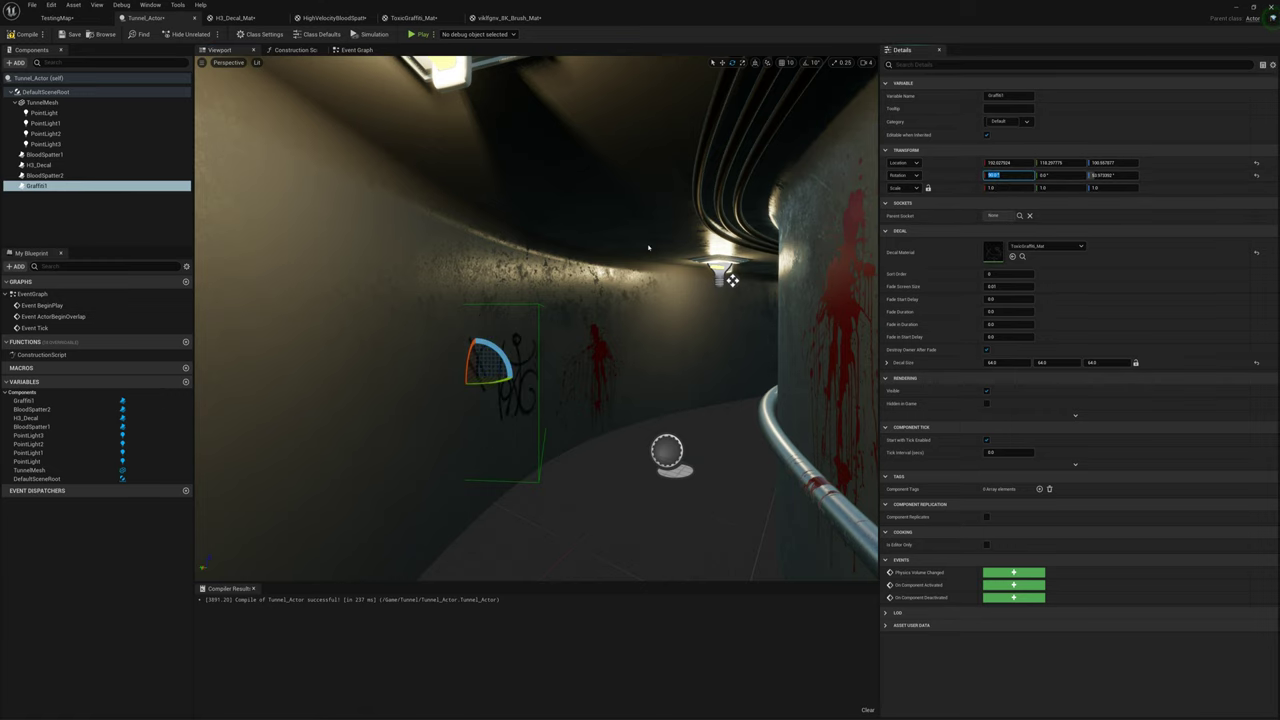
Step: Fine-tune the graffiti decal's horizontal rotation so it lies flat along the curved wall
{"action": "right_click_drag", "start_coordinate": [593, 337], "coordinate": [472, 337]}
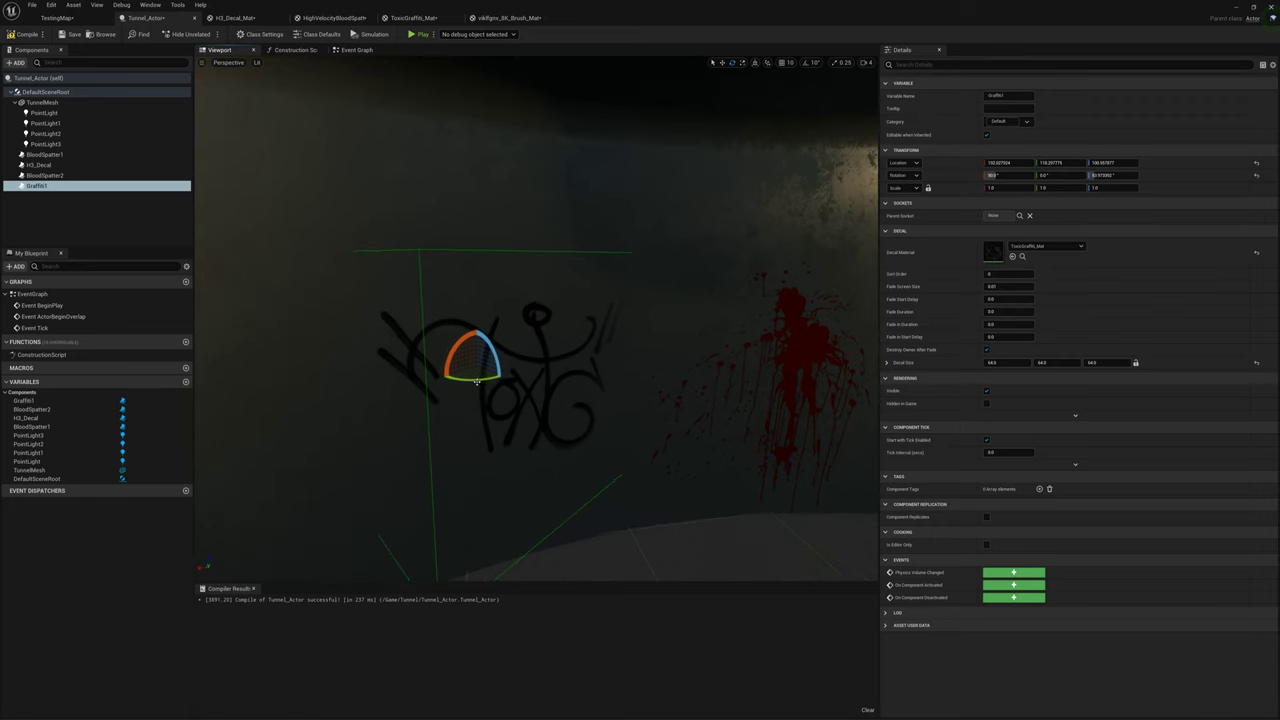
{"action": "left_click_drag", "start_coordinate": [477, 380], "coordinate": [449, 380]}
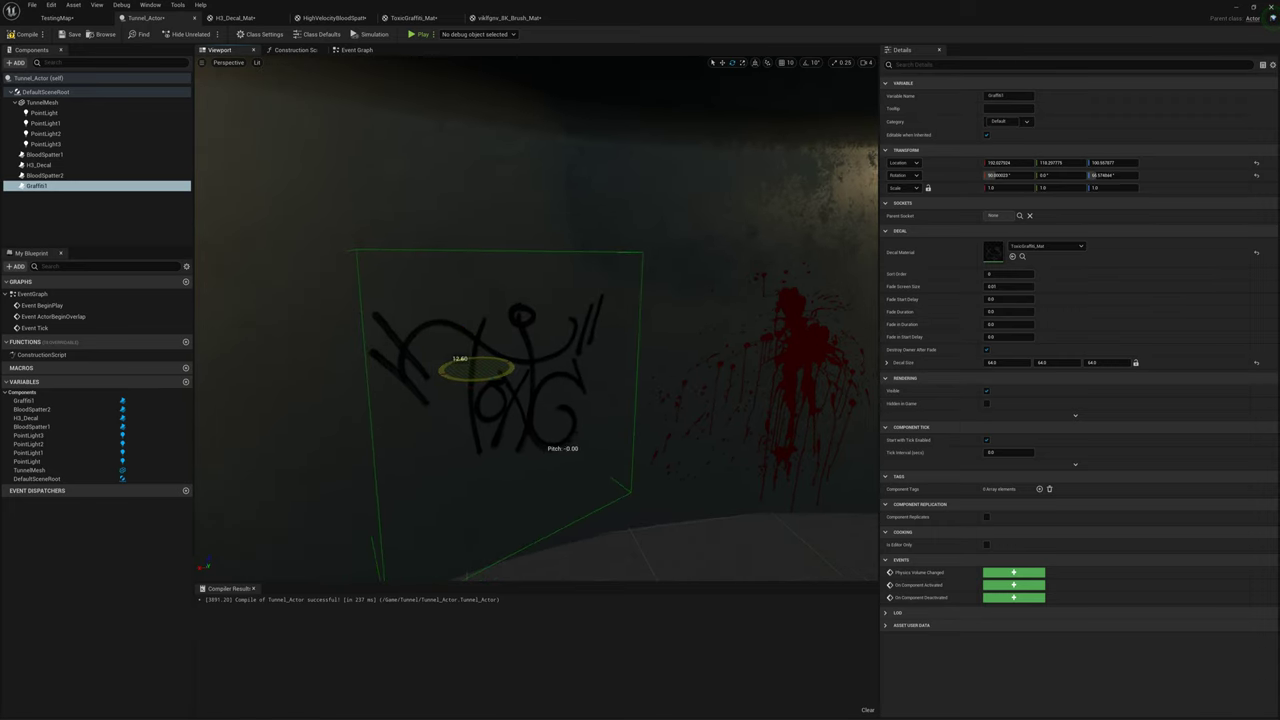
{"action": "left_click", "coordinate": [473, 380]}
{"action": "key", "text": "f"}
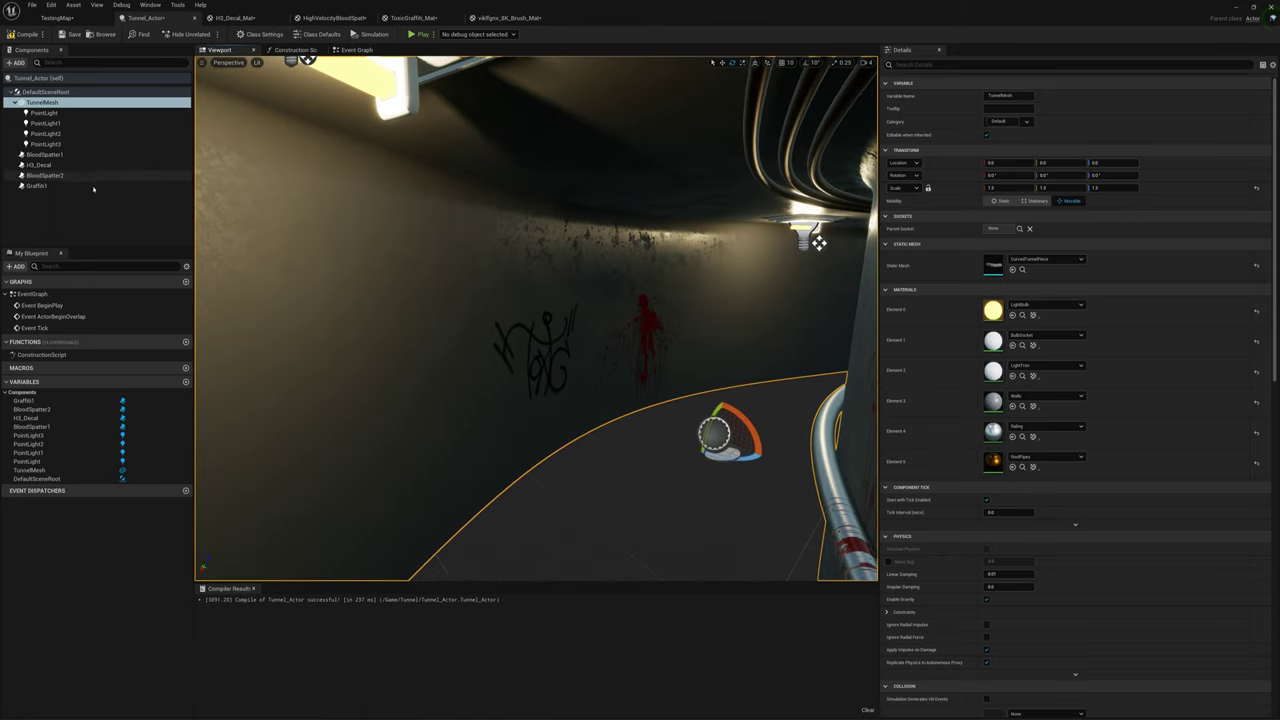
Step: Scale the Graffiti1 decal up uniformly to about 1.6 and check its size from farther back in the tunnel
{"action": "left_click", "coordinate": [36, 186]}
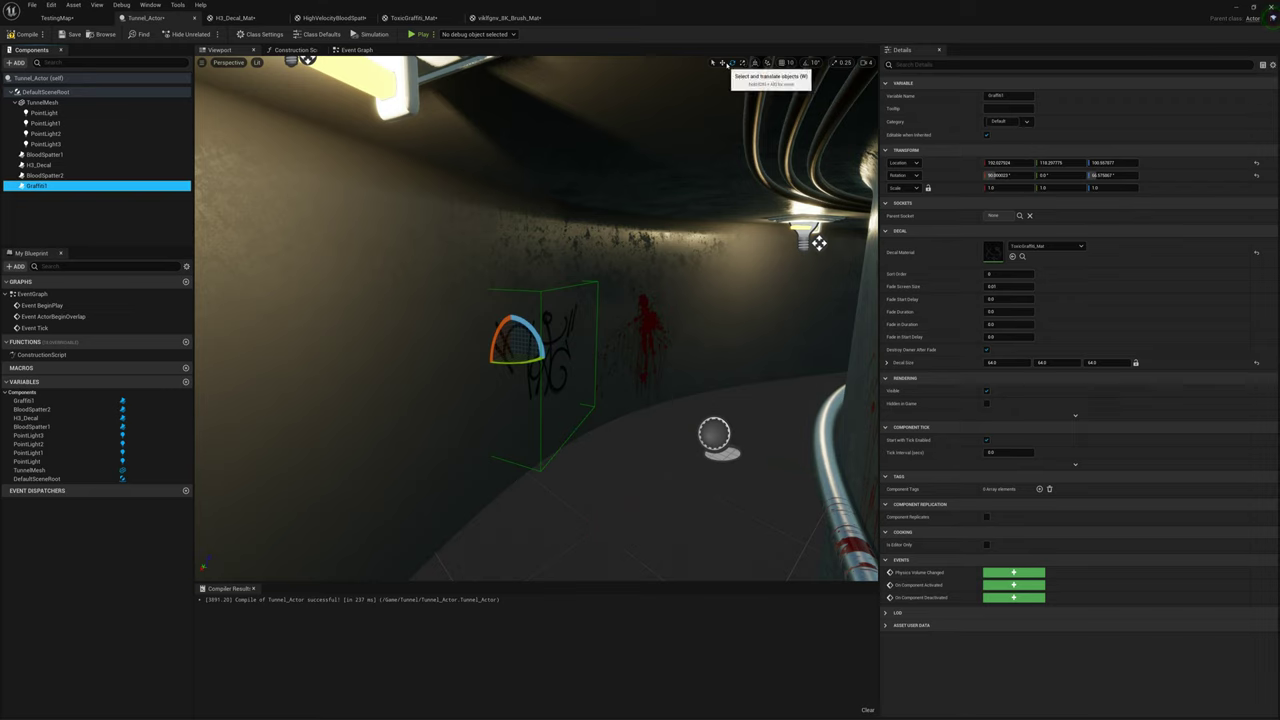
{"action": "left_click", "coordinate": [742, 62]}
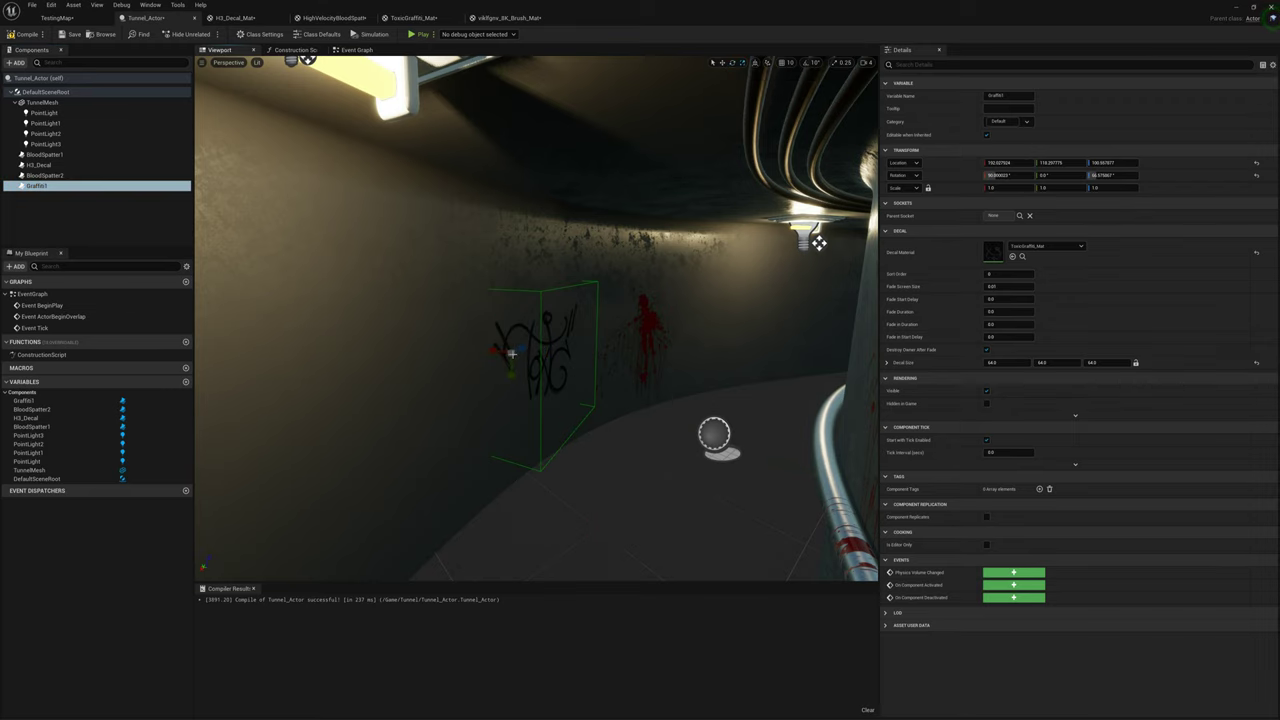
{"action": "left_click_drag", "start_coordinate": [498, 365], "coordinate": [510, 308]}
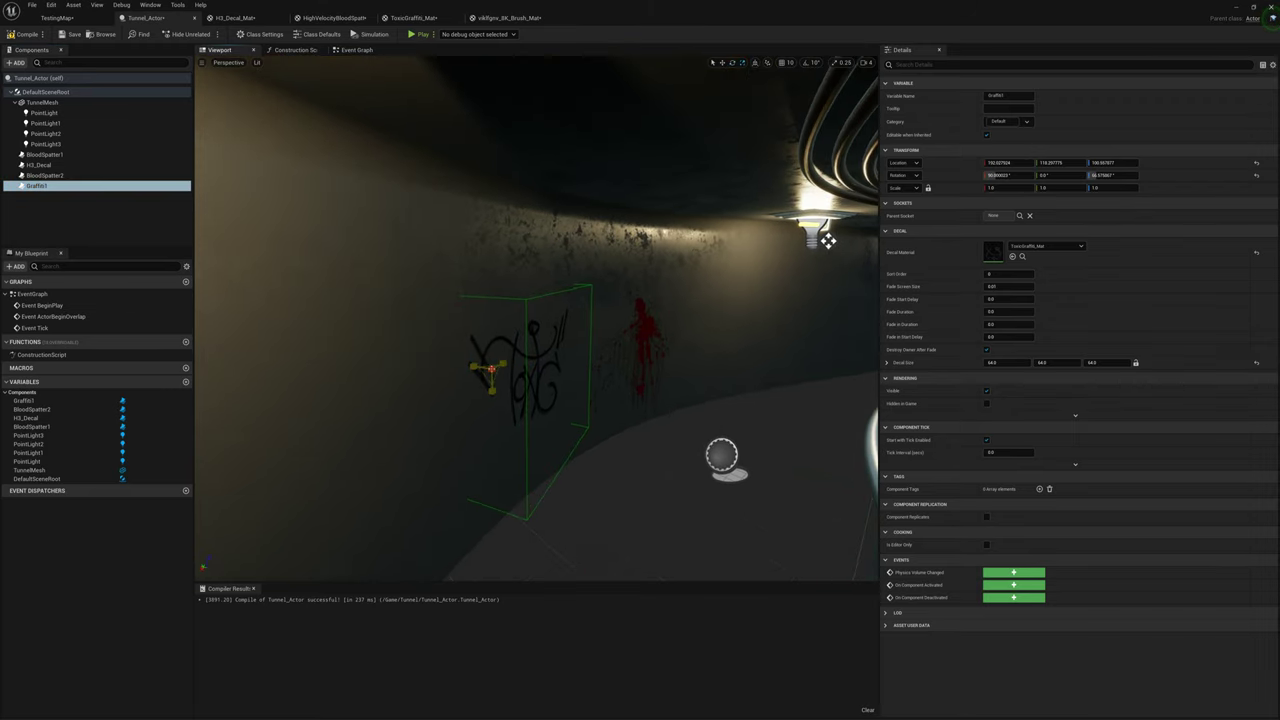
{"action": "left_click_drag", "start_coordinate": [491, 369], "coordinate": [512, 354]}
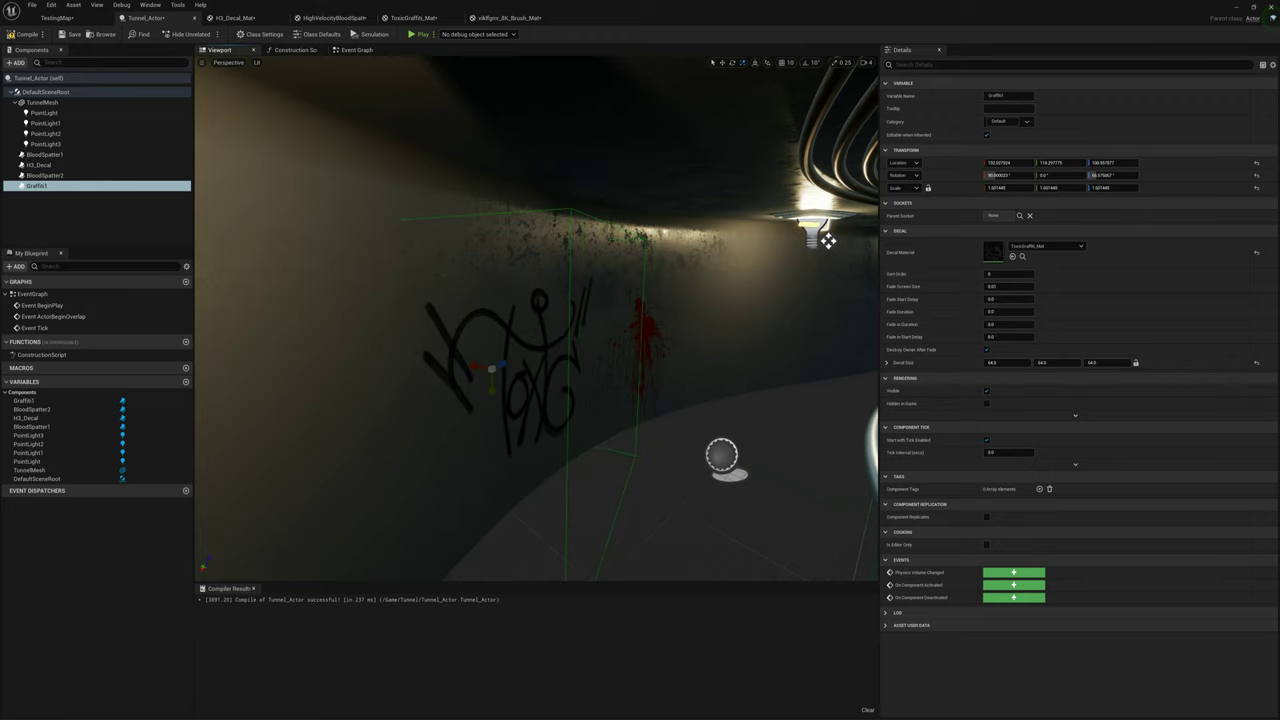
{"action": "mouse_move", "coordinate": [512, 354]}
{"action": "right_mouse_down"}
{"action": "mouse_move", "coordinate": [560, 362]}
{"action": "mouse_move", "coordinate": [520, 470]}
{"action": "mouse_move", "coordinate": [508, 440]}
{"action": "mouse_move", "coordinate": [530, 358]}
{"action": "mouse_move", "coordinate": [514, 360]}
{"action": "right_mouse_up"}
{"action": "right_click_drag", "start_coordinate": [612, 276], "coordinate": [575, 314]}
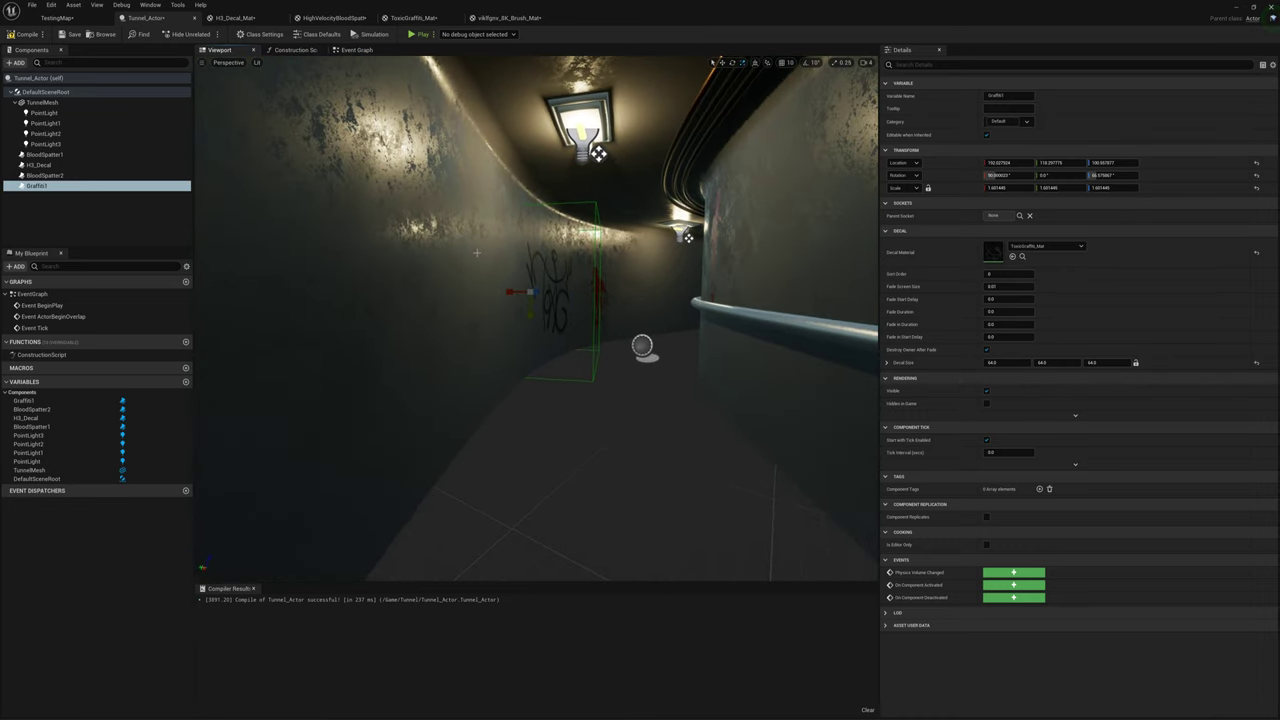
Step: Duplicate the Graffiti1 decal component and name the copy w
{"action": "left_click", "coordinate": [49, 206]}
{"action": "left_click", "coordinate": [37, 186]}
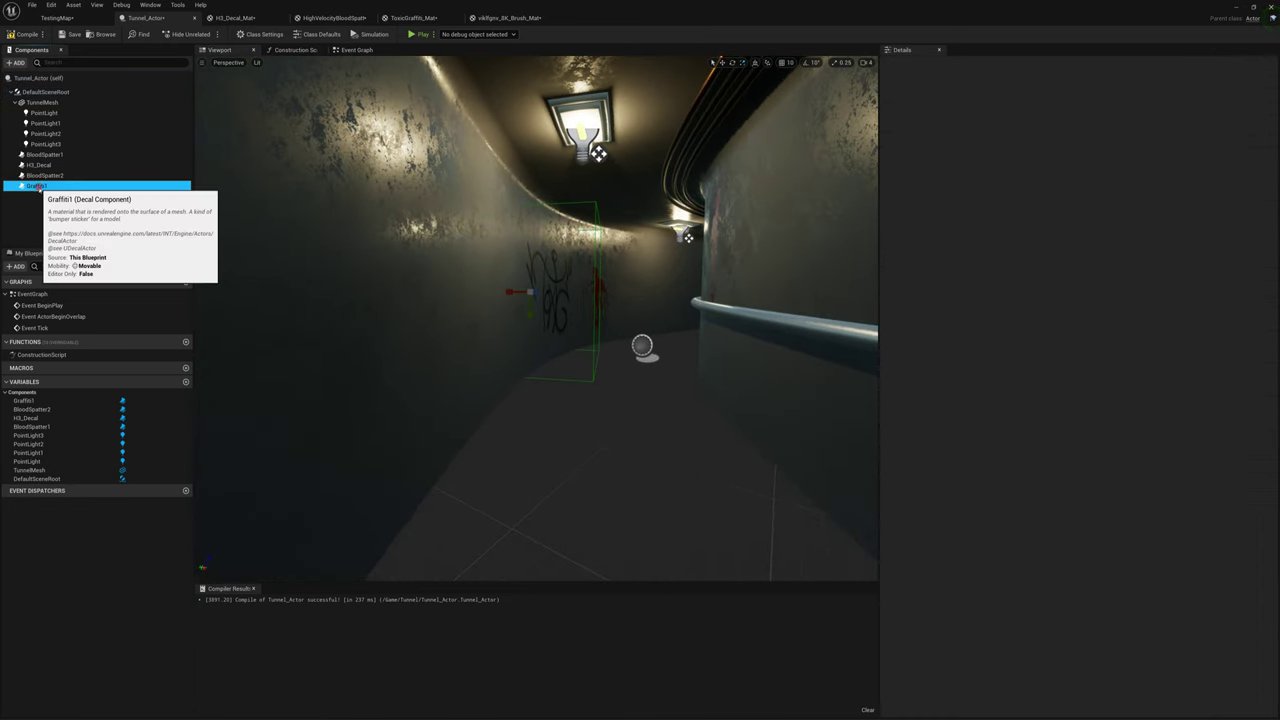
{"action": "key", "text": "ctrl+d"}
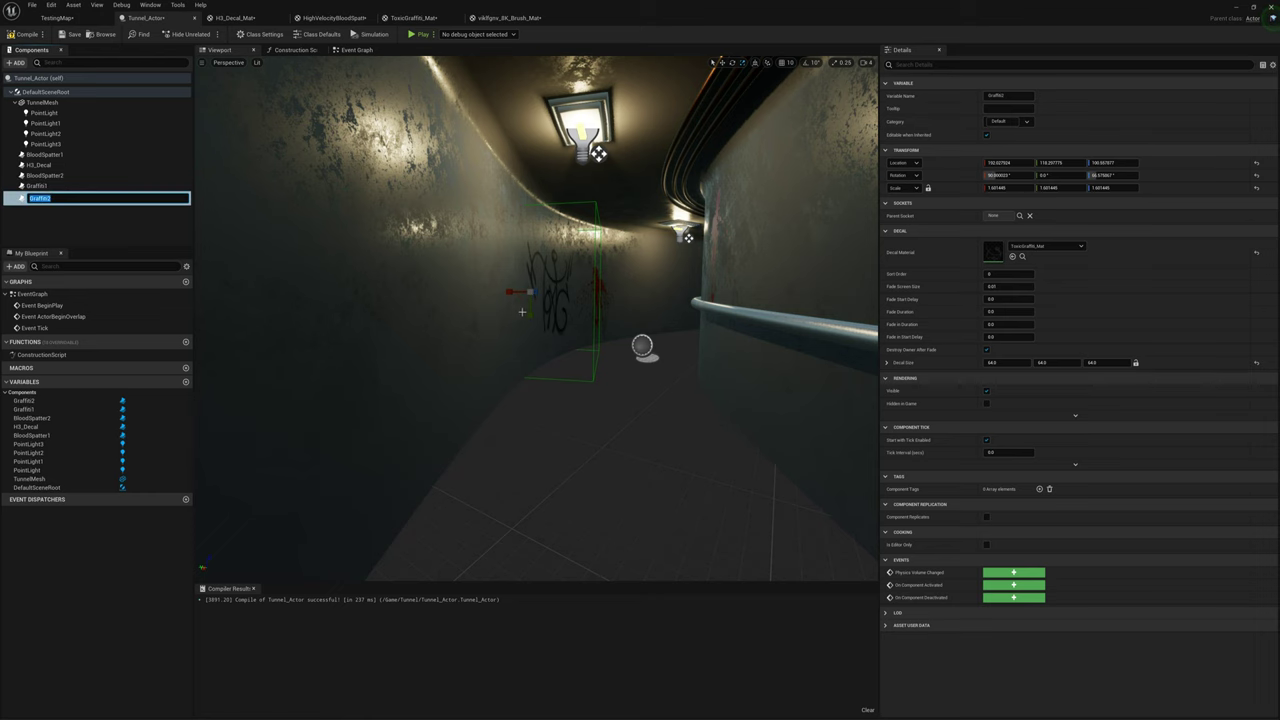
{"action": "type", "text": "w"}
{"action": "key", "text": "Return"}
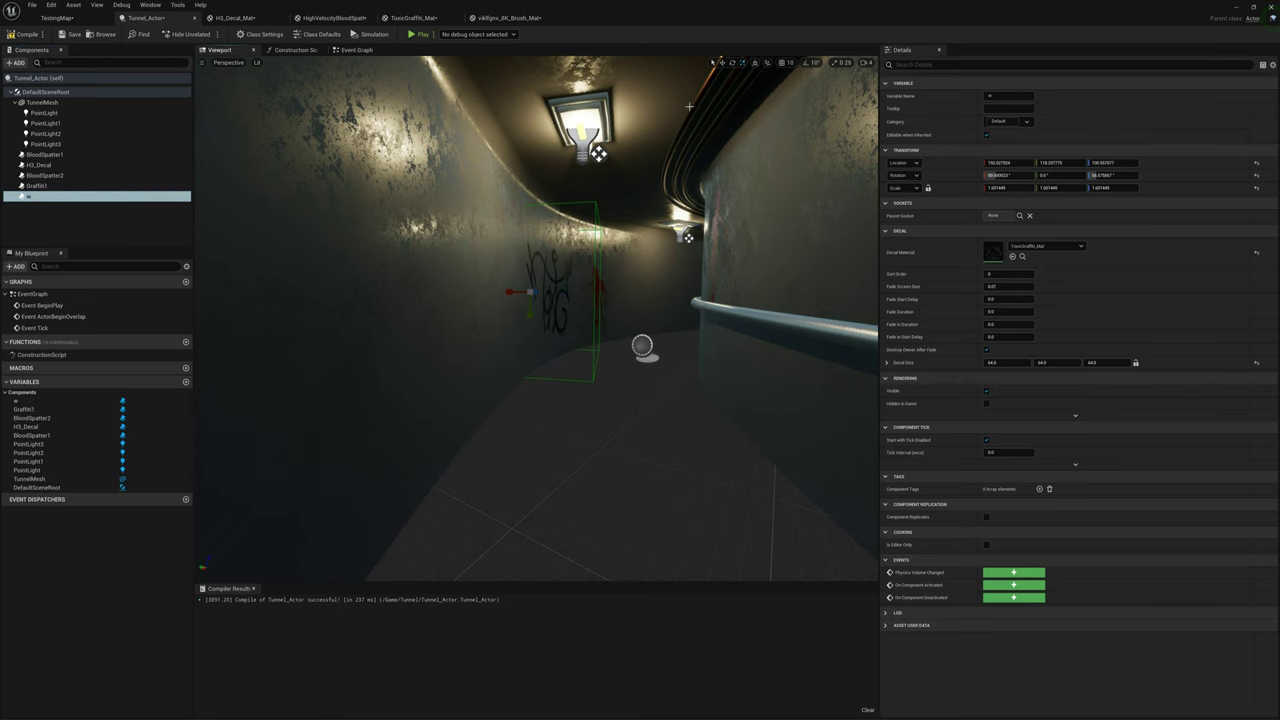
Step: Move the w decal farther along the curved tunnel wall, past the blood spatter, and view it up close
{"action": "key", "text": "f"}
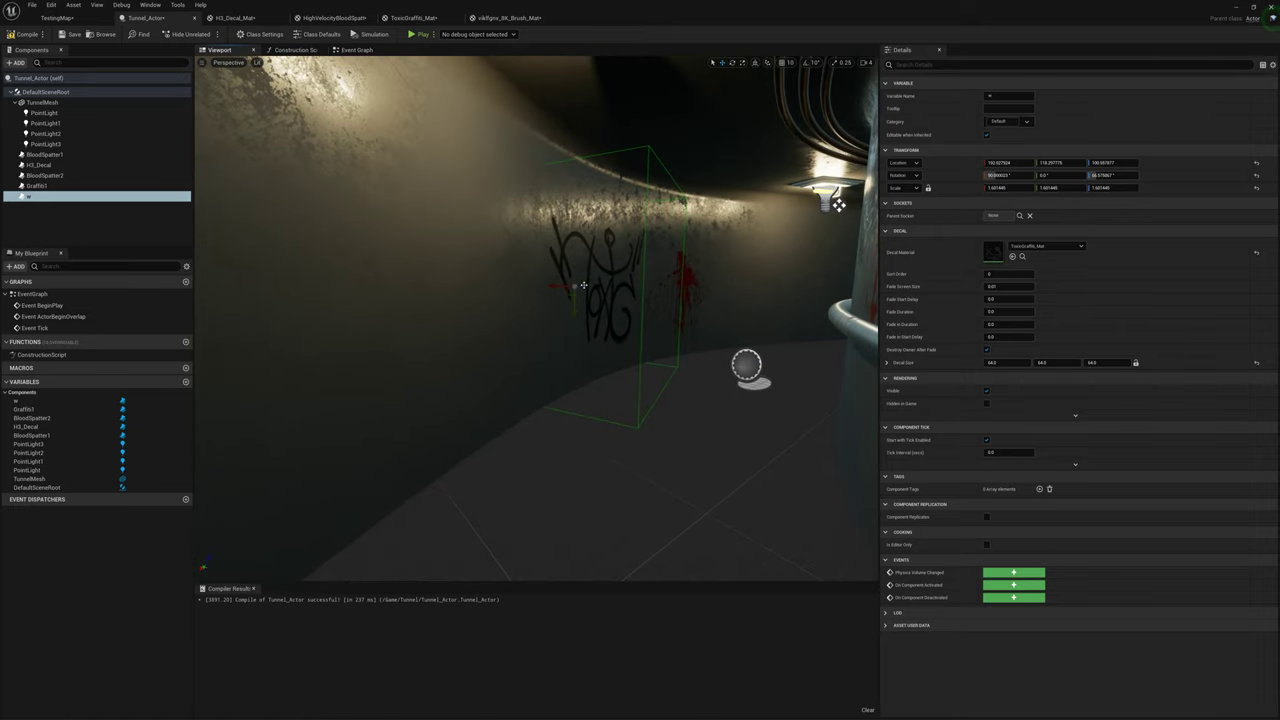
{"action": "left_click_drag", "start_coordinate": [584, 285], "coordinate": [653, 274]}
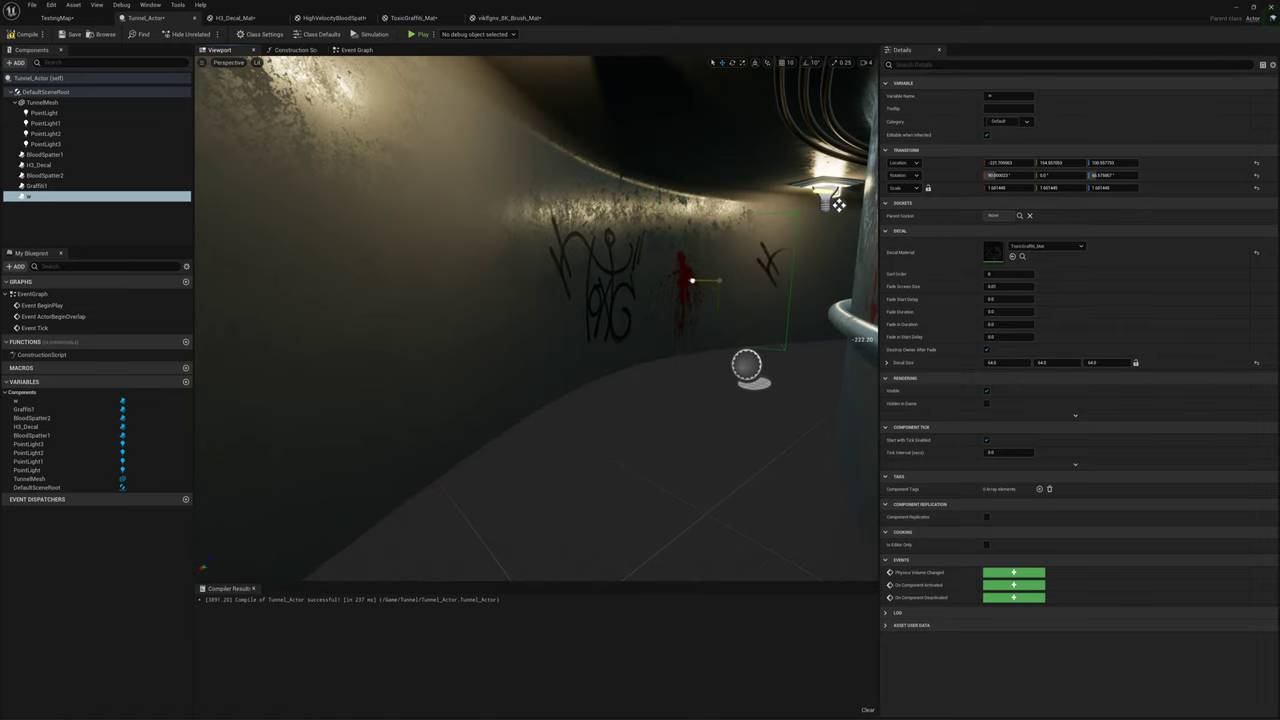
{"action": "key", "text": "w"}
{"action": "right_click_drag", "start_coordinate": [660, 352], "coordinate": [708, 356]}
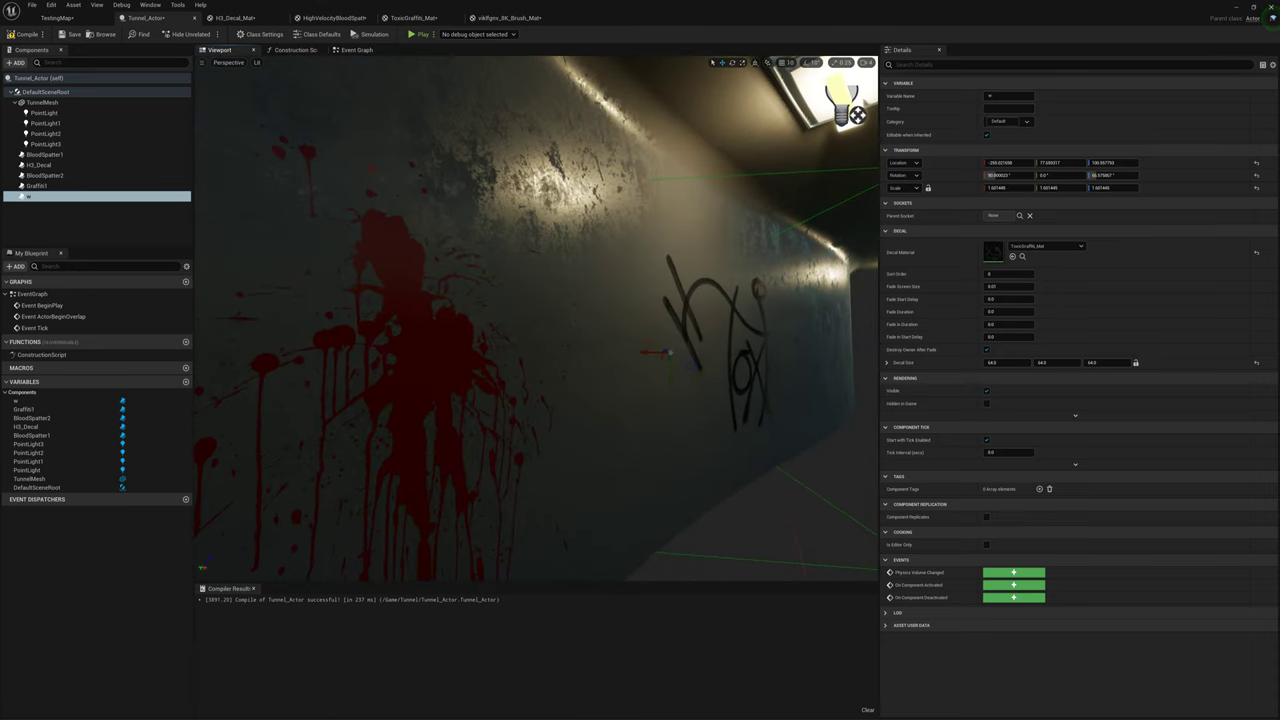
Step: Replace the w decal's material with the other graffiti material, whose name ends in 8K_Brush_Mat
{"action": "left_click", "coordinate": [1040, 248]}
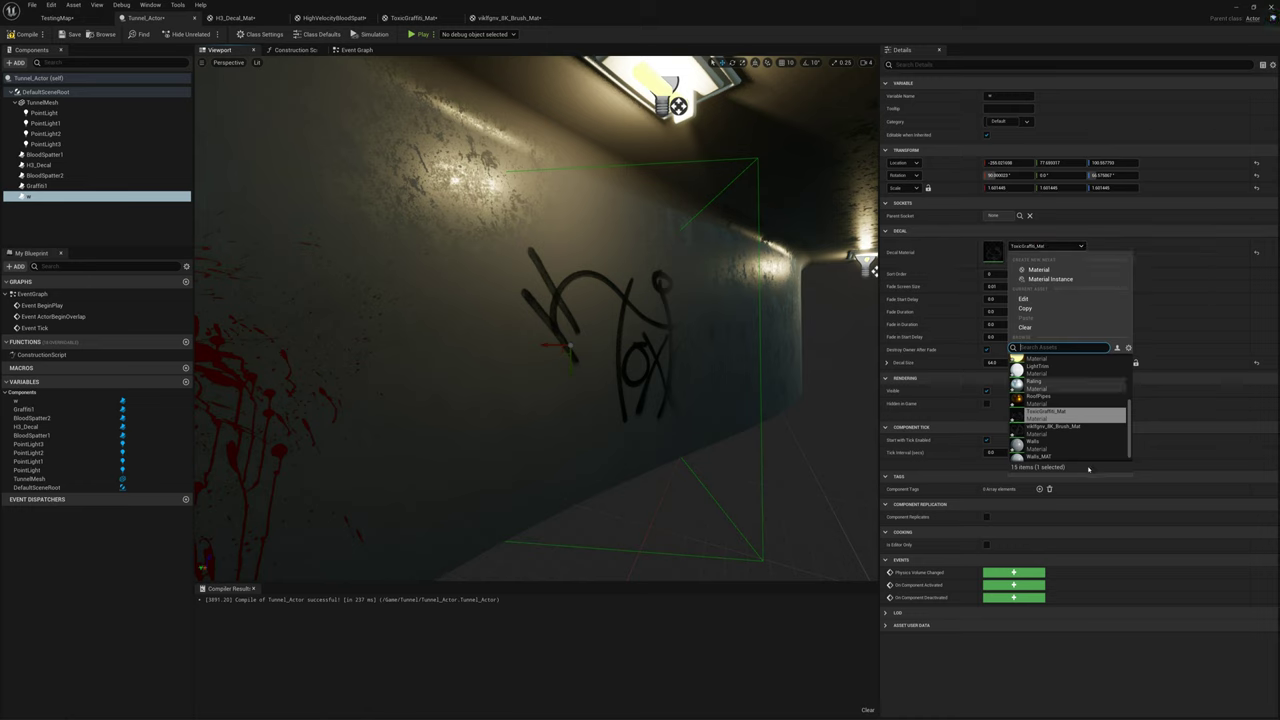
{"action": "scroll", "coordinate": [1060, 405], "scroll_direction": "down", "scroll_amount": 1}
{"action": "scroll", "coordinate": [1060, 405], "scroll_direction": "up", "scroll_amount": 2}
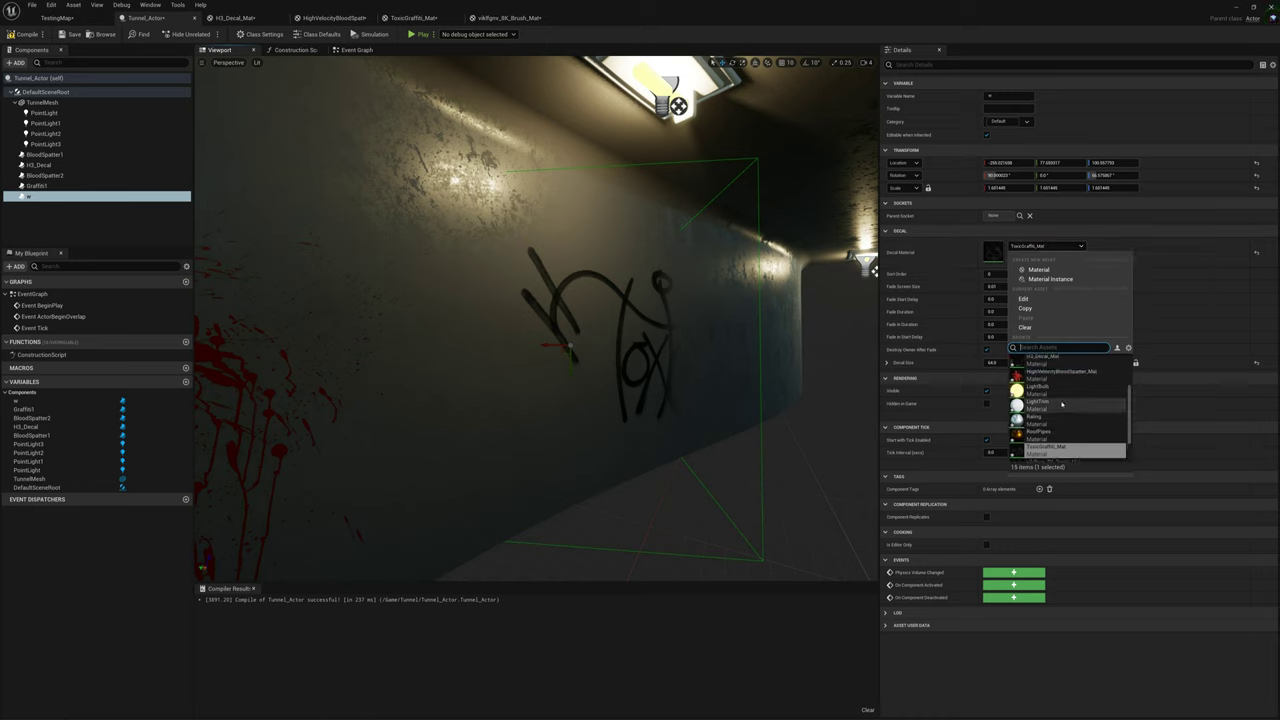
{"action": "scroll", "coordinate": [1078, 388], "scroll_direction": "up", "scroll_amount": 2}
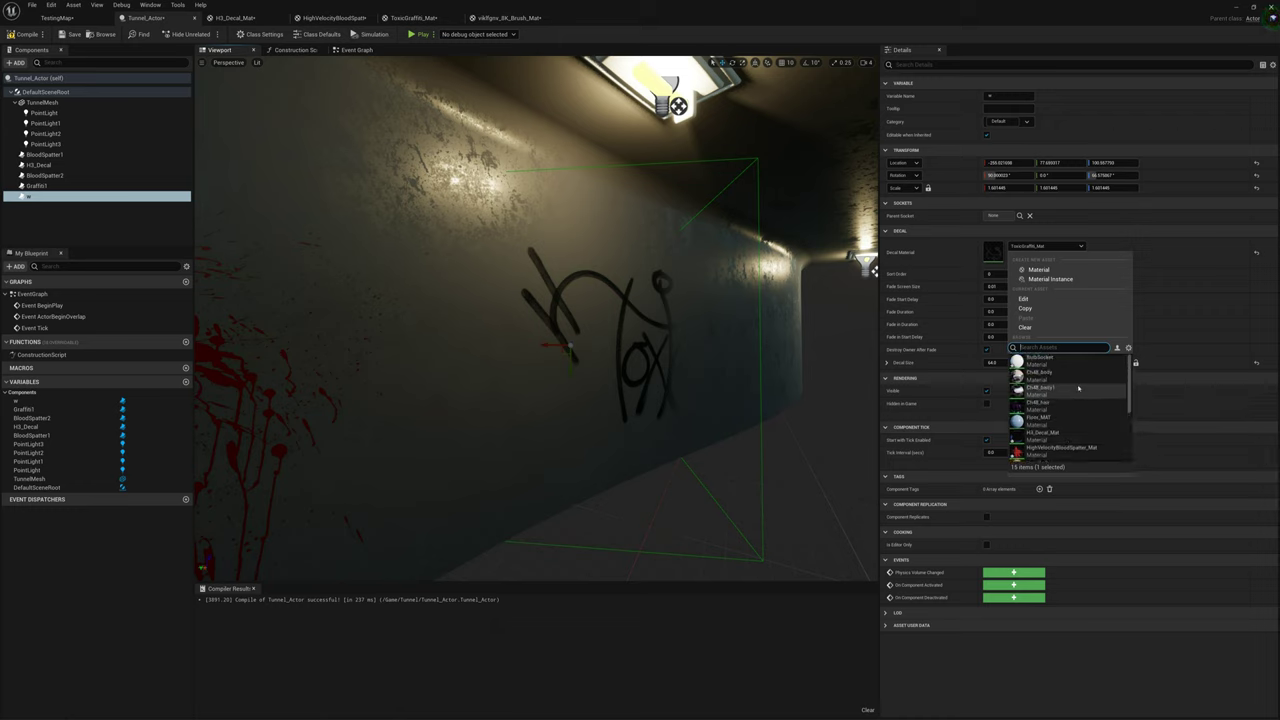
{"action": "scroll", "coordinate": [1076, 390], "scroll_direction": "down", "scroll_amount": 4}
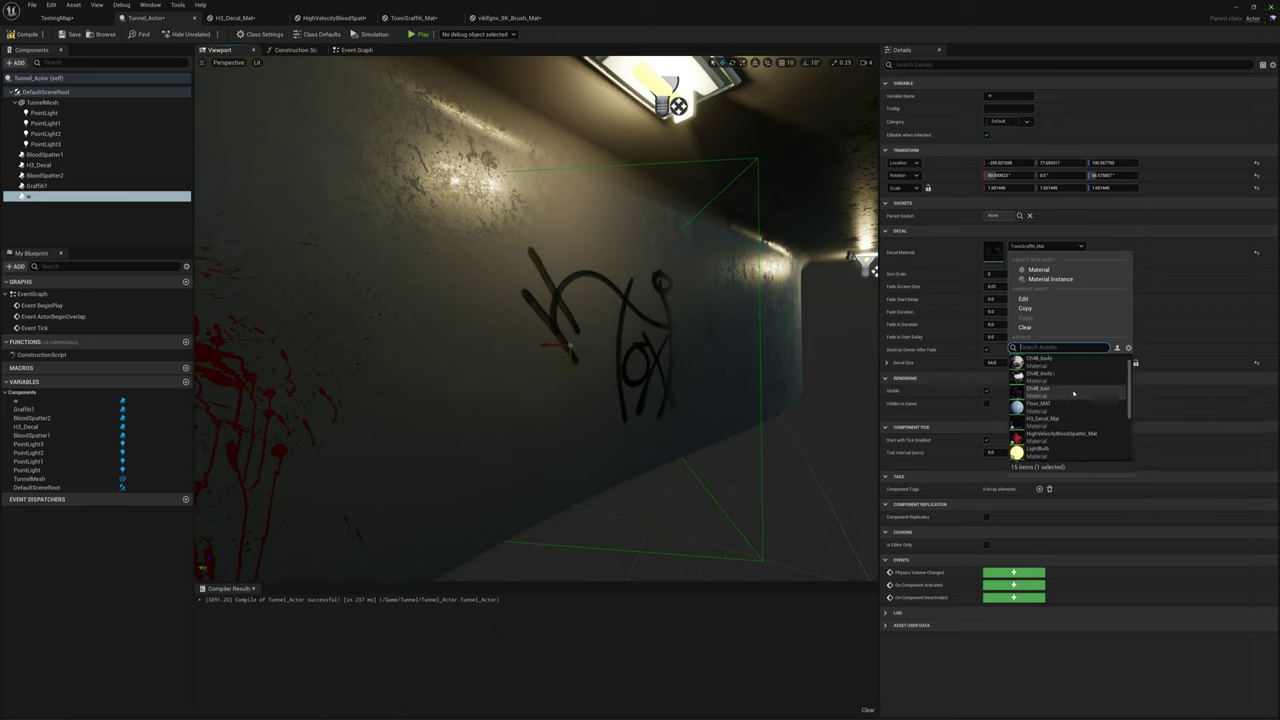
{"action": "scroll", "coordinate": [1072, 395], "scroll_direction": "down", "scroll_amount": 2}
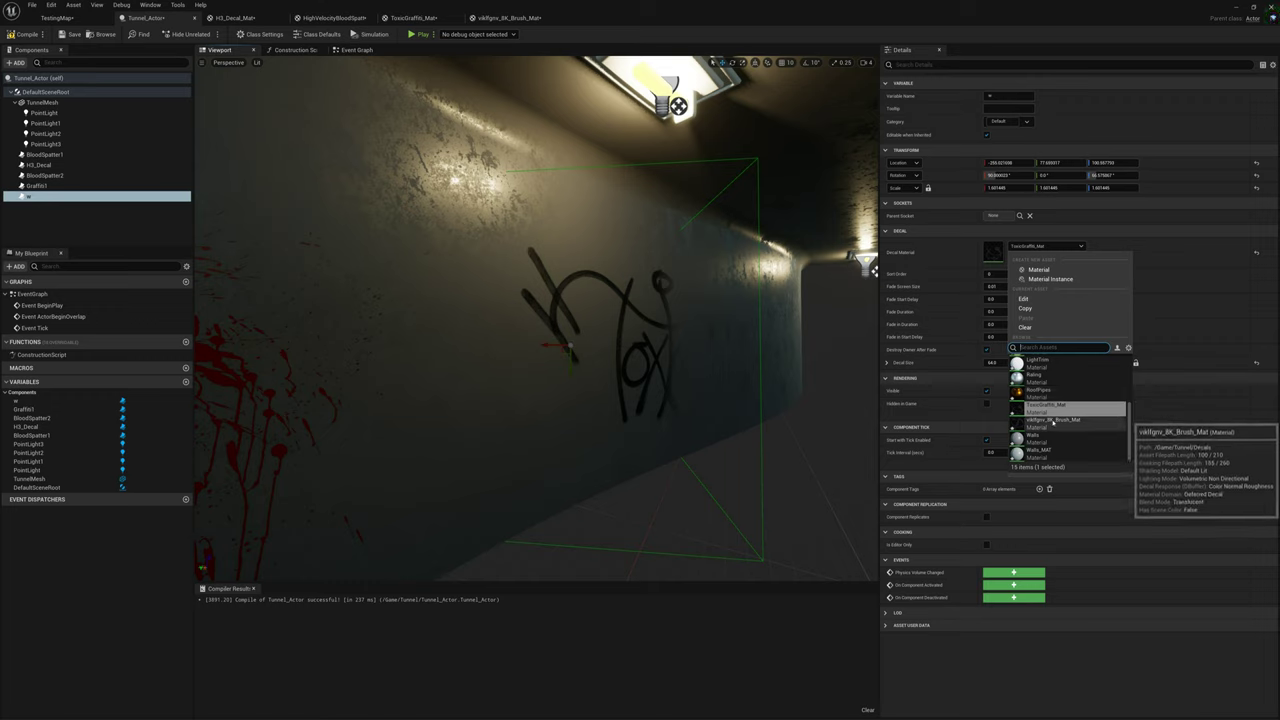
{"action": "left_click", "coordinate": [1052, 421]}
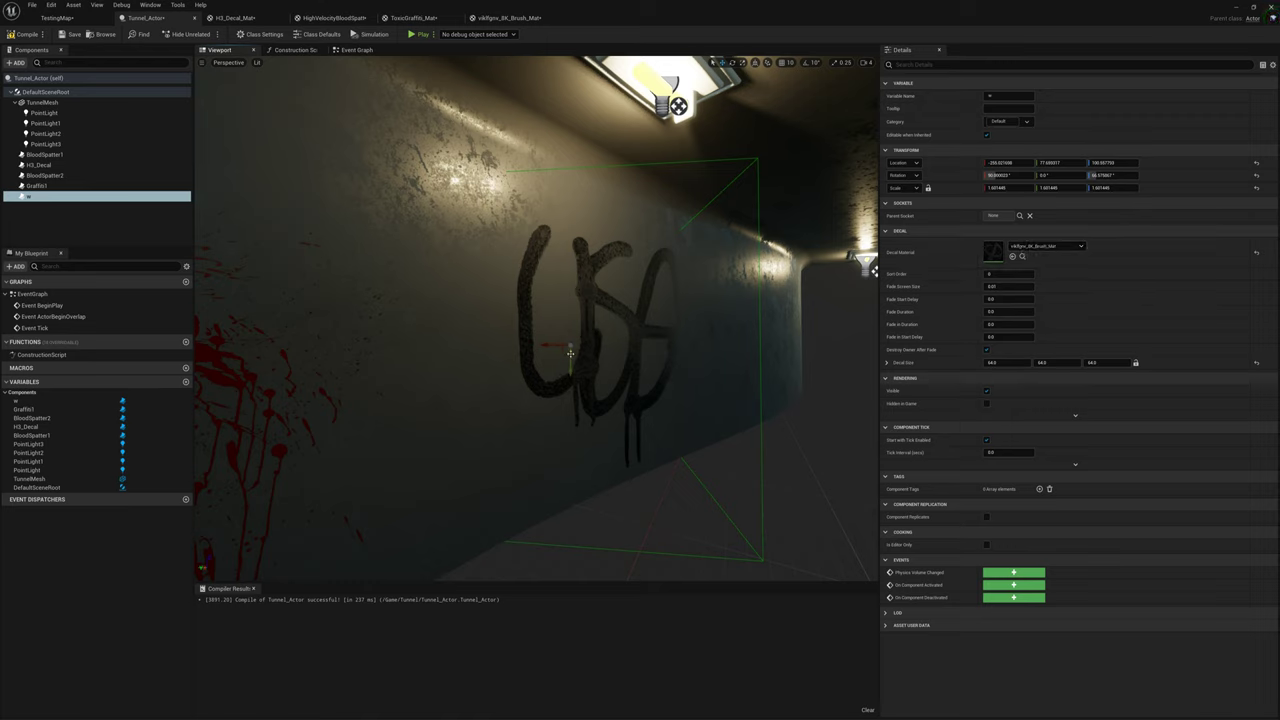
Step: Rotate the w decal slightly so it follows the wall and check its placement from farther back in the tunnel
{"action": "key", "text": "e"}
{"action": "left_click_drag", "start_coordinate": [590, 346], "coordinate": [530, 346]}
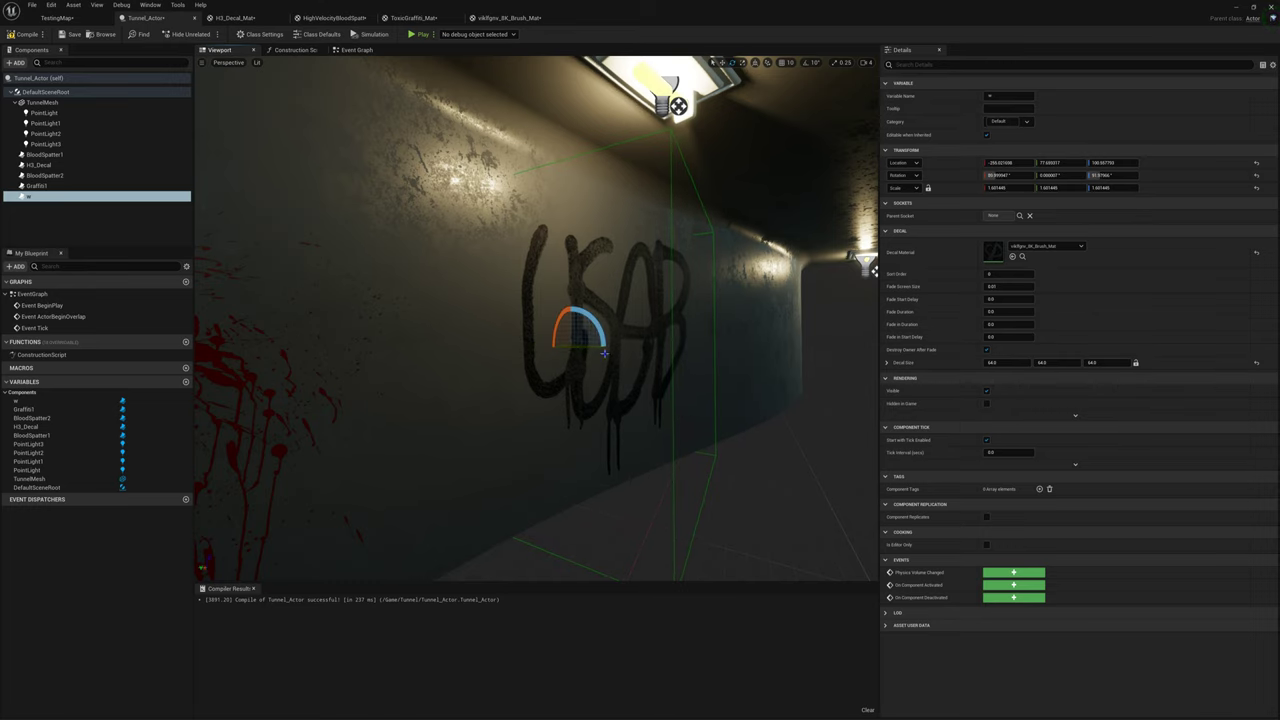
{"action": "key", "text": "s"}
{"action": "right_click_drag", "start_coordinate": [530, 346], "coordinate": [593, 364]}
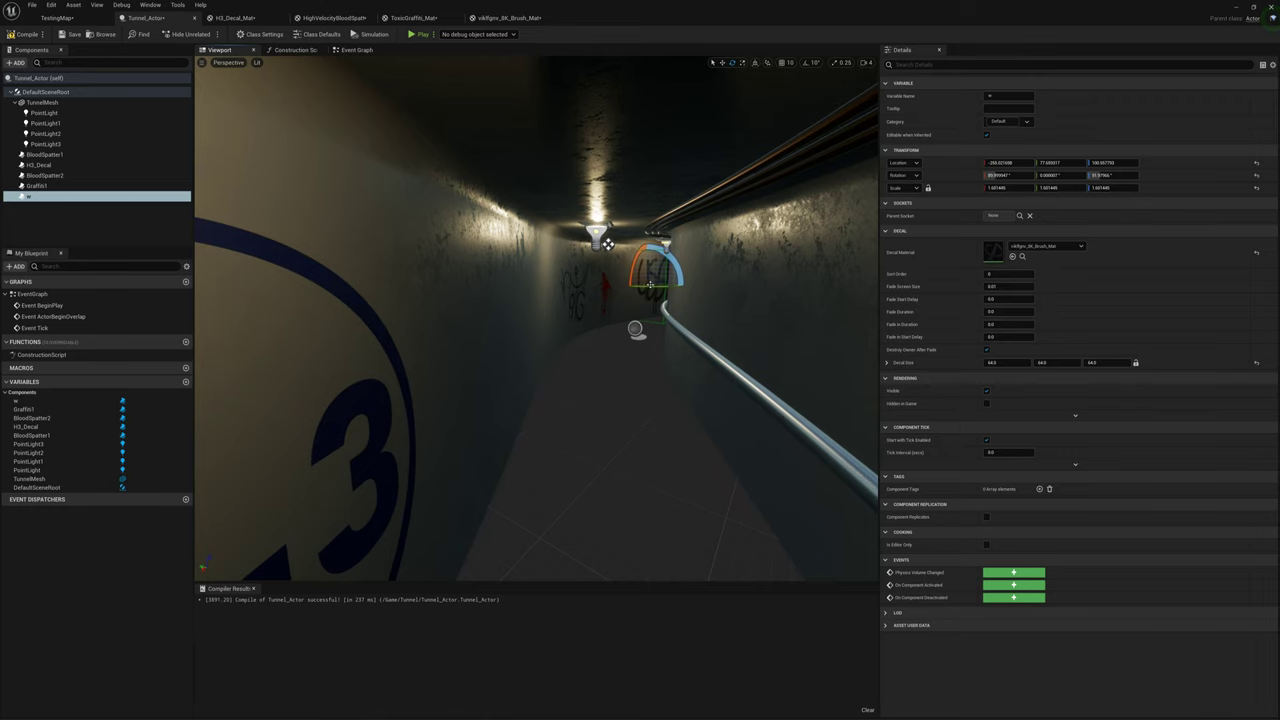
{"action": "right_click_drag", "start_coordinate": [636, 286], "coordinate": [640, 286]}
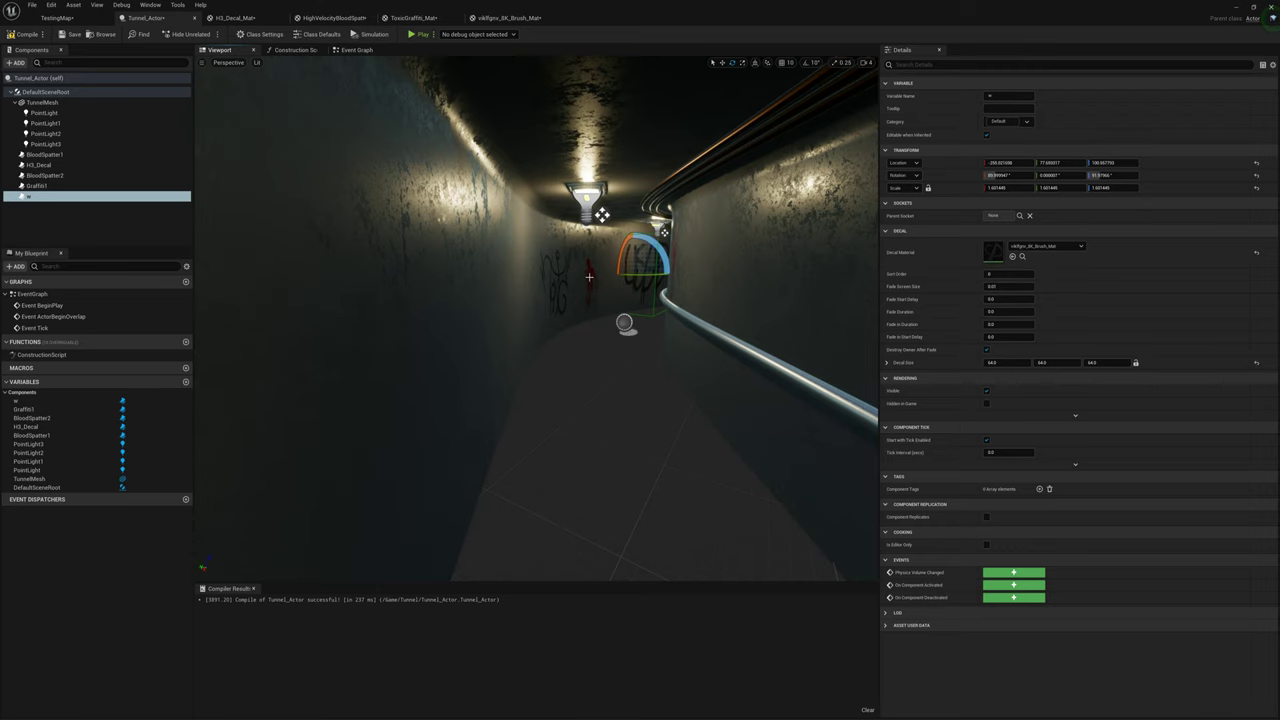
{"action": "mouse_move", "coordinate": [599, 366]}
{"action": "right_mouse_down"}
{"action": "mouse_move", "coordinate": [610, 360]}
{"action": "mouse_move", "coordinate": [599, 366]}
{"action": "right_mouse_up"}
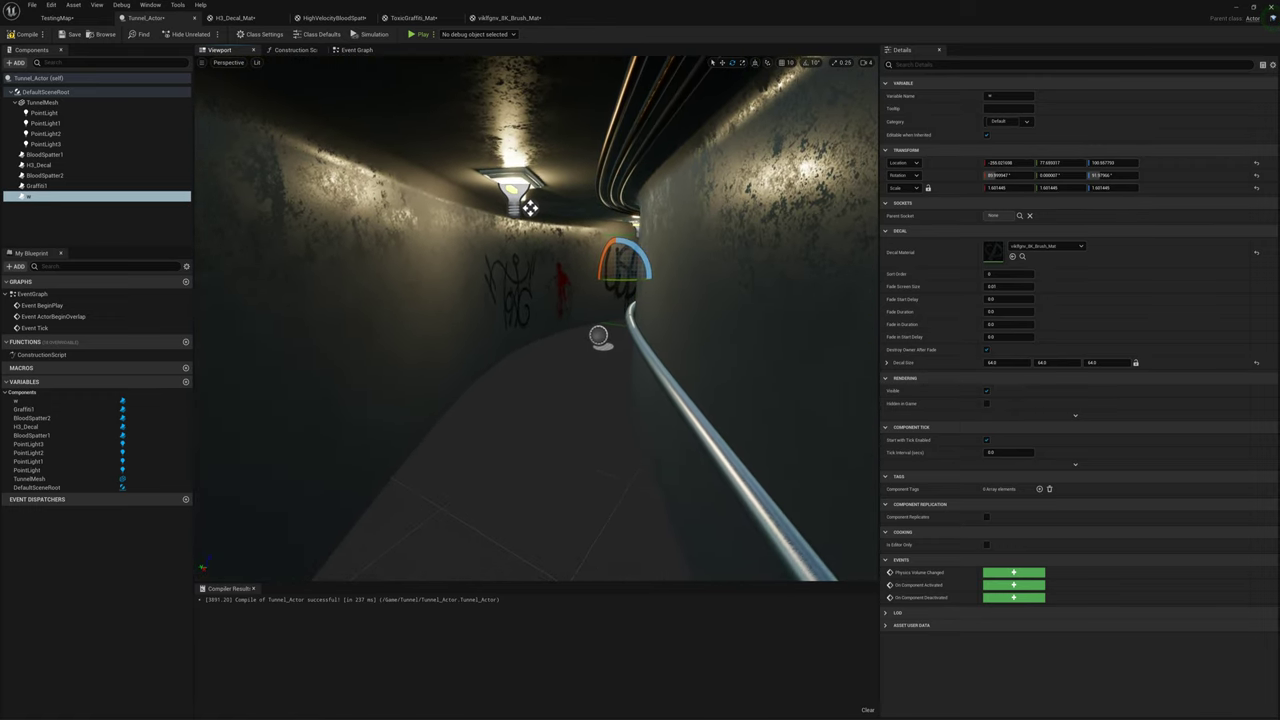
Step: Compile the Tunnel_Actor blueprint and play-test TestingMap, walking the character through the tunnel to check the decals
{"action": "left_click", "coordinate": [22, 34]}
{"action": "left_click", "coordinate": [65, 18]}
{"action": "right_click_drag", "start_coordinate": [640, 380], "coordinate": [640, 380]}
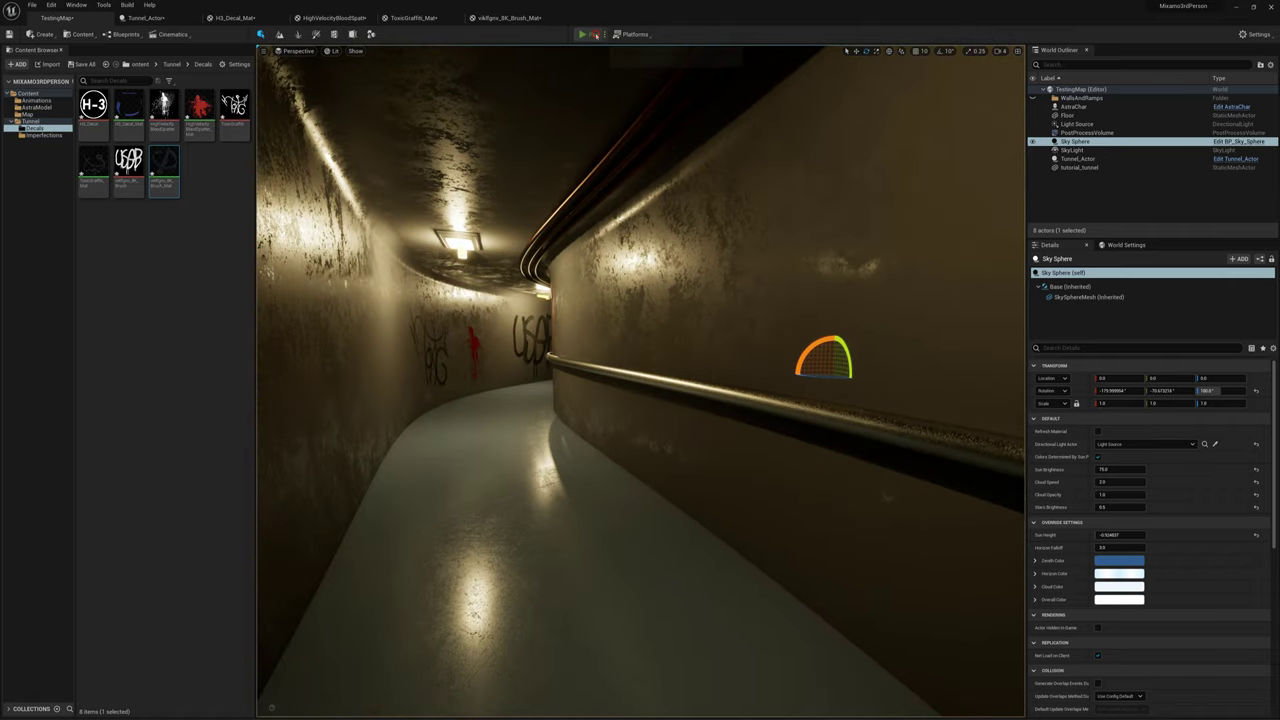
{"action": "left_click", "coordinate": [588, 34]}
{"action": "key", "text": "w"}
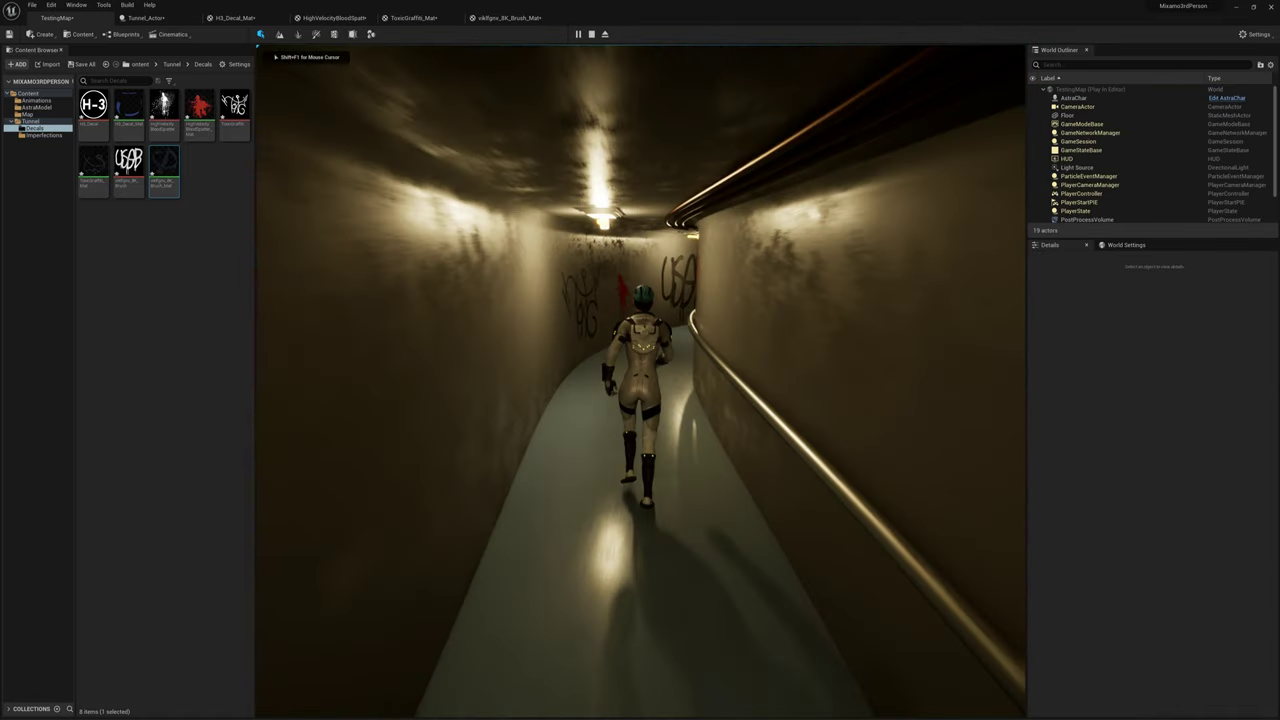
{"action": "key", "text": "s"}
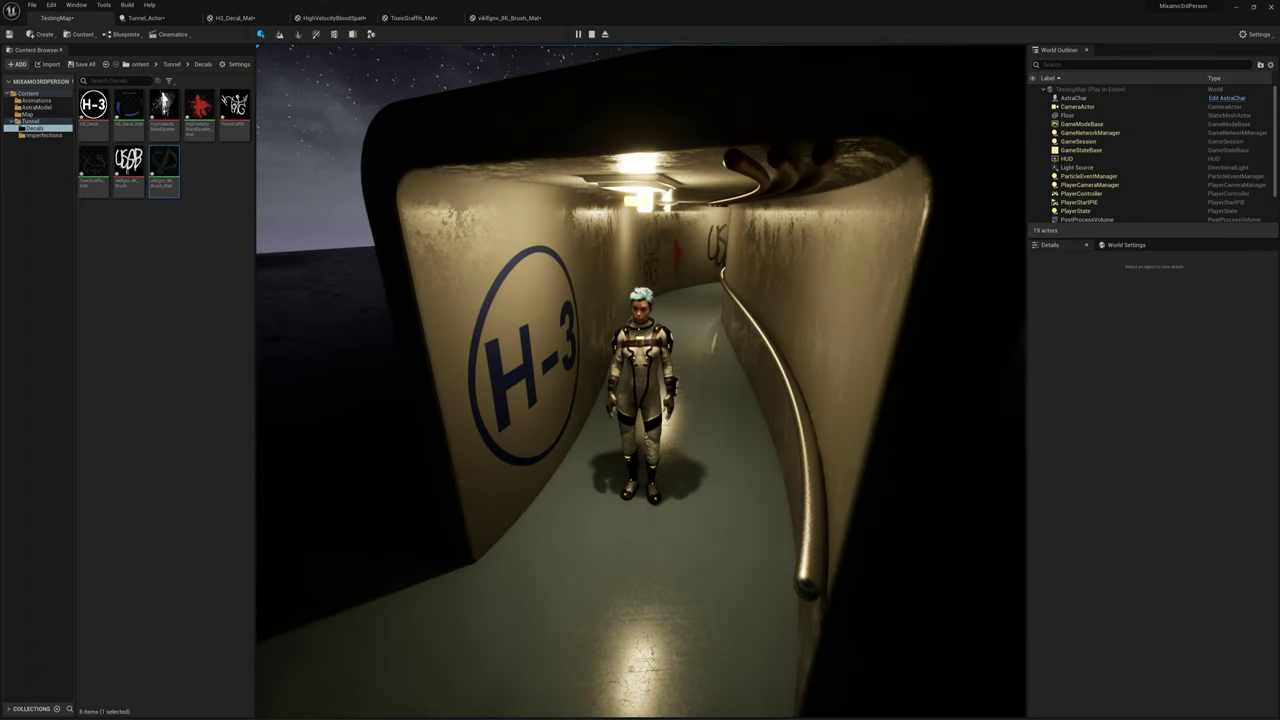
{"action": "key", "text": "w"}
{"action": "key", "text": "Escape"}
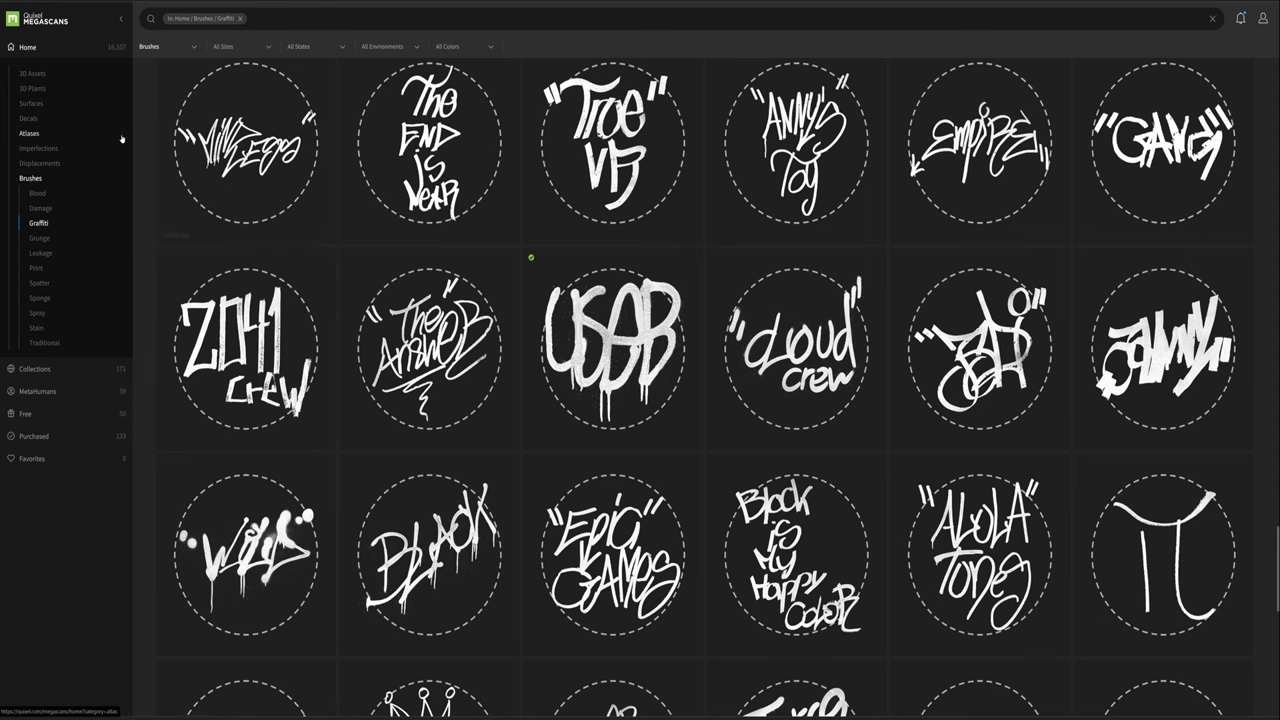
Step: Browse the Megascans decal categories on the Quixel site and download Garbage Pile from Debris / Trash at 8K resolution
{"action": "left_click", "coordinate": [31, 119]}
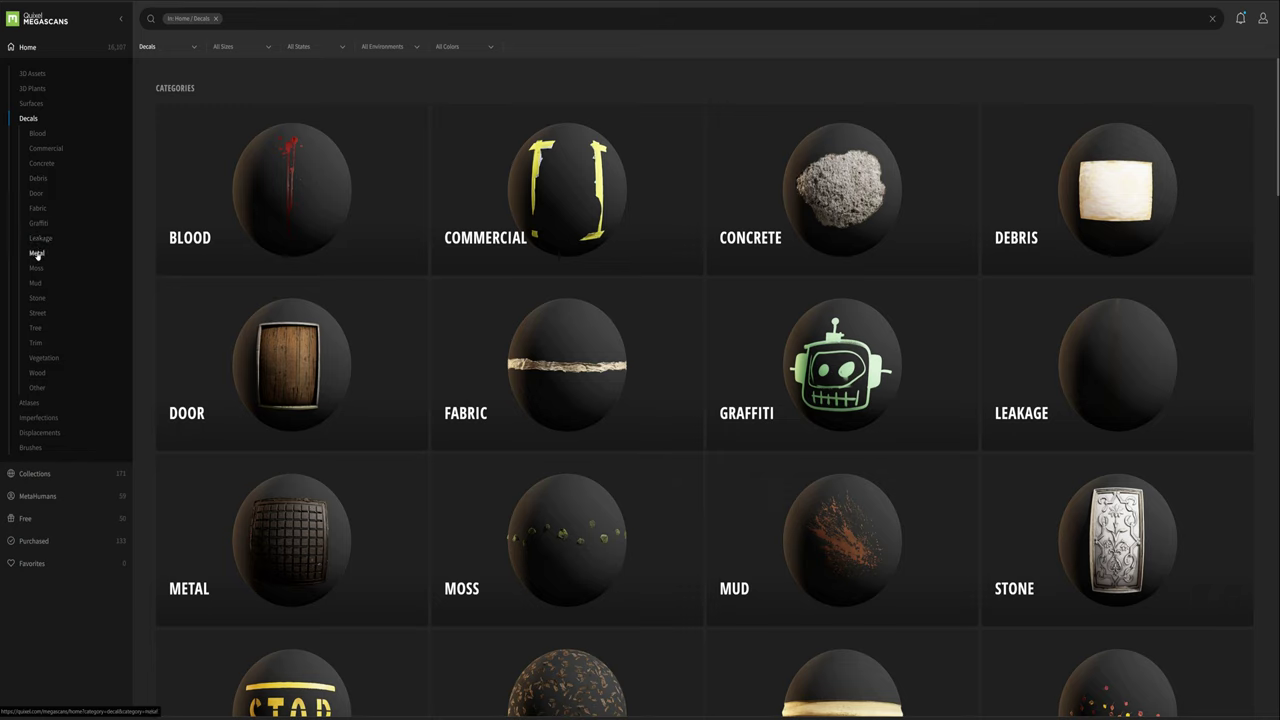
{"action": "left_click", "coordinate": [37, 312]}
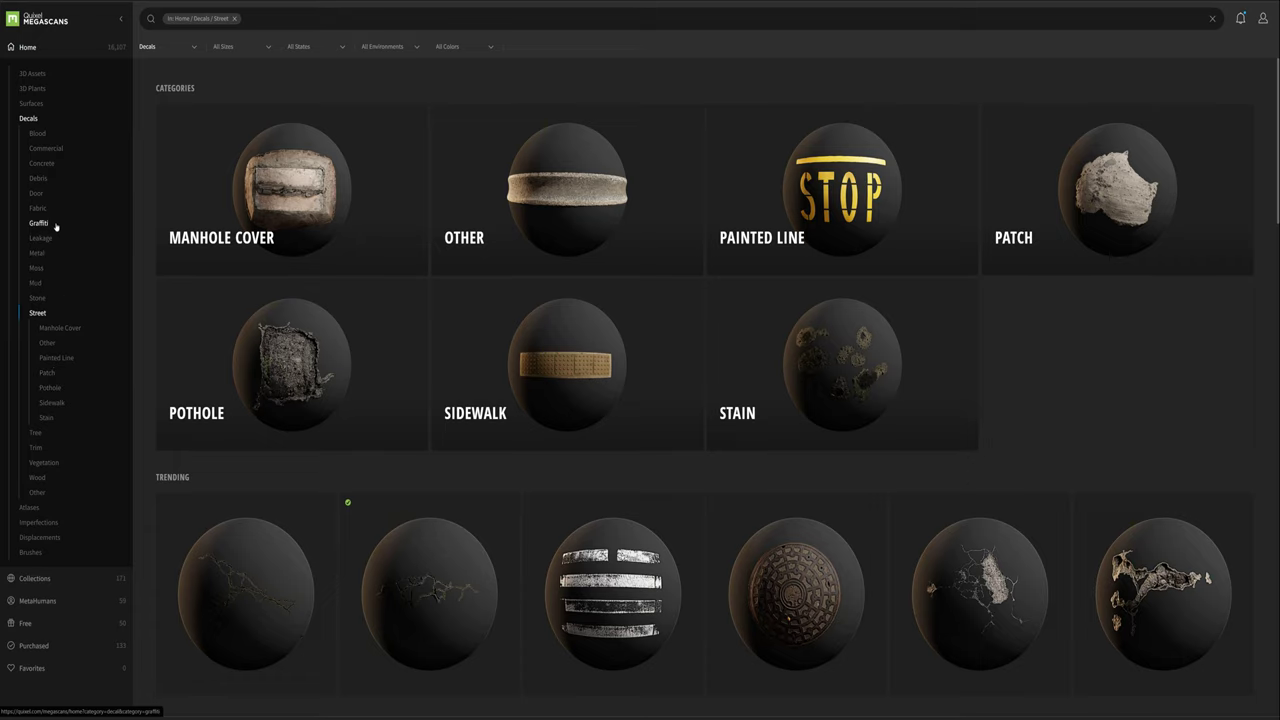
{"action": "left_click", "coordinate": [40, 179]}
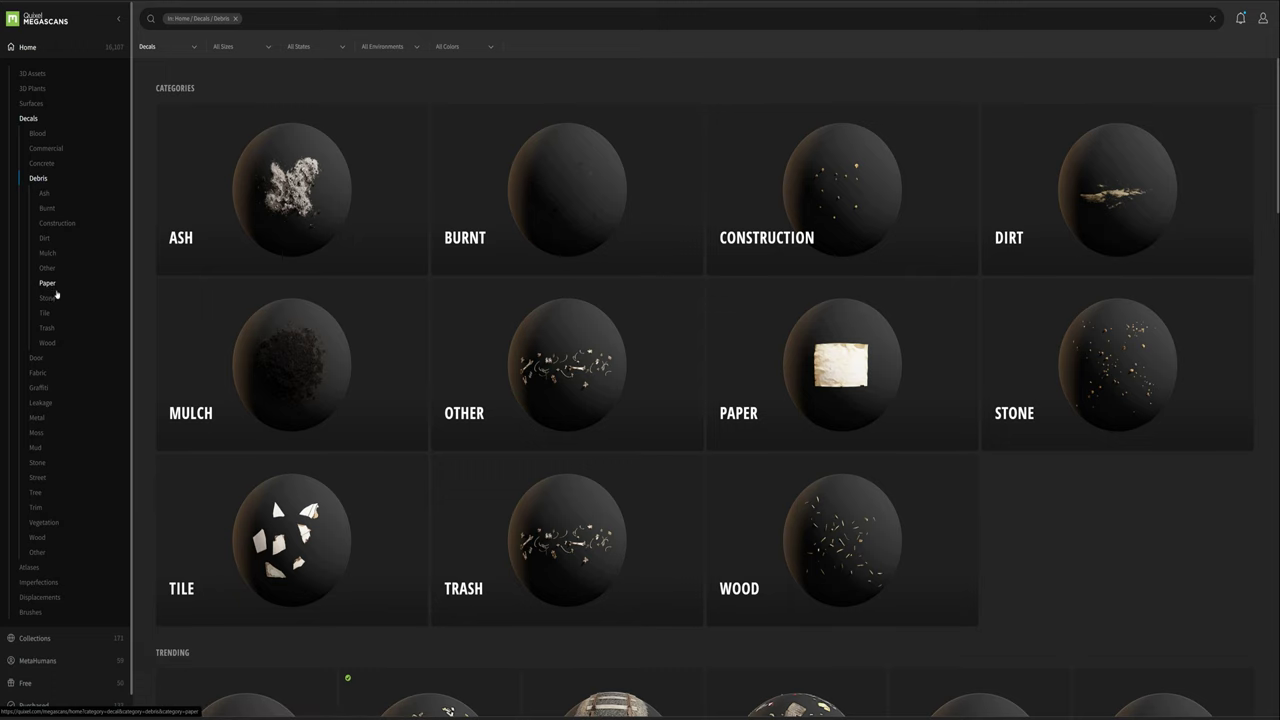
{"action": "left_click", "coordinate": [47, 328]}
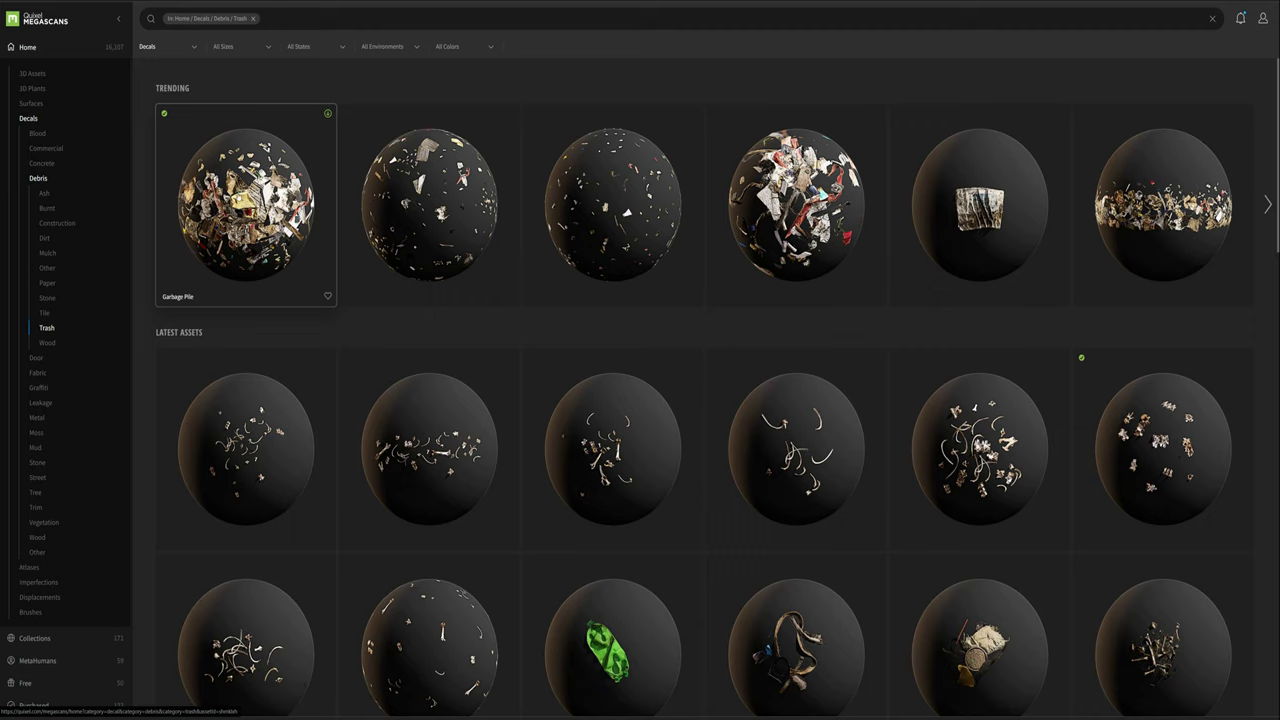
{"action": "left_click", "coordinate": [243, 196]}
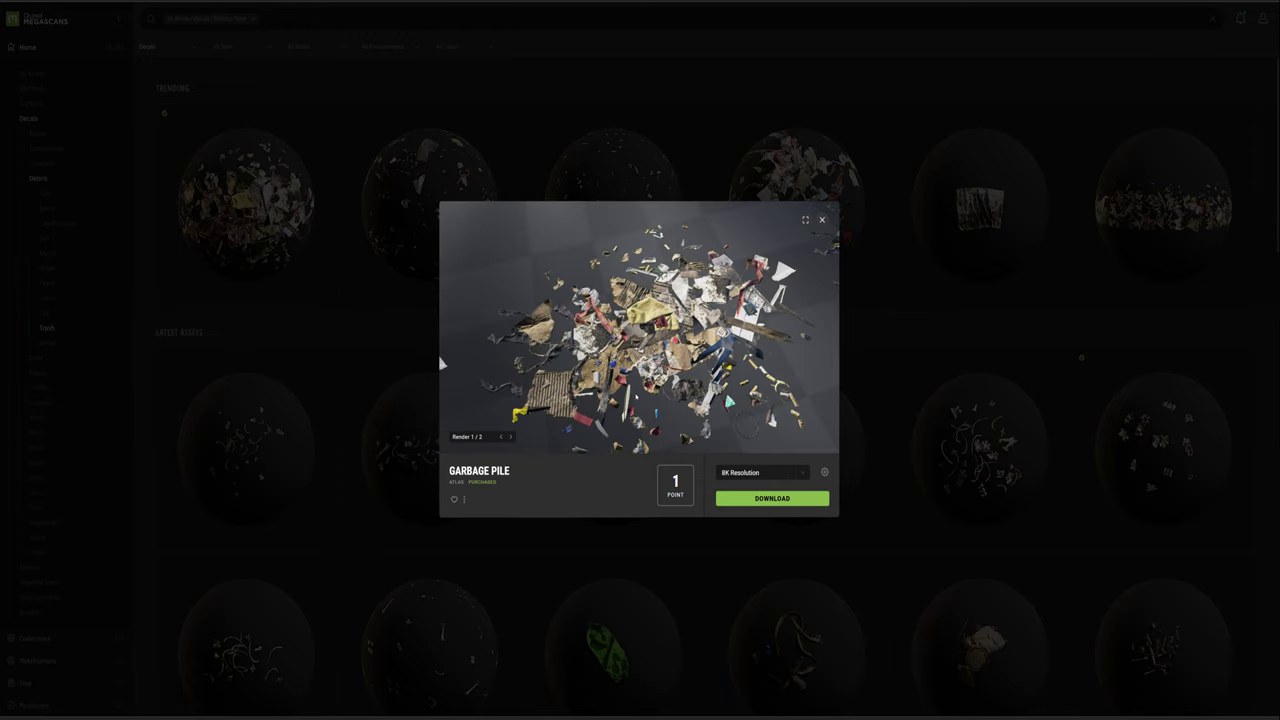
{"action": "left_click", "coordinate": [768, 501]}
{"action": "left_click", "coordinate": [822, 221]}
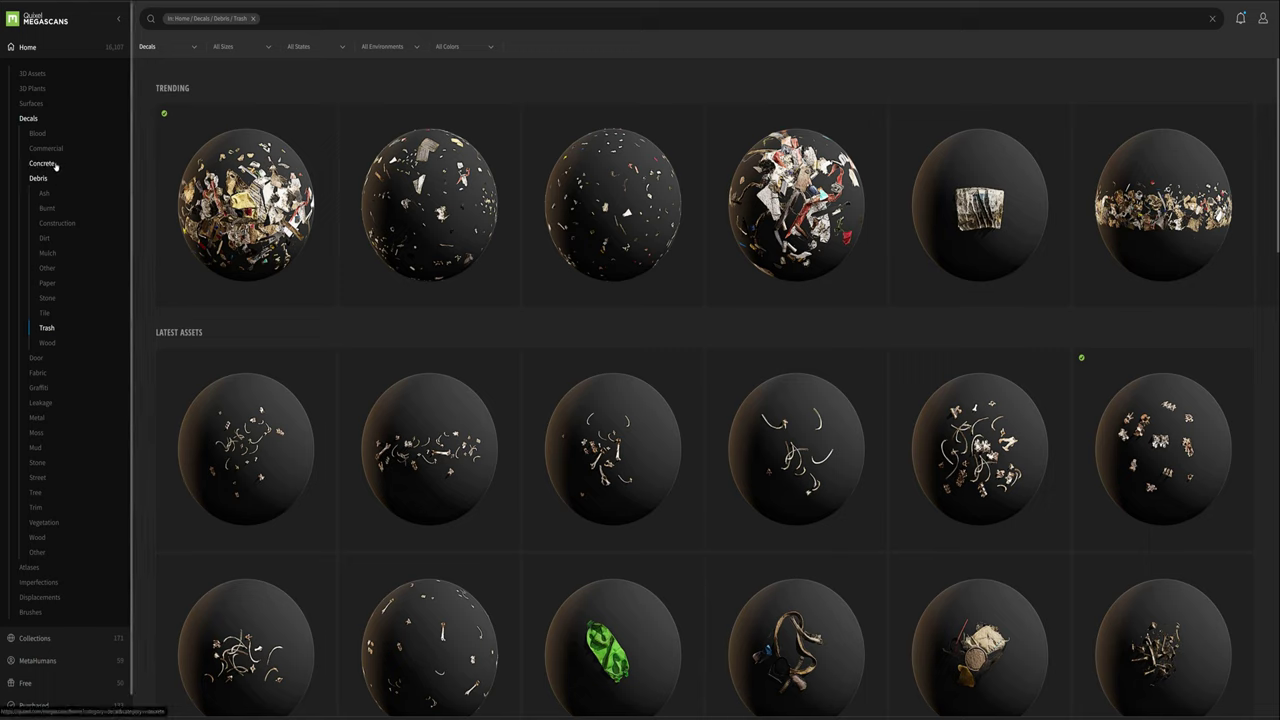
Step: Download the Trash Bag Pack at 8K resolution from 3D Assets / Props / Trash and view the Dirty Burger Box asset
{"action": "left_click", "coordinate": [34, 74]}
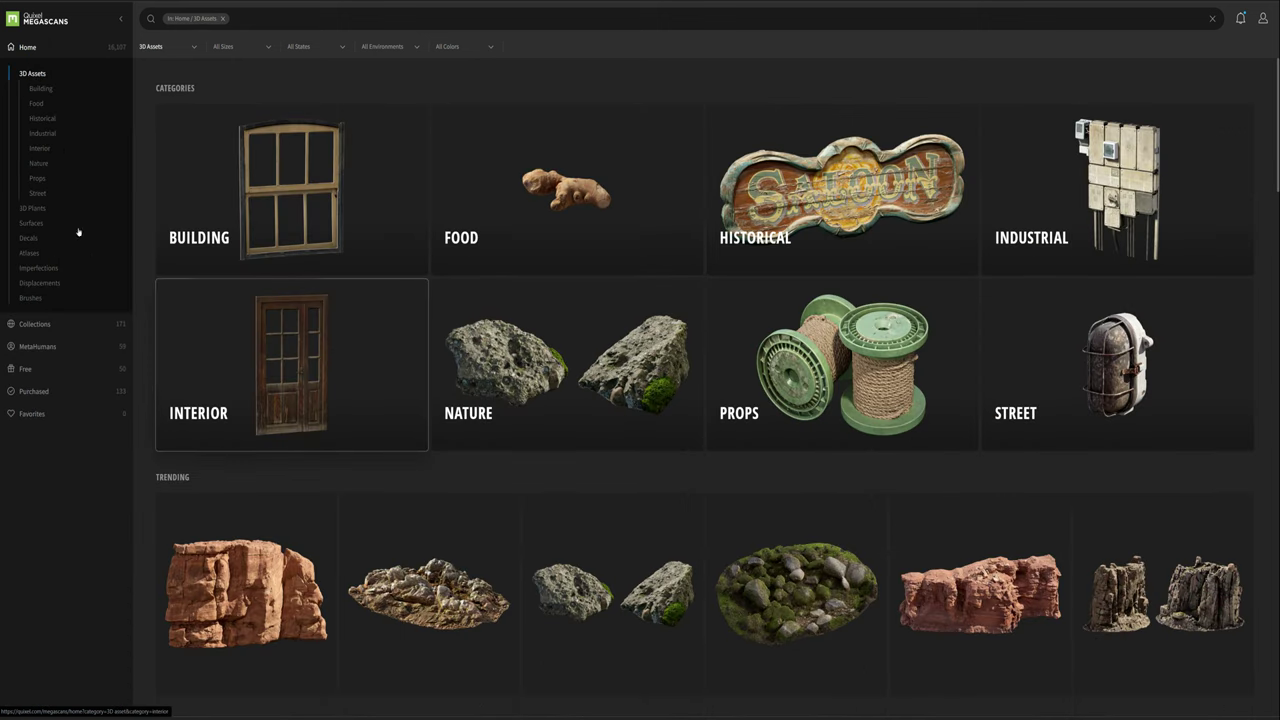
{"action": "left_click", "coordinate": [38, 179]}
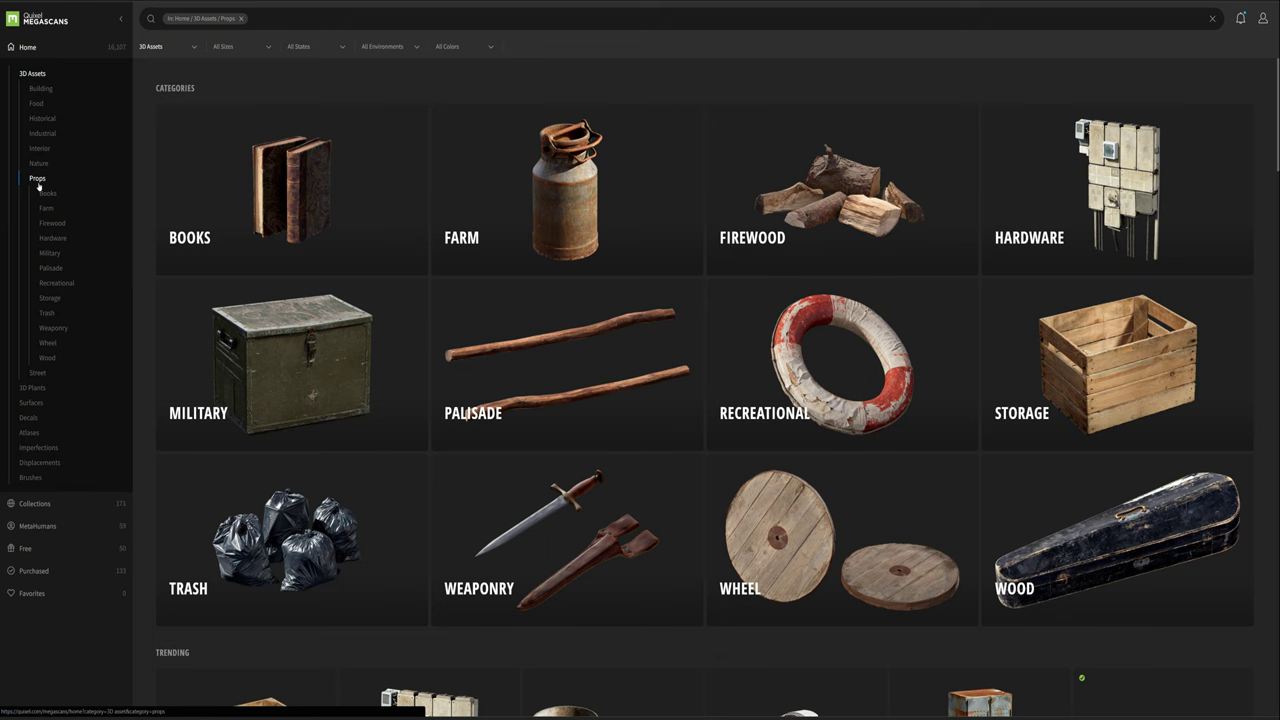
{"action": "left_click", "coordinate": [45, 314]}
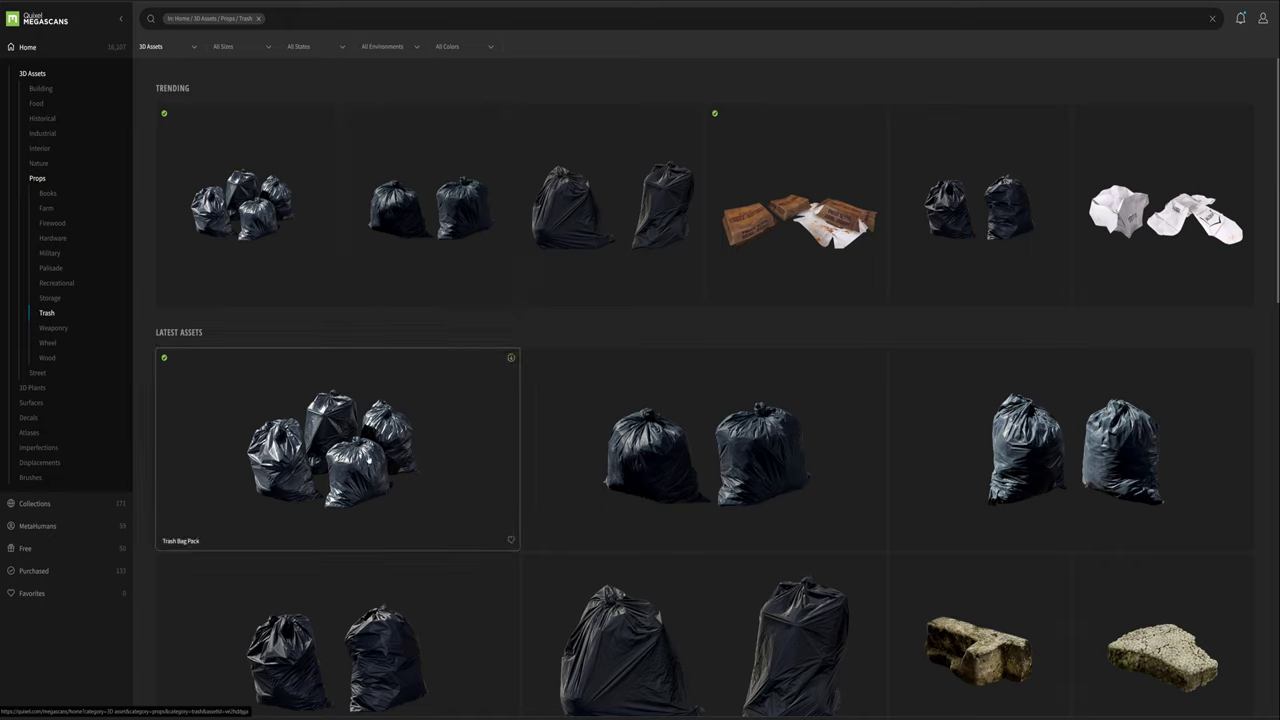
{"action": "left_click", "coordinate": [374, 428]}
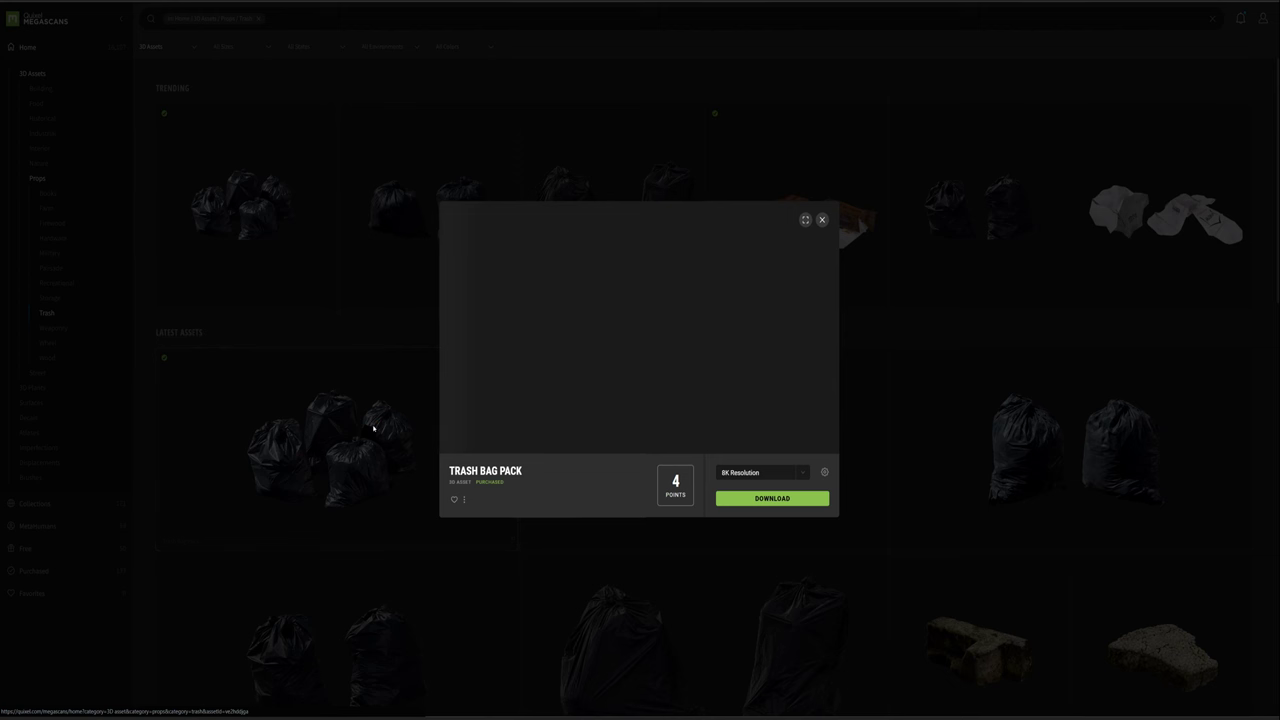
{"action": "left_click", "coordinate": [740, 502]}
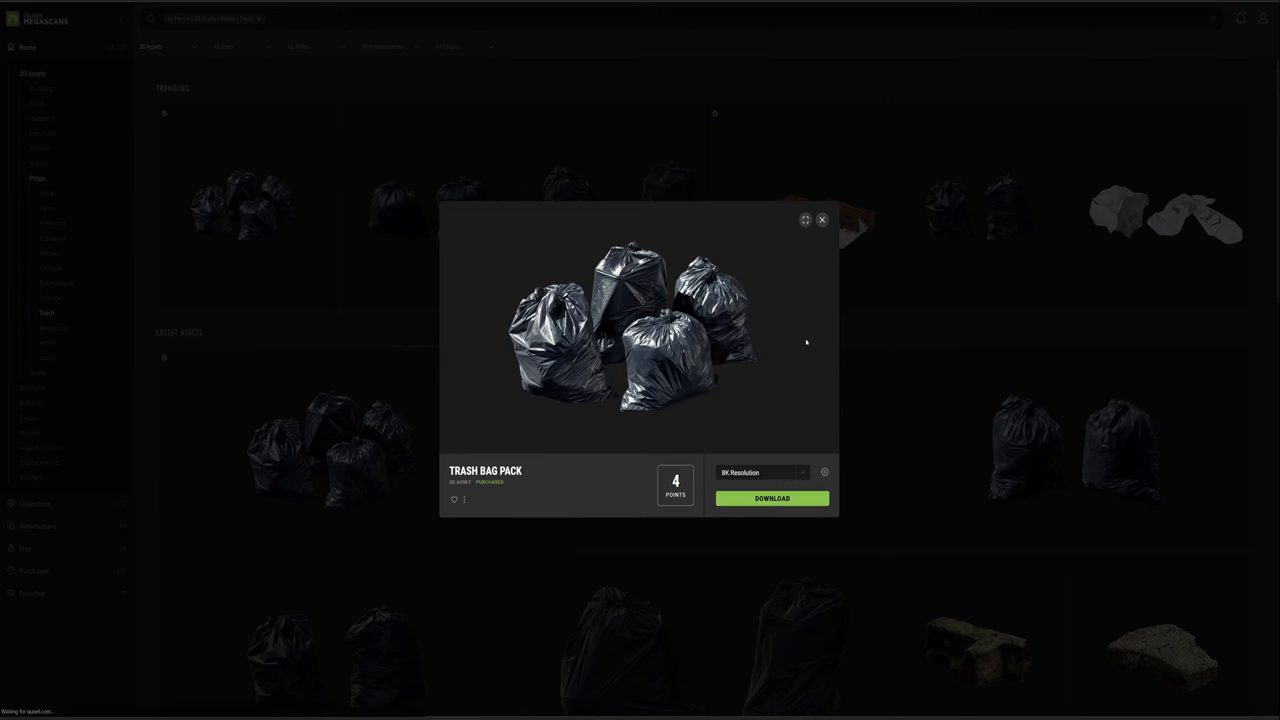
{"action": "left_click", "coordinate": [822, 220]}
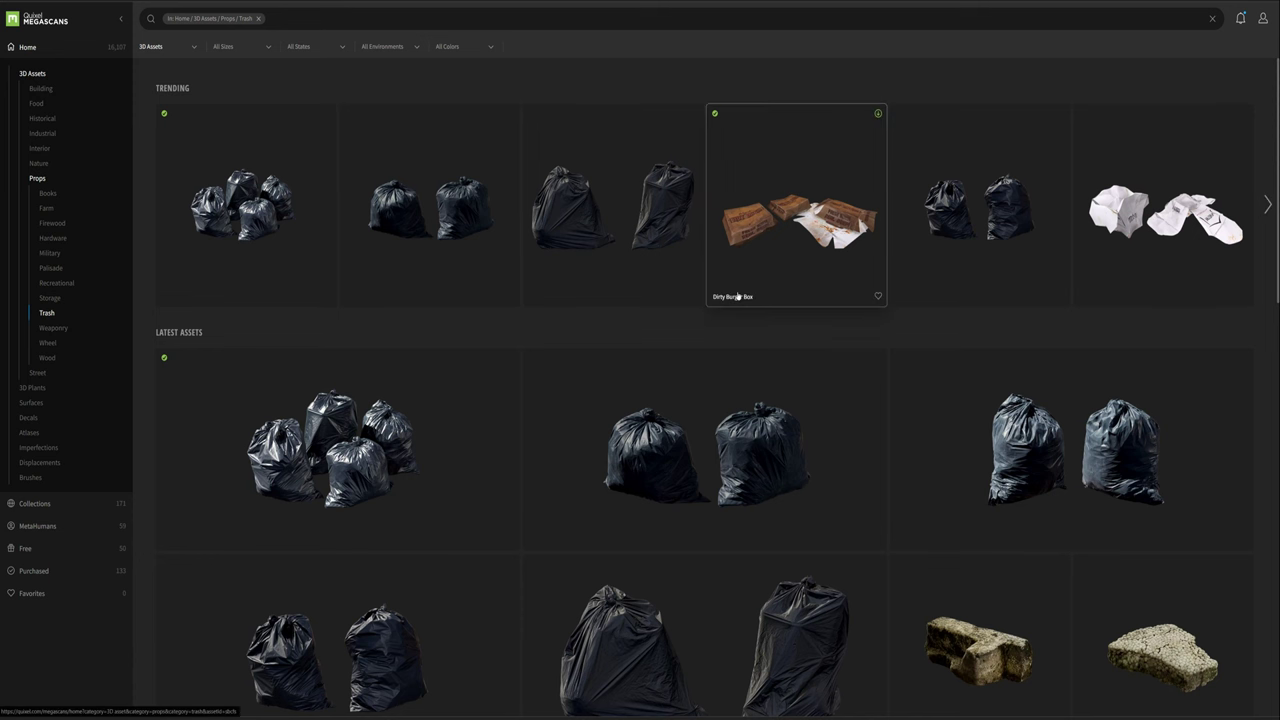
{"action": "left_click", "coordinate": [790, 218]}
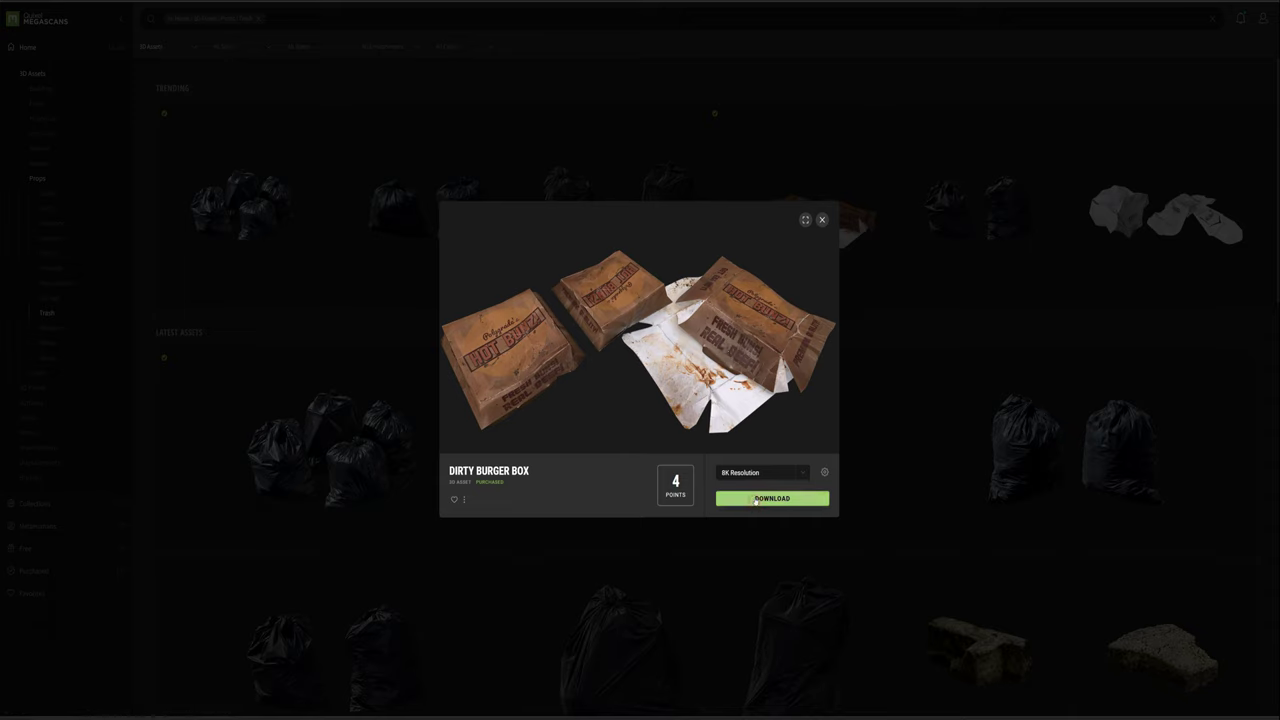
{"action": "left_click", "coordinate": [823, 220]}
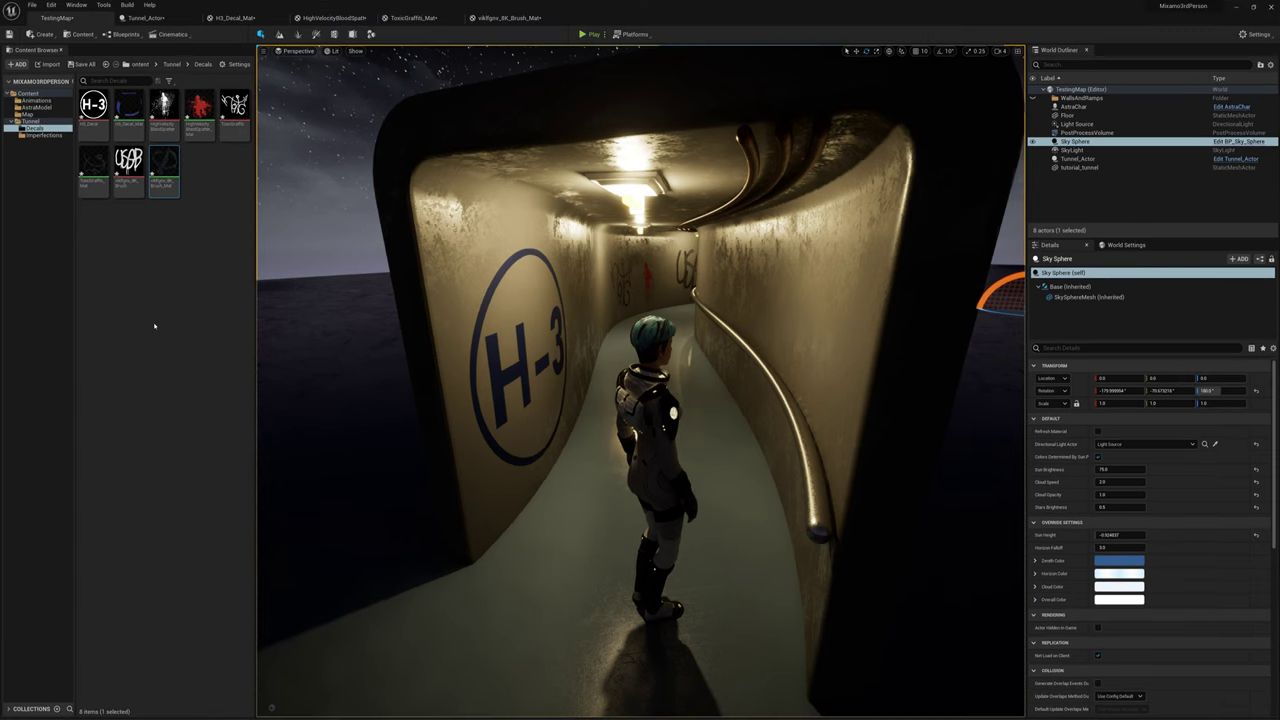
Step: Switch back to Unreal Engine, create a folder named Props inside the Tunnel folder and open it
{"action": "left_click", "coordinate": [32, 121]}
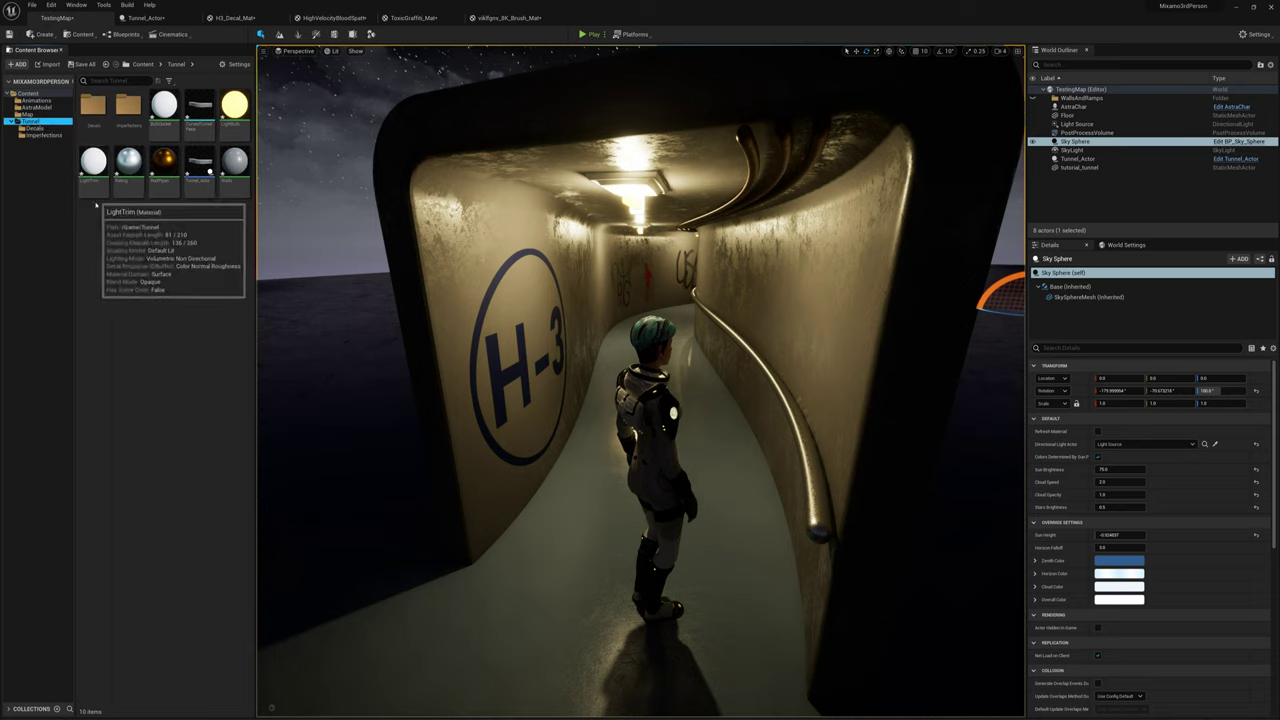
{"action": "left_click", "coordinate": [103, 227]}
{"action": "right_click", "coordinate": [118, 228]}
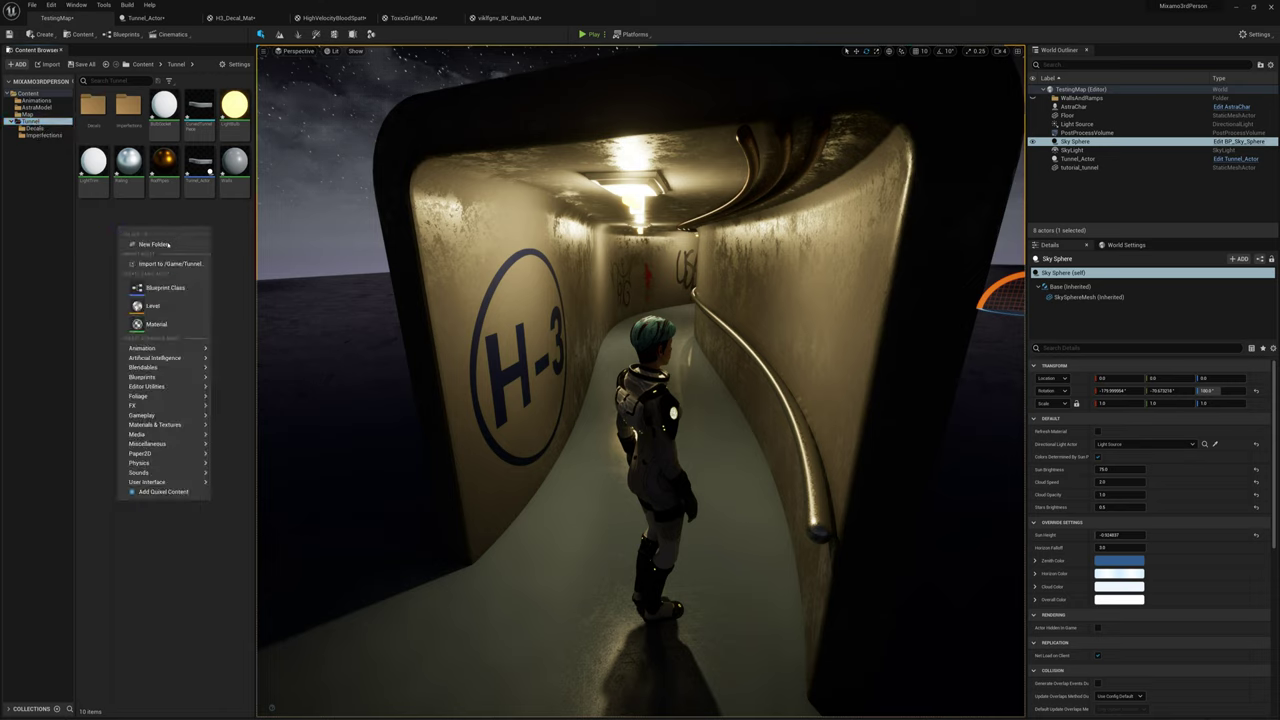
{"action": "left_click", "coordinate": [156, 246]}
{"action": "type", "text": "T"}
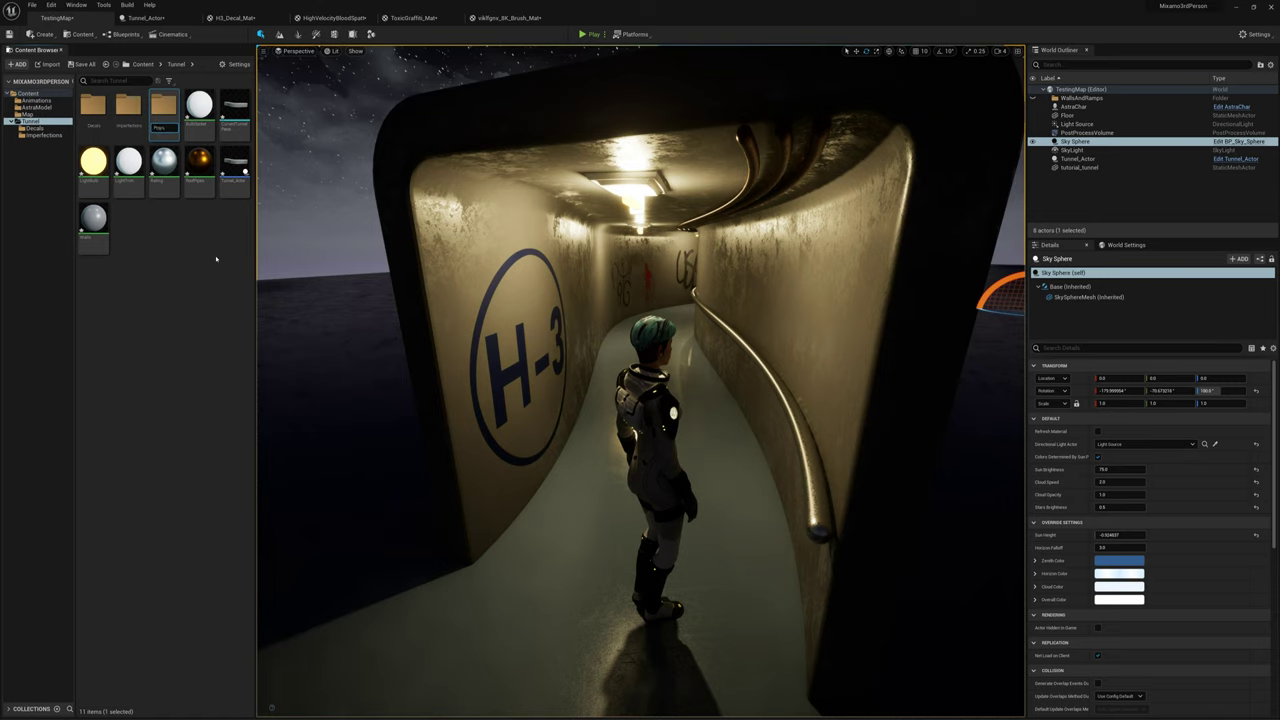
{"action": "type", "text": "rops"}
{"action": "key", "text": "Return"}
{"action": "key", "text": "Return"}
Step: Create a folder named TrashBags inside the Props folder, open it and import the trash bag textures
{"action": "right_click", "coordinate": [131, 157]}
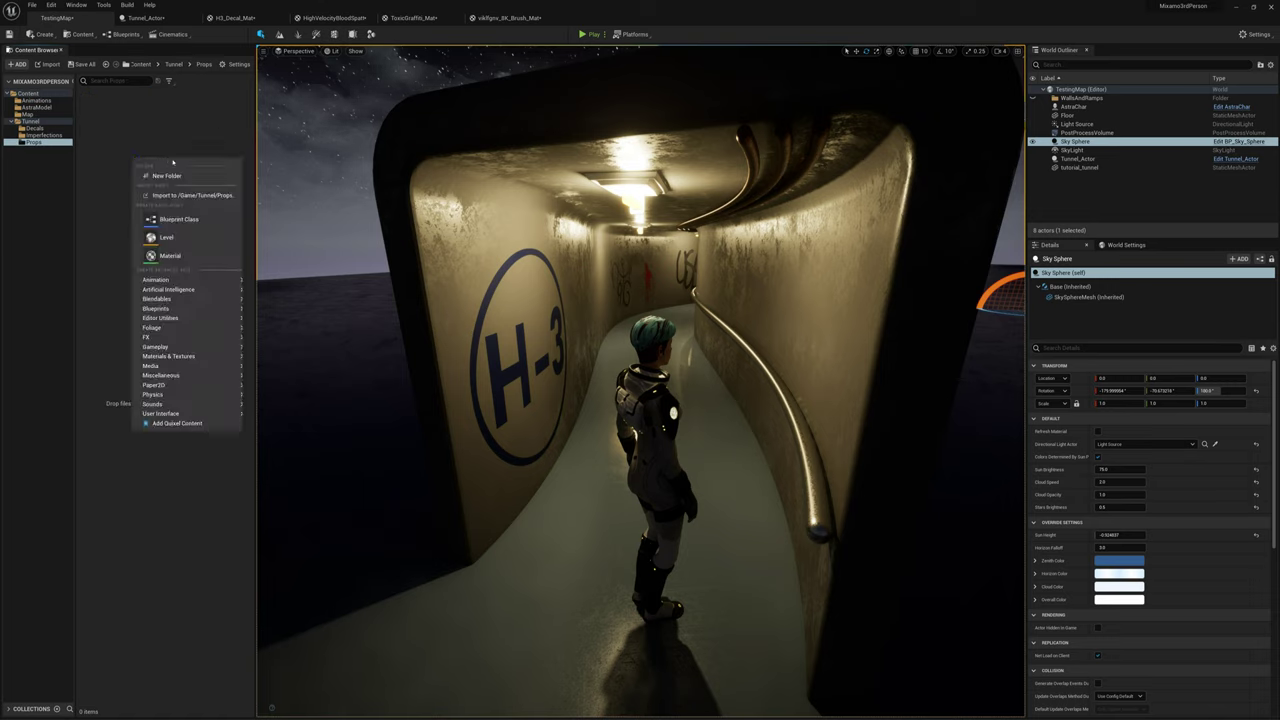
{"action": "left_click", "coordinate": [170, 179]}
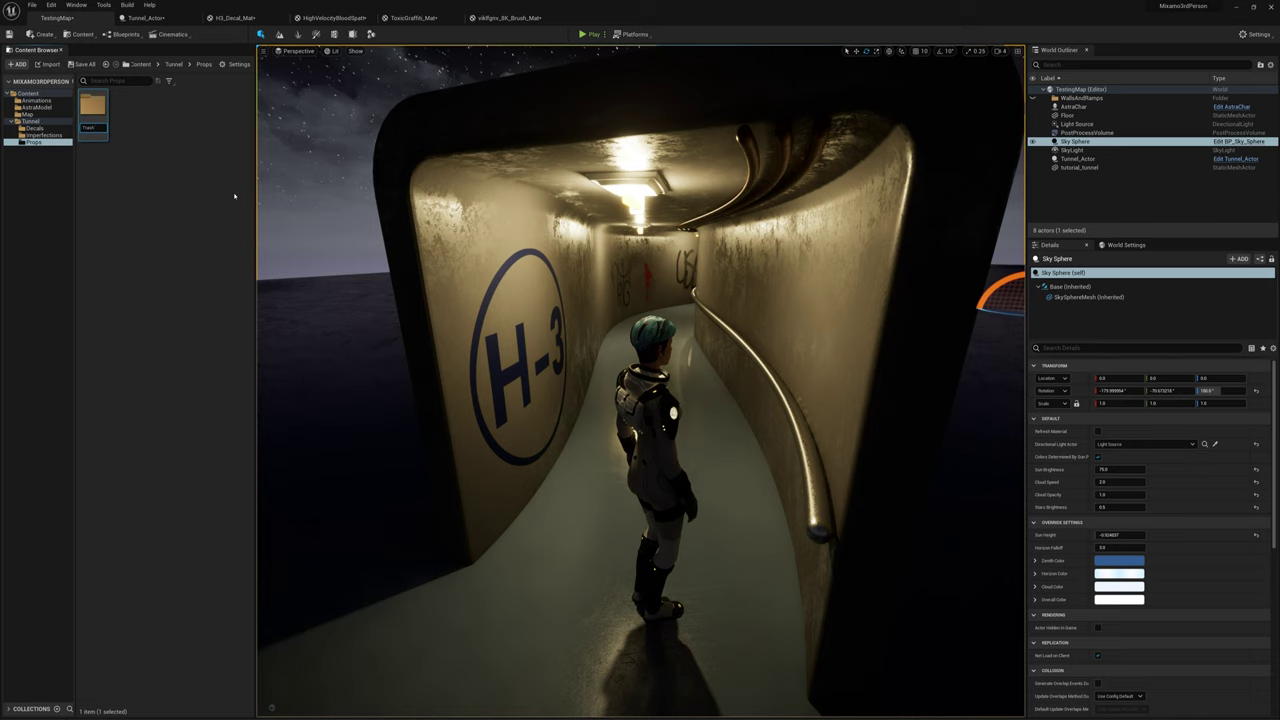
{"action": "type", "text": "TrashBags"}
{"action": "key", "text": "Return"}
{"action": "key", "text": "Return"}
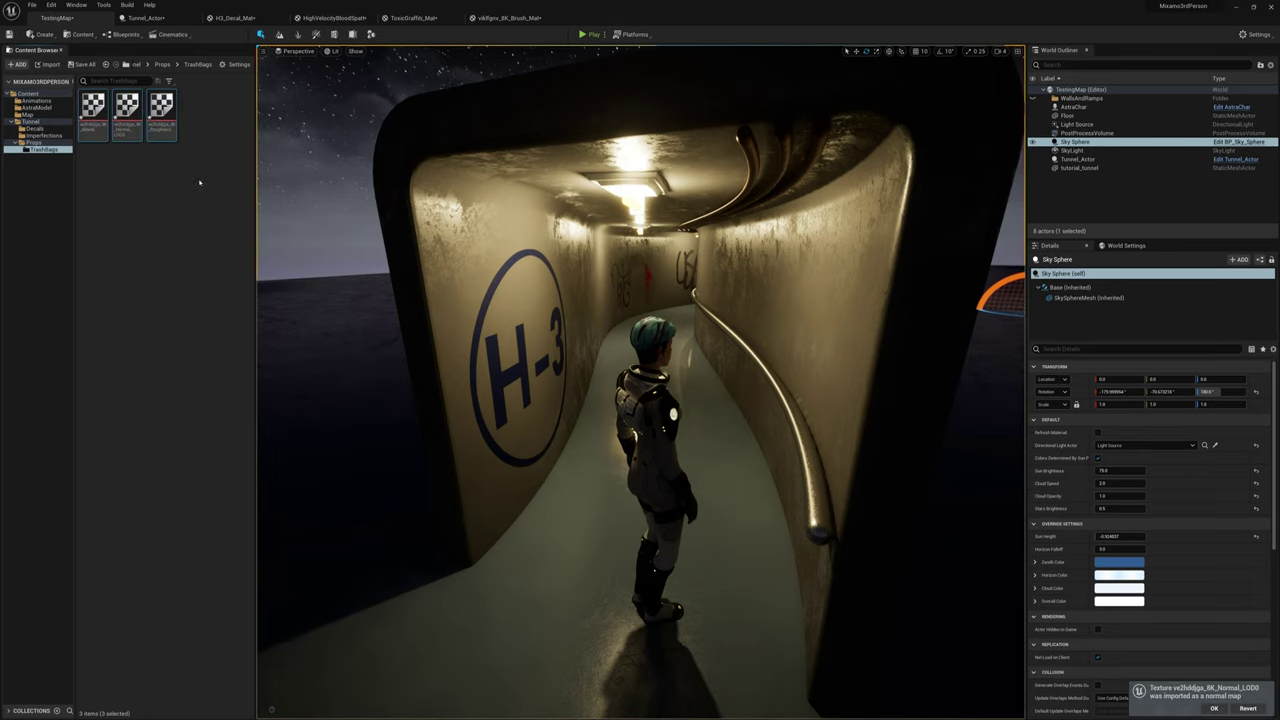
Step: Reposition the roughness texture sample in TrashBags_MAT, and apply the pending changes of HighVelocityBloodSpatter_Mat when closing it
{"action": "left_click", "coordinate": [618, 537]}
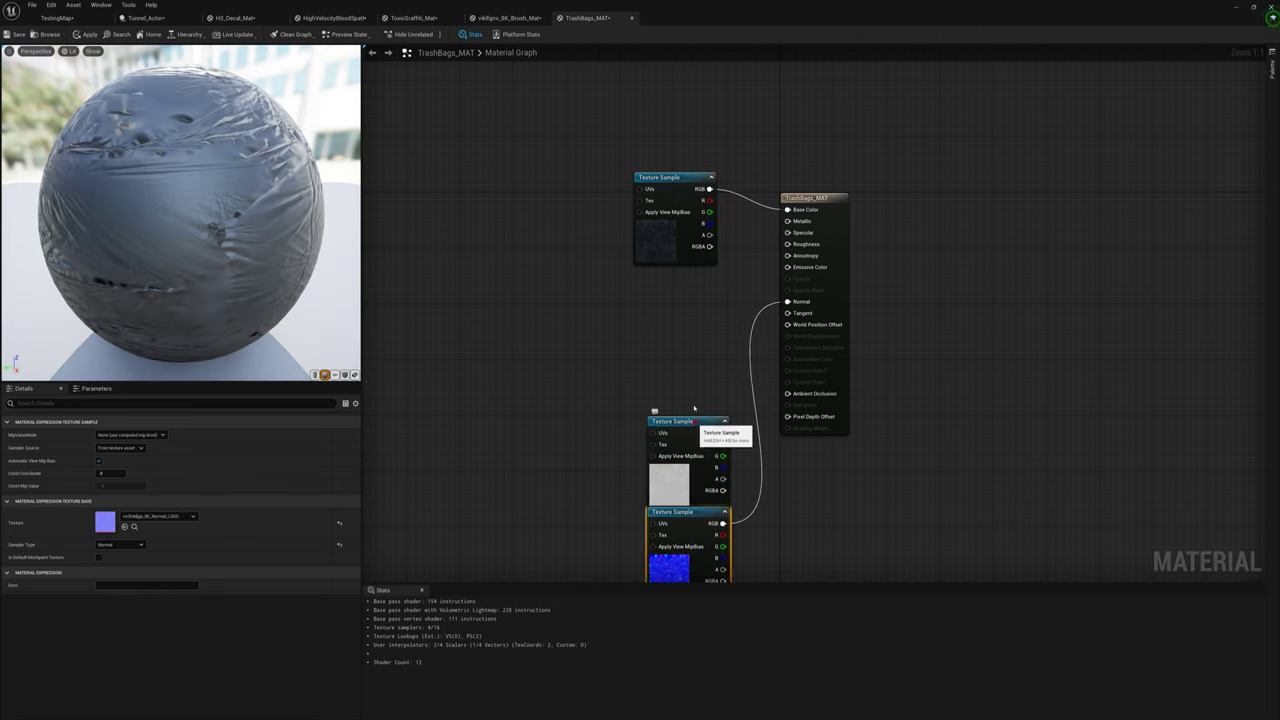
{"action": "left_click_drag", "start_coordinate": [694, 407], "coordinate": [708, 292]}
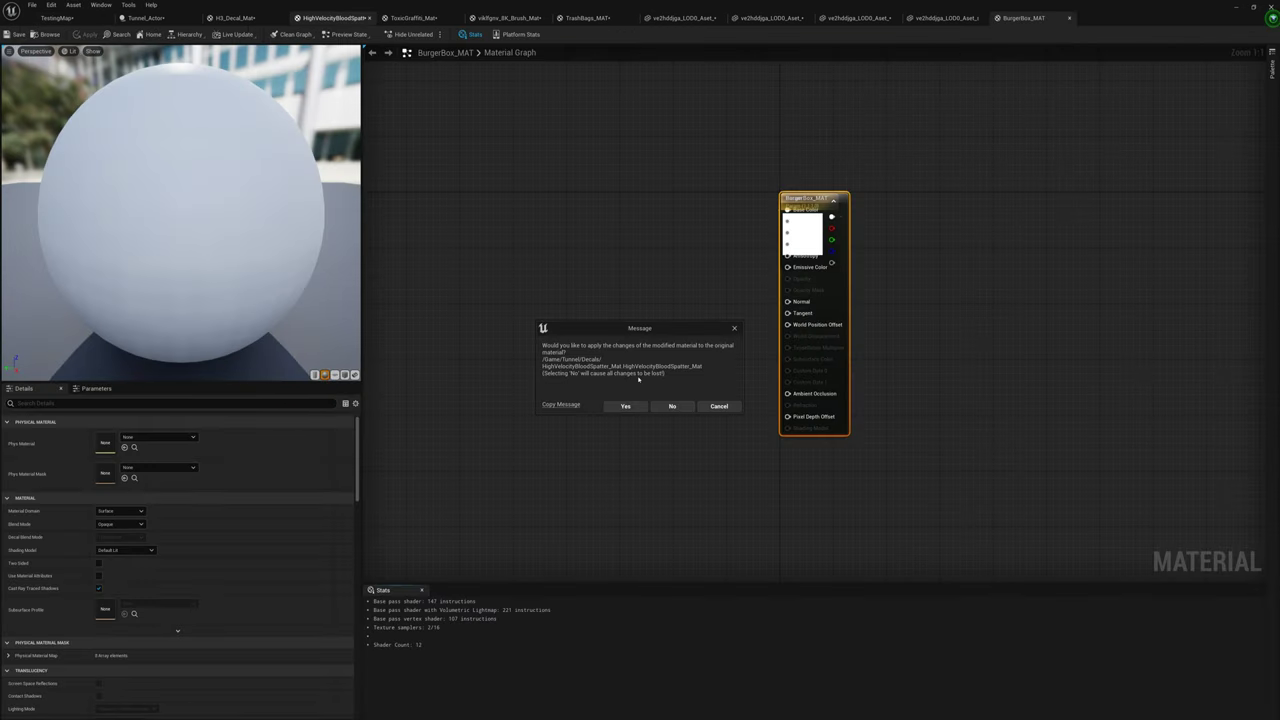
{"action": "key", "text": "Return"}
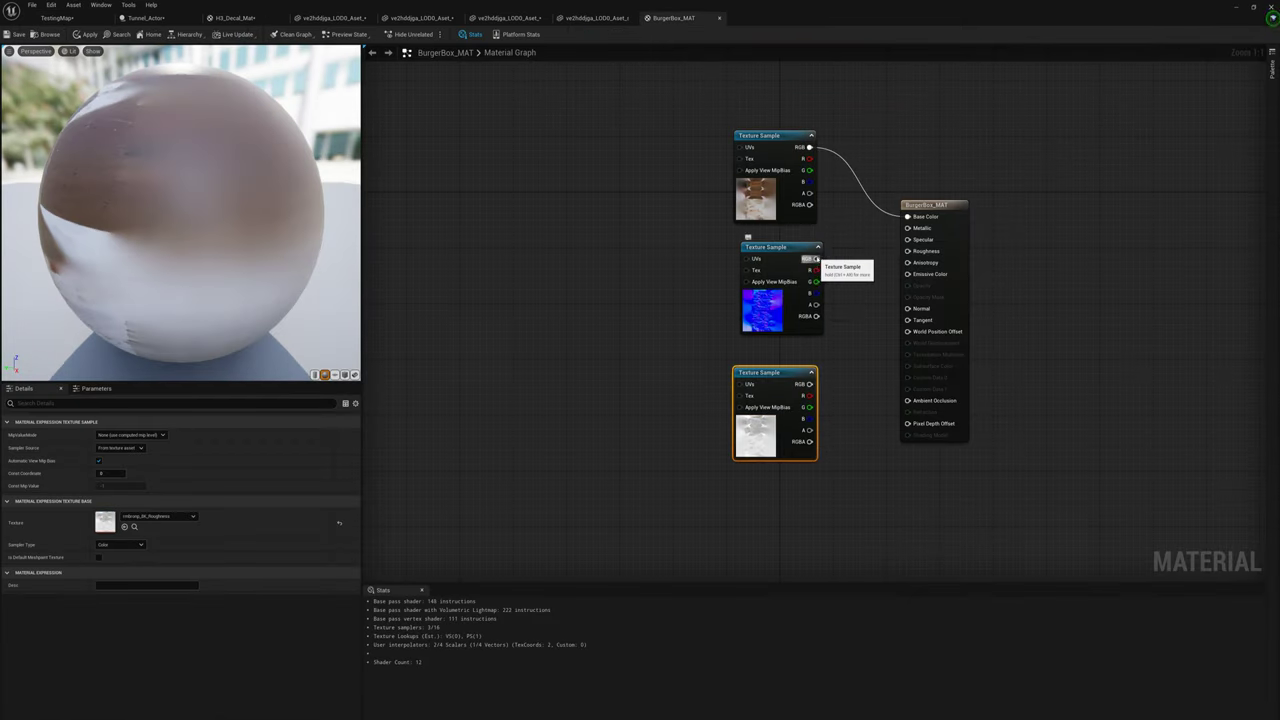
Step: Connect the normal and roughness texture samples to the Normal and Roughness inputs of BurgerBox_MAT and apply the material
{"action": "left_click_drag", "start_coordinate": [817, 259], "coordinate": [908, 309]}
{"action": "left_click_drag", "start_coordinate": [775, 373], "coordinate": [668, 269]}
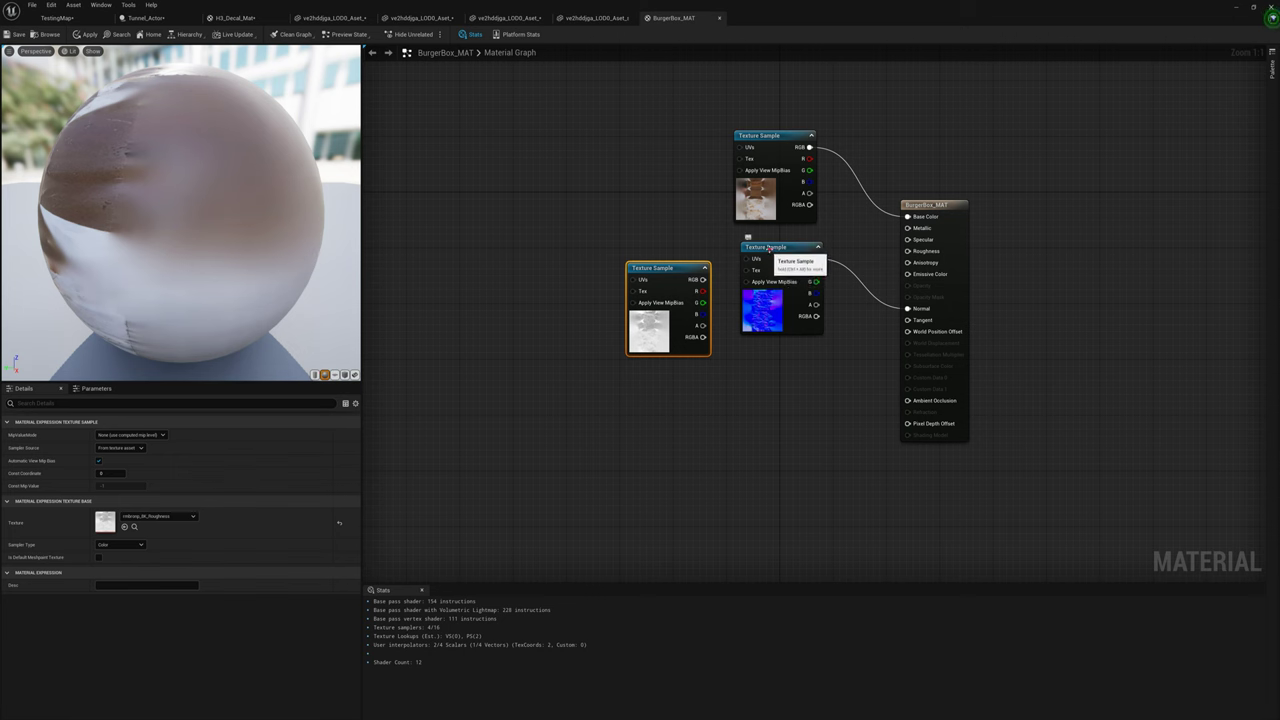
{"action": "left_click_drag", "start_coordinate": [772, 248], "coordinate": [765, 360]}
{"action": "left_click_drag", "start_coordinate": [668, 269], "coordinate": [908, 251]}
{"action": "left_click", "coordinate": [86, 34]}
{"action": "left_click_drag", "start_coordinate": [182, 215], "coordinate": [1, 63]}
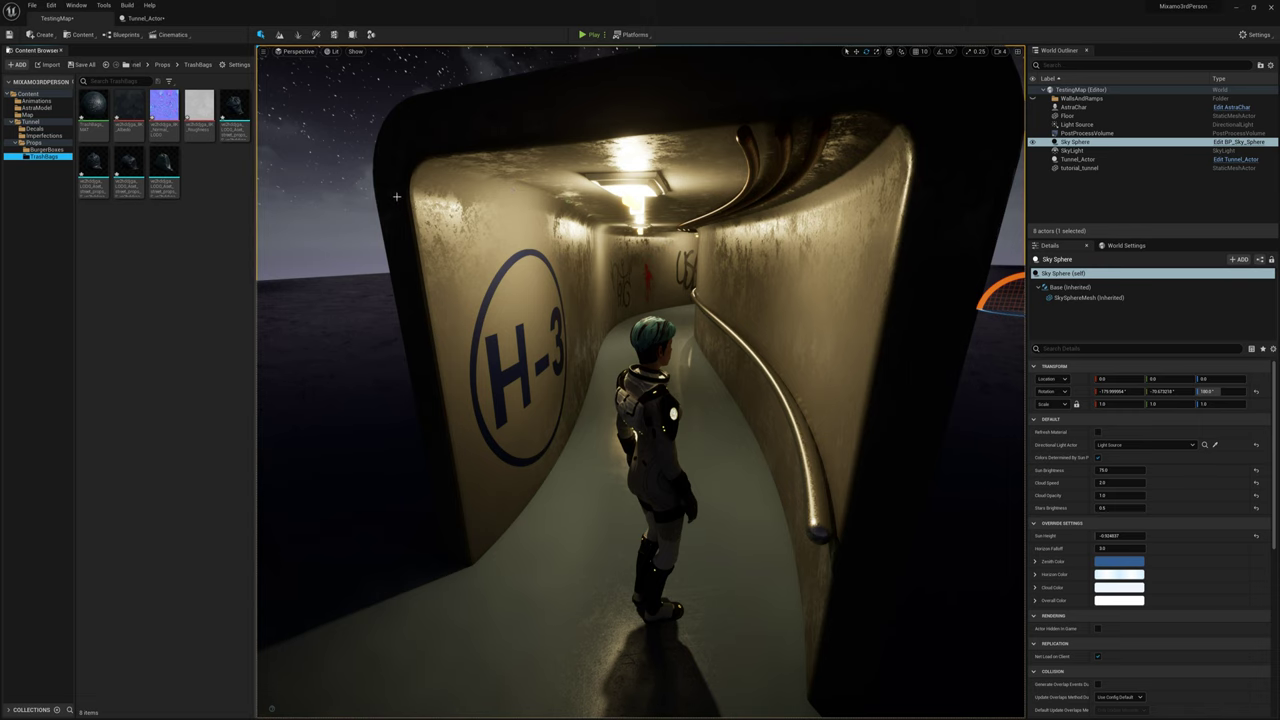
Step: Place three of the trash bag meshes in a row on the tunnel floor against the wall near the black graffiti
{"action": "key", "text": "w"}
{"action": "right_click_drag", "start_coordinate": [640, 380], "coordinate": [439, 199]}
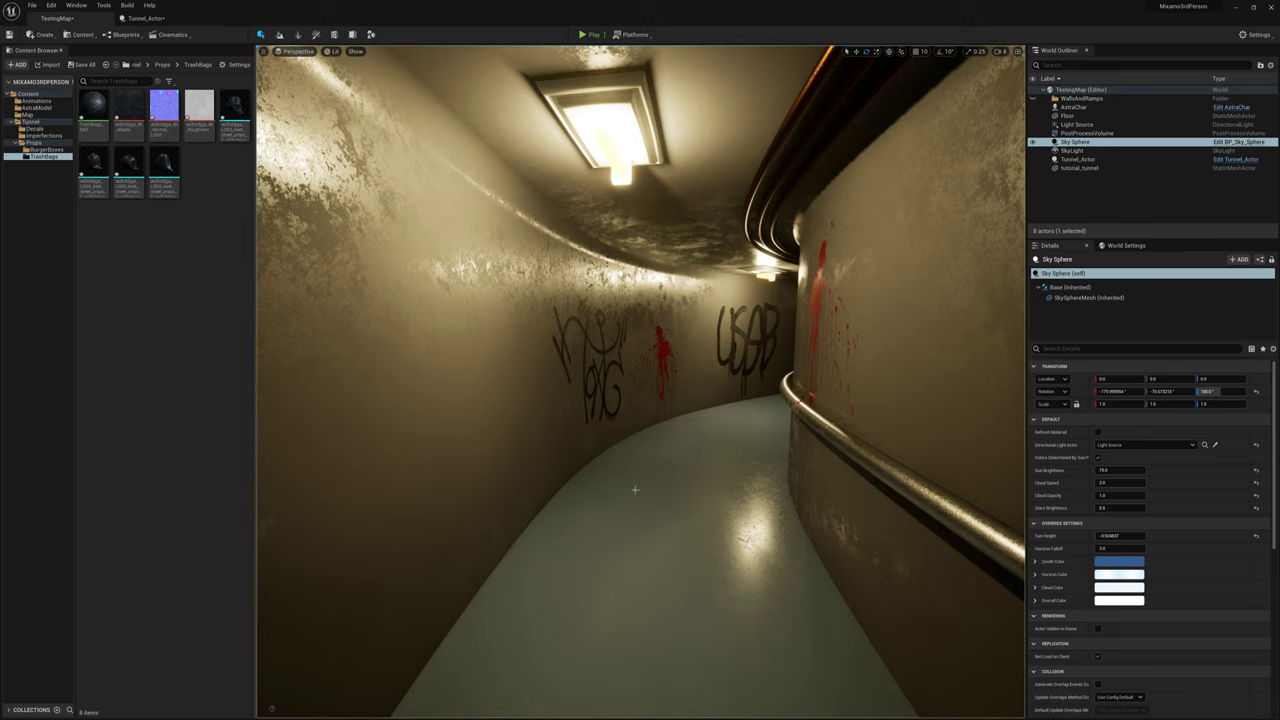
{"action": "left_click_drag", "start_coordinate": [233, 115], "coordinate": [599, 488]}
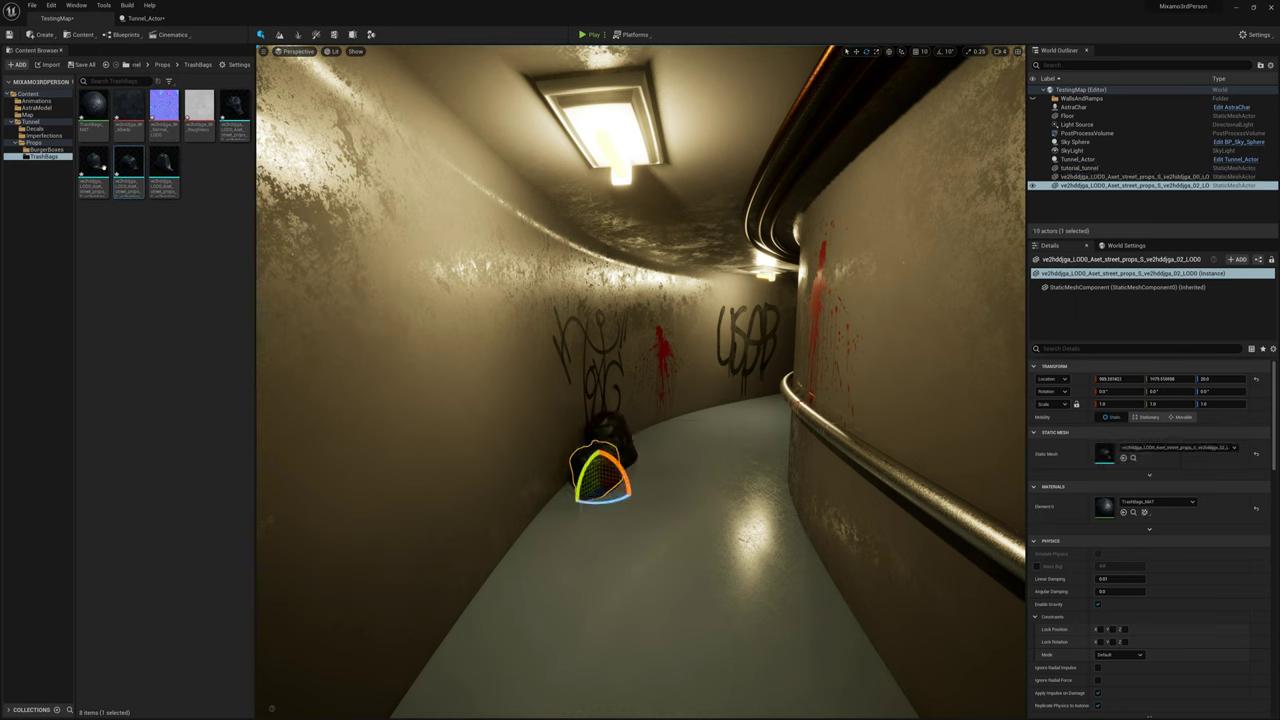
{"action": "left_click_drag", "start_coordinate": [103, 167], "coordinate": [558, 495]}
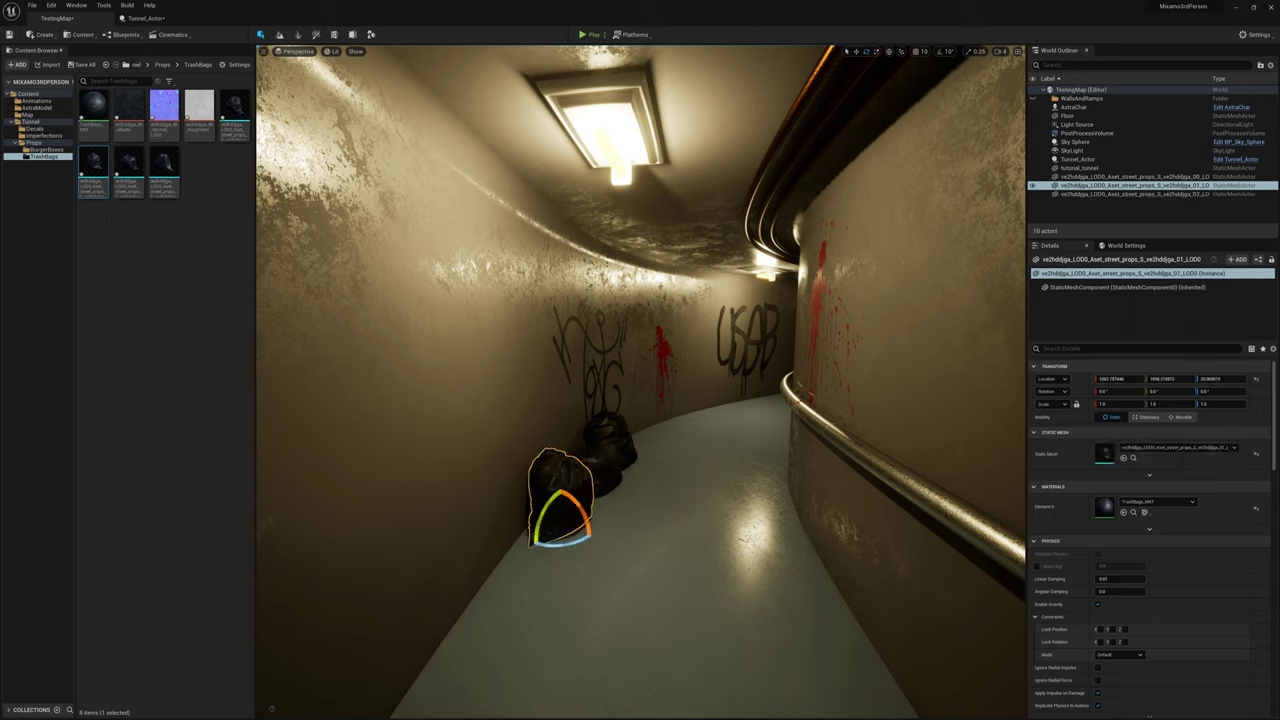
Step: Place the fourth trash bag mesh against the handrail wall, turning it about its vertical axis and moving it beneath the rail
{"action": "left_click_drag", "start_coordinate": [164, 170], "coordinate": [772, 528]}
{"action": "key", "text": "w"}
{"action": "mouse_move", "coordinate": [772, 528]}
{"action": "right_mouse_down"}
{"action": "mouse_move", "coordinate": [775, 500]}
{"action": "mouse_move", "coordinate": [850, 560]}
{"action": "mouse_move", "coordinate": [763, 541]}
{"action": "right_mouse_up"}
{"action": "key", "text": "s"}
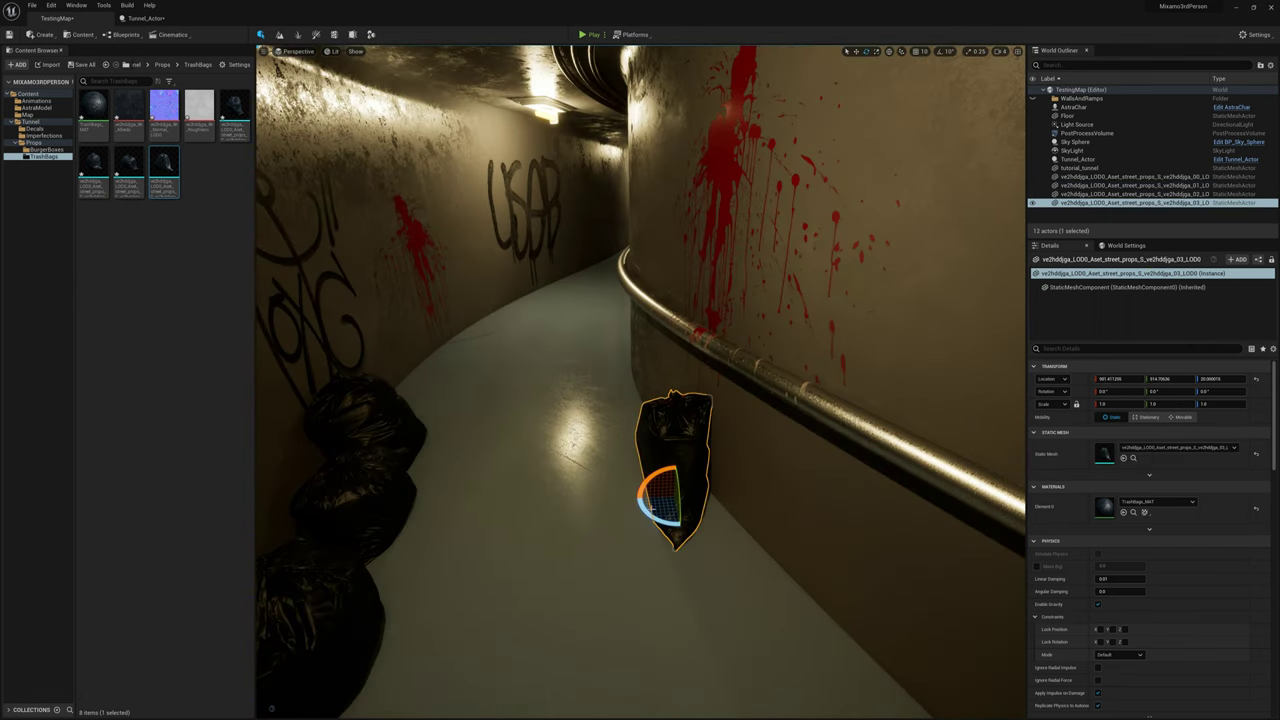
{"action": "mouse_move", "coordinate": [662, 500]}
{"action": "left_mouse_down"}
{"action": "mouse_move", "coordinate": [713, 523]}
{"action": "mouse_move", "coordinate": [635, 504]}
{"action": "mouse_move", "coordinate": [661, 497]}
{"action": "left_mouse_up"}
{"action": "key", "text": "w"}
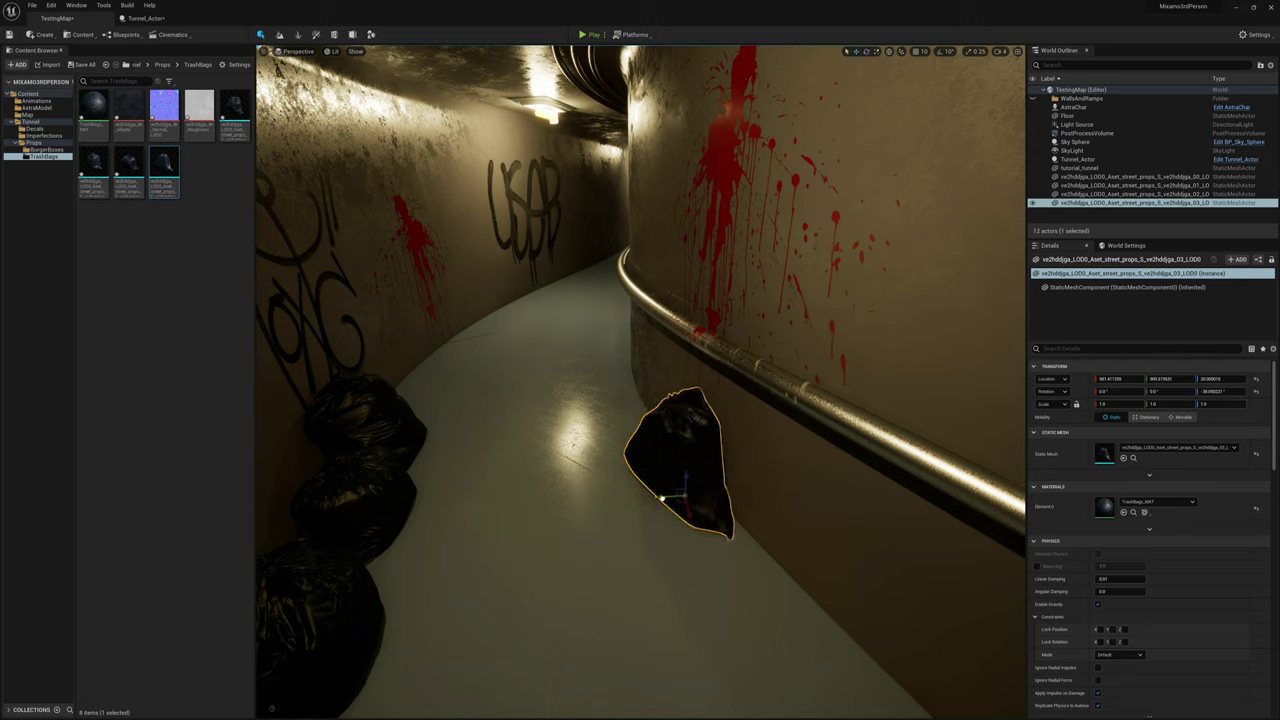
{"action": "mouse_move", "coordinate": [561, 389]}
{"action": "right_mouse_down"}
{"action": "mouse_move", "coordinate": [540, 378]}
{"action": "mouse_move", "coordinate": [561, 389]}
{"action": "right_mouse_up"}
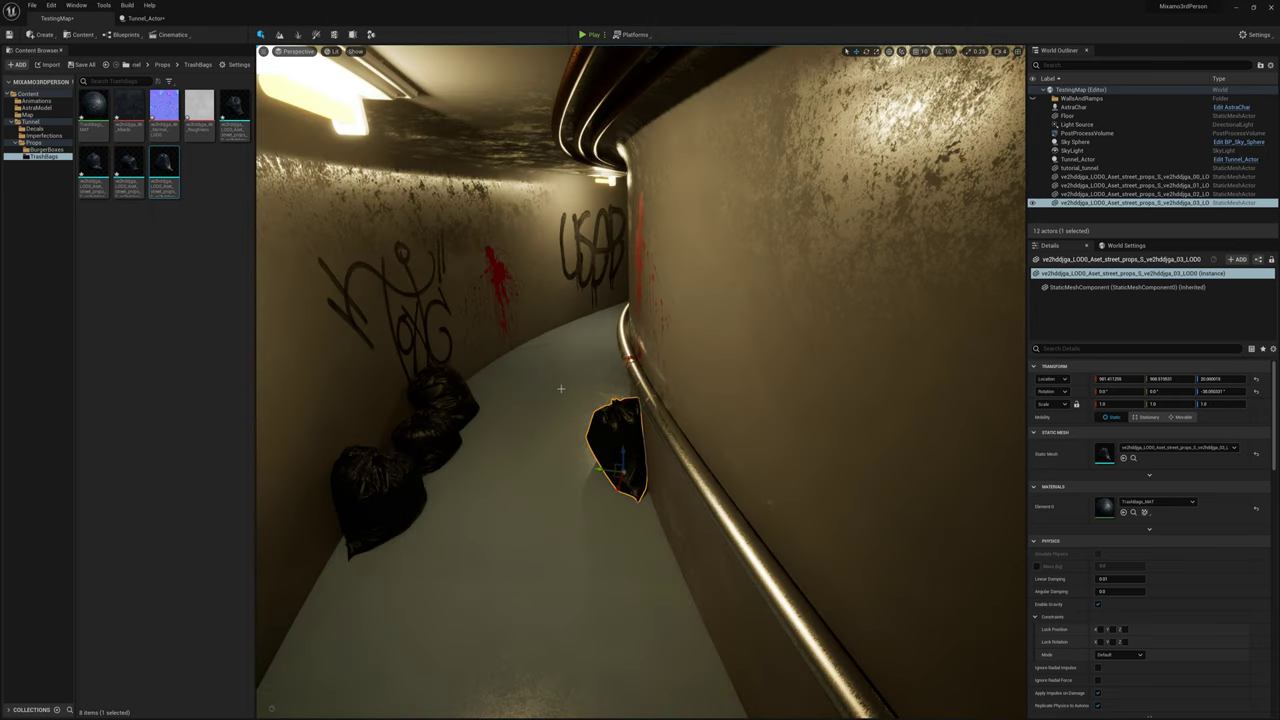
{"action": "left_click", "coordinate": [561, 388]}
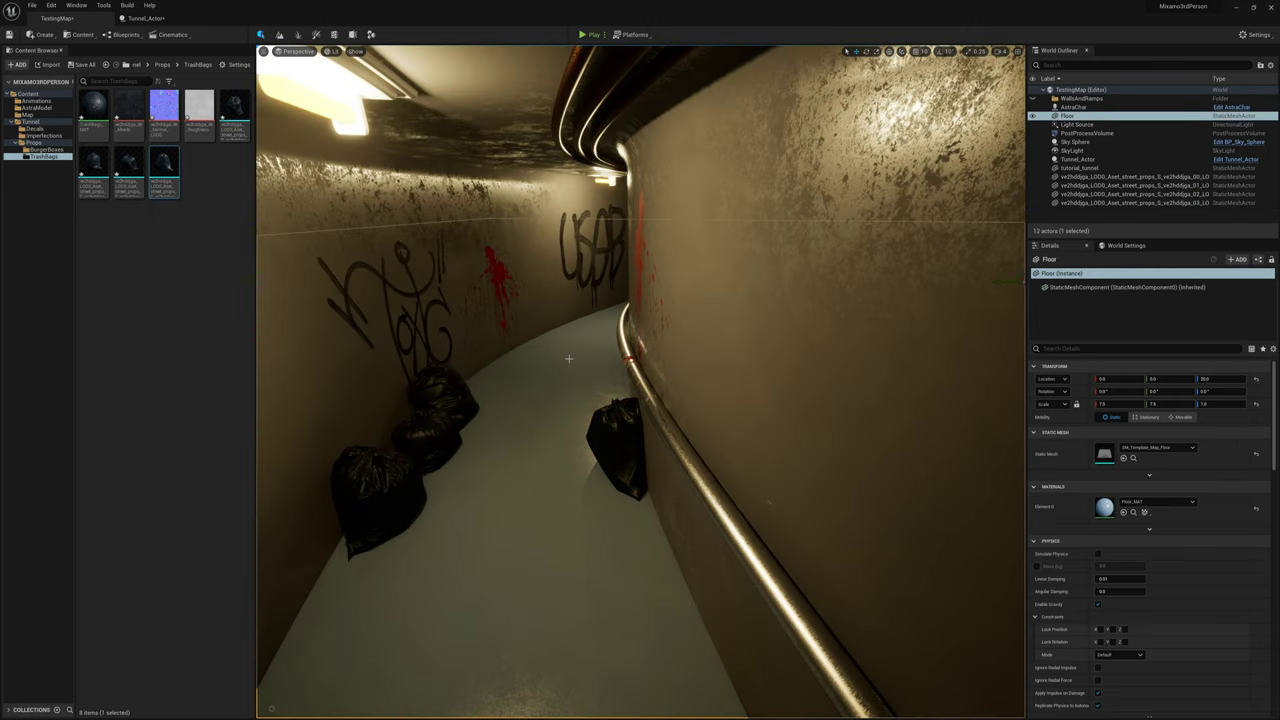
{"action": "mouse_move", "coordinate": [563, 370]}
{"action": "right_mouse_down"}
{"action": "mouse_move", "coordinate": [568, 430]}
{"action": "mouse_move", "coordinate": [561, 366]}
{"action": "right_mouse_up"}
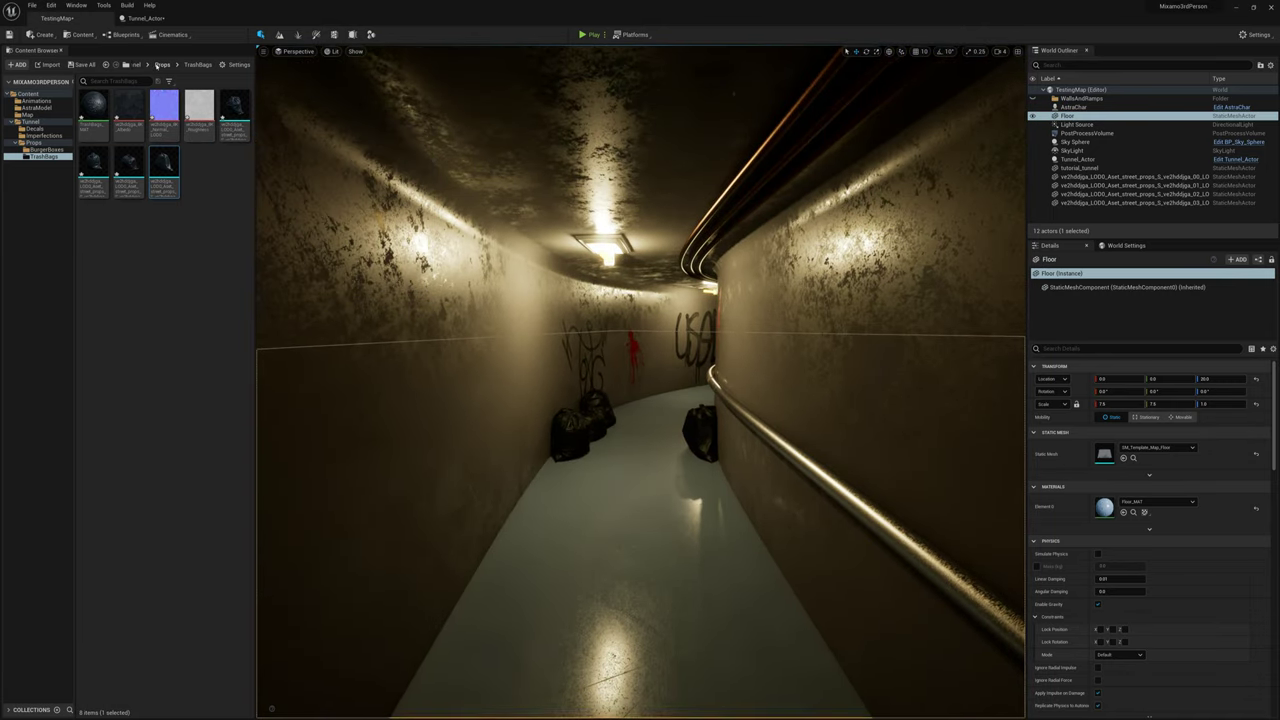
Step: Add a TrashTexture folder with the garbage textures inside Props and create a material named TrashDecal_MAT there
{"action": "mouse_move", "coordinate": [171, 146]}
{"action": "mouse_move", "coordinate": [570, 366]}
{"action": "right_mouse_down"}
{"action": "mouse_move", "coordinate": [592, 352]}
{"action": "mouse_move", "coordinate": [578, 412]}
{"action": "mouse_move", "coordinate": [580, 358]}
{"action": "right_mouse_up"}
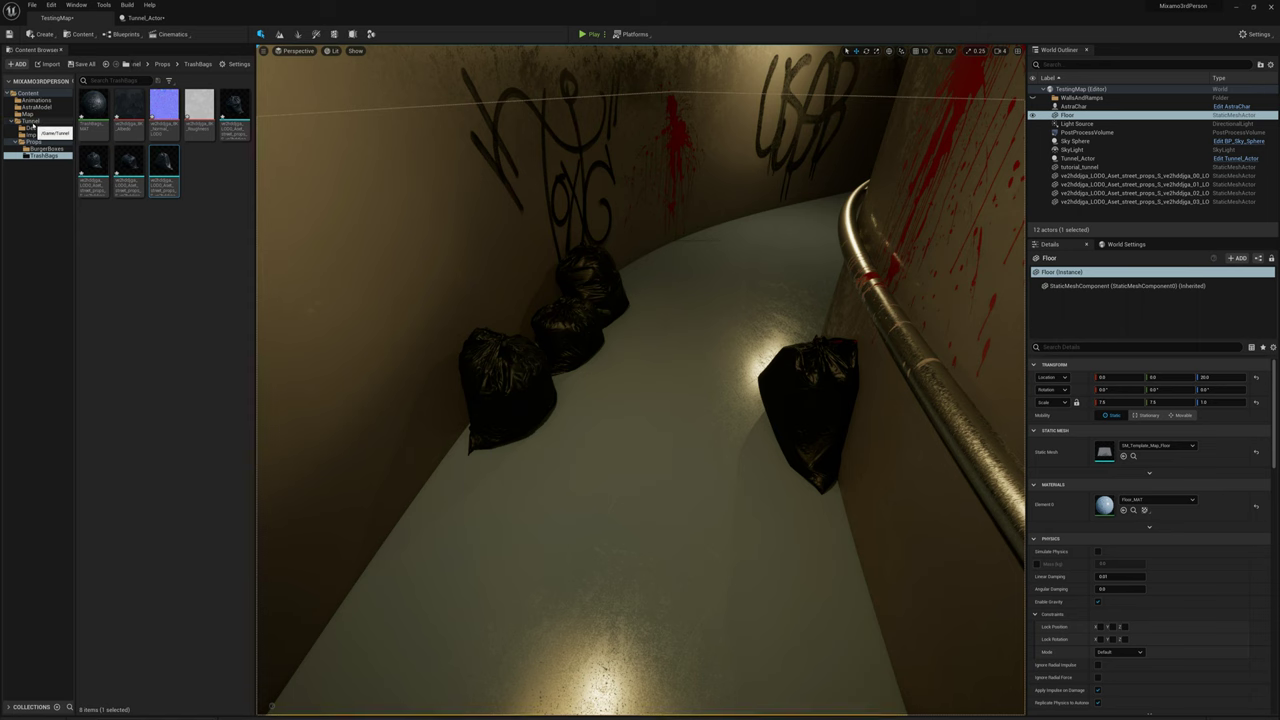
{"action": "left_click", "coordinate": [33, 142]}
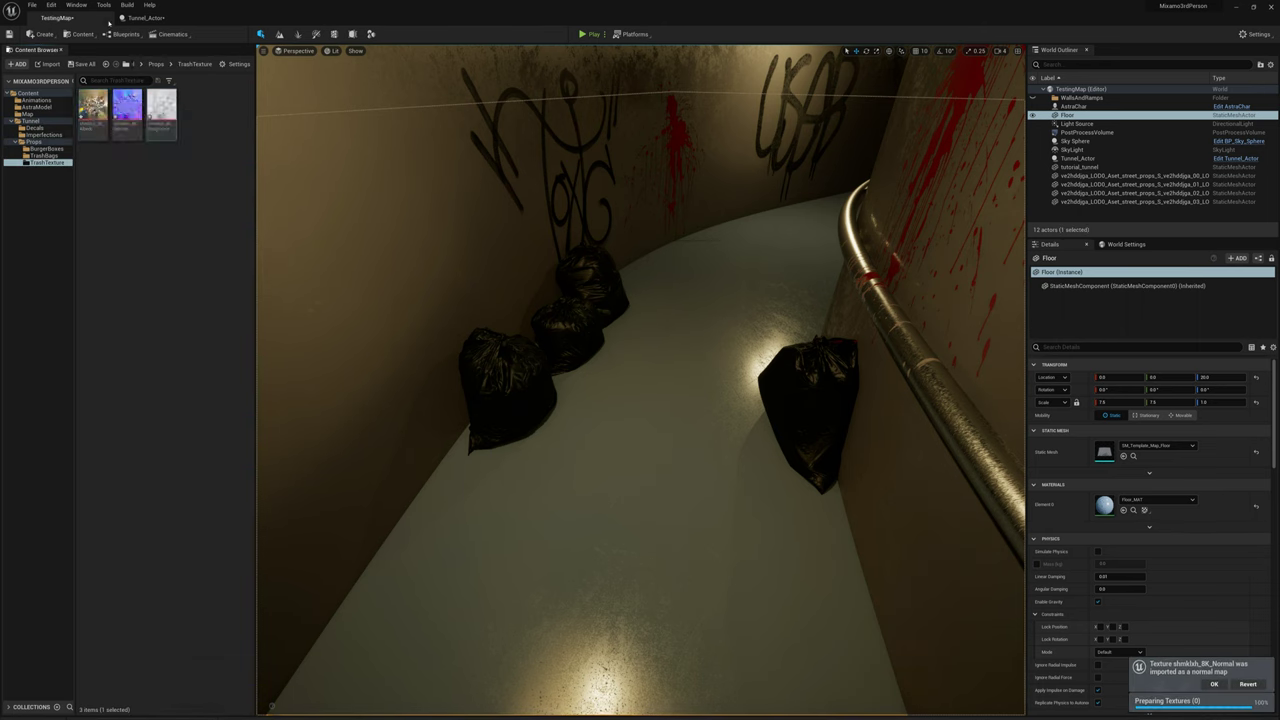
{"action": "right_click", "coordinate": [90, 104]}
{"action": "left_click", "coordinate": [180, 123]}
{"action": "type", "text": "TrashDecal_MAT"}
{"action": "key", "text": "Return"}
{"action": "key", "text": "Return"}
Step: Set TrashDecal_MAT's material domain to Deferred Decal, change its blend mode, and move the base color texture sample away from the result node
{"action": "left_click", "coordinate": [120, 508]}
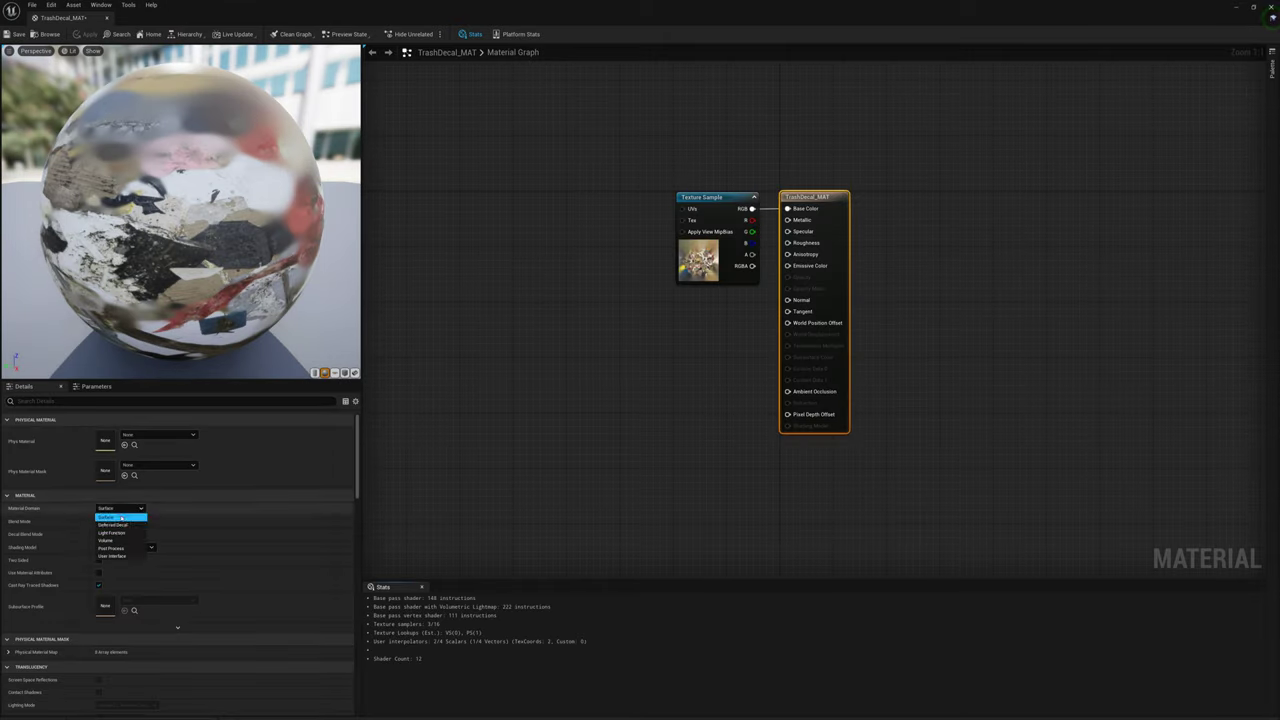
{"action": "left_click", "coordinate": [118, 526]}
{"action": "left_click", "coordinate": [118, 521]}
{"action": "left_click", "coordinate": [118, 548]}
{"action": "left_click_drag", "start_coordinate": [712, 196], "coordinate": [469, 190]}
{"action": "left_click_drag", "start_coordinate": [98, 18], "coordinate": [262, 20]}
{"action": "left_click", "coordinate": [57, 18]}
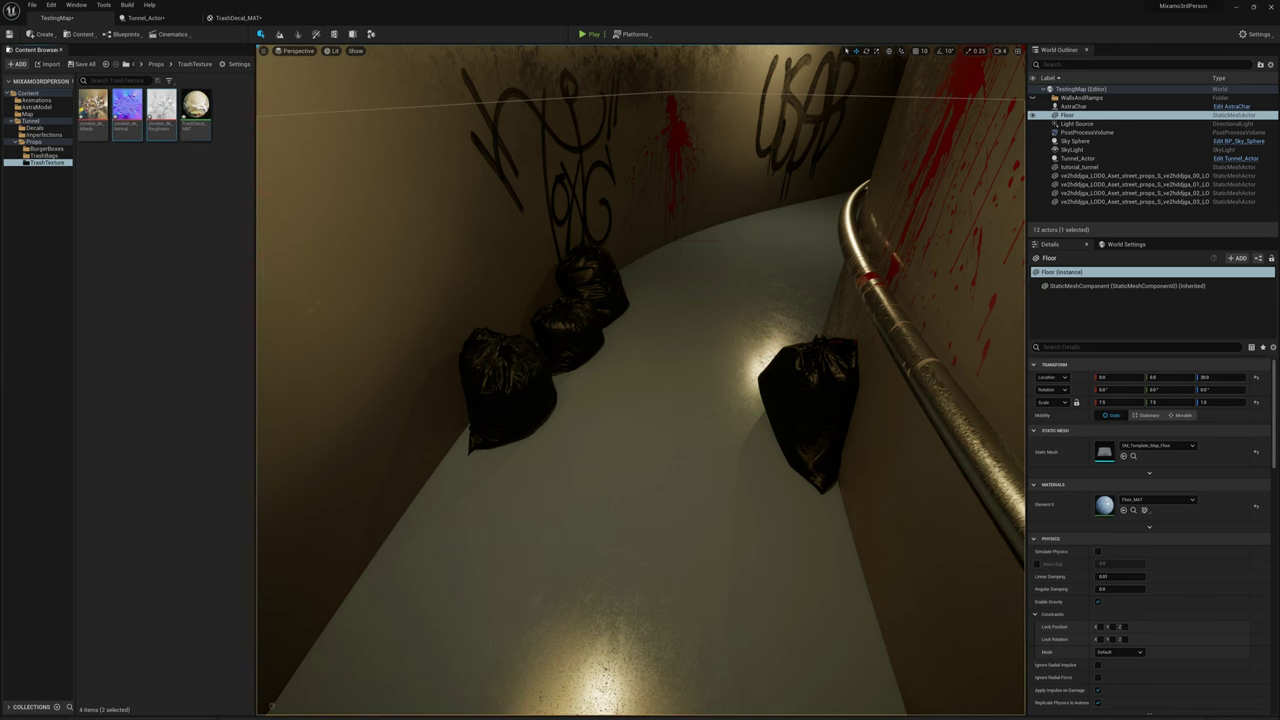
Step: Add the normal, roughness and opacity textures to TrashDecal_MAT and connect them to their matching inputs
{"action": "left_click", "coordinate": [127, 106]}
{"action": "left_click", "coordinate": [196, 106], "text": "shift"}
{"action": "left_click_drag", "start_coordinate": [196, 106], "coordinate": [596, 213]}
{"action": "left_click_drag", "start_coordinate": [671, 231], "coordinate": [794, 300]}
{"action": "left_click_drag", "start_coordinate": [626, 217], "coordinate": [666, 440]}
{"action": "left_click_drag", "start_coordinate": [629, 308], "coordinate": [788, 243]}
{"action": "left_click_drag", "start_coordinate": [491, 300], "coordinate": [645, 337]}
{"action": "left_click_drag", "start_coordinate": [662, 440], "coordinate": [641, 440]}
{"action": "left_click_drag", "start_coordinate": [690, 347], "coordinate": [789, 279]}
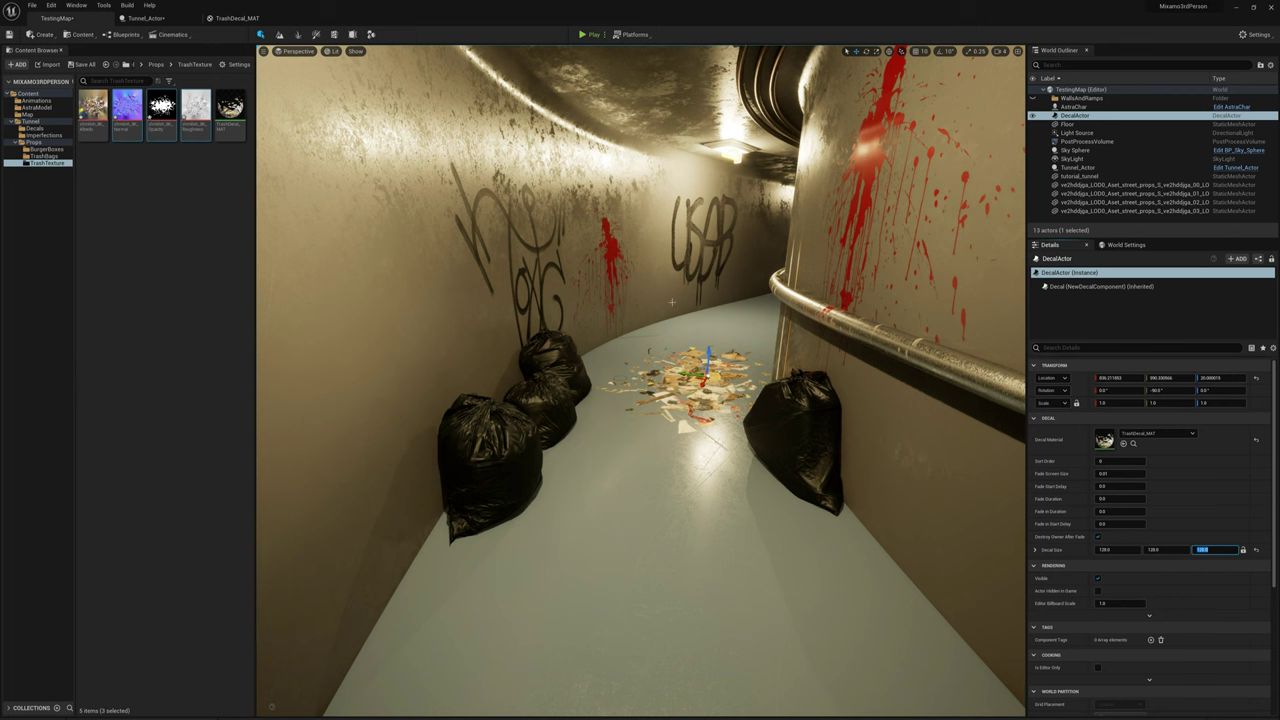
Step: Move the trash decal on the tunnel floor so it lies between the trash bags, and raise it slightly
{"action": "mouse_move", "coordinate": [703, 387]}
{"action": "left_mouse_down"}
{"action": "mouse_move", "coordinate": [678, 425]}
{"action": "mouse_move", "coordinate": [695, 397]}
{"action": "mouse_move", "coordinate": [690, 406]}
{"action": "left_mouse_up"}
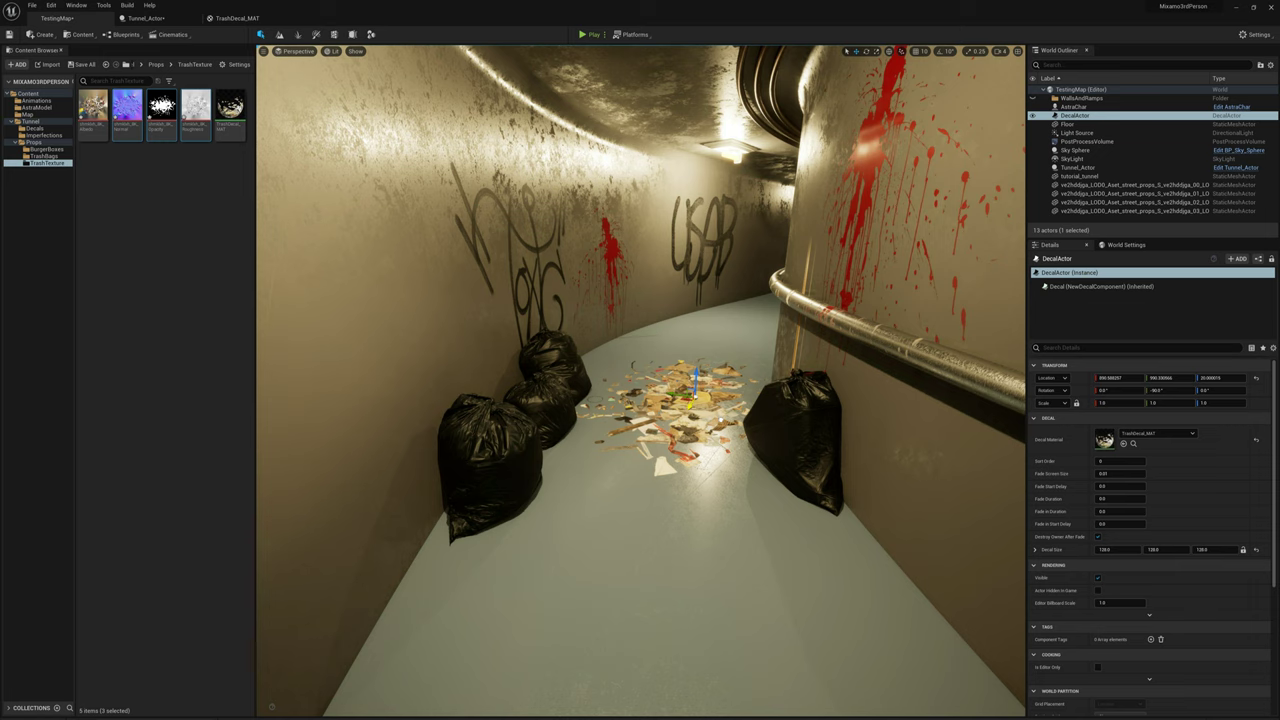
{"action": "mouse_move", "coordinate": [682, 394]}
{"action": "left_mouse_down"}
{"action": "mouse_move", "coordinate": [672, 391]}
{"action": "mouse_move", "coordinate": [684, 394]}
{"action": "left_mouse_up"}
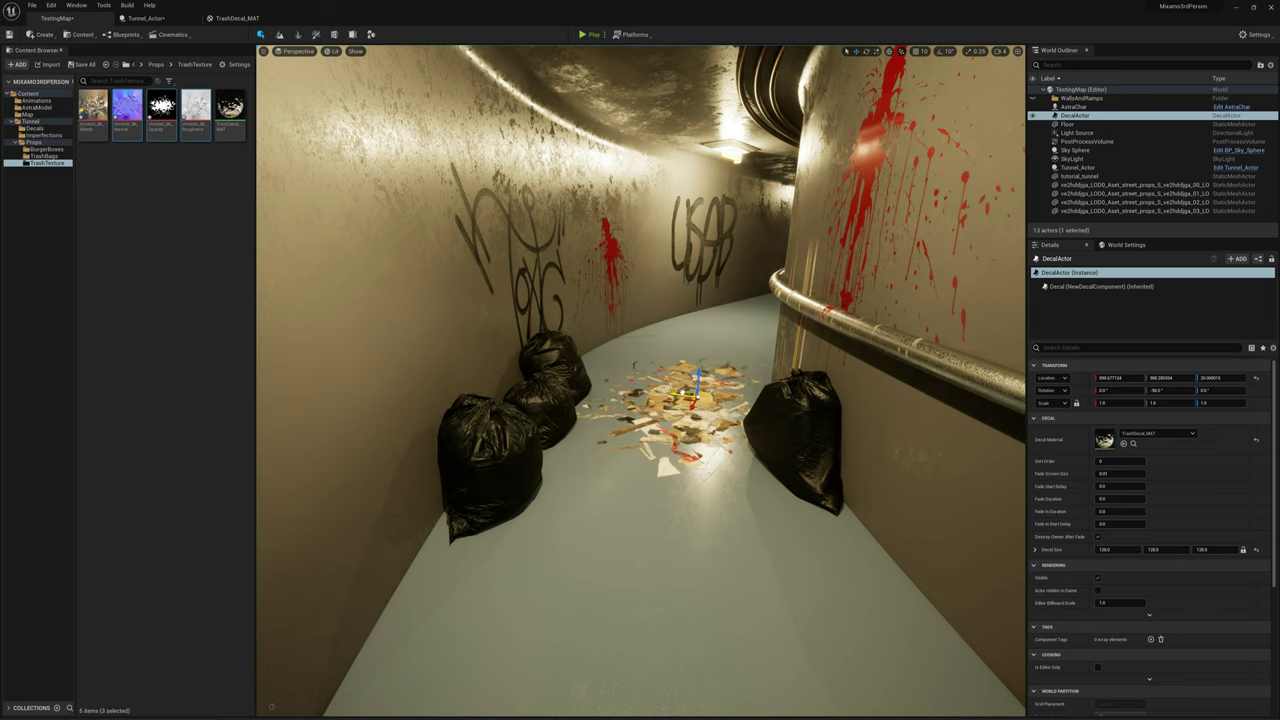
{"action": "key", "text": "w"}
{"action": "right_click_drag", "start_coordinate": [640, 380], "coordinate": [710, 380]}
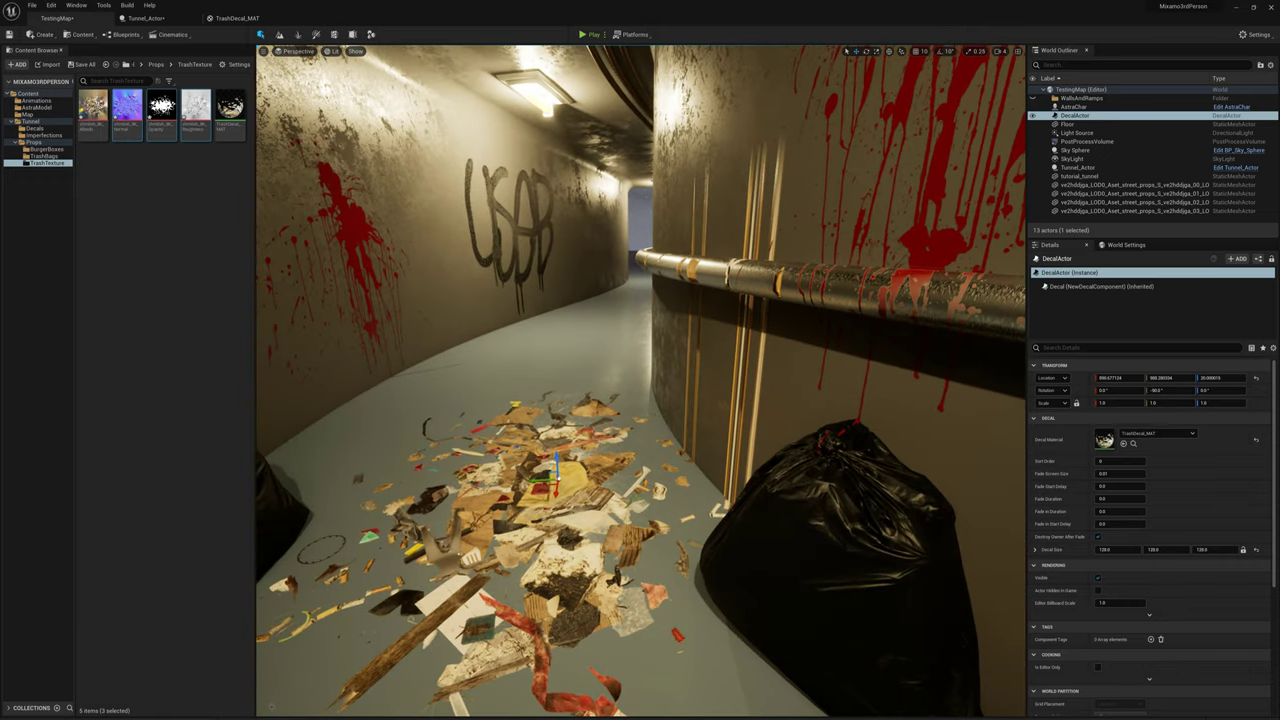
{"action": "key", "text": "s"}
{"action": "right_click_drag", "start_coordinate": [706, 459], "coordinate": [660, 457]}
{"action": "key", "text": "w"}
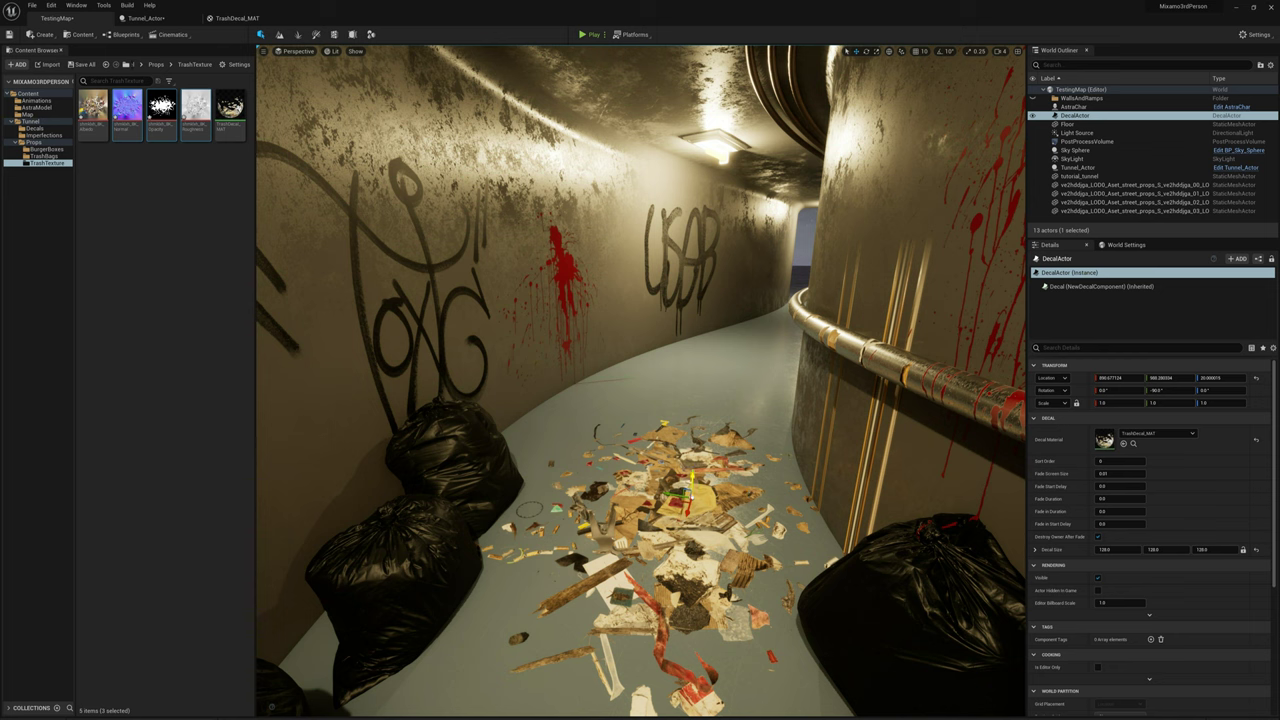
{"action": "mouse_move", "coordinate": [682, 485]}
{"action": "left_mouse_down"}
{"action": "mouse_move", "coordinate": [684, 655]}
{"action": "mouse_move", "coordinate": [690, 478]}
{"action": "left_mouse_up"}
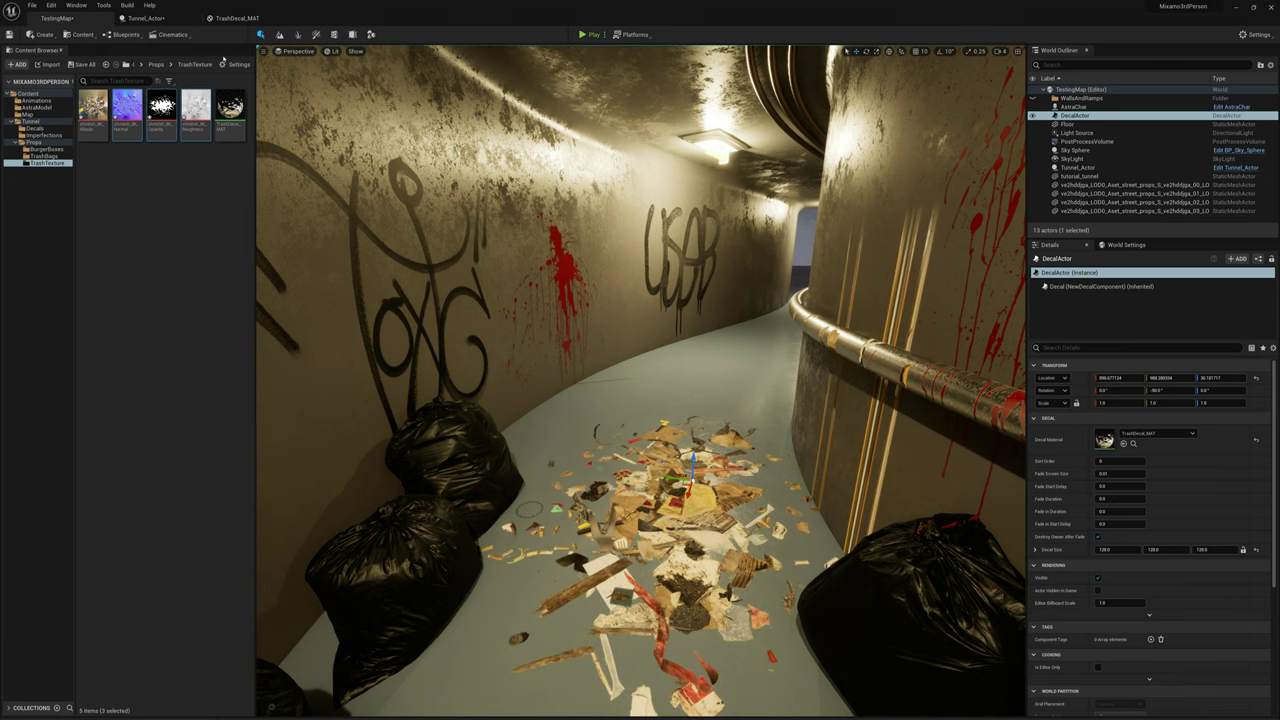
Step: Try Receives Decals switched off on the TunnelMesh component of Tunnel_Actor, and switch it back on
{"action": "left_click", "coordinate": [145, 18]}
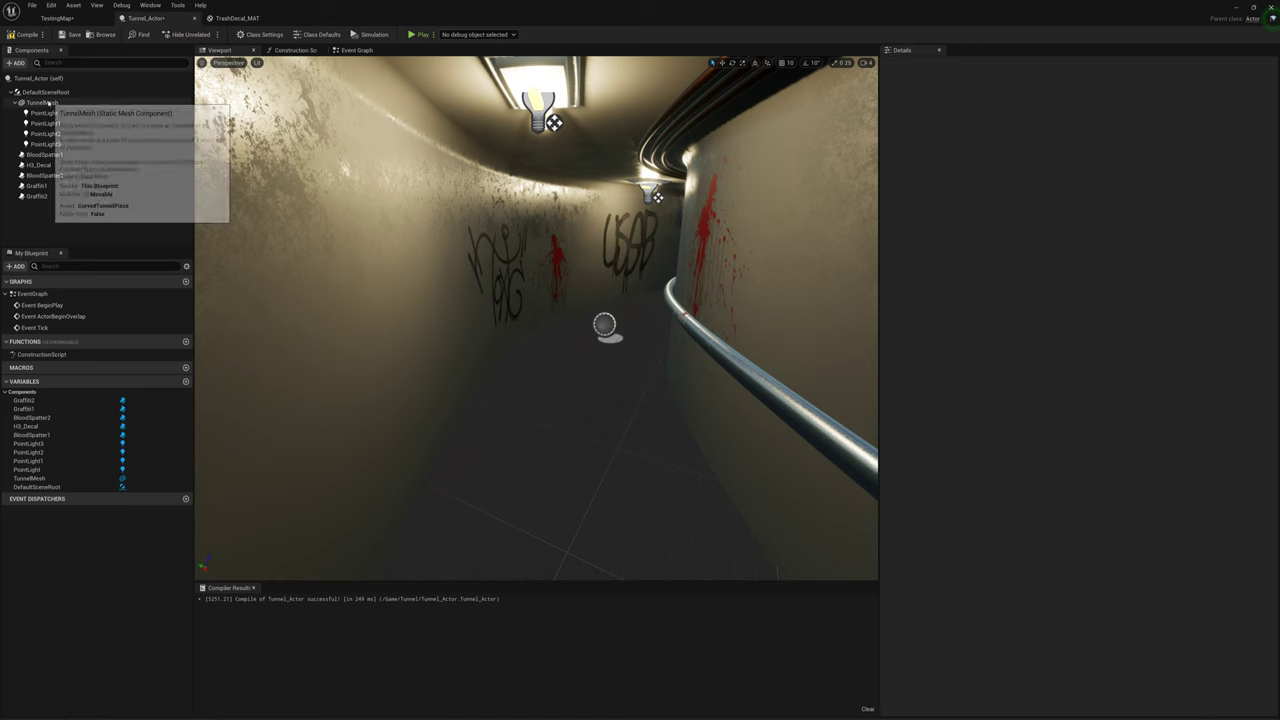
{"action": "left_click", "coordinate": [44, 103]}
{"action": "left_click", "coordinate": [936, 64]}
{"action": "type", "text": "dec"}
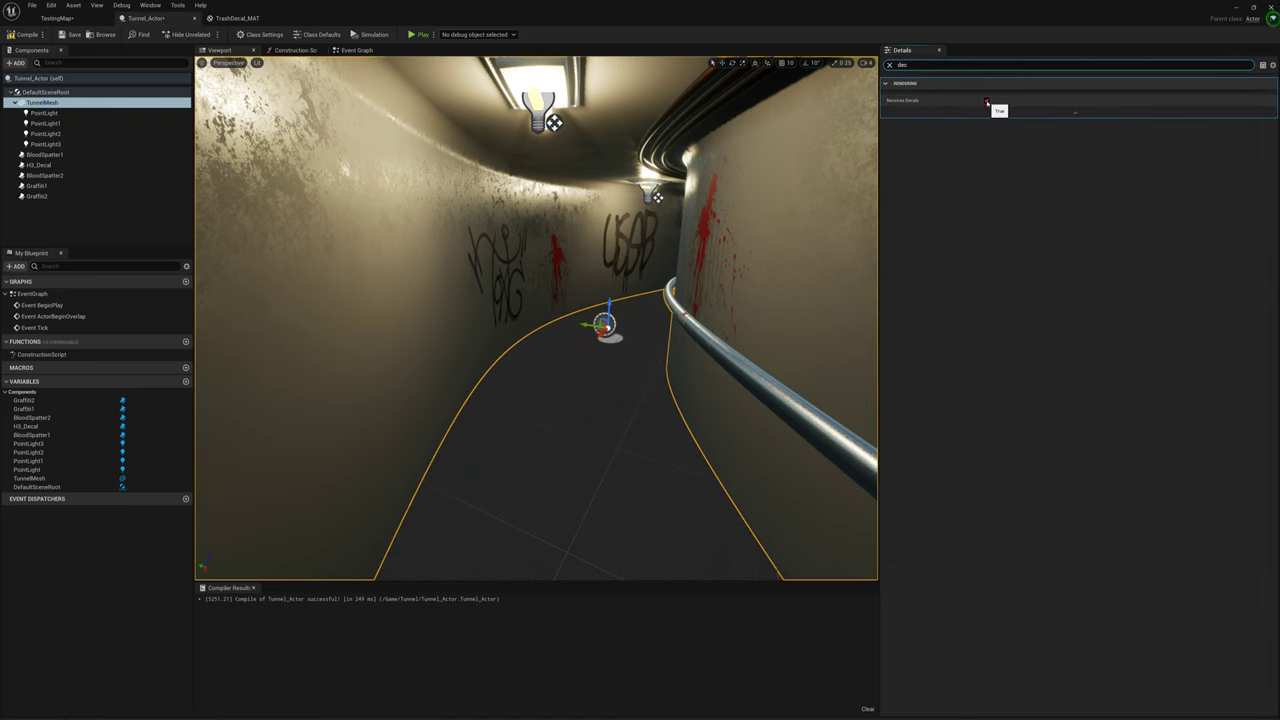
{"action": "left_click", "coordinate": [987, 102]}
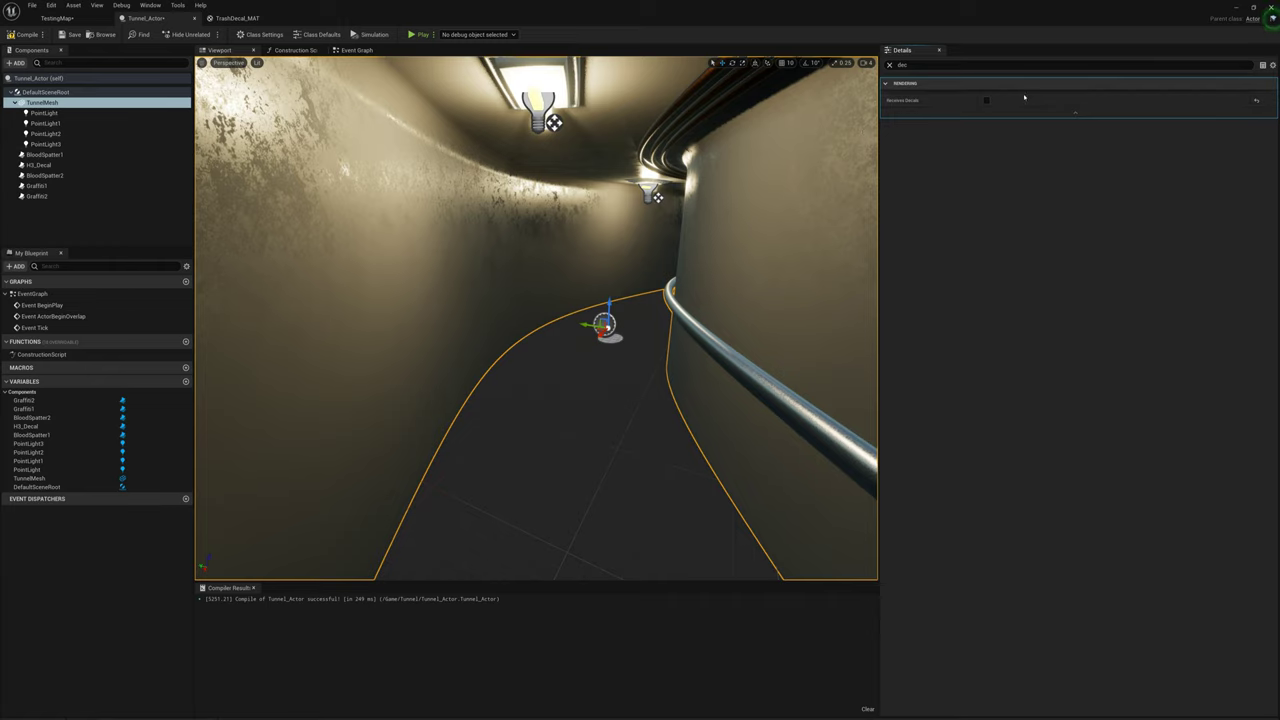
{"action": "left_click", "coordinate": [987, 101]}
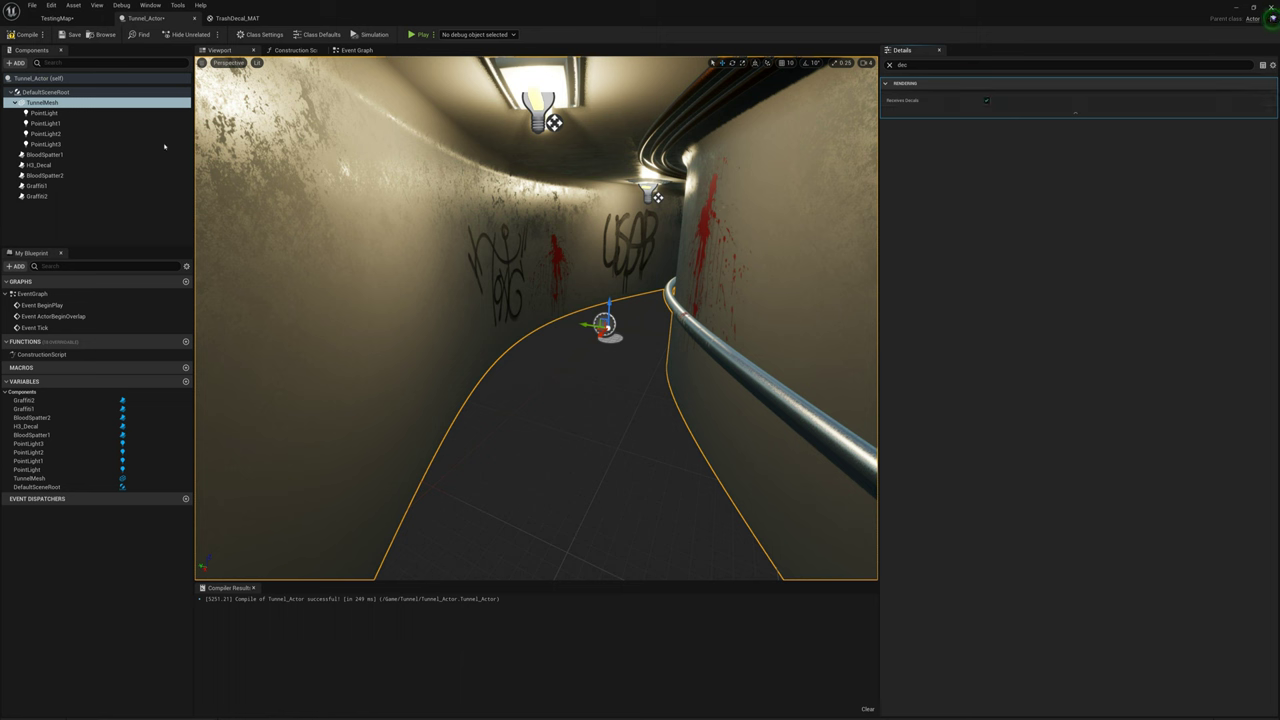
Step: Return to TestingMap and rename the trash decal actor as TrashDecal
{"action": "left_click", "coordinate": [74, 19]}
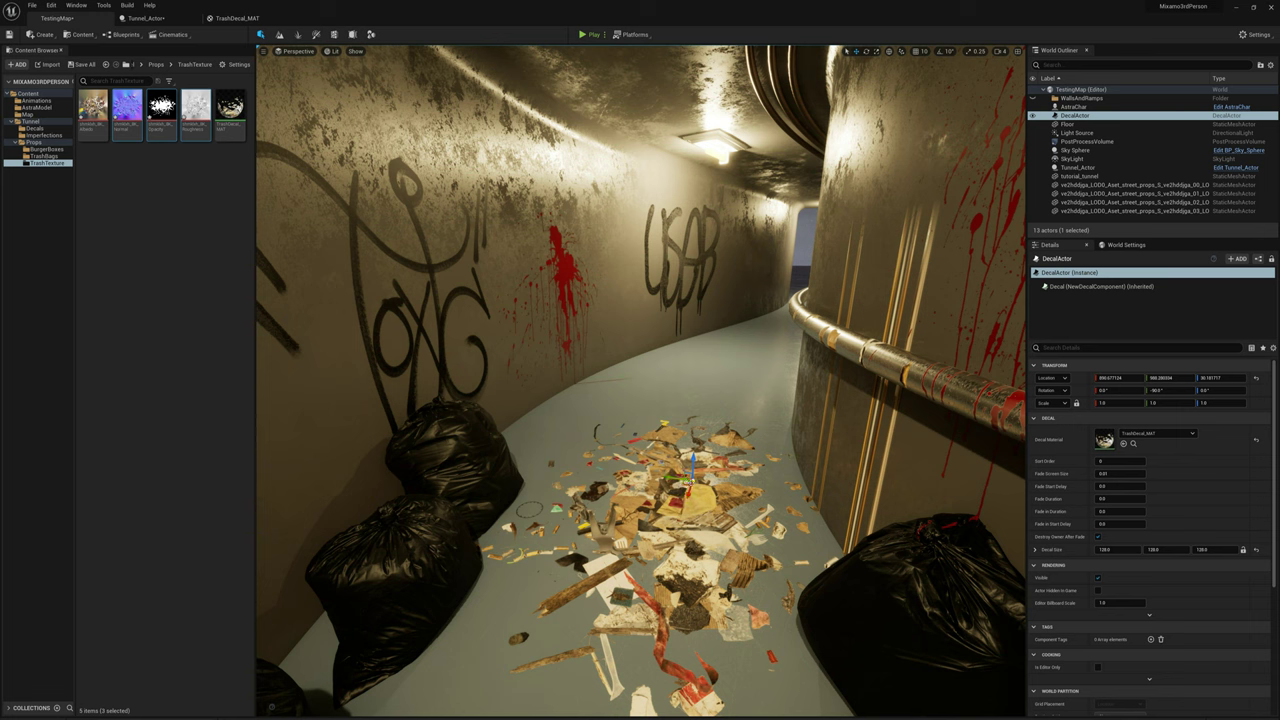
{"action": "left_click", "coordinate": [689, 482]}
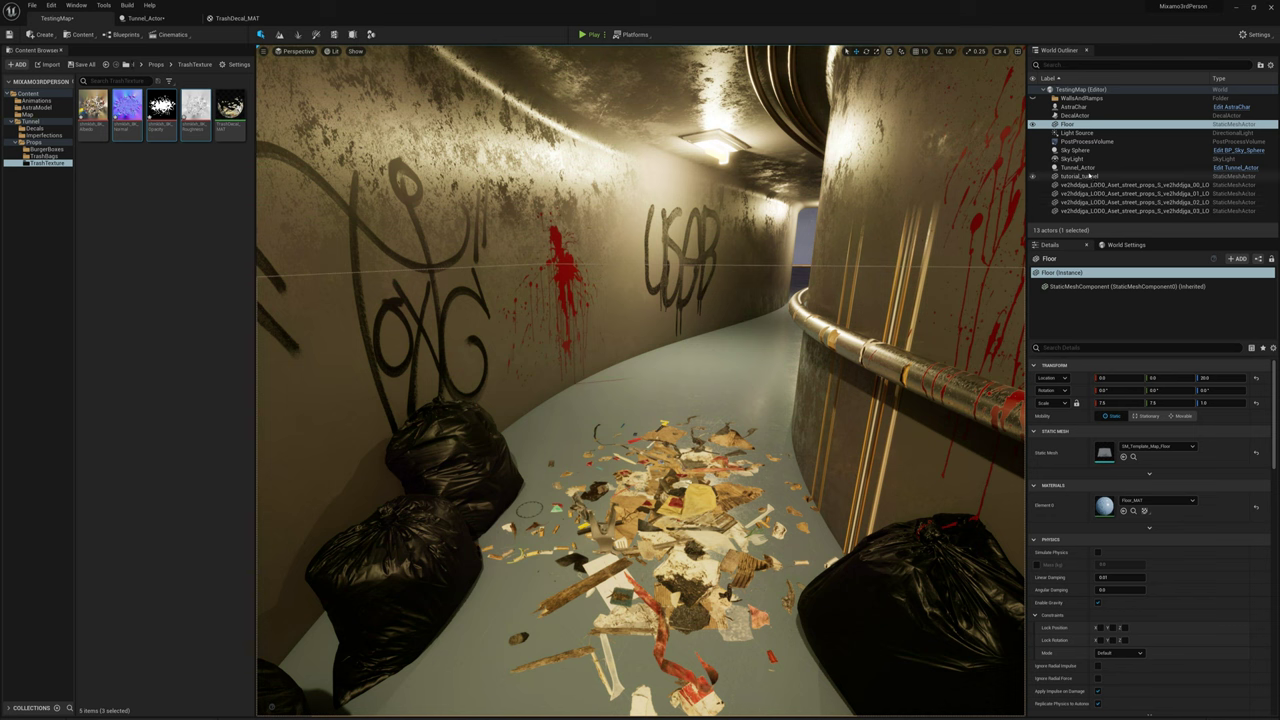
{"action": "left_click", "coordinate": [1075, 116]}
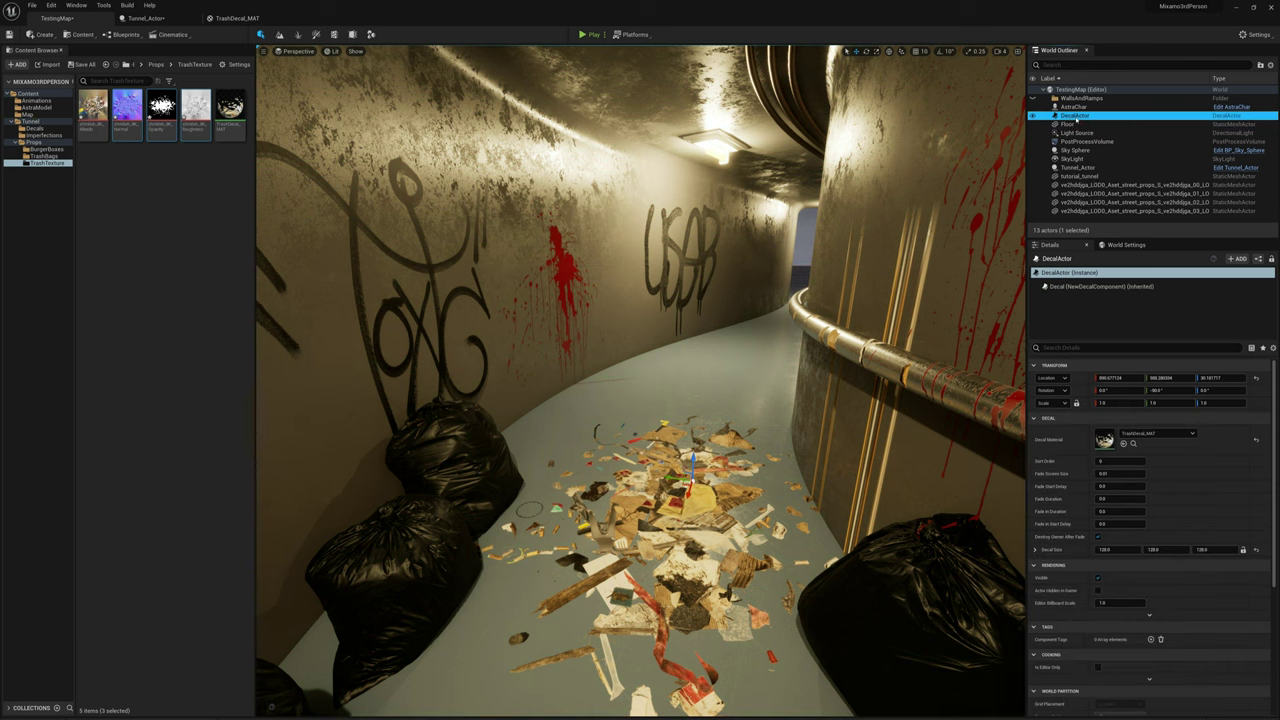
{"action": "left_click", "coordinate": [1074, 117]}
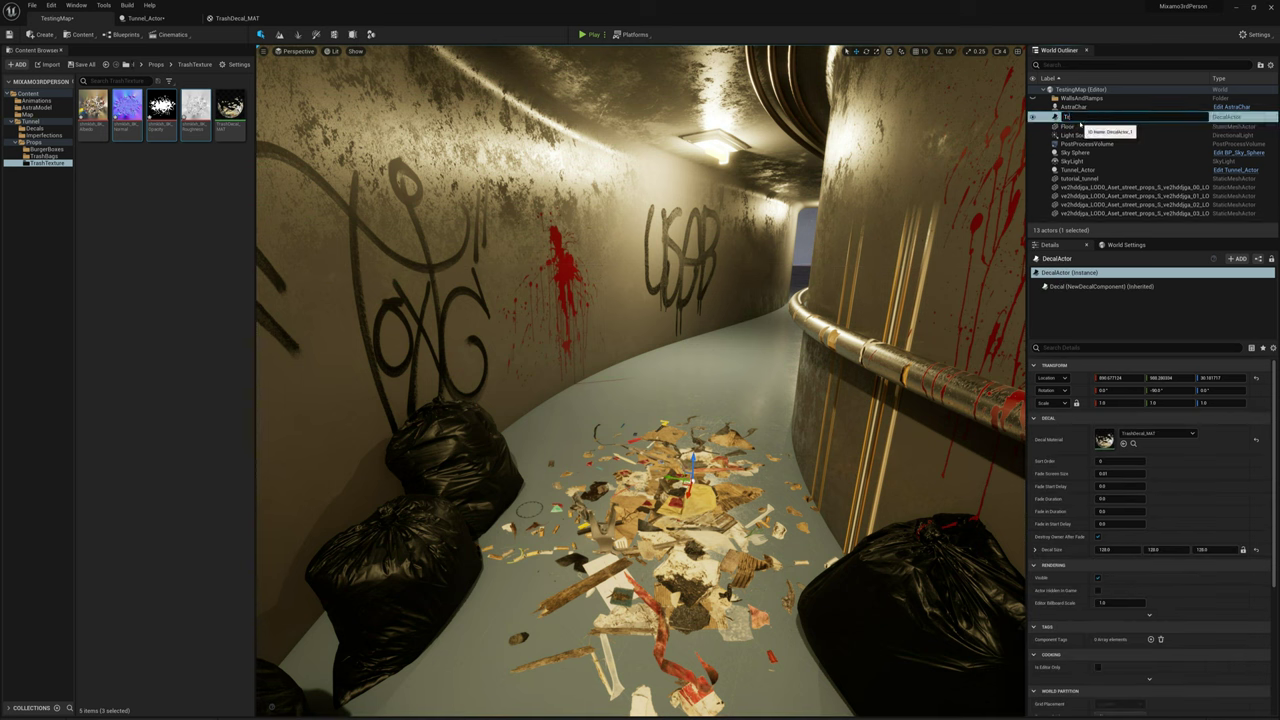
{"action": "key", "text": "Return"}
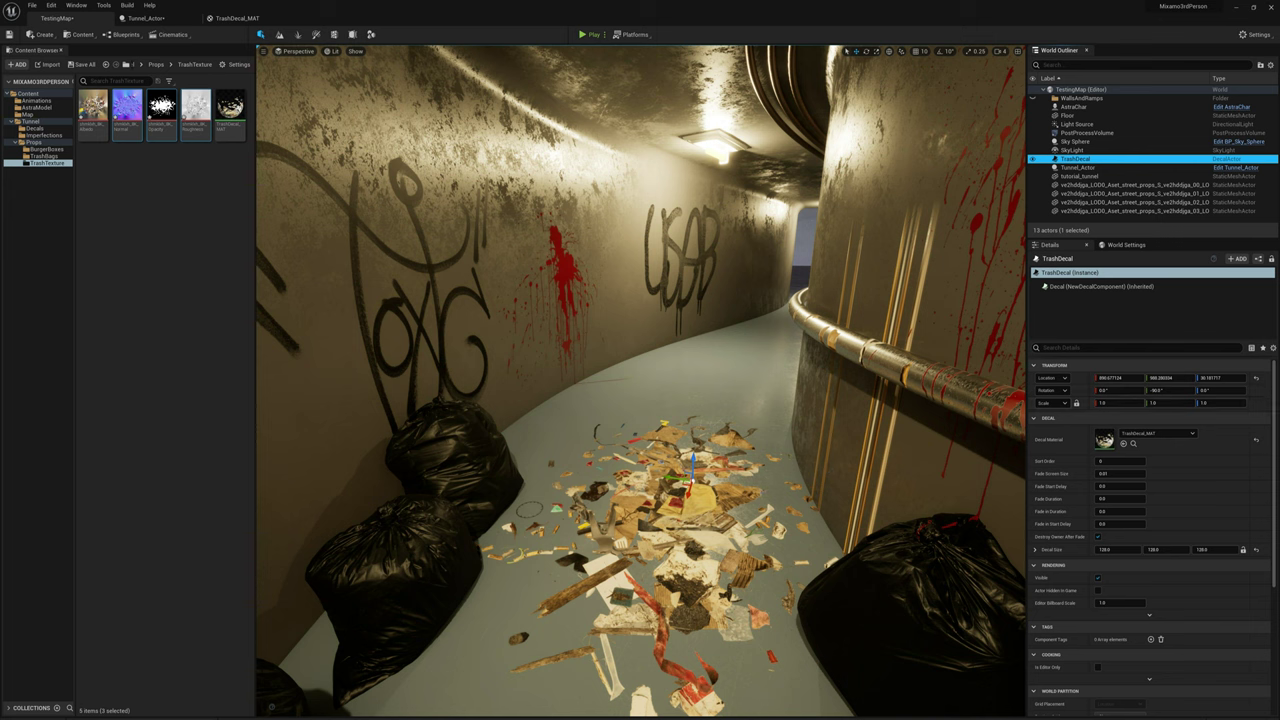
Step: Narrow the trash decal across the tunnel by reducing its Y scale, and shift it slightly toward the row of three trash bags
{"action": "left_click", "coordinate": [866, 51]}
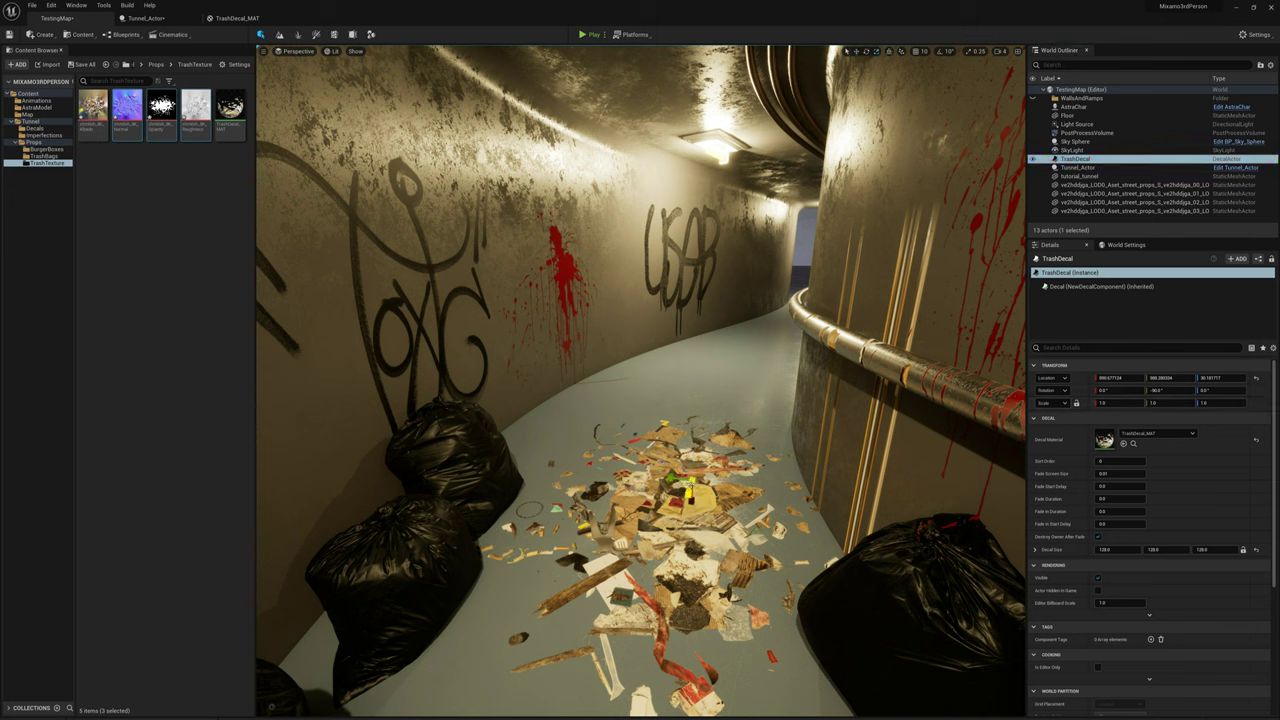
{"action": "left_click_drag", "start_coordinate": [671, 479], "coordinate": [694, 482]}
{"action": "mouse_move", "coordinate": [690, 561]}
{"action": "right_mouse_down"}
{"action": "mouse_move", "coordinate": [692, 600]}
{"action": "mouse_move", "coordinate": [690, 561]}
{"action": "right_mouse_up"}
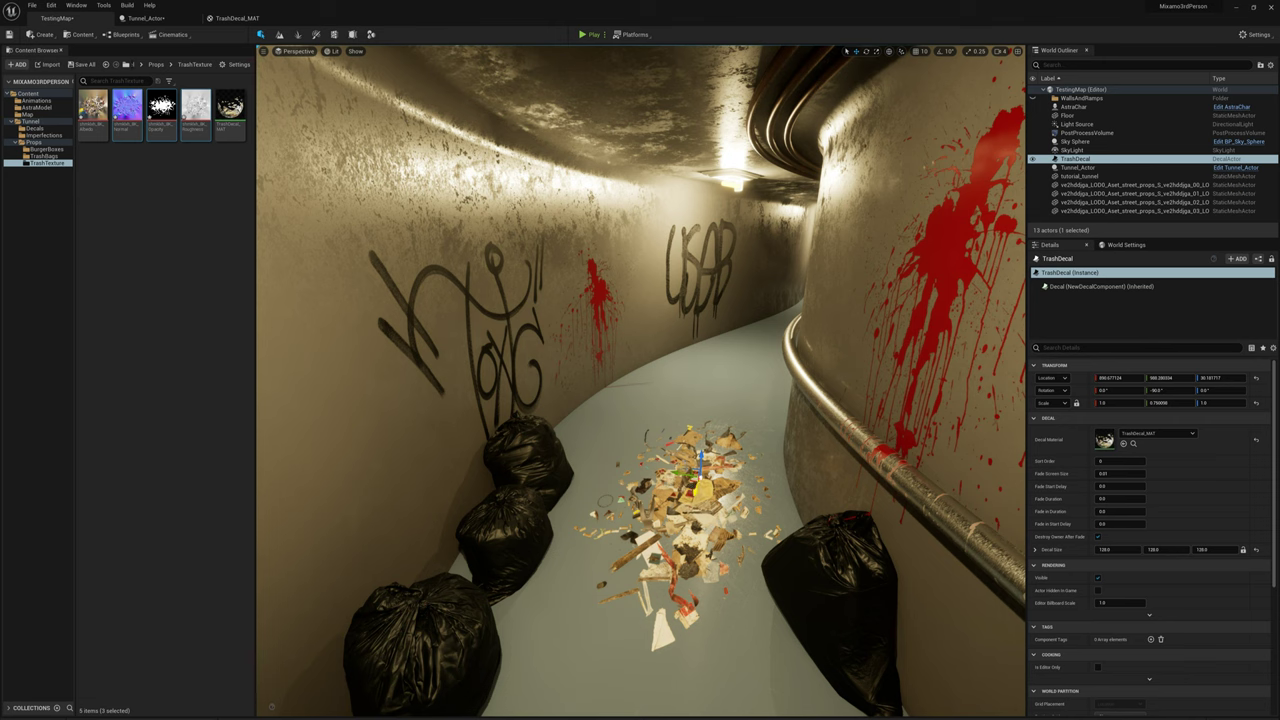
{"action": "left_click_drag", "start_coordinate": [699, 463], "coordinate": [687, 470]}
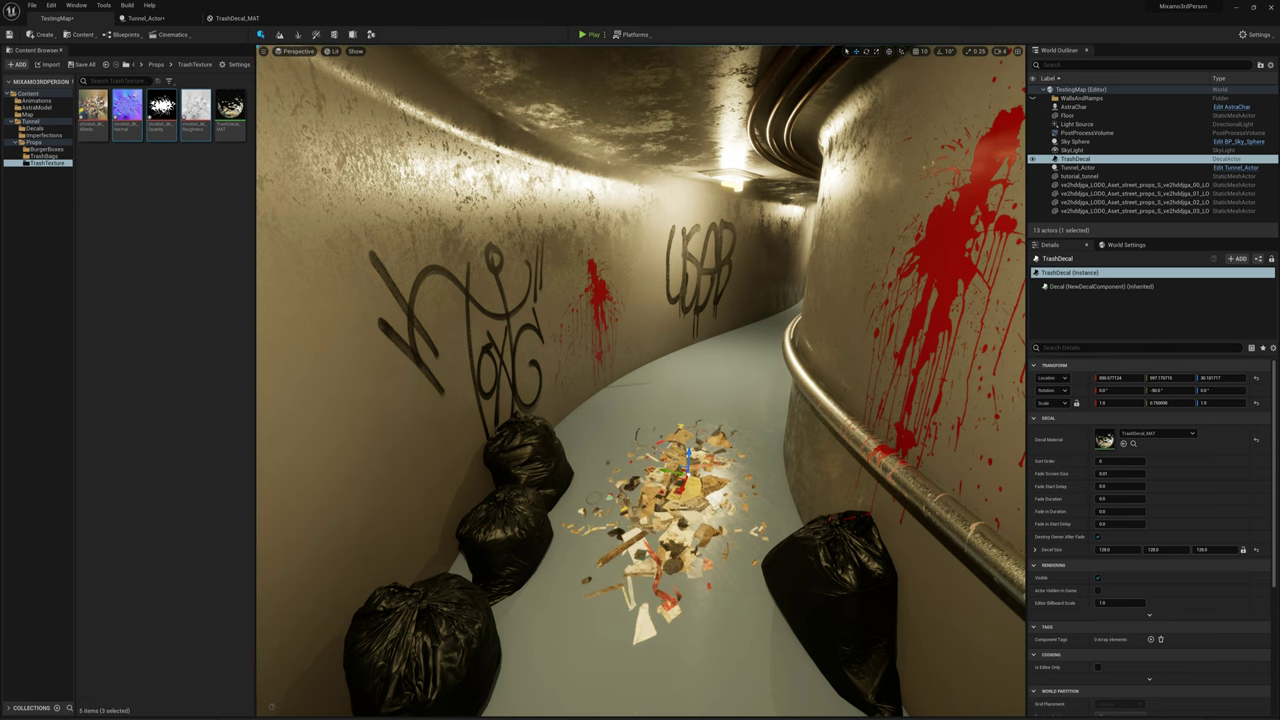
{"action": "right_click_drag", "start_coordinate": [687, 470], "coordinate": [650, 508]}
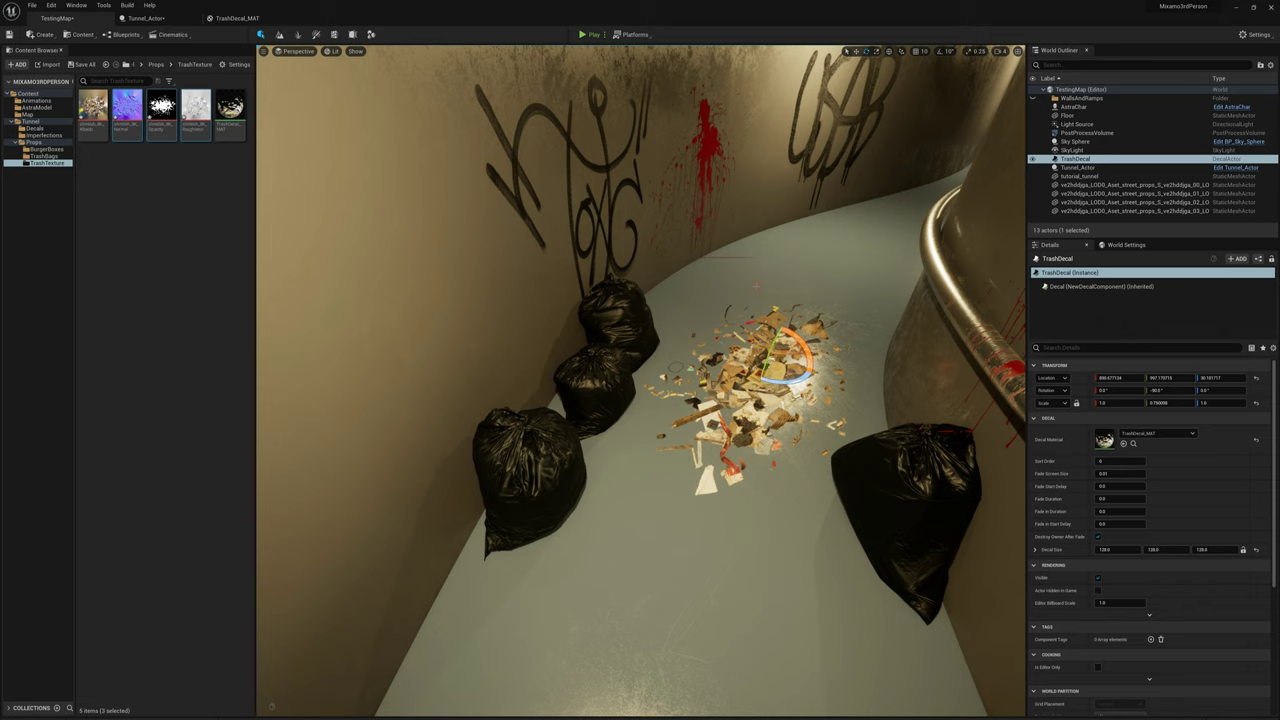
{"action": "left_click", "coordinate": [756, 286]}
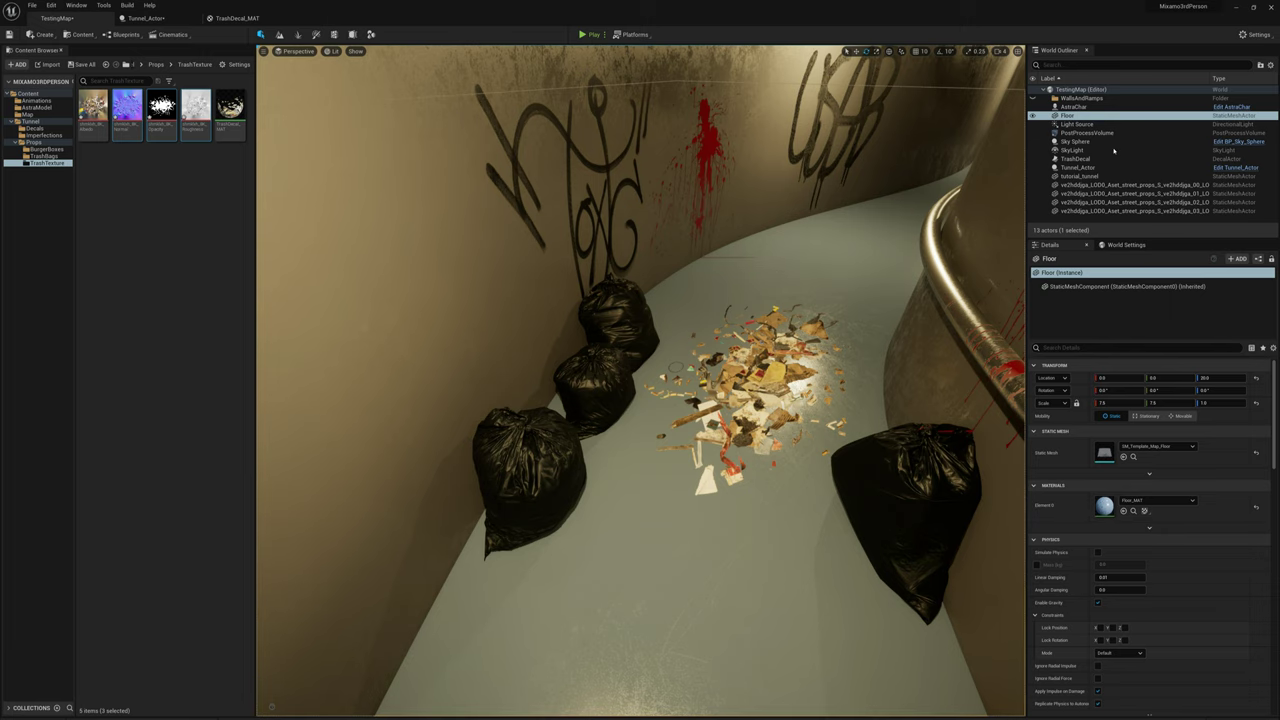
Step: In Tunnel_Actor, set the intensity of PointLight, PointLight1, PointLight2 and PointLight3 together to 2000
{"action": "right_click_drag", "start_coordinate": [600, 380], "coordinate": [612, 335]}
{"action": "key", "text": "s"}
{"action": "right_click_drag", "start_coordinate": [320, 190], "coordinate": [320, 210]}
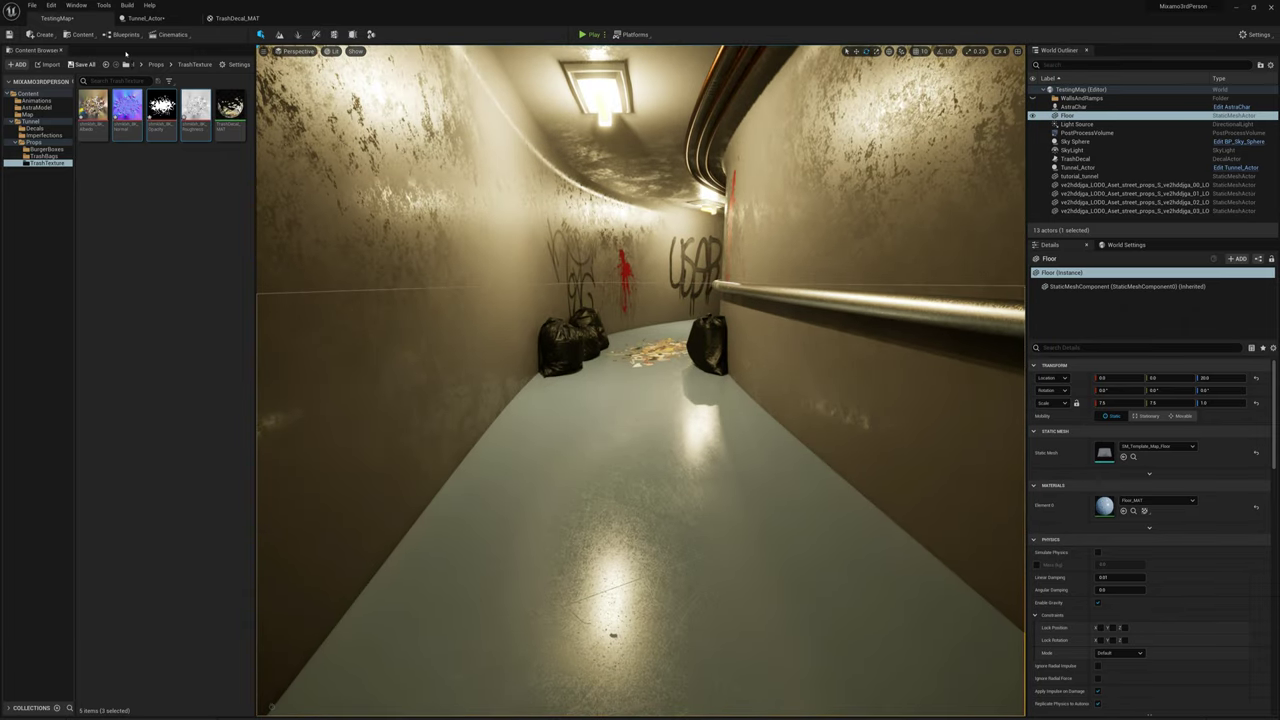
{"action": "left_click", "coordinate": [145, 18]}
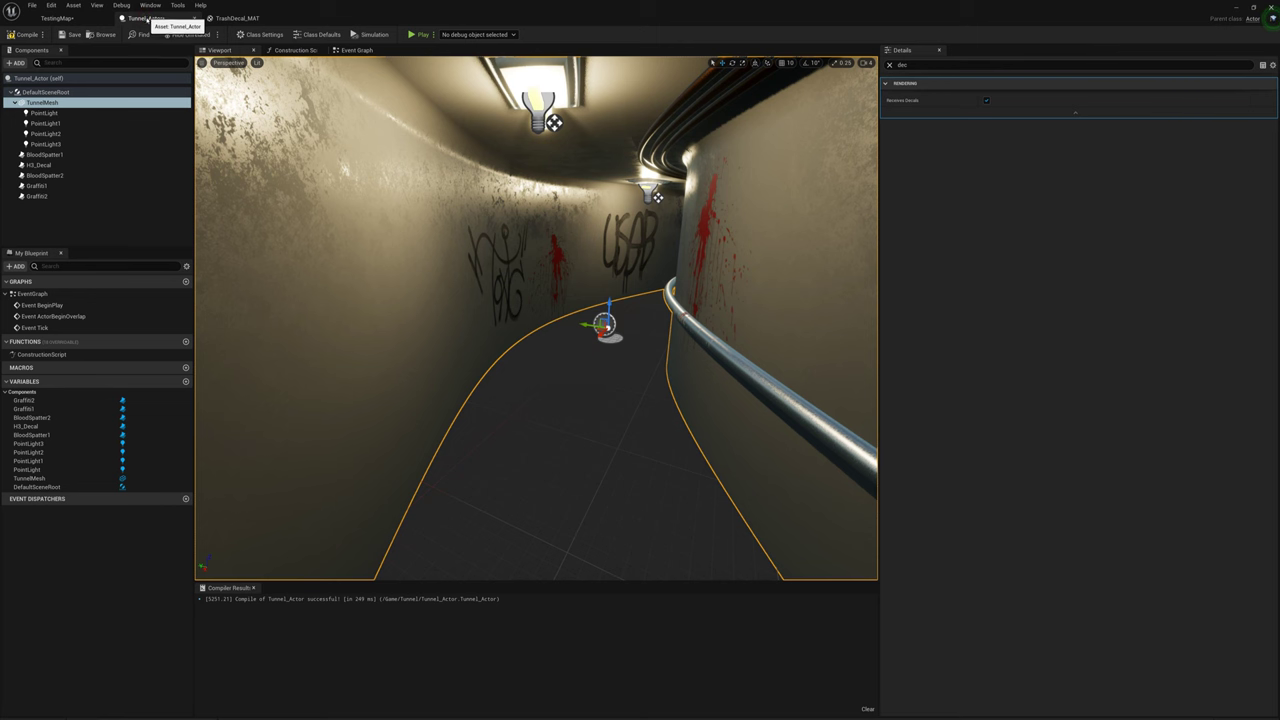
{"action": "left_click", "coordinate": [44, 113]}
{"action": "left_click", "coordinate": [45, 144], "text": "shift"}
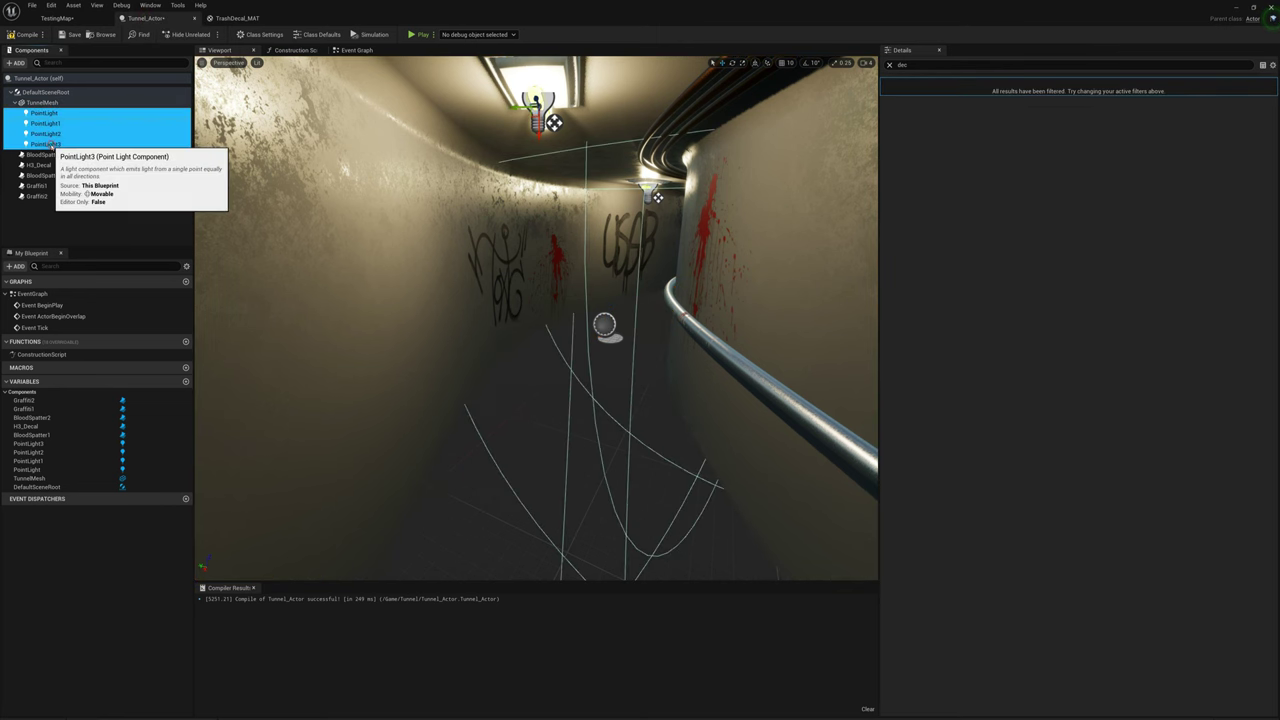
{"action": "left_click", "coordinate": [889, 65]}
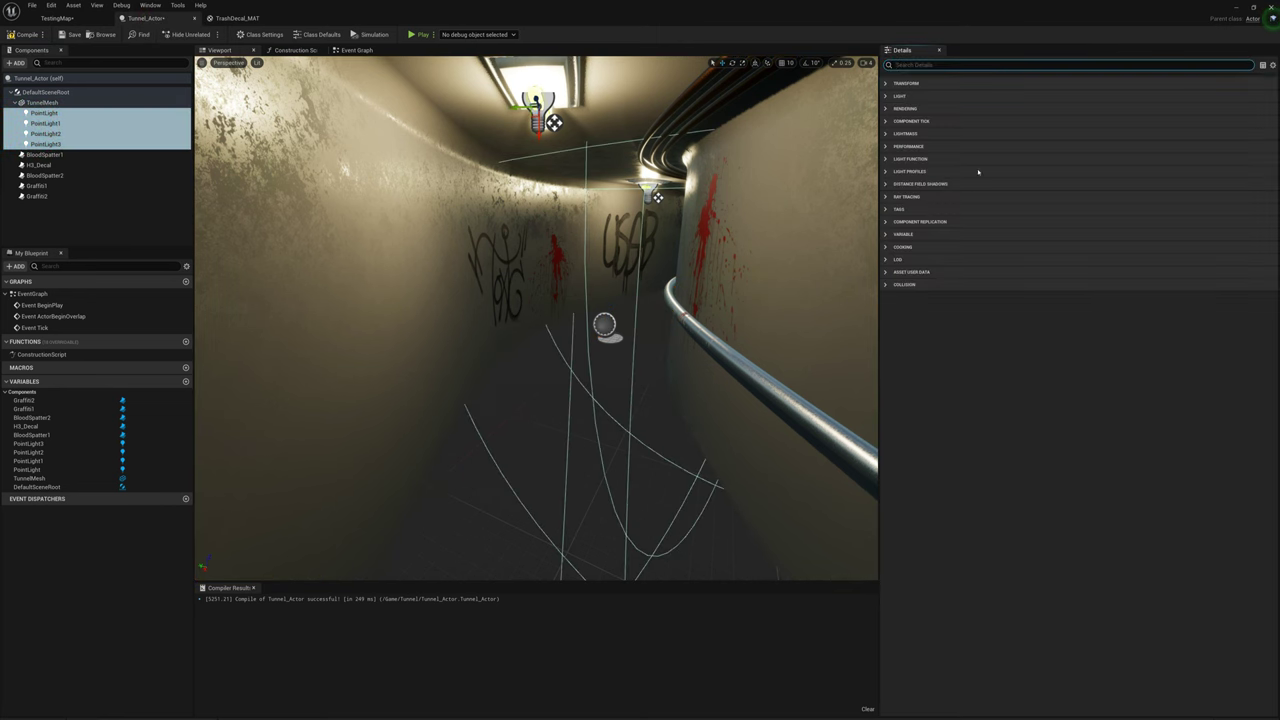
{"action": "left_click", "coordinate": [1272, 66]}
{"action": "left_click", "coordinate": [1198, 146]}
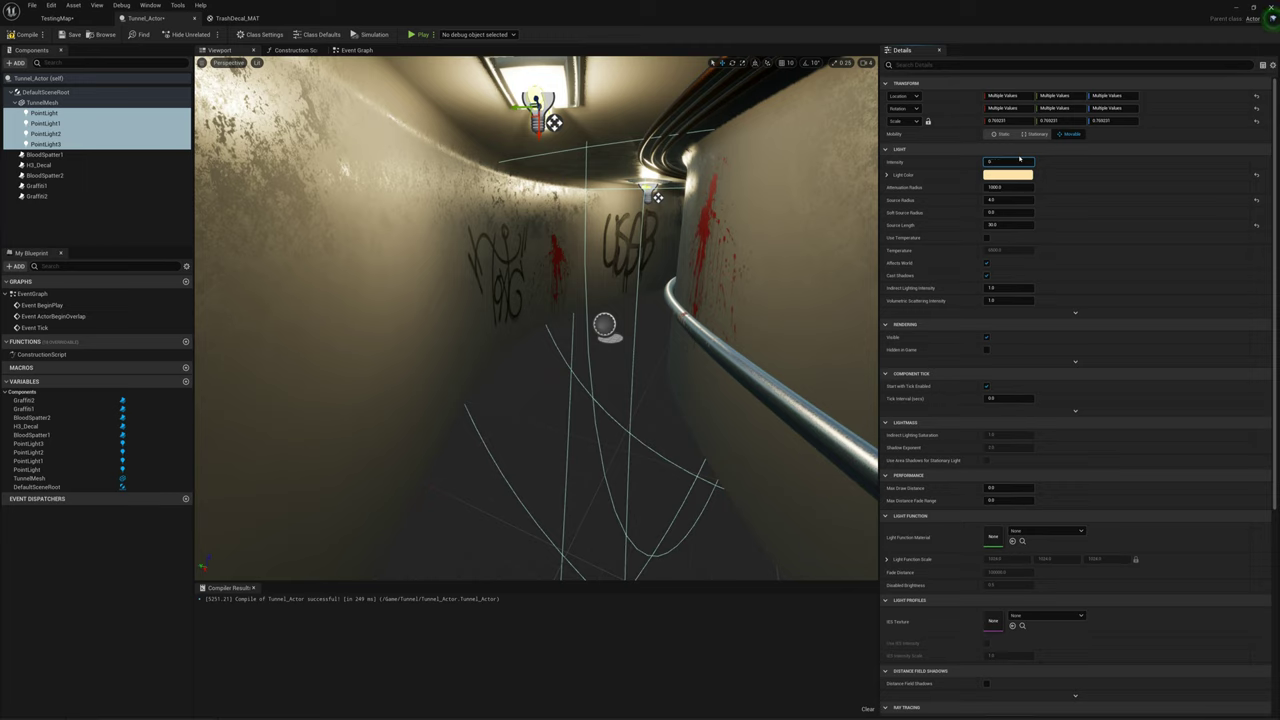
{"action": "left_click", "coordinate": [1019, 160]}
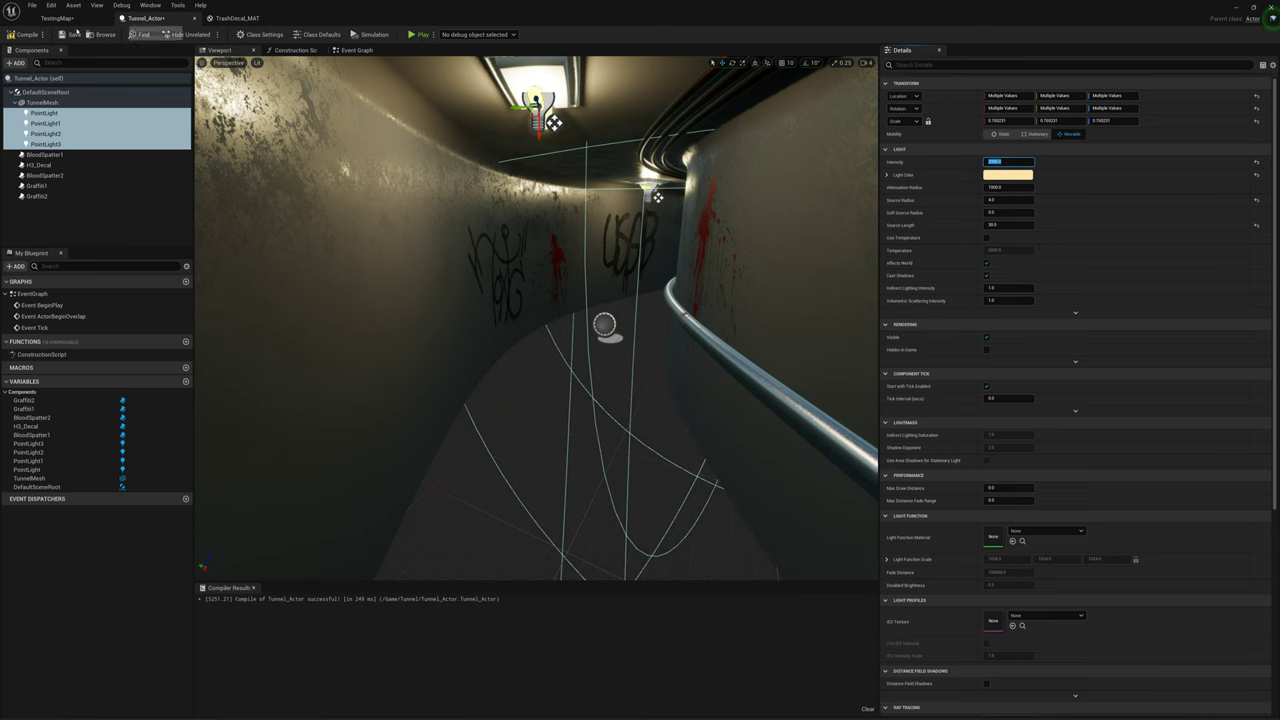
Step: Place the Var1_LOD0 and Var2_LOD0 burger box meshes from the BurgerBoxes folder at the near end of the TestingMap trash pile
{"action": "left_click", "coordinate": [57, 18]}
{"action": "key", "text": "w"}
{"action": "mouse_move", "coordinate": [640, 380]}
{"action": "right_mouse_down"}
{"action": "mouse_move", "coordinate": [632, 356]}
{"action": "mouse_move", "coordinate": [645, 425]}
{"action": "mouse_move", "coordinate": [645, 402]}
{"action": "right_mouse_up"}
{"action": "key", "text": "s"}
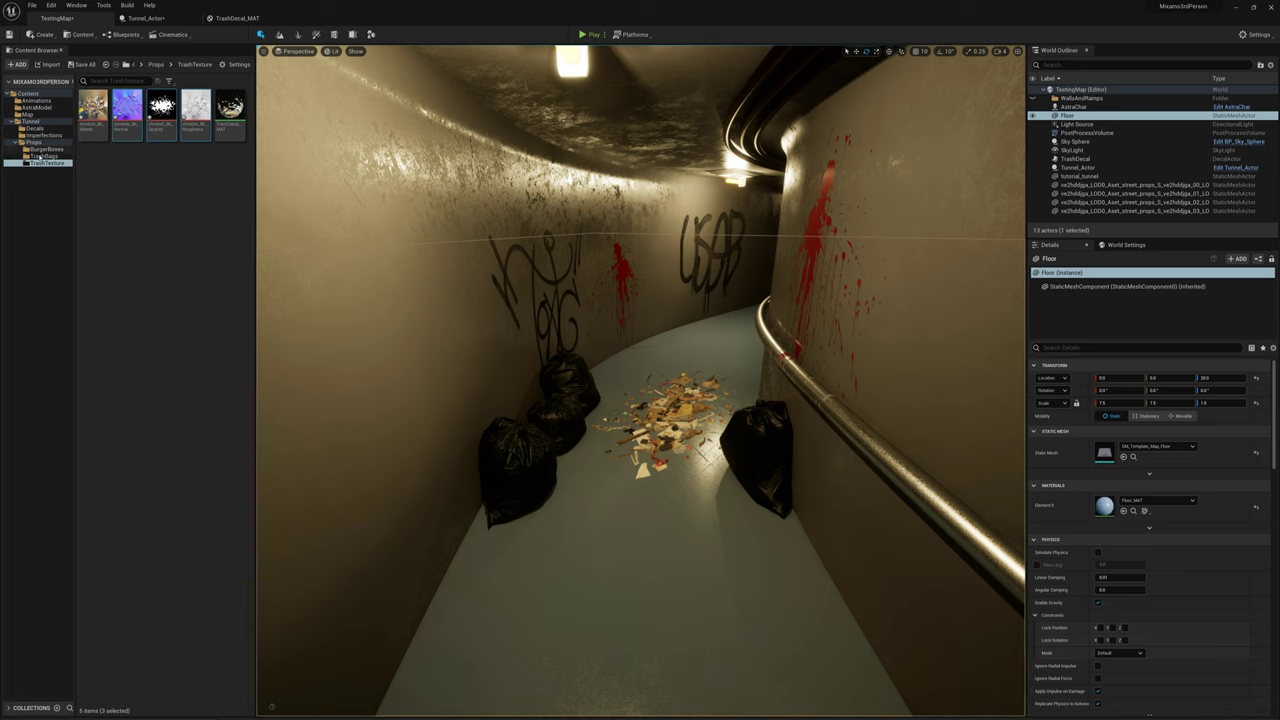
{"action": "left_click", "coordinate": [45, 148]}
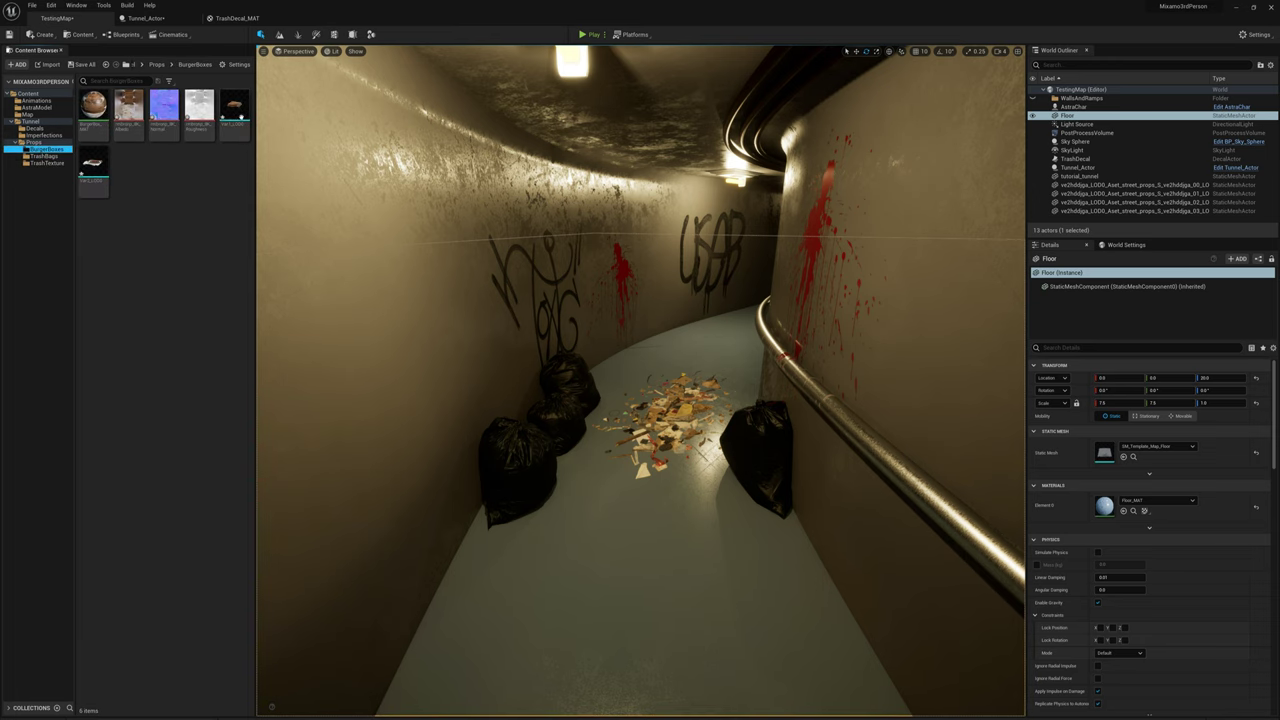
{"action": "mouse_move", "coordinate": [232, 105]}
{"action": "left_click_drag", "start_coordinate": [232, 105], "coordinate": [625, 448]}
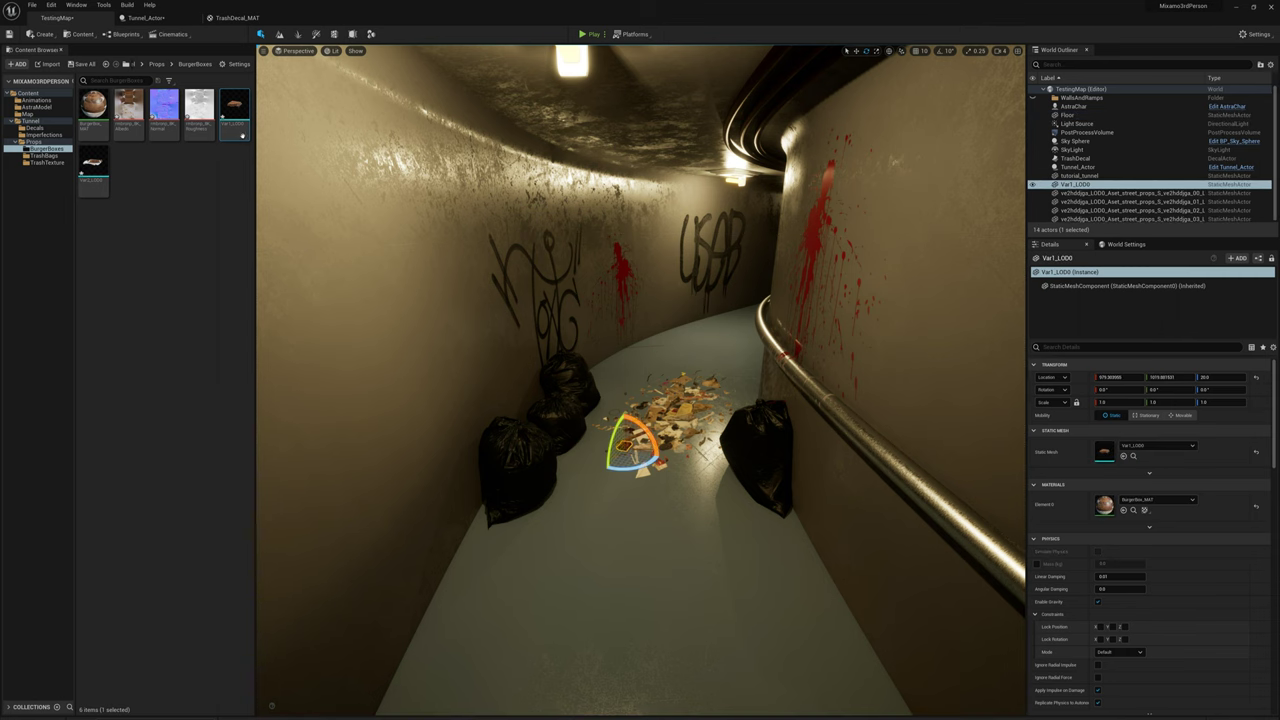
{"action": "left_click_drag", "start_coordinate": [88, 164], "coordinate": [704, 465]}
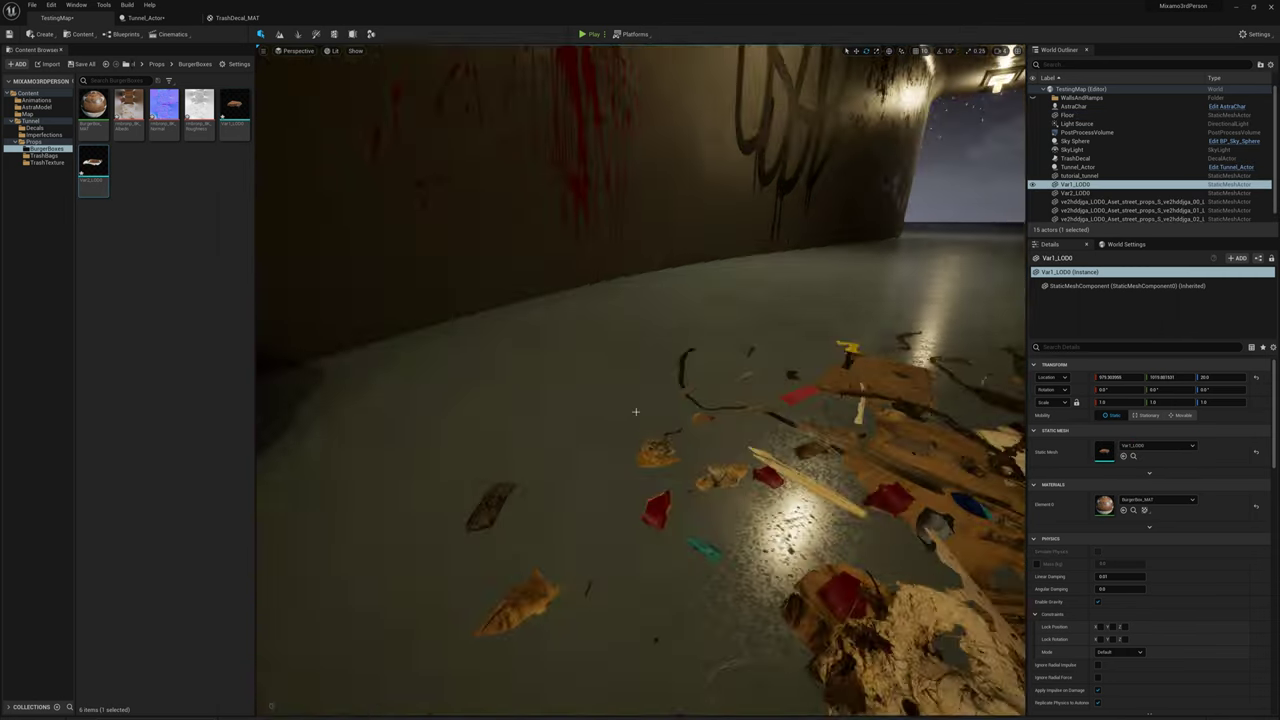
{"action": "key", "text": "w"}
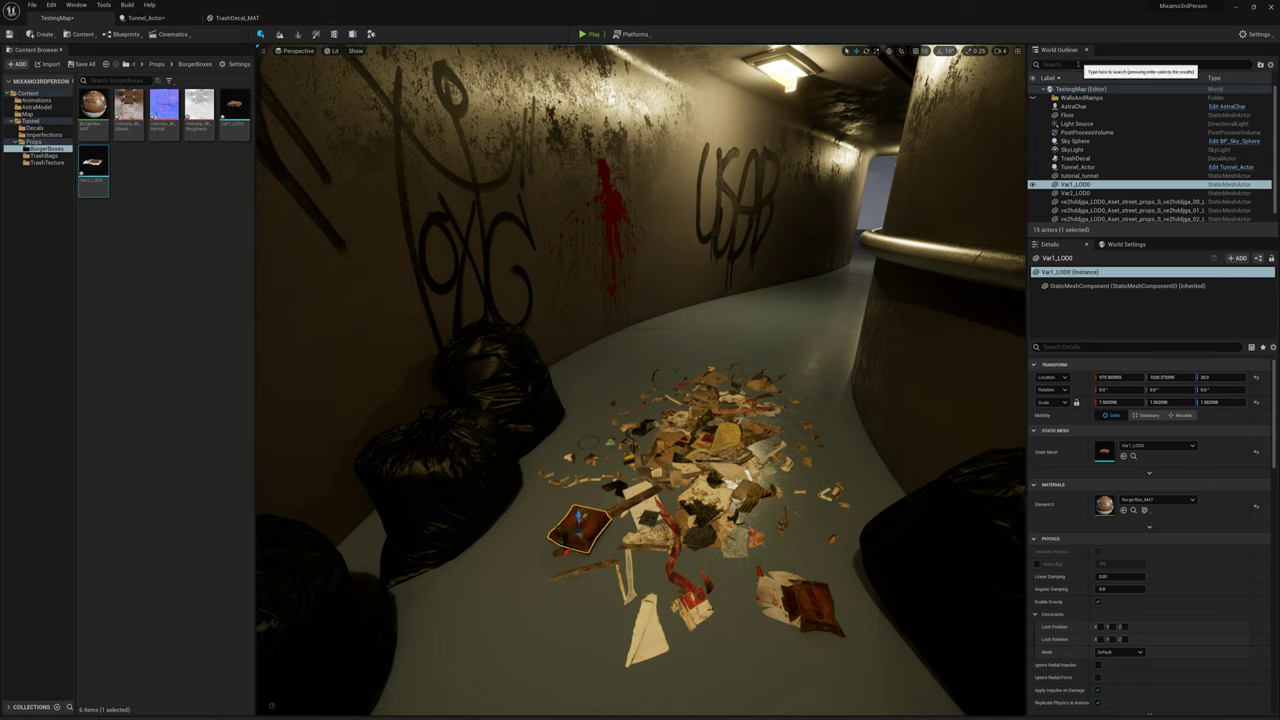
Step: Turn off Receives Decals for the placed burger boxes so the trash decal does not project onto them
{"action": "left_click", "coordinate": [1140, 346]}
{"action": "type", "text": "dec"}
{"action": "left_click", "coordinate": [817, 600]}
{"action": "left_click", "coordinate": [817, 600]}
{"action": "left_click", "coordinate": [1097, 382]}
Step: Duplicate both burger box variants several times and scatter the copies over the trash decal
{"action": "left_click_drag", "start_coordinate": [760, 610], "coordinate": [785, 466]}
{"action": "left_click", "coordinate": [580, 528]}
{"action": "left_click", "coordinate": [794, 527], "text": "shift"}
{"action": "left_click_drag", "start_coordinate": [785, 466], "coordinate": [679, 383], "text": "alt"}
{"action": "key", "text": "e"}
{"action": "key", "text": "w"}
{"action": "left_click", "coordinate": [586, 524]}
{"action": "left_click", "coordinate": [637, 454], "text": "shift"}
{"action": "left_click_drag", "start_coordinate": [619, 460], "coordinate": [738, 468], "text": "alt"}
{"action": "left_click", "coordinate": [790, 590]}
Step: Duplicate a Var2_LOD0 burger box once more and move the copy to the far end of the trash pile
{"action": "mouse_move", "coordinate": [790, 590]}
{"action": "right_mouse_down"}
{"action": "mouse_move", "coordinate": [770, 620]}
{"action": "mouse_move", "coordinate": [790, 610]}
{"action": "mouse_move", "coordinate": [786, 594]}
{"action": "right_mouse_up"}
{"action": "key", "text": "s"}
{"action": "left_click", "coordinate": [774, 418]}
{"action": "key", "text": "ctrl+d"}
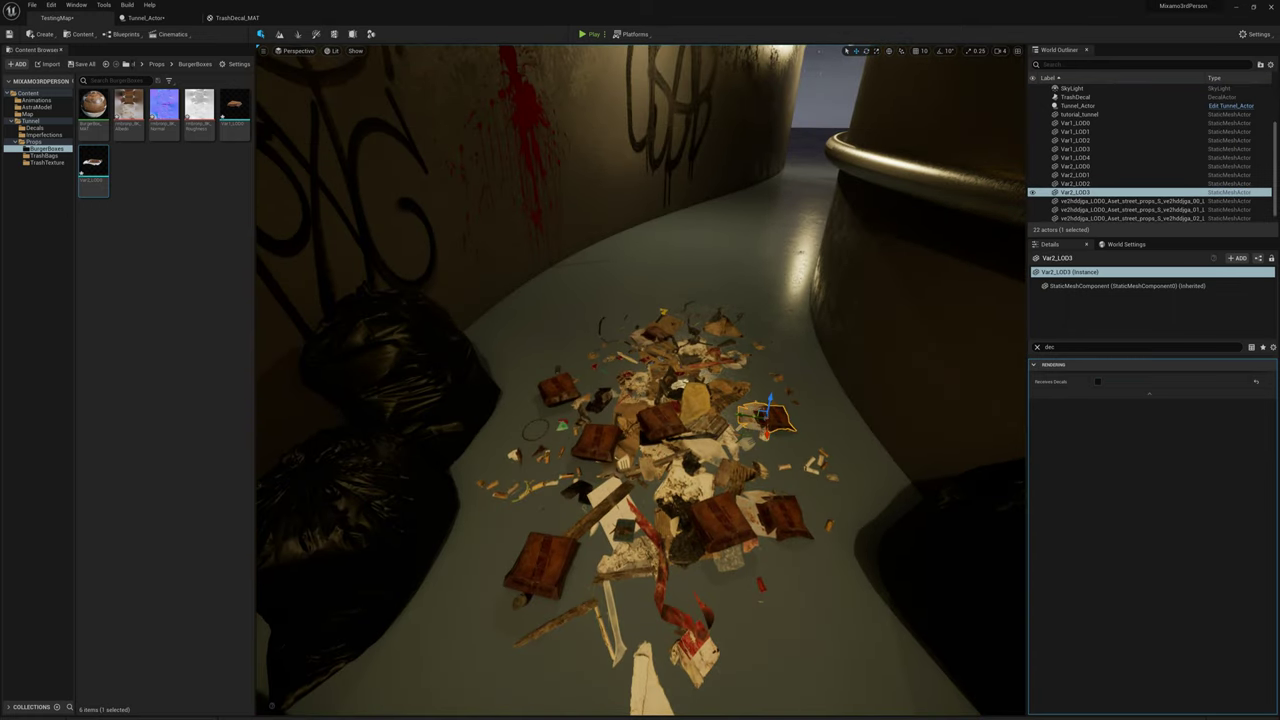
{"action": "left_click_drag", "start_coordinate": [768, 408], "coordinate": [699, 393]}
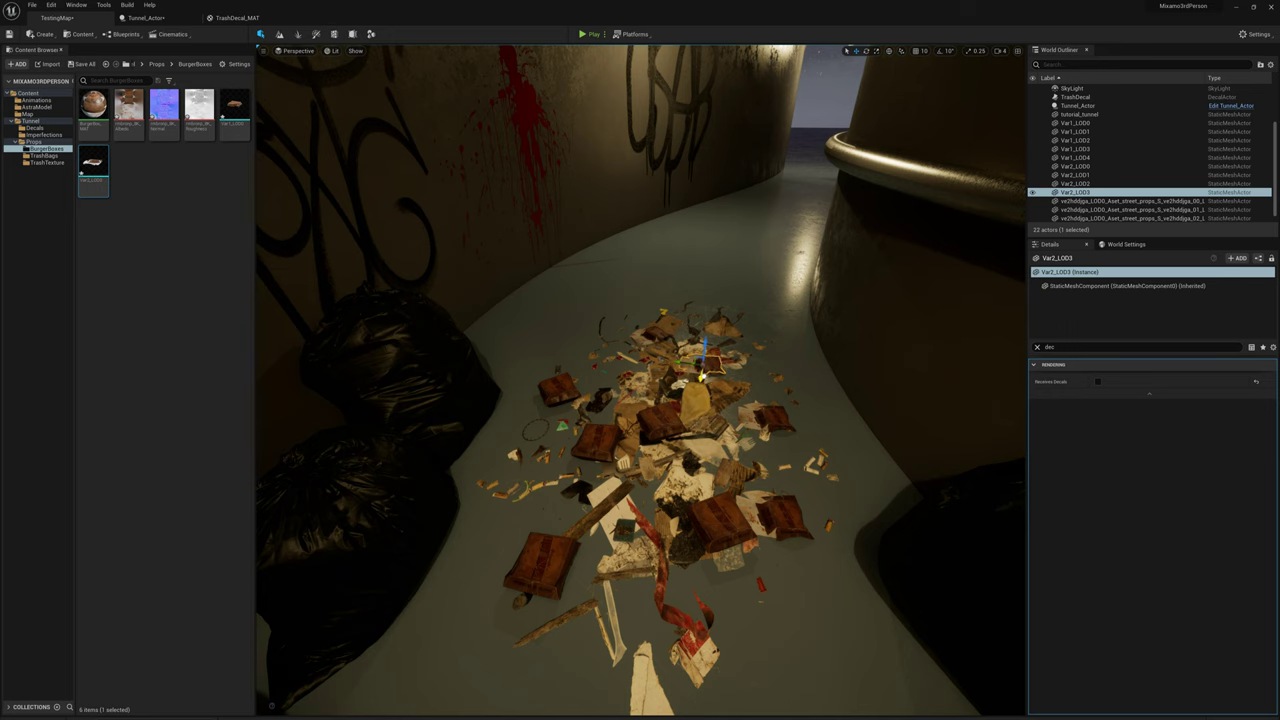
Step: Examine the finished trash pile and the tunnel from several viewpoints, inside and outside
{"action": "left_click", "coordinate": [733, 390]}
{"action": "key", "text": "w"}
{"action": "right_click_drag", "start_coordinate": [733, 390], "coordinate": [1020, 407]}
{"action": "key", "text": "s"}
{"action": "left_click", "coordinate": [724, 279]}
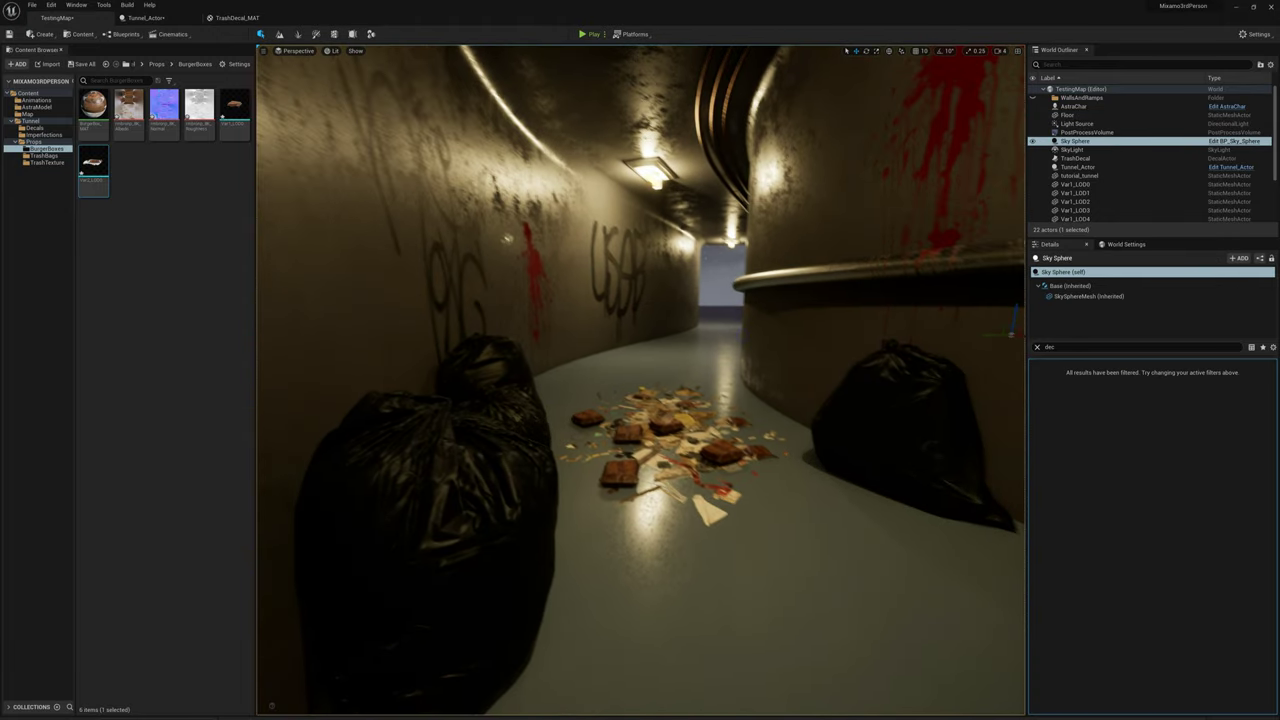
{"action": "key", "text": "w"}
{"action": "right_click_drag", "start_coordinate": [724, 279], "coordinate": [720, 350]}
{"action": "key", "text": "s"}
{"action": "right_click_drag", "start_coordinate": [705, 285], "coordinate": [743, 334]}
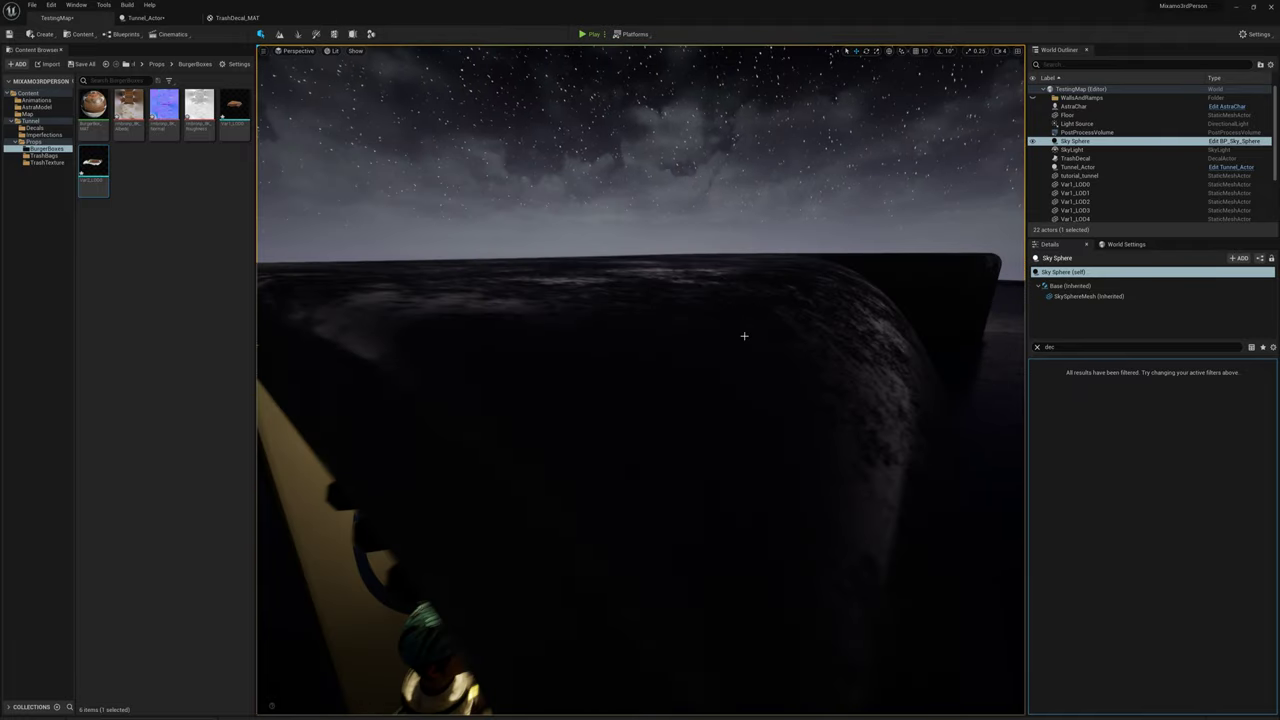
Step: Play the level and run the character through the tunnel to check the decals, trash and lighting, then stop playing
{"action": "left_click", "coordinate": [590, 35]}
{"action": "key", "text": "w"}
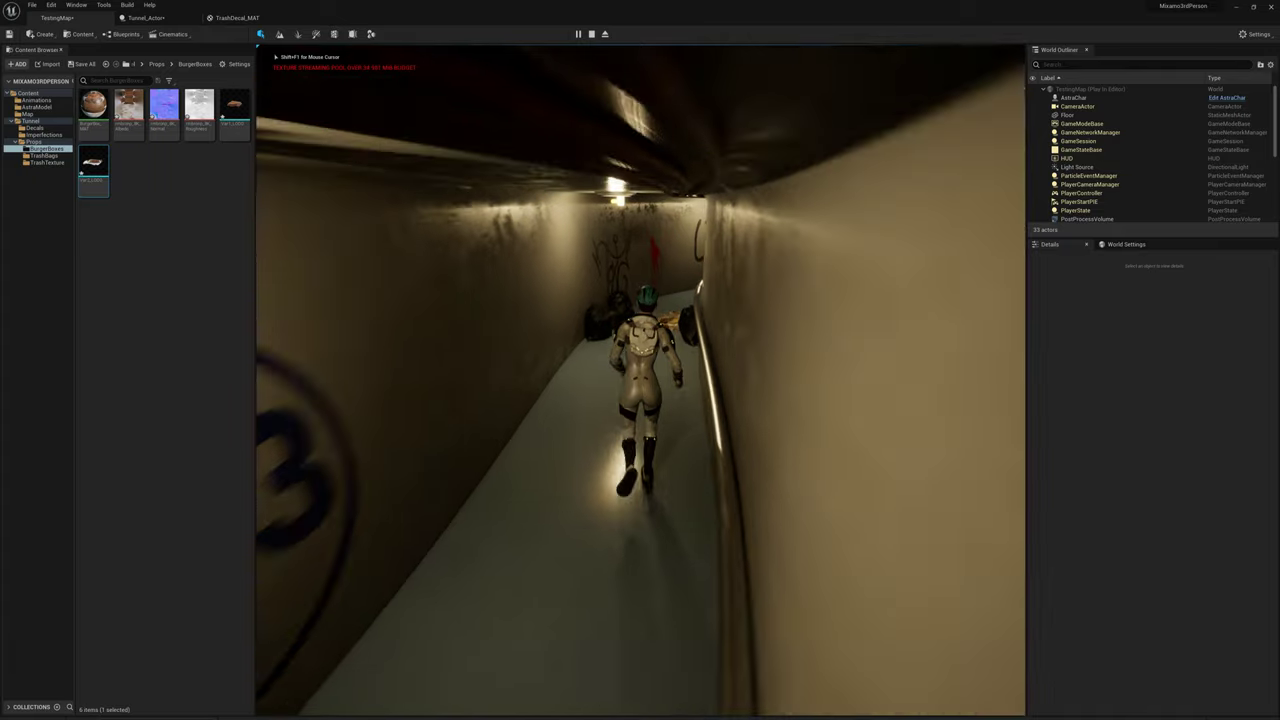
{"action": "key", "text": "w"}
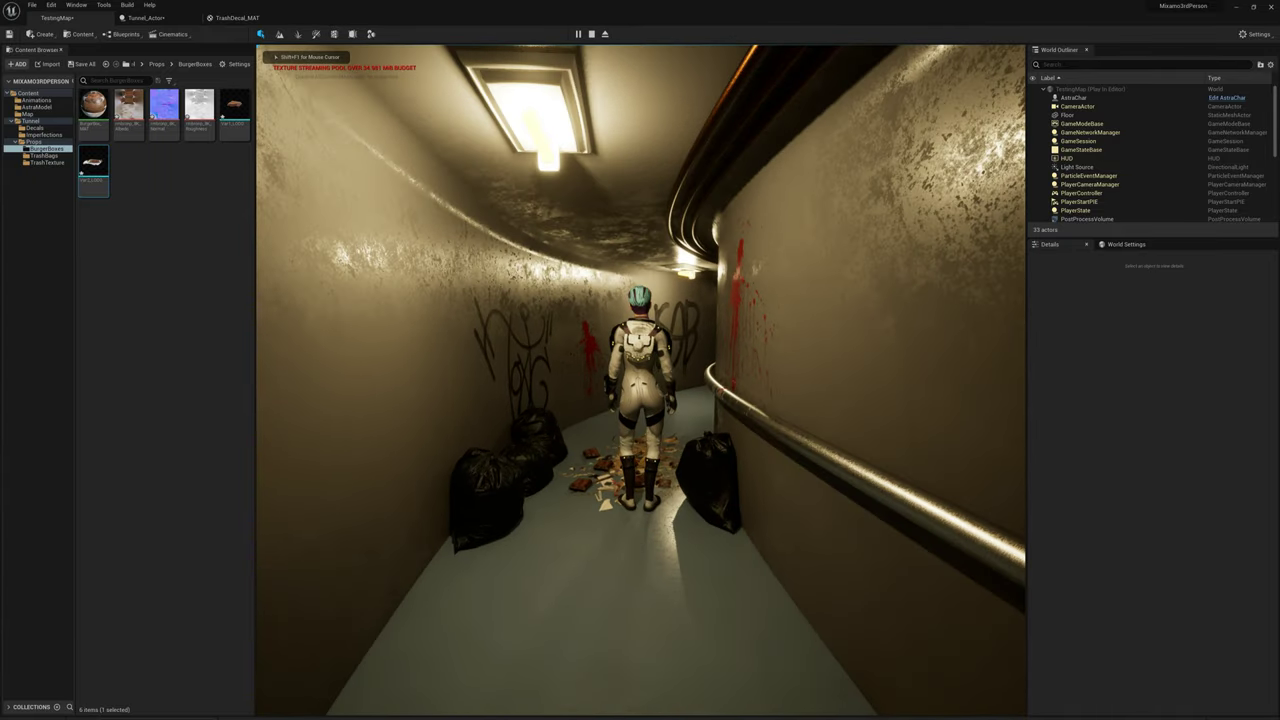
{"action": "key", "text": "a"}
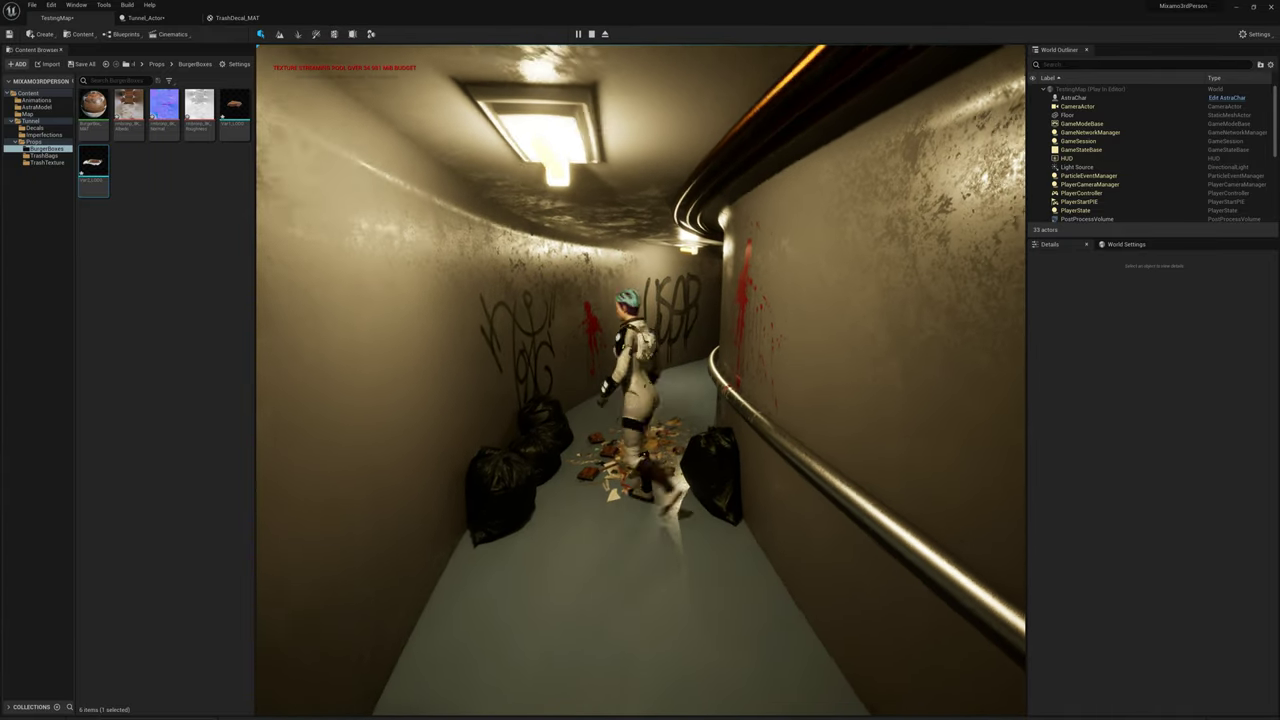
{"action": "key", "text": "w"}
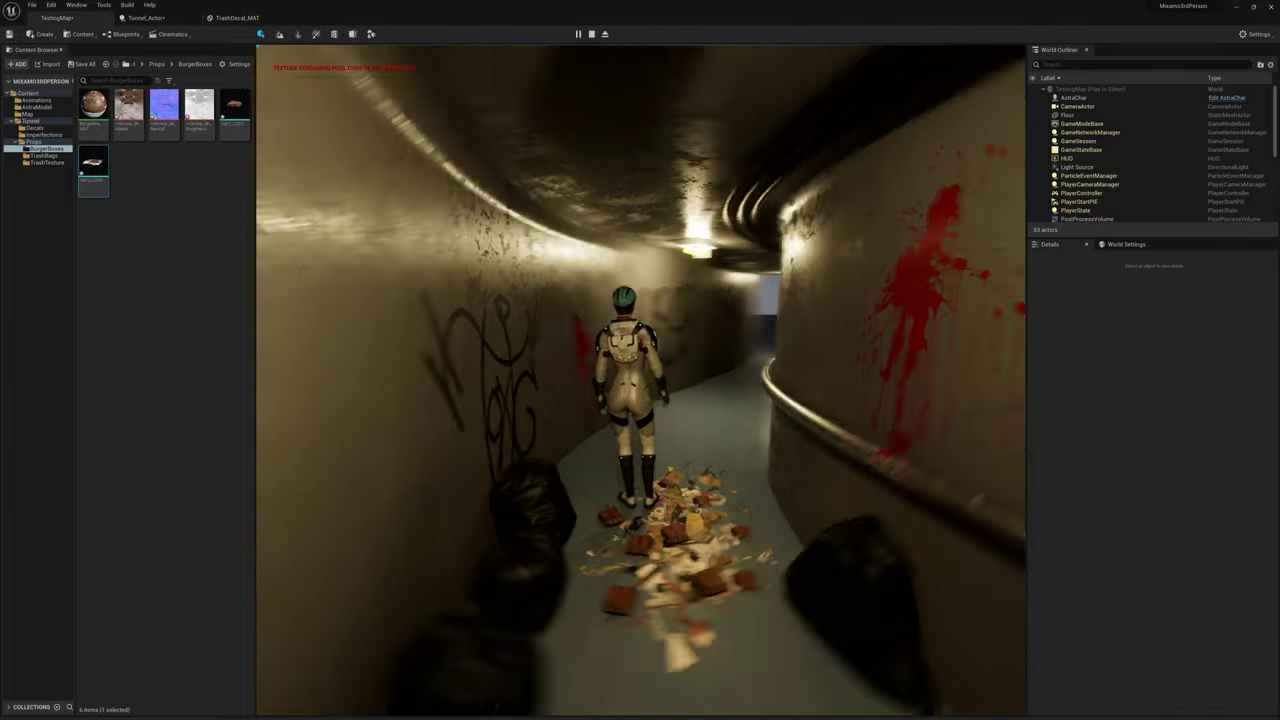
{"action": "key", "text": "w"}
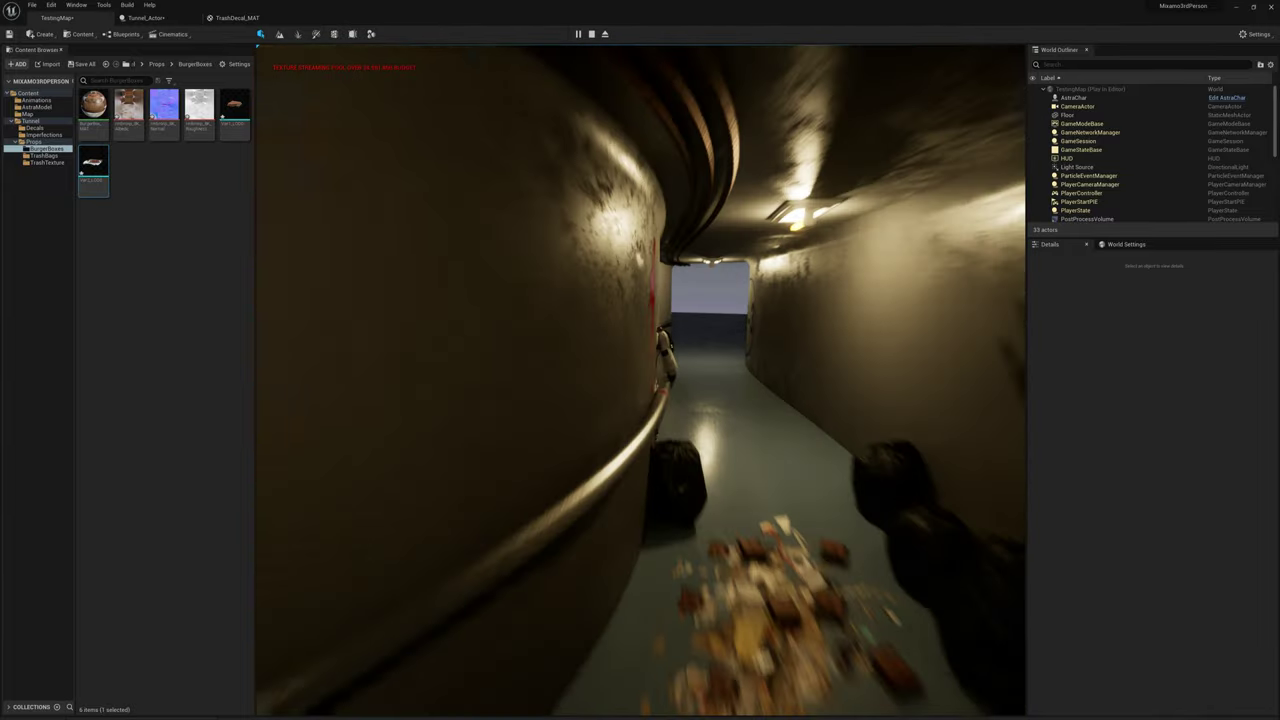
{"action": "key", "text": "w"}
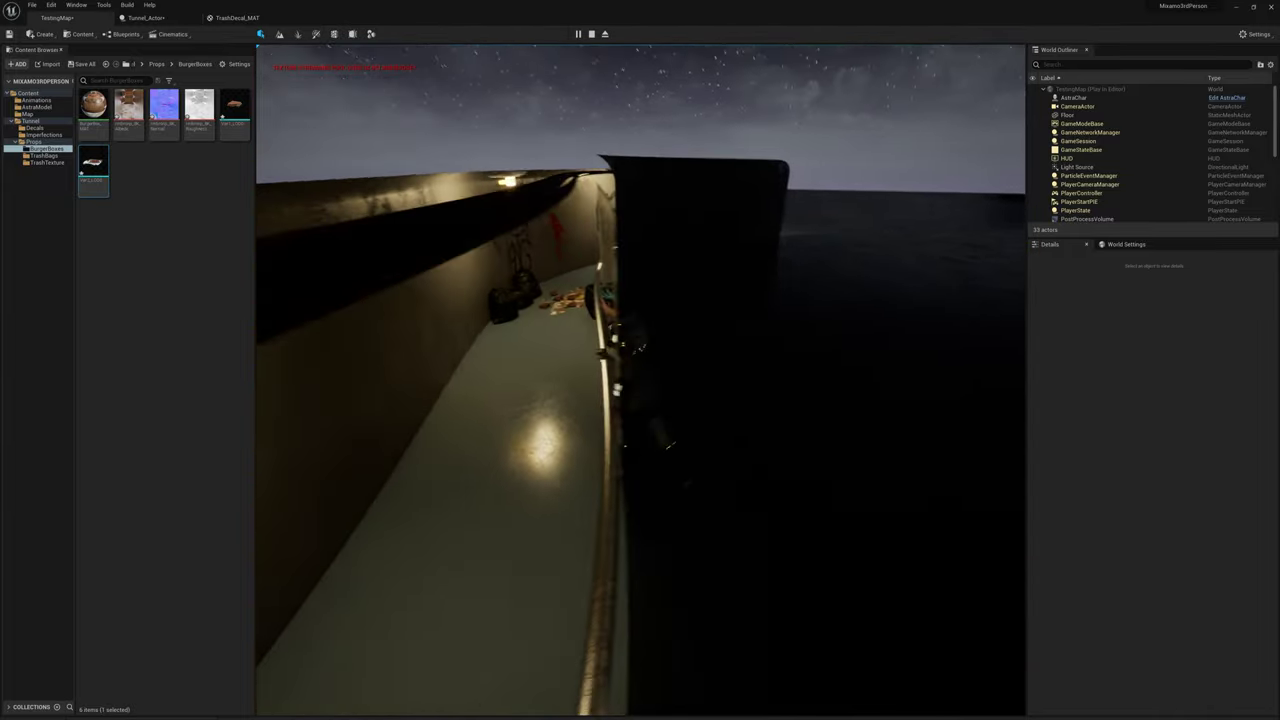
{"action": "key", "text": "w"}
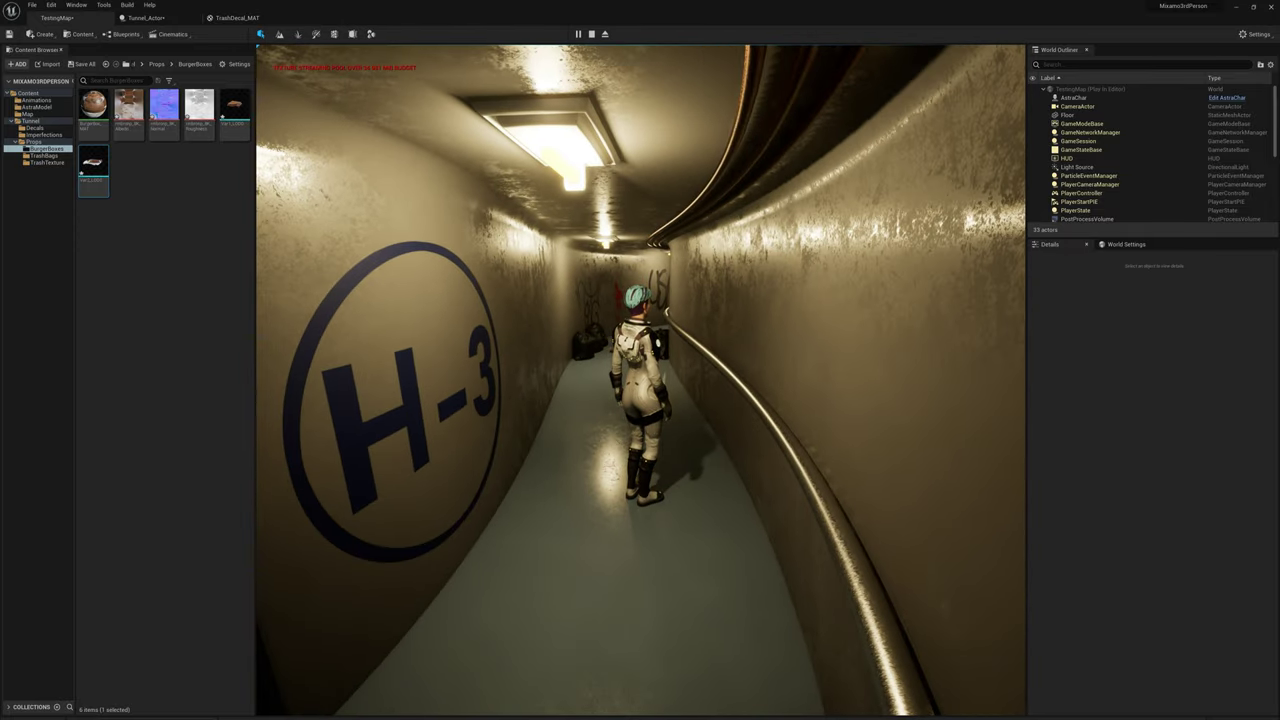
{"action": "key", "text": "Escape"}
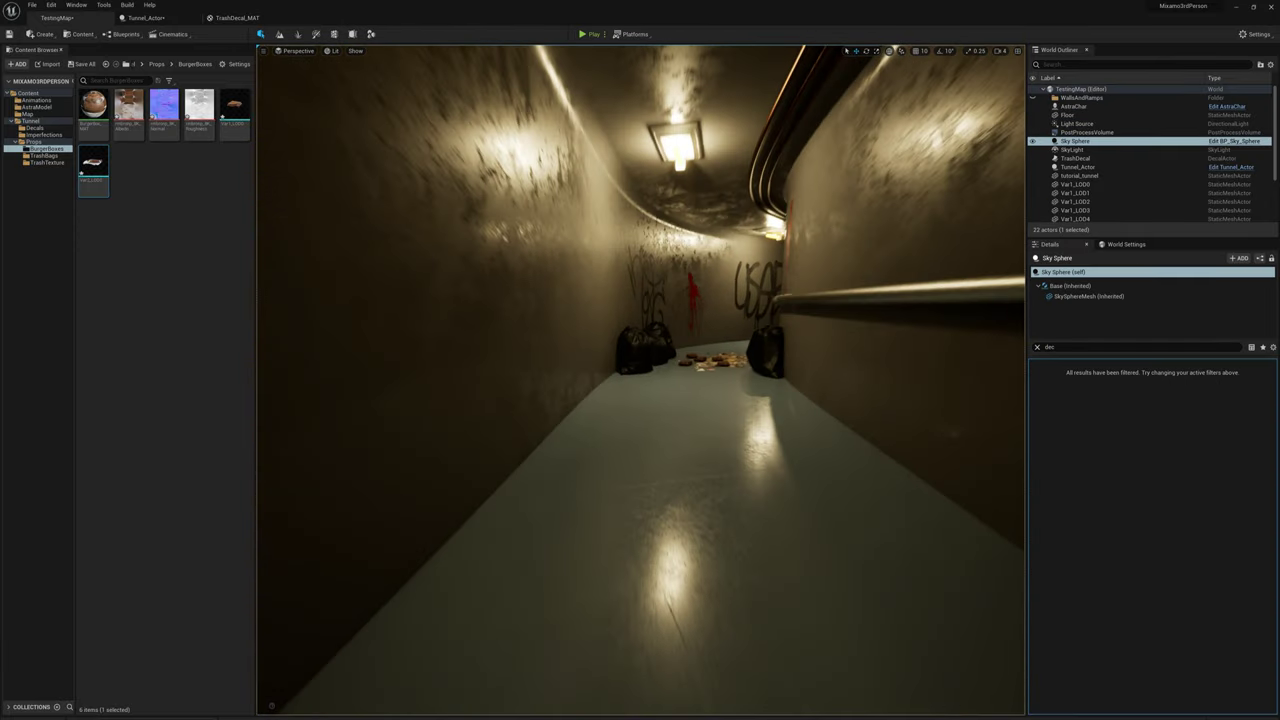
Step: Compile the Tunnel_Actor blueprint, return to TestingMap, and open the Tunnel content folder
{"action": "key", "text": "w"}
{"action": "key", "text": "s"}
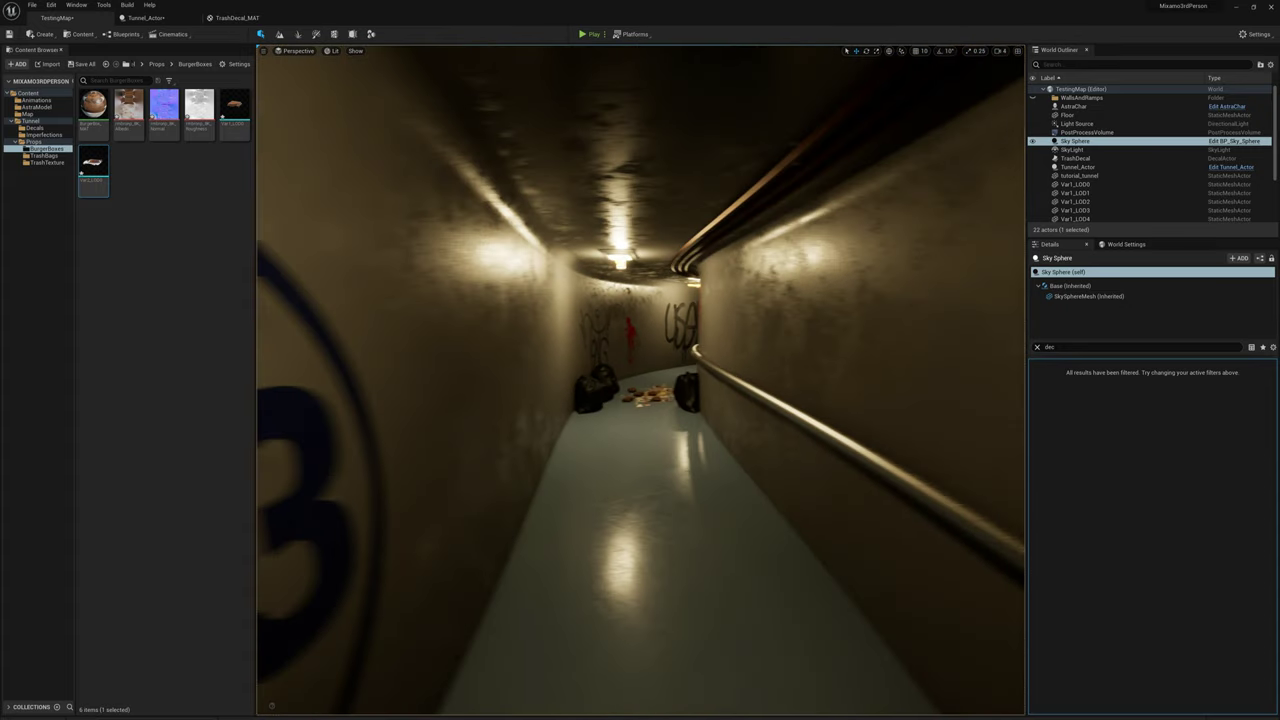
{"action": "right_click_drag", "start_coordinate": [580, 234], "coordinate": [567, 234]}
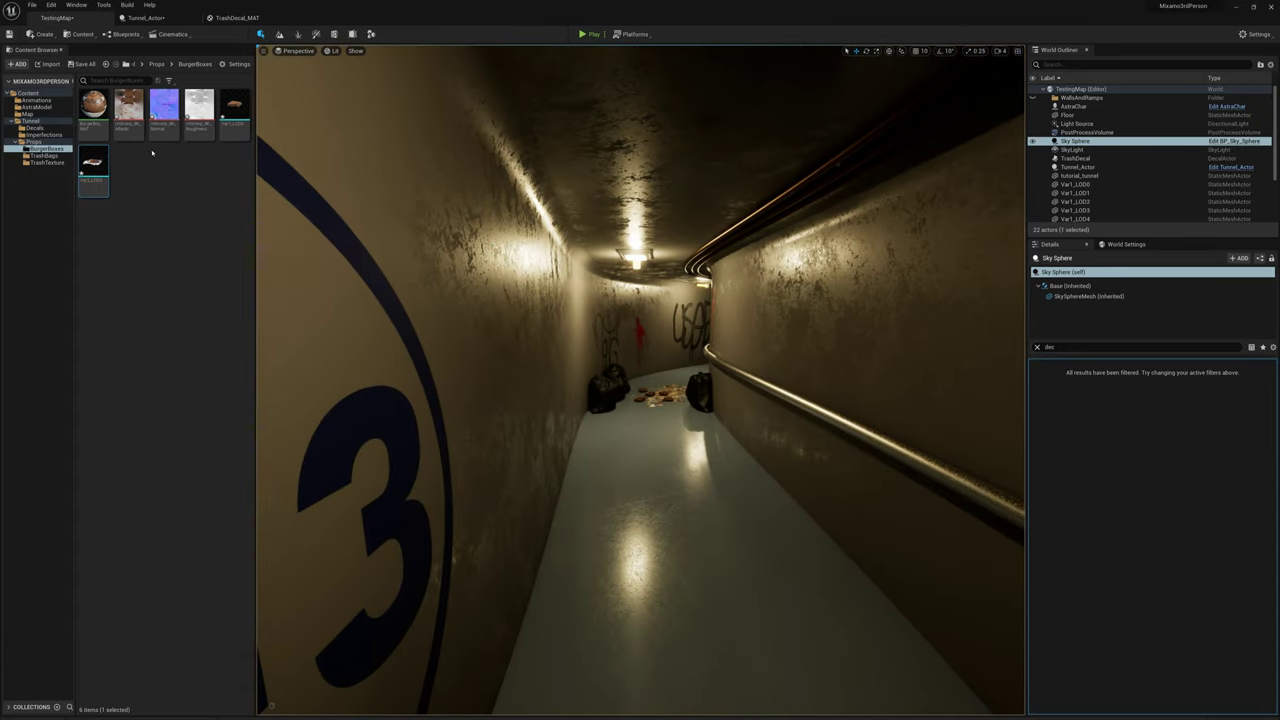
{"action": "scroll", "coordinate": [1090, 110], "scroll_direction": "down", "scroll_amount": 3}
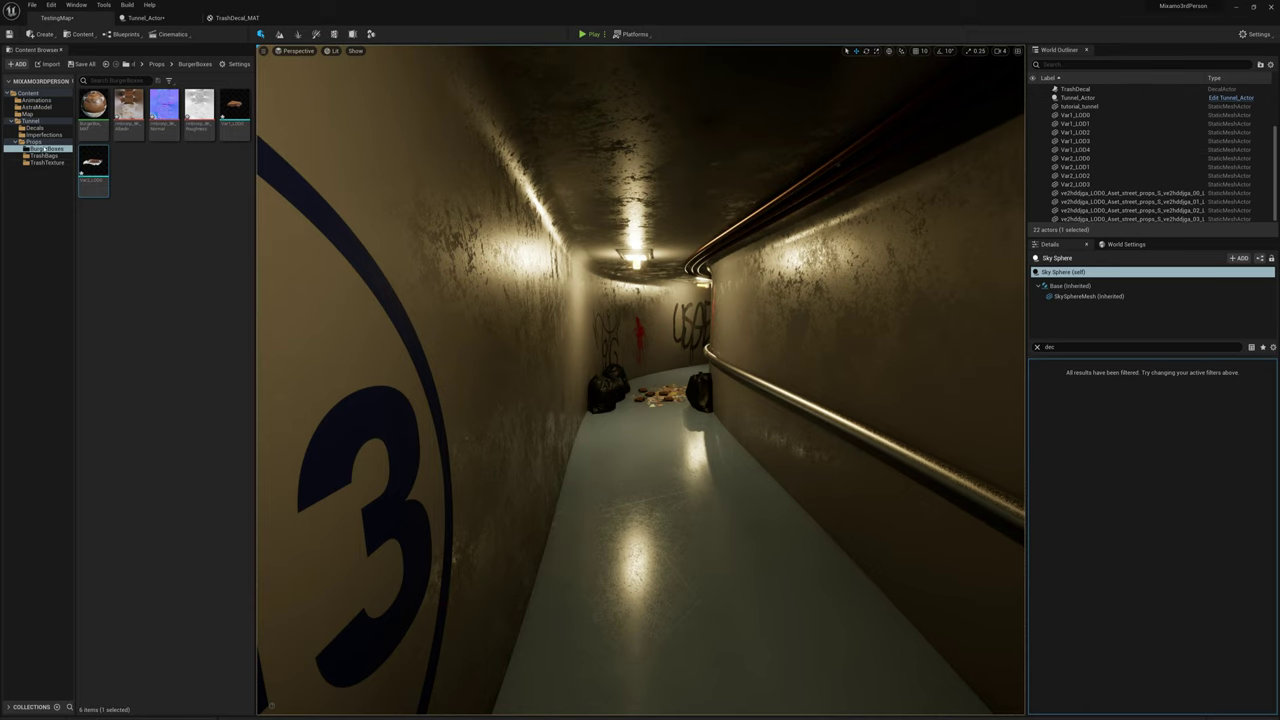
{"action": "left_click", "coordinate": [143, 17]}
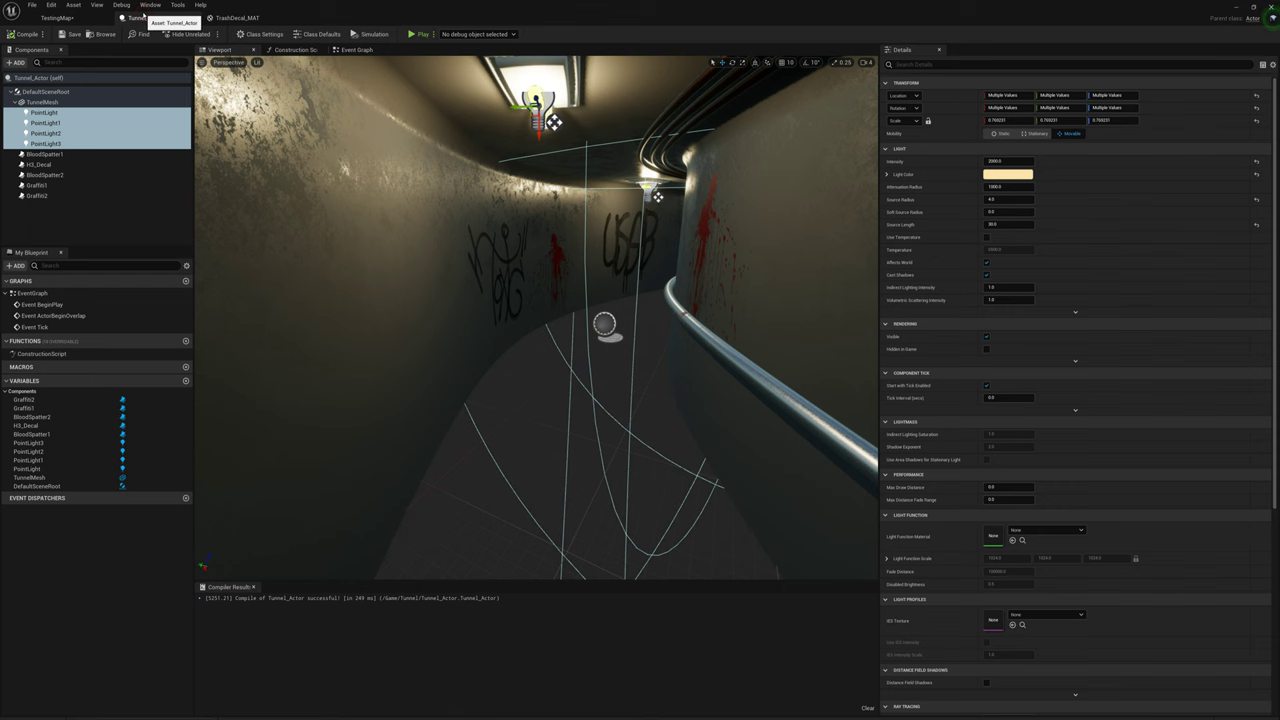
{"action": "left_click", "coordinate": [45, 102]}
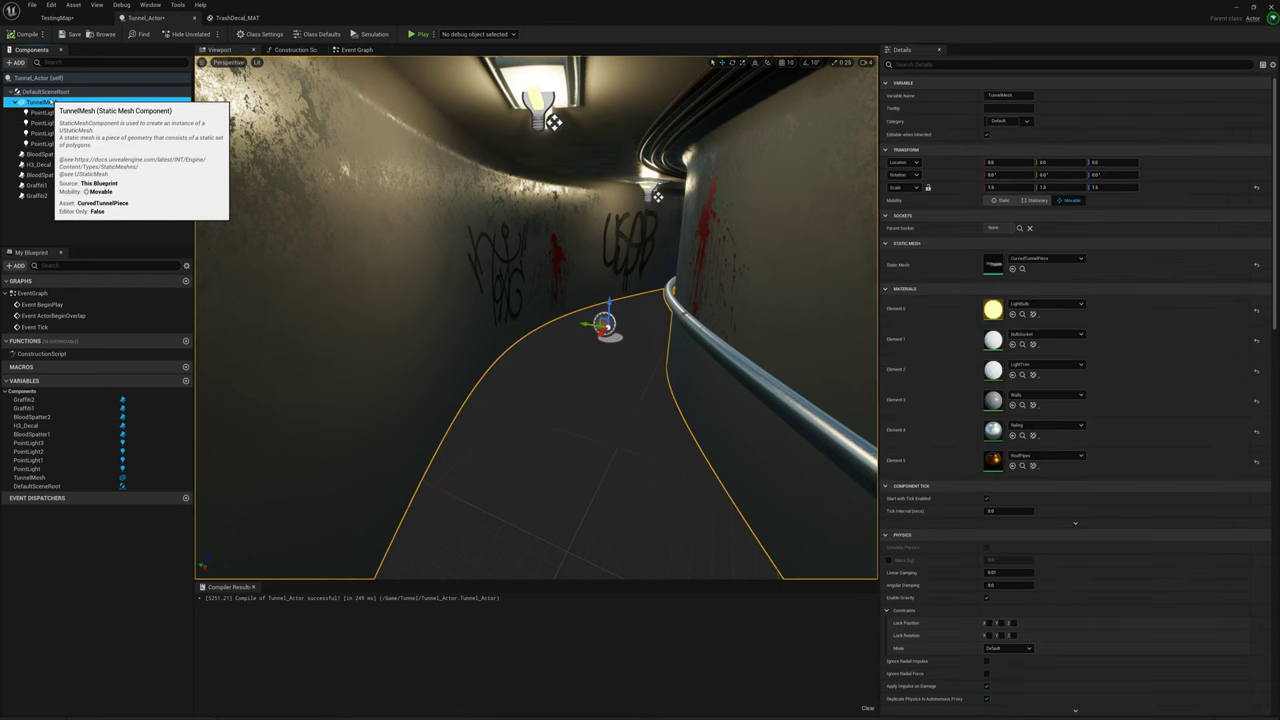
{"action": "left_click", "coordinate": [40, 34]}
{"action": "left_click", "coordinate": [57, 17]}
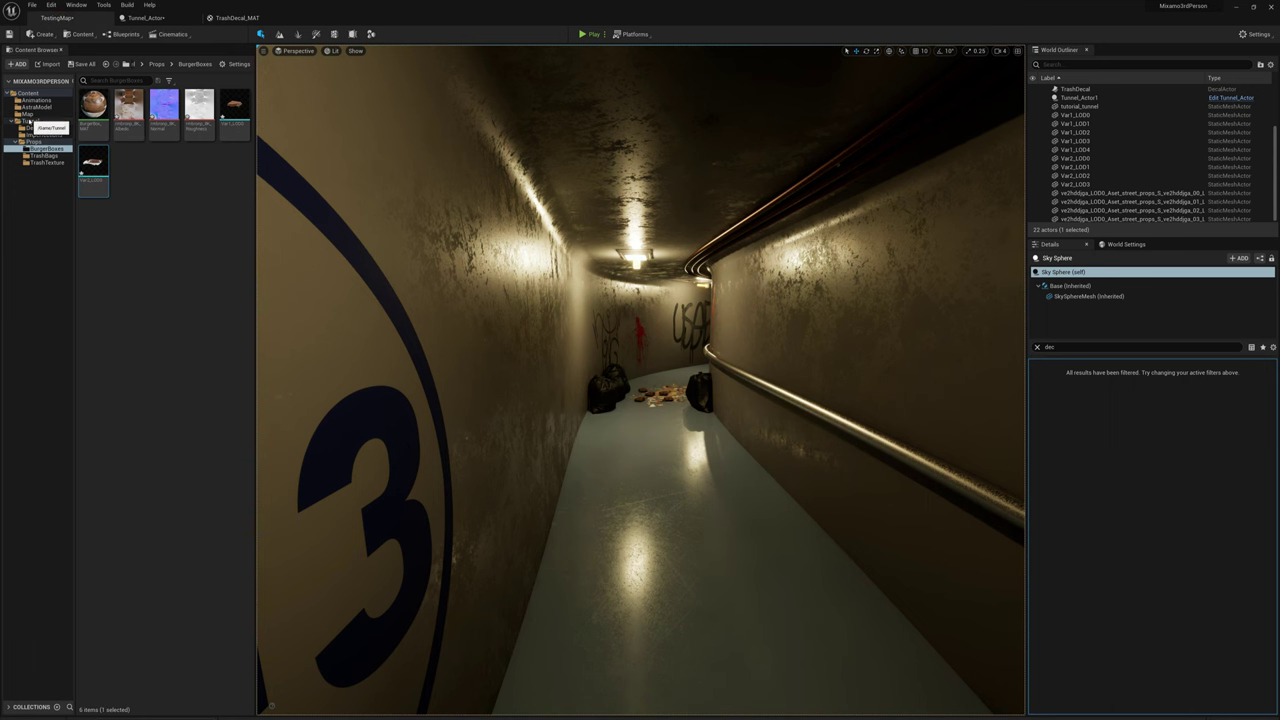
{"action": "left_click", "coordinate": [27, 120]}
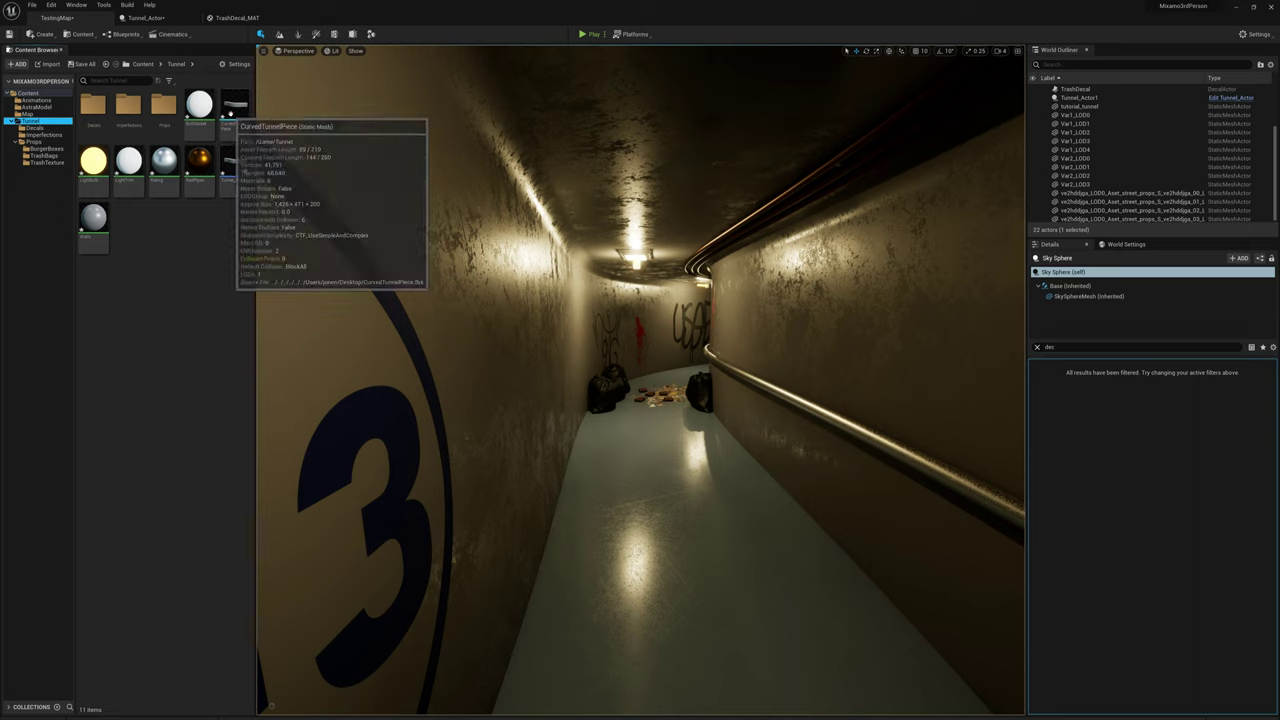
Step: Generate auto convex collision for the CurvedTunnelPiece mesh with hull count 16, max hull verts 32 and hull precision 500000, then save it
{"action": "double_click", "coordinate": [235, 162]}
{"action": "left_click", "coordinate": [180, 34]}
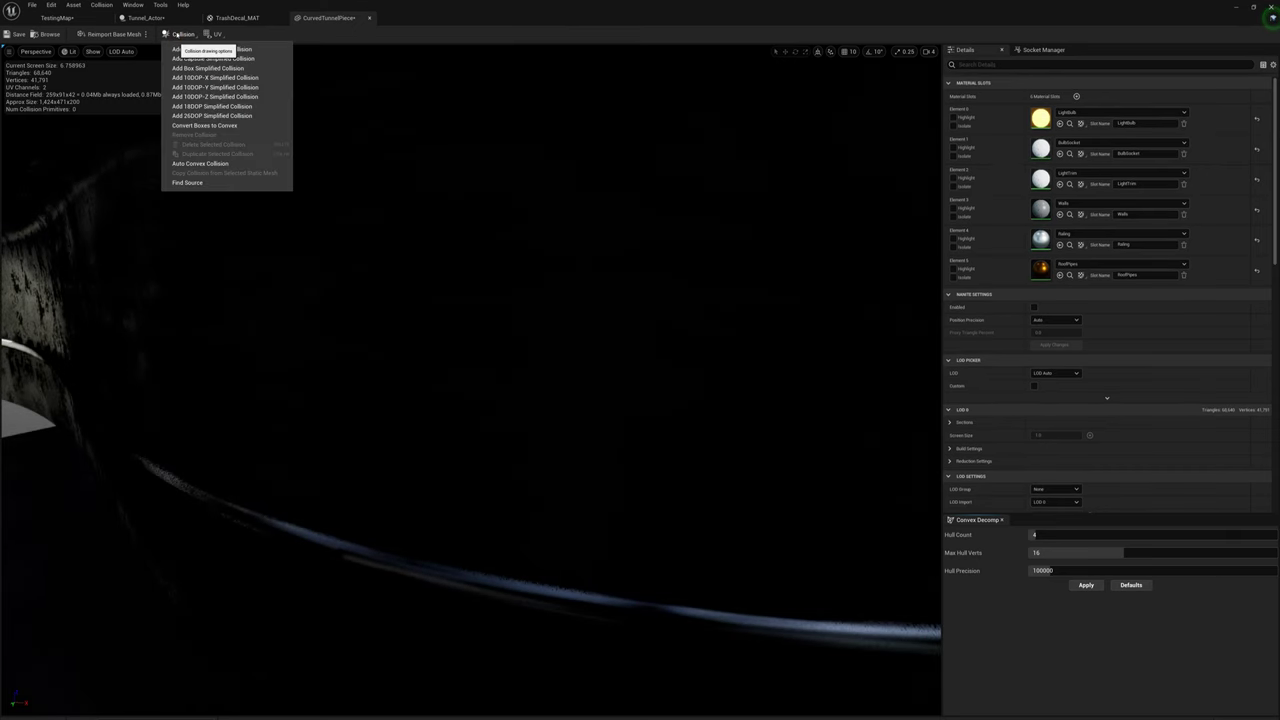
{"action": "left_click", "coordinate": [1062, 534]}
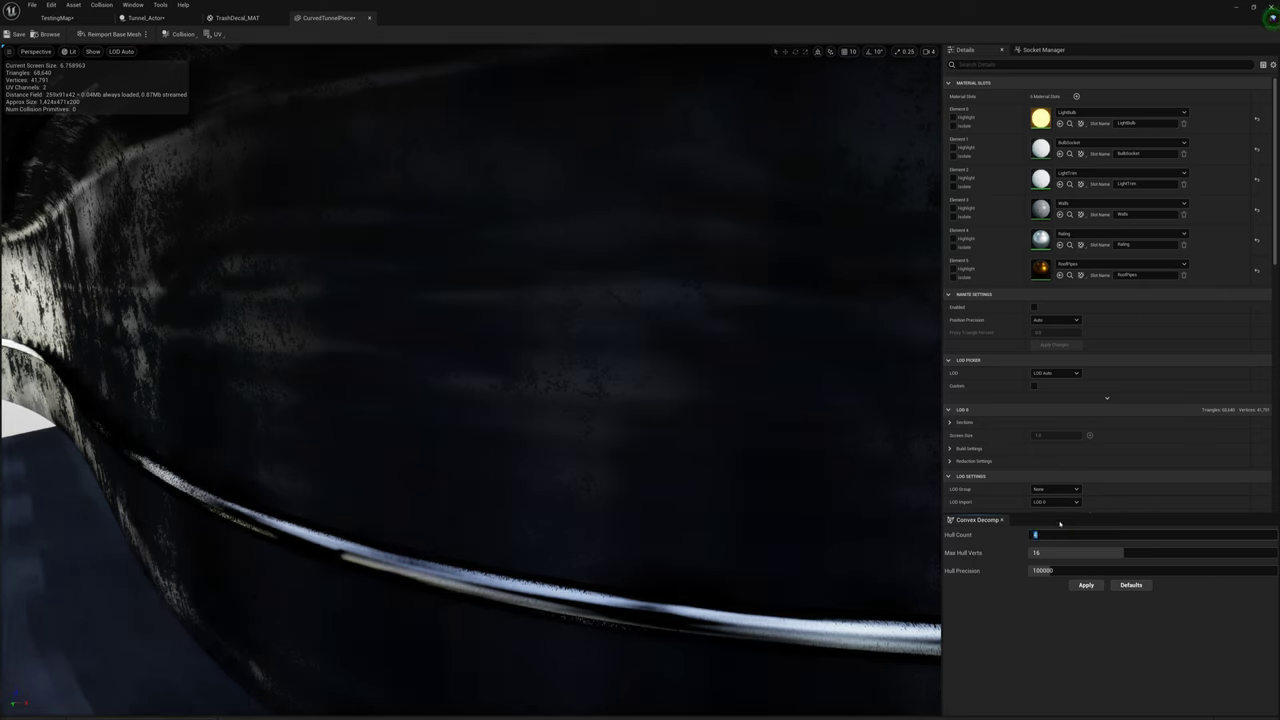
{"action": "type", "text": "32"}
{"action": "key", "text": "Tab"}
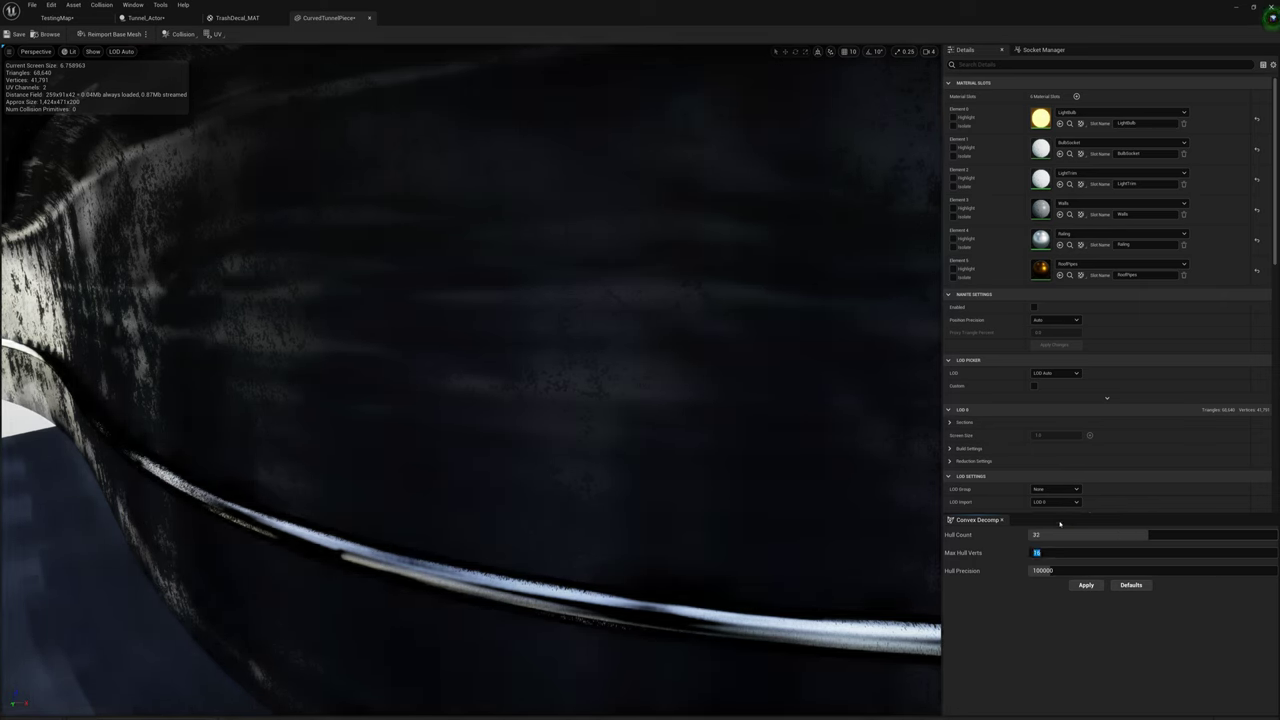
{"action": "key", "text": "shift+Tab"}
{"action": "key", "text": "Tab"}
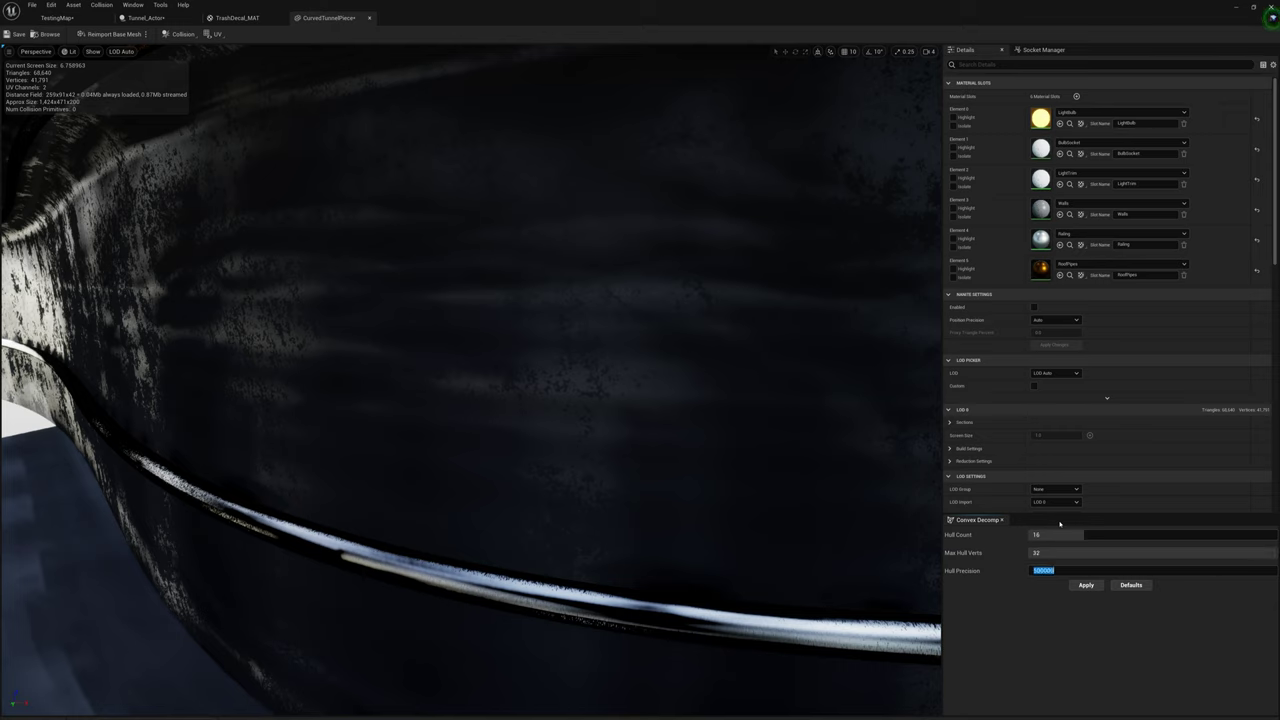
{"action": "left_click", "coordinate": [1086, 585]}
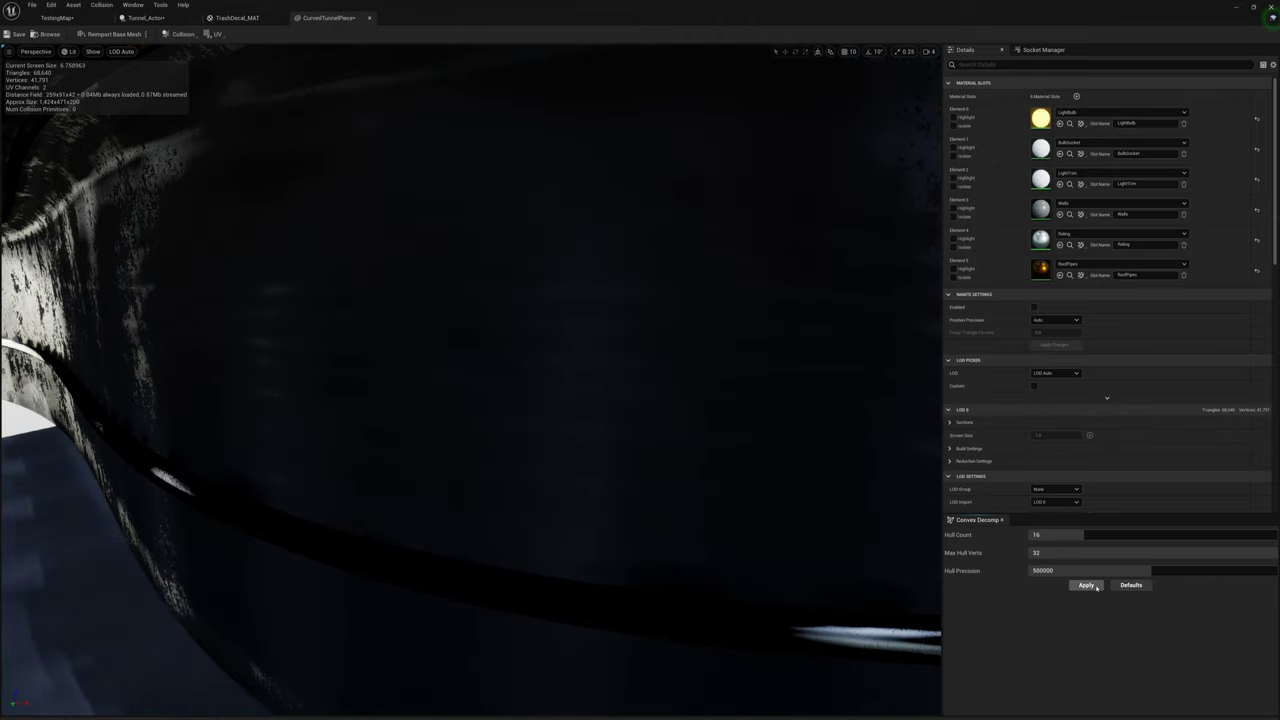
{"action": "right_click_drag", "start_coordinate": [477, 309], "coordinate": [400, 287]}
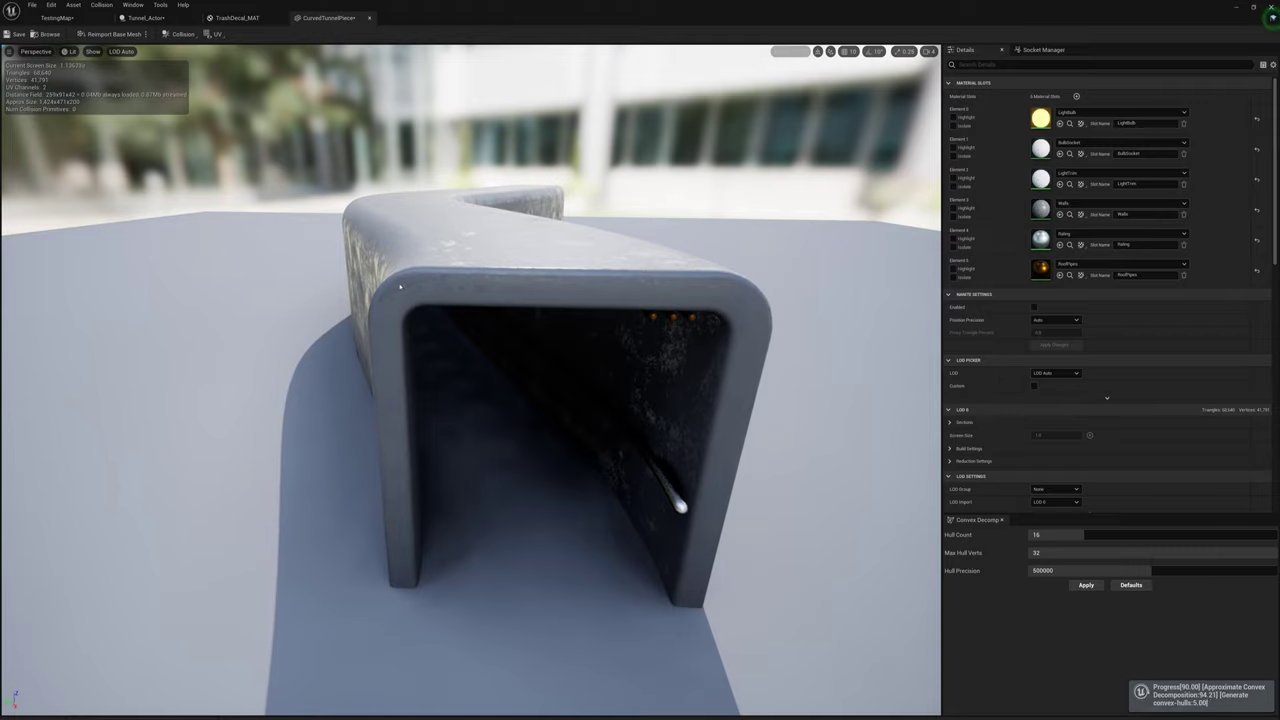
{"action": "right_click_drag", "start_coordinate": [517, 354], "coordinate": [479, 354]}
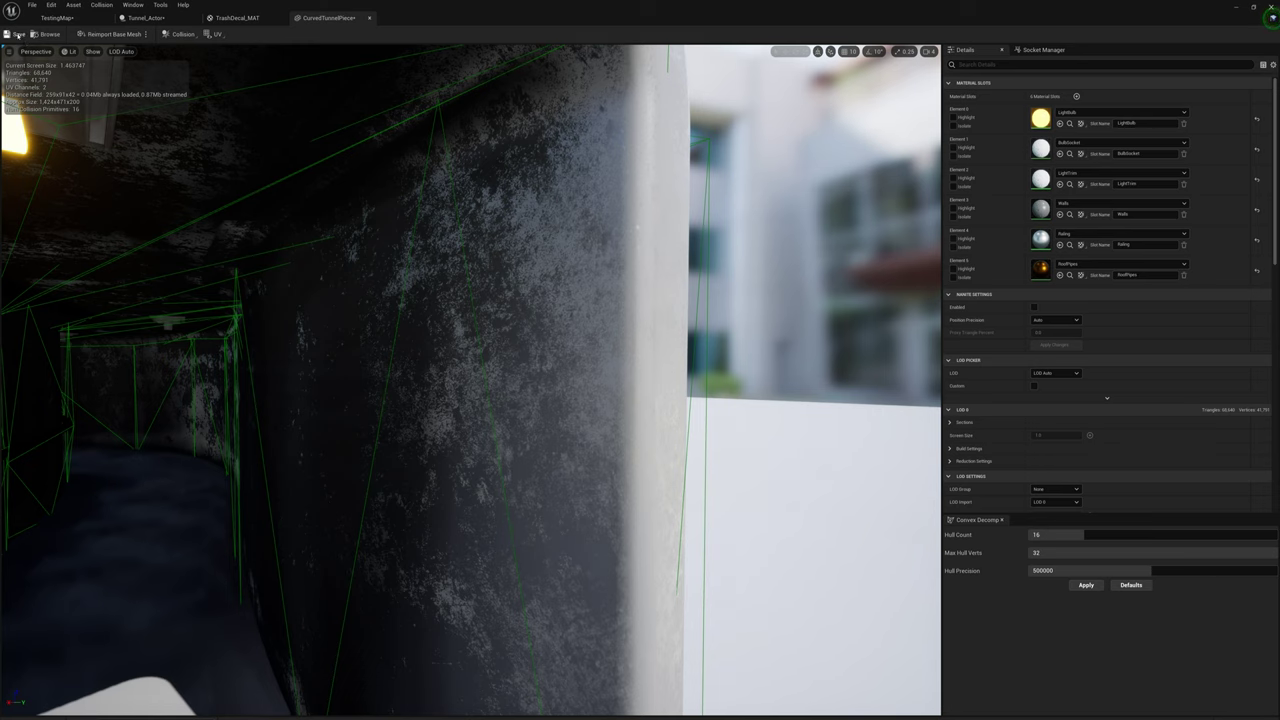
Step: Play TestingMap and run the character against the tunnel walls, inside and outside, to test the collision, then stop playing
{"action": "left_click", "coordinate": [60, 18]}
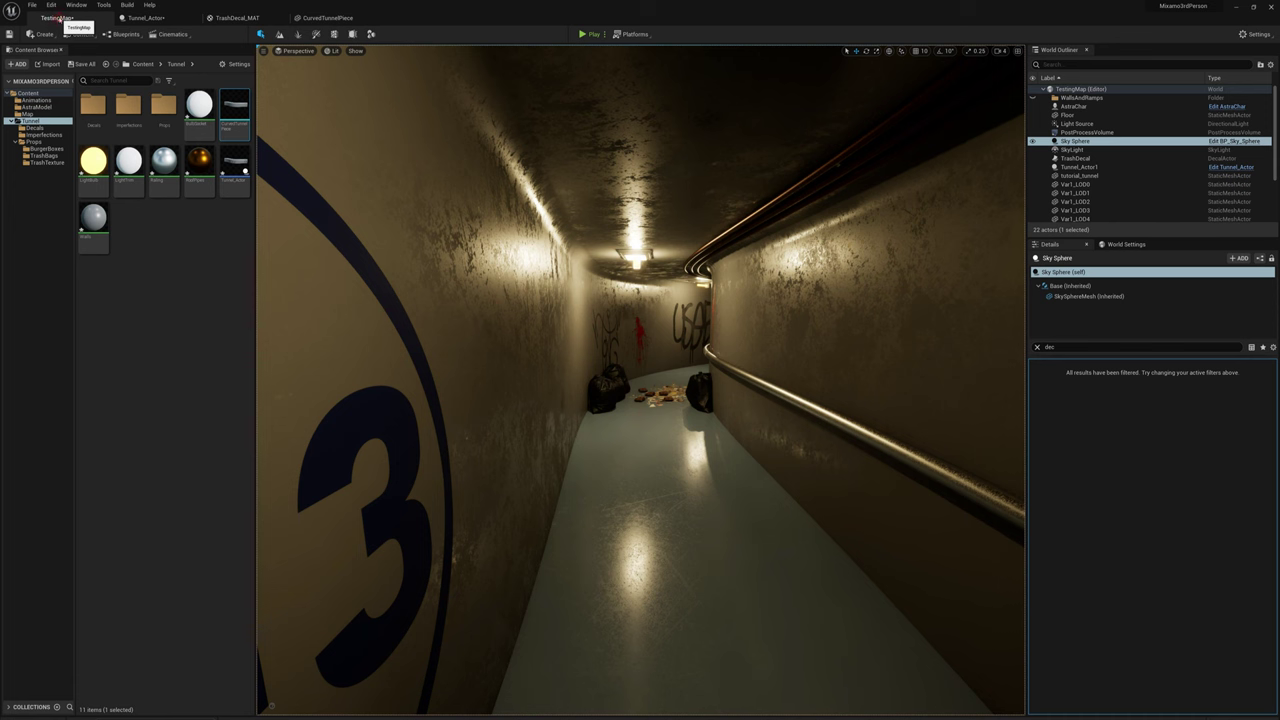
{"action": "left_click", "coordinate": [586, 35]}
{"action": "key", "text": "w"}
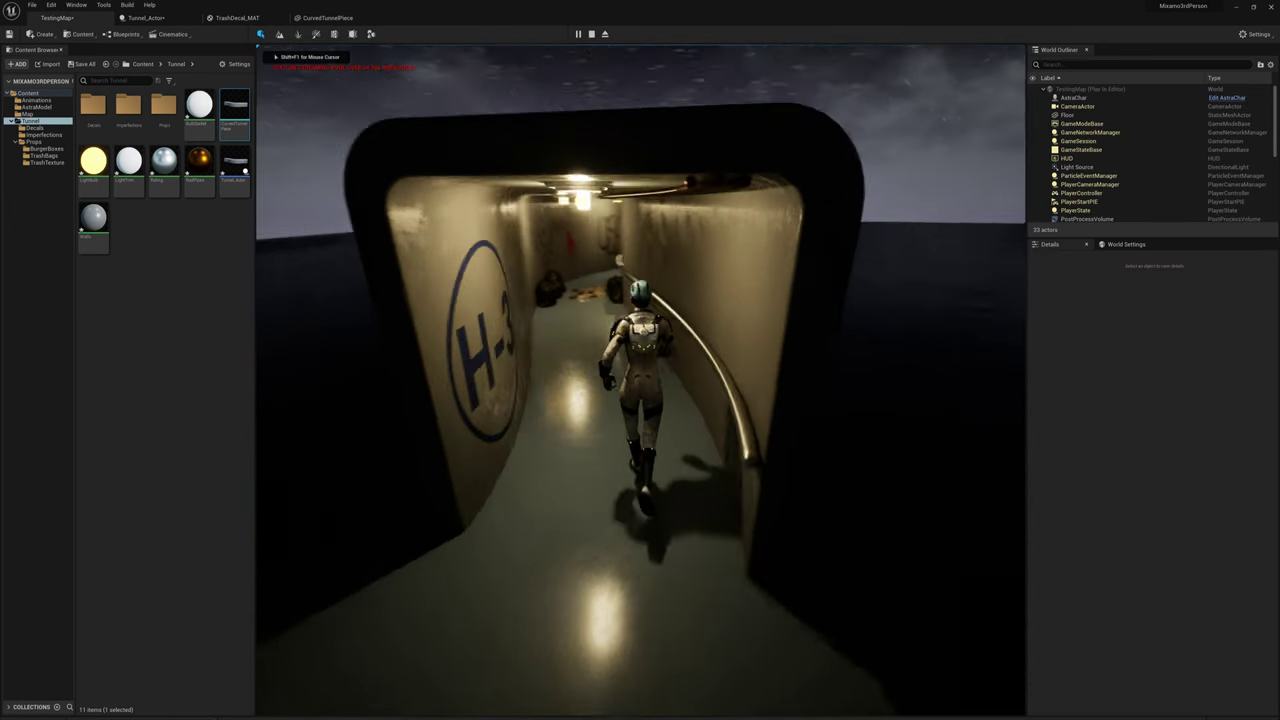
{"action": "key", "text": "w"}
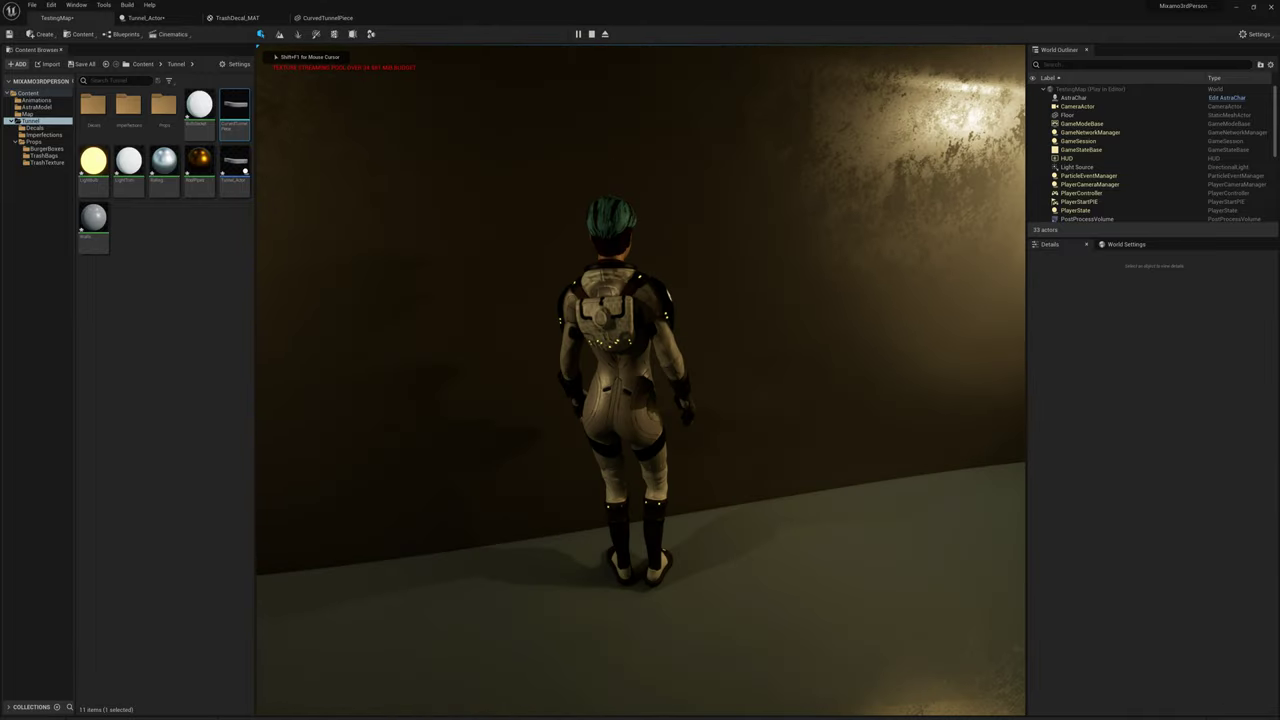
{"action": "key", "text": "w"}
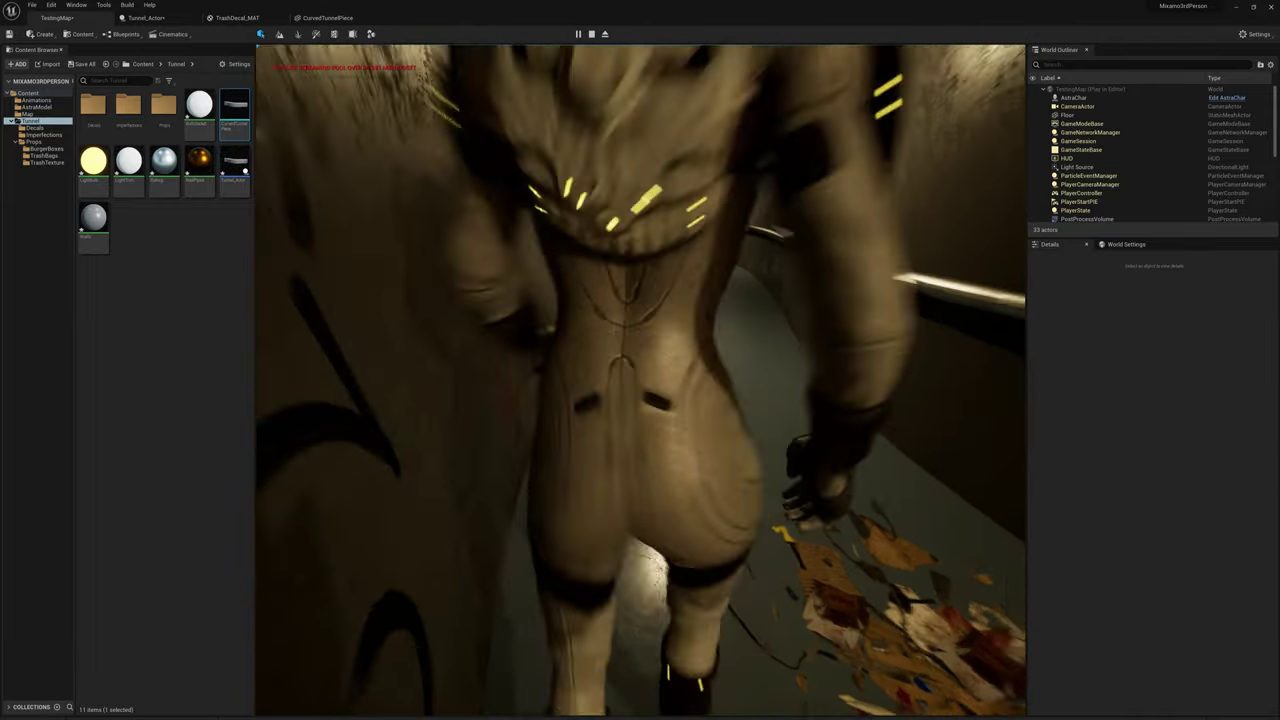
{"action": "key", "text": "w"}
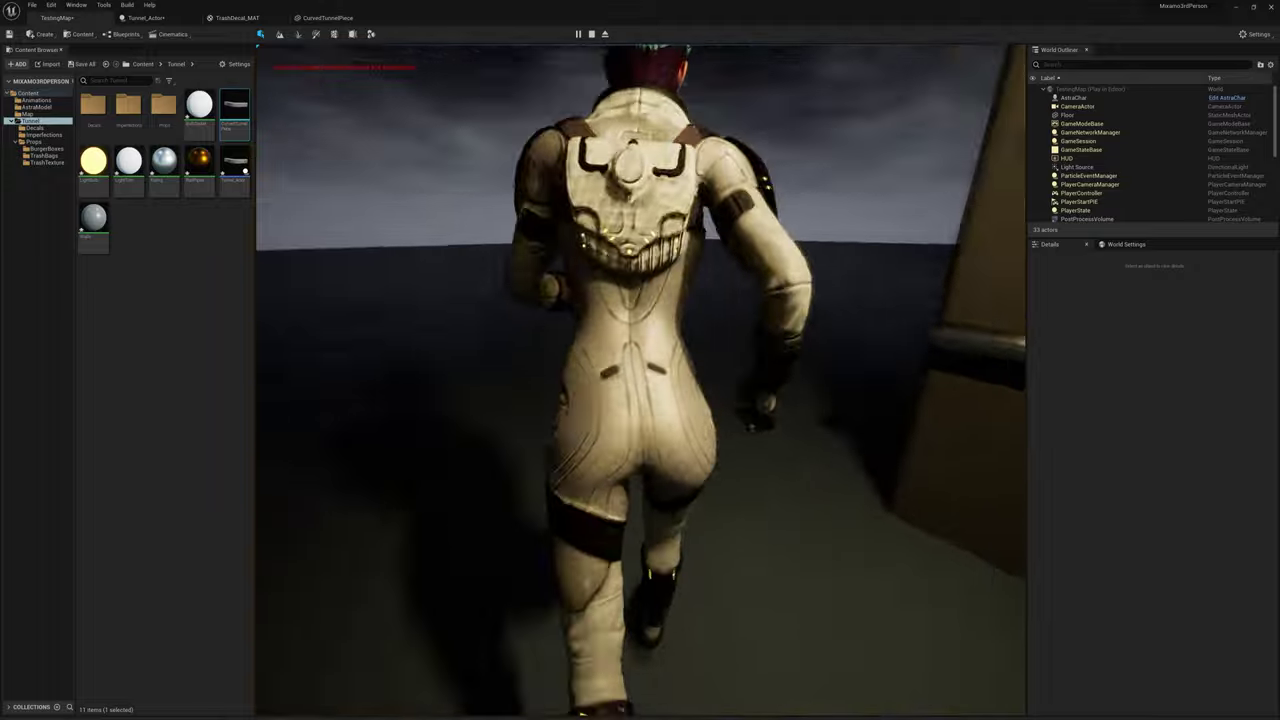
{"action": "key", "text": "w"}
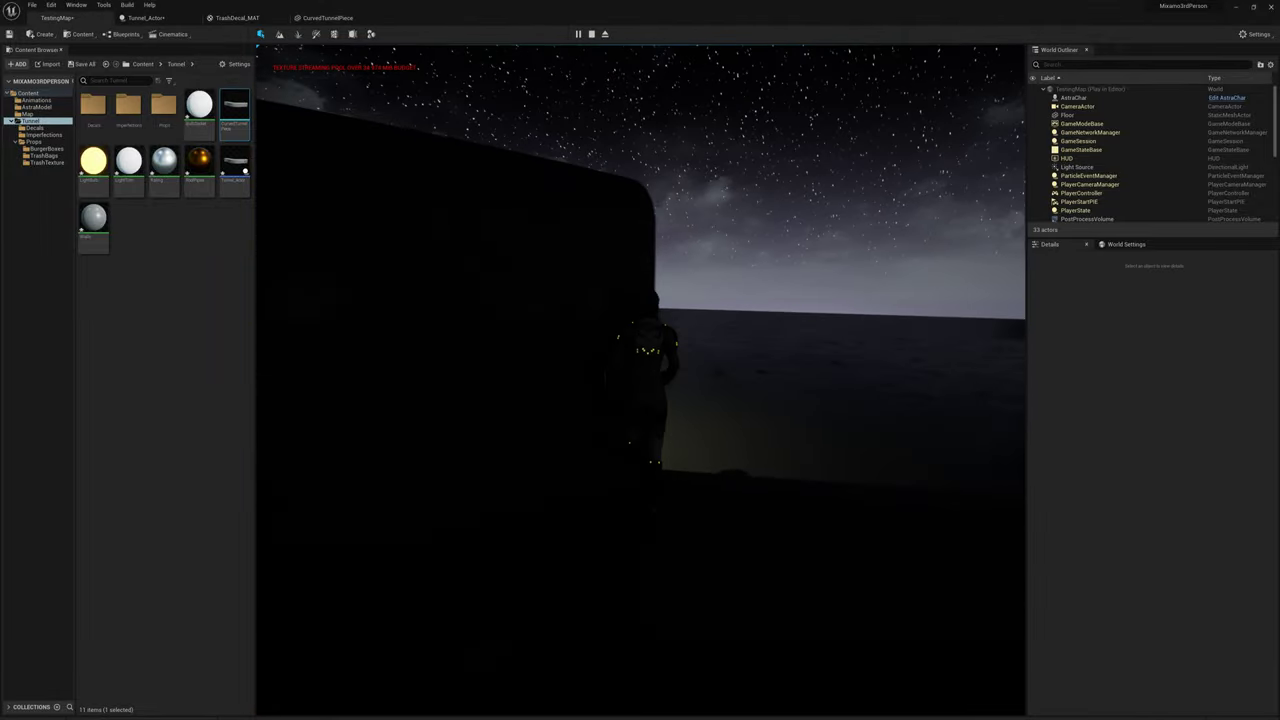
{"action": "key", "text": "w"}
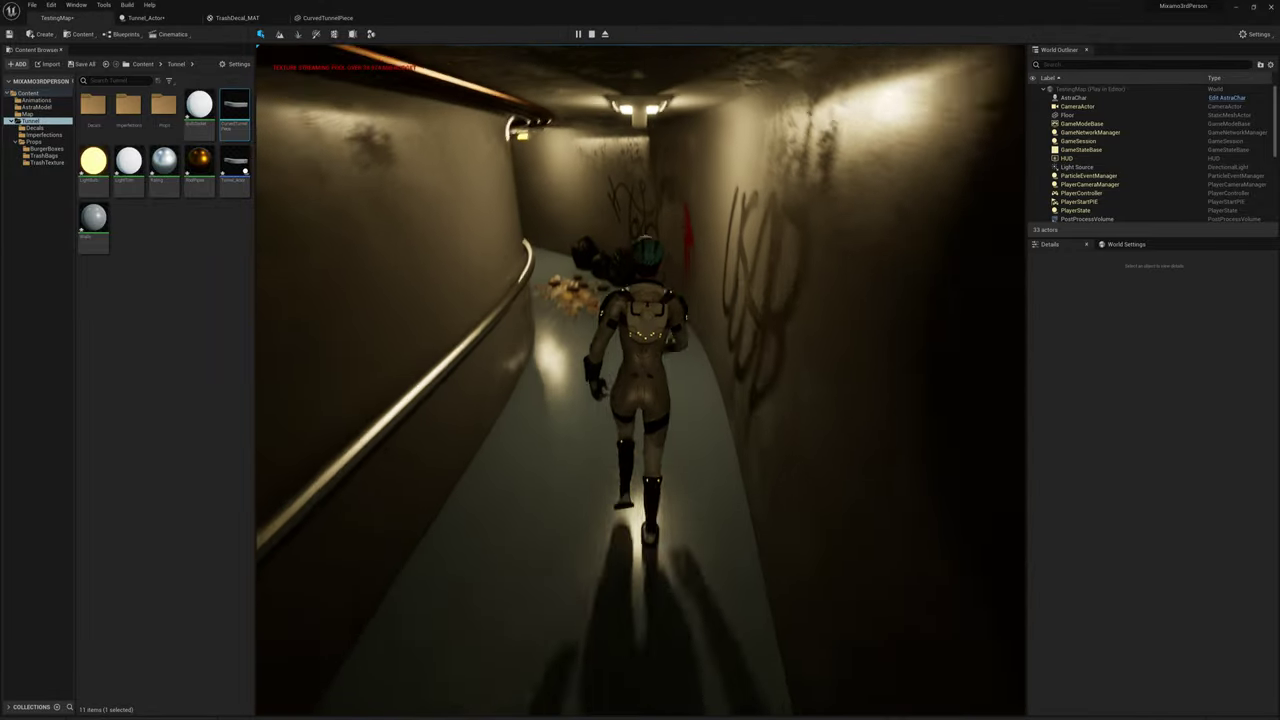
{"action": "key", "text": "w"}
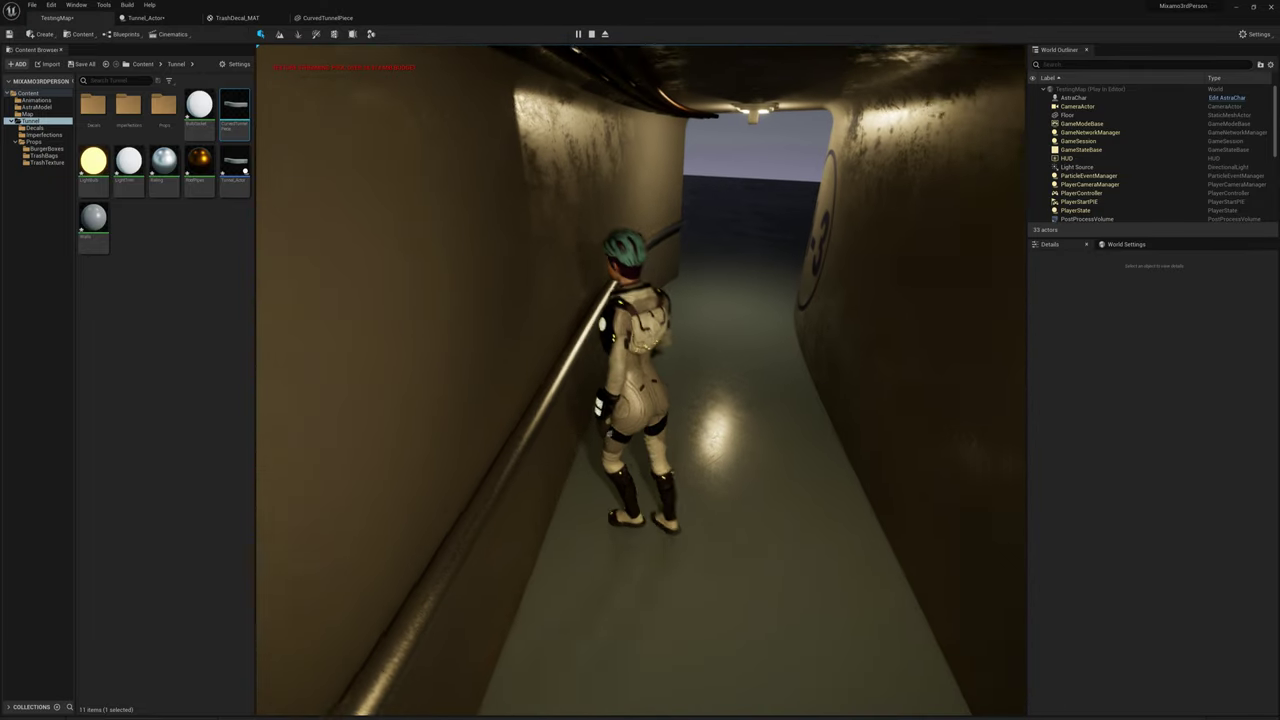
{"action": "key", "text": "Escape"}
Step: Generate auto convex collision for the TrashBags meshes with hull count 8, max hull verts 32 and hull precision 250000
{"action": "left_click", "coordinate": [44, 156]}
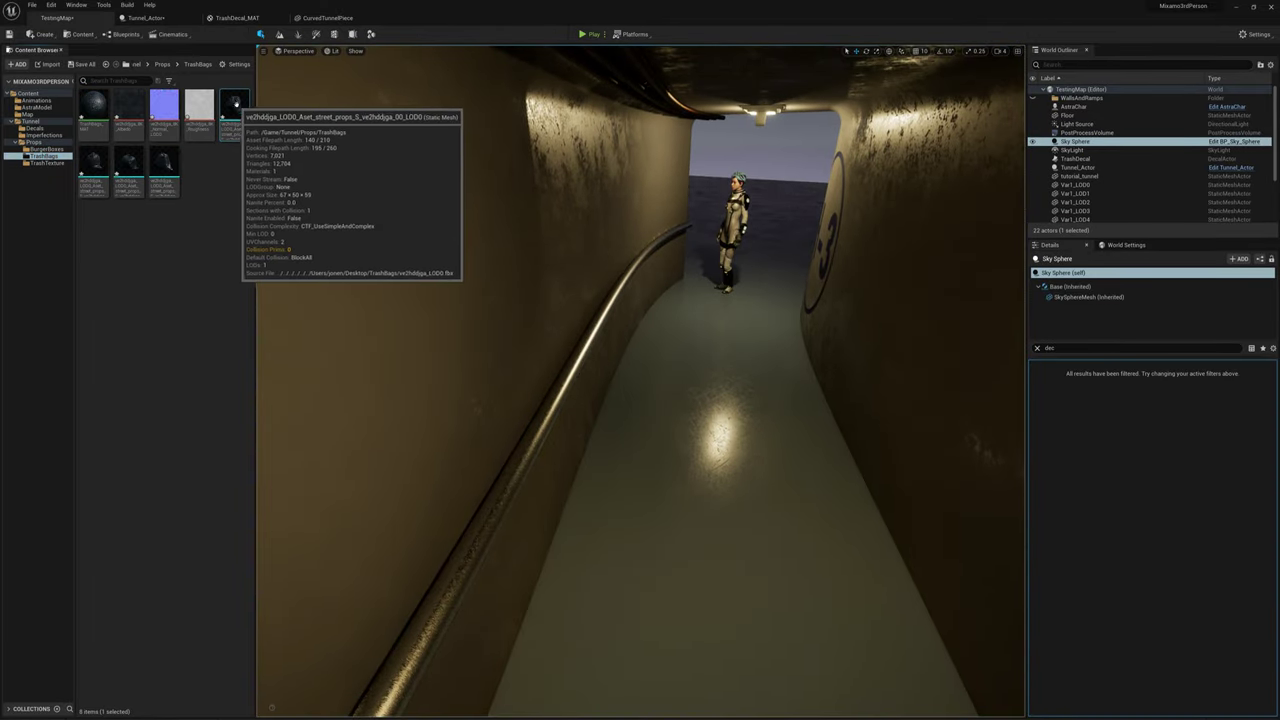
{"action": "double_click", "coordinate": [235, 106]}
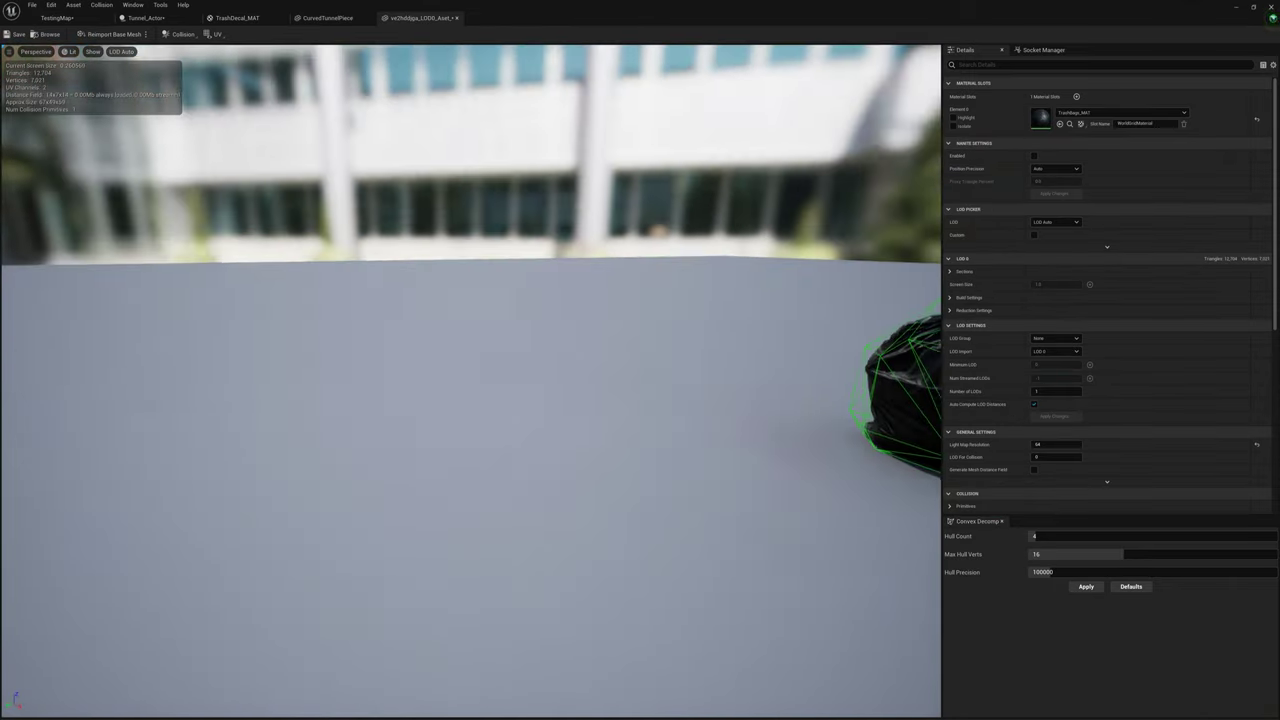
{"action": "key", "text": "f"}
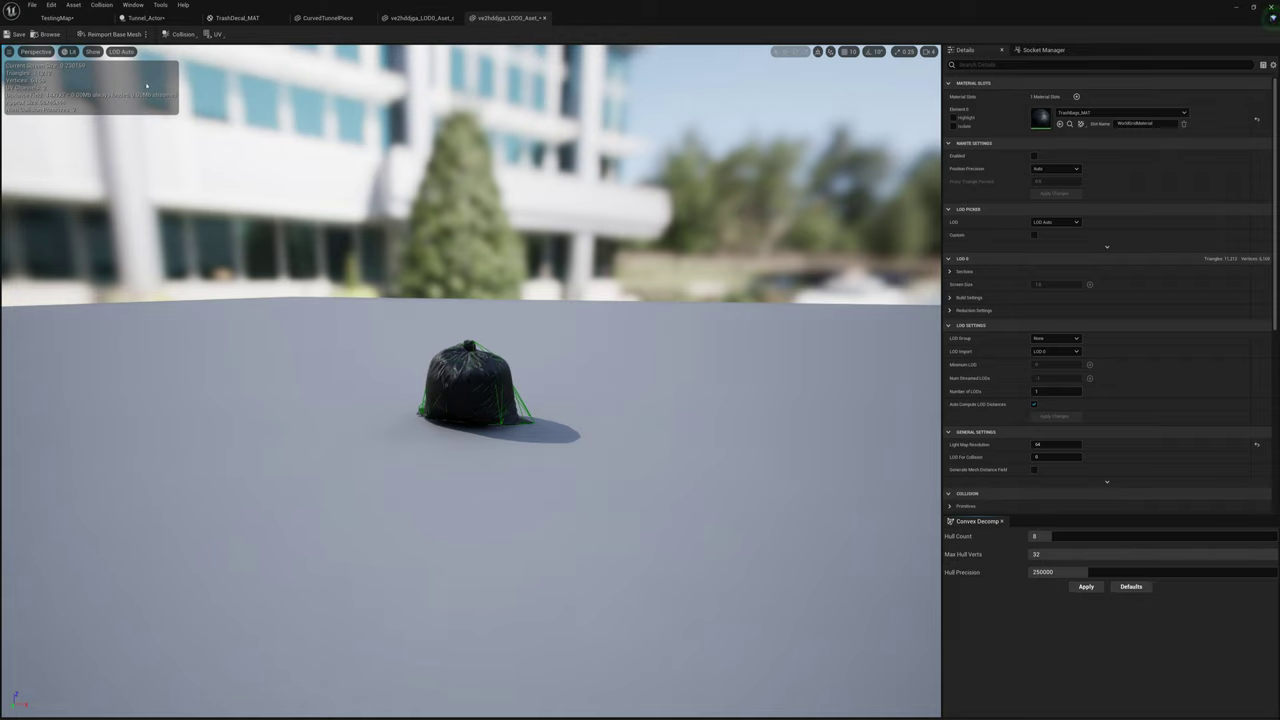
{"action": "left_click", "coordinate": [1085, 587]}
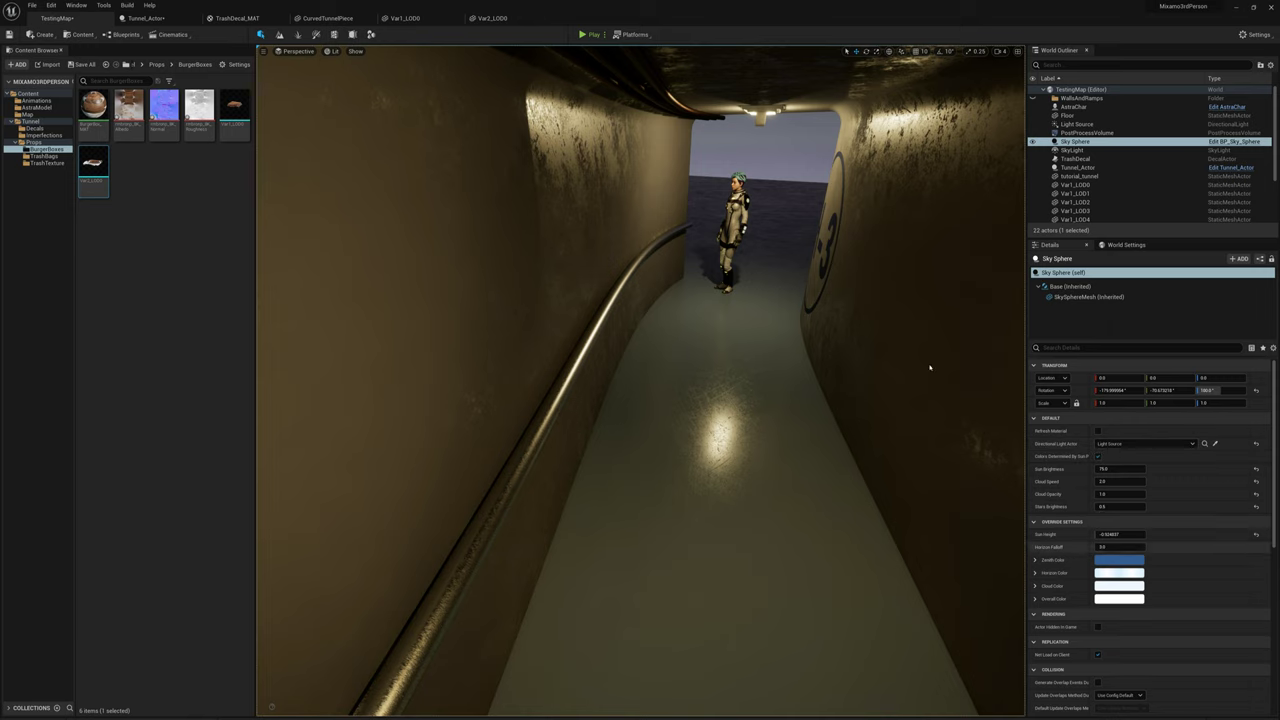
Step: Play TestingMap and run the character into the tunnel's trash pile to test the collision of the bags and burger boxes
{"action": "left_click", "coordinate": [584, 34]}
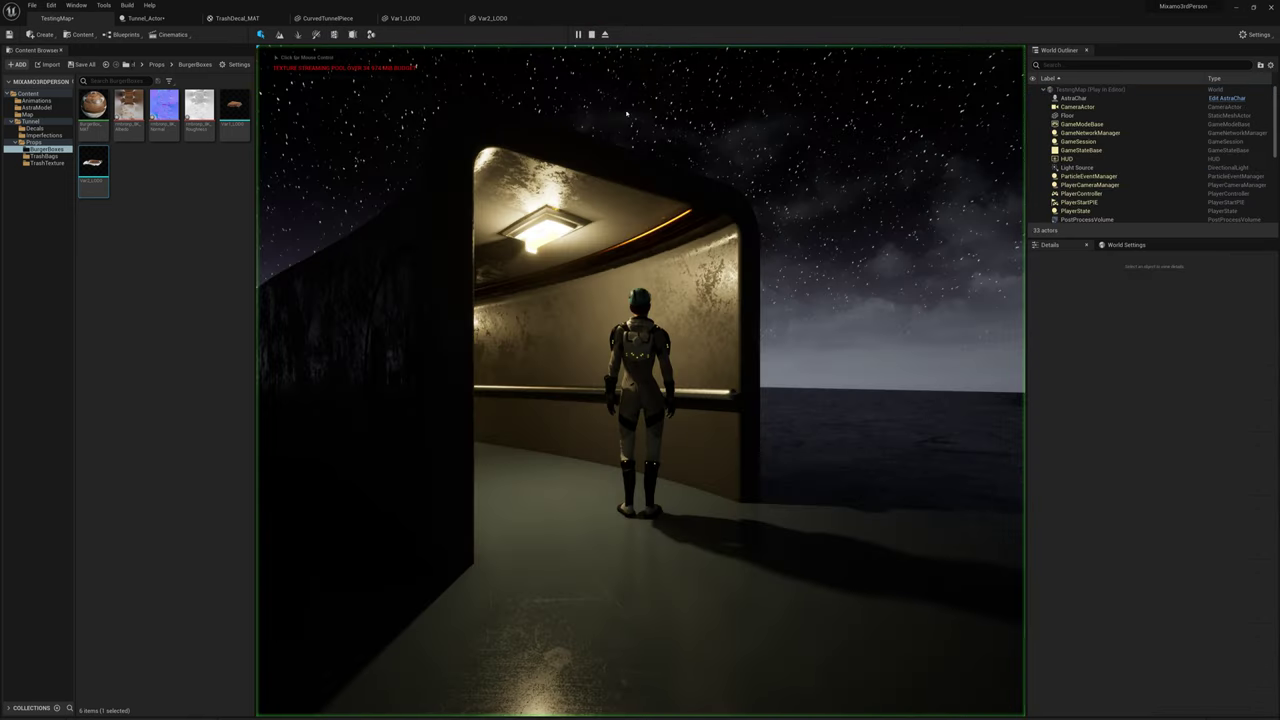
{"action": "key", "text": "w"}
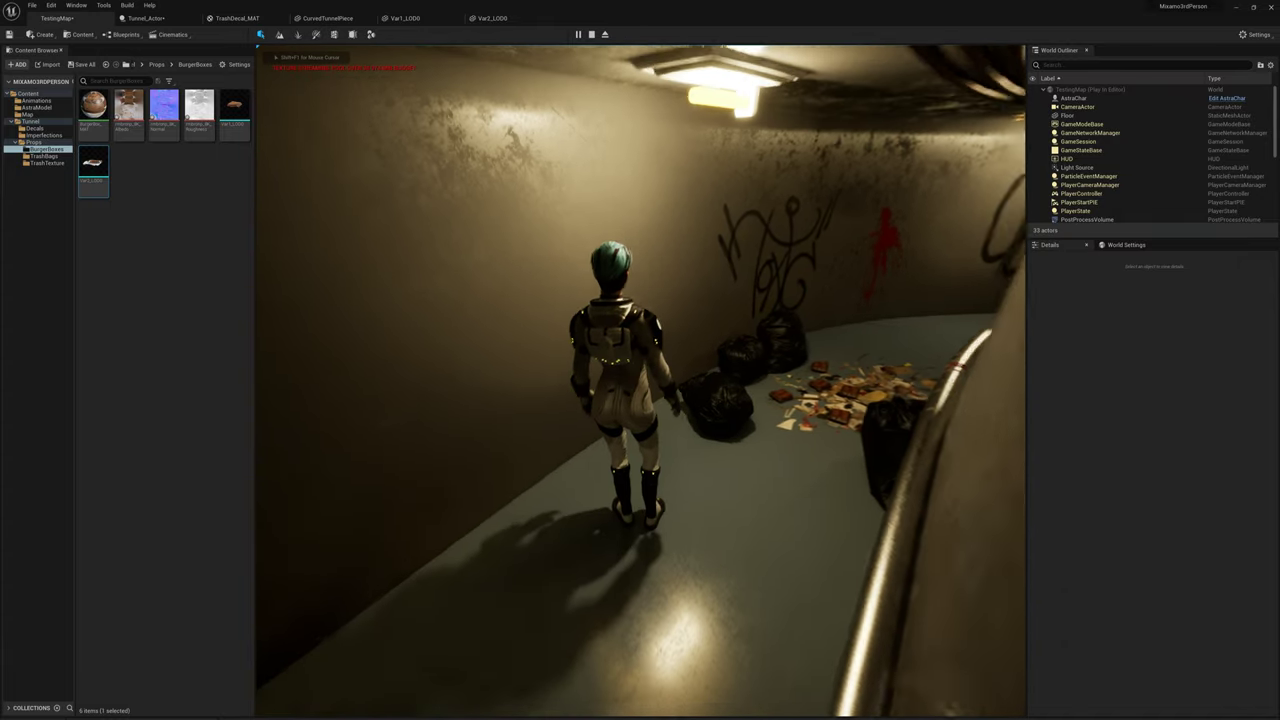
{"action": "key", "text": "w"}
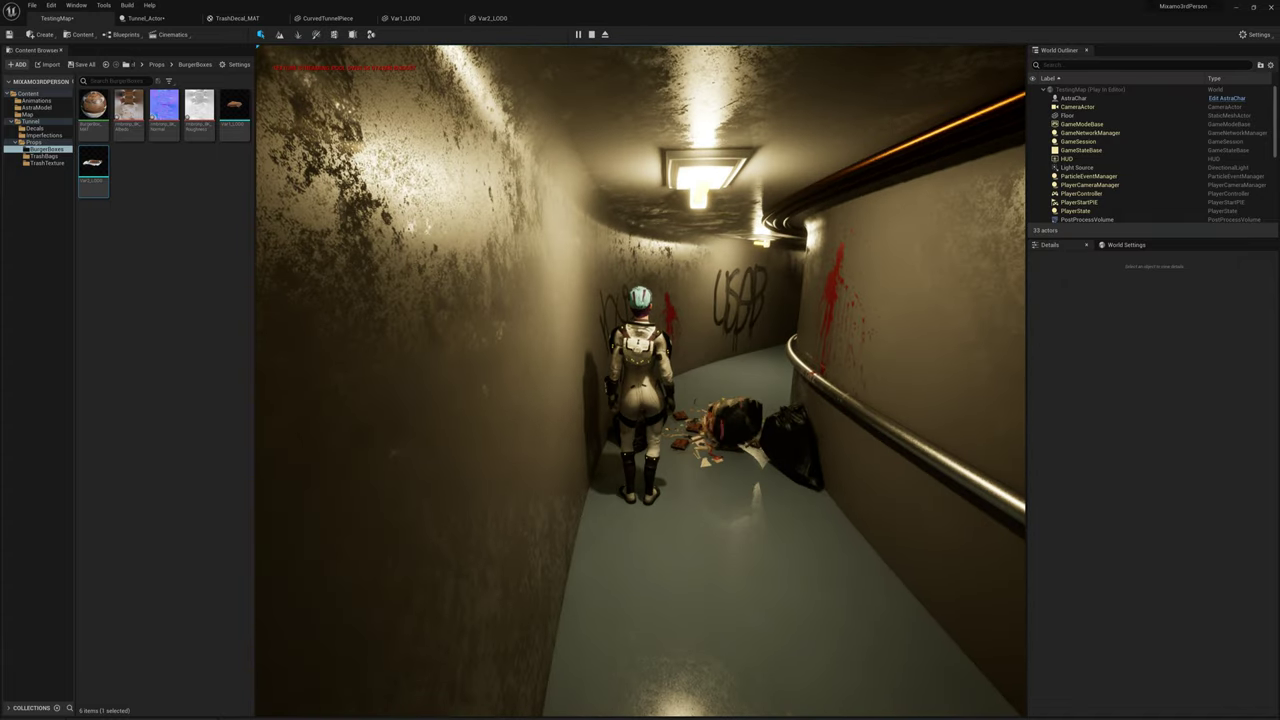
{"action": "key", "text": "w"}
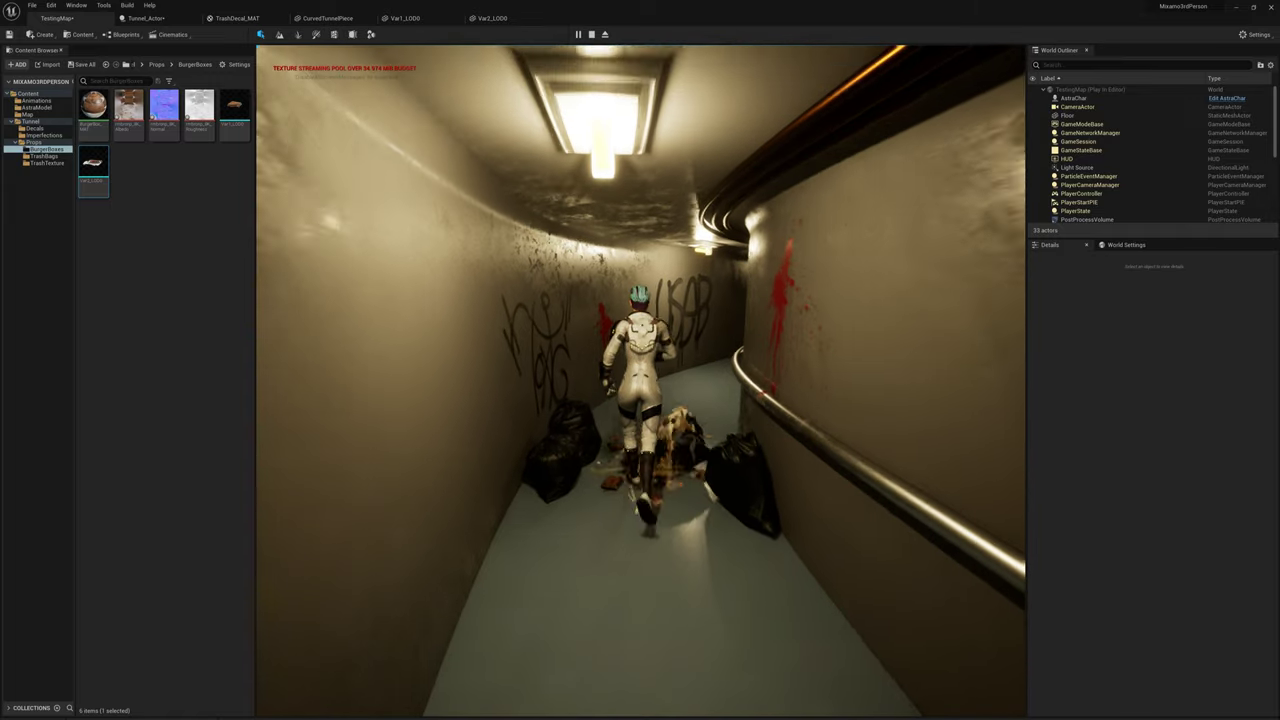
{"action": "key", "text": "s"}
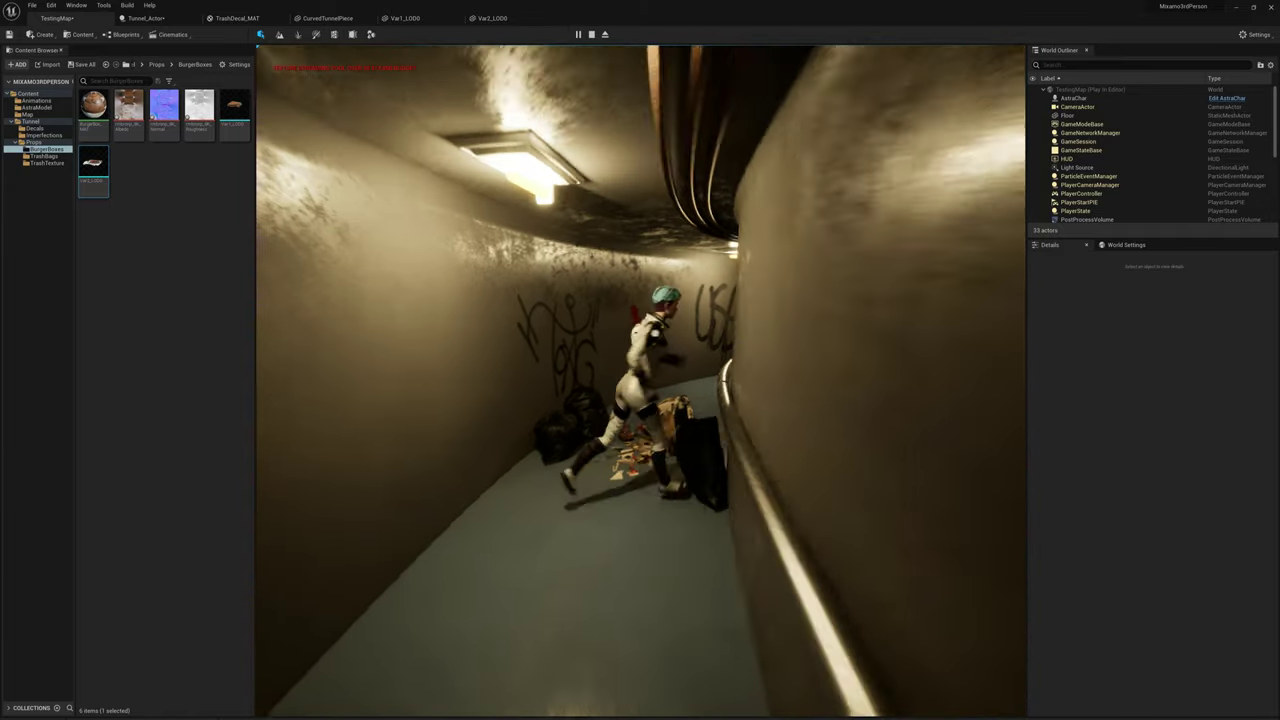
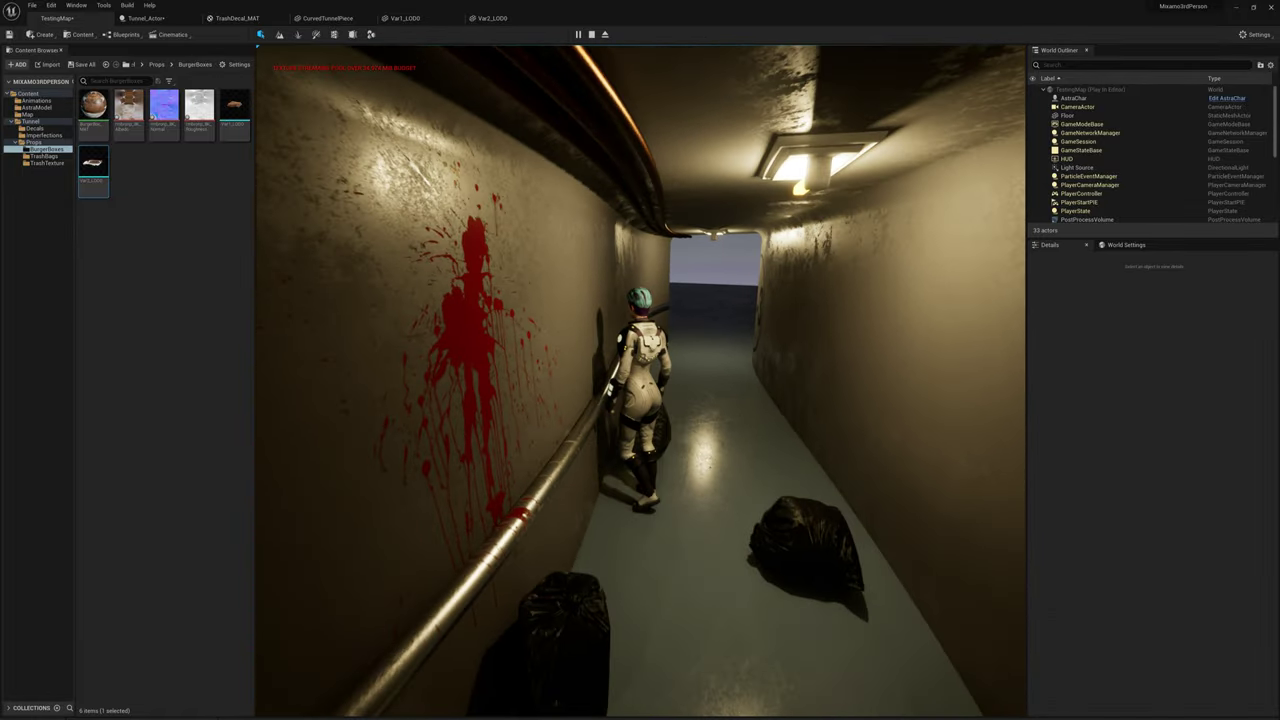
Step: Run the character out through the H-3 end of the tunnel and turn around on the open floor to check the surroundings
{"action": "key", "text": "w"}
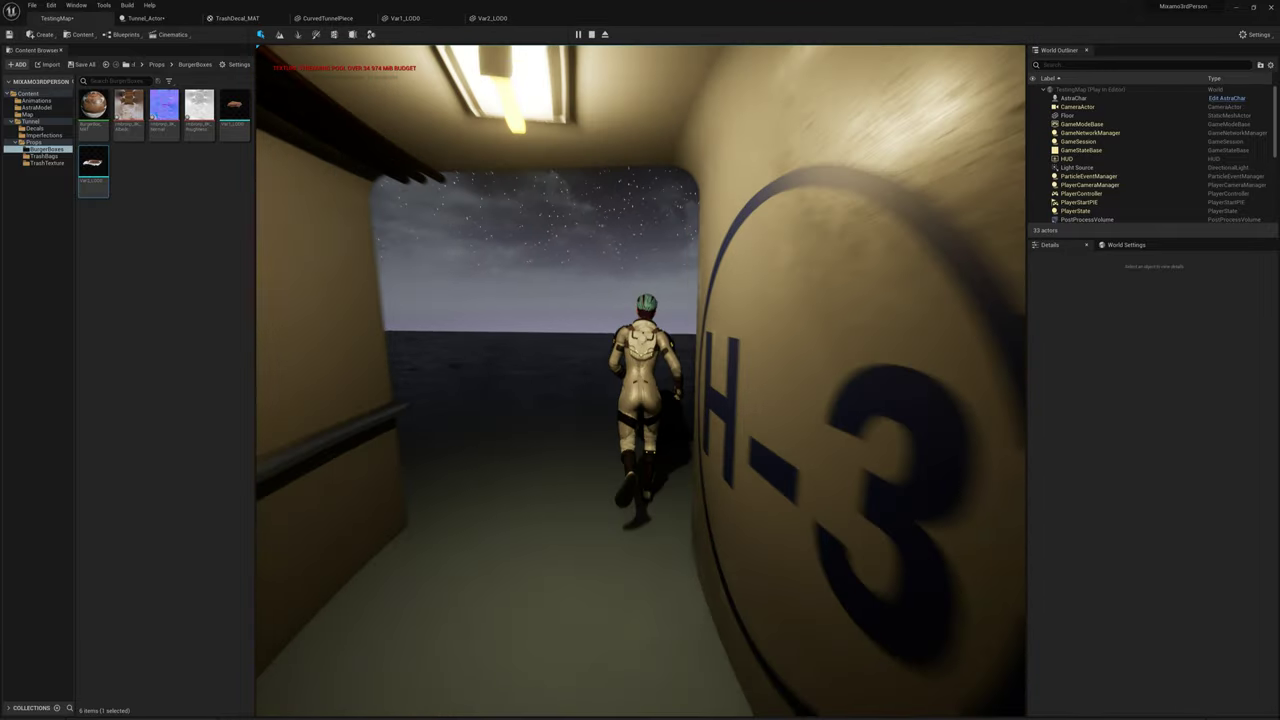
{"action": "key", "text": "w"}
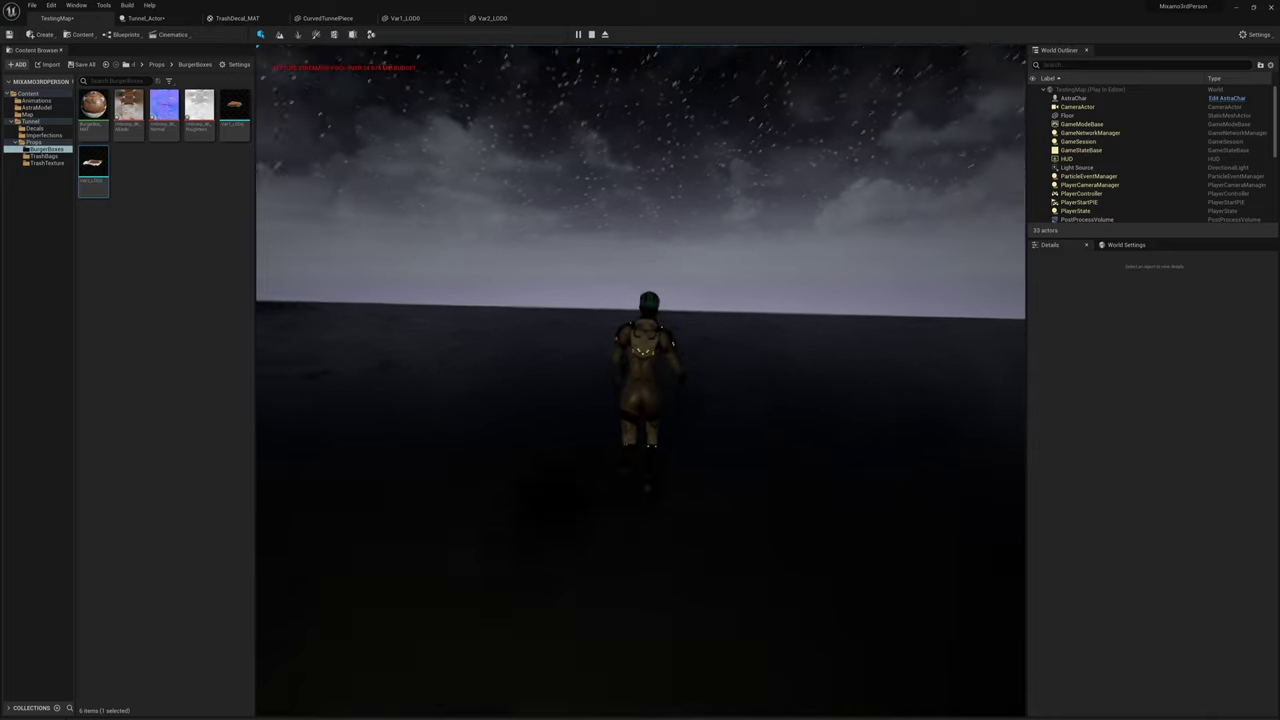
{"action": "key", "text": "a"}
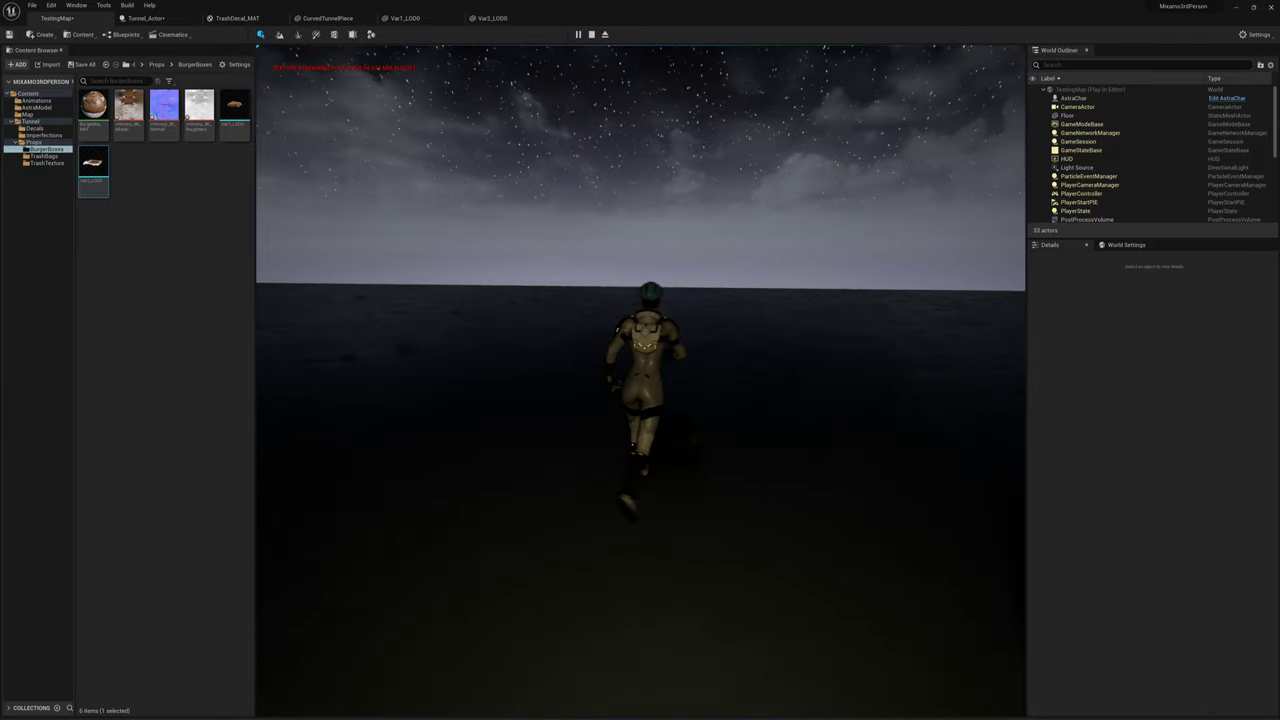
{"action": "key", "text": "d"}
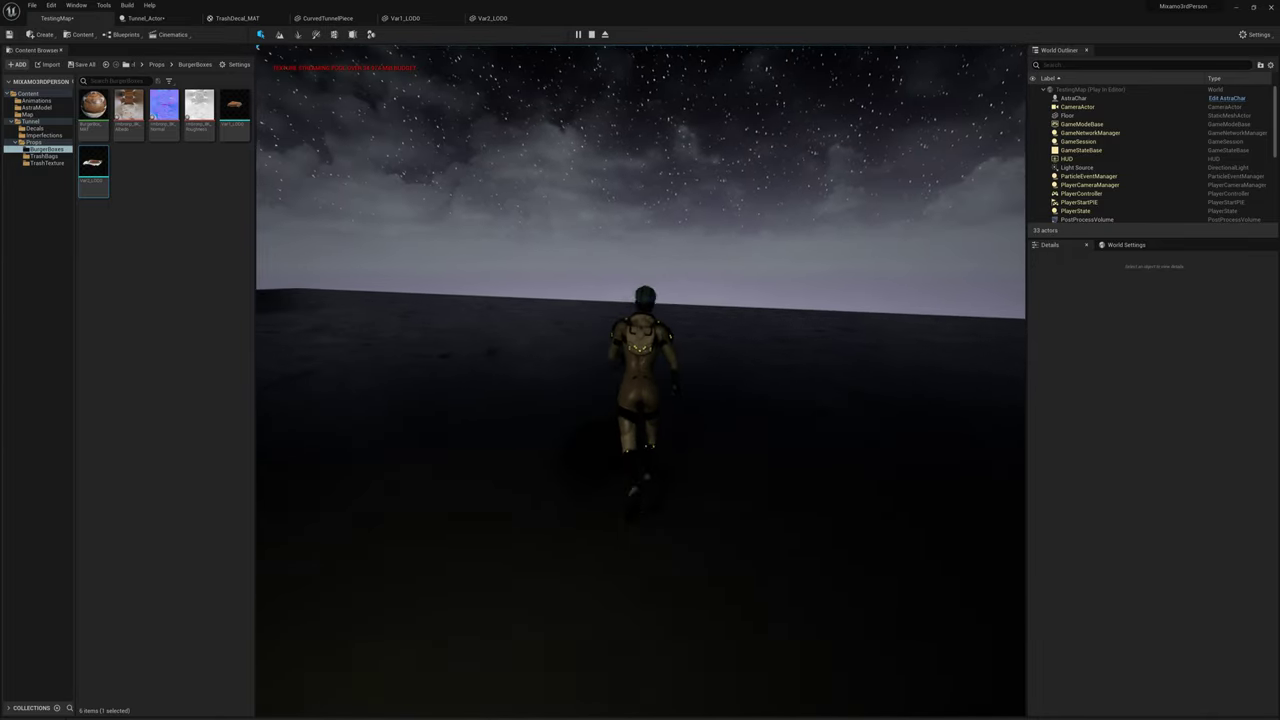
{"action": "key", "text": "a"}
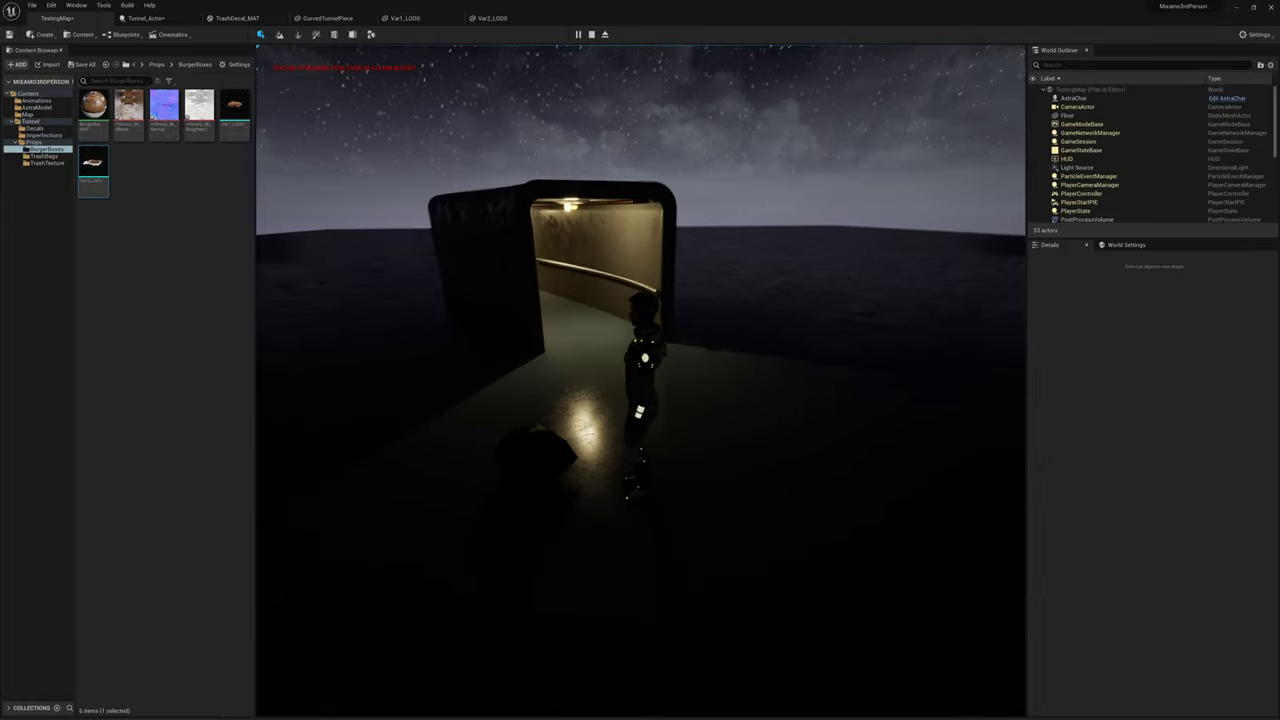
Step: Run the character back into the tunnel and through the trash bags to check how they react to being pushed
{"action": "key", "text": "w"}
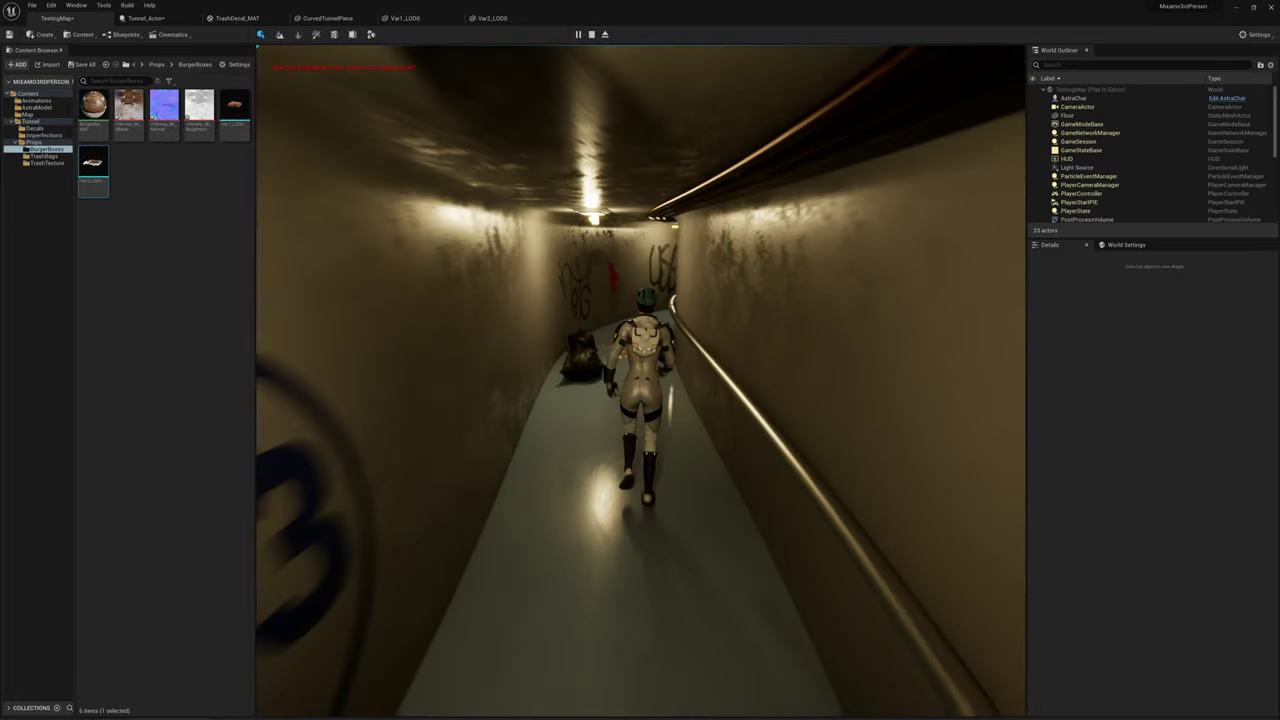
{"action": "key", "text": "w"}
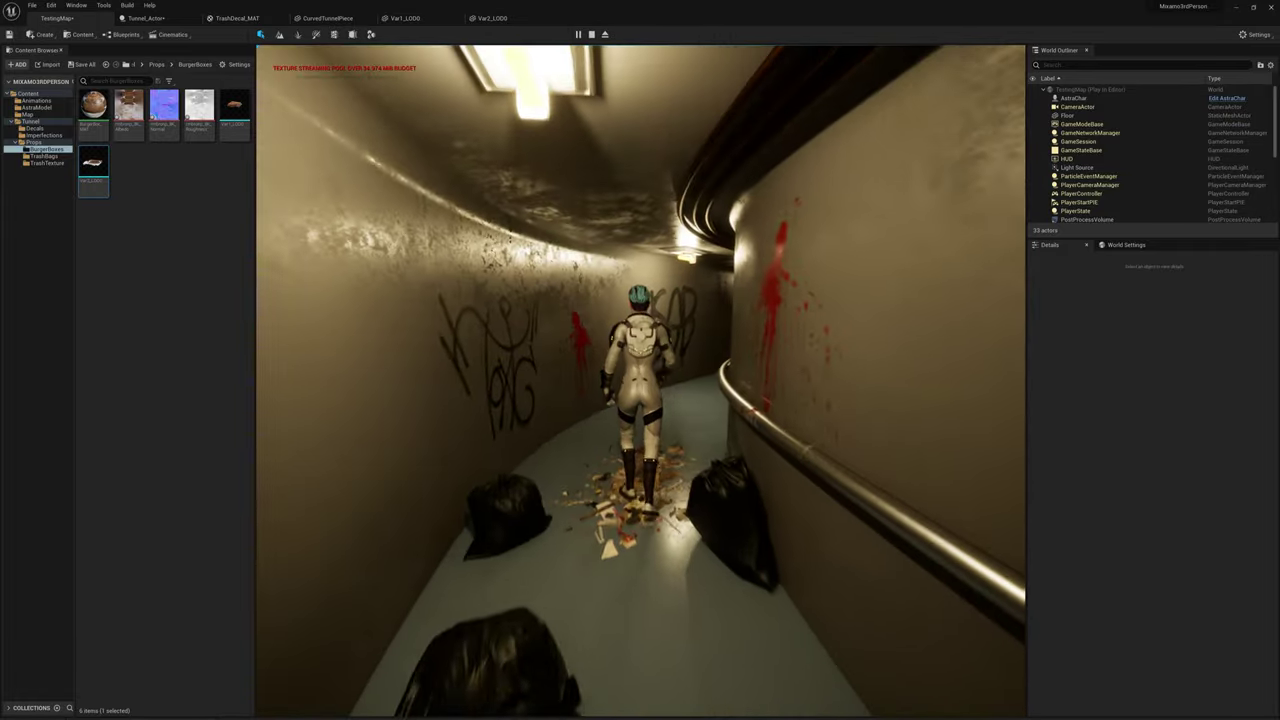
{"action": "key", "text": "s"}
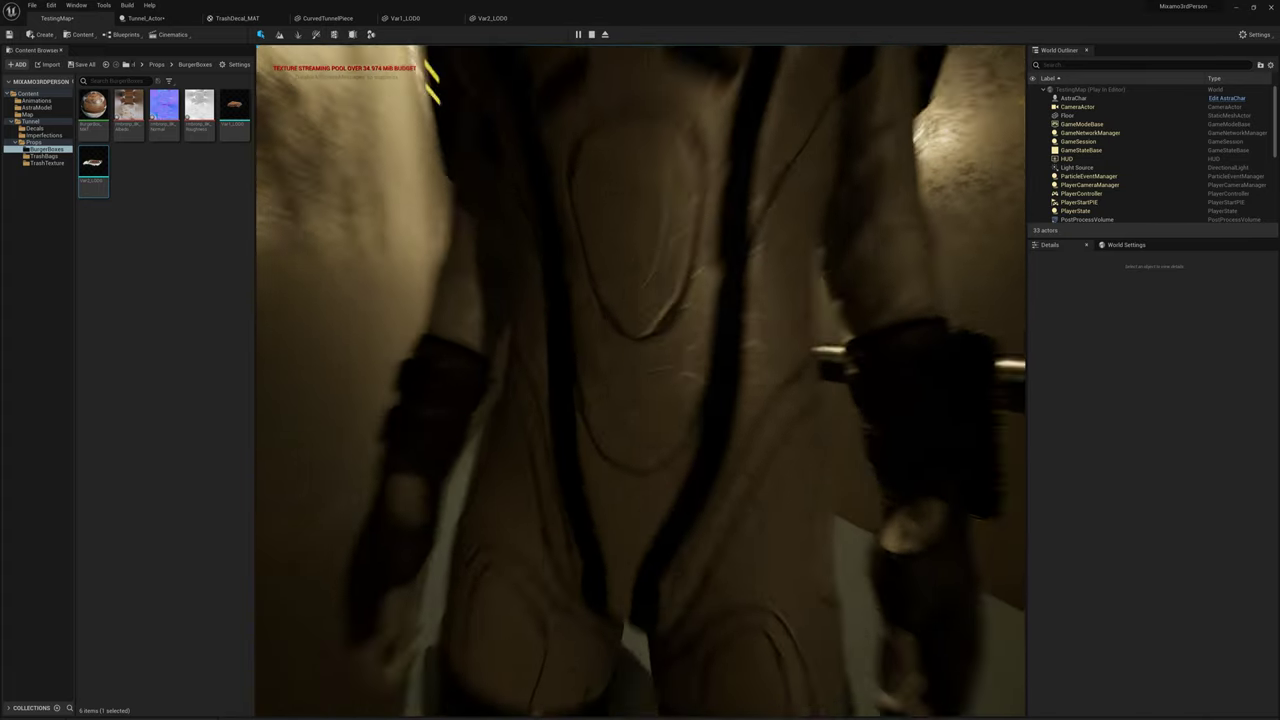
{"action": "key", "text": "d"}
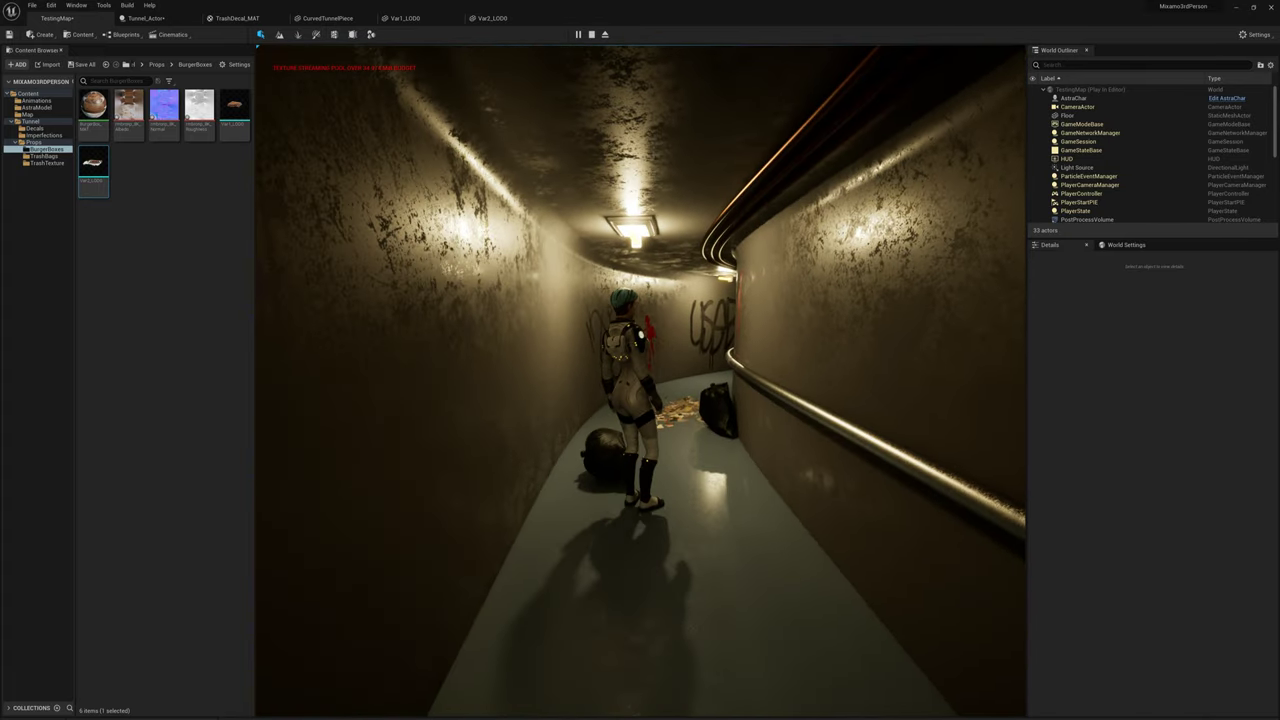
{"action": "key", "text": "w"}
{"action": "key", "text": "w"}
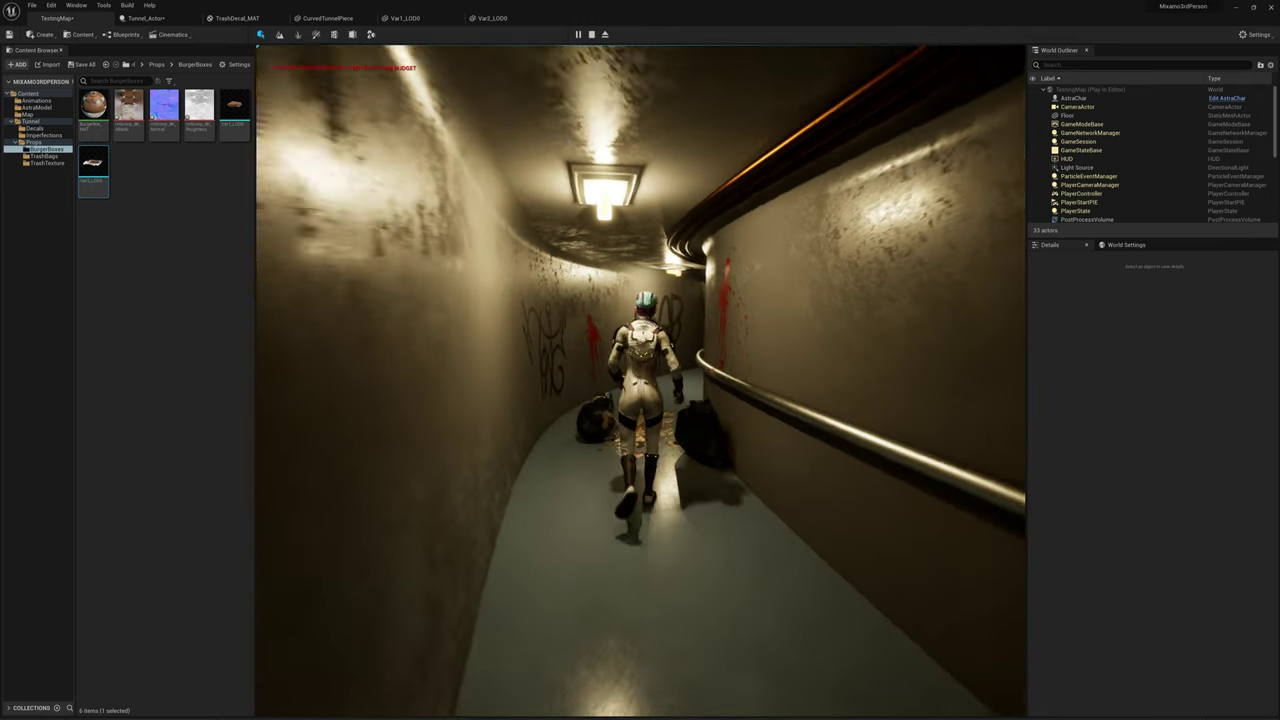
Step: Move the character onto the trash decal to check how it meets the bags and burger boxes, and end the play session
{"action": "key", "text": "w"}
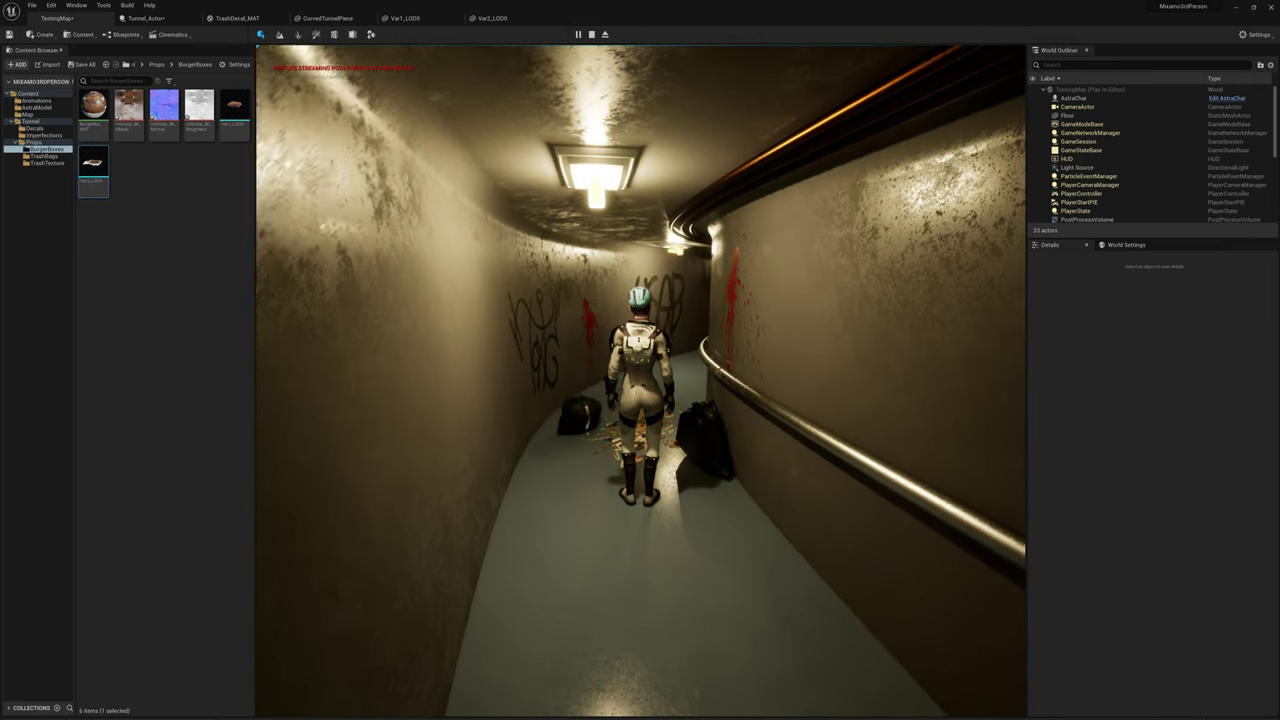
{"action": "key", "text": "w"}
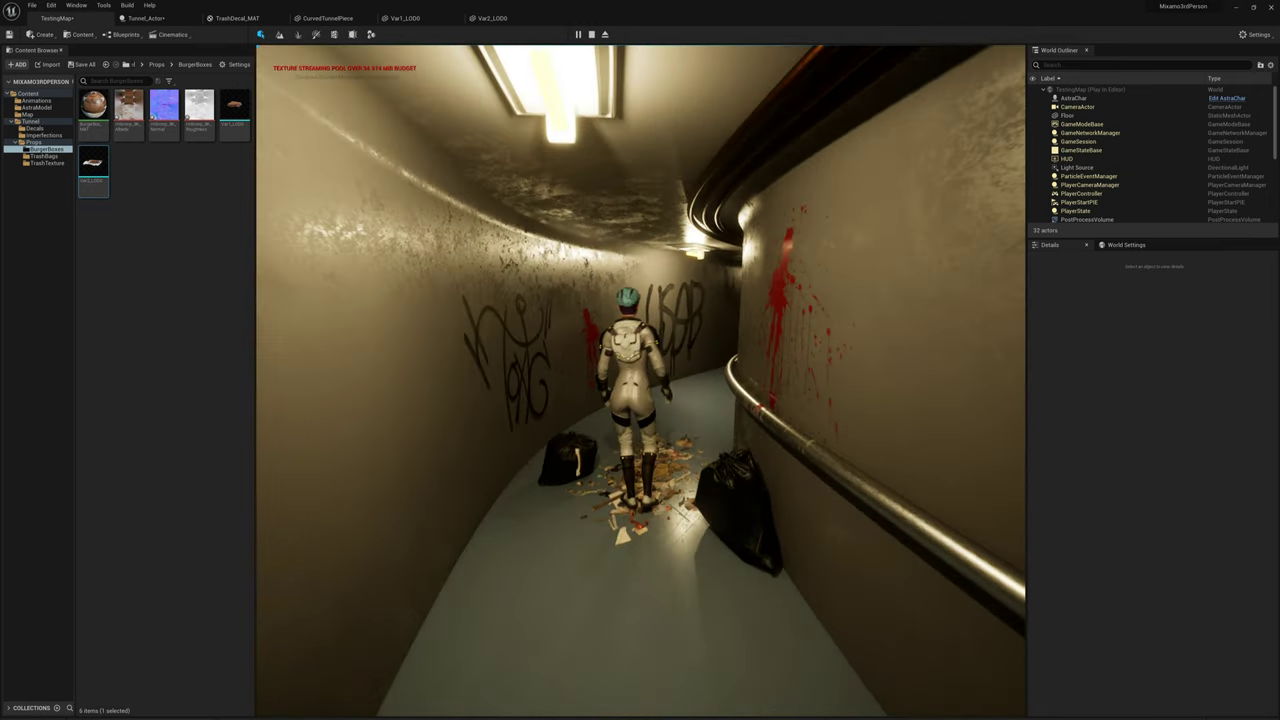
{"action": "key", "text": "Escape"}
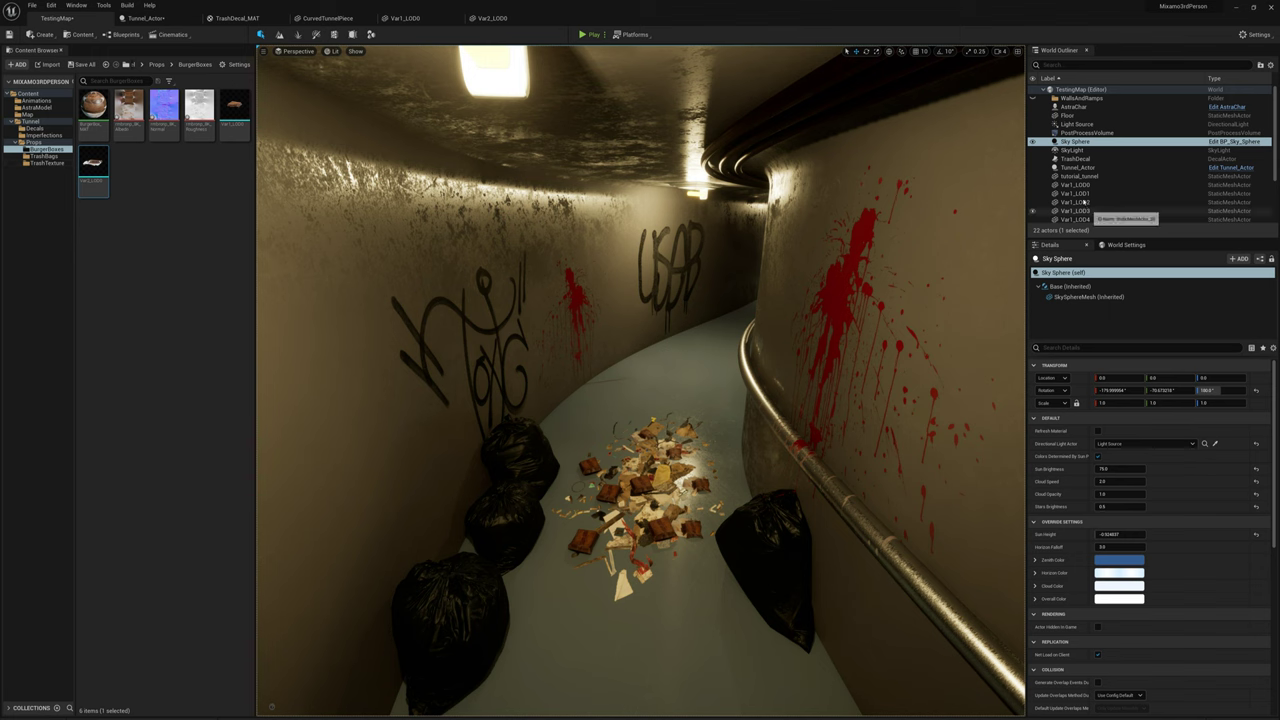
Step: Turn off Receives Decals for all the trash bag and burger box meshes in the level
{"action": "scroll", "coordinate": [1097, 190], "scroll_direction": "down", "scroll_amount": 4}
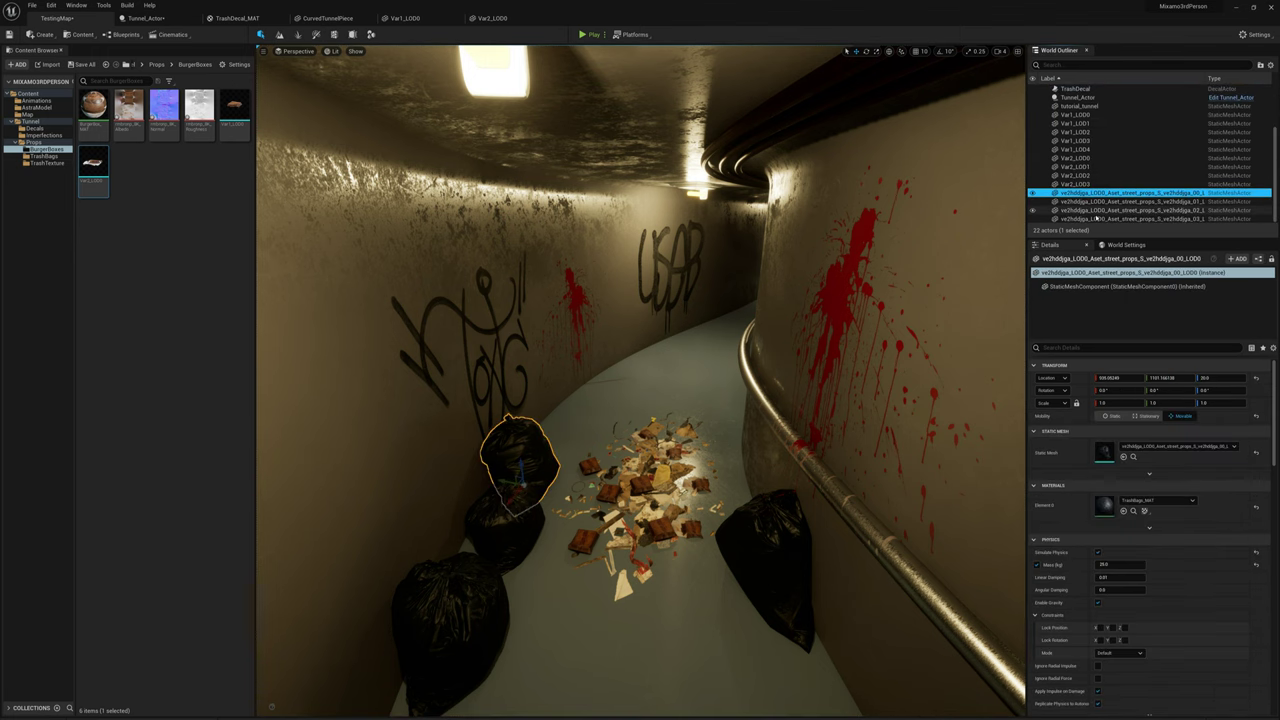
{"action": "left_click", "coordinate": [1098, 218], "text": "shift"}
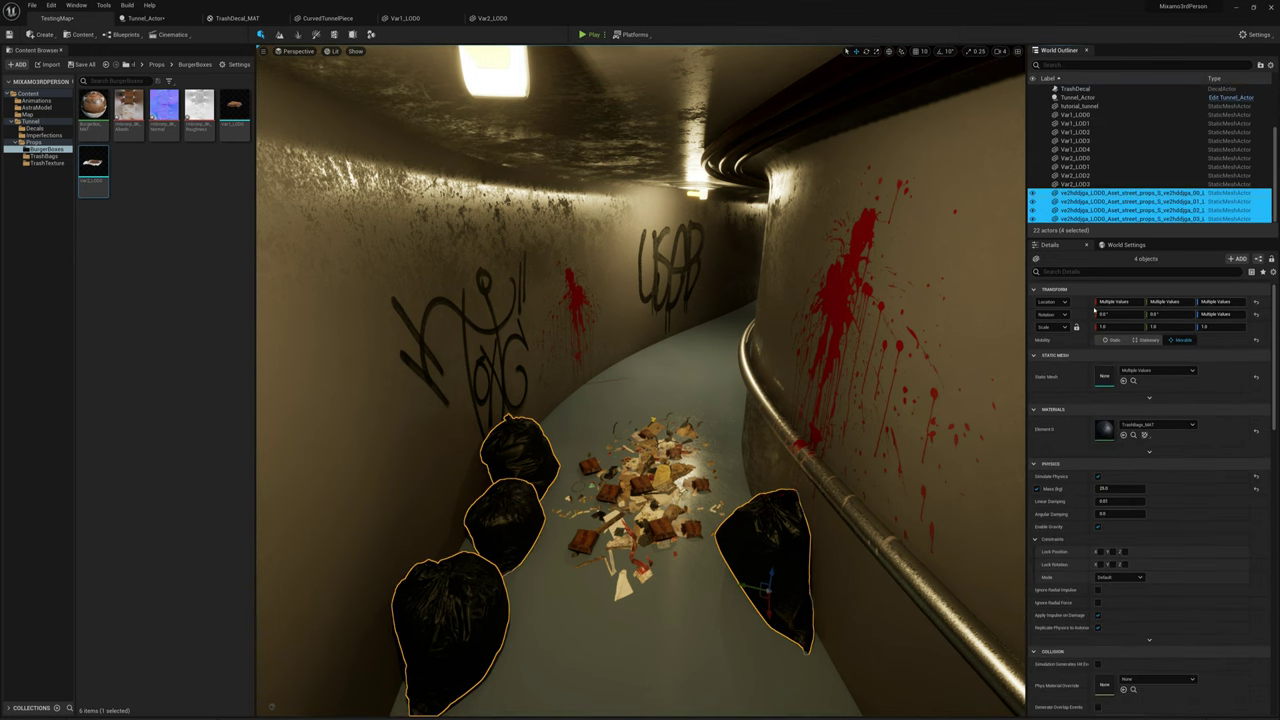
{"action": "left_click", "coordinate": [1075, 115], "text": "shift"}
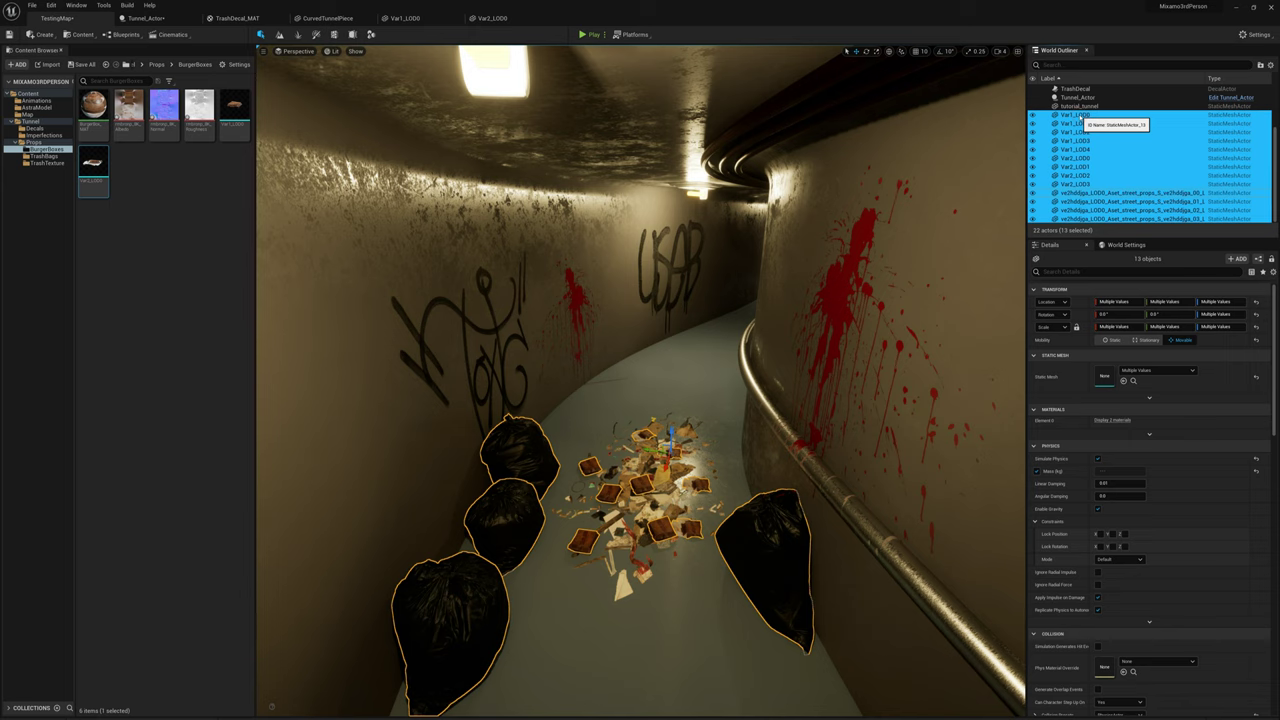
{"action": "left_click", "coordinate": [1100, 271]}
{"action": "type", "text": "dec"}
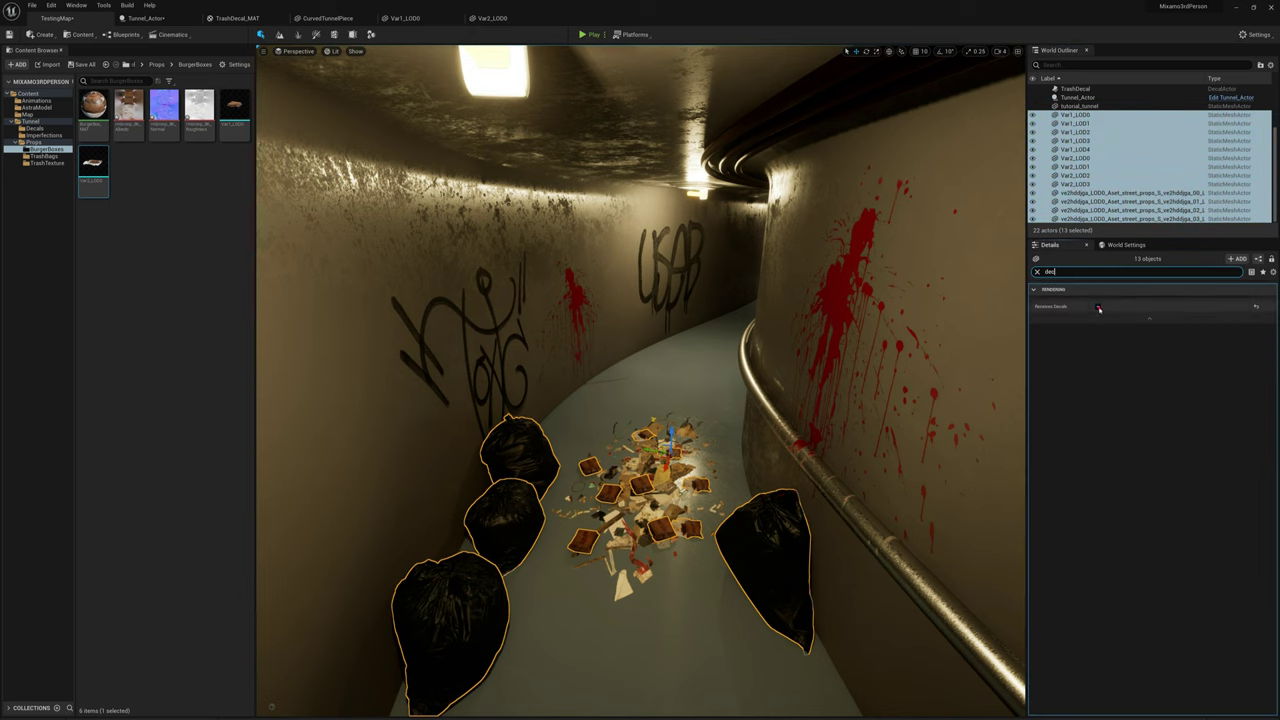
{"action": "left_click", "coordinate": [1099, 308]}
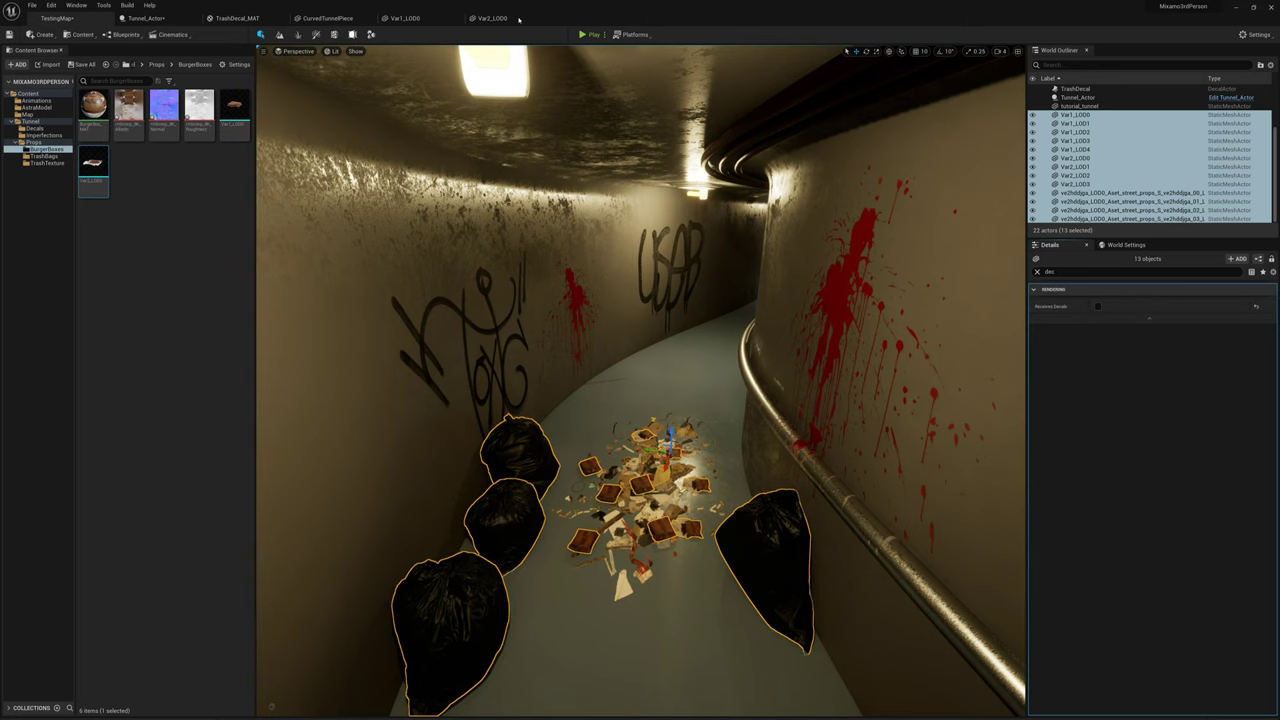
Step: Play the level, run the character into the tunnel's trash pile and back to check the props without decals, and stop play
{"action": "left_click", "coordinate": [586, 35]}
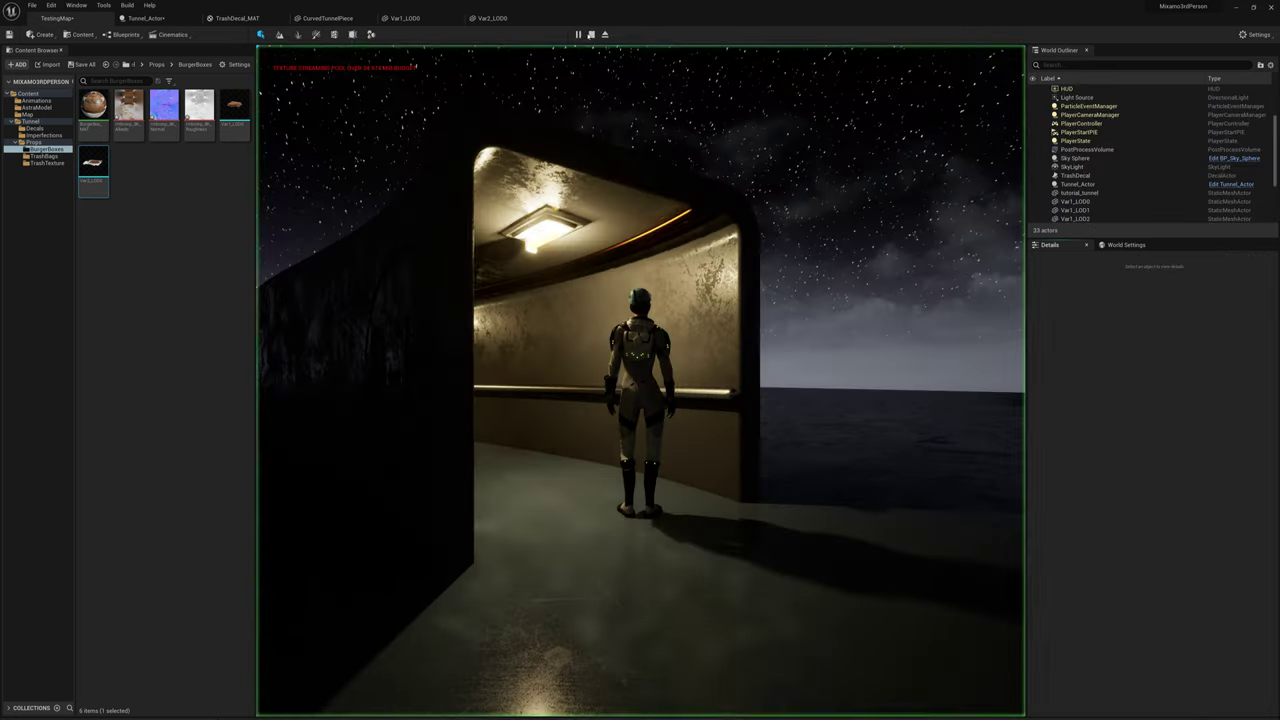
{"action": "key", "text": "w"}
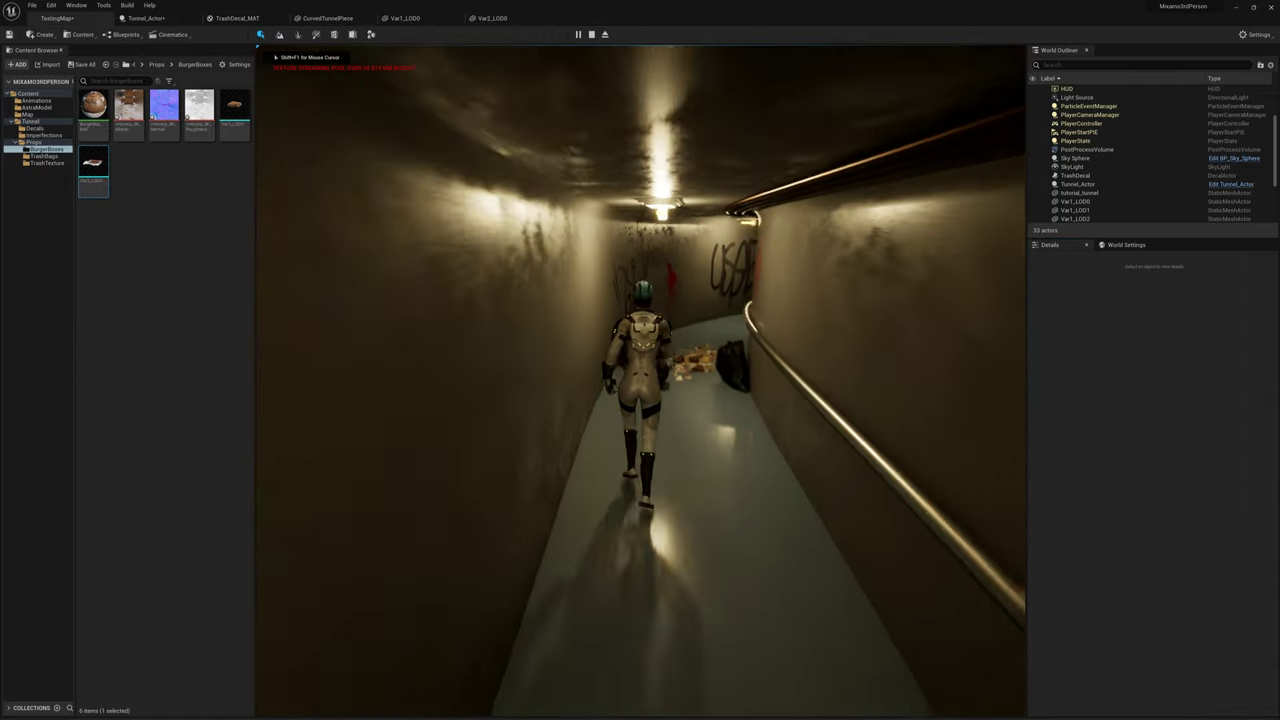
{"action": "key", "text": "d"}
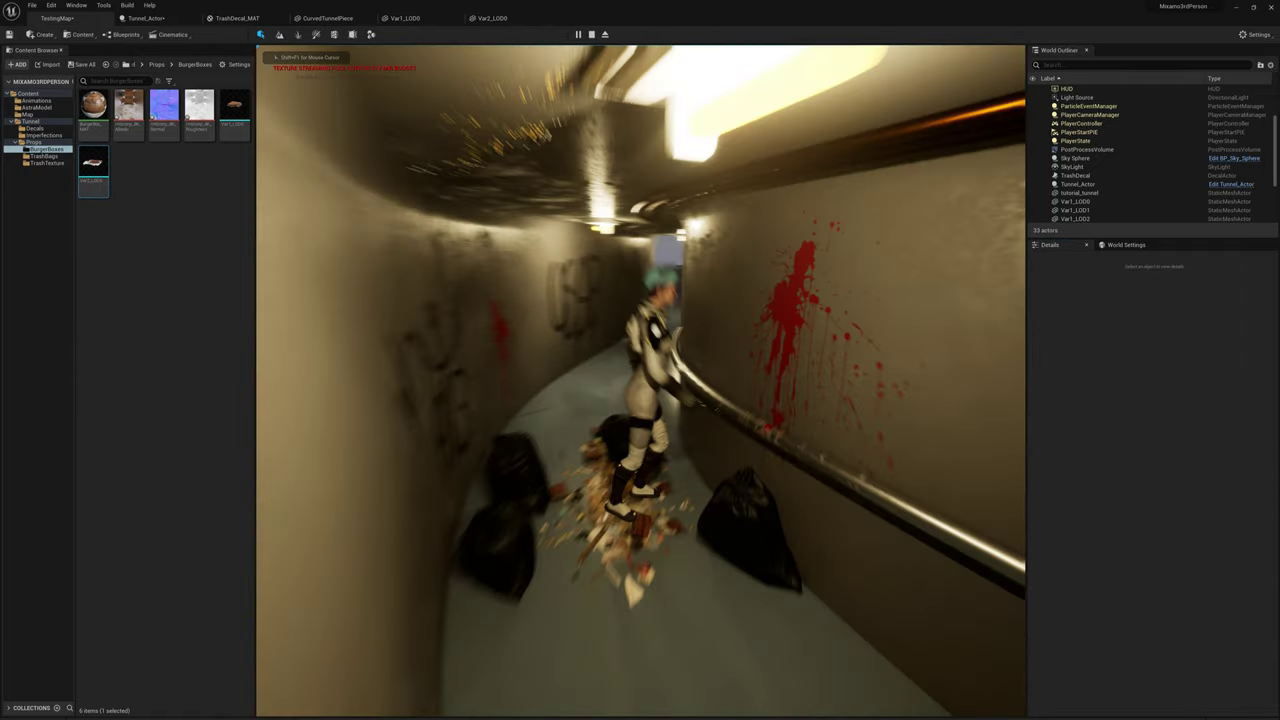
{"action": "key", "text": "s"}
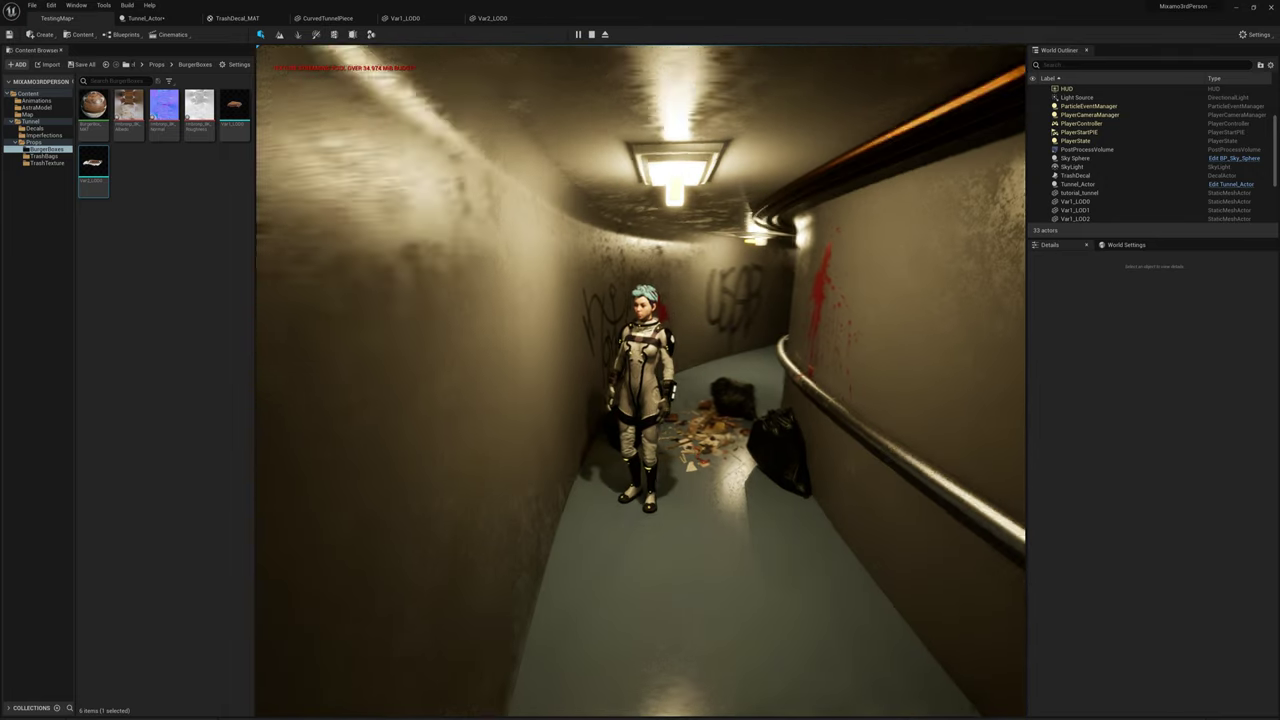
{"action": "key", "text": "Escape"}
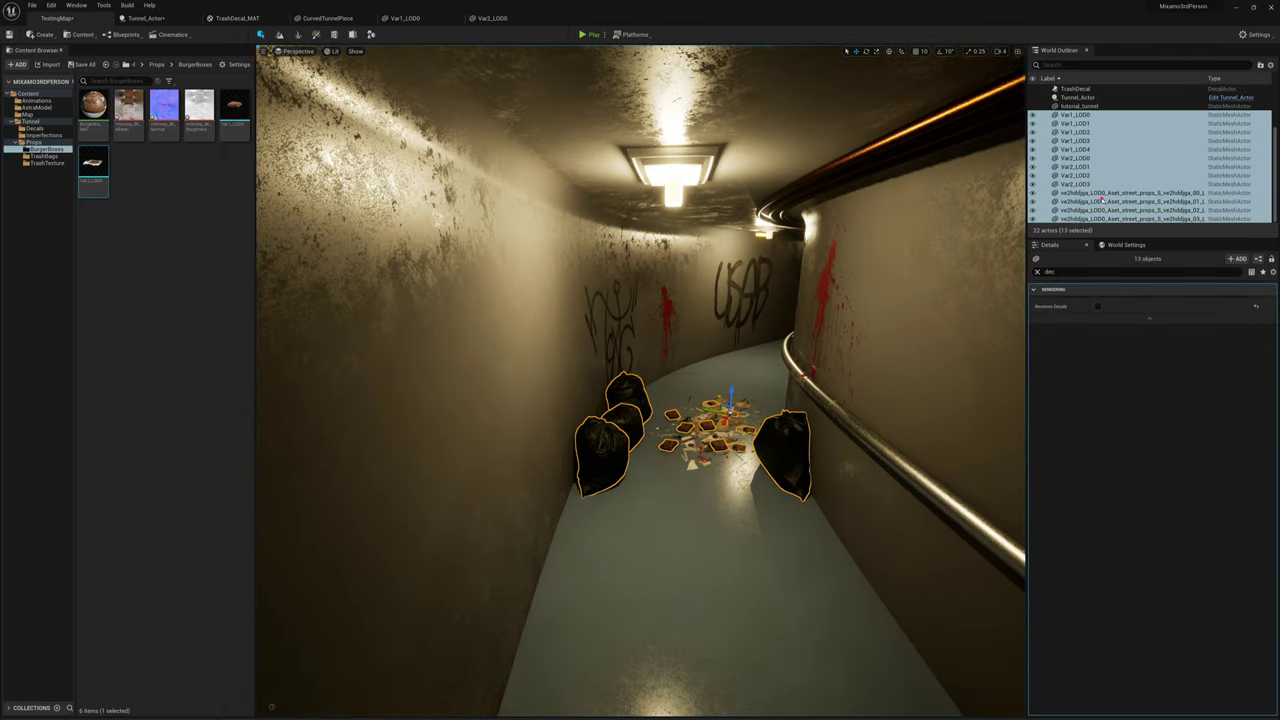
Step: Set Can Character Step Up On to No for the four trash bag meshes
{"action": "left_click", "coordinate": [1101, 193]}
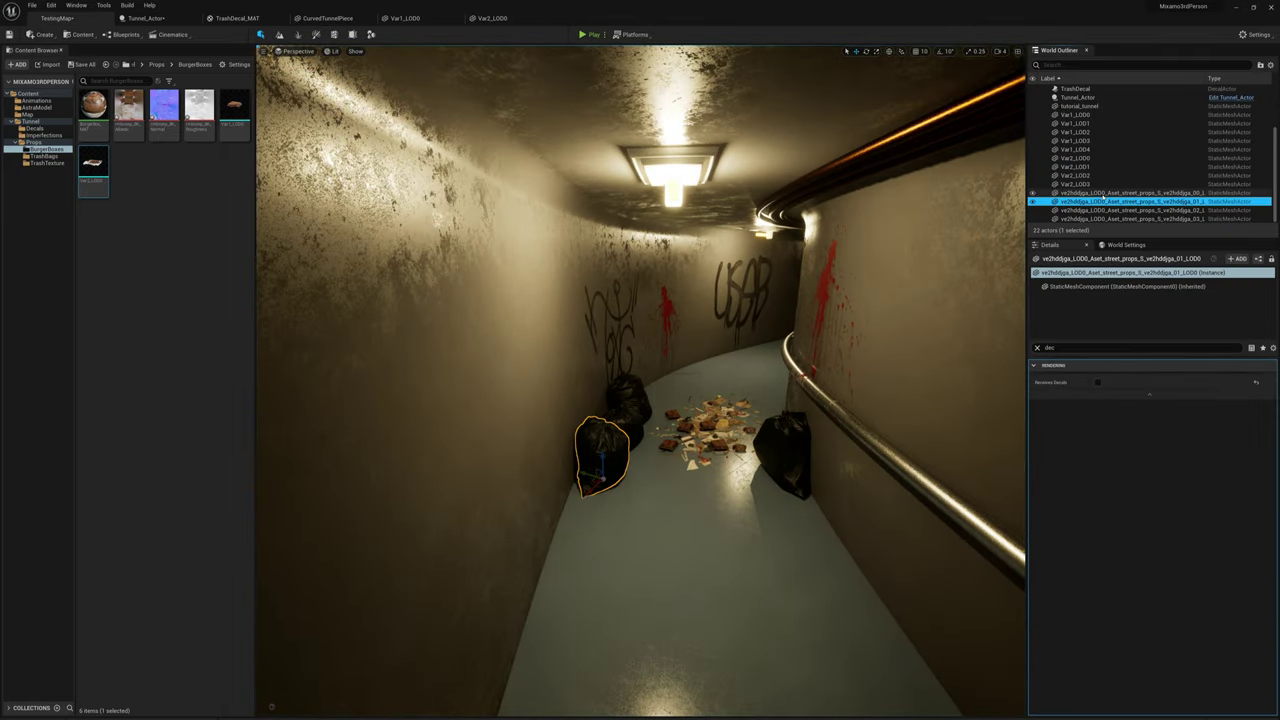
{"action": "left_click", "coordinate": [1108, 217], "text": "shift"}
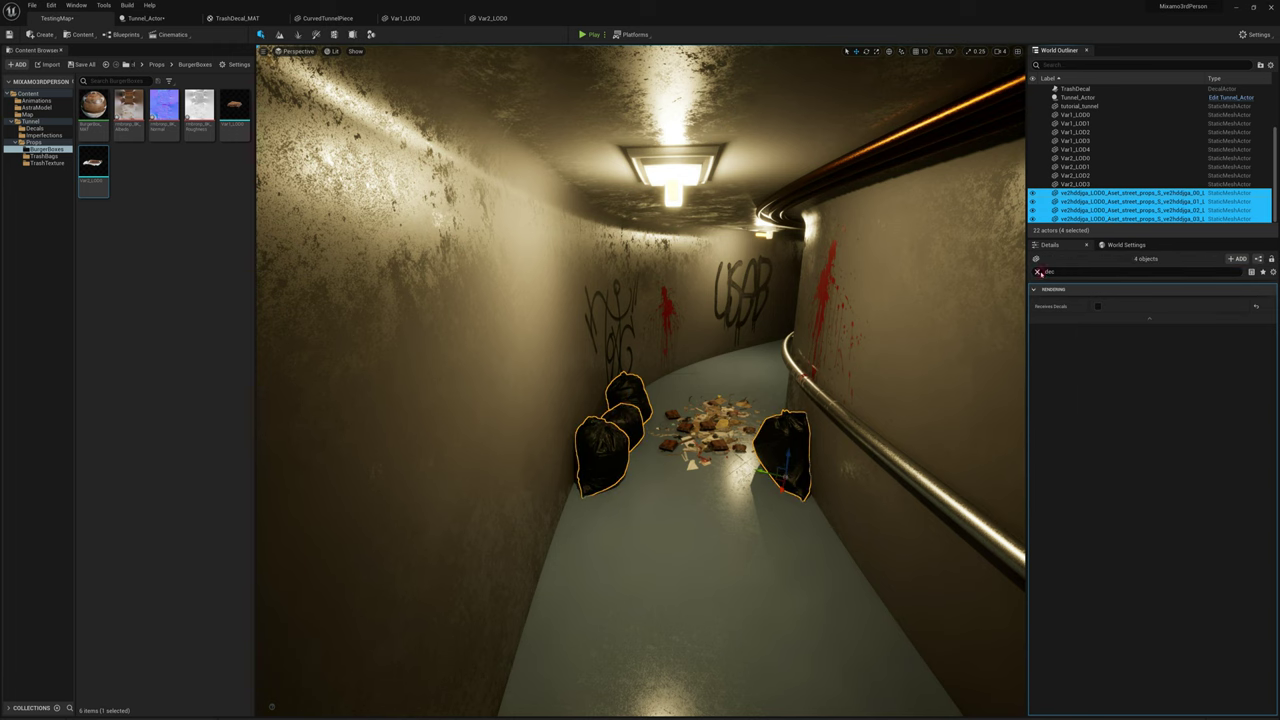
{"action": "left_click", "coordinate": [1038, 272]}
{"action": "scroll", "coordinate": [1099, 463], "scroll_direction": "down", "scroll_amount": 1}
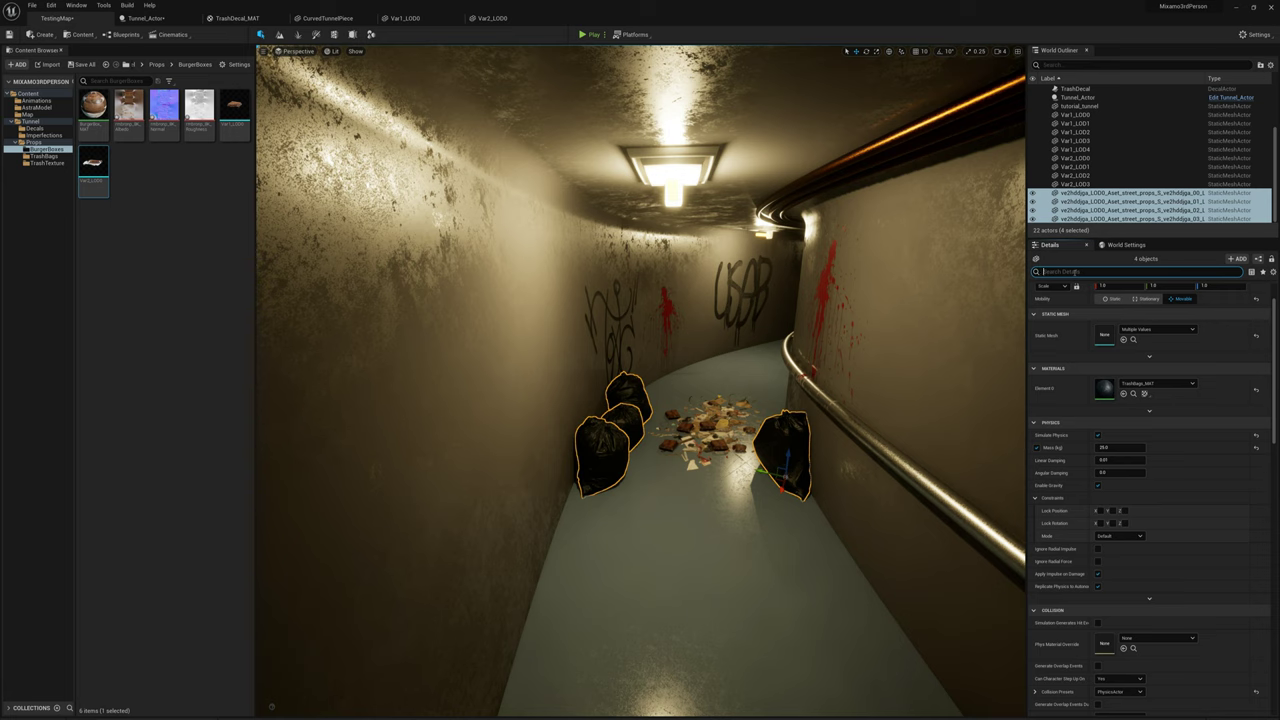
{"action": "type", "text": "coll"}
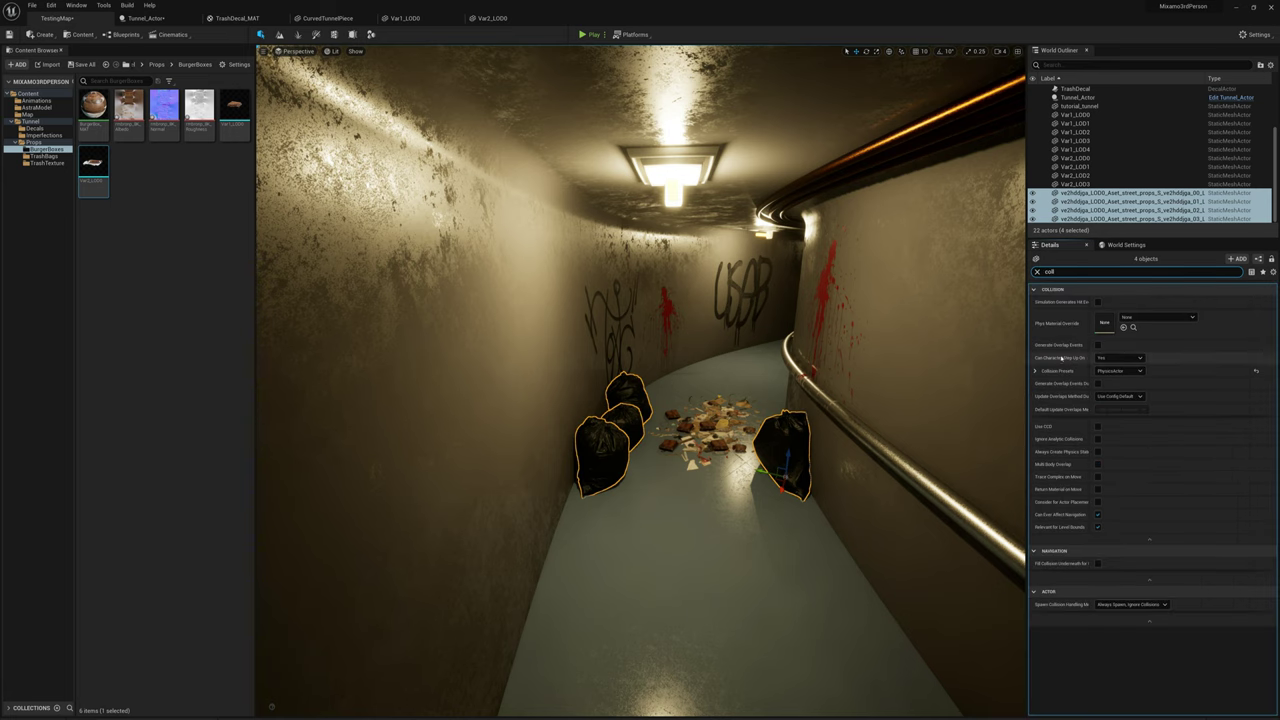
{"action": "left_click", "coordinate": [1108, 359]}
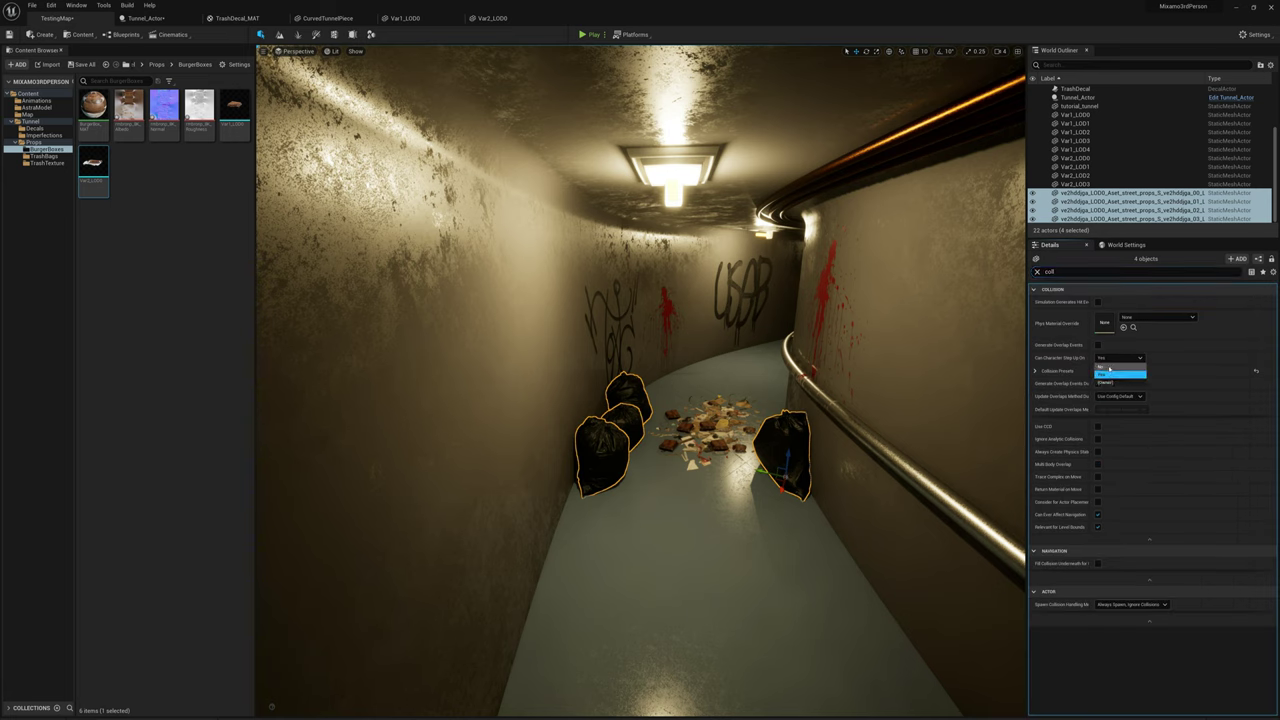
{"action": "left_click", "coordinate": [1112, 375]}
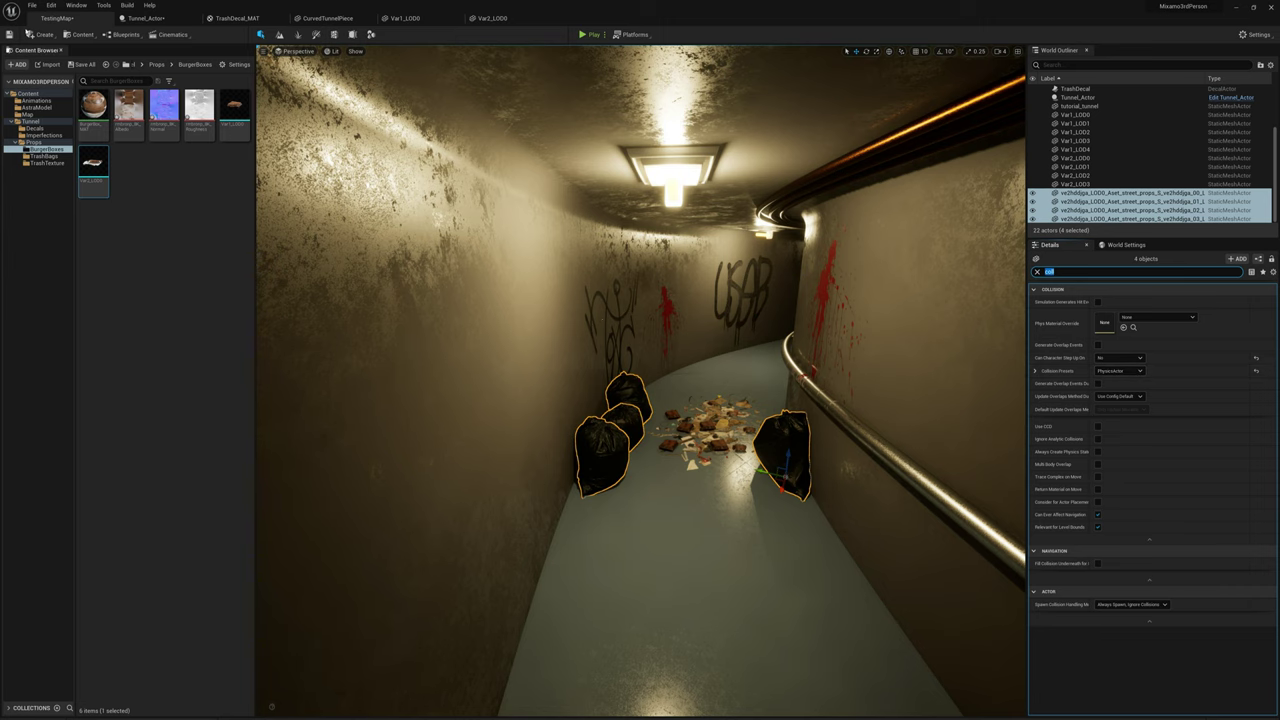
Step: Play the level and push the trash bags with the character through the tunnel and out its far end
{"action": "left_click", "coordinate": [584, 34]}
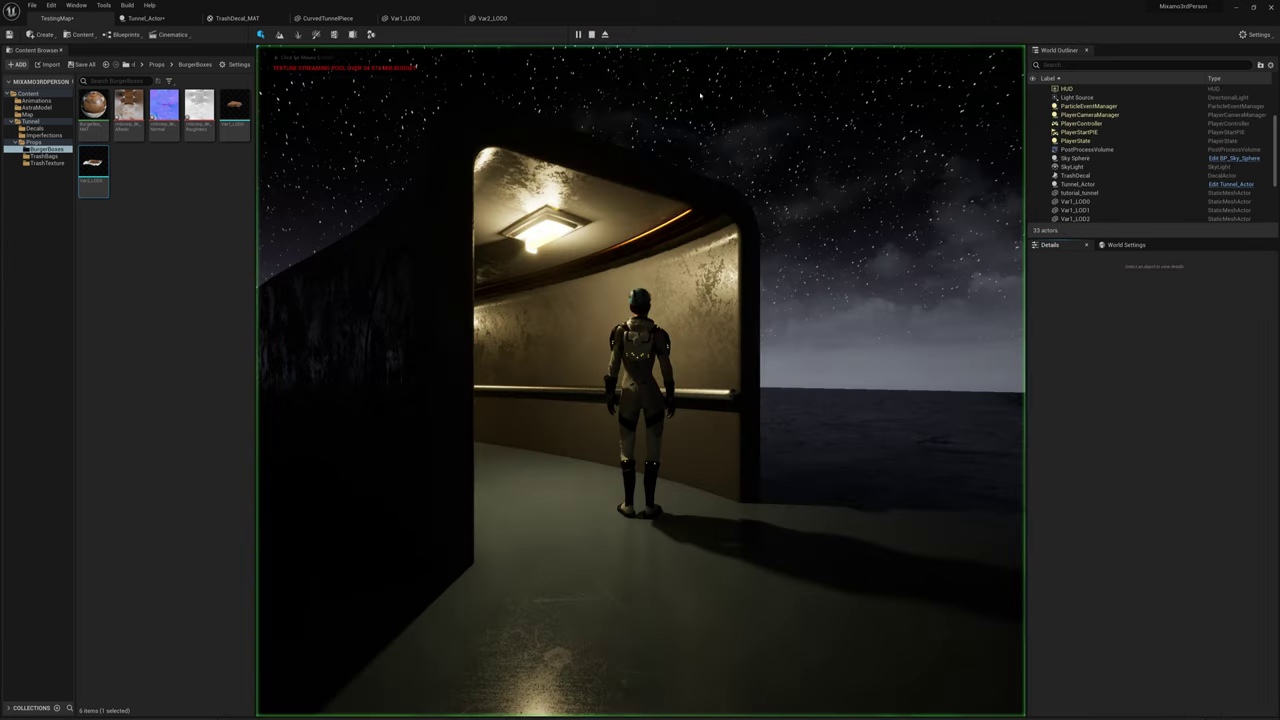
{"action": "key", "text": "w"}
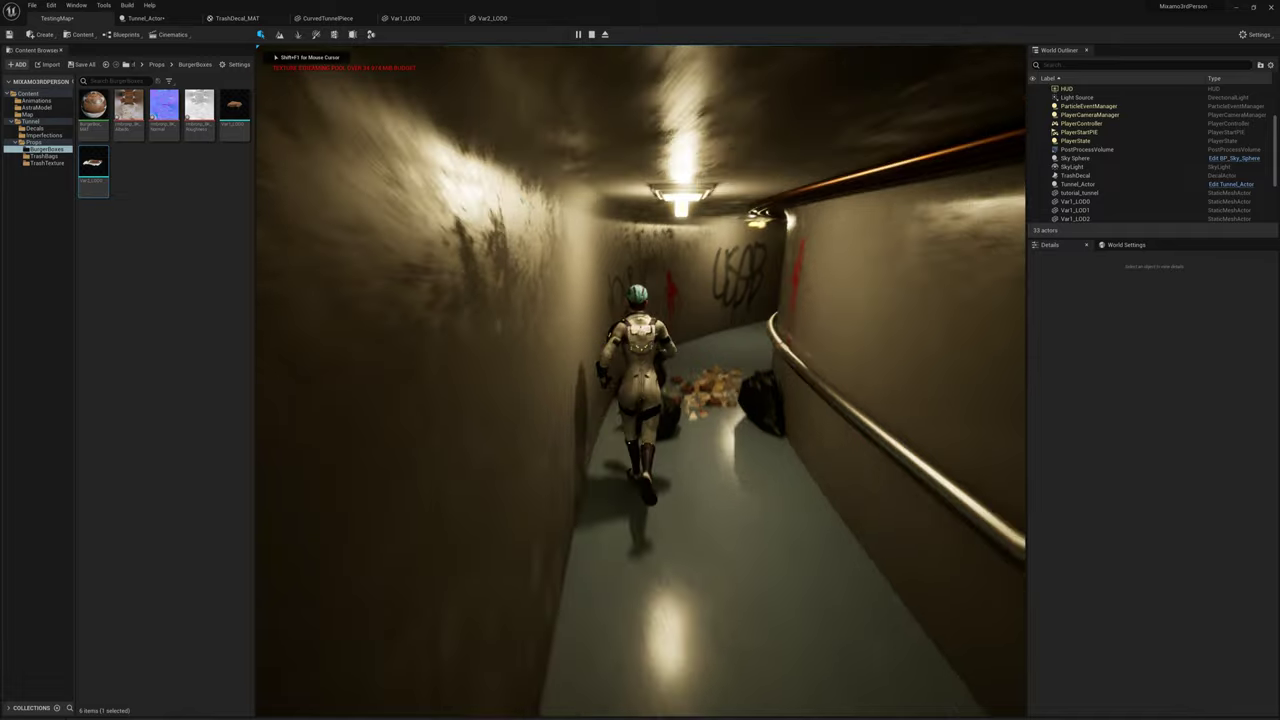
{"action": "key", "text": "w"}
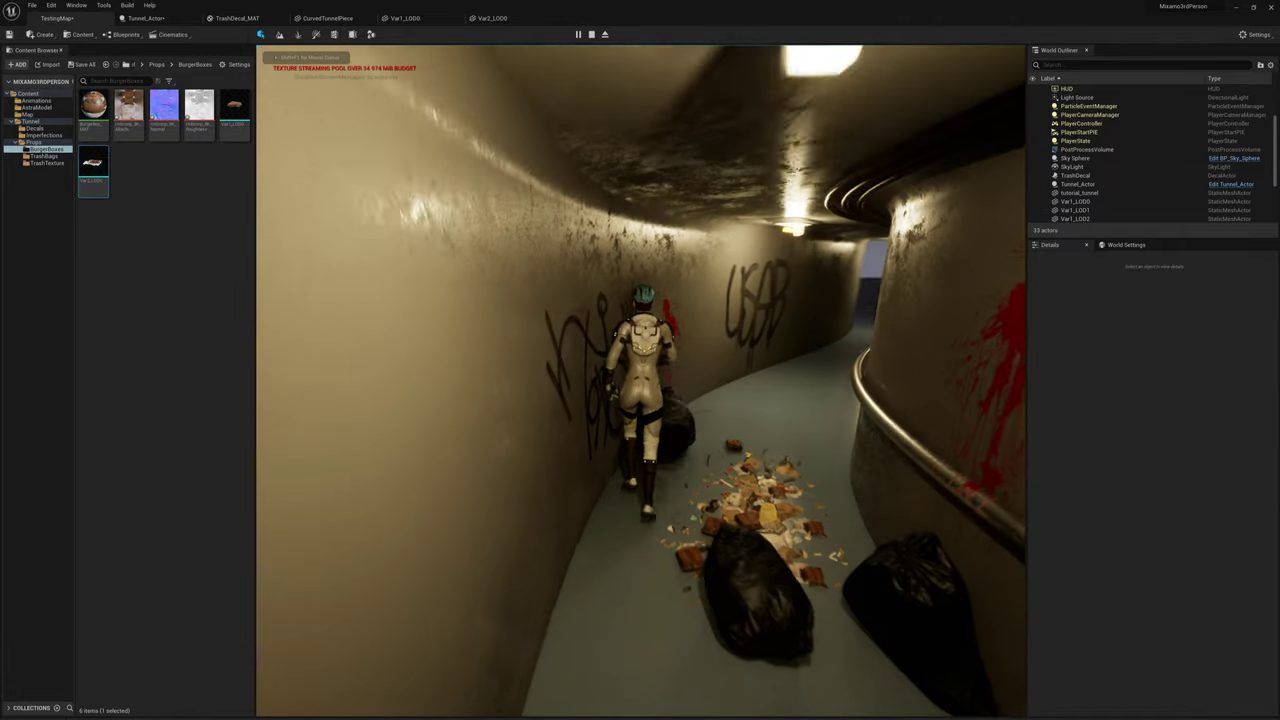
{"action": "key", "text": "w"}
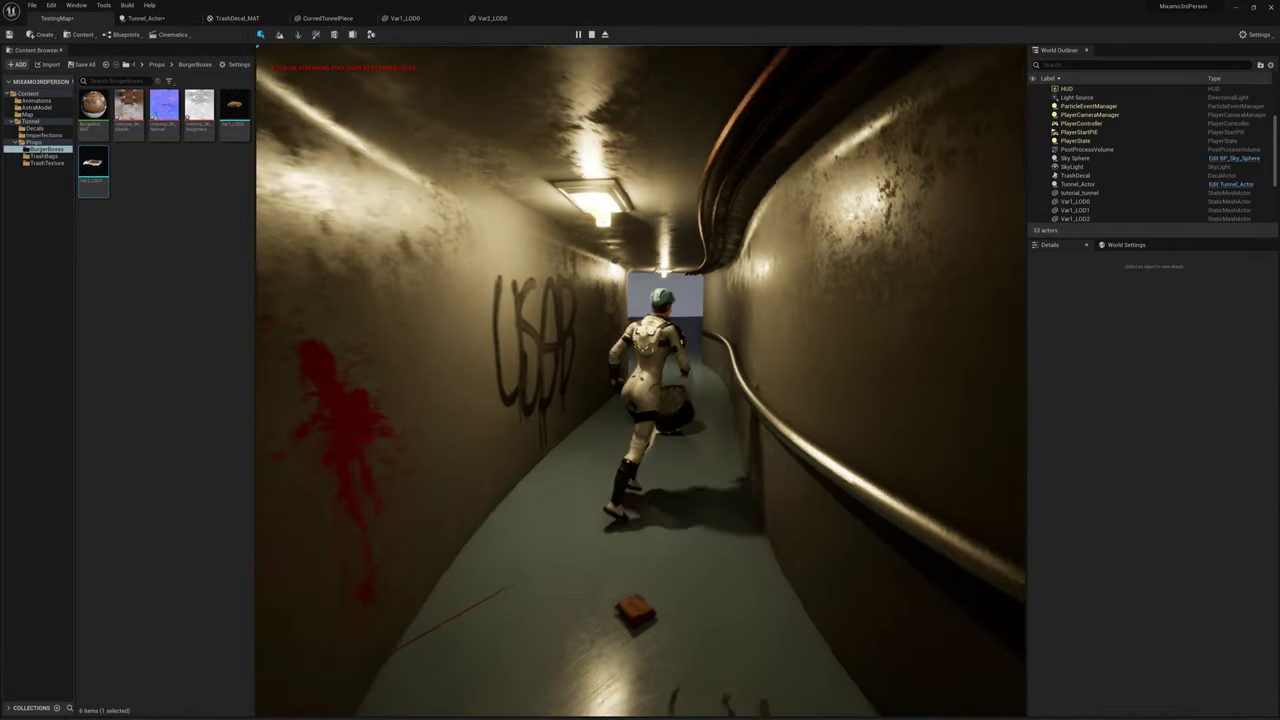
{"action": "key", "text": "w"}
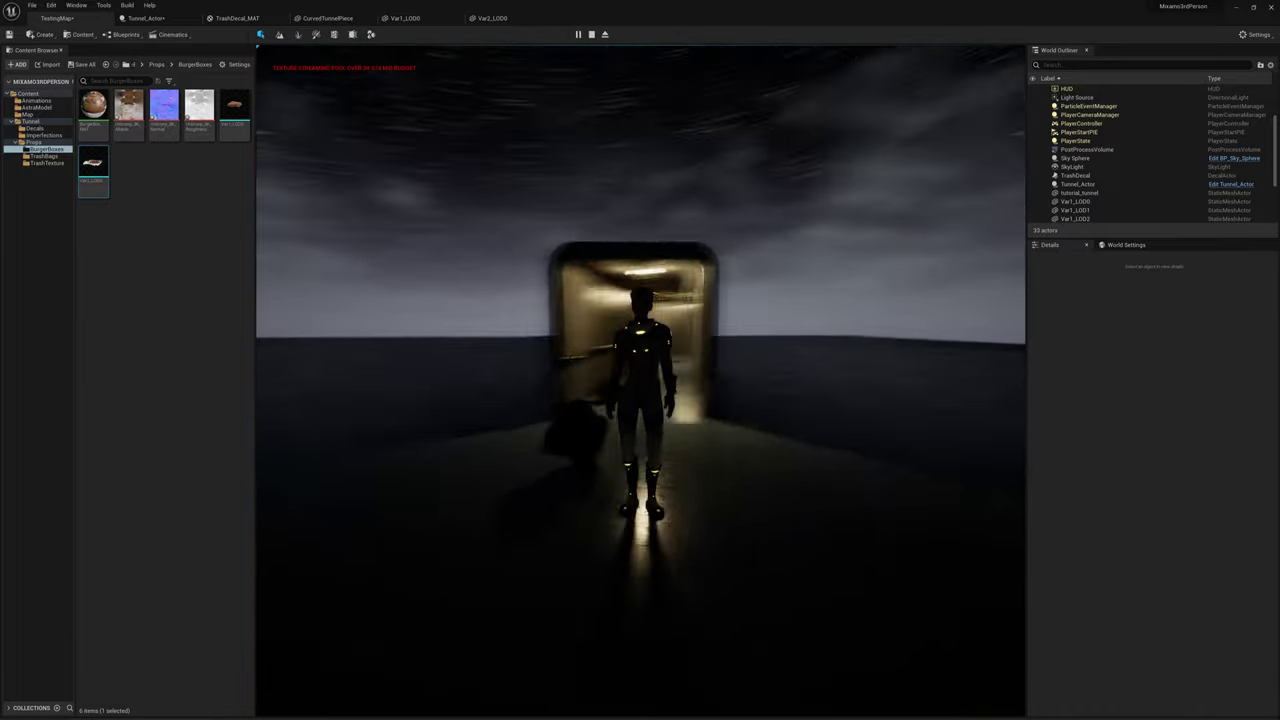
Step: Run the character back into the tunnel to the trash pile for a last collision check, and end the play session
{"action": "key", "text": "w"}
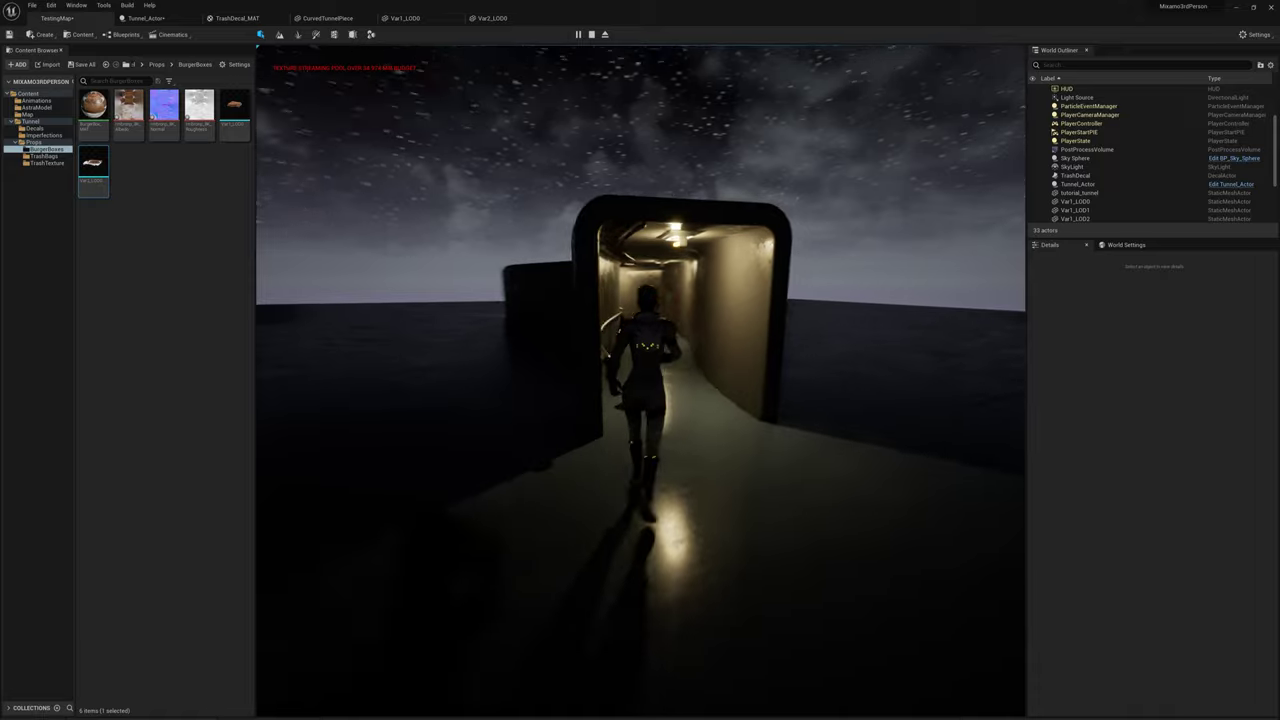
{"action": "key", "text": "w"}
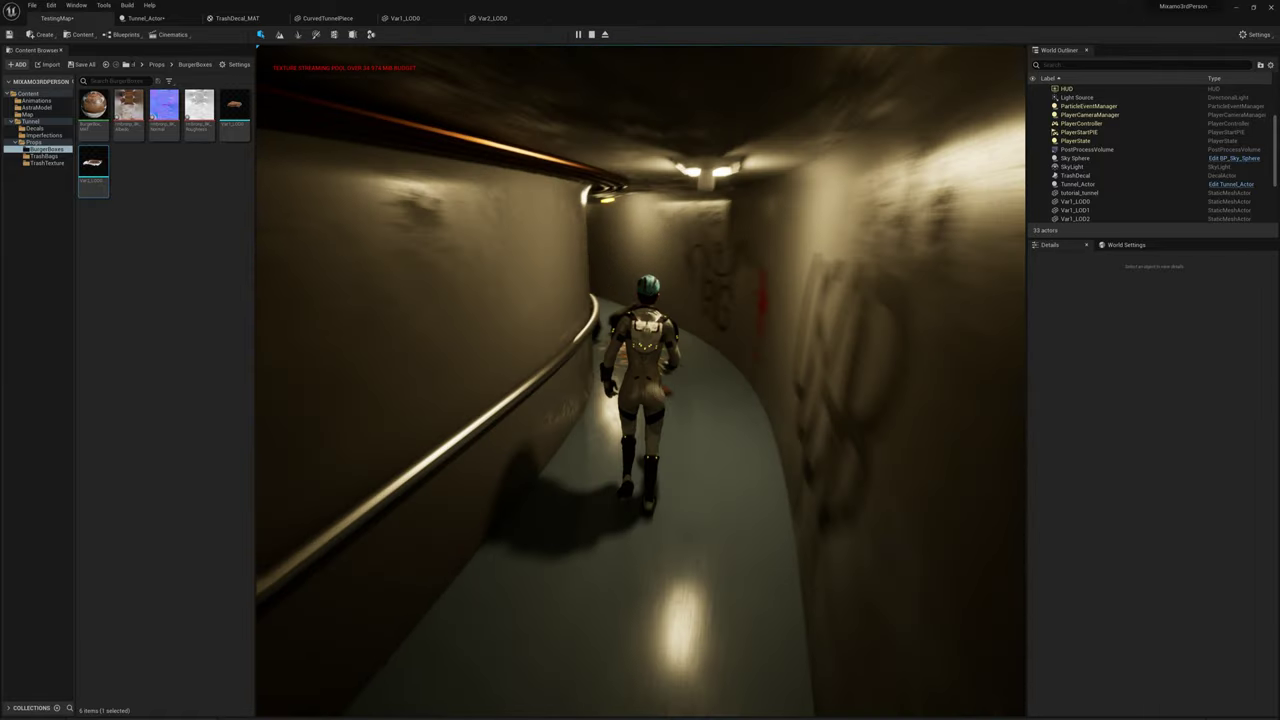
{"action": "key", "text": "w"}
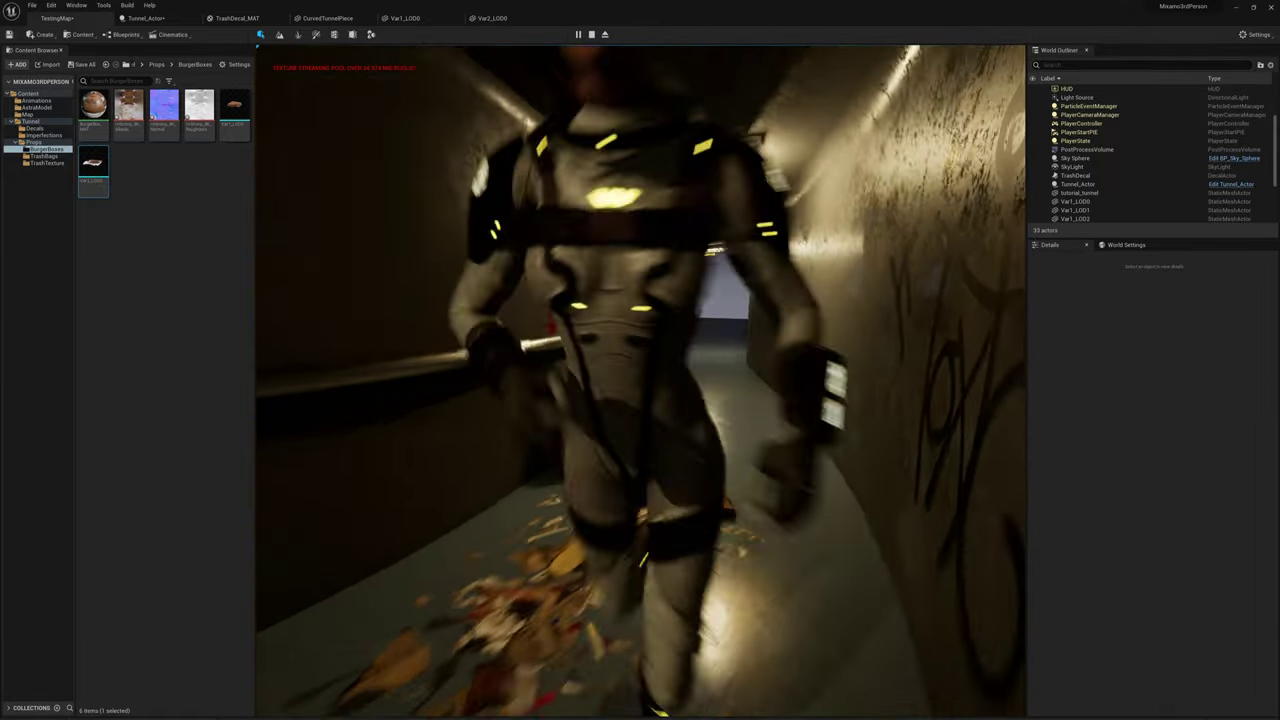
{"action": "key", "text": "Escape"}
{"action": "key", "text": "Escape"}
{"action": "mouse_move", "coordinate": [611, 144]}
{"action": "right_mouse_down"}
{"action": "mouse_move", "coordinate": [715, 170]}
{"action": "mouse_move", "coordinate": [530, 165]}
{"action": "mouse_move", "coordinate": [620, 150]}
{"action": "mouse_move", "coordinate": [800, 180]}
{"action": "mouse_move", "coordinate": [690, 160]}
{"action": "mouse_move", "coordinate": [830, 170]}
{"action": "mouse_move", "coordinate": [600, 149]}
{"action": "right_mouse_up"}
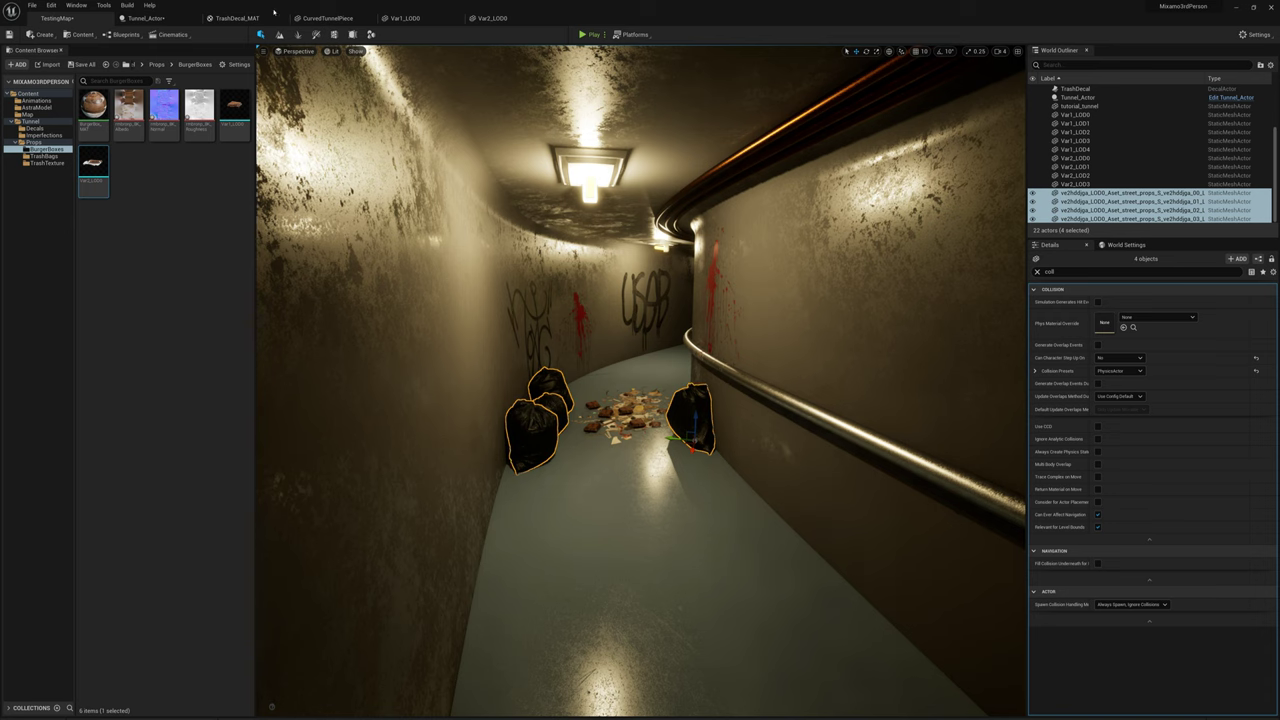
Step: Close the burger box mesh editors, open Tunnel_Actor's Event Graph and move the Event BeginPlay node away from the other events
{"action": "left_click", "coordinate": [457, 18]}
{"action": "left_click", "coordinate": [152, 18]}
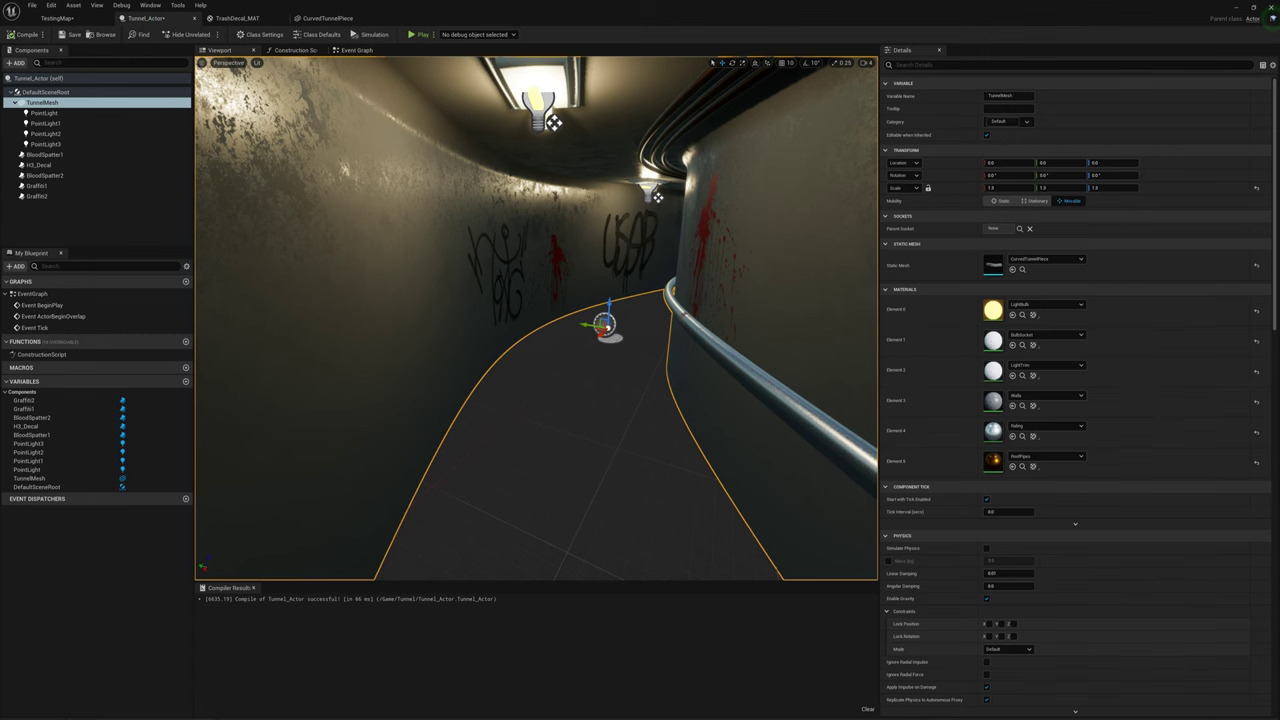
{"action": "left_click", "coordinate": [355, 50]}
{"action": "right_click_drag", "start_coordinate": [644, 185], "coordinate": [522, 201]}
{"action": "left_click_drag", "start_coordinate": [457, 258], "coordinate": [448, 160]}
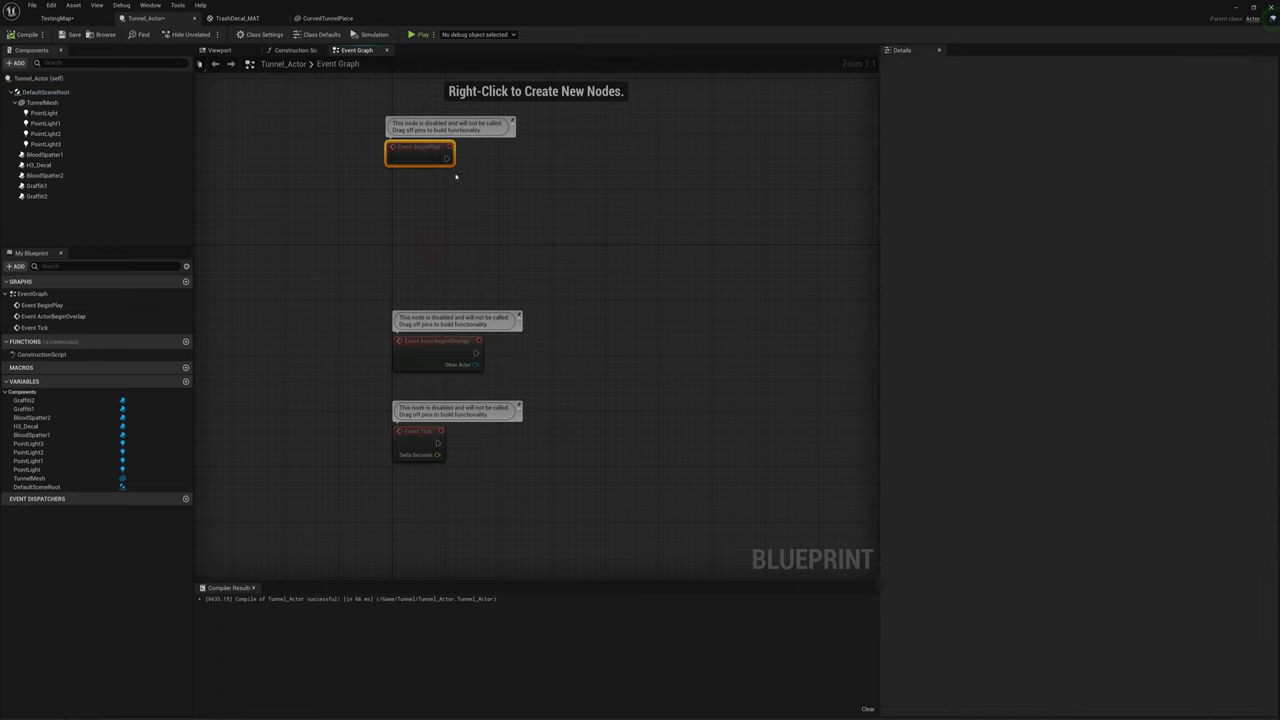
Step: Add a timeline named Lighting to the Event Graph, connect Event BeginPlay to its Play input and align it beside the event
{"action": "right_click", "coordinate": [510, 163]}
{"action": "type", "text": "tim"}
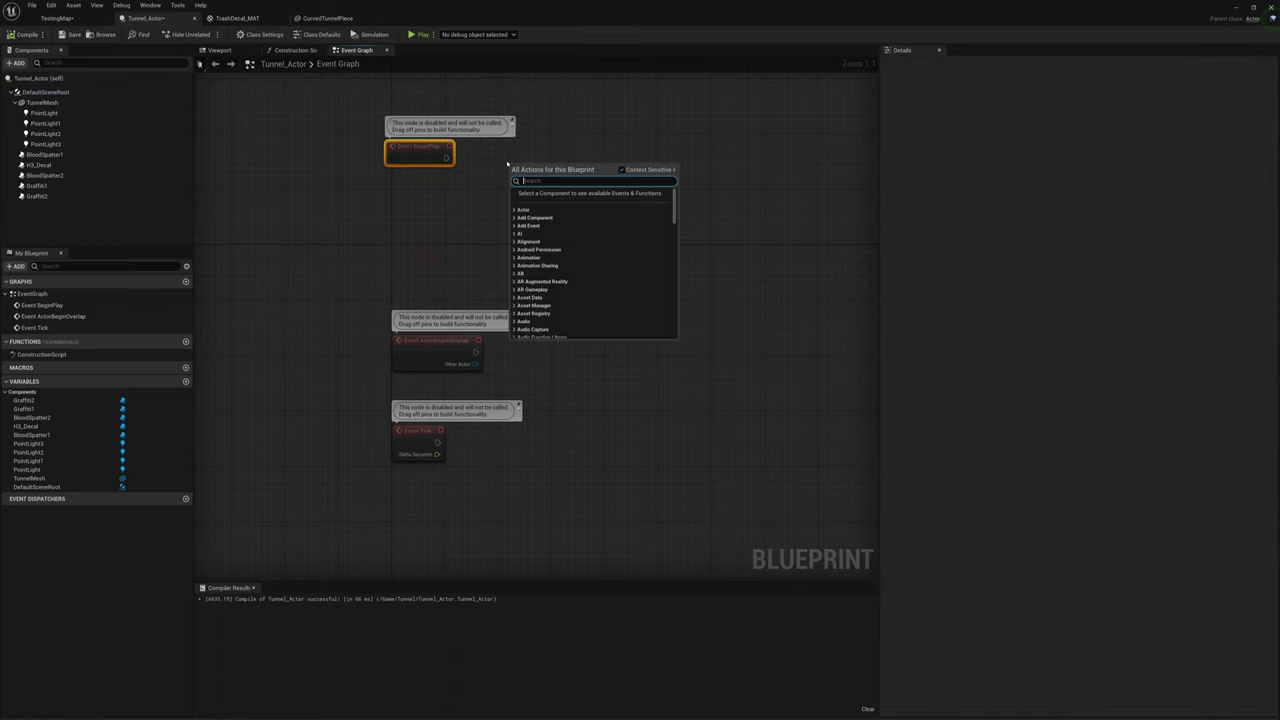
{"action": "type", "text": "eli"}
{"action": "key", "text": "BackSpace"}
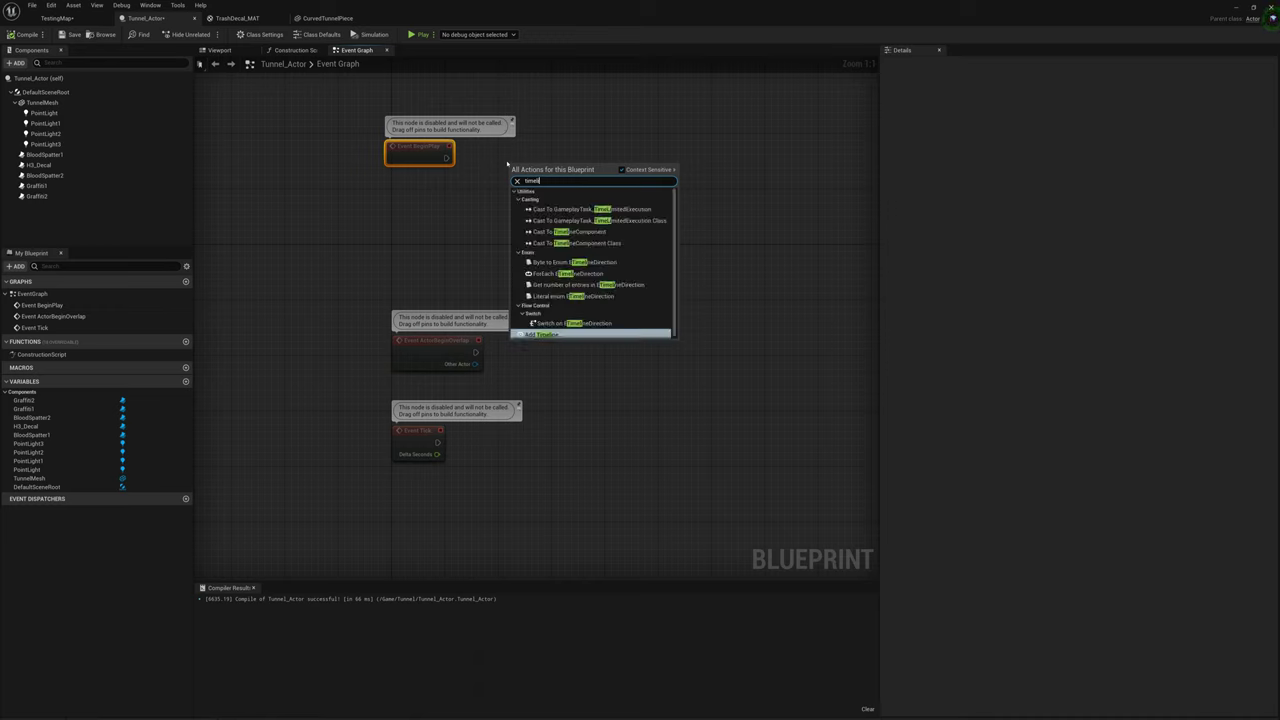
{"action": "left_click", "coordinate": [543, 334]}
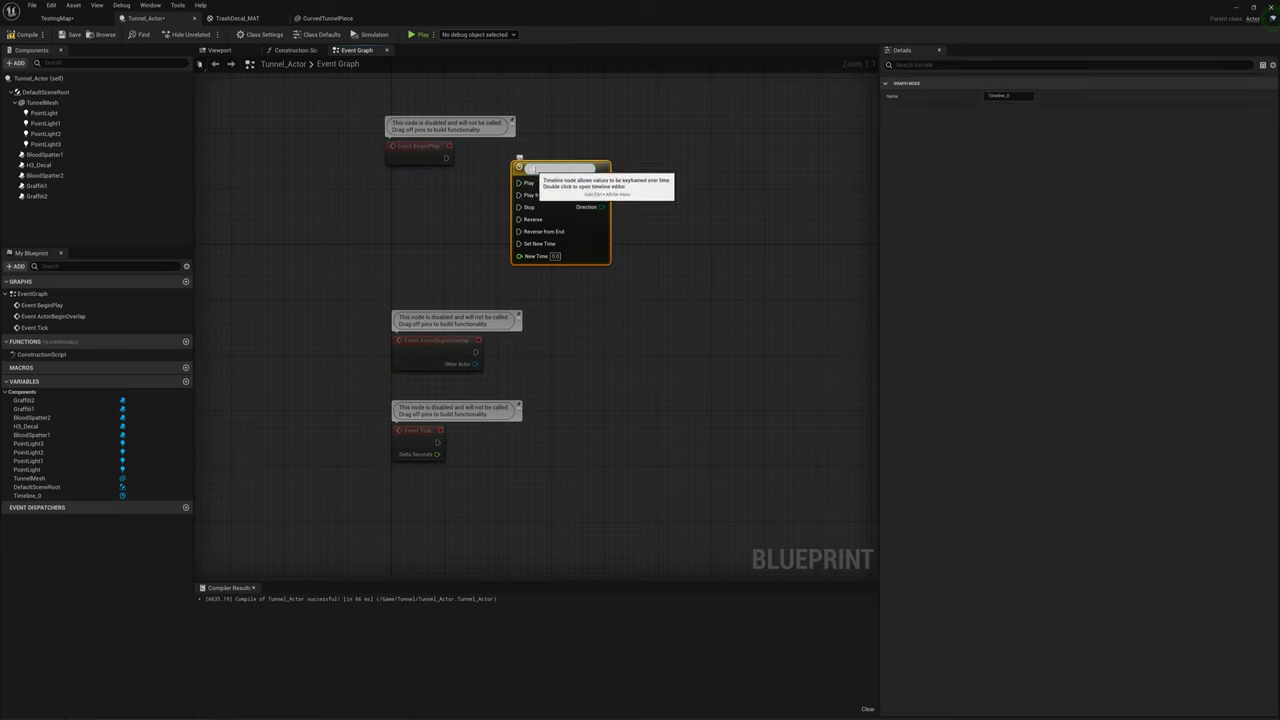
{"action": "type", "text": "Lighting"}
{"action": "key", "text": "Return"}
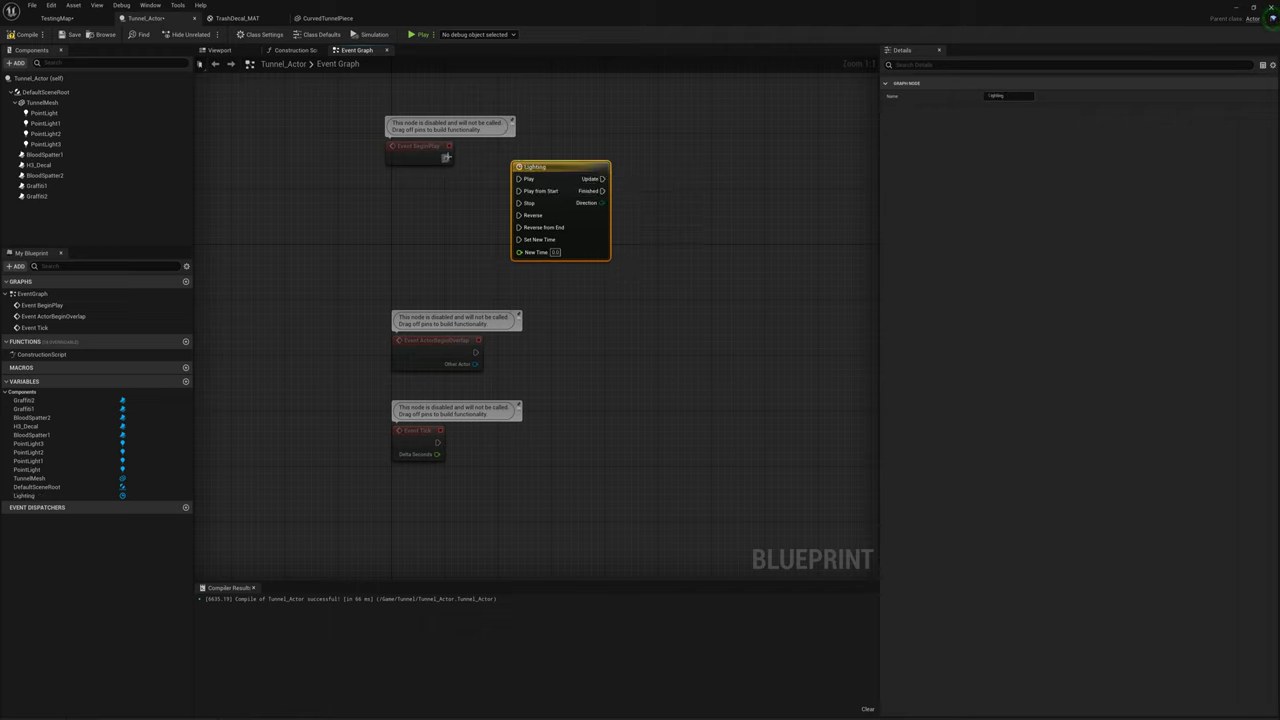
{"action": "left_click_drag", "start_coordinate": [515, 188], "coordinate": [542, 146]}
{"action": "right_click_drag", "start_coordinate": [716, 115], "coordinate": [683, 174]}
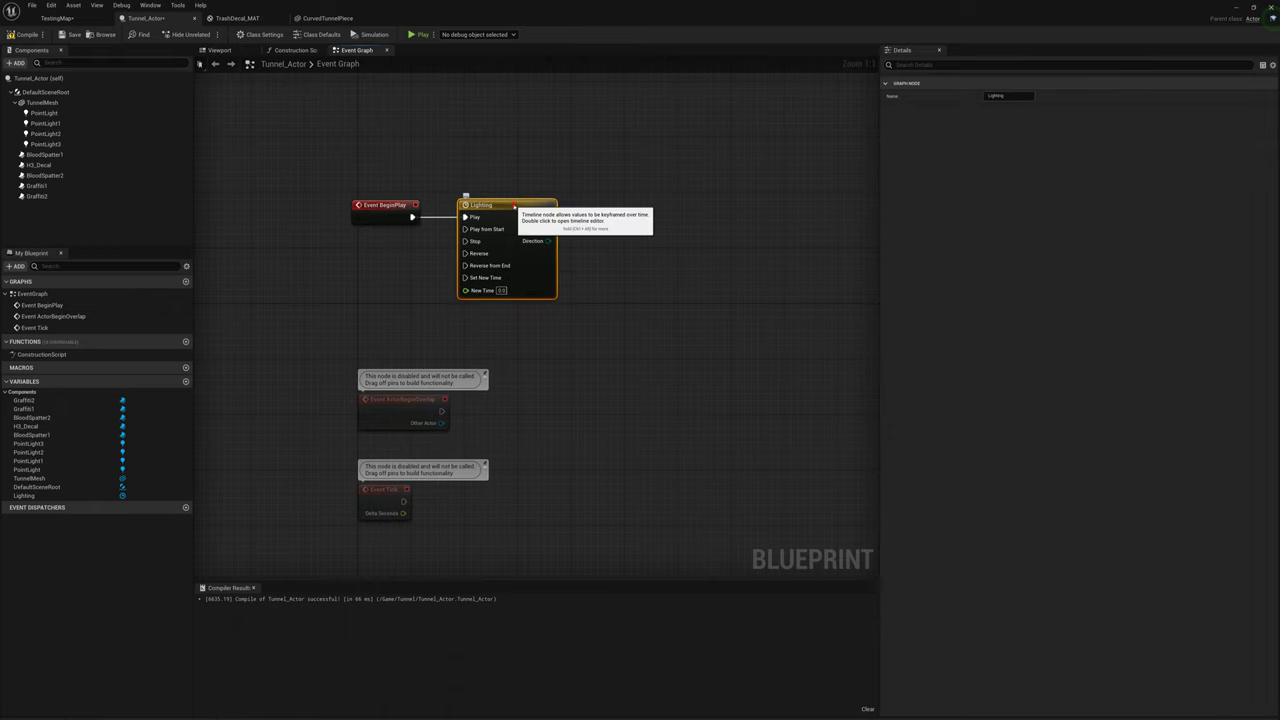
Step: Open the Lighting timeline for editing and add a float track named LightIntensity
{"action": "double_click", "coordinate": [510, 205]}
{"action": "left_click", "coordinate": [205, 75]}
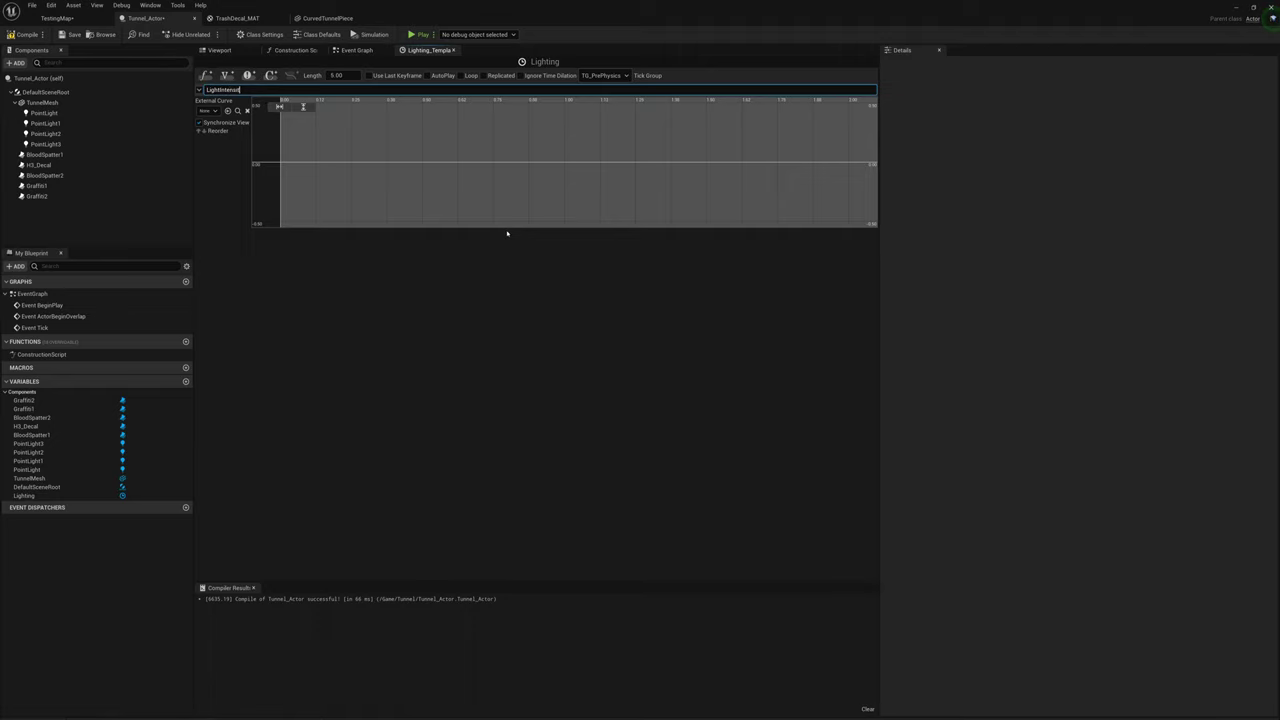
{"action": "type", "text": "LightIntensity"}
{"action": "key", "text": "Return"}
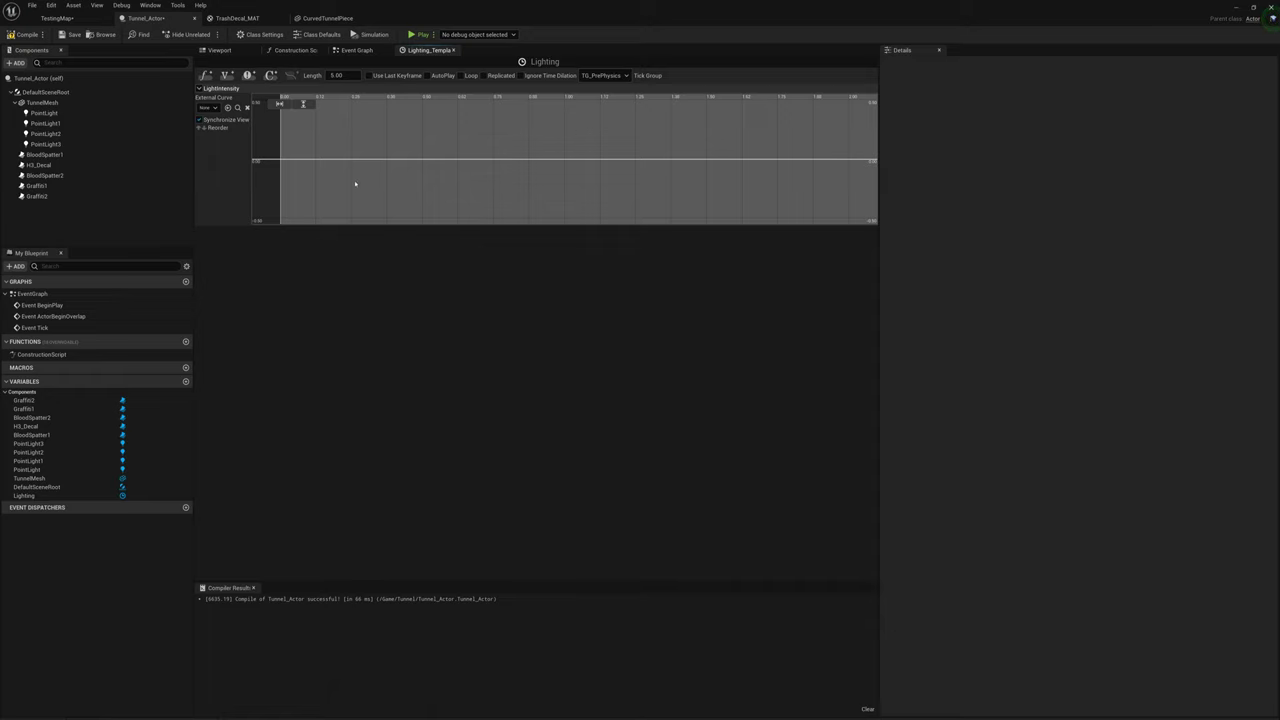
Step: Set the Lighting timeline's length to 8.00 seconds
{"action": "left_click_drag", "start_coordinate": [344, 147], "coordinate": [341, 217]}
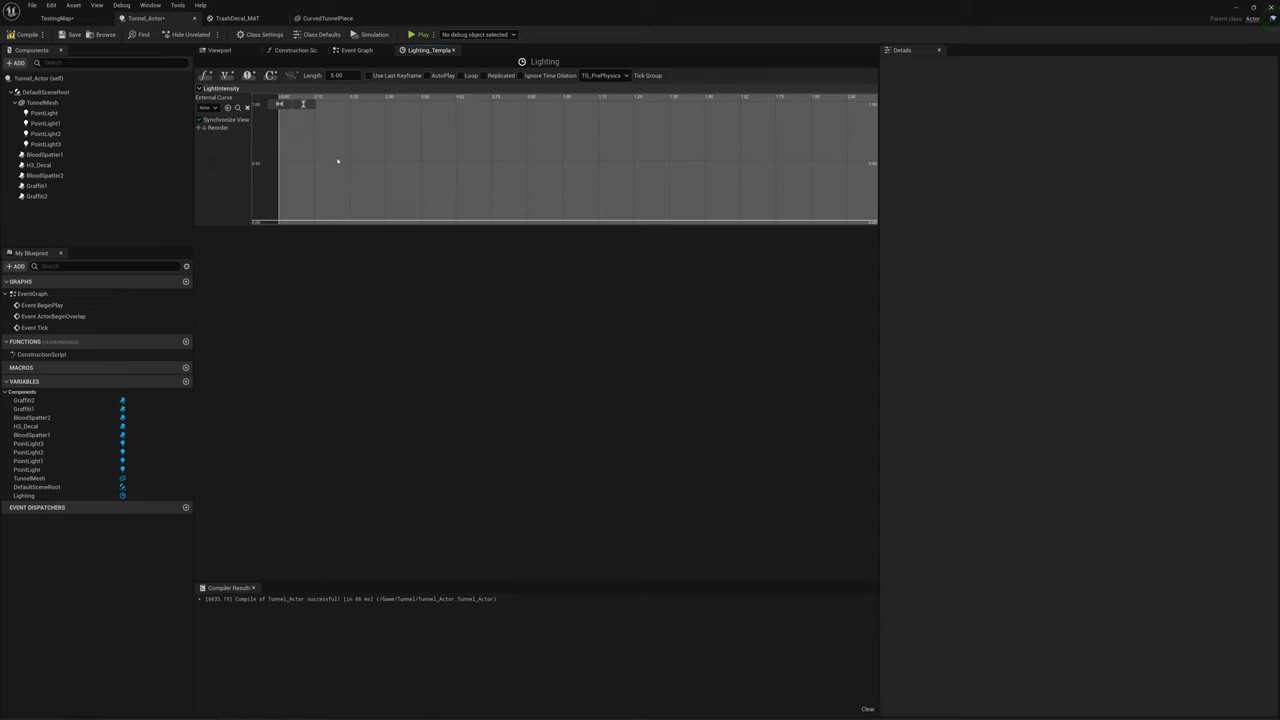
{"action": "scroll", "coordinate": [460, 130], "scroll_direction": "down", "scroll_amount": 2}
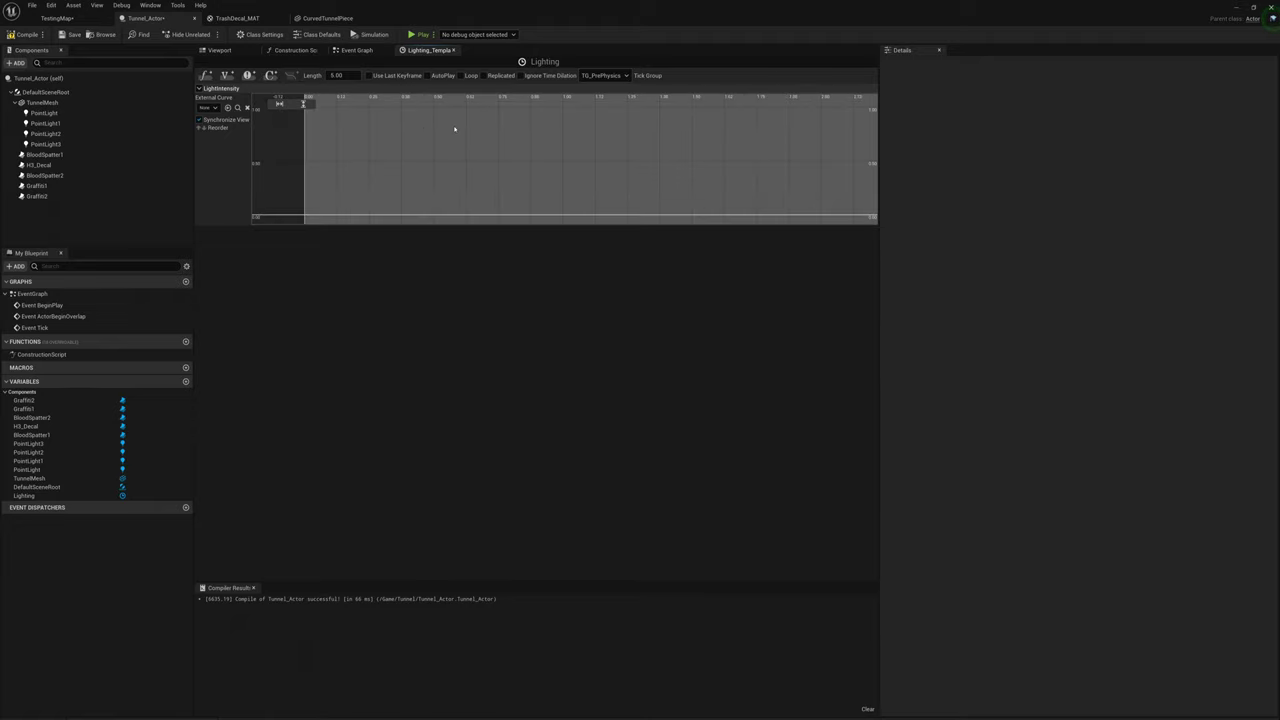
{"action": "scroll", "coordinate": [476, 130], "scroll_direction": "up", "scroll_amount": 2}
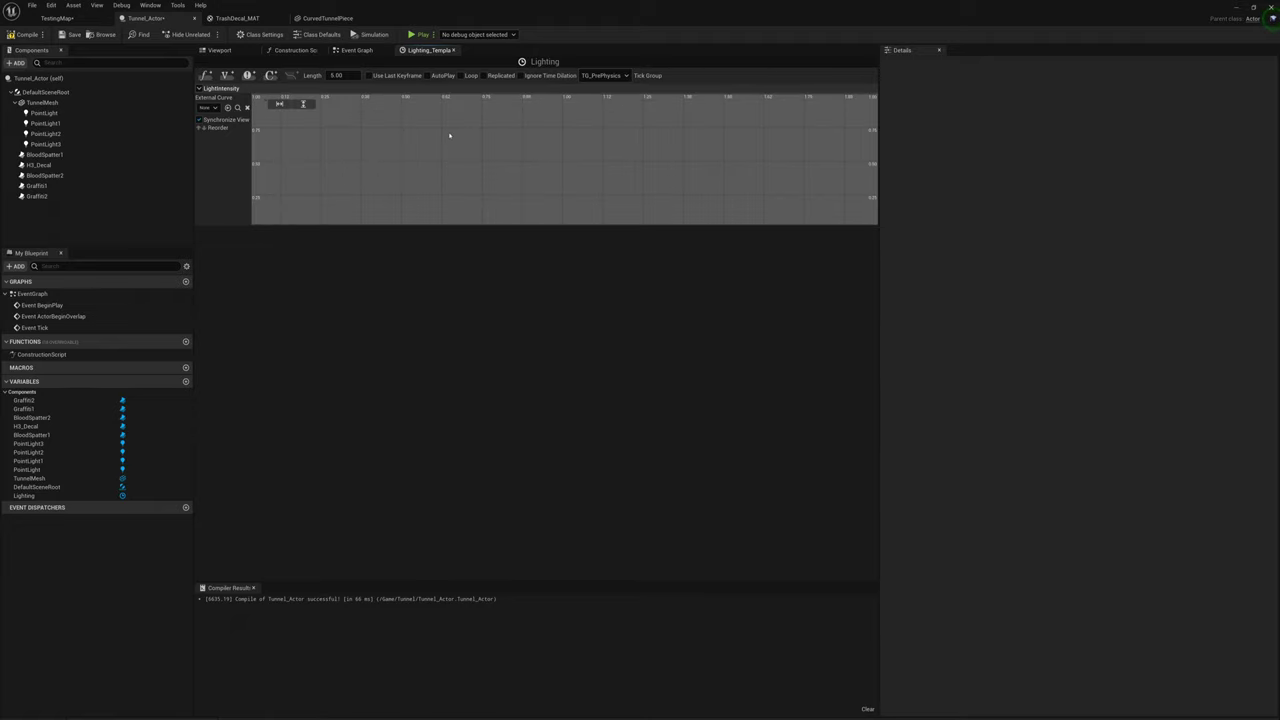
{"action": "scroll", "coordinate": [449, 137], "scroll_direction": "down", "scroll_amount": 5}
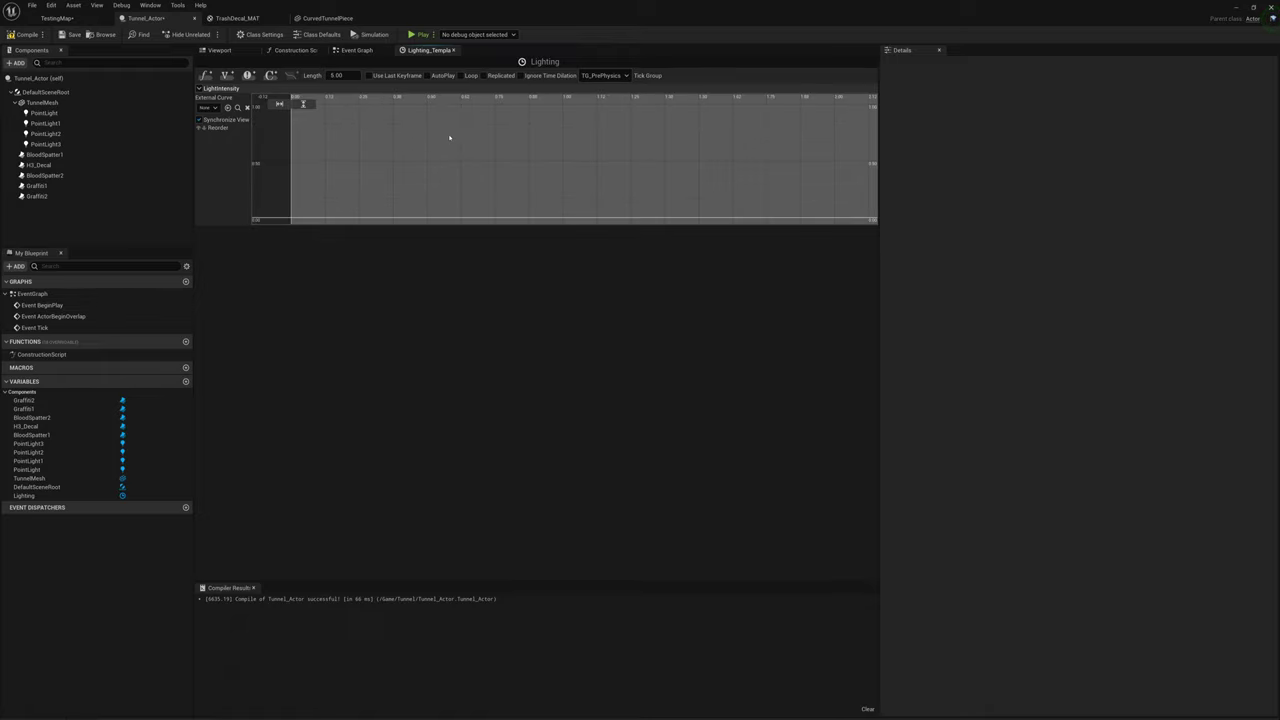
{"action": "scroll", "coordinate": [491, 127], "scroll_direction": "down", "scroll_amount": 2}
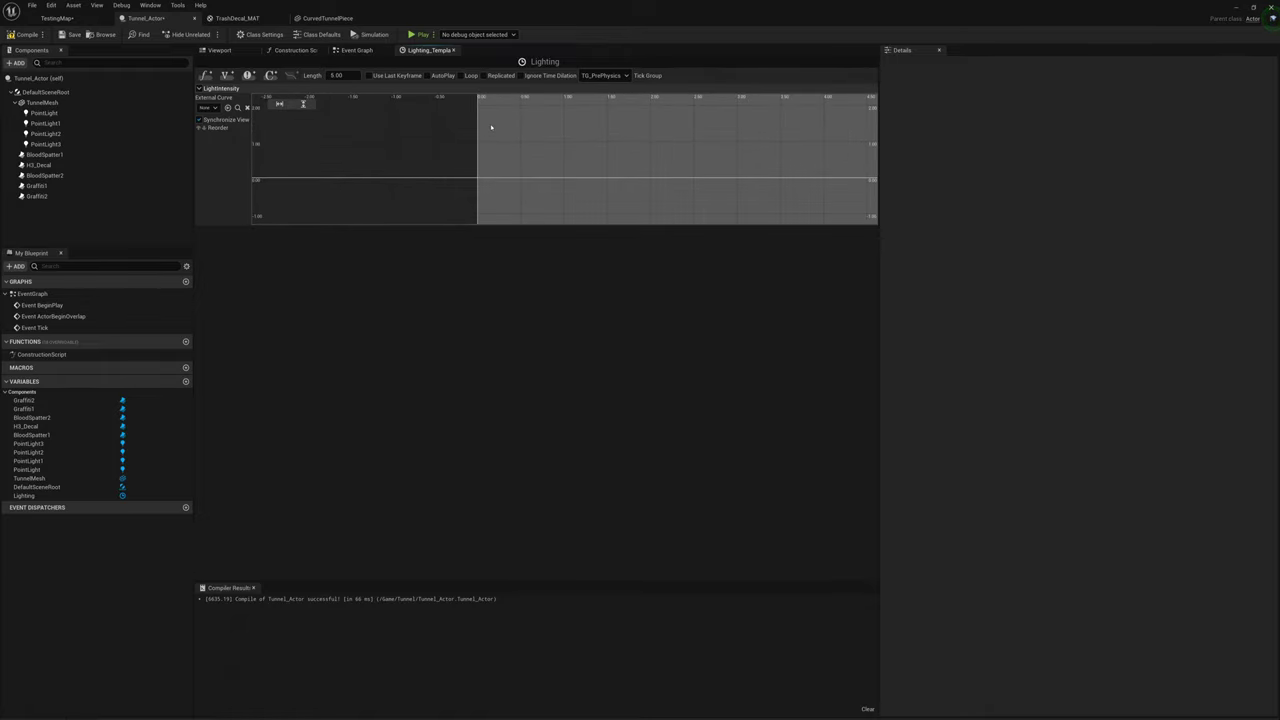
{"action": "mouse_move", "coordinate": [492, 141]}
{"action": "right_mouse_down"}
{"action": "mouse_move", "coordinate": [322, 145]}
{"action": "mouse_move", "coordinate": [336, 143]}
{"action": "right_mouse_up"}
{"action": "scroll", "coordinate": [354, 154], "scroll_direction": "up", "scroll_amount": 1}
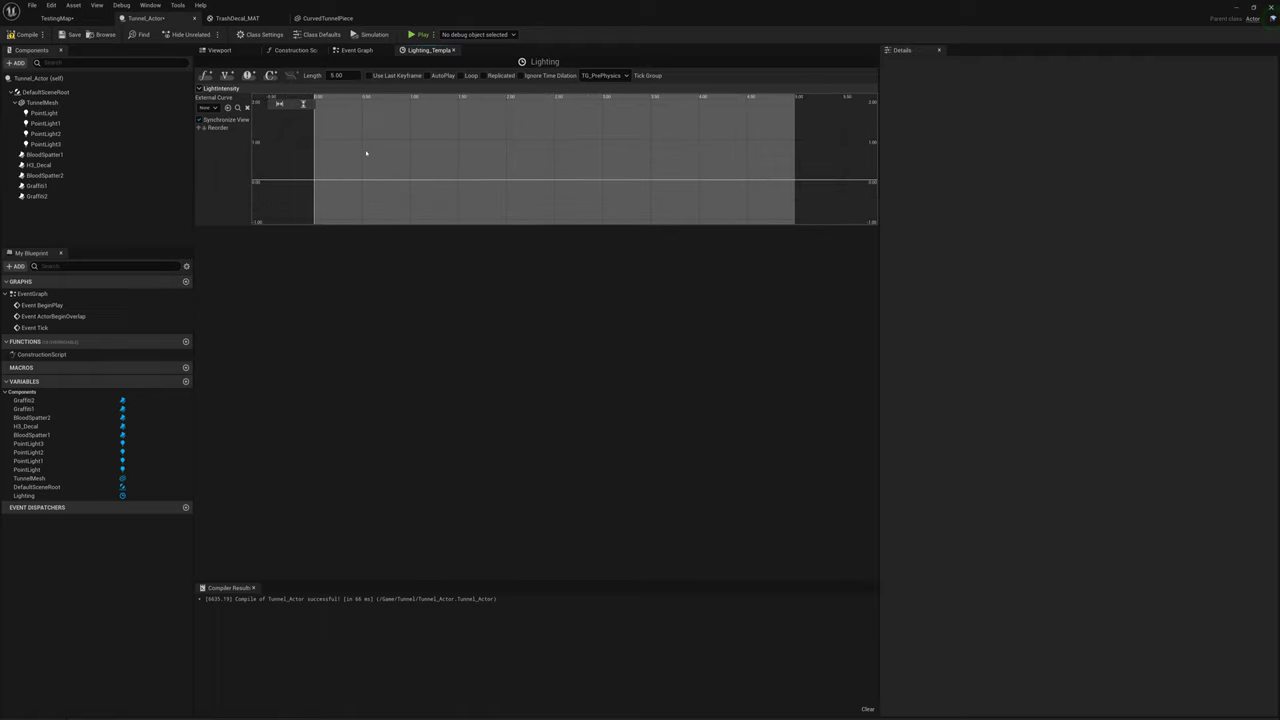
{"action": "scroll", "coordinate": [345, 103], "scroll_direction": "up", "scroll_amount": 2}
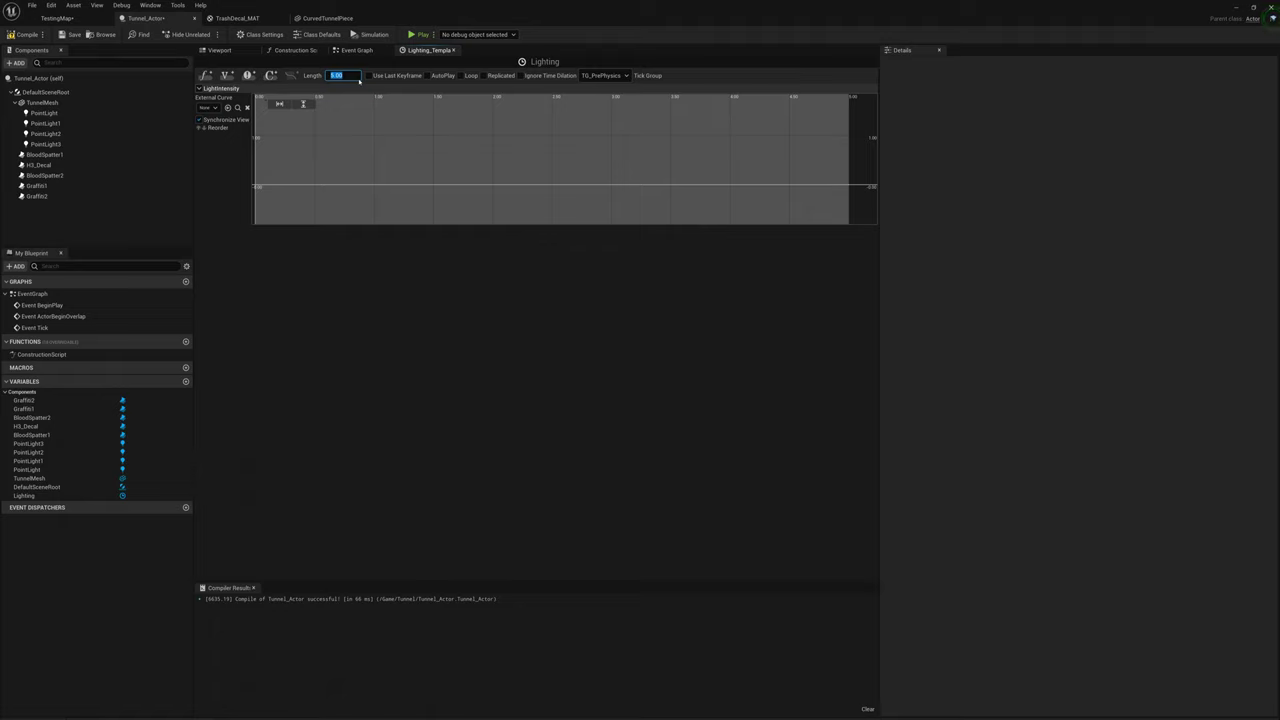
{"action": "key", "text": "Return"}
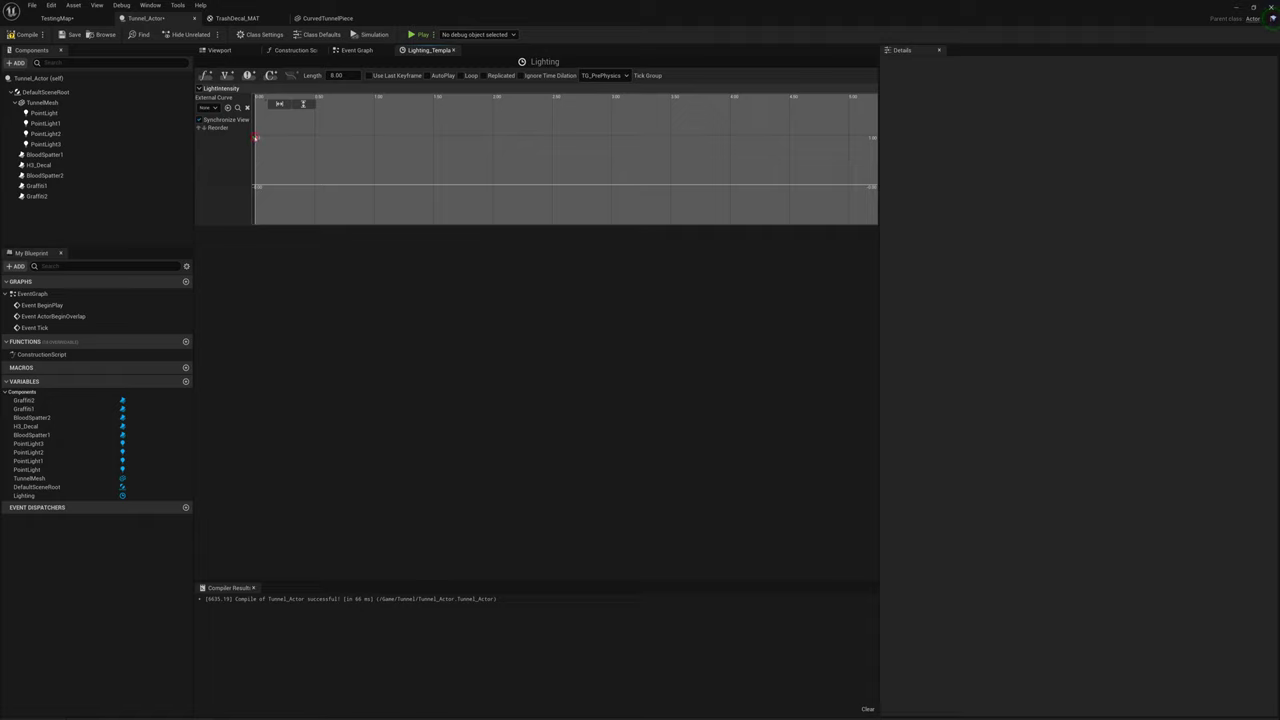
Step: Key the LightIntensity curve at about 1 from time 0, with sharp flicker dips at about 0.75, 1.66 and 1.75 seconds
{"action": "left_click", "coordinate": [256, 138], "text": "shift"}
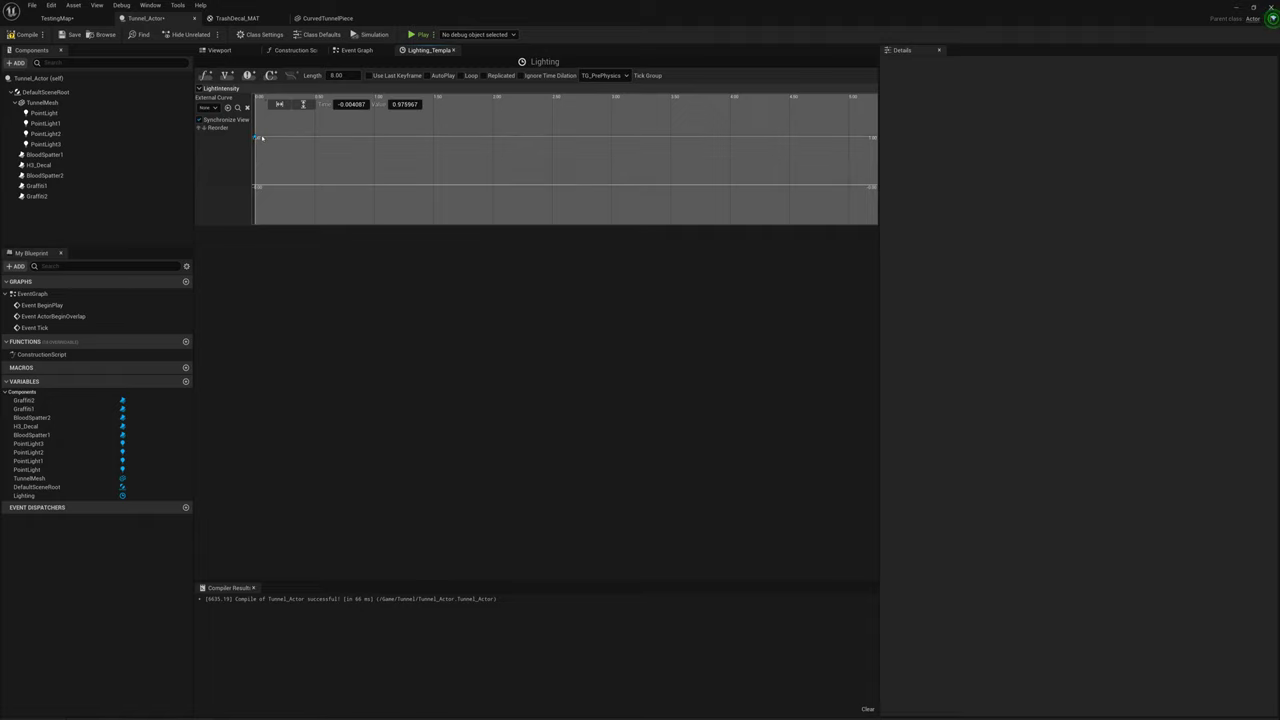
{"action": "left_click", "coordinate": [340, 137], "text": "shift"}
{"action": "left_click", "coordinate": [345, 182], "text": "shift"}
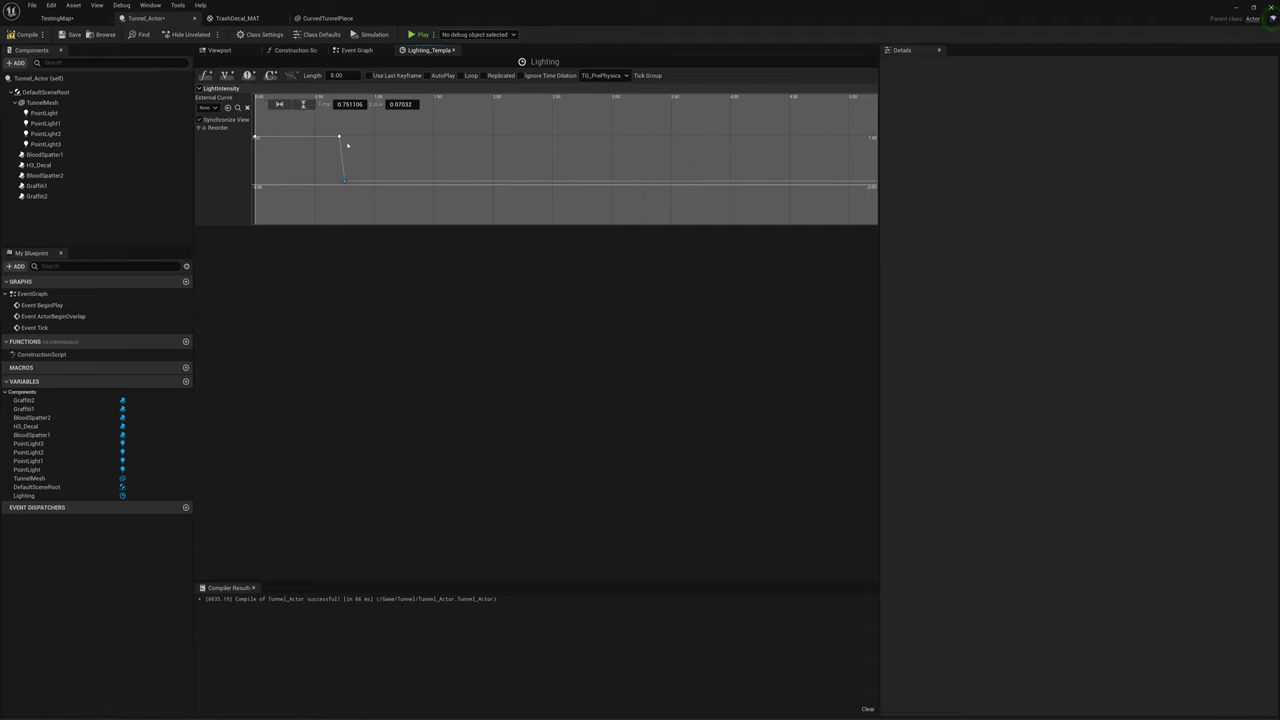
{"action": "left_click", "coordinate": [346, 137], "text": "shift"}
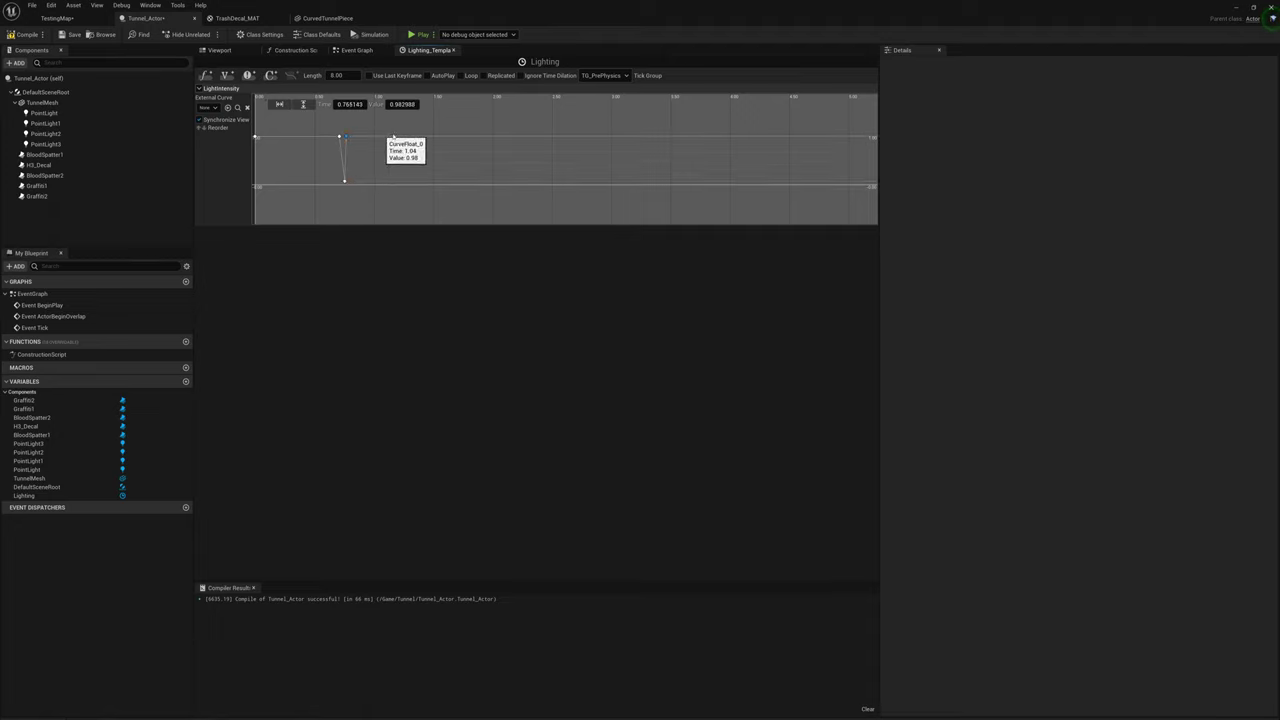
{"action": "left_click", "coordinate": [448, 137], "text": "shift"}
{"action": "left_click", "coordinate": [454, 162], "text": "shift"}
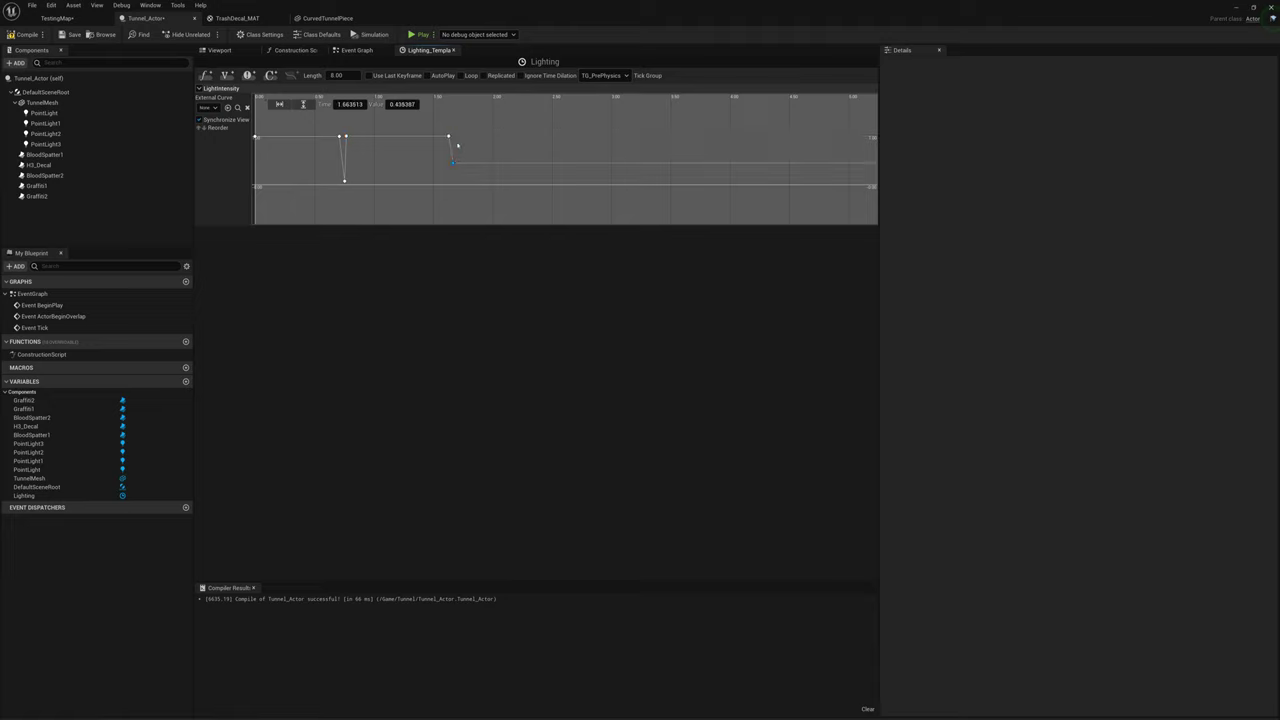
{"action": "left_click", "coordinate": [457, 138], "text": "shift"}
{"action": "left_click", "coordinate": [464, 180], "text": "shift"}
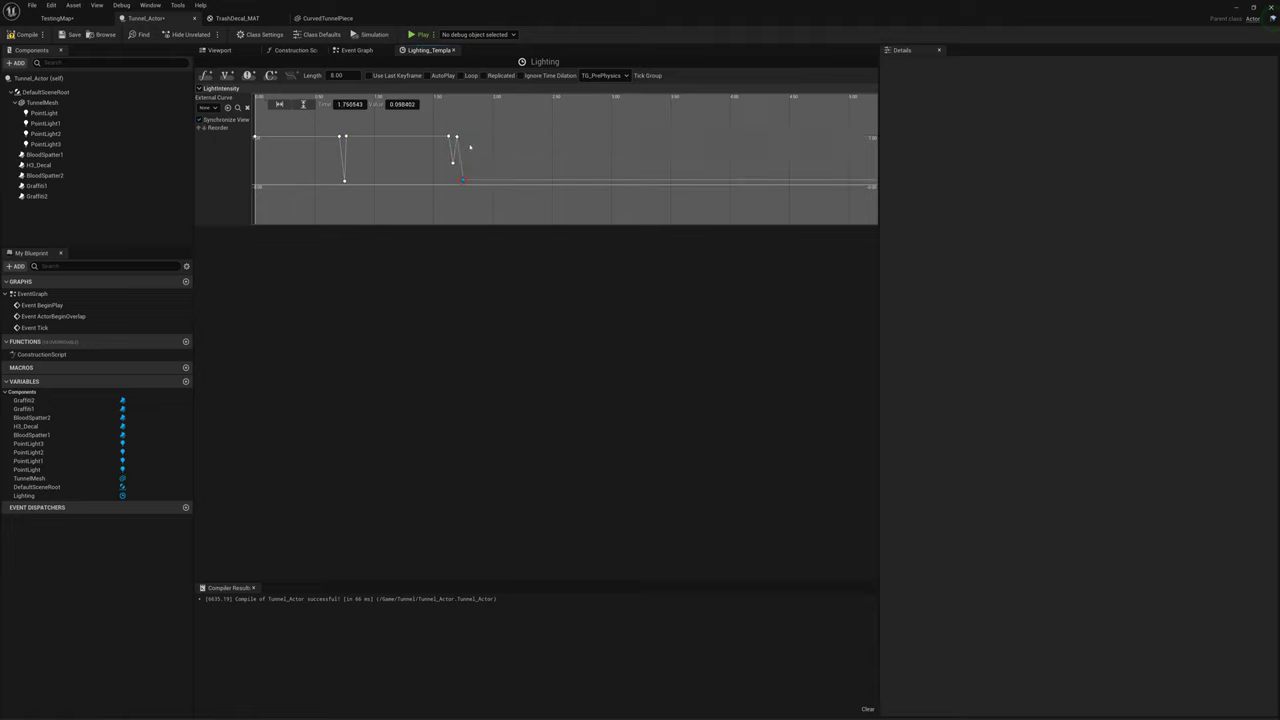
{"action": "left_click", "coordinate": [467, 136], "text": "shift"}
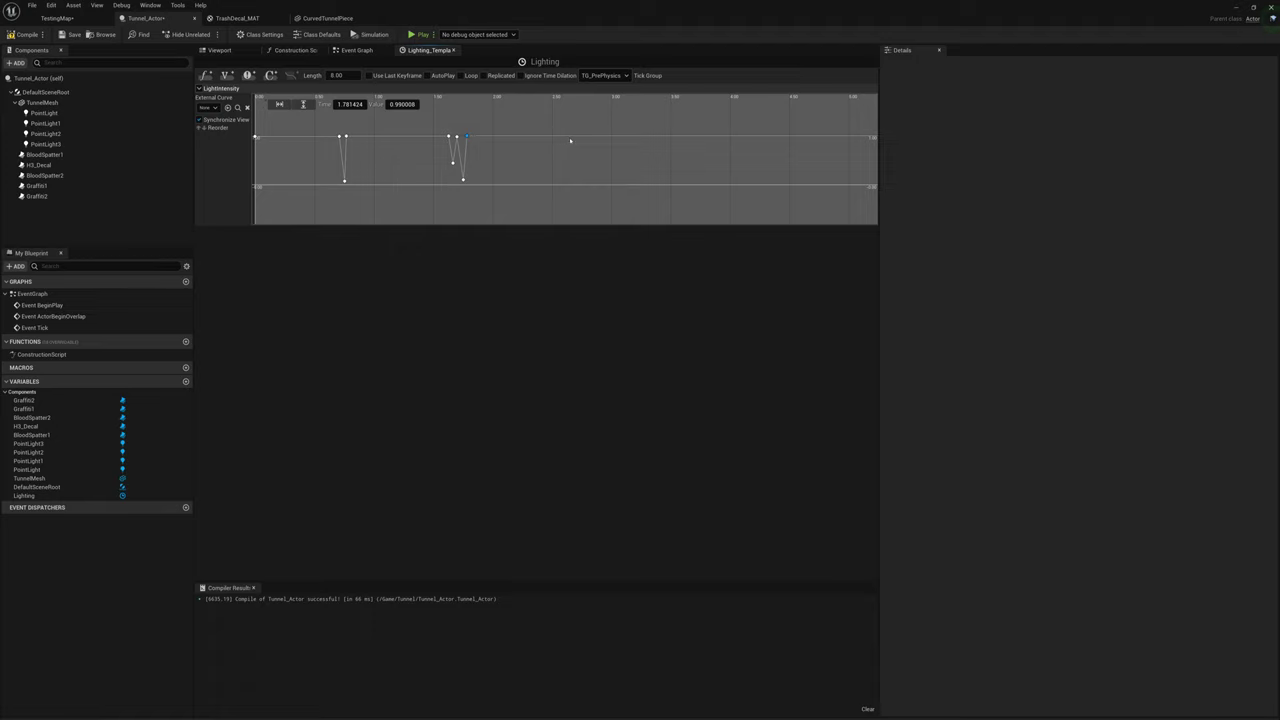
Step: Add more flicker dips from about 1 to the LightIntensity curve at roughly 3.5 and 4.3 seconds
{"action": "left_click", "coordinate": [670, 137], "text": "shift"}
{"action": "left_click", "coordinate": [674, 182], "text": "shift"}
{"action": "left_click", "coordinate": [766, 136], "text": "shift"}
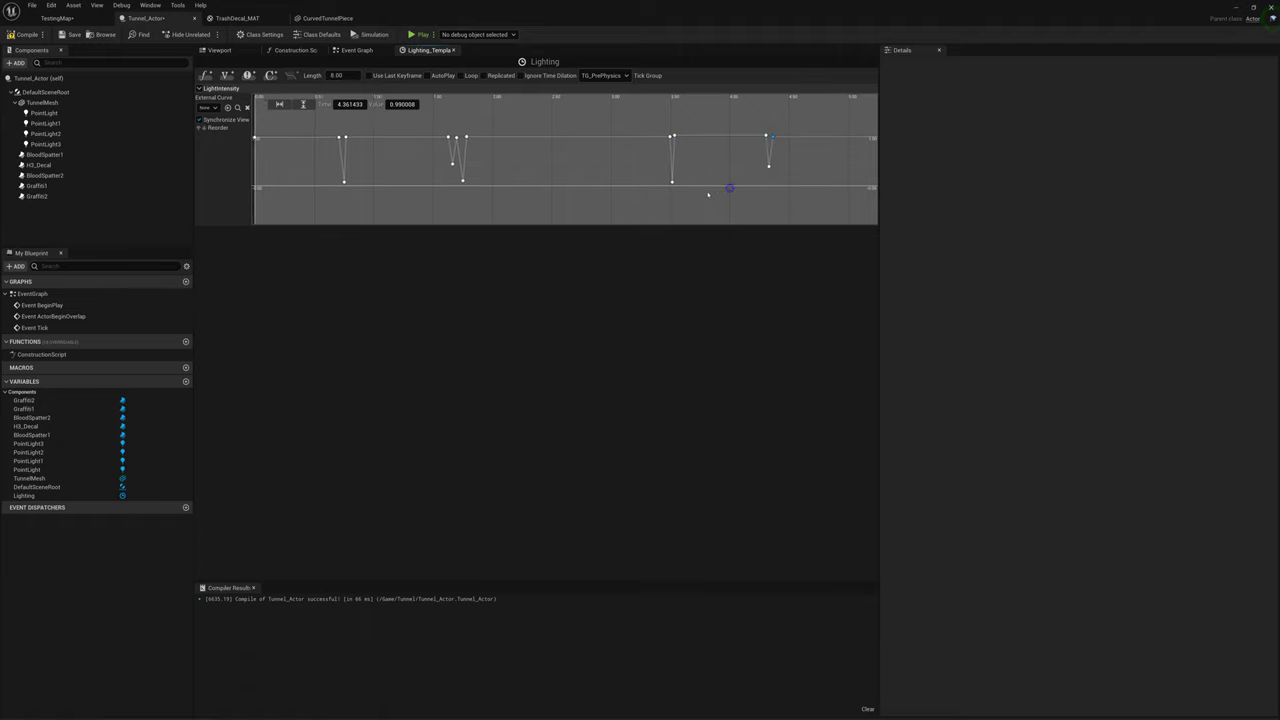
Step: Extend the LightIntensity curve with flicker dips at about 5.5 and 6.2 seconds and a double dip near 7.4 seconds
{"action": "right_click_drag", "start_coordinate": [706, 194], "coordinate": [243, 209]}
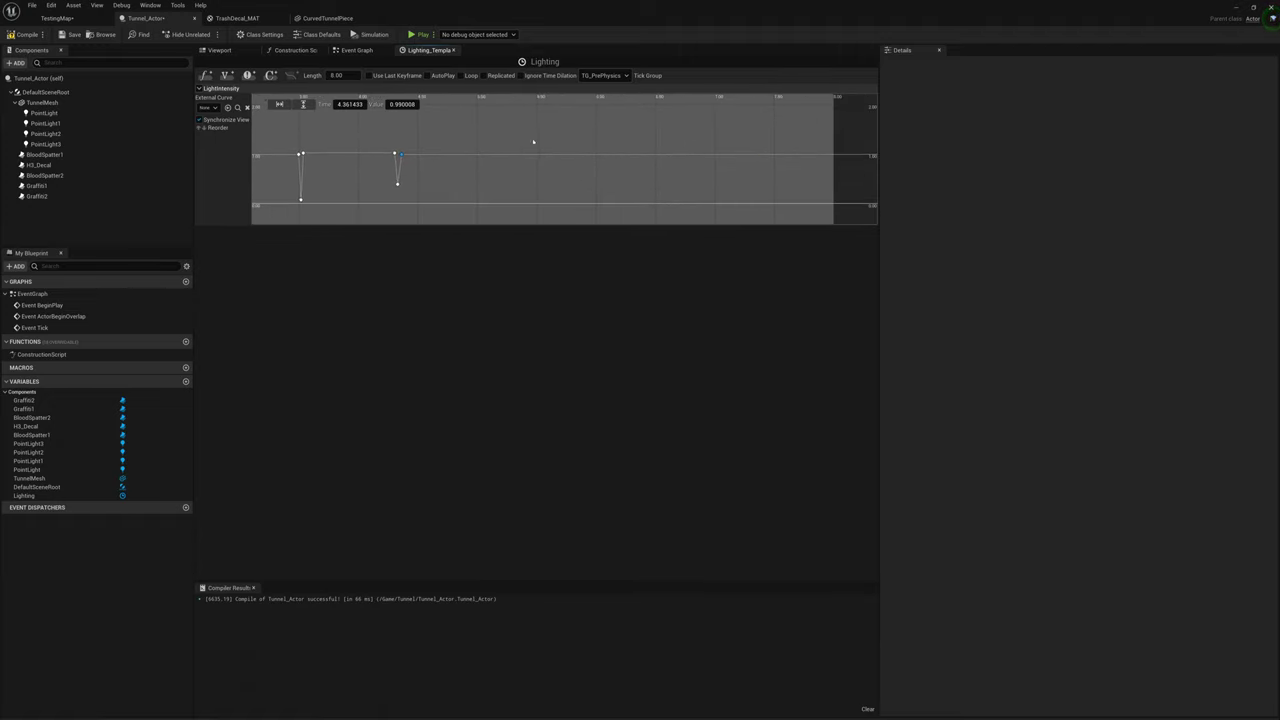
{"action": "left_click", "coordinate": [525, 156], "text": "shift"}
{"action": "left_click", "coordinate": [532, 204], "text": "shift"}
{"action": "left_click", "coordinate": [537, 155], "text": "shift"}
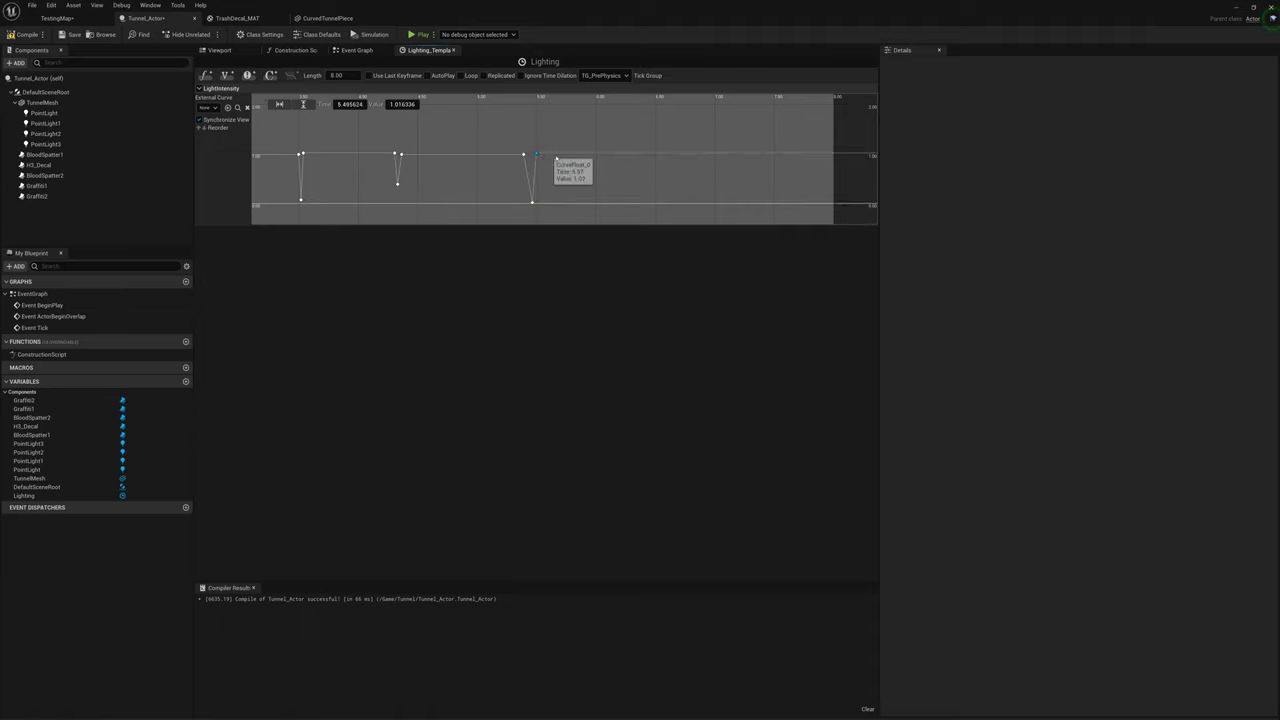
{"action": "left_click", "coordinate": [624, 188], "text": "shift"}
{"action": "left_click", "coordinate": [629, 154], "text": "shift"}
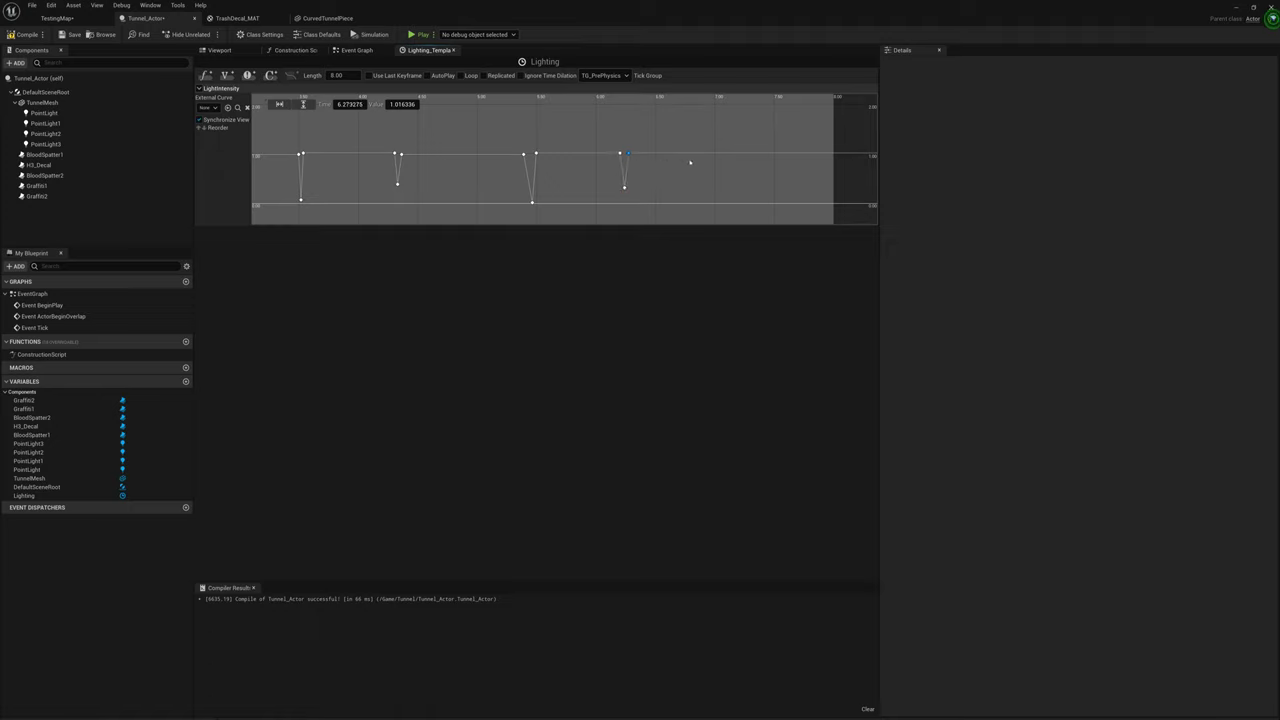
{"action": "left_click", "coordinate": [758, 154], "text": "shift"}
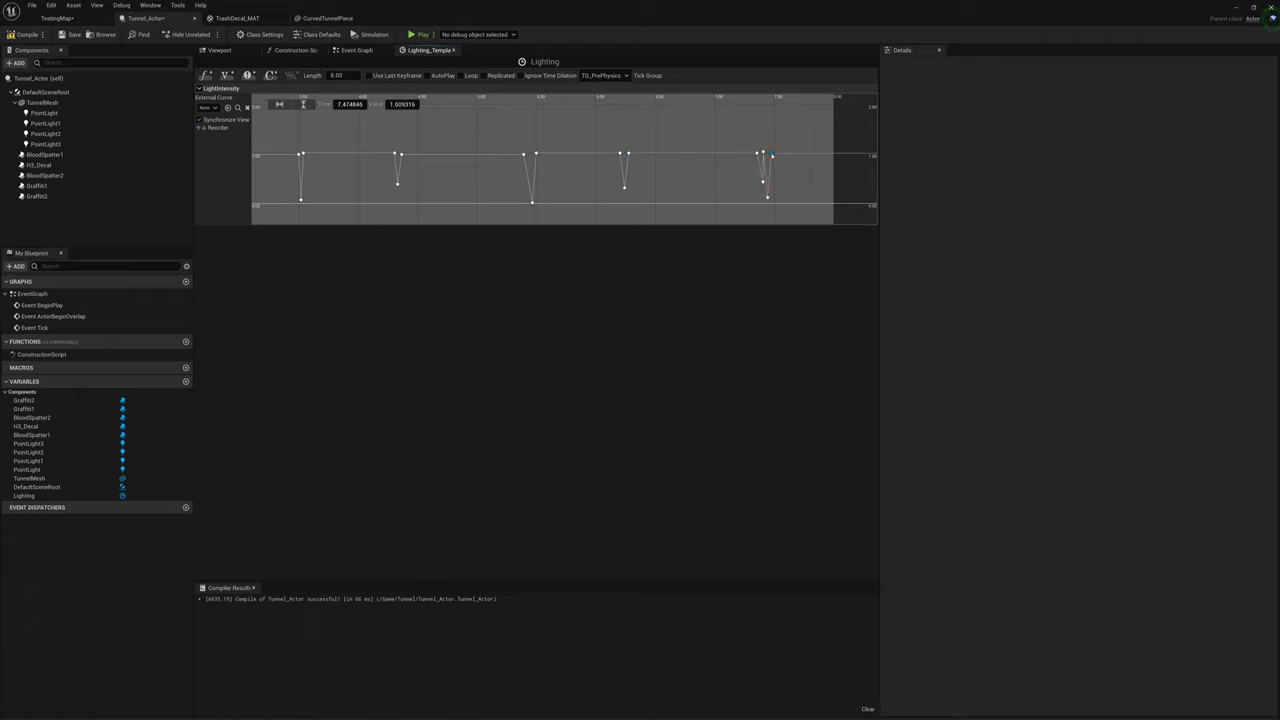
{"action": "right_click_drag", "start_coordinate": [472, 138], "coordinate": [937, 131]}
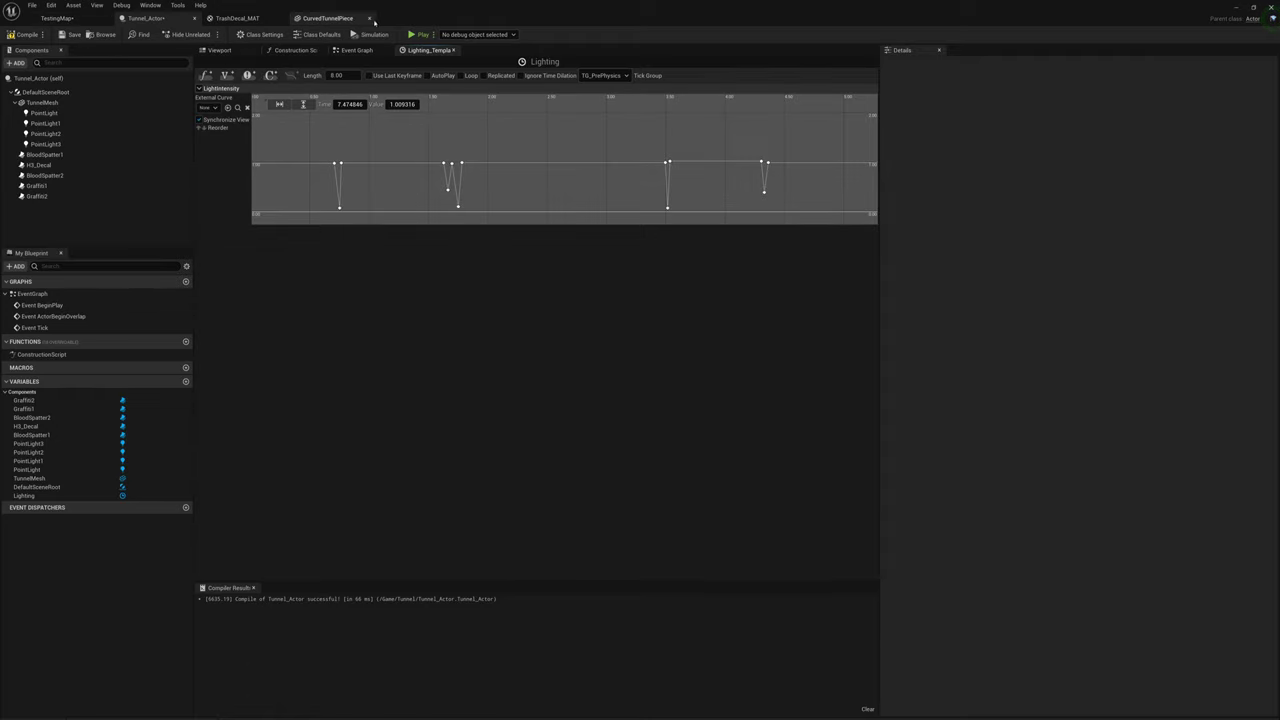
Step: Add references to all four point light components to the Event Graph and place them above the Lighting timeline
{"action": "left_click", "coordinate": [358, 50]}
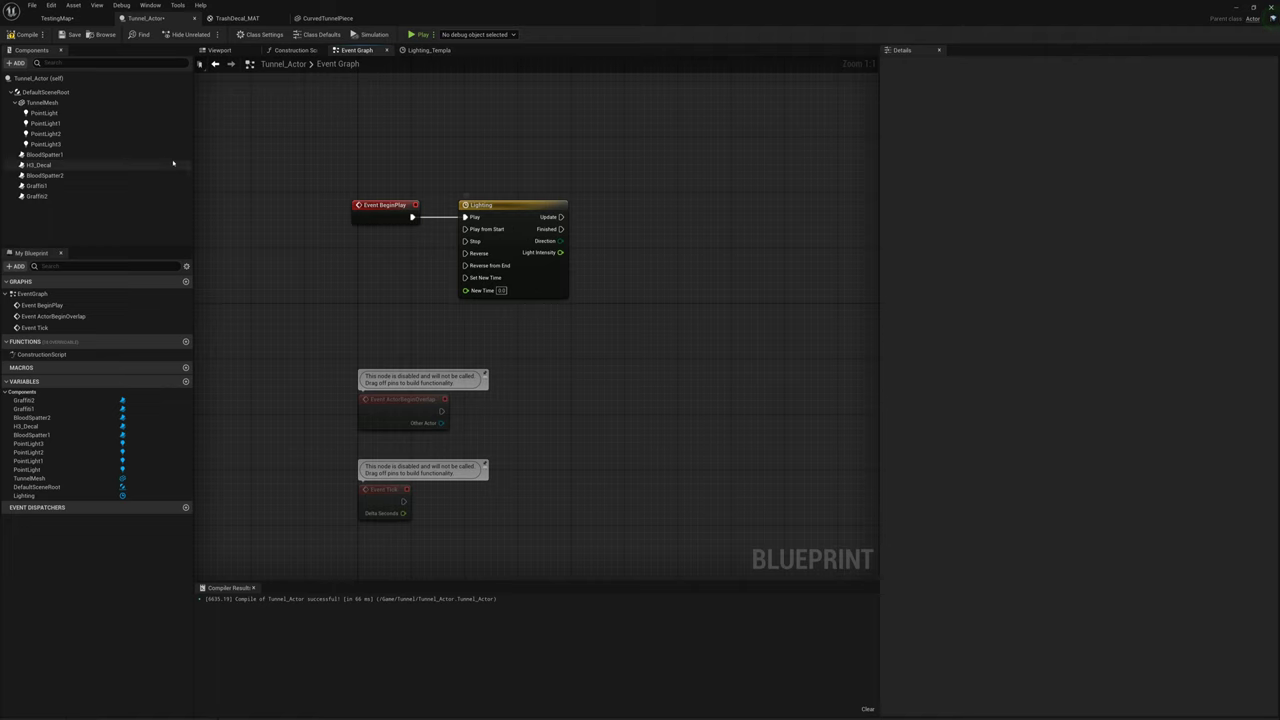
{"action": "left_click", "coordinate": [74, 113]}
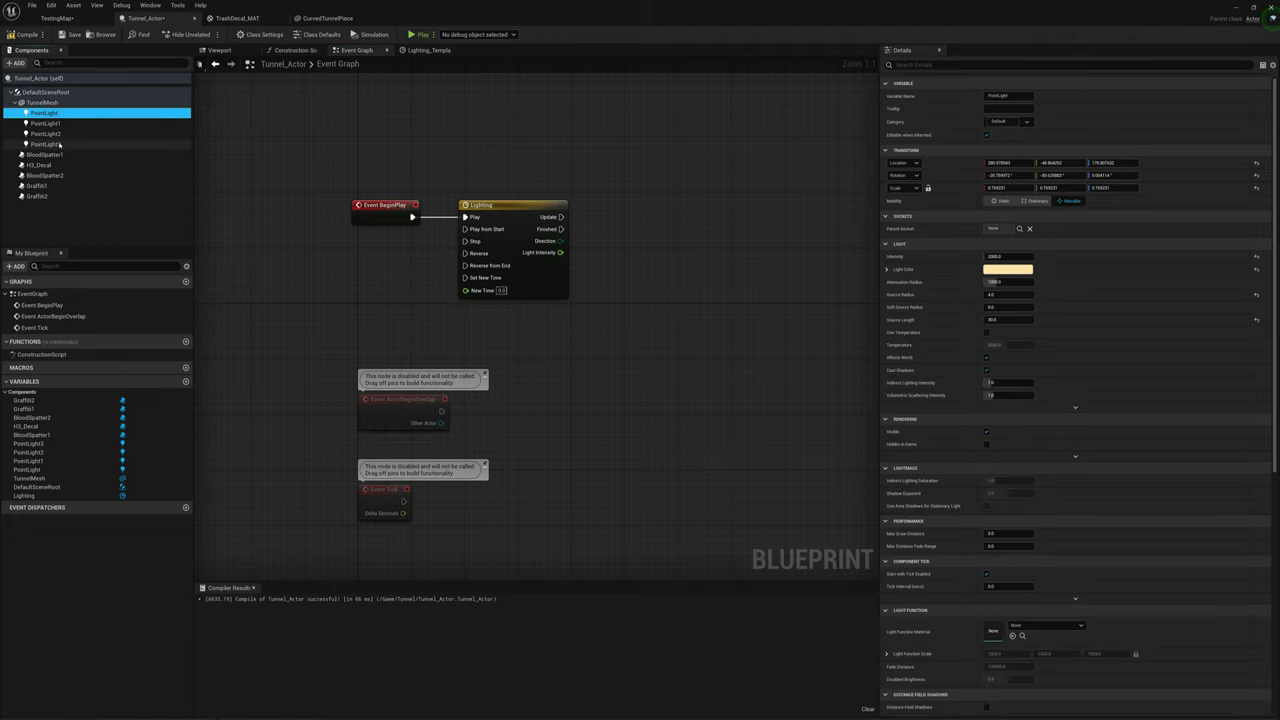
{"action": "left_click", "coordinate": [55, 144], "text": "shift"}
{"action": "left_click_drag", "start_coordinate": [45, 115], "coordinate": [418, 138]}
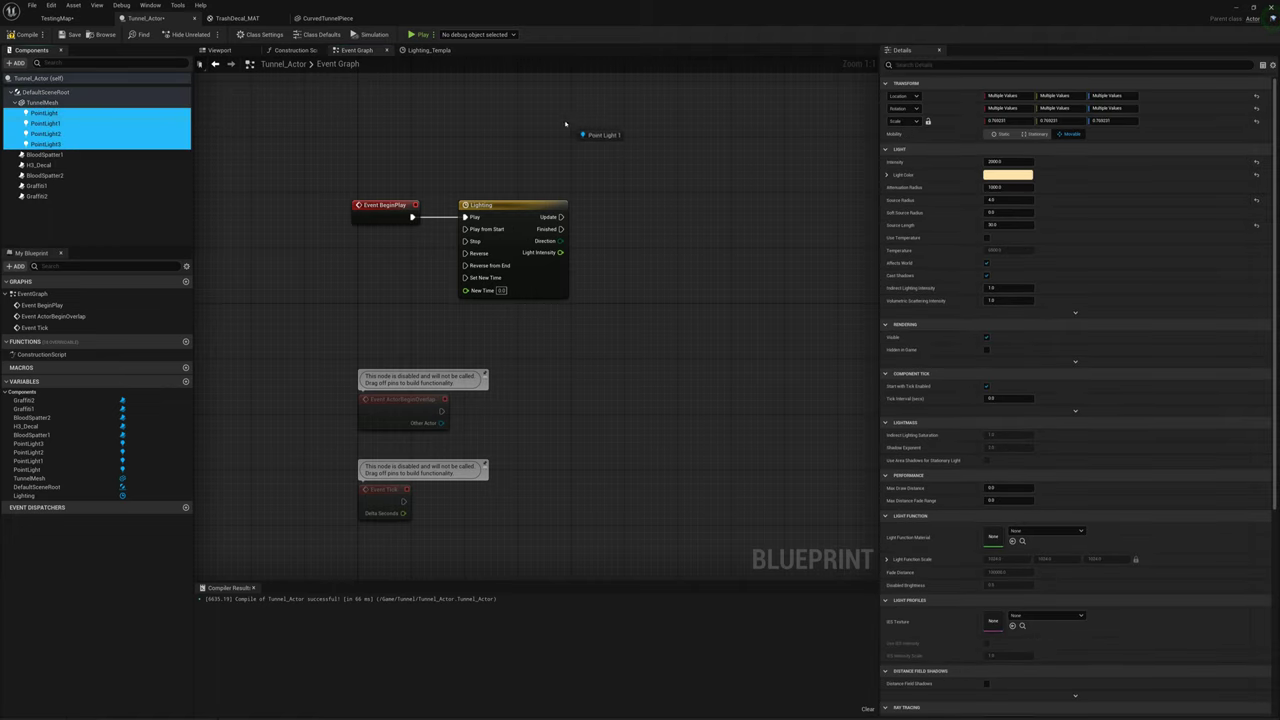
{"action": "left_click_drag", "start_coordinate": [565, 124], "coordinate": [588, 129]}
{"action": "left_click_drag", "start_coordinate": [580, 128], "coordinate": [540, 109]}
Step: Add a Set Intensity node targeting Point Light 1, wiring the timeline's Update to its execution input and Light Intensity to New Intensity
{"action": "right_click_drag", "start_coordinate": [596, 116], "coordinate": [520, 129]}
{"action": "left_click_drag", "start_coordinate": [491, 122], "coordinate": [575, 180]}
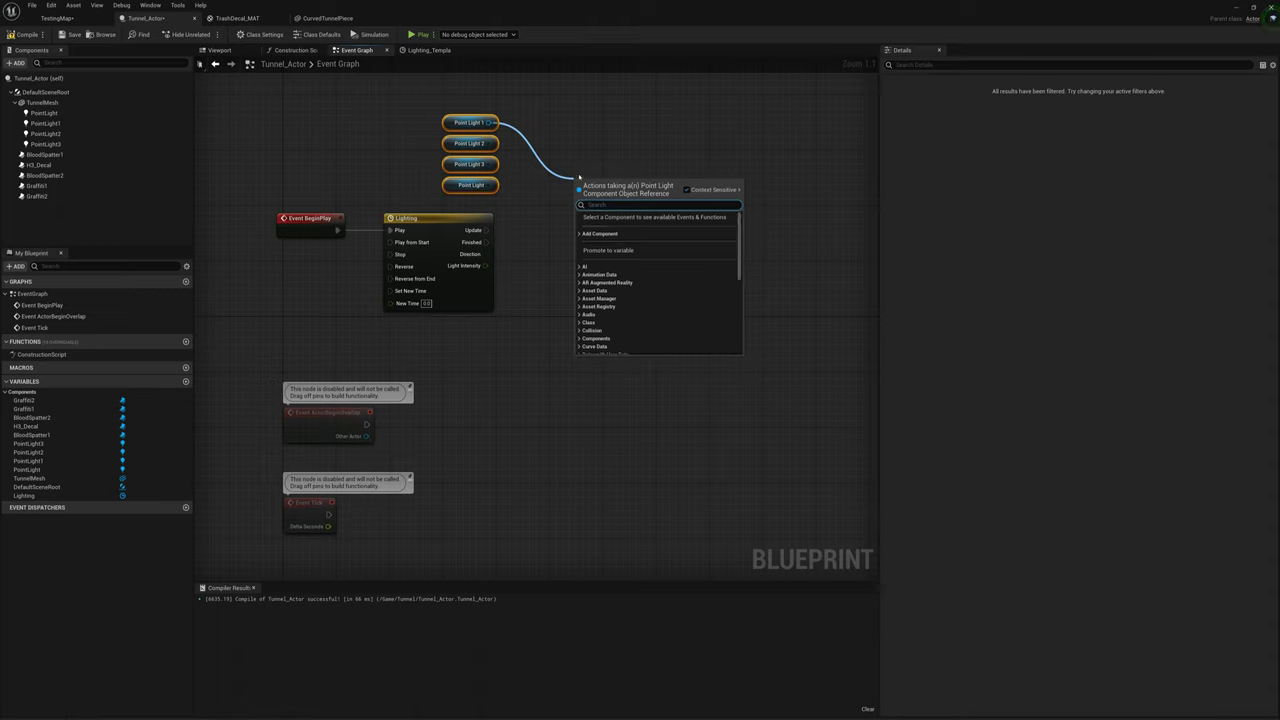
{"action": "type", "text": "set inte"}
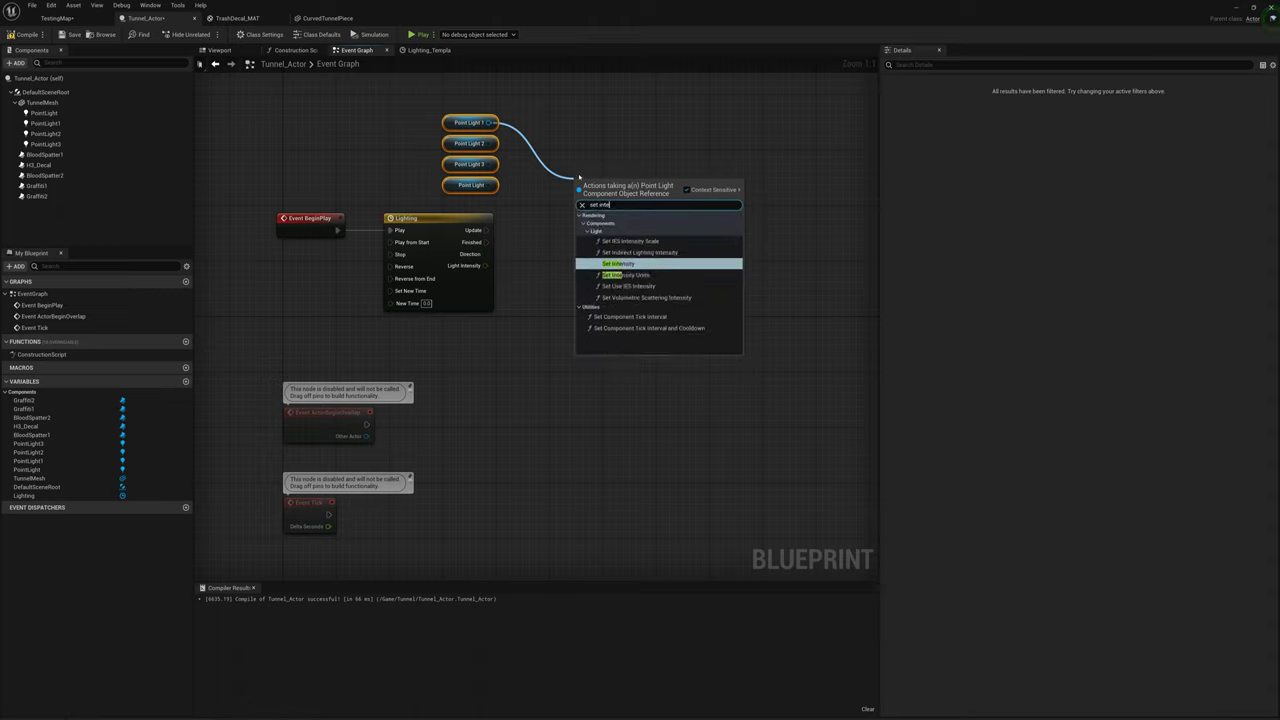
{"action": "left_click", "coordinate": [612, 264]}
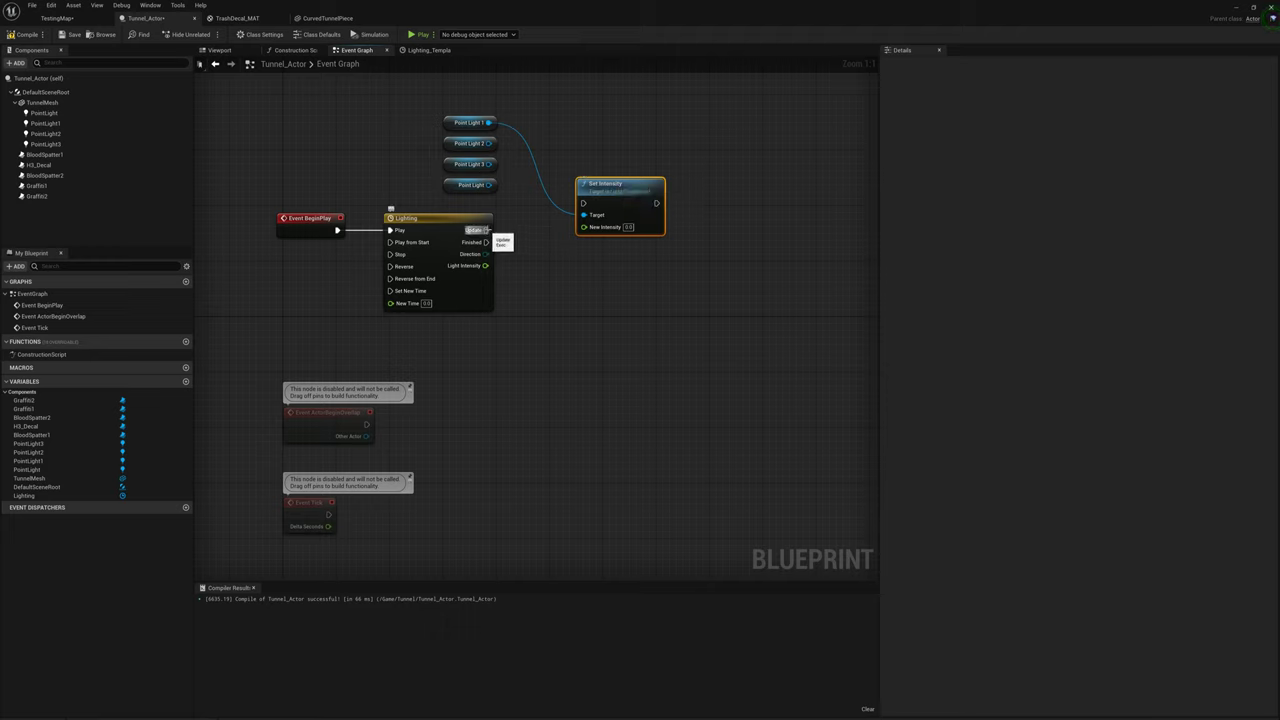
{"action": "left_click_drag", "start_coordinate": [485, 230], "coordinate": [586, 208]}
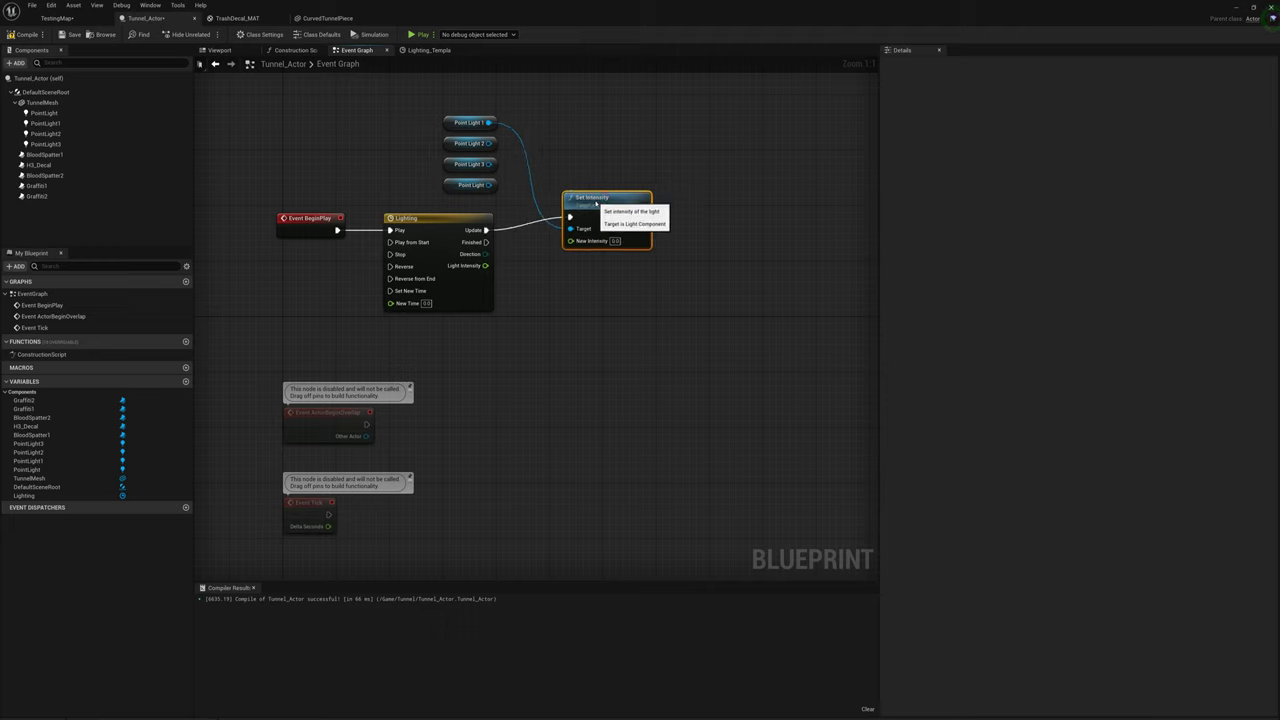
{"action": "left_click_drag", "start_coordinate": [485, 266], "coordinate": [501, 268]}
{"action": "left_click_drag", "start_coordinate": [580, 244], "coordinate": [585, 241]}
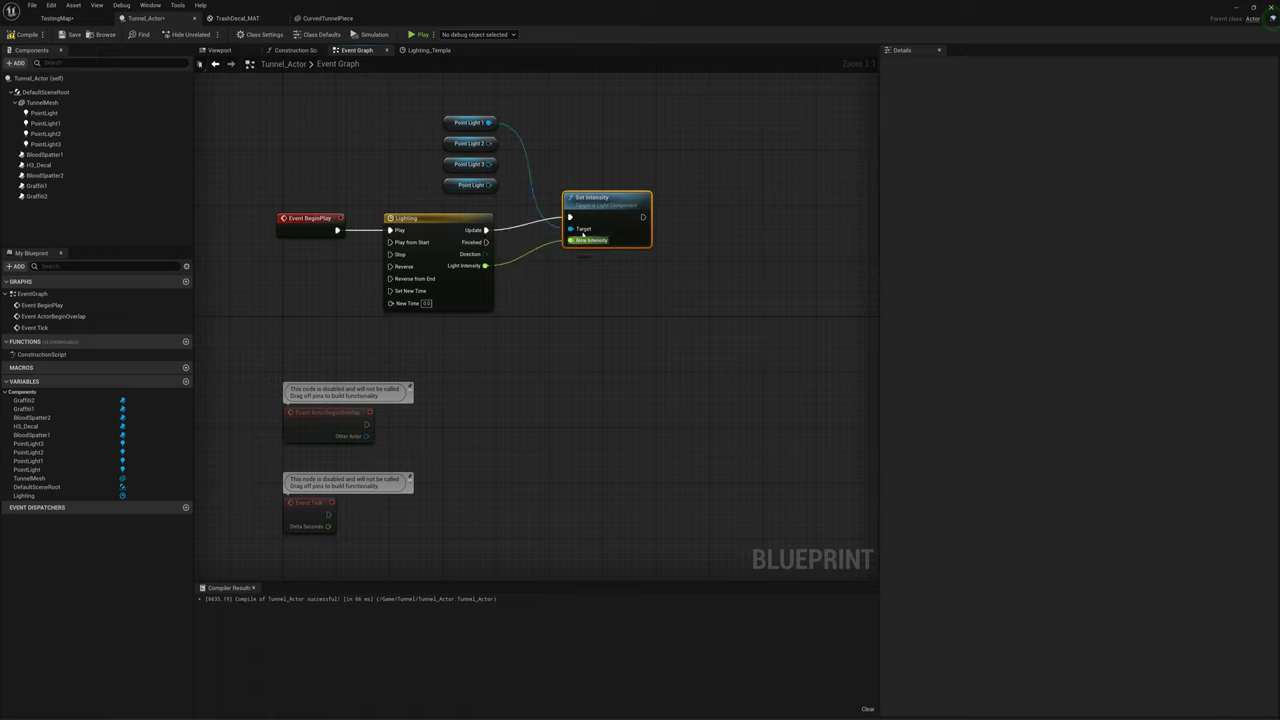
Step: Turn on Loop for the Lighting timeline and return to the Event Graph
{"action": "left_click", "coordinate": [440, 220]}
{"action": "double_click", "coordinate": [440, 221]}
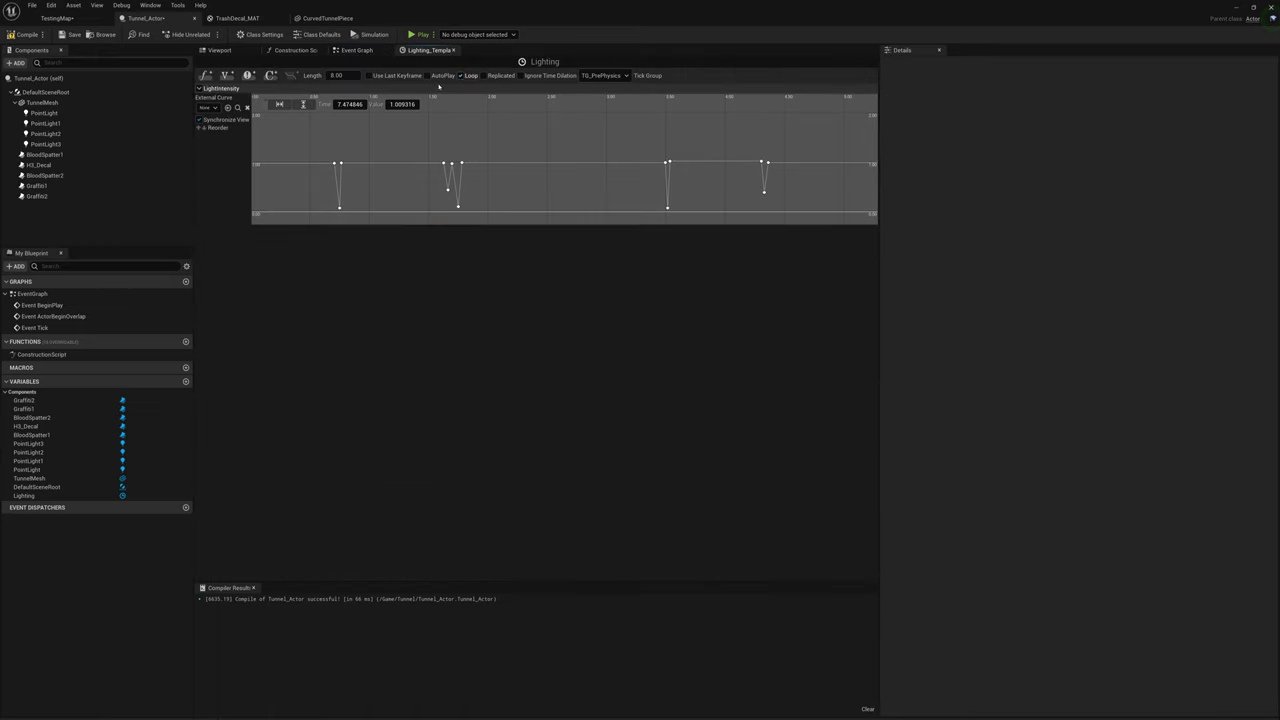
{"action": "left_click", "coordinate": [358, 50]}
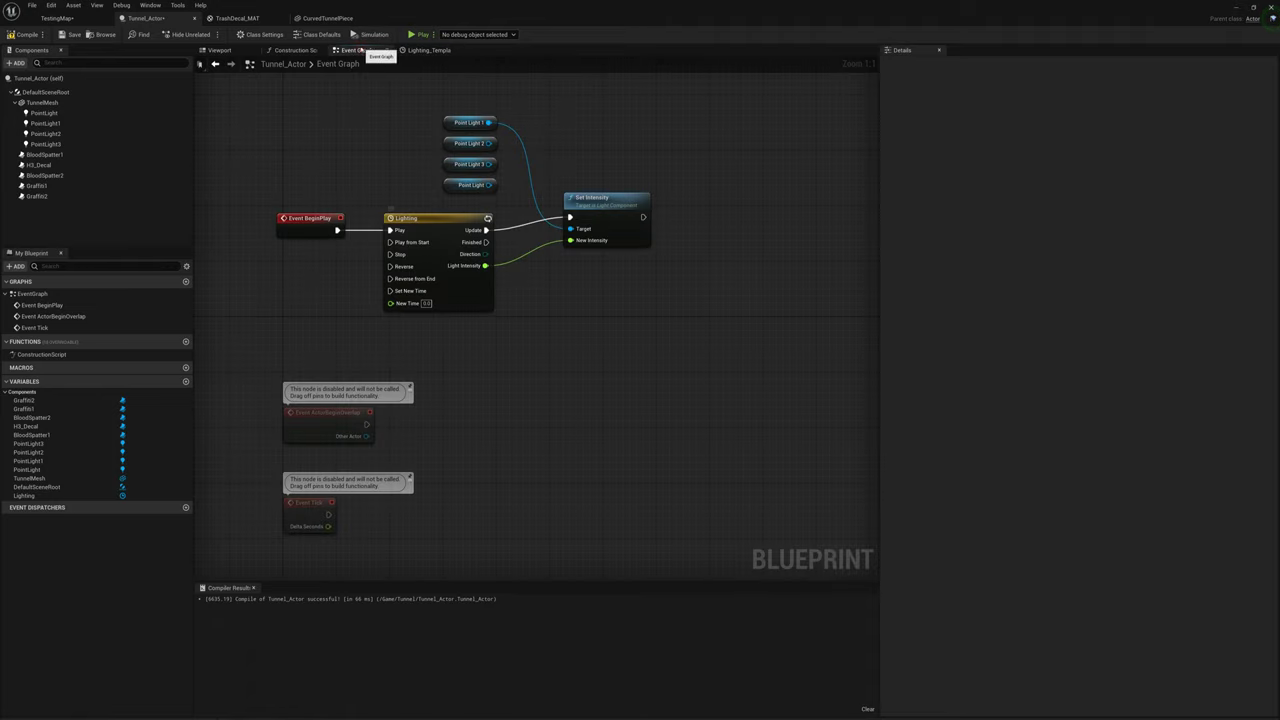
Step: Duplicate the Set Intensity node three times and line up the copies in a row after the original
{"action": "left_click_drag", "start_coordinate": [606, 203], "coordinate": [578, 217]}
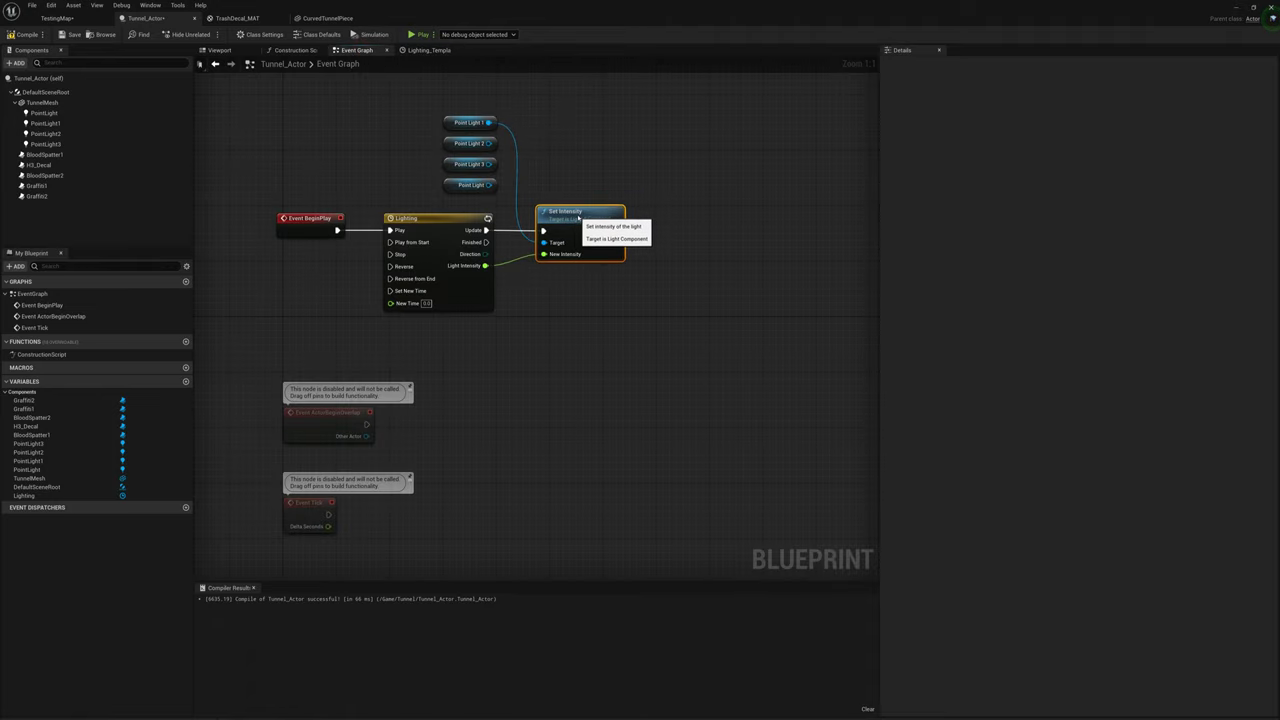
{"action": "key", "text": "ctrl+c"}
{"action": "key", "text": "ctrl+v"}
{"action": "right_click_drag", "start_coordinate": [681, 188], "coordinate": [555, 210]}
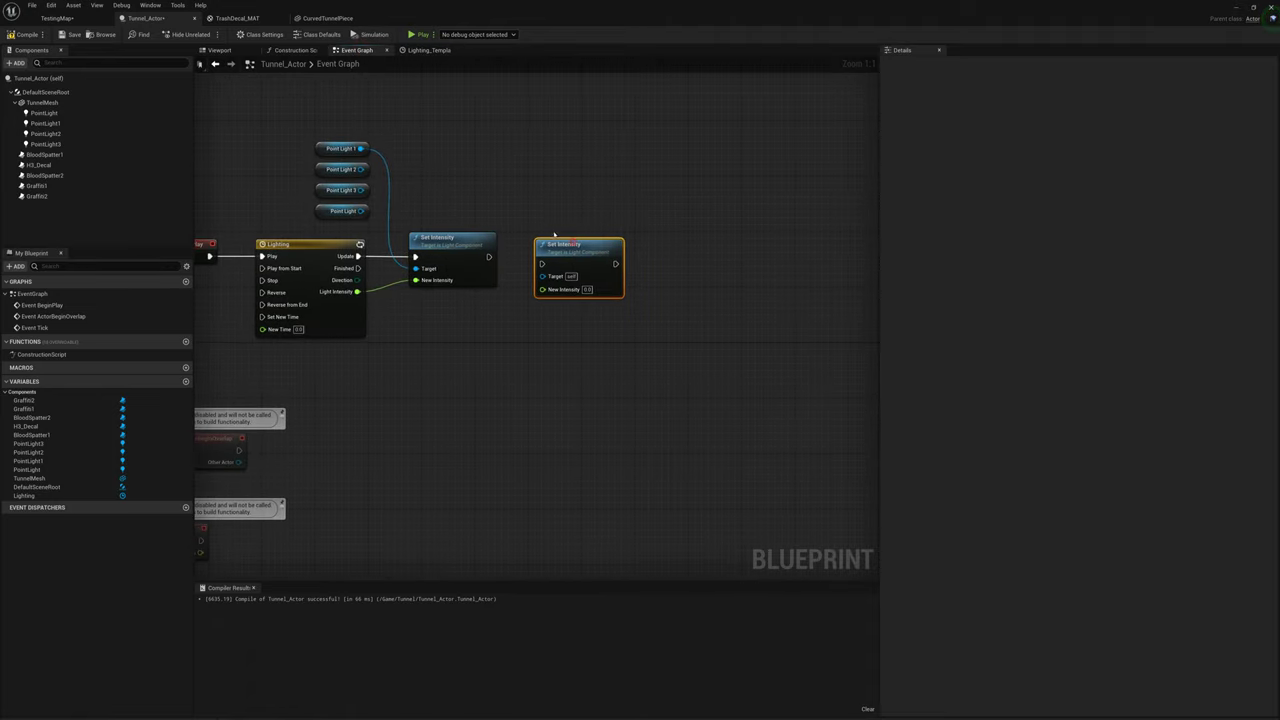
{"action": "left_click_drag", "start_coordinate": [554, 234], "coordinate": [520, 228]}
{"action": "key", "text": "ctrl+v"}
{"action": "left_click_drag", "start_coordinate": [667, 254], "coordinate": [628, 236]}
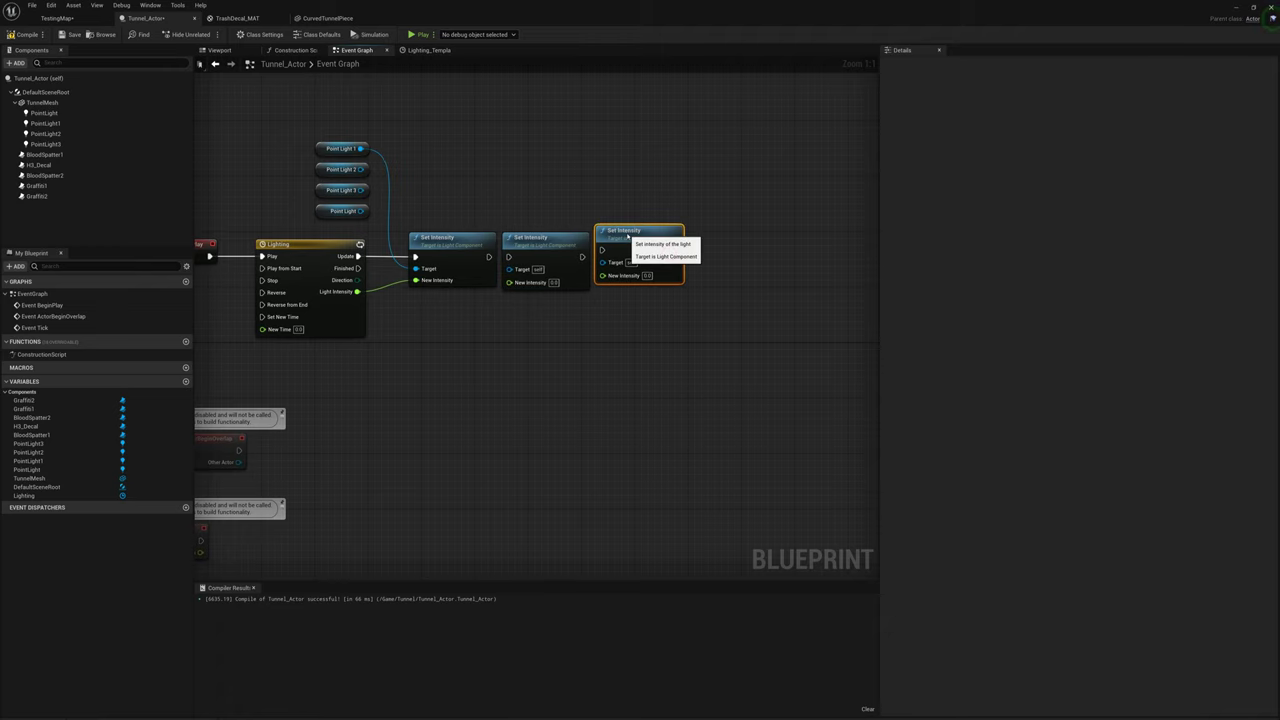
{"action": "key", "text": "ctrl+v"}
{"action": "left_click_drag", "start_coordinate": [780, 252], "coordinate": [723, 237]}
{"action": "right_click_drag", "start_coordinate": [608, 185], "coordinate": [533, 229]}
{"action": "left_click_drag", "start_coordinate": [459, 236], "coordinate": [735, 388]}
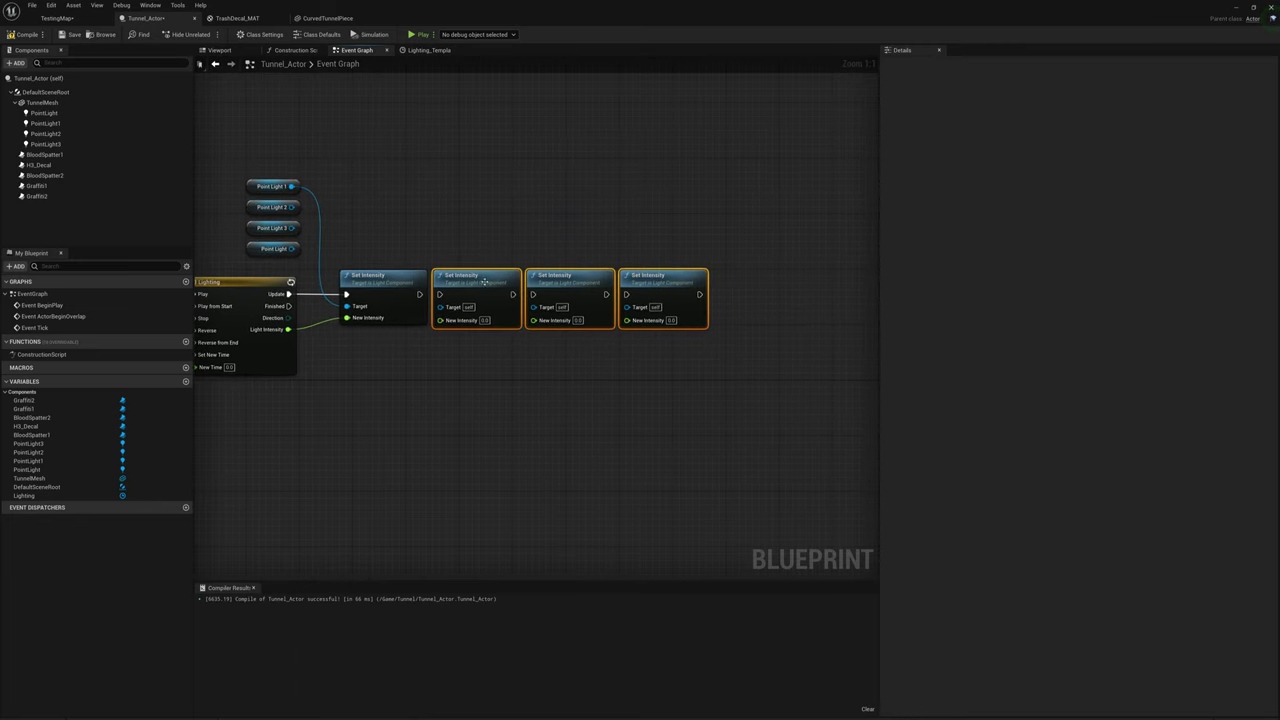
{"action": "left_click_drag", "start_coordinate": [484, 283], "coordinate": [700, 283]}
{"action": "right_click_drag", "start_coordinate": [463, 227], "coordinate": [565, 241]}
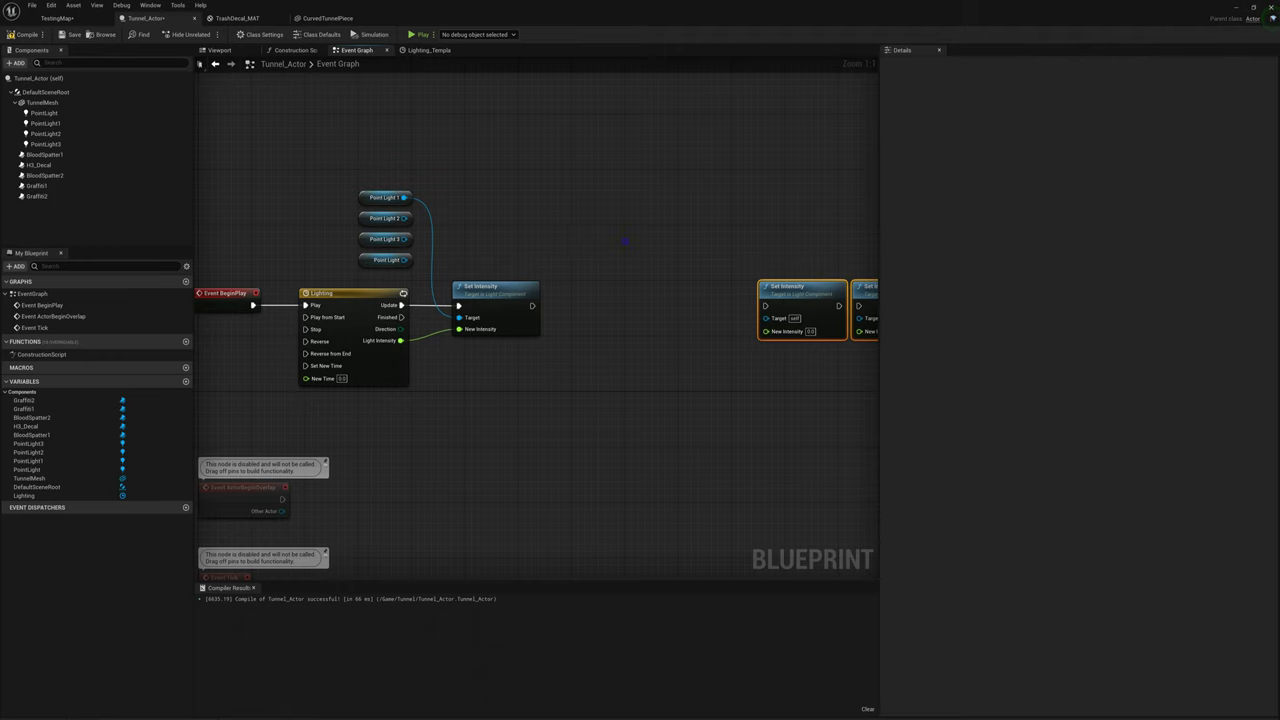
{"action": "right_click_drag", "start_coordinate": [624, 241], "coordinate": [661, 246]}
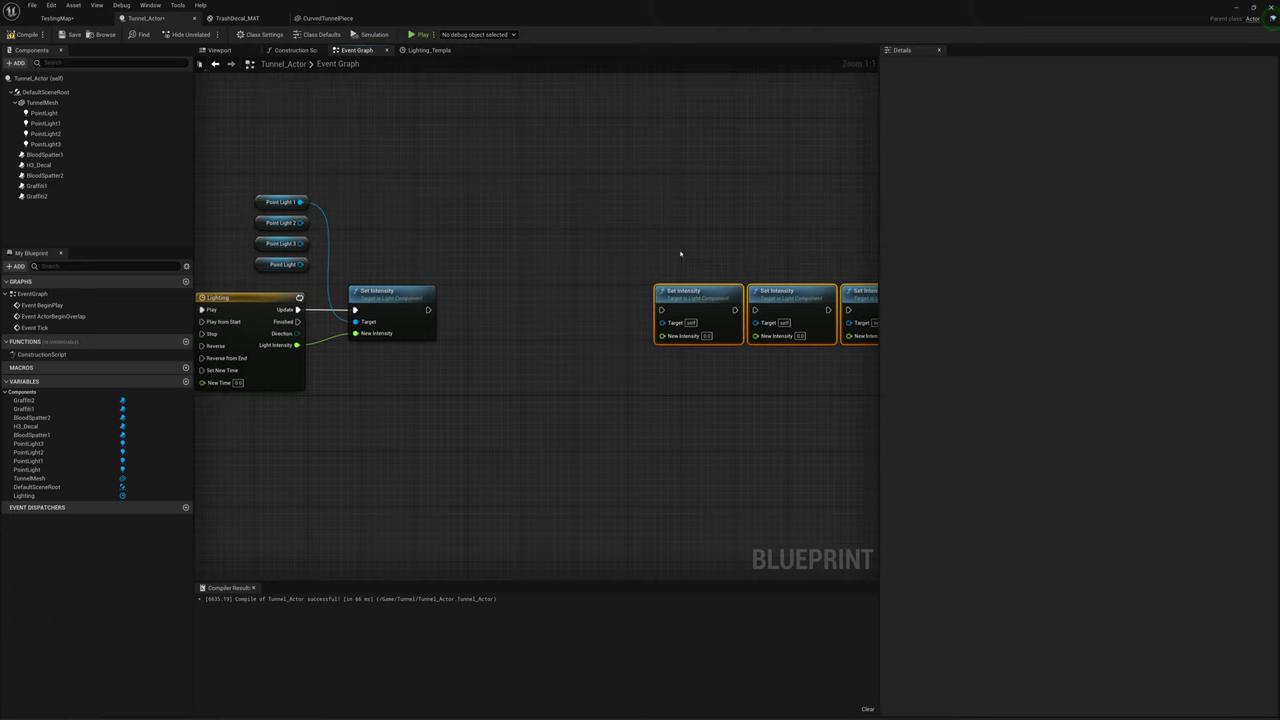
{"action": "left_click_drag", "start_coordinate": [680, 252], "coordinate": [883, 366]}
{"action": "left_click_drag", "start_coordinate": [648, 291], "coordinate": [349, 296]}
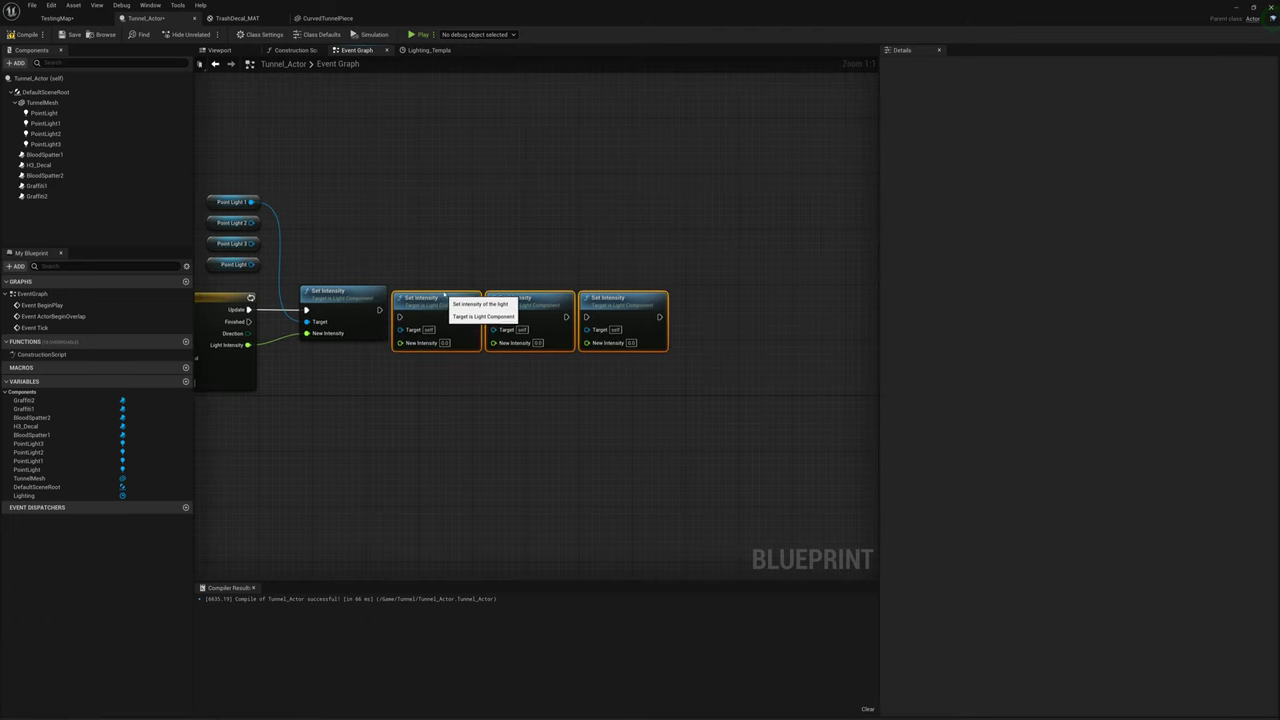
Step: Chain the execution pins of all four Set Intensity nodes and connect Point Light 2, Point Light 3 and Point Light to the copies' Target inputs
{"action": "right_click_drag", "start_coordinate": [378, 266], "coordinate": [474, 294]}
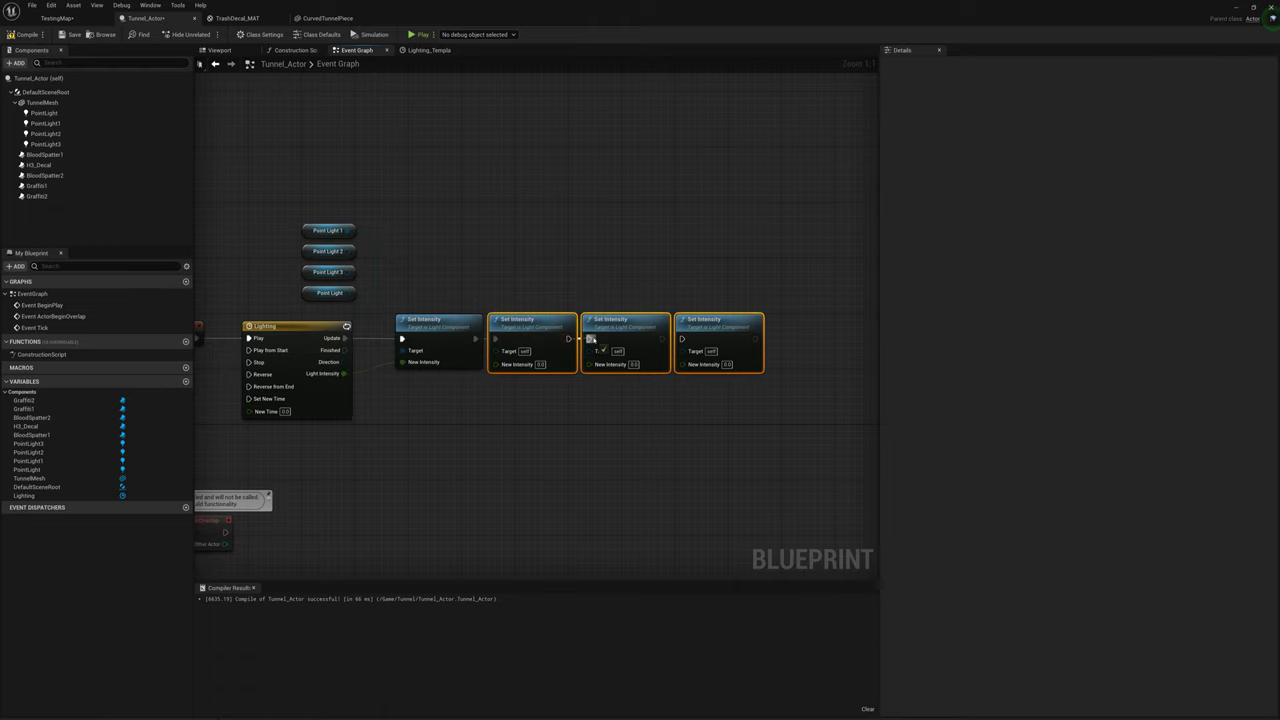
{"action": "left_click_drag", "start_coordinate": [661, 340], "coordinate": [683, 340]}
{"action": "right_click_drag", "start_coordinate": [513, 240], "coordinate": [632, 256]}
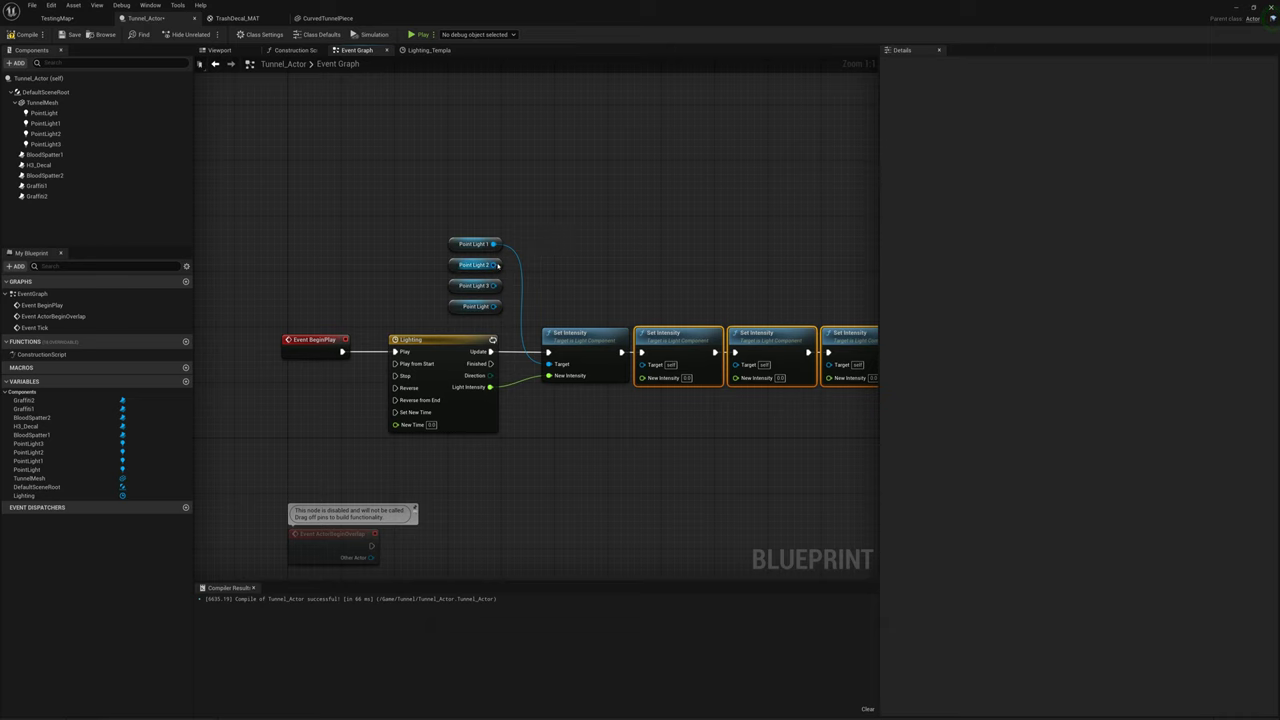
{"action": "left_click_drag", "start_coordinate": [497, 265], "coordinate": [645, 367]}
{"action": "right_click_drag", "start_coordinate": [542, 261], "coordinate": [351, 253]}
{"action": "left_click_drag", "start_coordinate": [303, 280], "coordinate": [551, 361]}
{"action": "left_click_drag", "start_coordinate": [303, 298], "coordinate": [638, 357]}
{"action": "right_click_drag", "start_coordinate": [527, 218], "coordinate": [621, 256]}
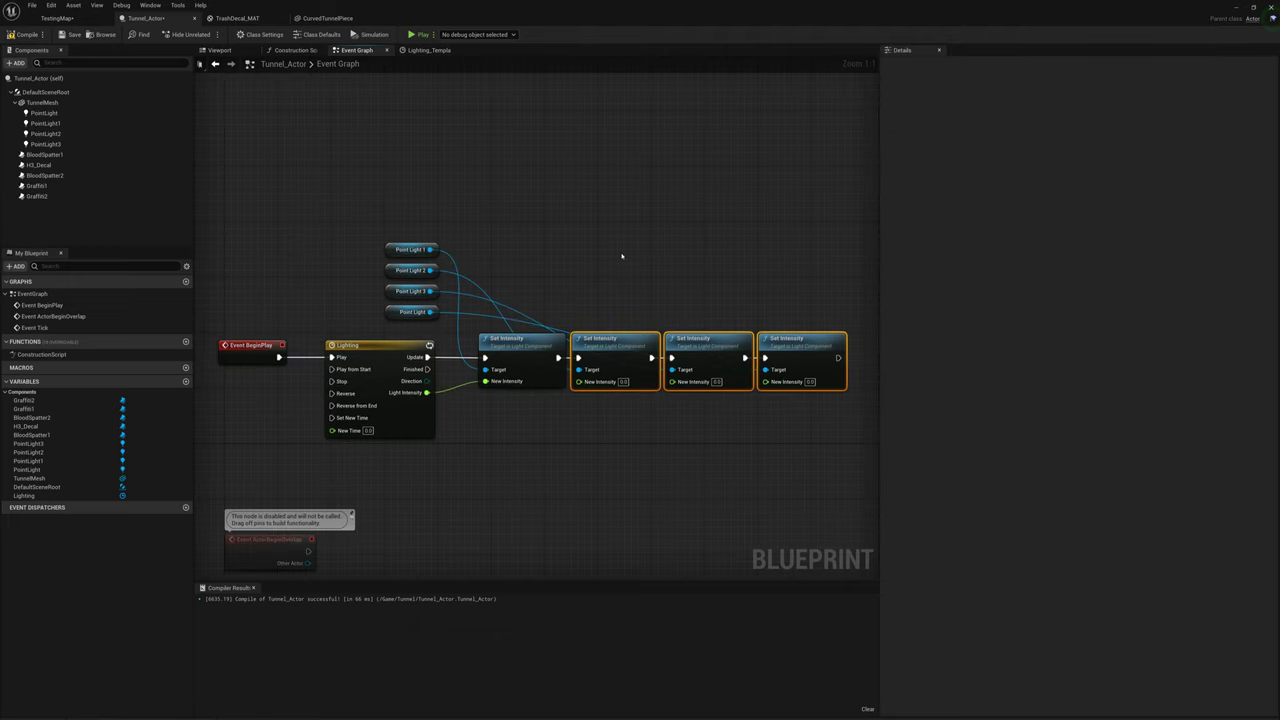
Step: Wire the Lighting timeline's Light Intensity output to the New Intensity inputs of the three copied Set Intensity nodes
{"action": "left_click_drag", "start_coordinate": [427, 392], "coordinate": [579, 381]}
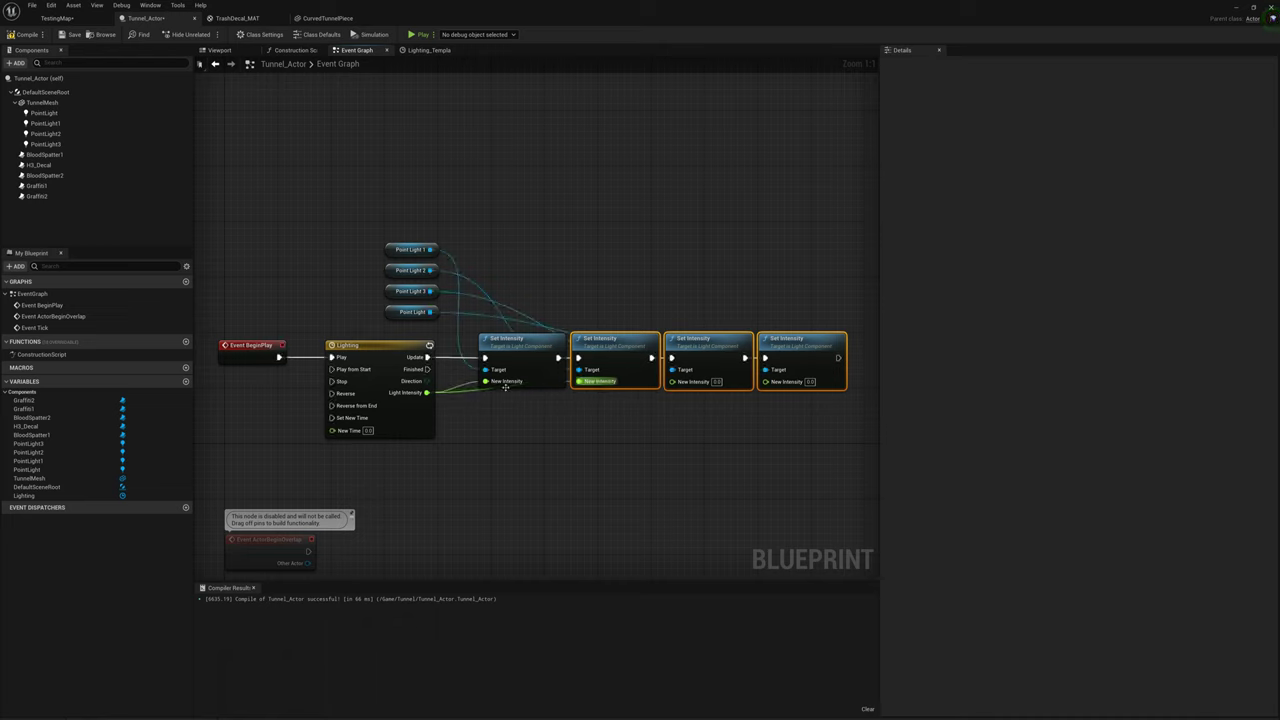
{"action": "left_click_drag", "start_coordinate": [427, 392], "coordinate": [673, 381]}
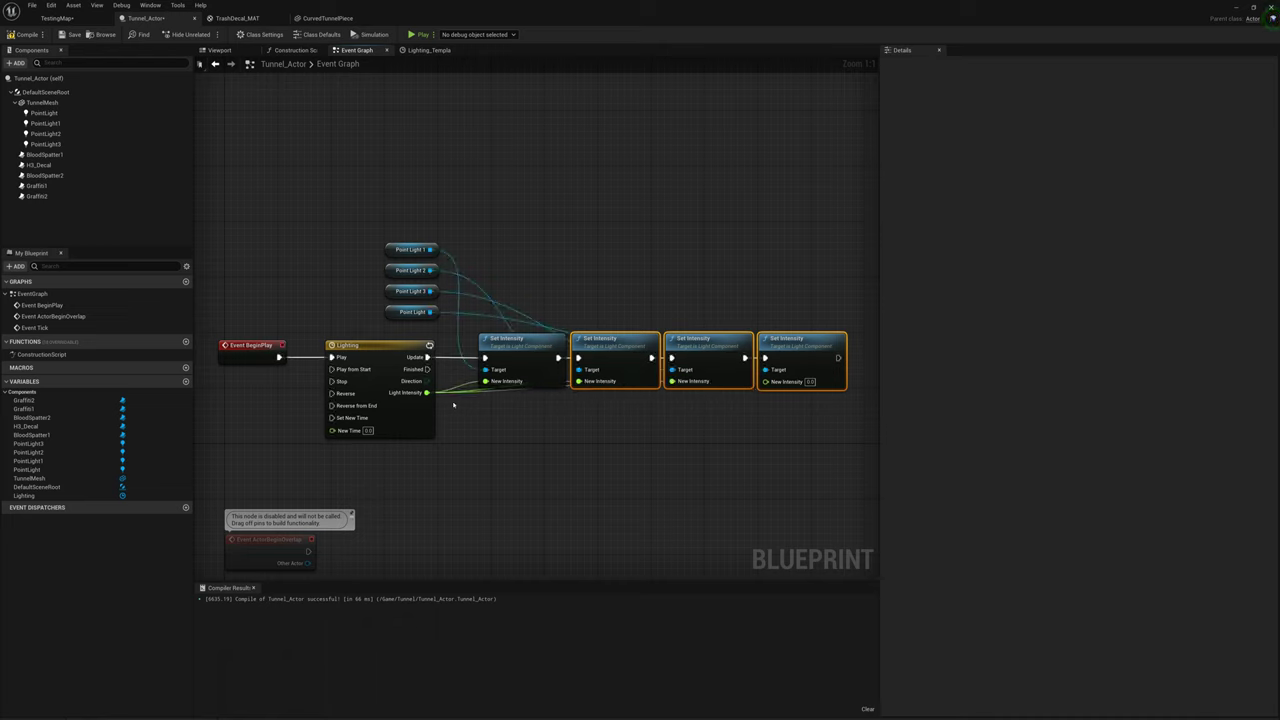
{"action": "left_click_drag", "start_coordinate": [429, 394], "coordinate": [780, 383]}
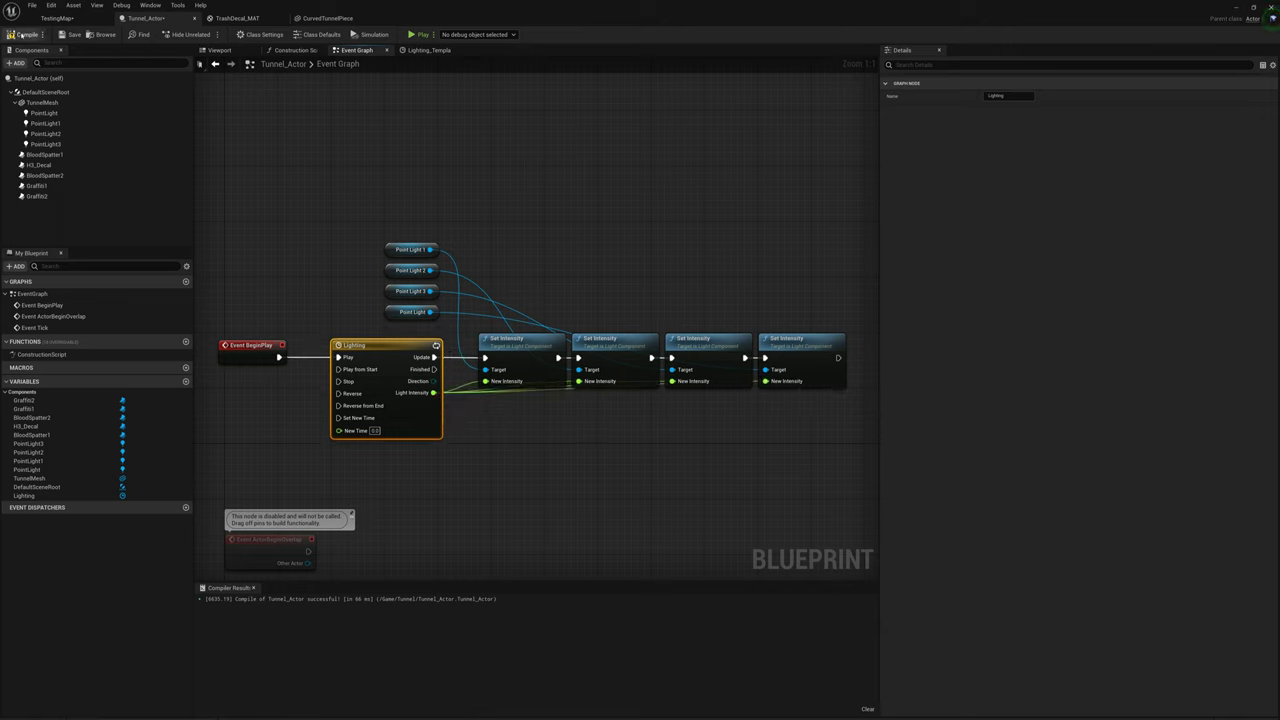
Step: Play-test TestingMap and walk the character into the tunnel to check how bright the lights are
{"action": "left_click", "coordinate": [64, 19]}
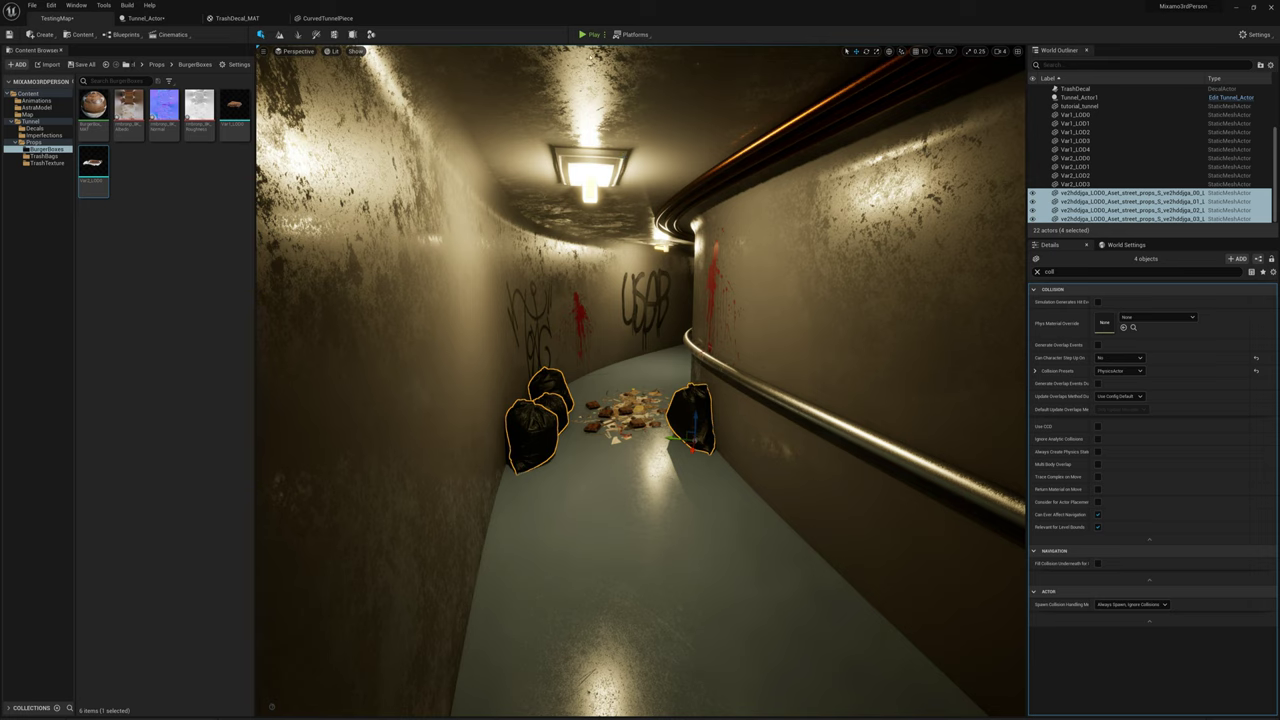
{"action": "left_click", "coordinate": [586, 34]}
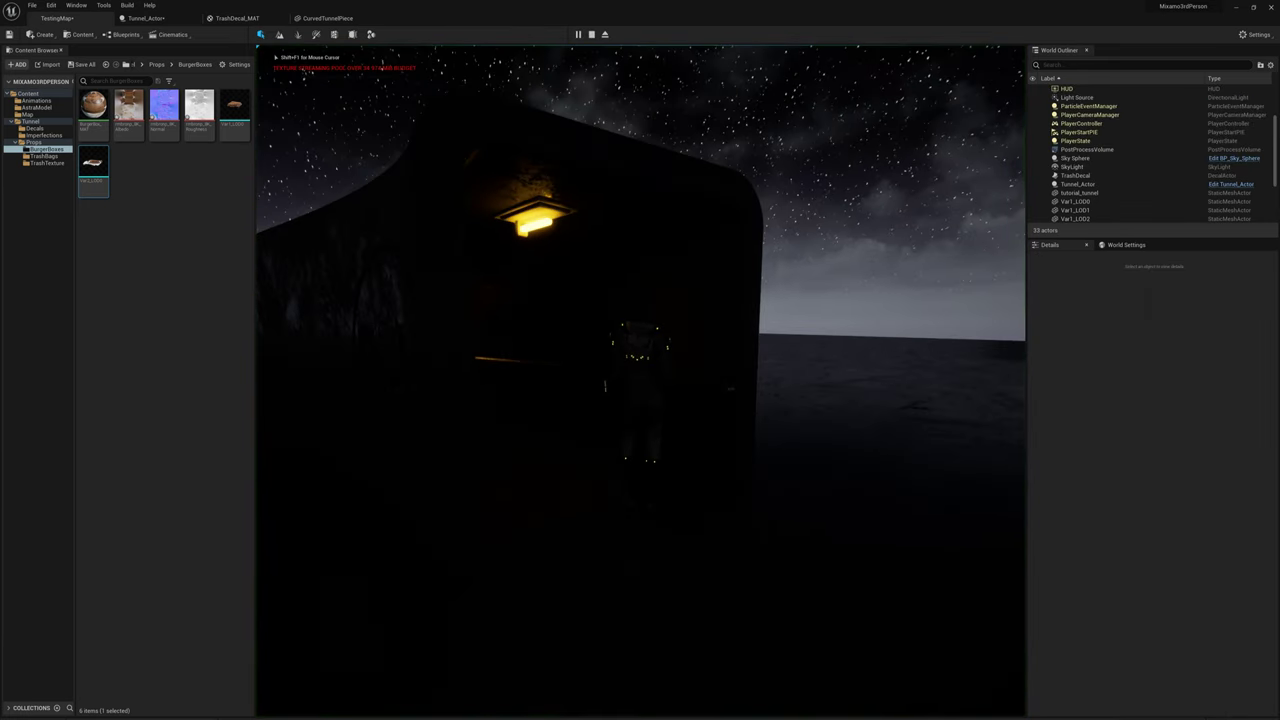
{"action": "key", "text": "w"}
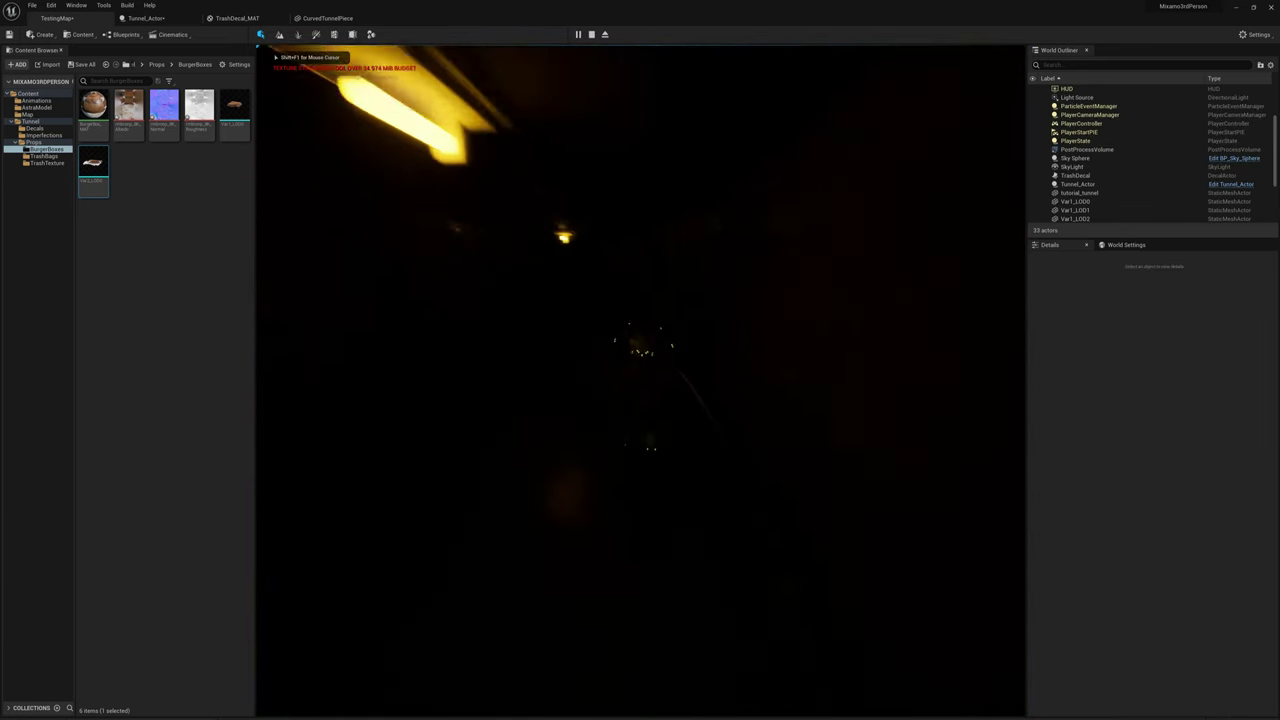
{"action": "key", "text": "Escape"}
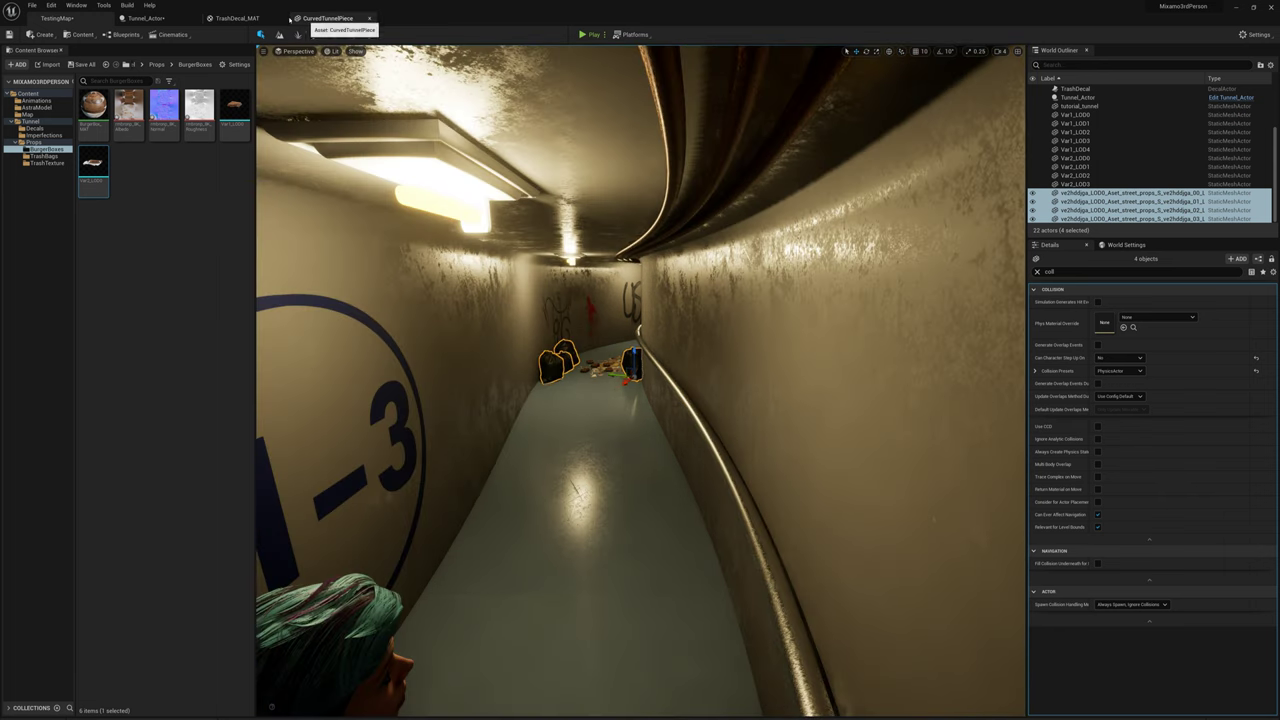
Step: In Tunnel_Actor's Event Graph, move the point light references and Set Intensity nodes away from the Lighting timeline to make room
{"action": "left_click", "coordinate": [160, 19]}
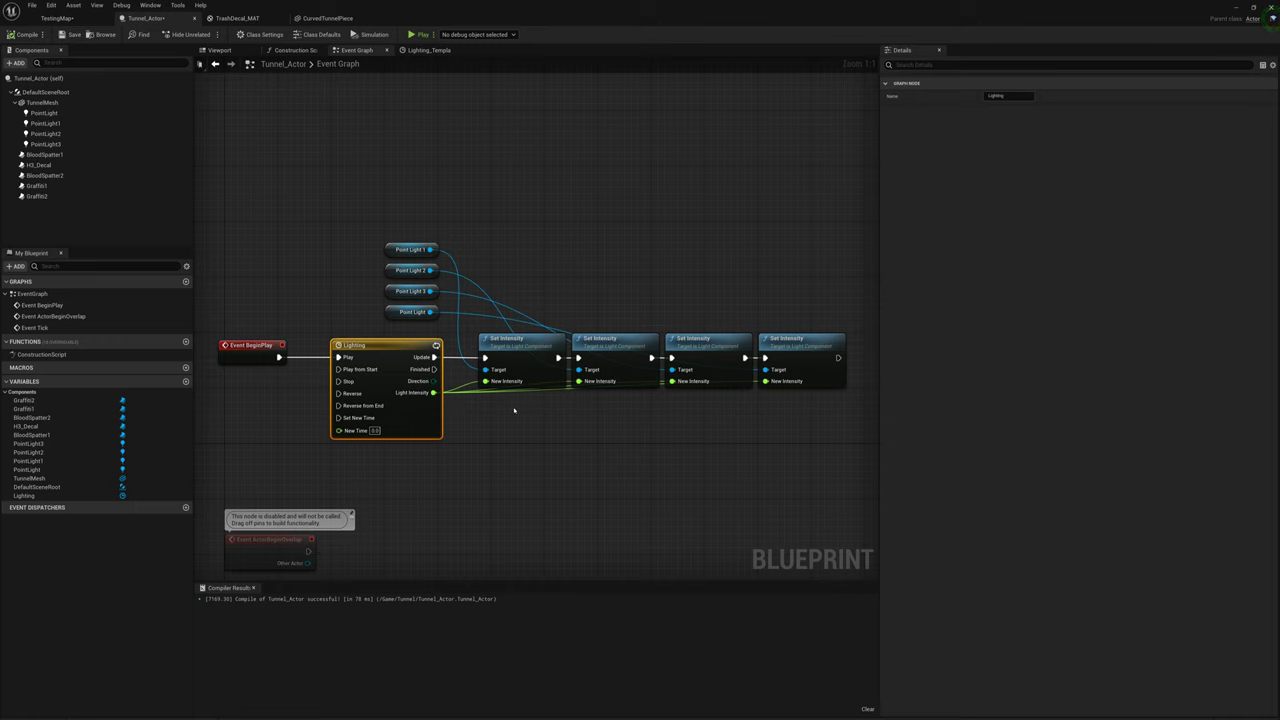
{"action": "right_click_drag", "start_coordinate": [550, 410], "coordinate": [484, 376]}
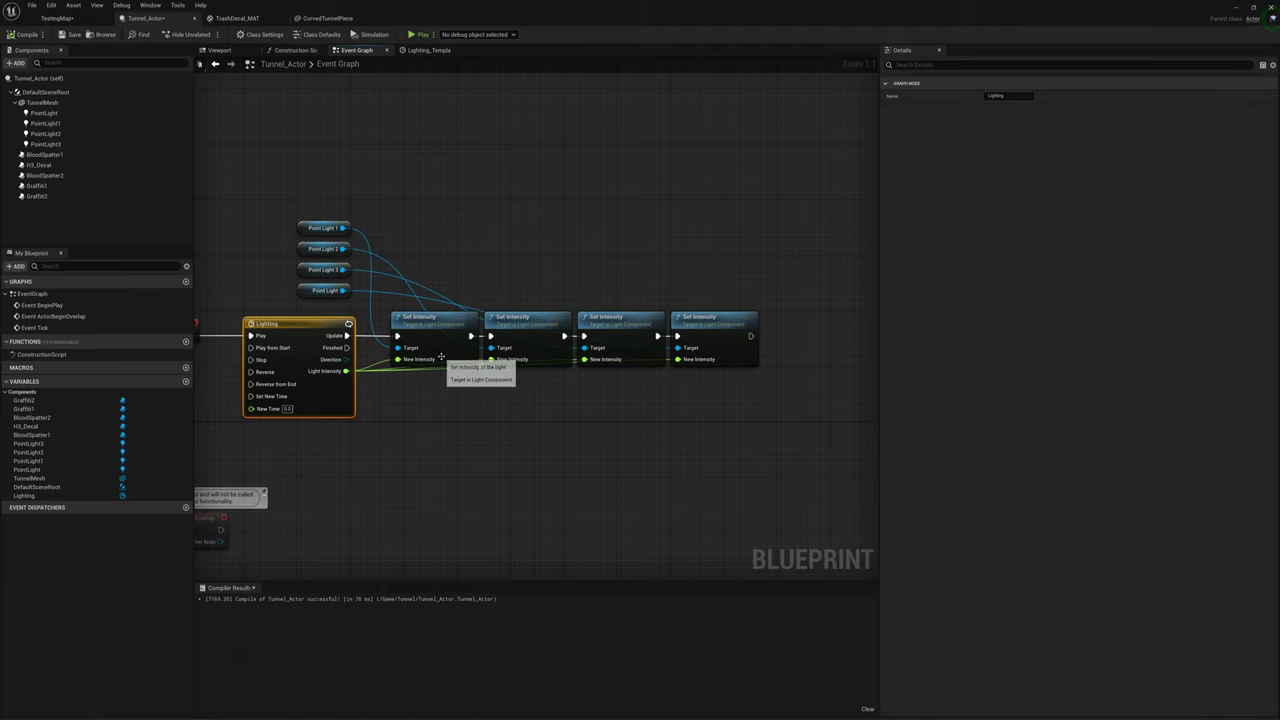
{"action": "left_click_drag", "start_coordinate": [322, 202], "coordinate": [345, 238]}
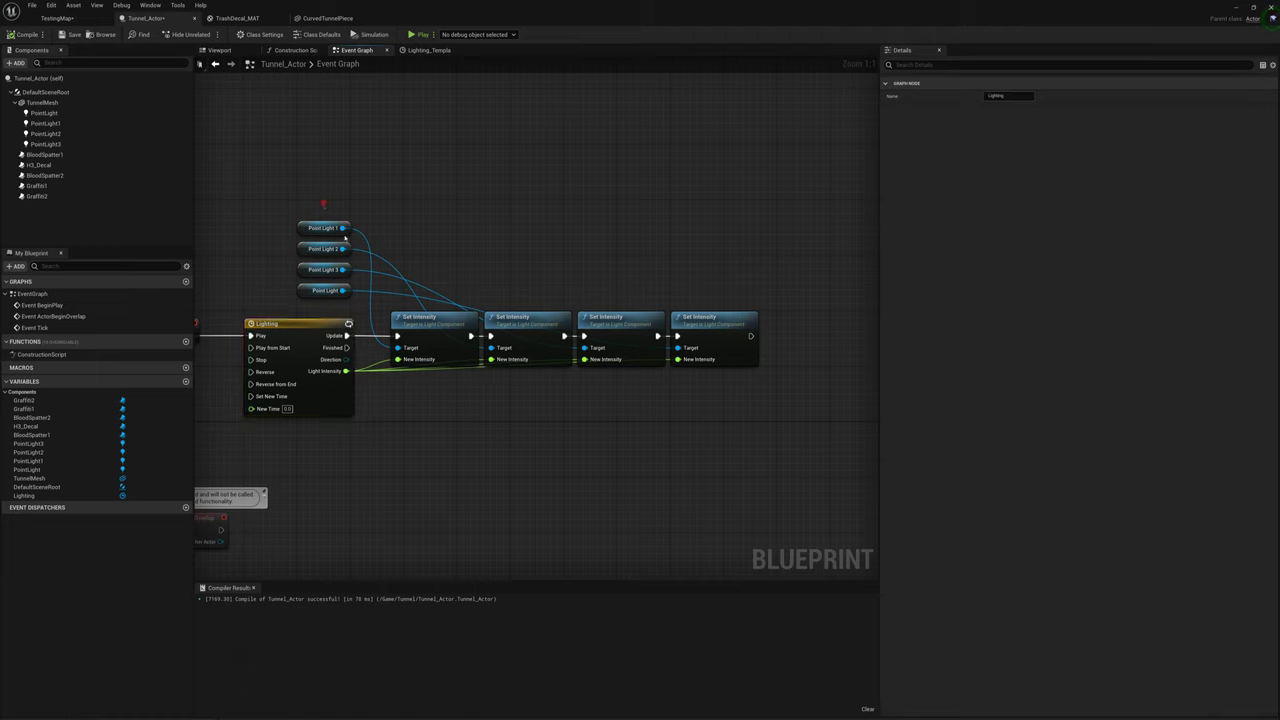
{"action": "left_click_drag", "start_coordinate": [394, 295], "coordinate": [676, 405]}
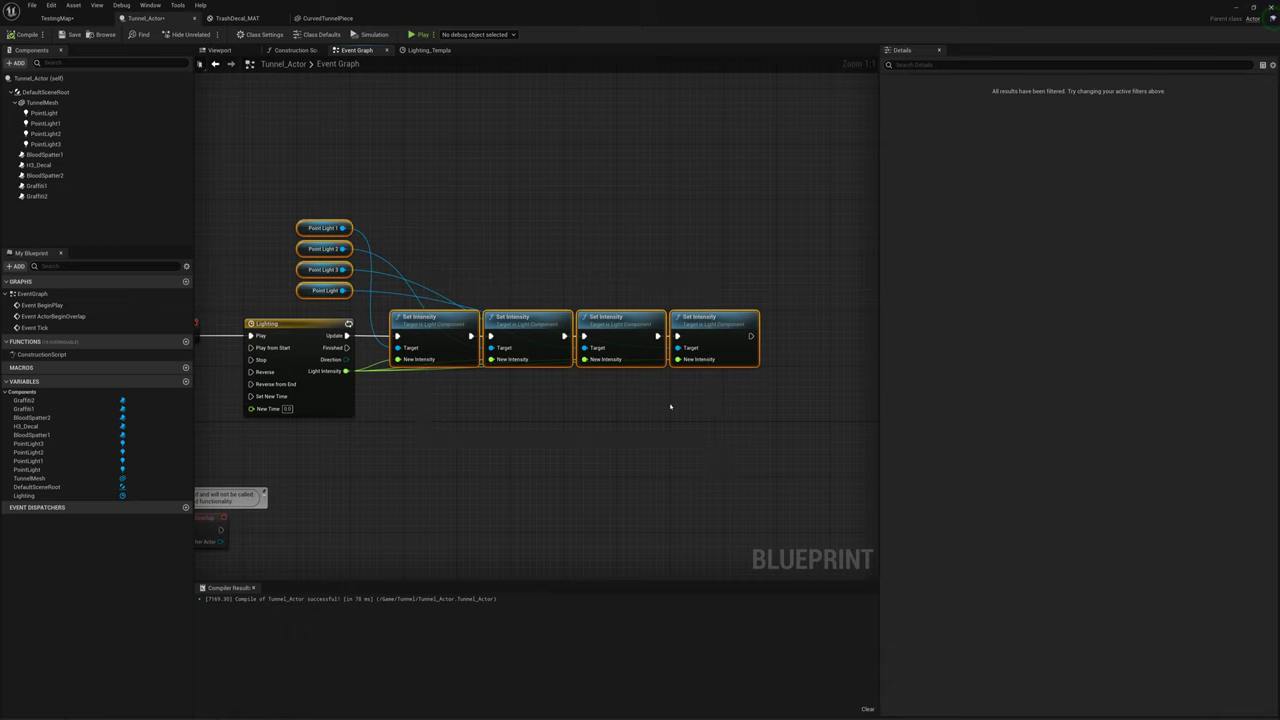
{"action": "left_click_drag", "start_coordinate": [456, 322], "coordinate": [710, 322]}
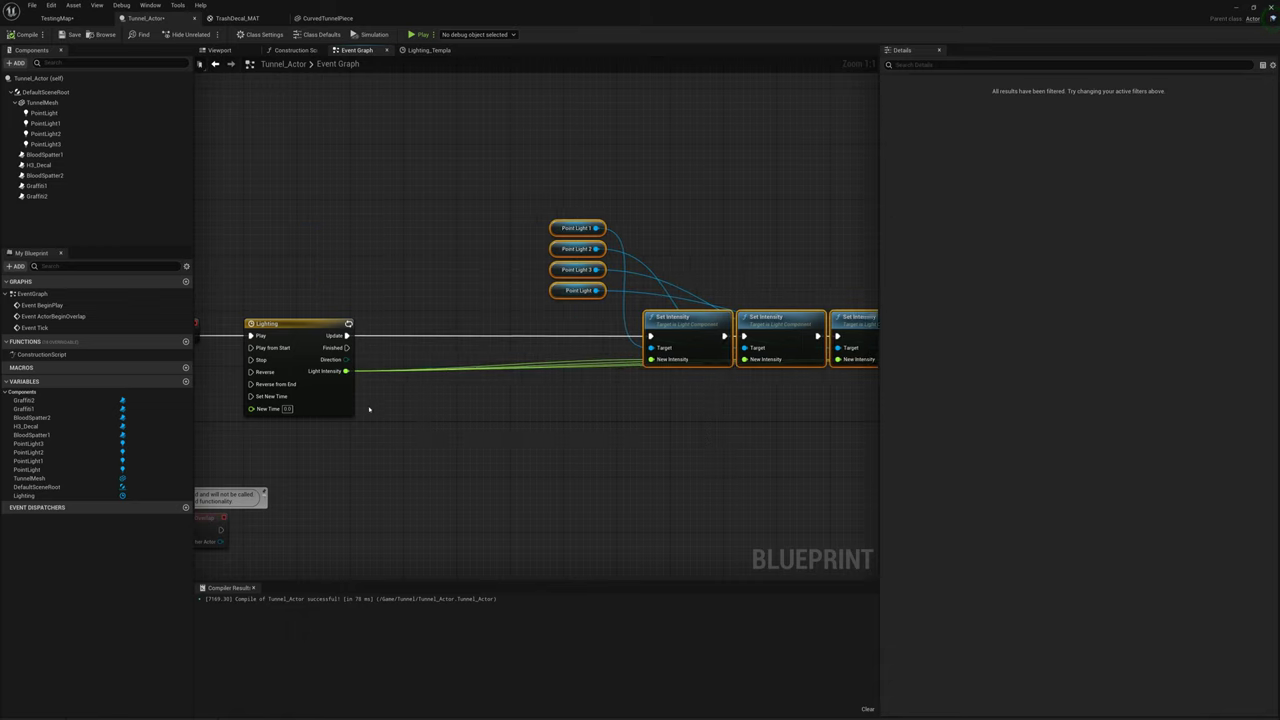
{"action": "right_click", "coordinate": [392, 400]}
{"action": "type", "text": "*"}
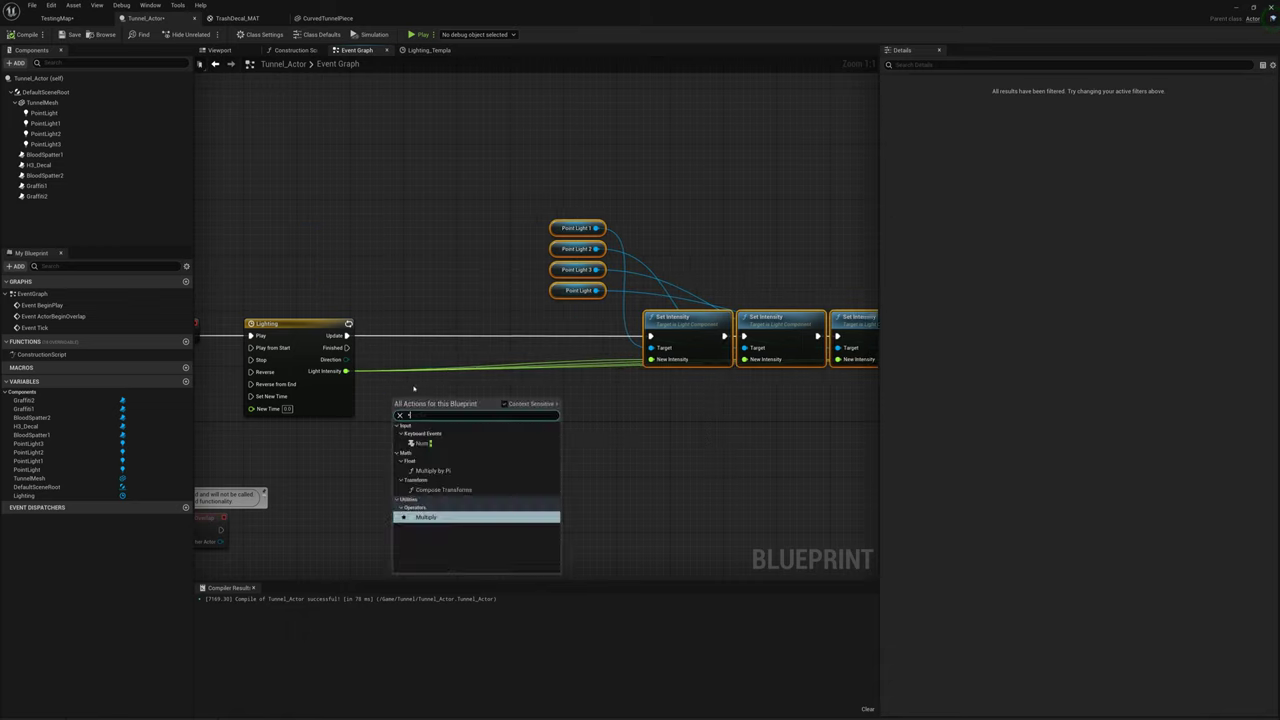
{"action": "key", "text": "Return"}
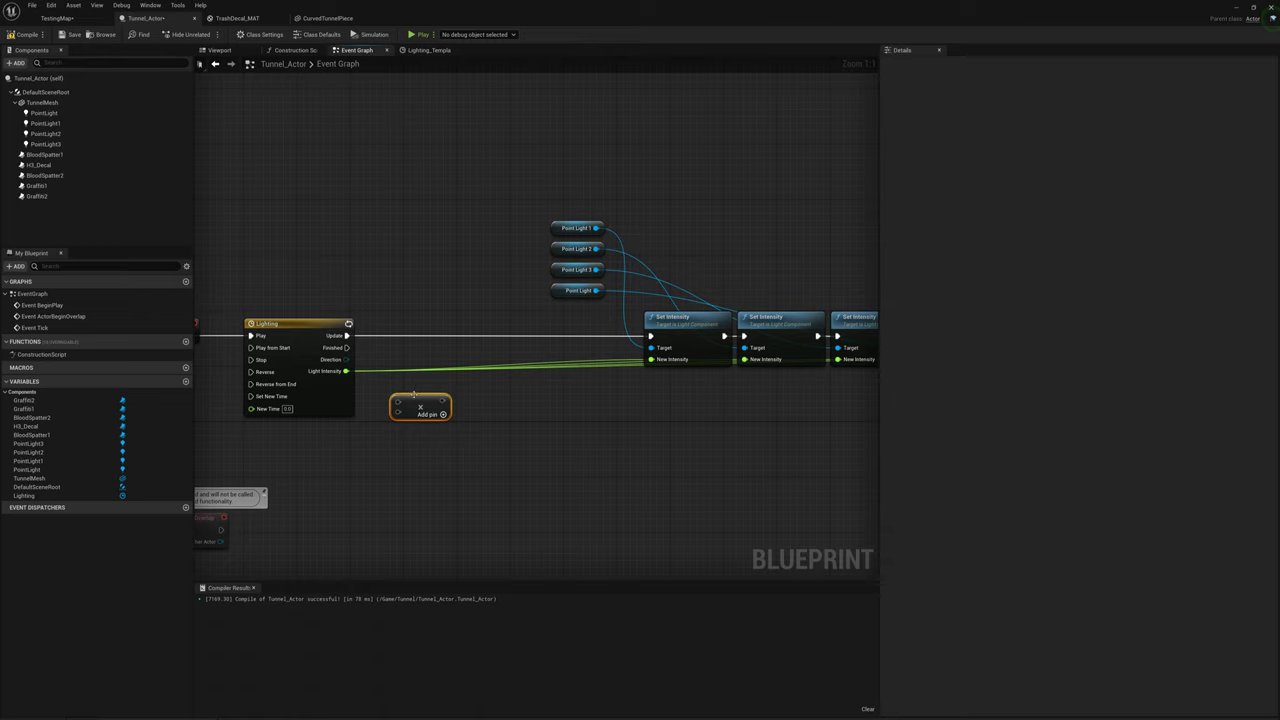
{"action": "key", "text": "Delete"}
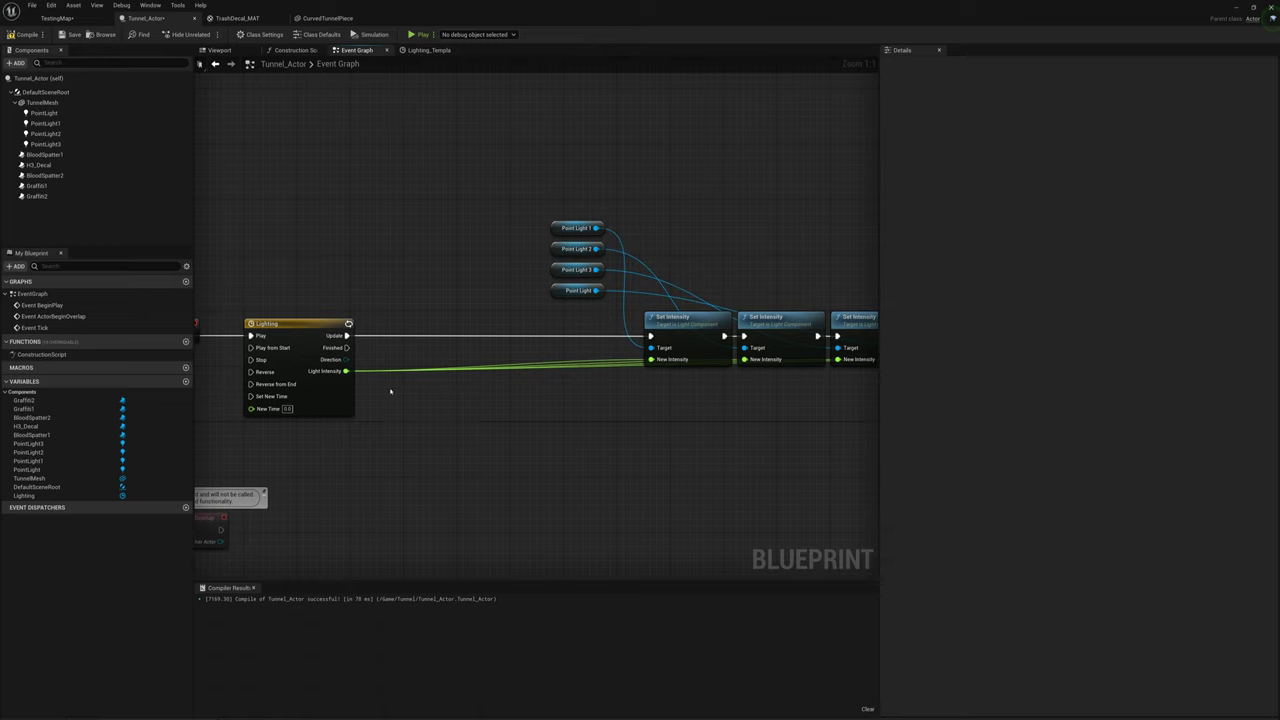
Step: Multiply the timeline's Light Intensity by 500 and route the product to the New Intensity inputs of all four Set Intensity nodes
{"action": "left_click_drag", "start_coordinate": [347, 371], "coordinate": [398, 393]}
{"action": "type", "text": "*"}
{"action": "key", "text": "Return"}
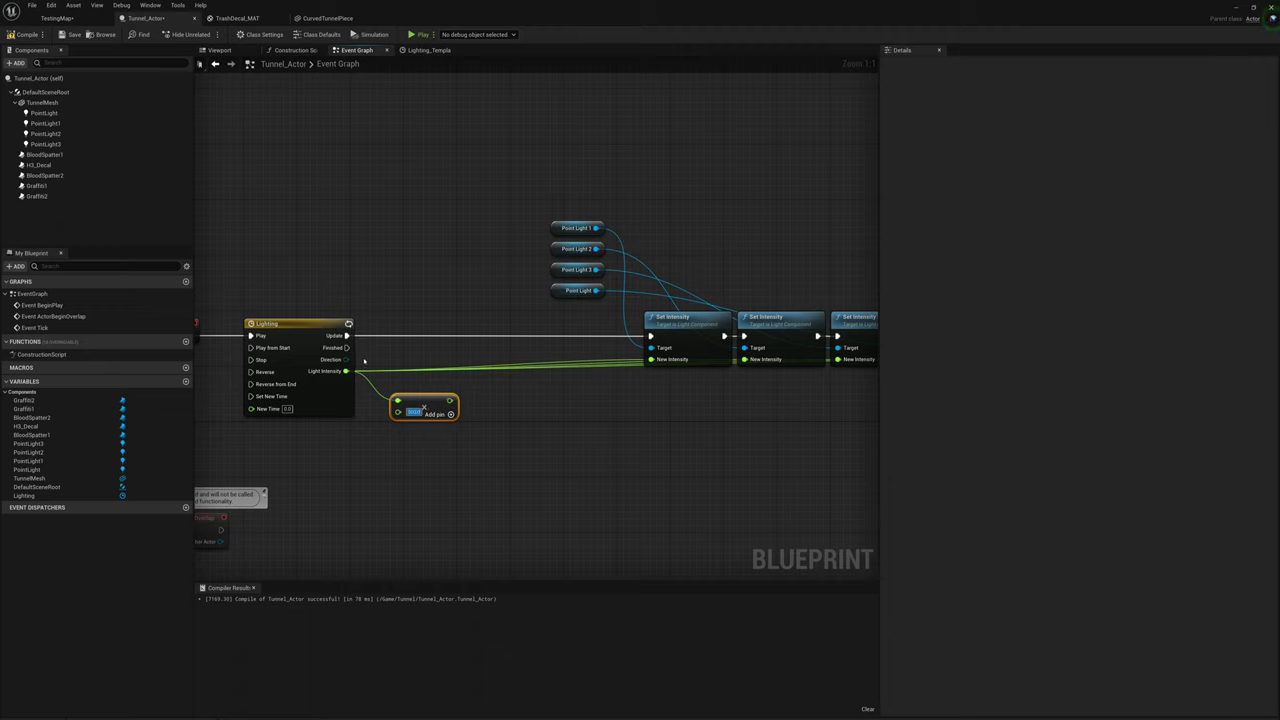
{"action": "left_click_drag", "start_coordinate": [346, 372], "coordinate": [451, 402], "text": "ctrl"}
{"action": "left_click_drag", "start_coordinate": [346, 371], "coordinate": [415, 376]}
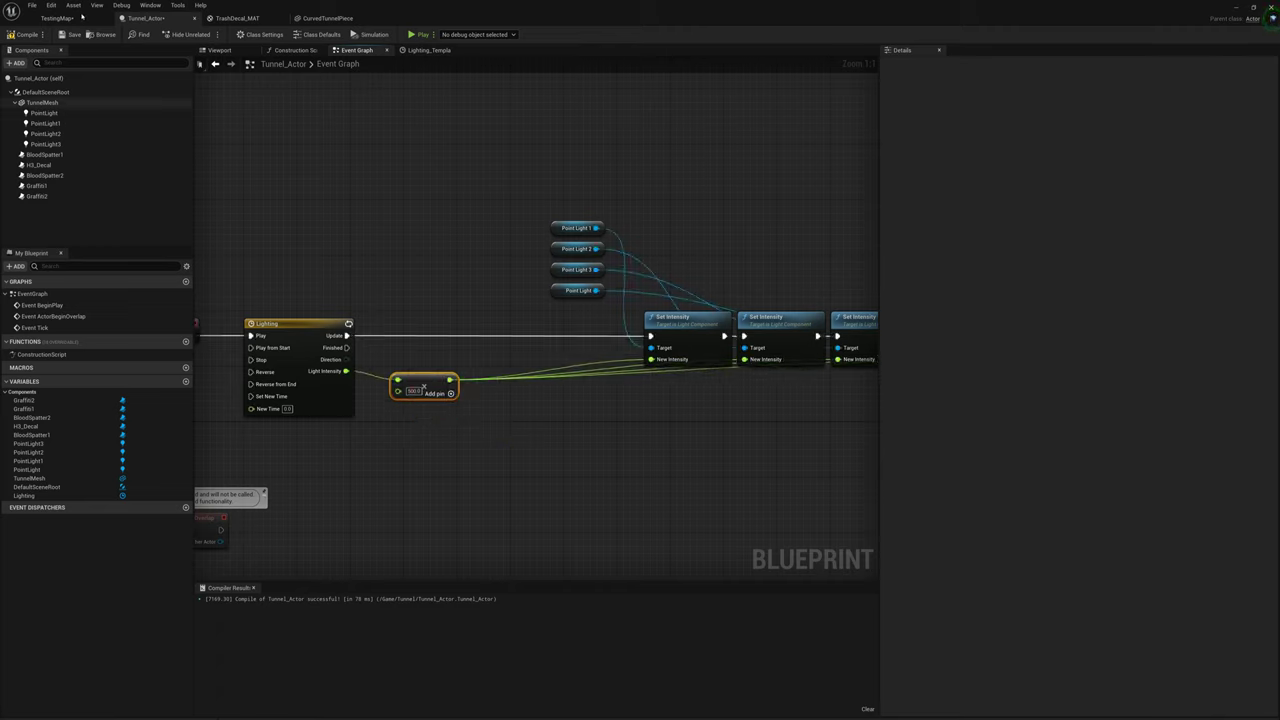
Step: Play-test TestingMap and run the character back and forth through the tunnel to examine how the lights flicker
{"action": "left_click", "coordinate": [57, 18]}
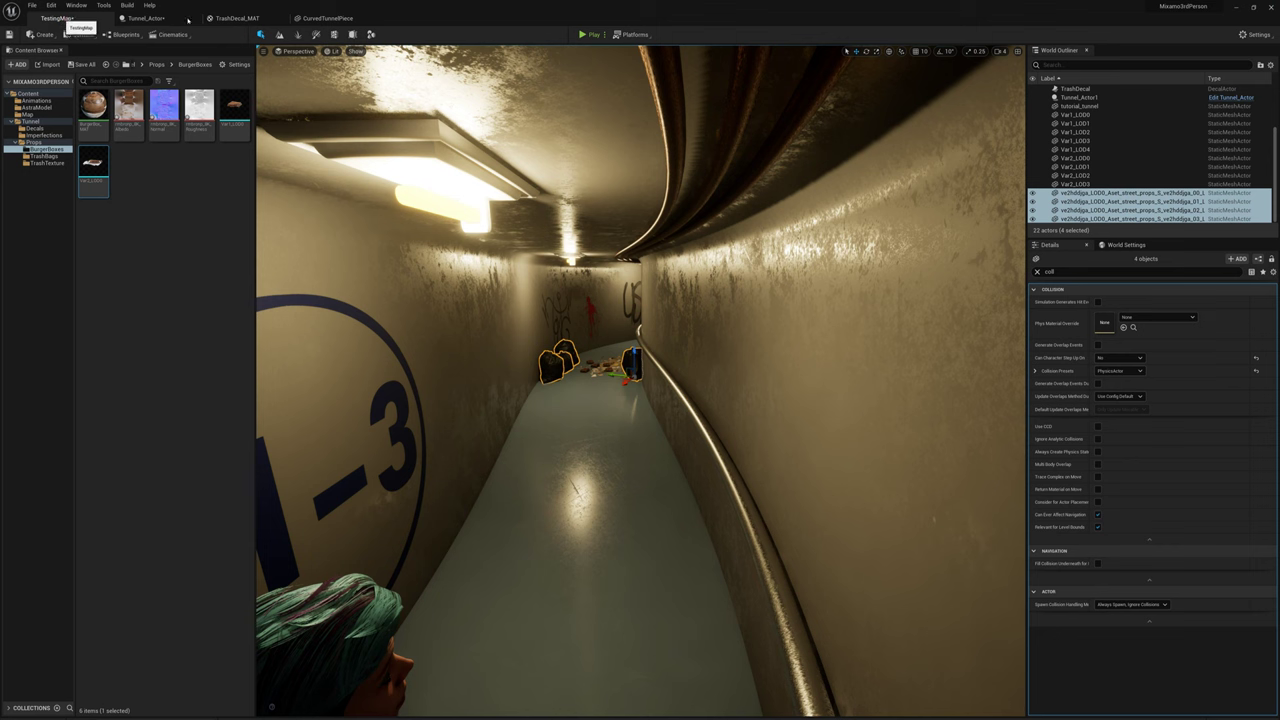
{"action": "left_click", "coordinate": [585, 34]}
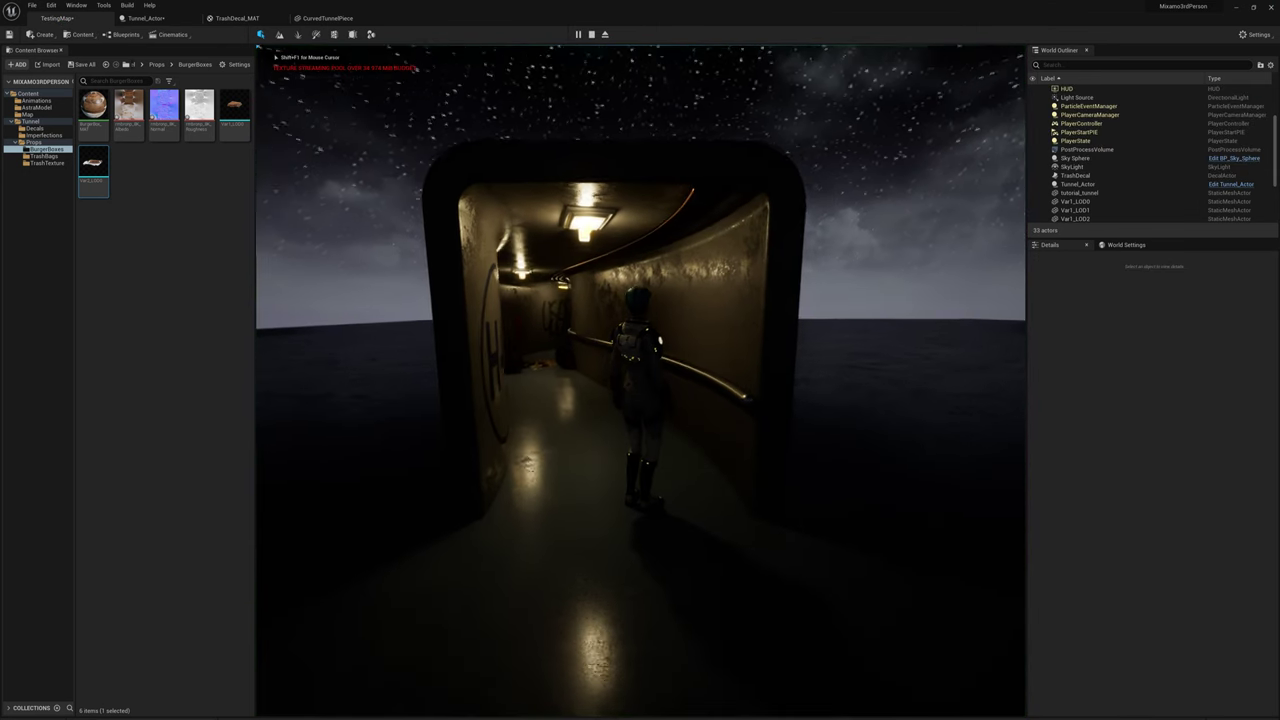
{"action": "key", "text": "w"}
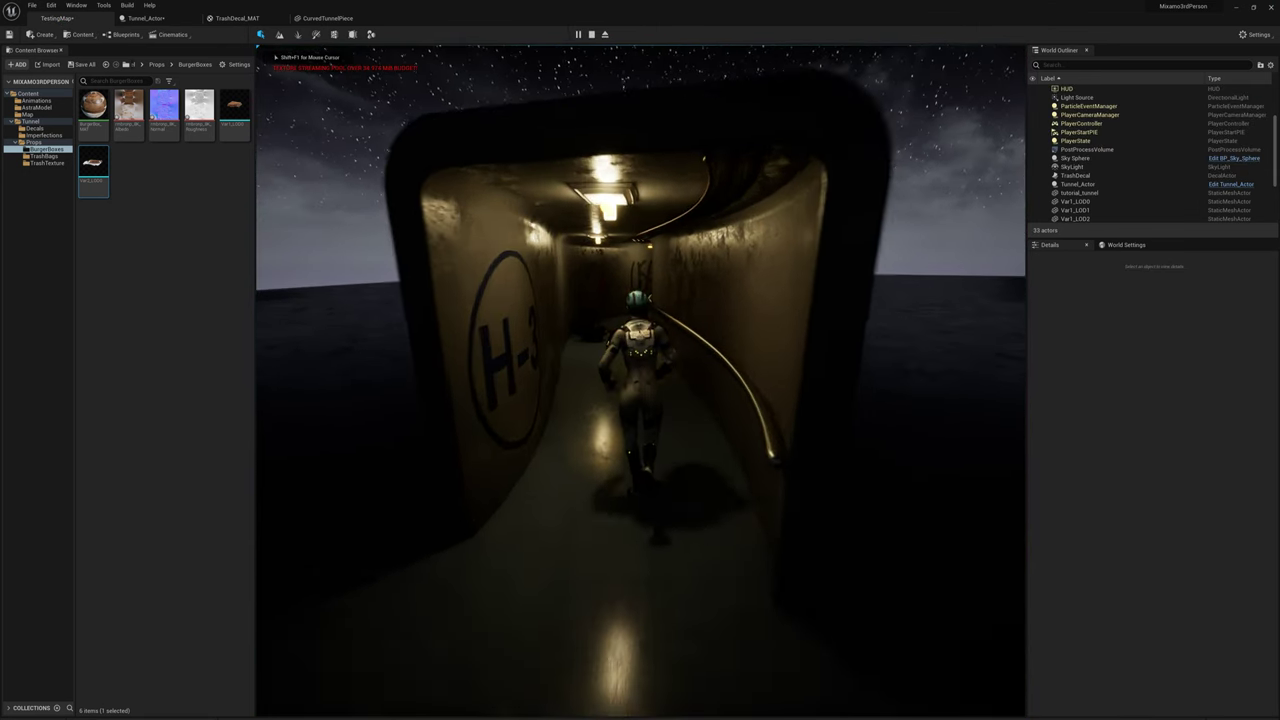
{"action": "key", "text": "a"}
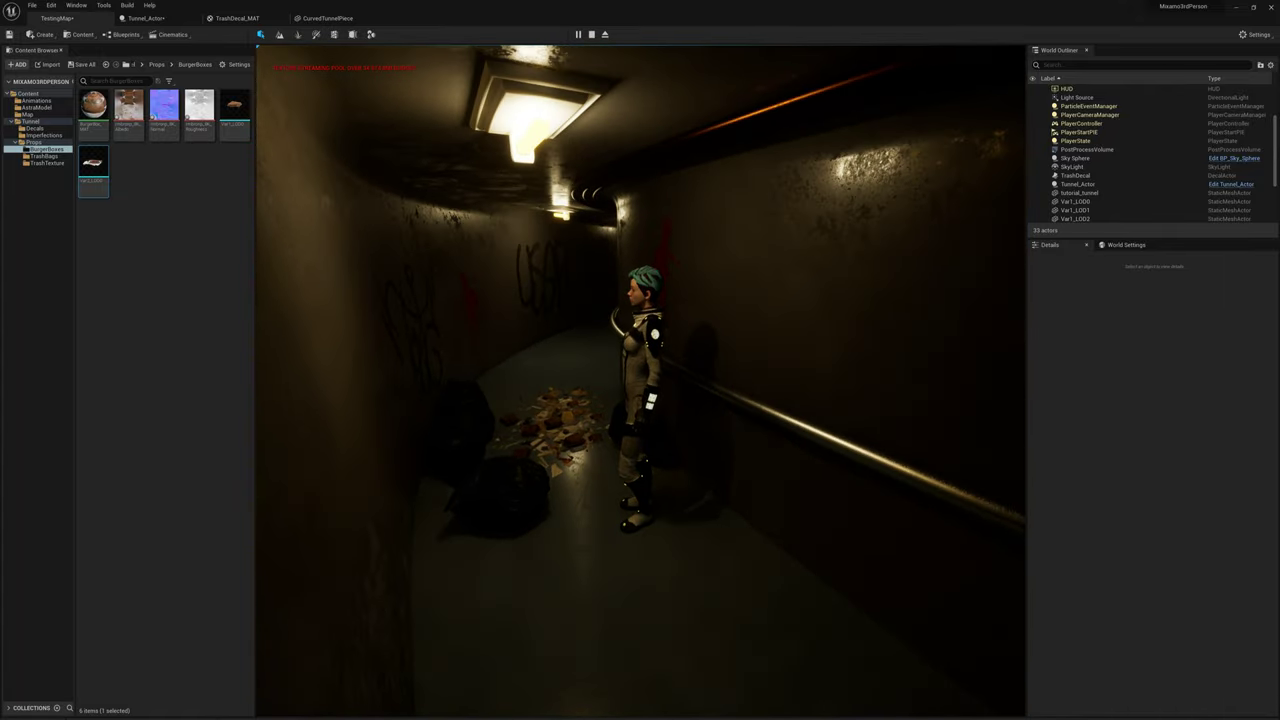
{"action": "key", "text": "s"}
{"action": "key", "text": "a"}
{"action": "key", "text": "w"}
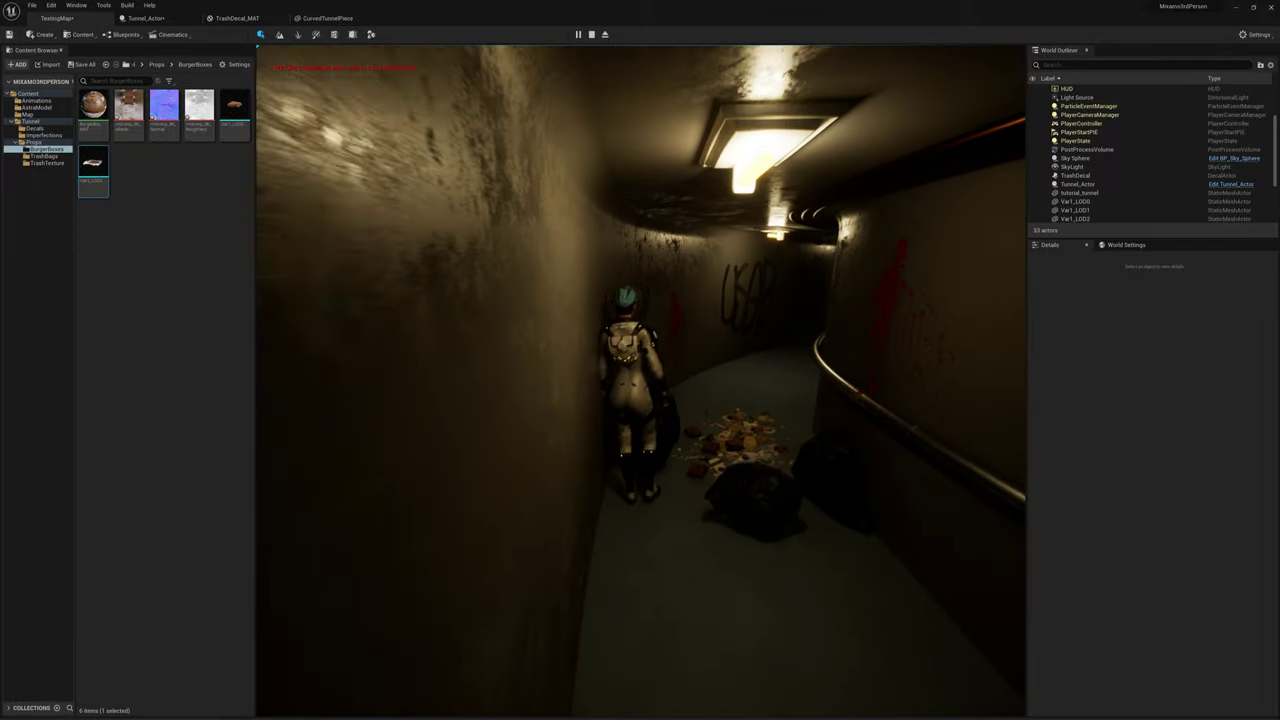
{"action": "key", "text": "w"}
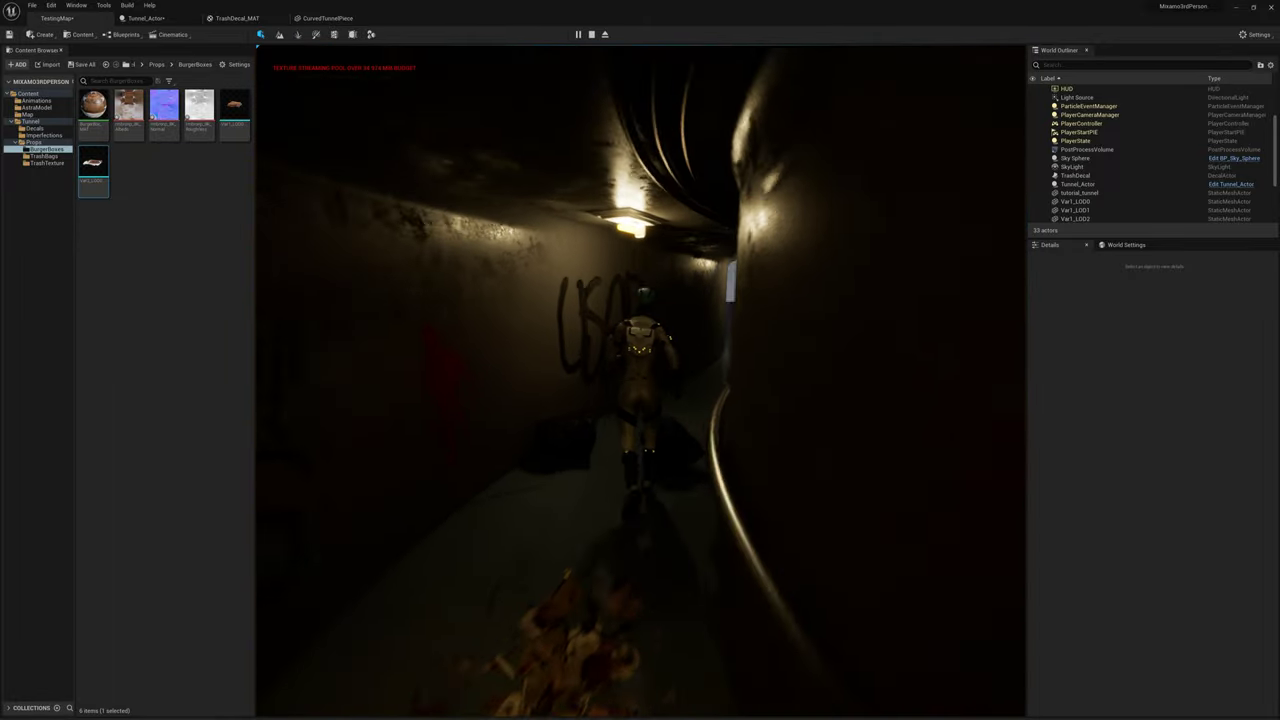
{"action": "key", "text": "s"}
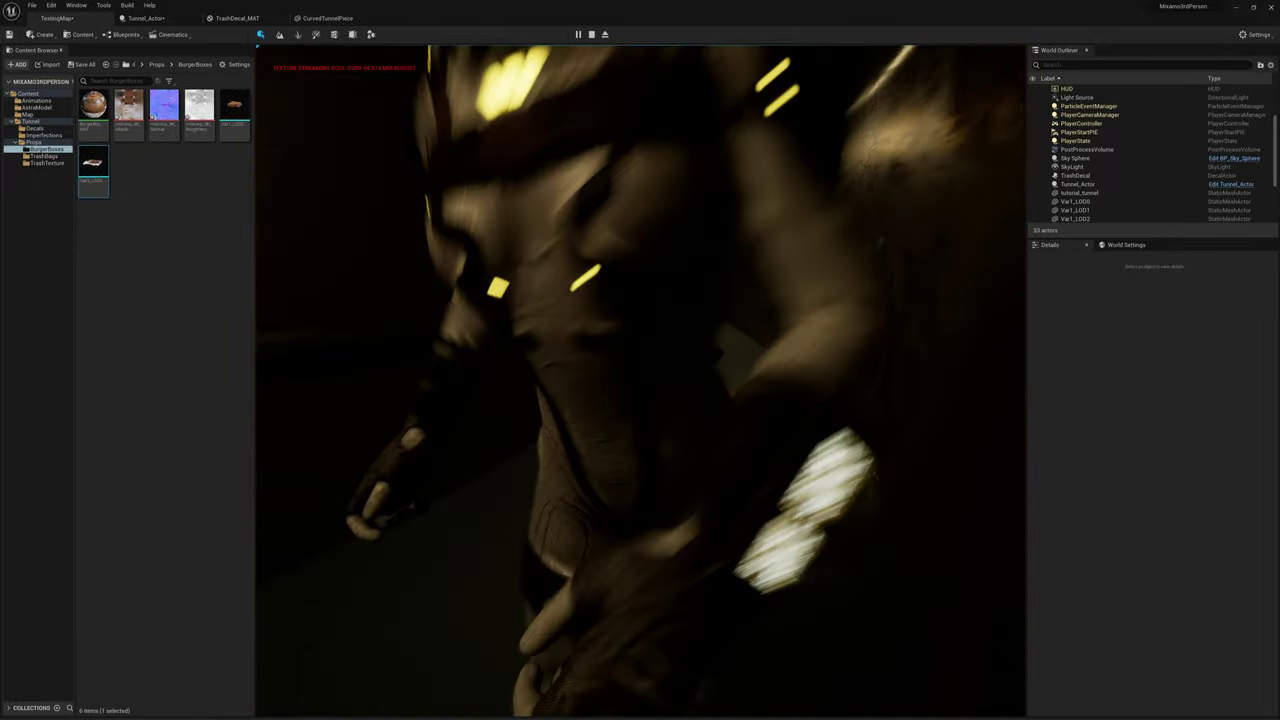
{"action": "key", "text": "a"}
{"action": "key", "text": "w"}
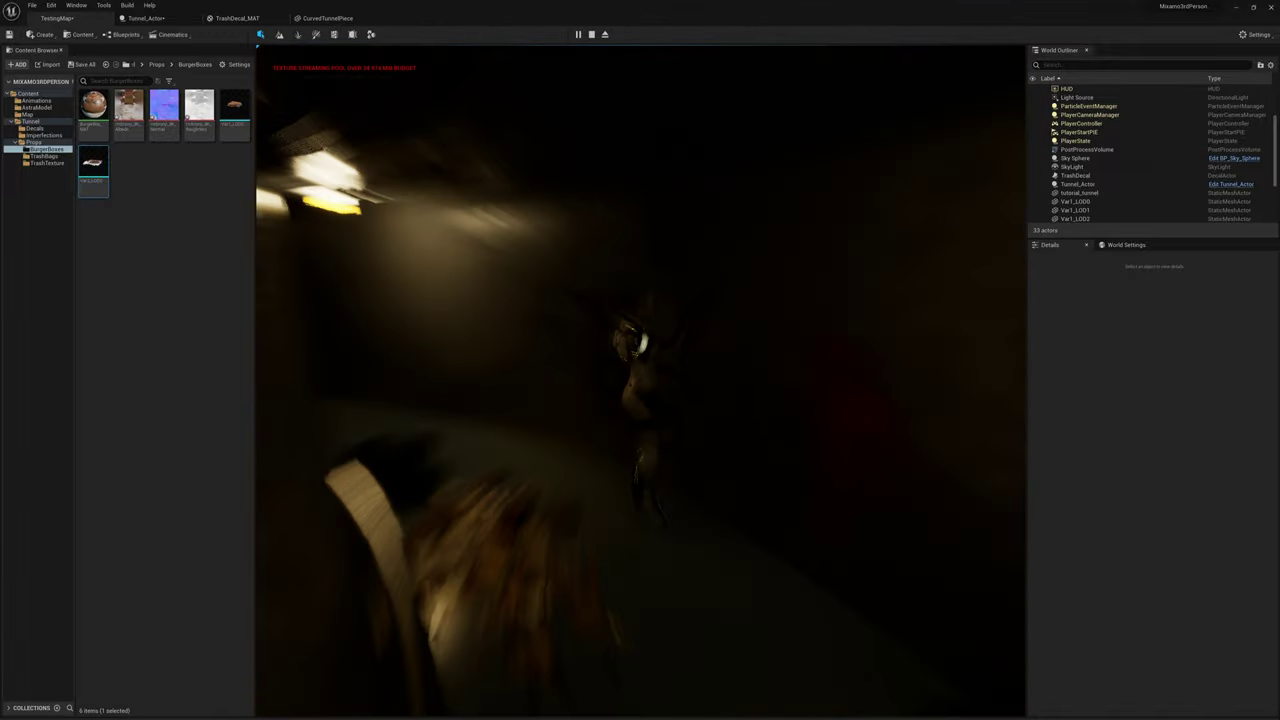
{"action": "key", "text": "w"}
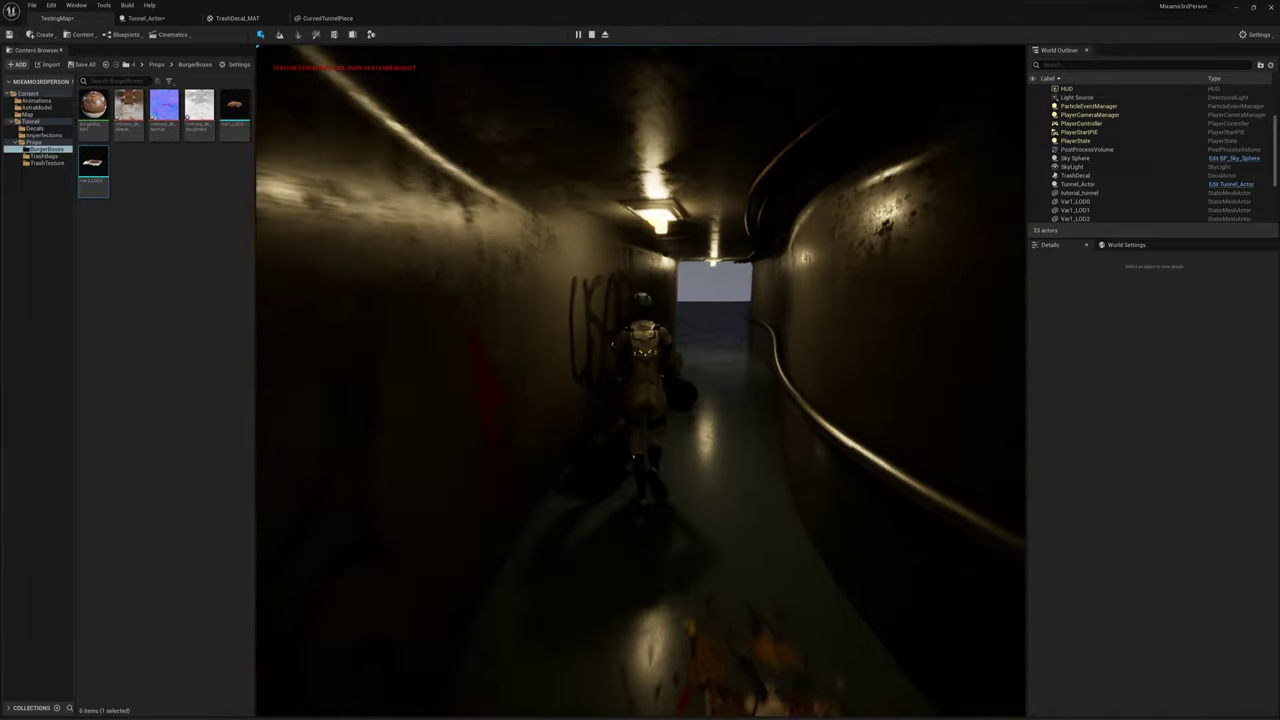
{"action": "key", "text": "w"}
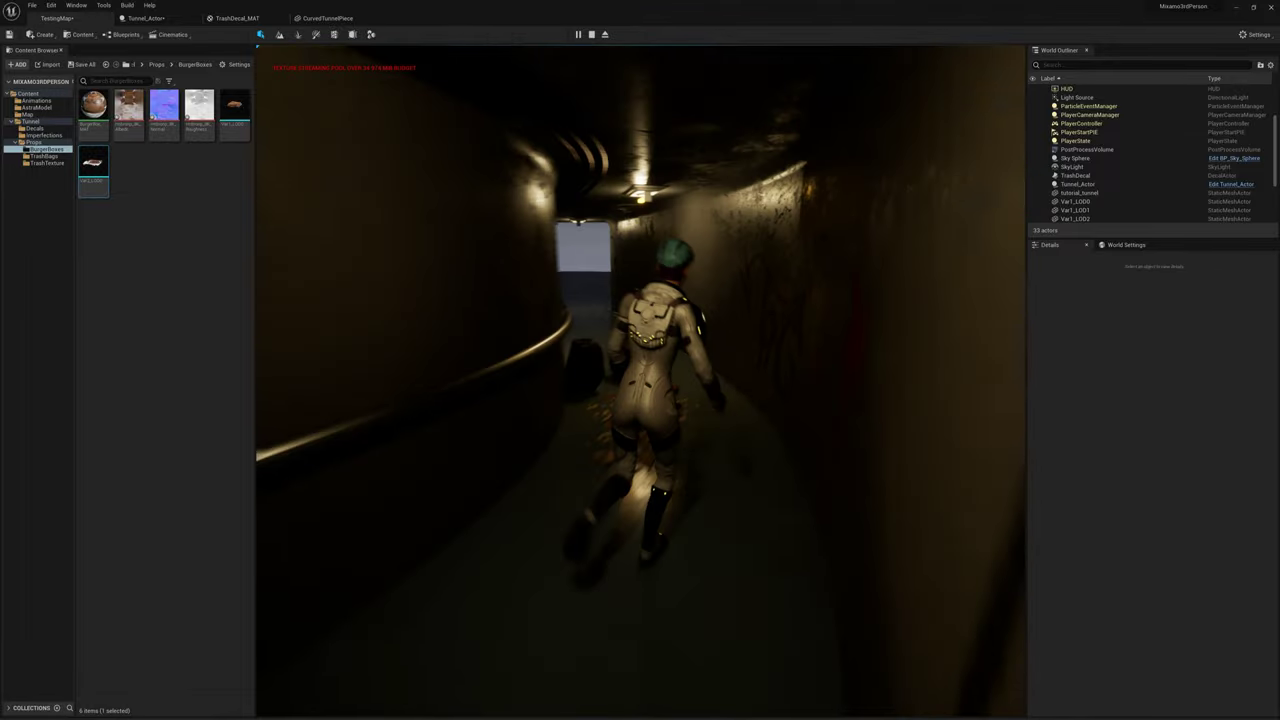
{"action": "key", "text": "w"}
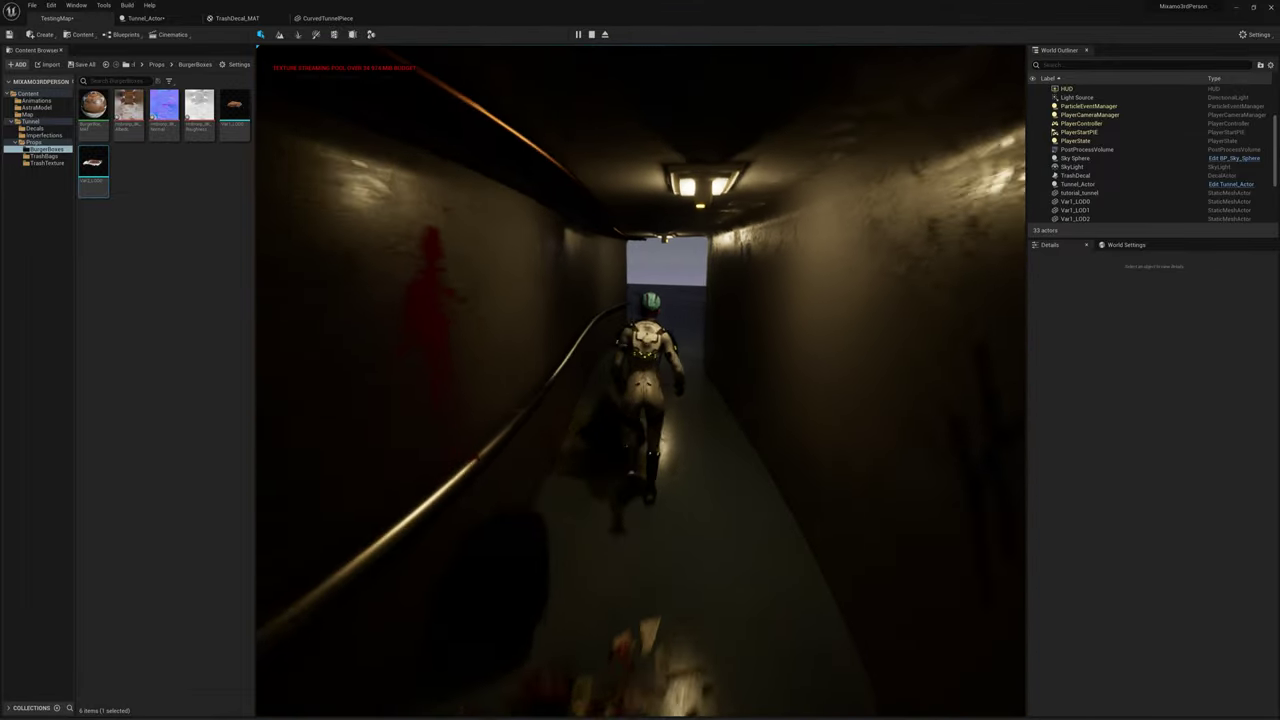
{"action": "key", "text": "w"}
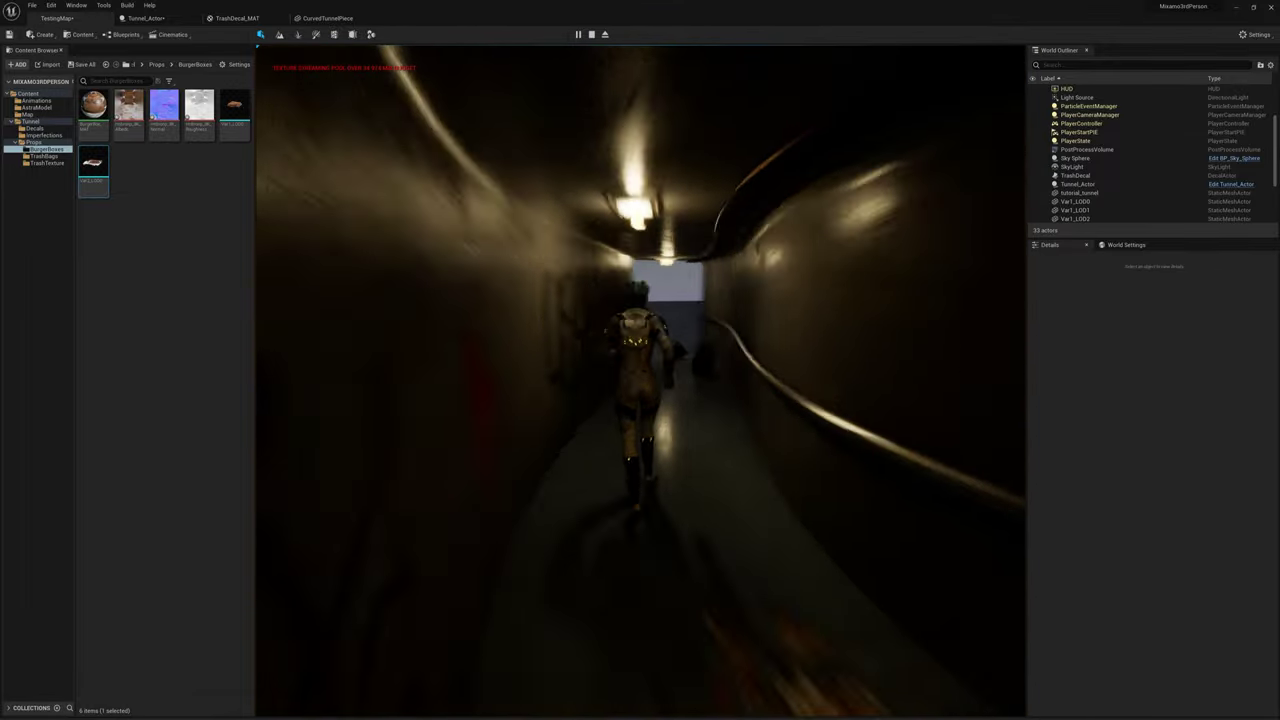
{"action": "key", "text": "w"}
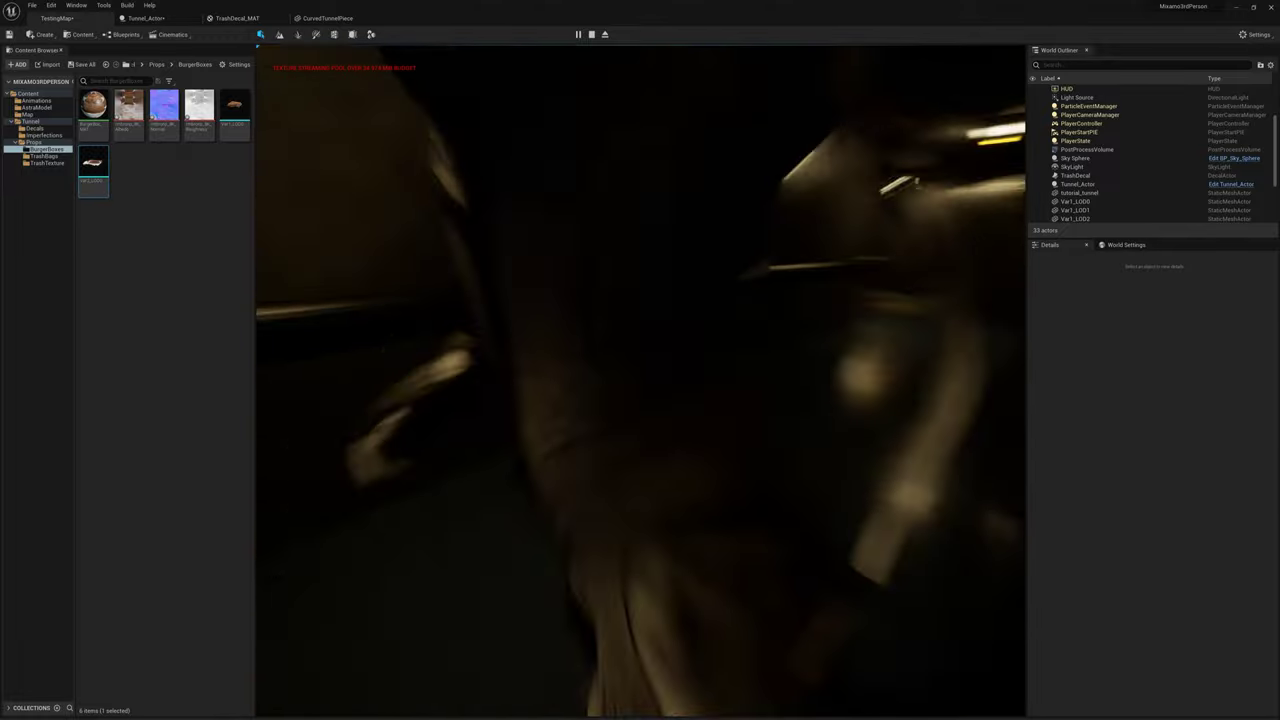
{"action": "key", "text": "w"}
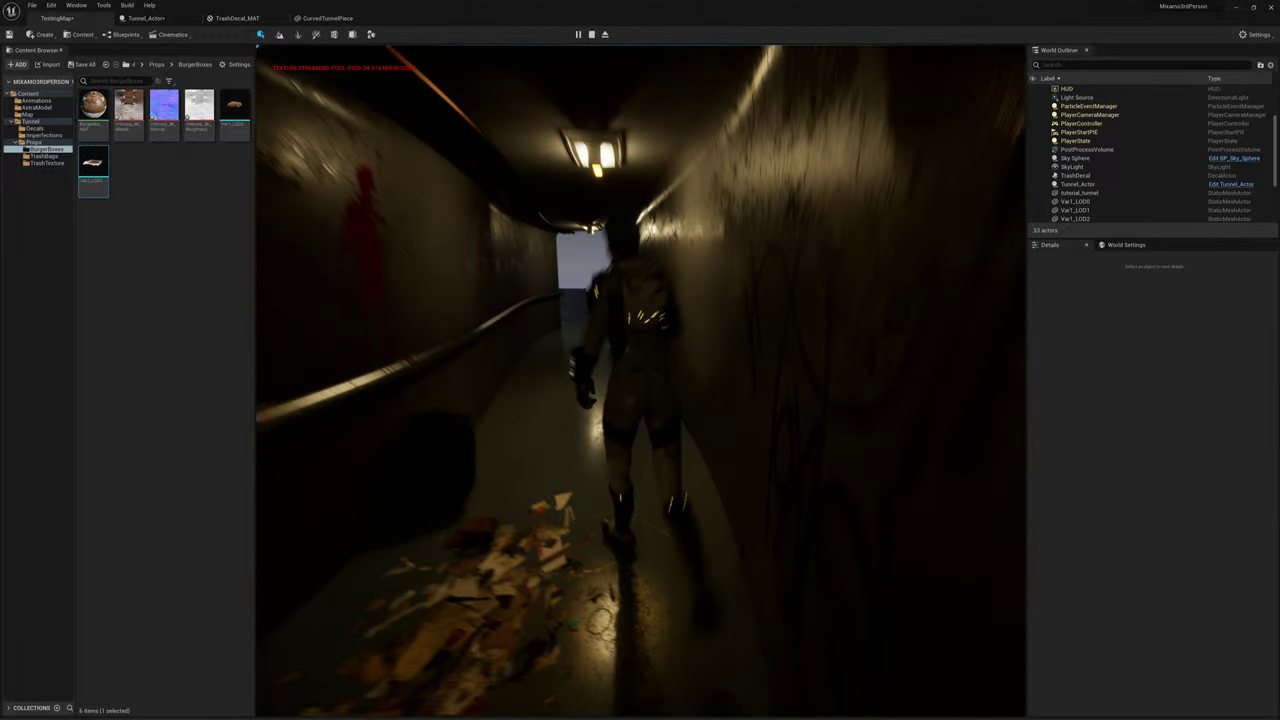
{"action": "key", "text": "w"}
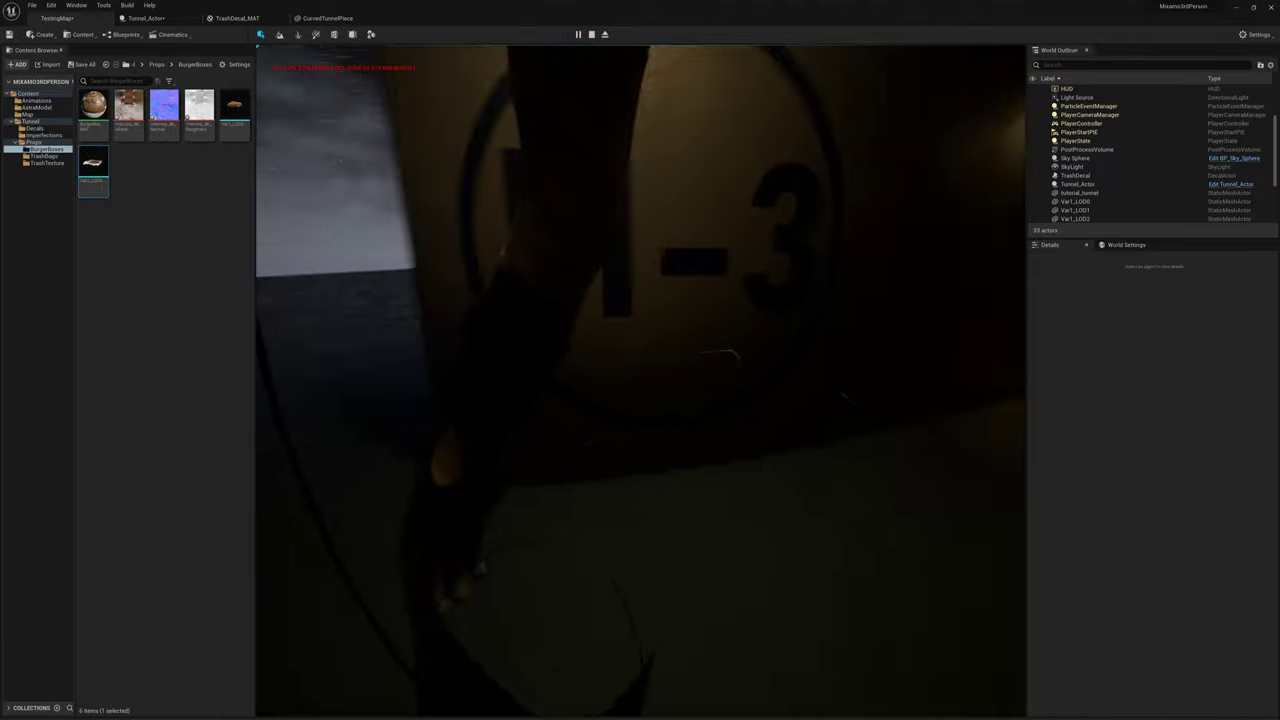
{"action": "key", "text": "w"}
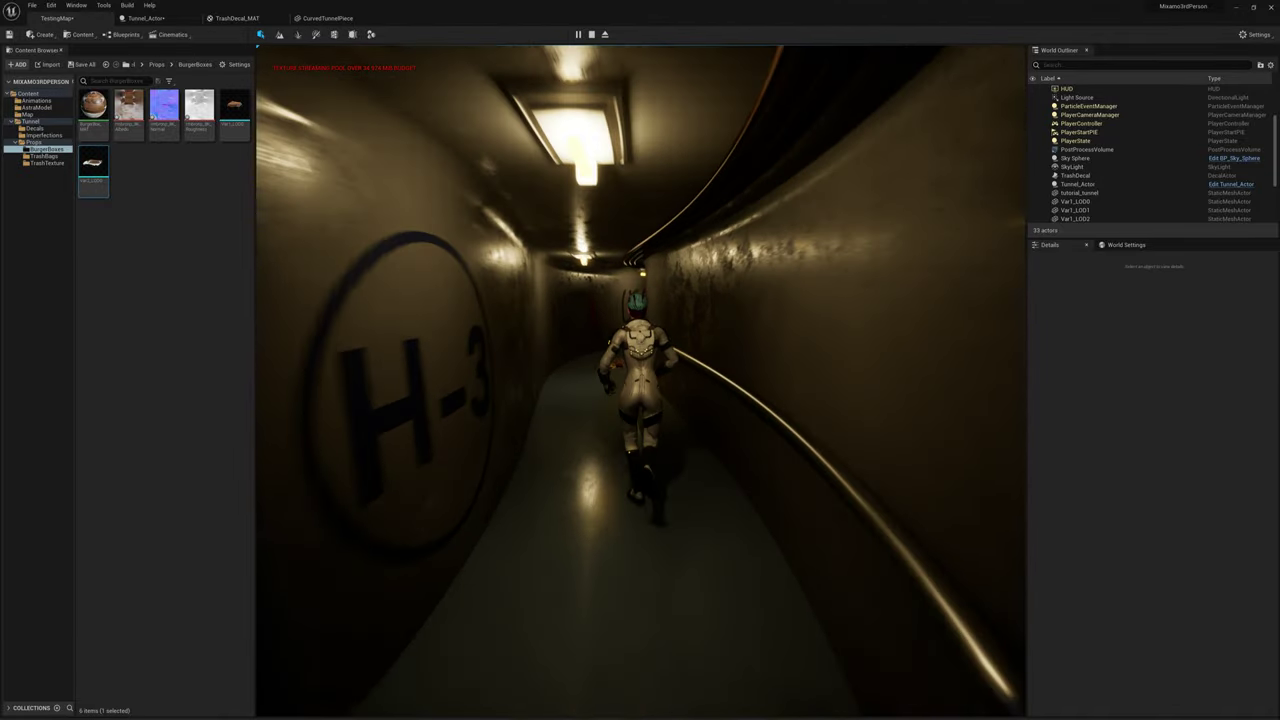
{"action": "key", "text": "w"}
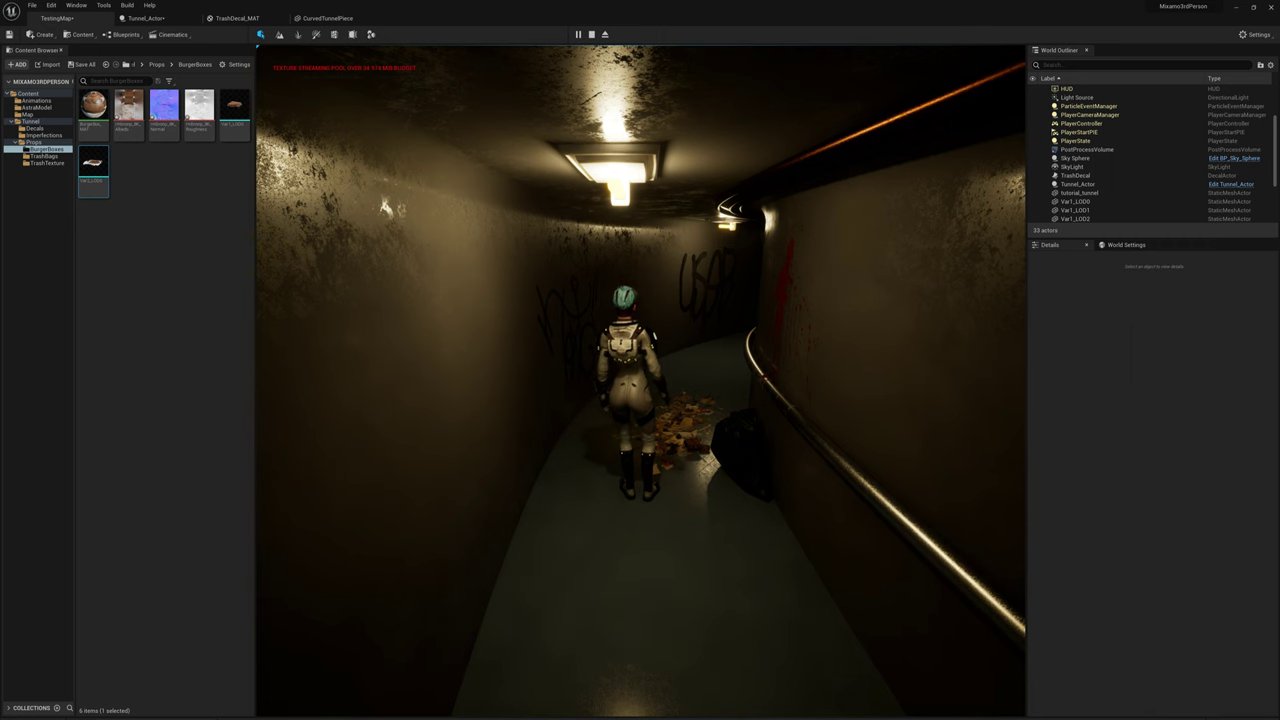
{"action": "key", "text": "shift+F1"}
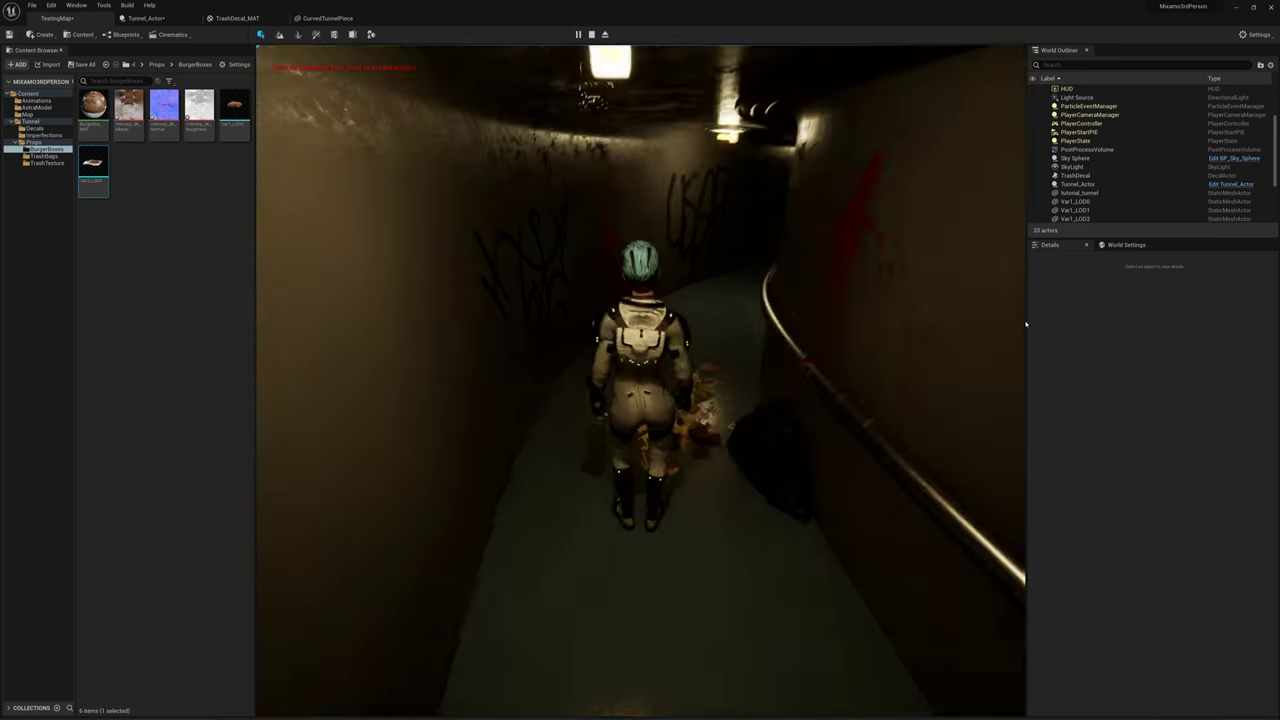
{"action": "key", "text": "Escape"}
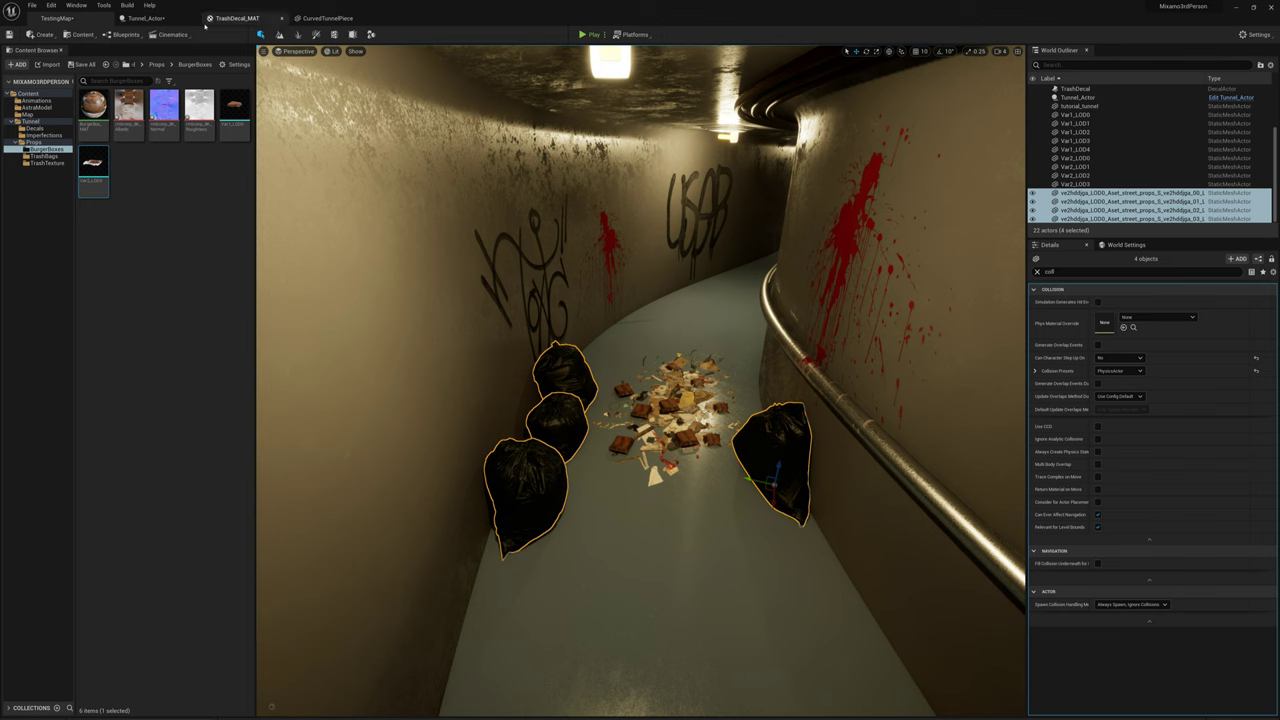
Step: In Tunnel_Actor's Event Graph, set the multiplier applied to the timeline's Light Intensity to 100
{"action": "left_click", "coordinate": [148, 18]}
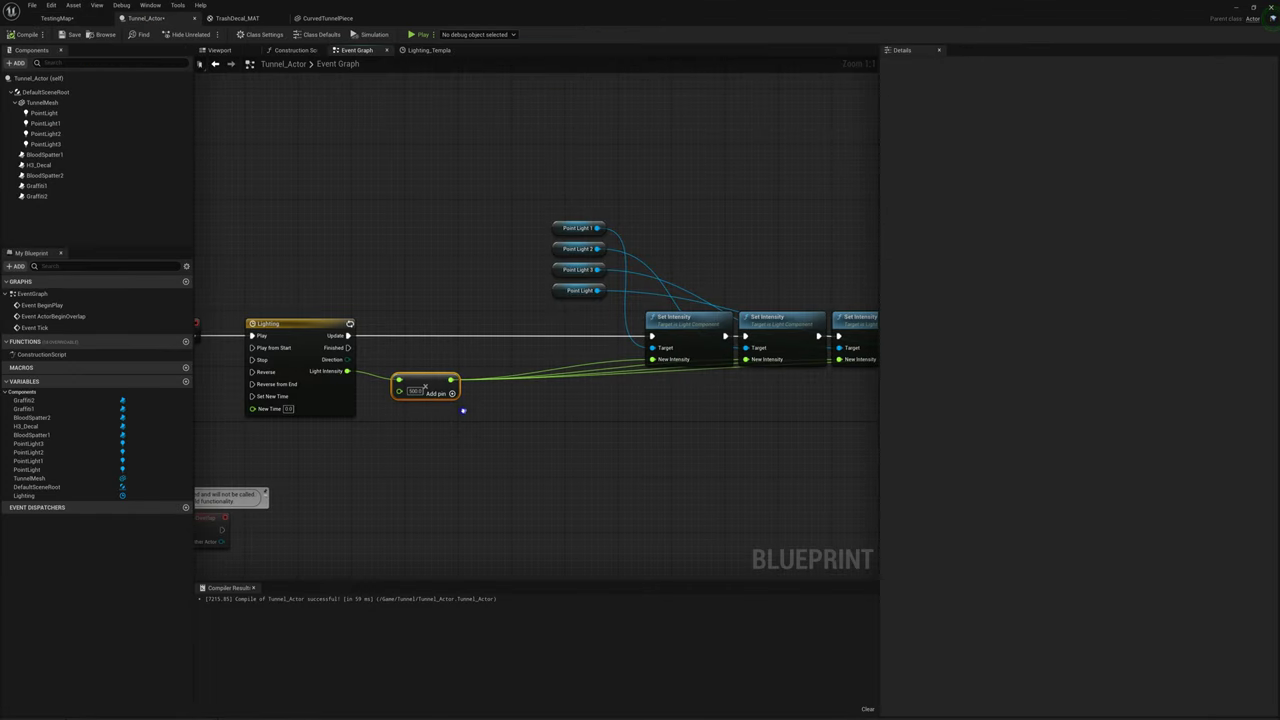
{"action": "right_click_drag", "start_coordinate": [463, 409], "coordinate": [523, 368]}
{"action": "mouse_move", "coordinate": [523, 370]}
{"action": "left_mouse_down"}
{"action": "mouse_move", "coordinate": [650, 375]}
{"action": "mouse_move", "coordinate": [520, 368]}
{"action": "left_mouse_up"}
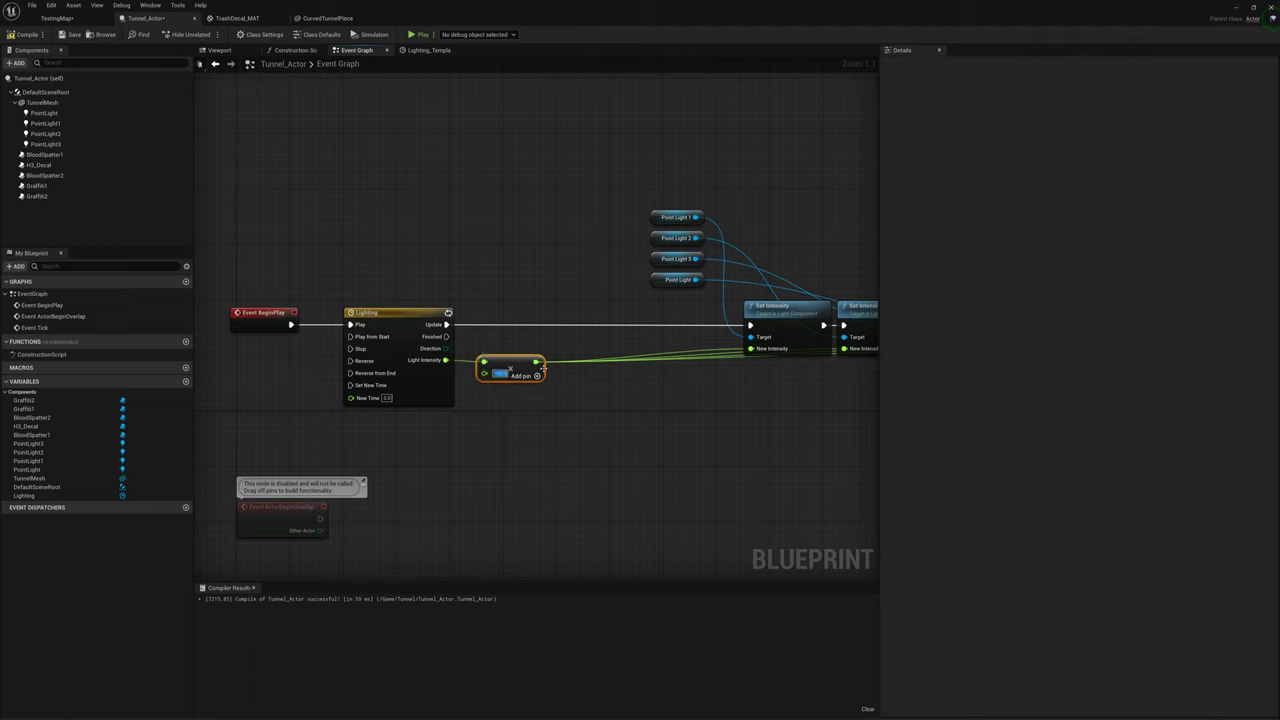
Step: Insert an Addition node that adds 400 to the multiplied Light Intensity and feeds the New Intensity inputs of the Set Intensity nodes
{"action": "left_click_drag", "start_coordinate": [536, 362], "coordinate": [586, 391]}
{"action": "type", "text": "+"}
{"action": "key", "text": "Return"}
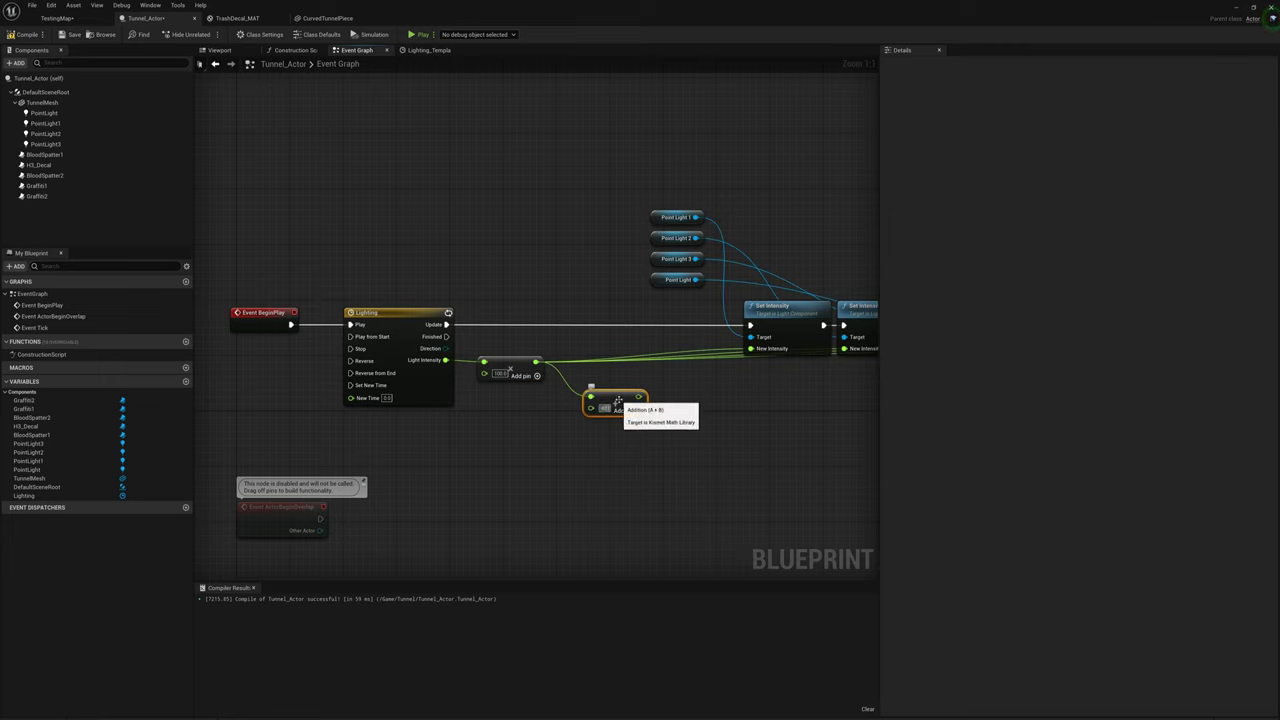
{"action": "left_click_drag", "start_coordinate": [617, 401], "coordinate": [605, 362]}
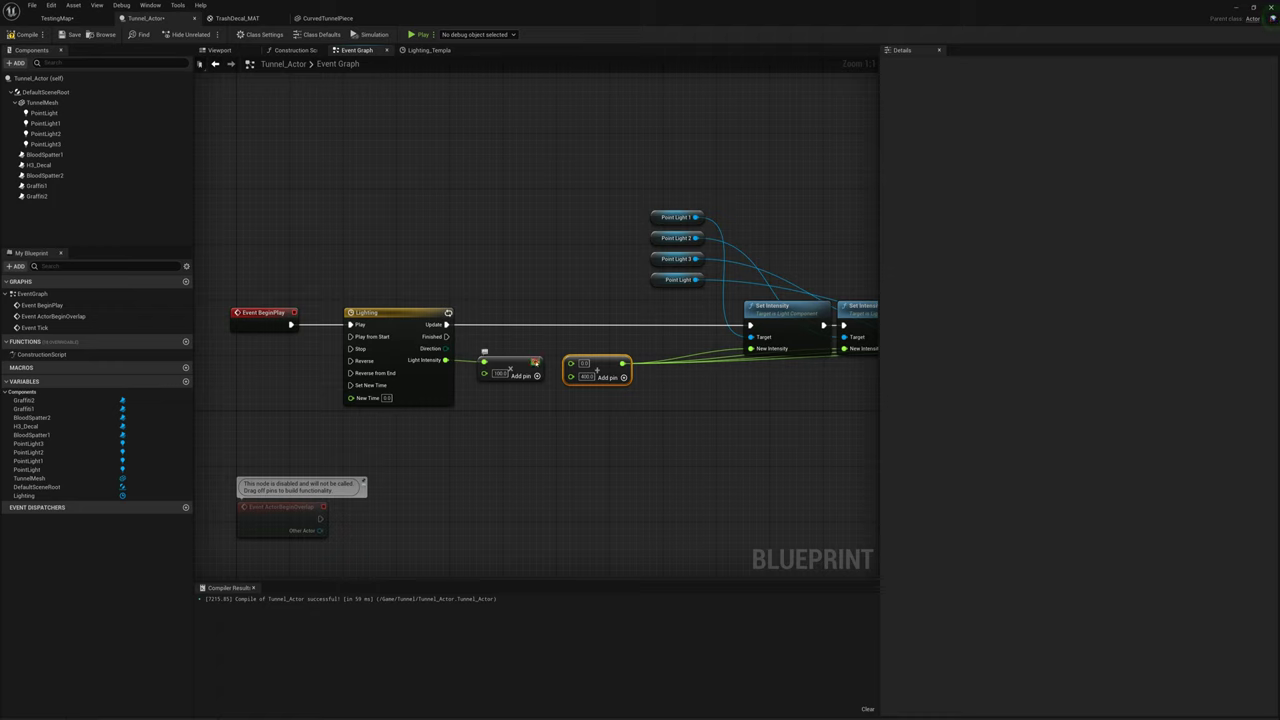
{"action": "left_click_drag", "start_coordinate": [536, 362], "coordinate": [596, 368]}
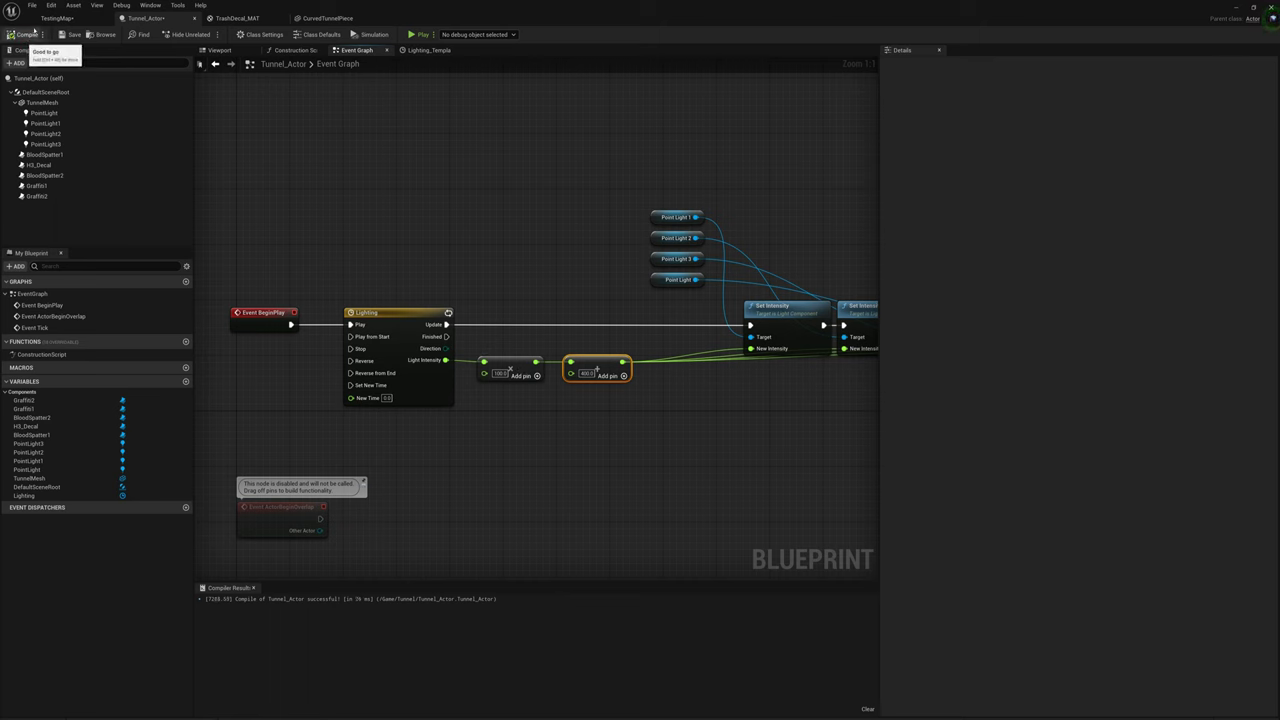
Step: Play-test TestingMap and walk the character into the tunnel to check the flicker's strength
{"action": "left_click", "coordinate": [62, 18]}
{"action": "left_click", "coordinate": [582, 35]}
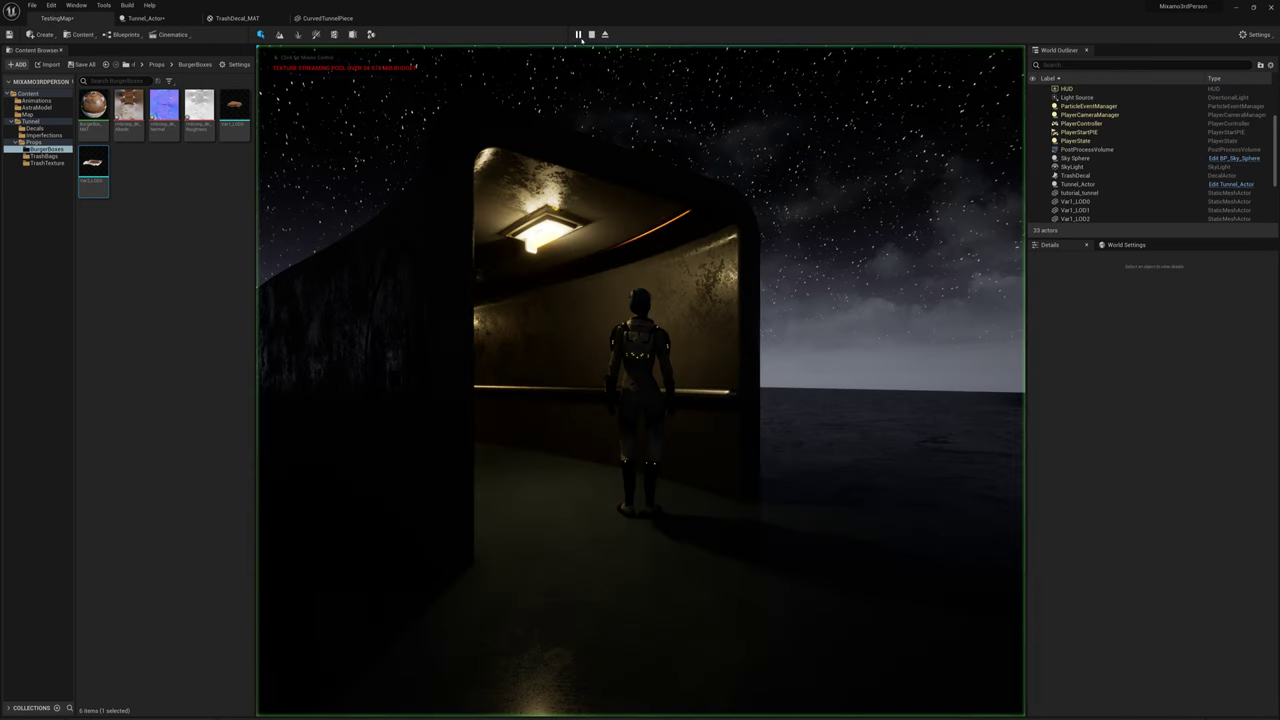
{"action": "key", "text": "w"}
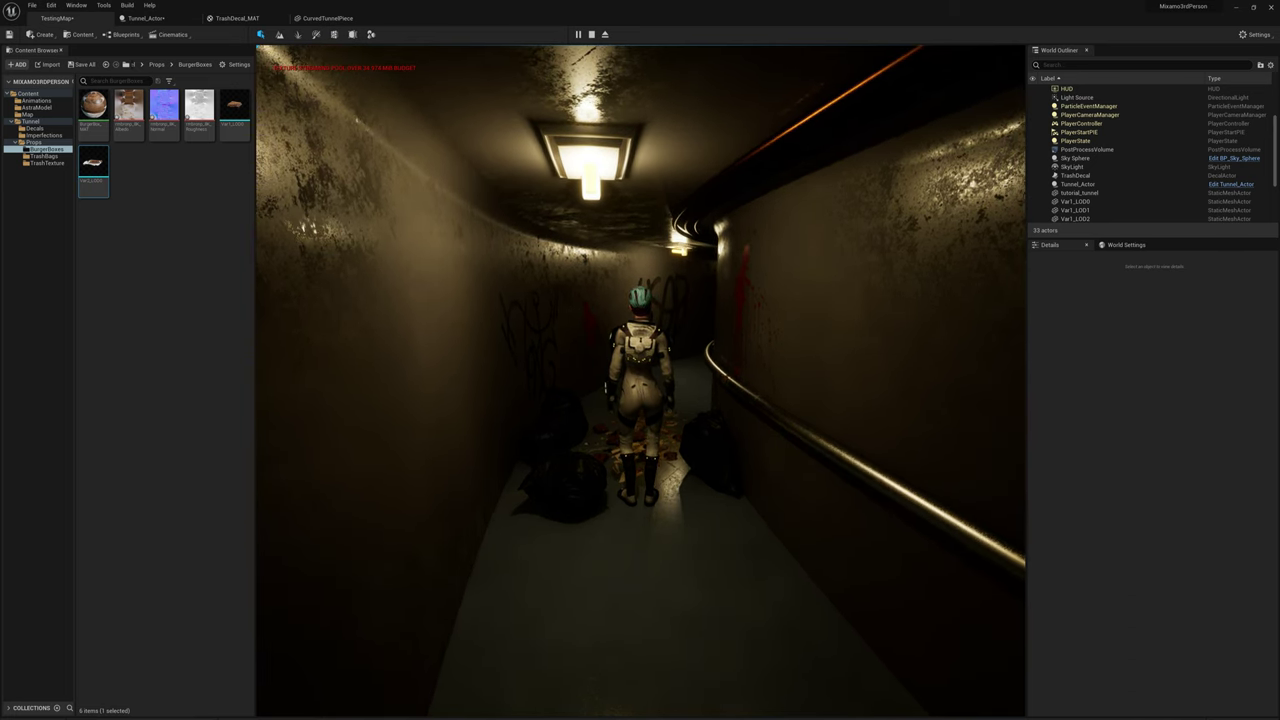
{"action": "key", "text": "Escape"}
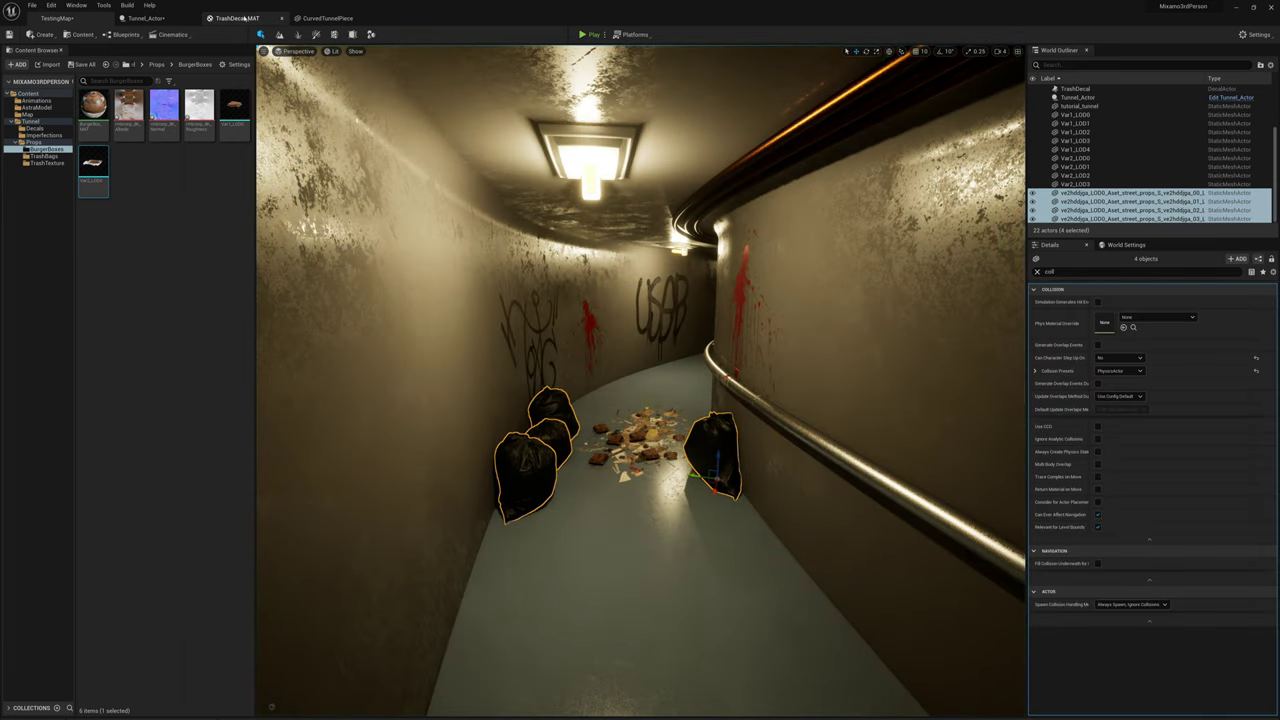
Step: Add keys to the Lighting timeline's LightIntensity curve that form a double dip at about 2.1 seconds, the deeper one down to about 0.11
{"action": "left_click", "coordinate": [155, 18]}
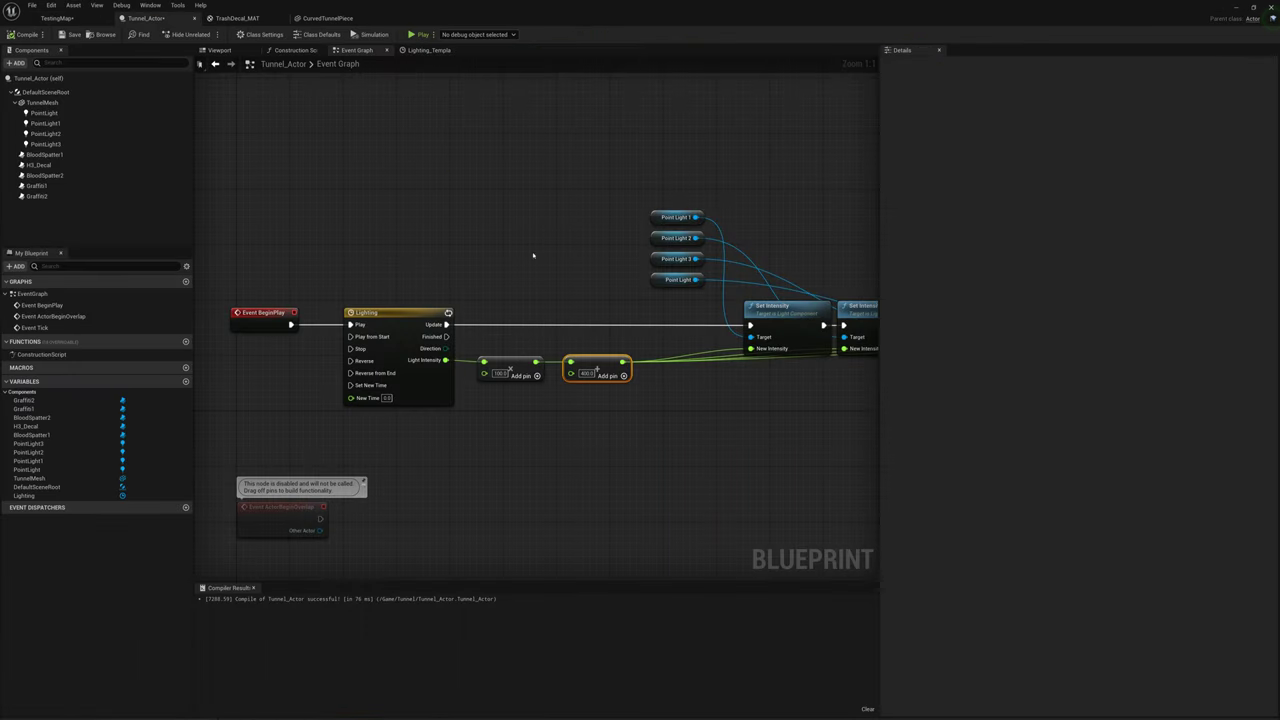
{"action": "double_click", "coordinate": [416, 340]}
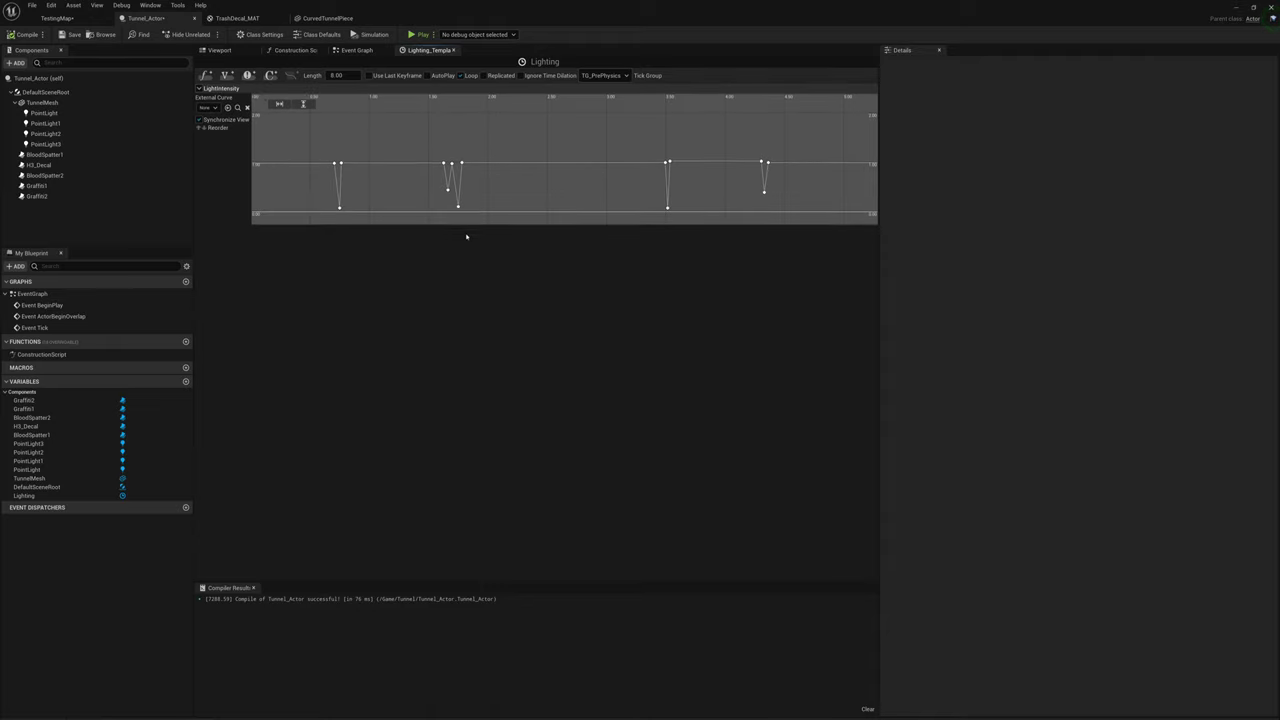
{"action": "left_click", "coordinate": [497, 165], "text": "shift"}
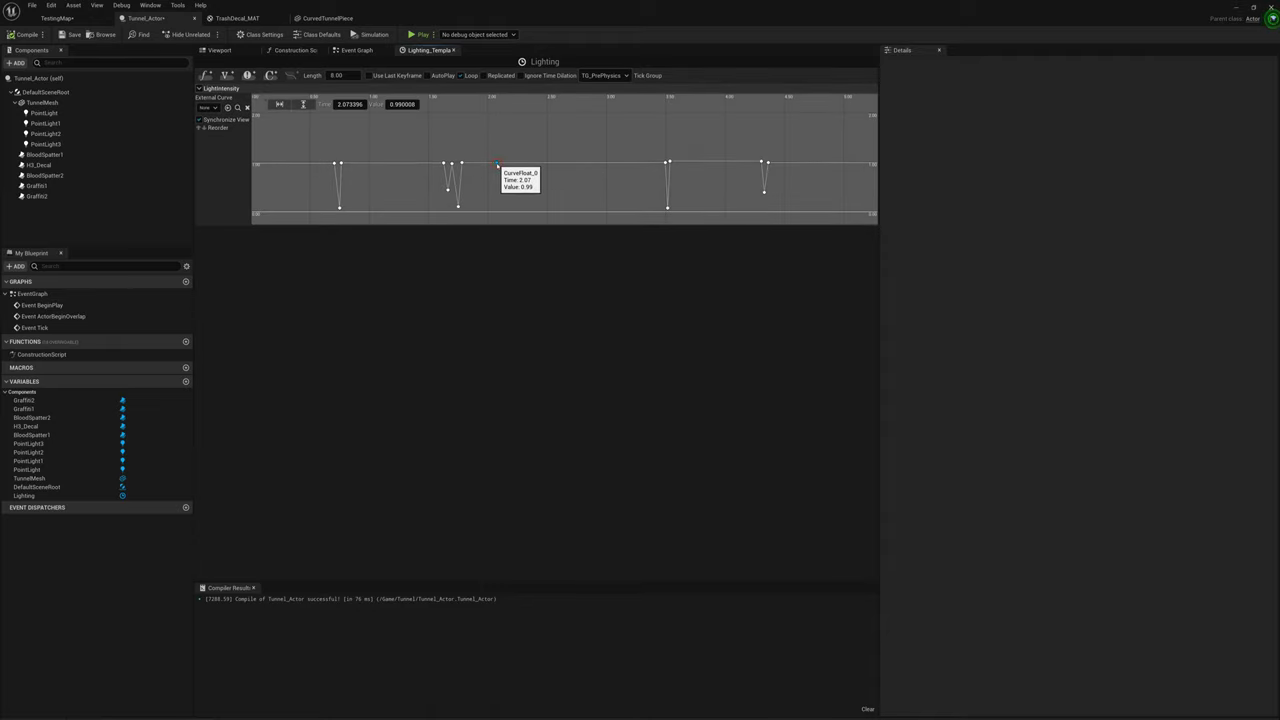
{"action": "left_click_drag", "start_coordinate": [497, 163], "coordinate": [508, 205]}
{"action": "left_click", "coordinate": [501, 163], "text": "shift"}
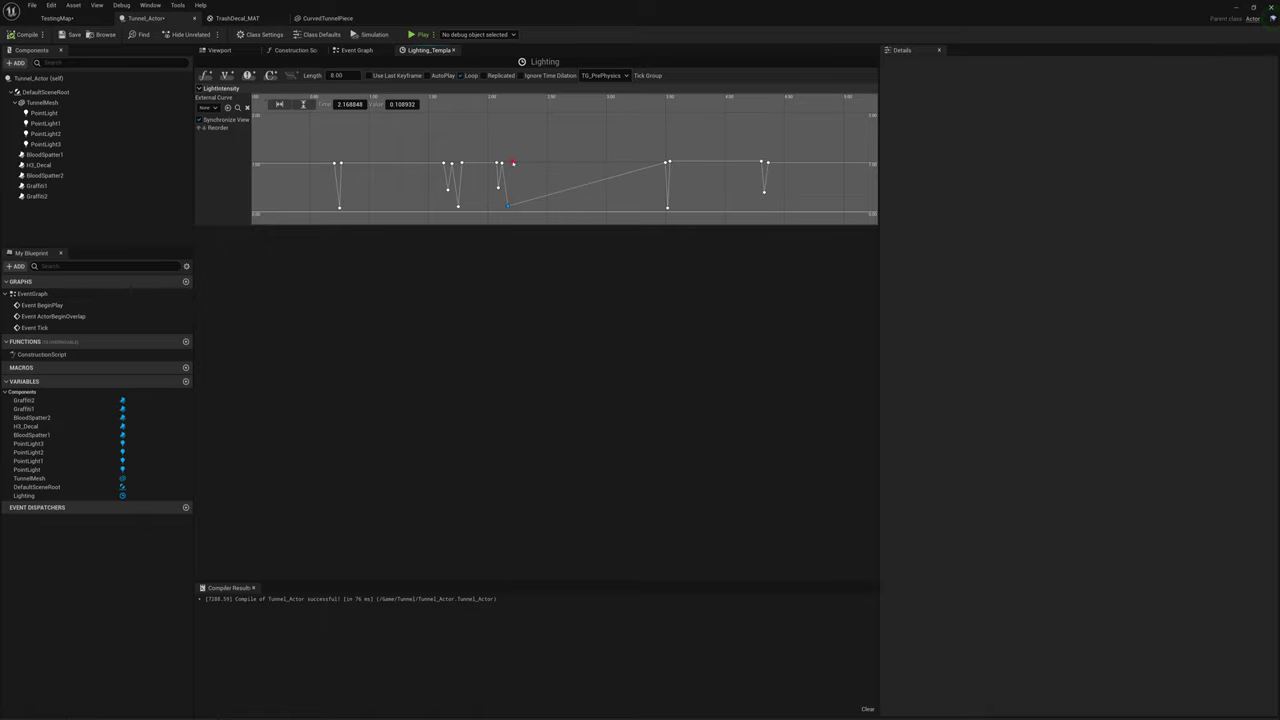
{"action": "left_click", "coordinate": [512, 162], "text": "shift"}
Step: Add a second, deeper dip to the LightIntensity curve at about 6.3 seconds, directly after the existing dip, returning to about 1
{"action": "right_click_drag", "start_coordinate": [711, 168], "coordinate": [437, 171]}
{"action": "right_click_drag", "start_coordinate": [612, 161], "coordinate": [468, 163]}
{"action": "left_click", "coordinate": [578, 167]}
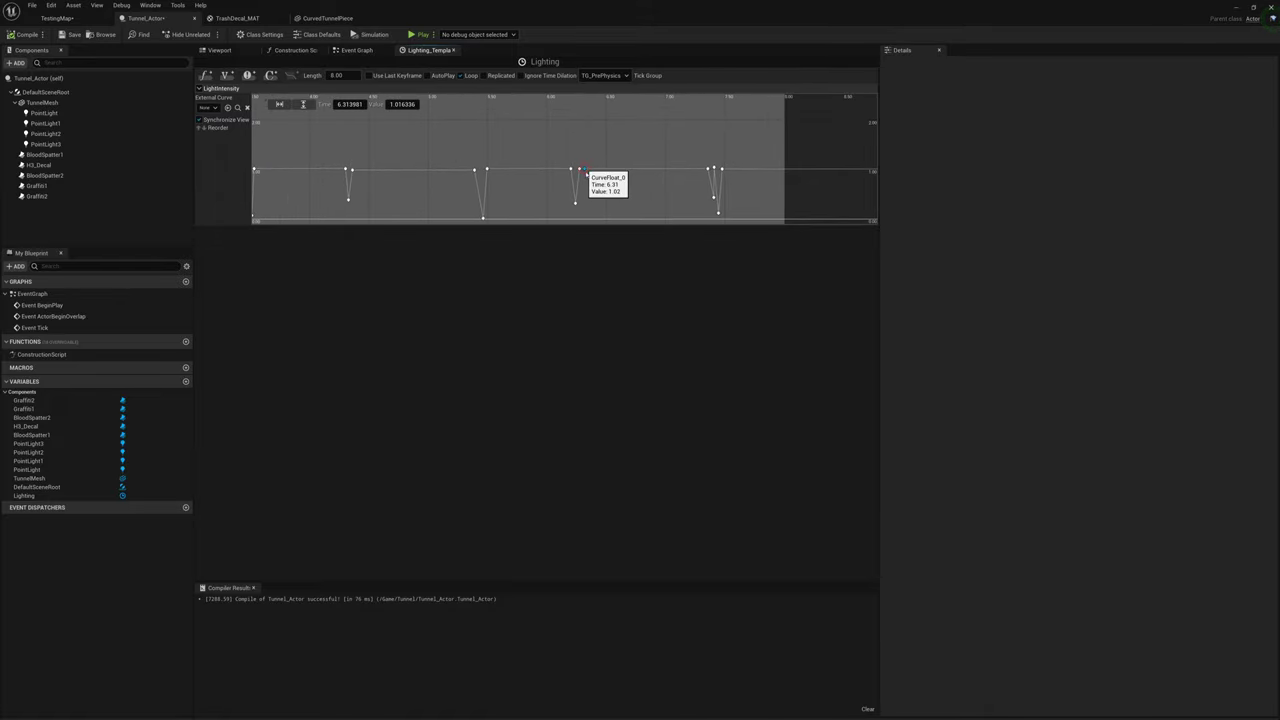
{"action": "left_click", "coordinate": [589, 214], "text": "shift"}
{"action": "left_click", "coordinate": [593, 170], "text": "shift"}
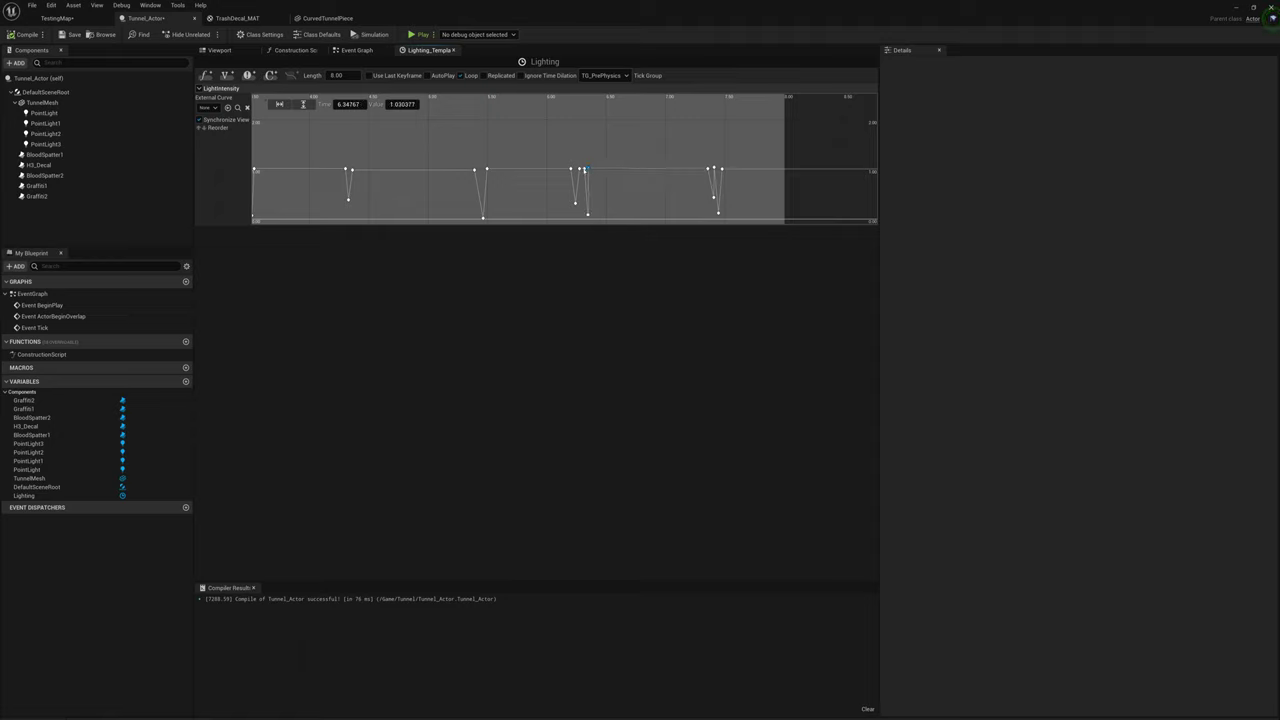
{"action": "left_click_drag", "start_coordinate": [588, 168], "coordinate": [576, 170]}
Step: Steepen the LightIntensity dip near 5.4 seconds by moving its leading key to about 5.44 seconds at a value of about 1.01
{"action": "left_click_drag", "start_coordinate": [473, 172], "coordinate": [479, 171]}
{"action": "right_click_drag", "start_coordinate": [484, 155], "coordinate": [771, 158]}
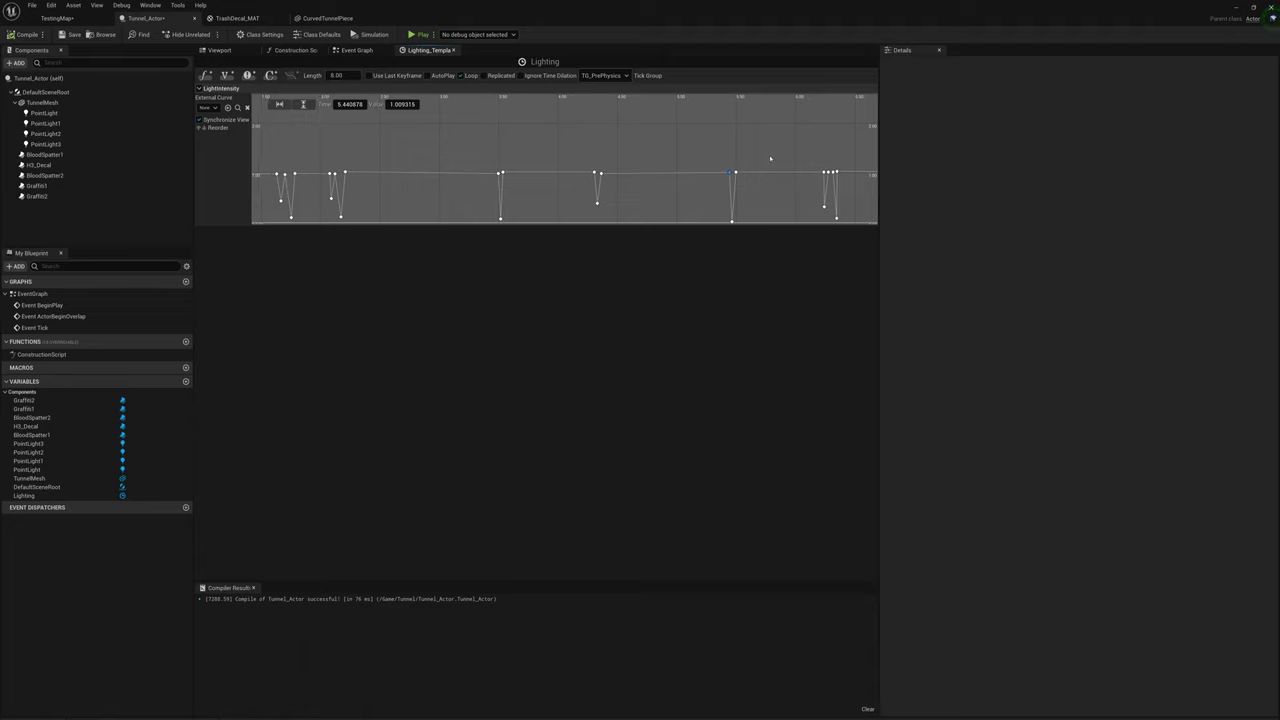
{"action": "right_click_drag", "start_coordinate": [644, 162], "coordinate": [736, 173]}
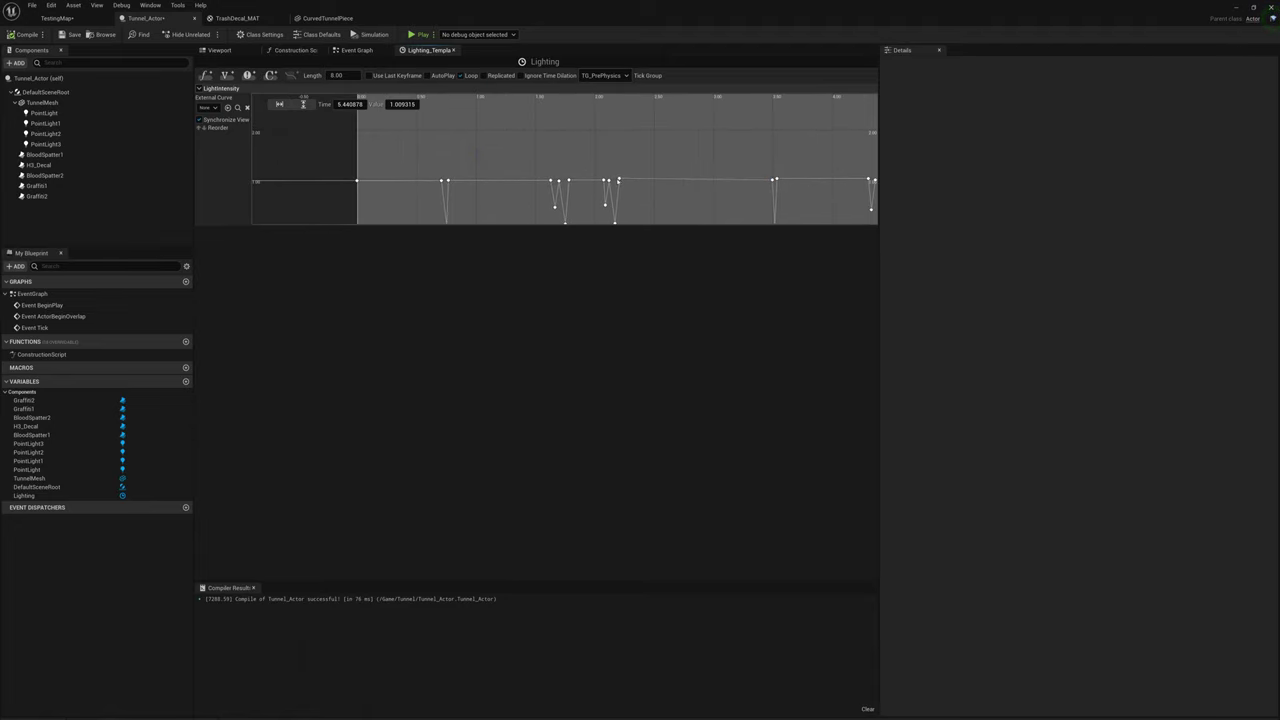
Step: Move the LightIntensity key closing the double dip to about 2.18 seconds at about 1, and add a shallow dip near 0.1 seconds
{"action": "mouse_move", "coordinate": [618, 180]}
{"action": "left_mouse_down"}
{"action": "mouse_move", "coordinate": [616, 221]}
{"action": "mouse_move", "coordinate": [617, 182]}
{"action": "left_mouse_up"}
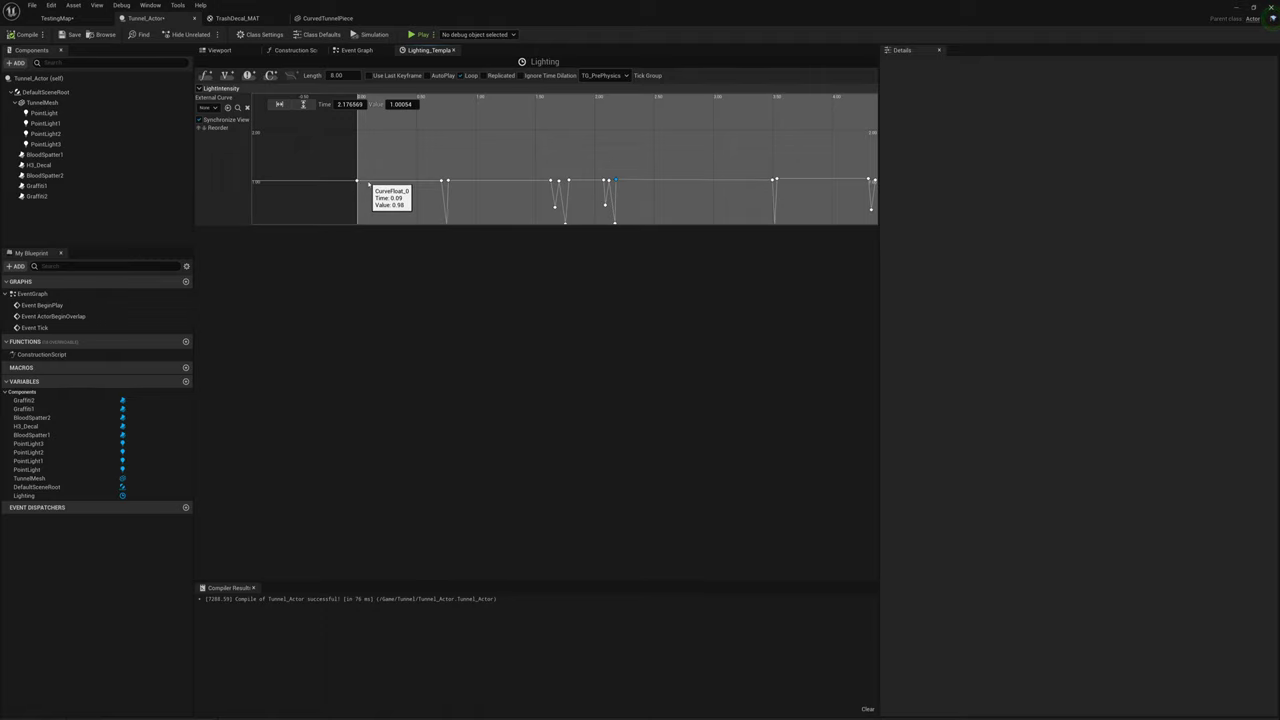
{"action": "left_click", "coordinate": [368, 182], "text": "shift"}
{"action": "left_click", "coordinate": [371, 200], "text": "shift"}
{"action": "left_click", "coordinate": [374, 183], "text": "shift"}
Step: Play-test TestingMap and run the character into the tunnel to the trash bags to check the revised flicker
{"action": "left_click", "coordinate": [57, 18]}
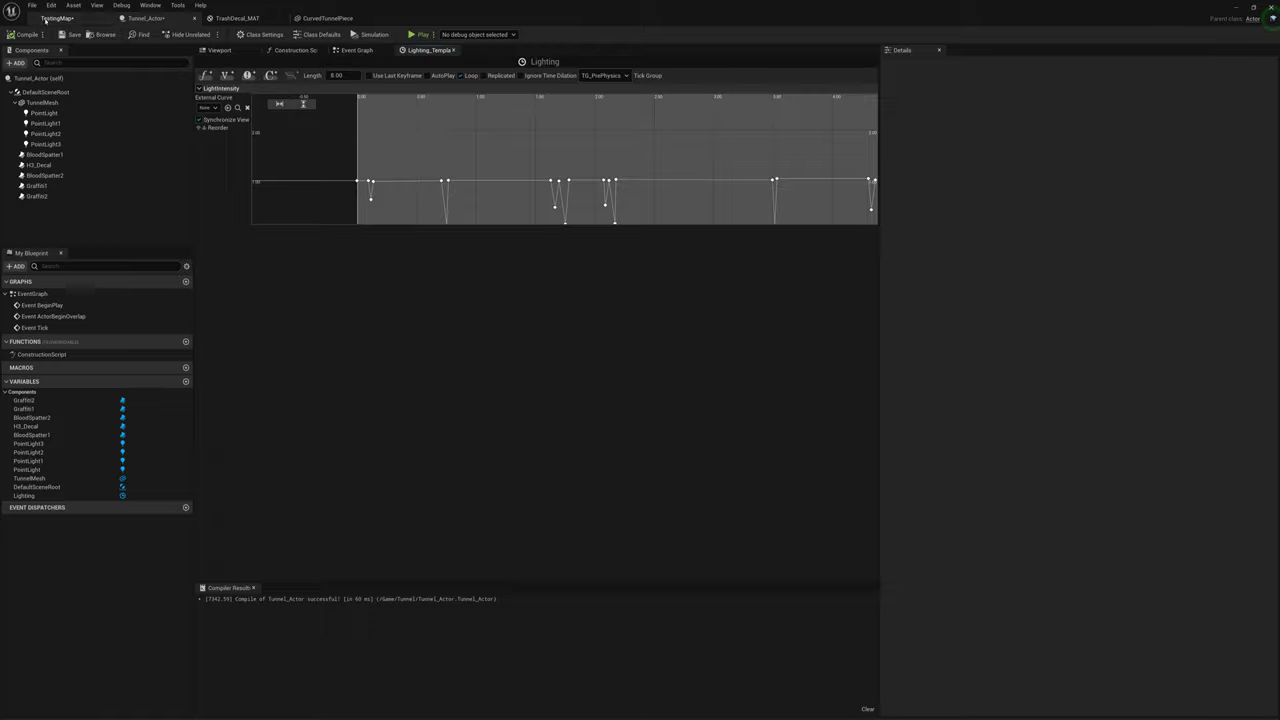
{"action": "left_click", "coordinate": [590, 34]}
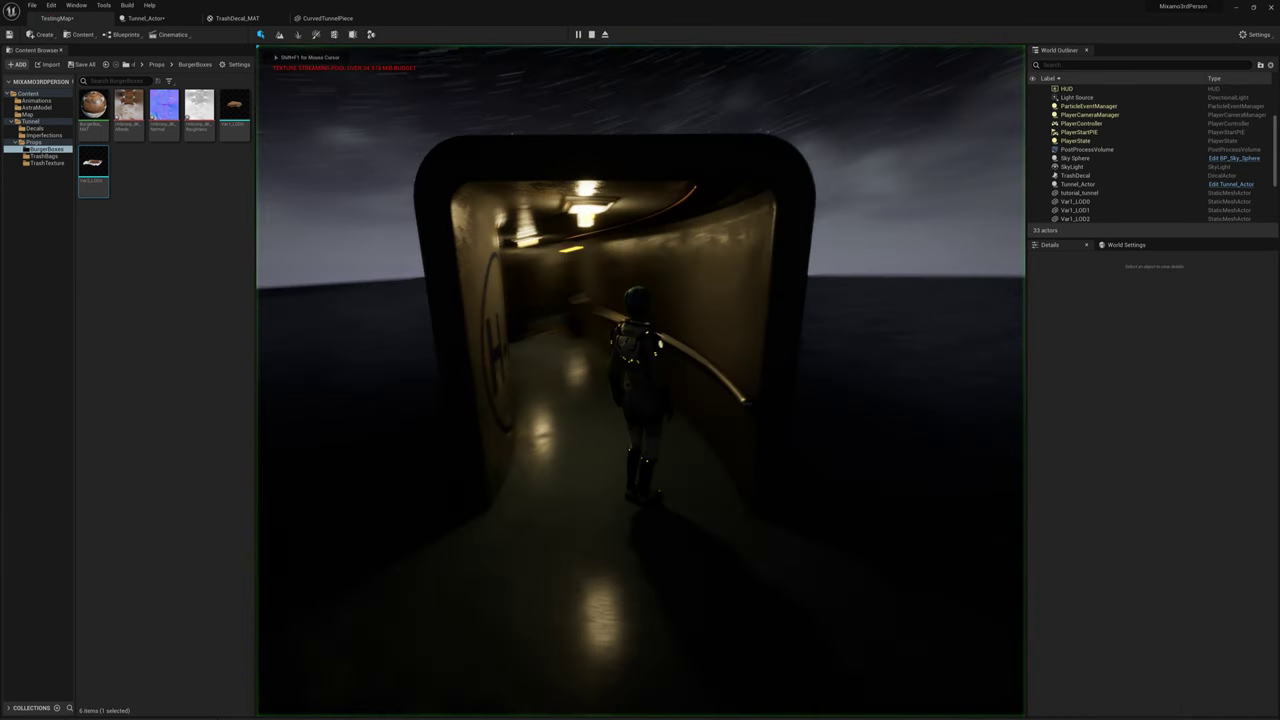
{"action": "key", "text": "w"}
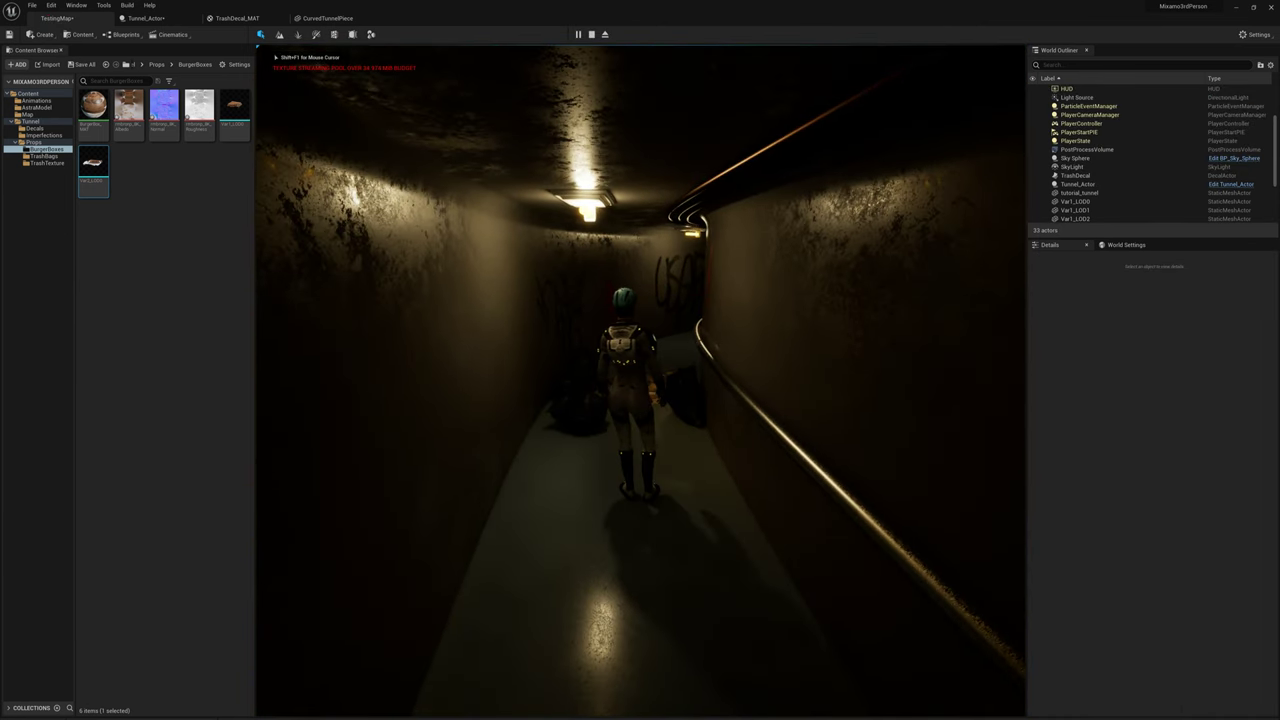
{"action": "key", "text": "w"}
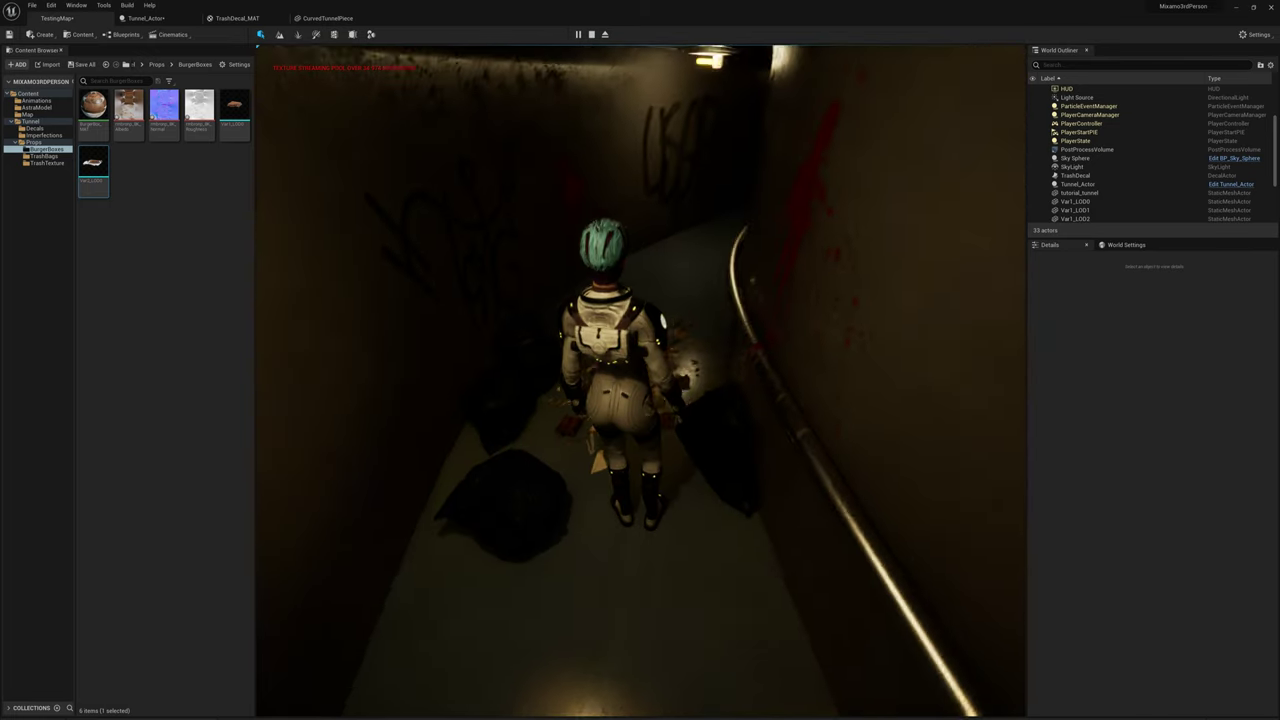
{"action": "key", "text": "s"}
{"action": "key", "text": "w"}
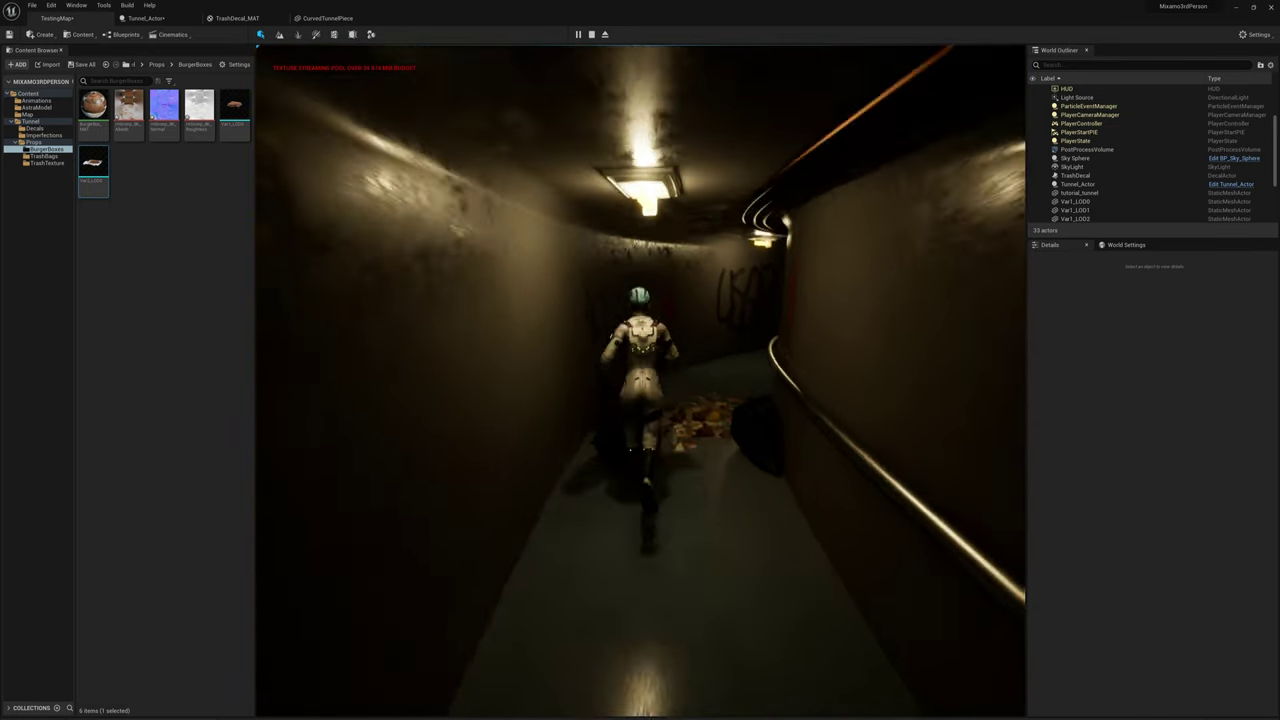
{"action": "key", "text": "w"}
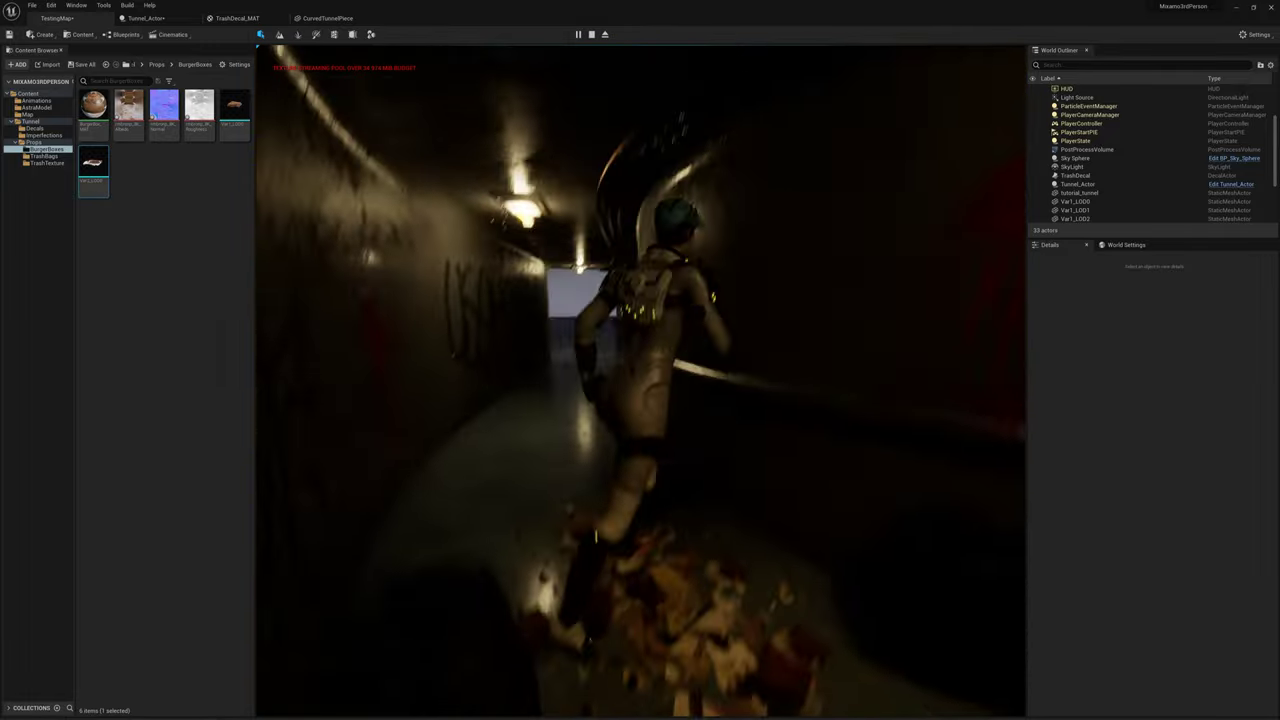
Step: Walk the character around the tunnel, look up at the ceiling lights to examine the flicker, and end the play session
{"action": "key", "text": "d"}
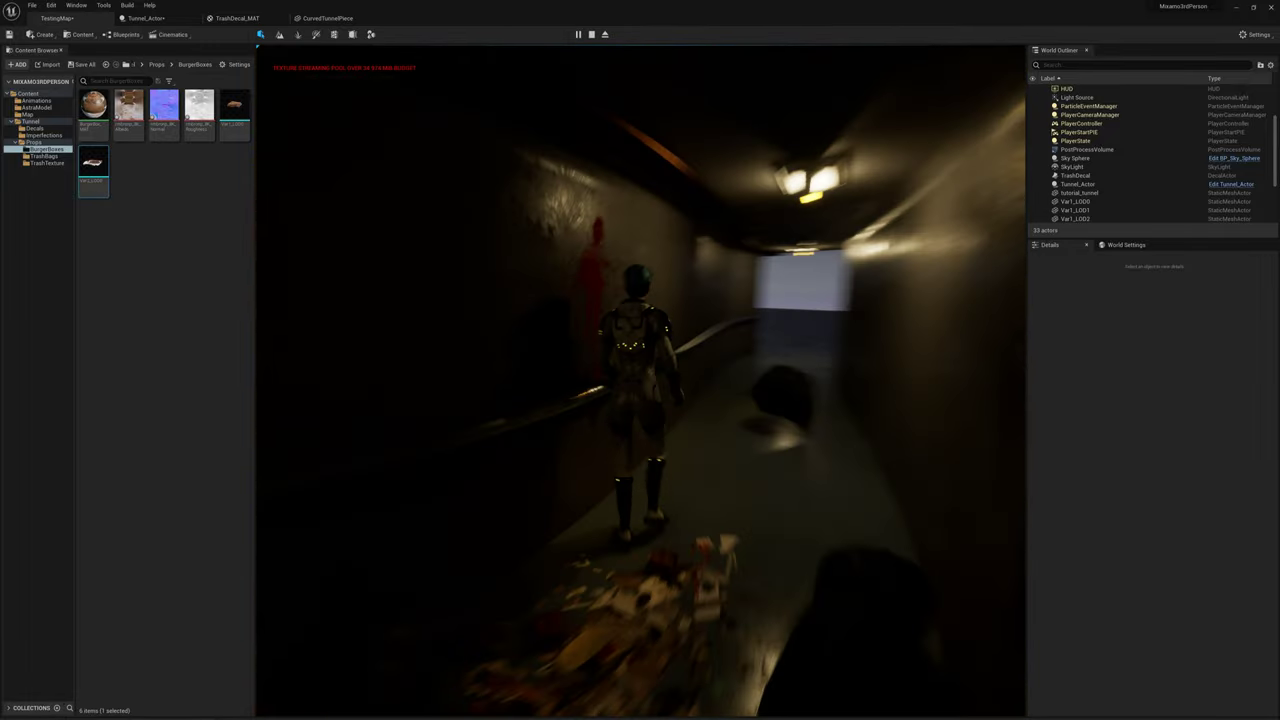
{"action": "key", "text": "w"}
{"action": "key", "text": "w"}
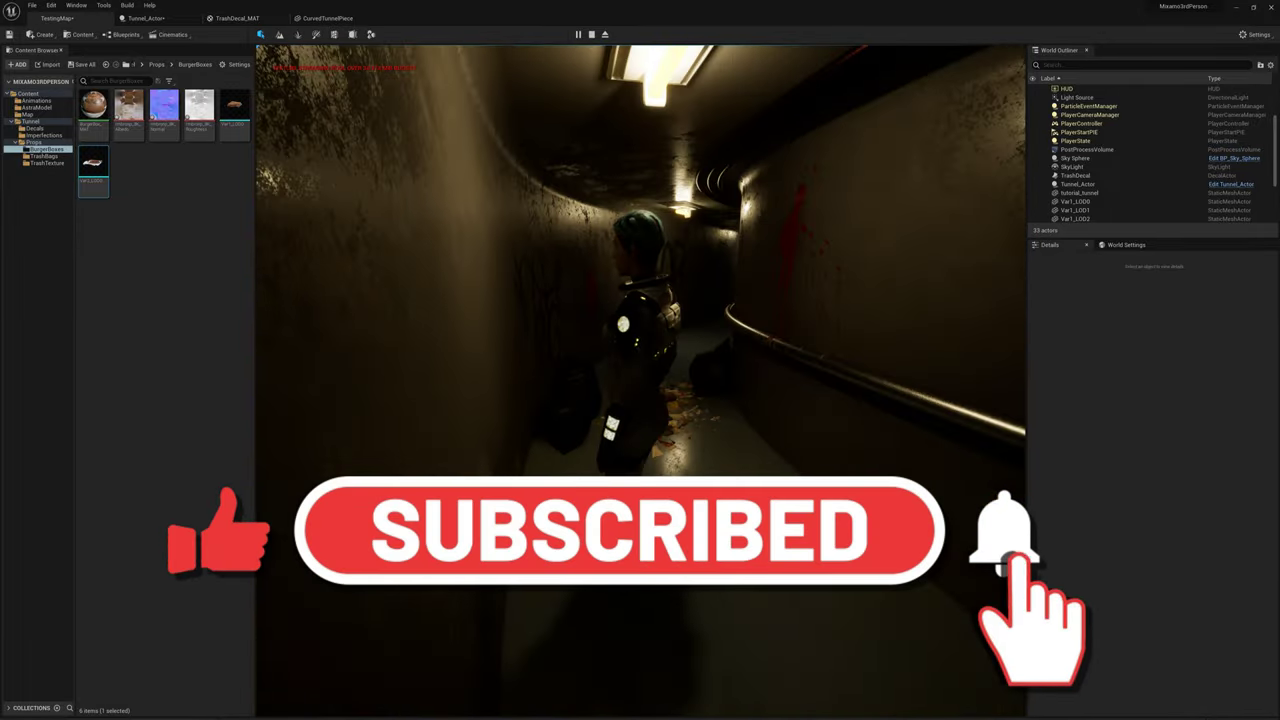
{"action": "key", "text": "w"}
{"action": "key", "text": "w"}
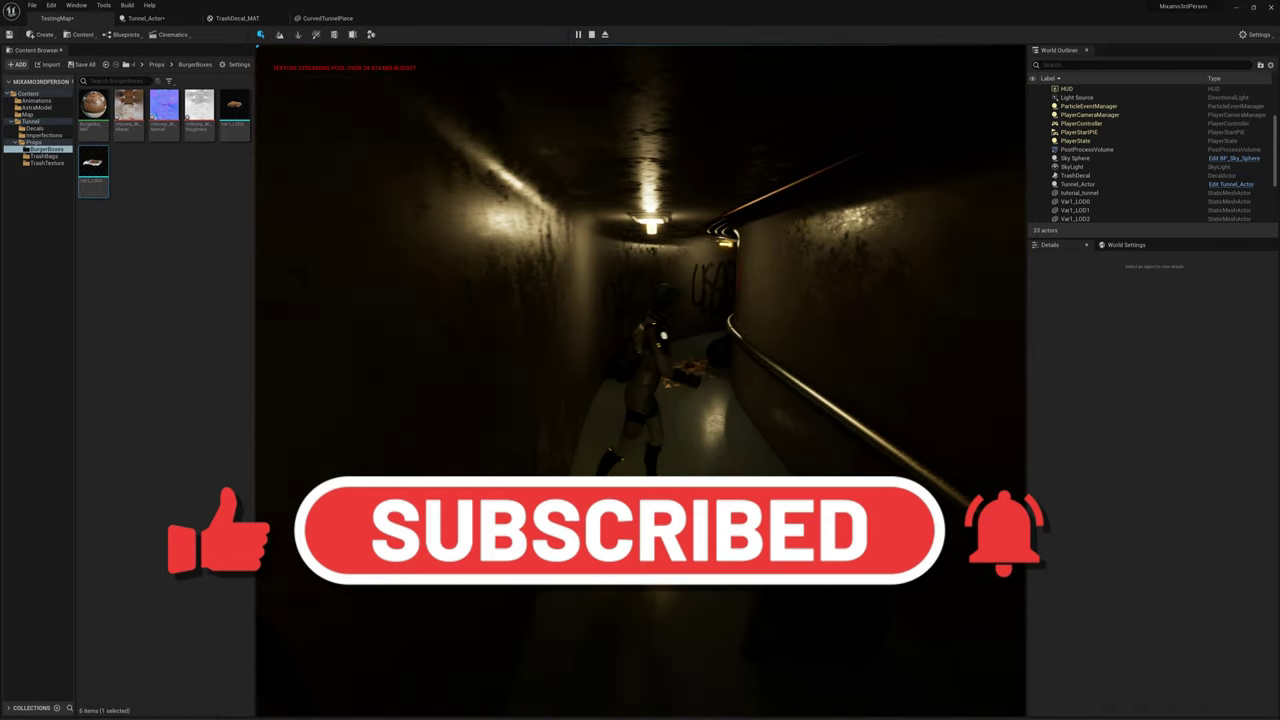
{"action": "key", "text": "w"}
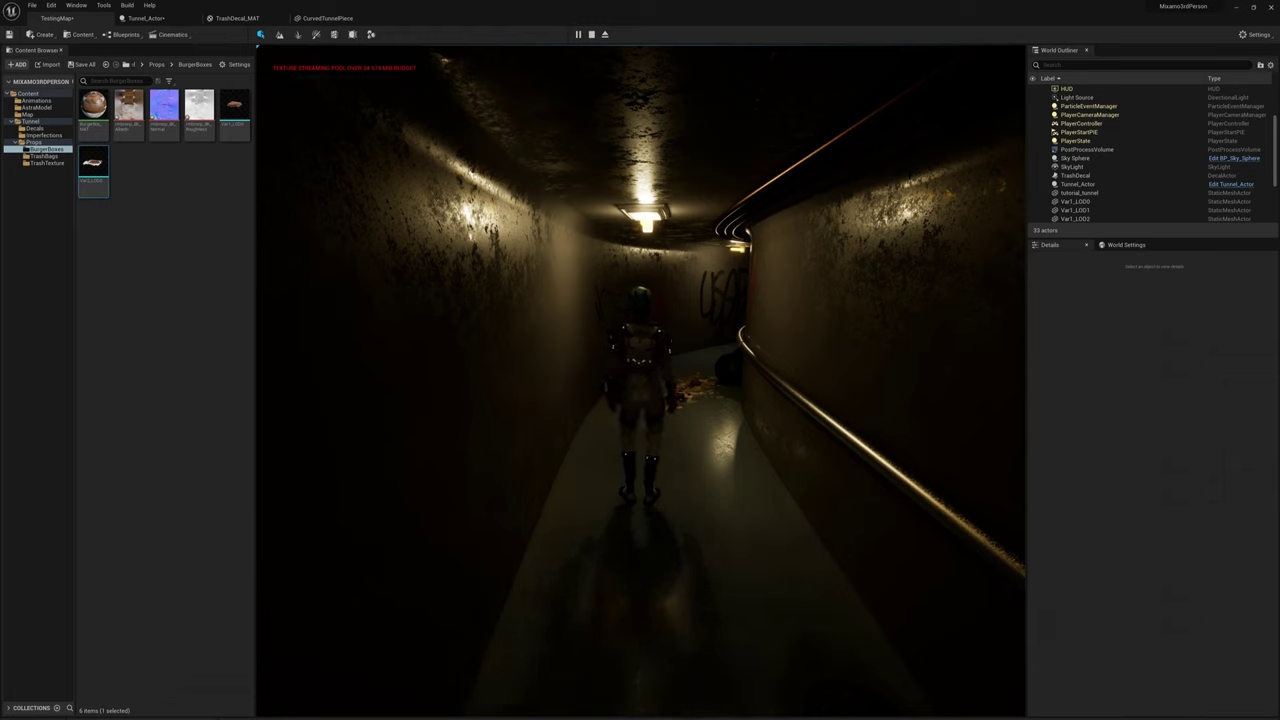
{"action": "mouse_move", "coordinate": [640, 380]}
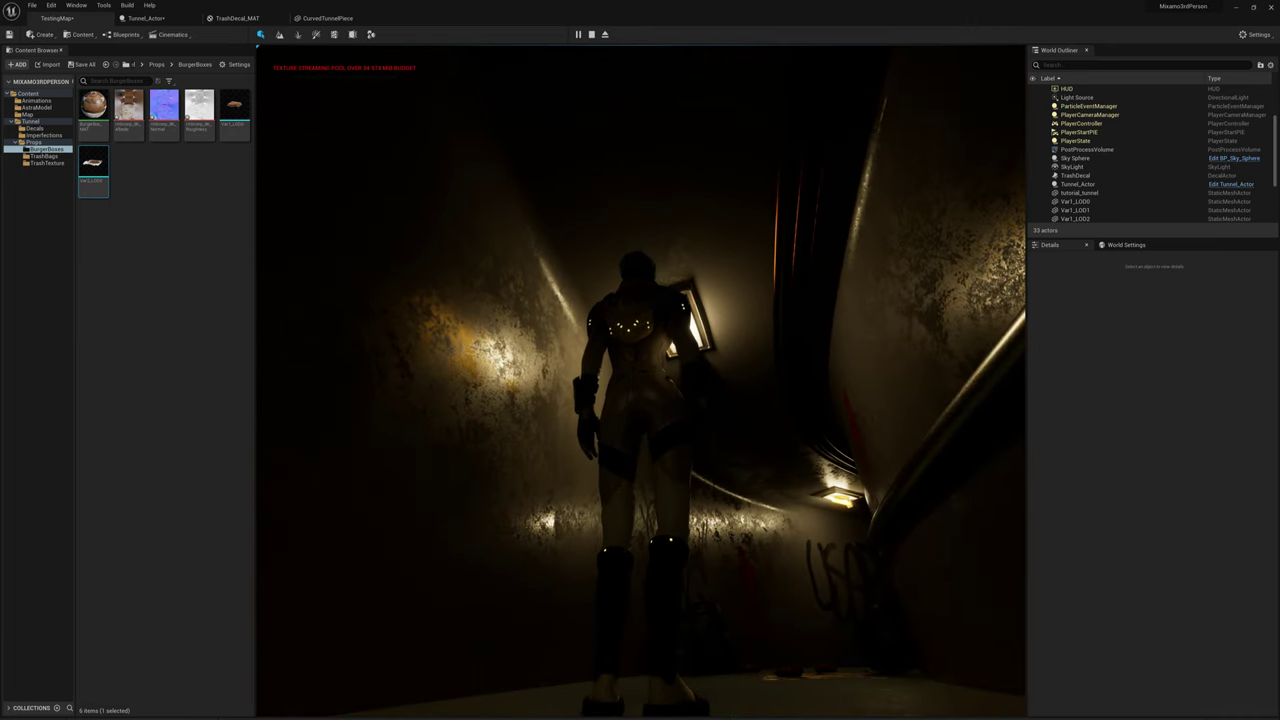
{"action": "key", "text": "Escape"}
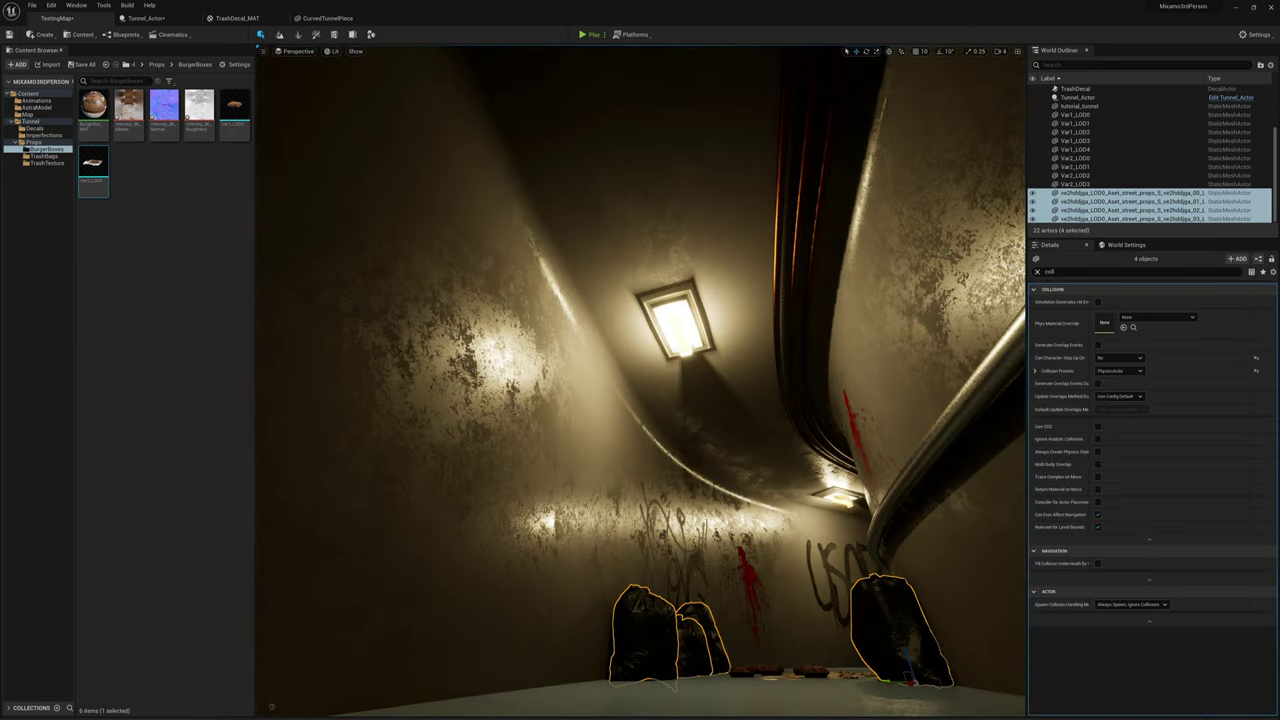